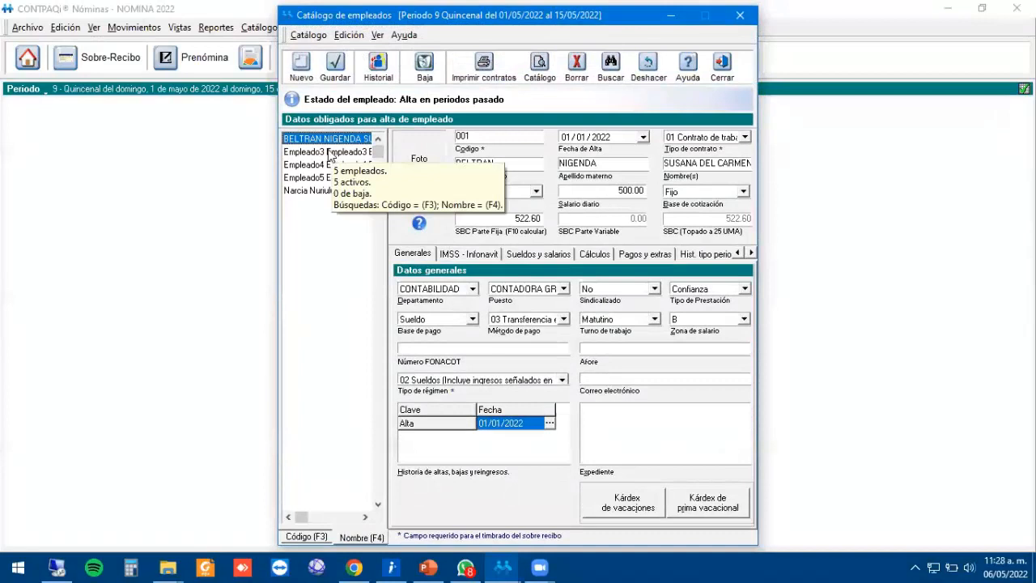
# Step through the employee records, comparing daily salaries of 500.00, 350.00 and 400.00.
pyautogui.click(325, 153)
pyautogui.click(344, 141)
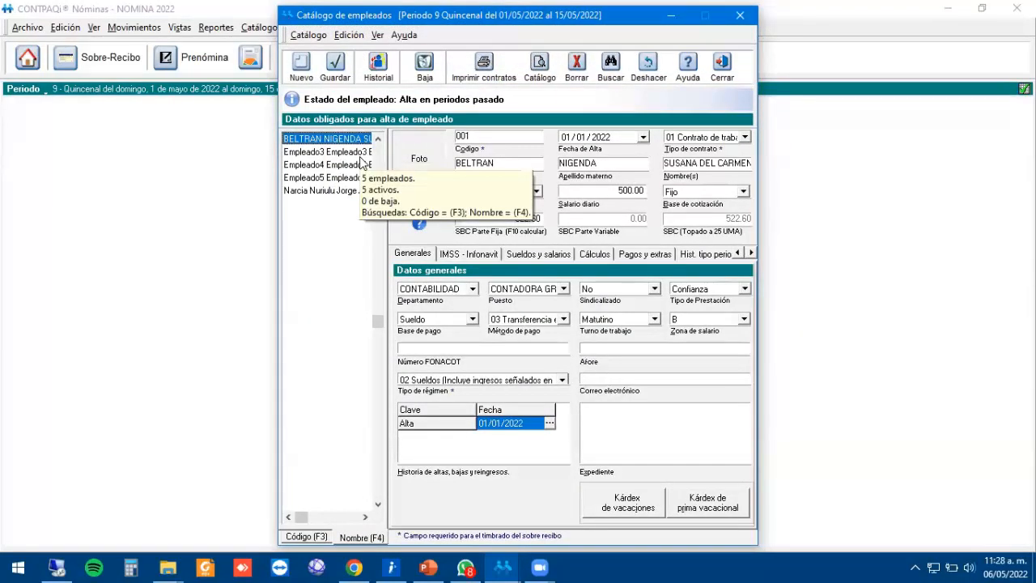
pyautogui.click(361, 156)
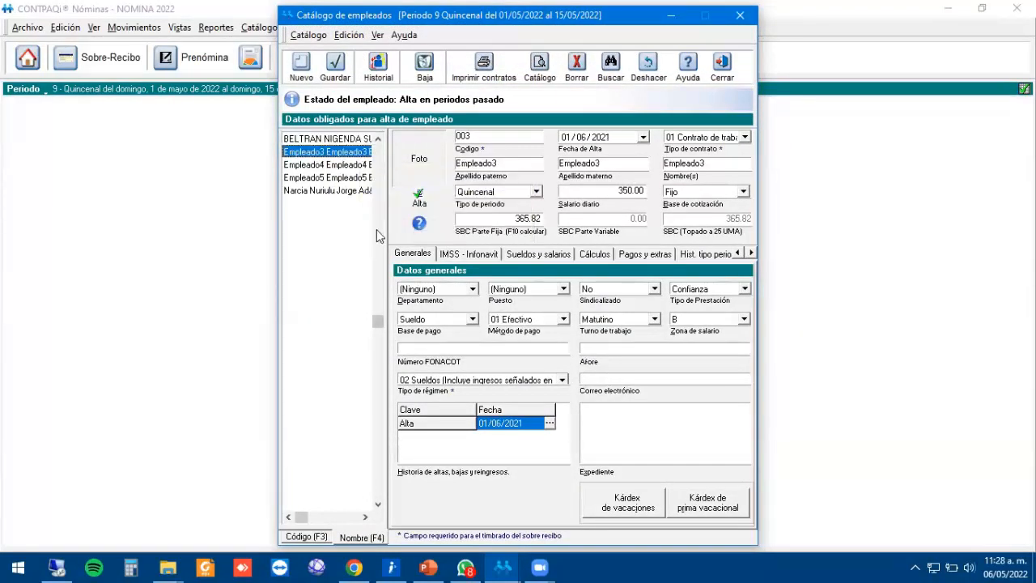
pyautogui.press('Down')
pyautogui.press('Down')
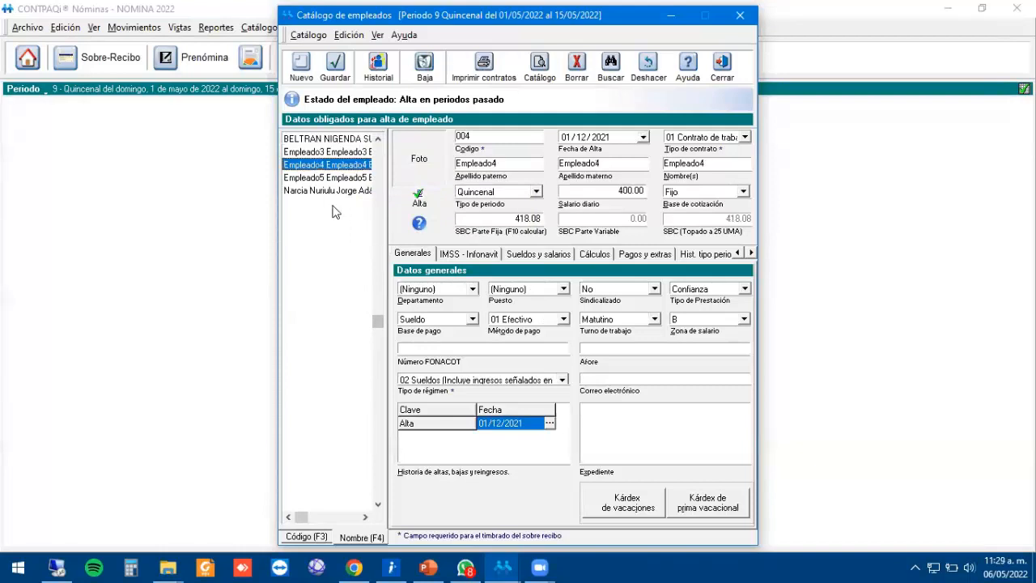
pyautogui.press('Down')
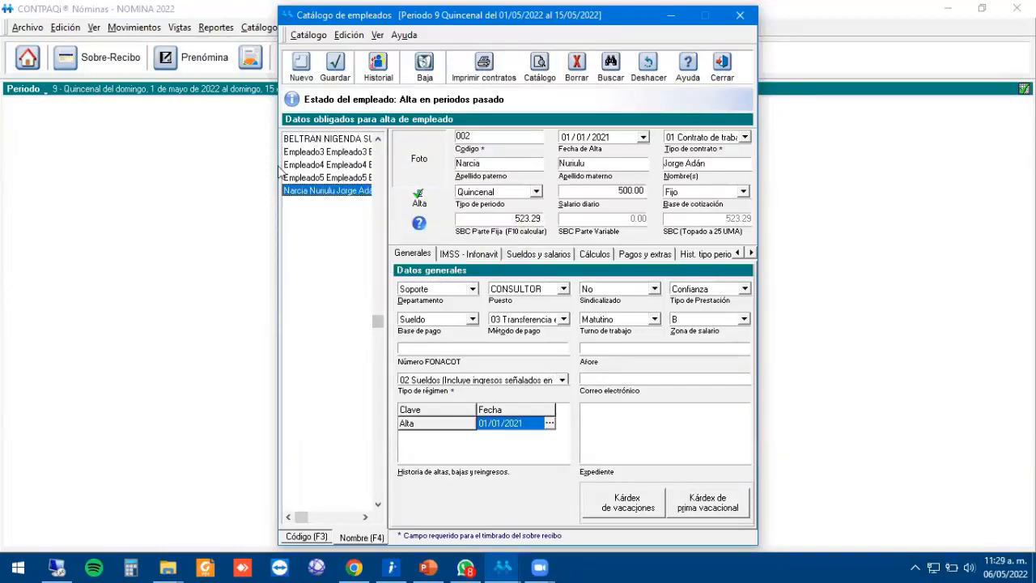
pyautogui.click(340, 153)
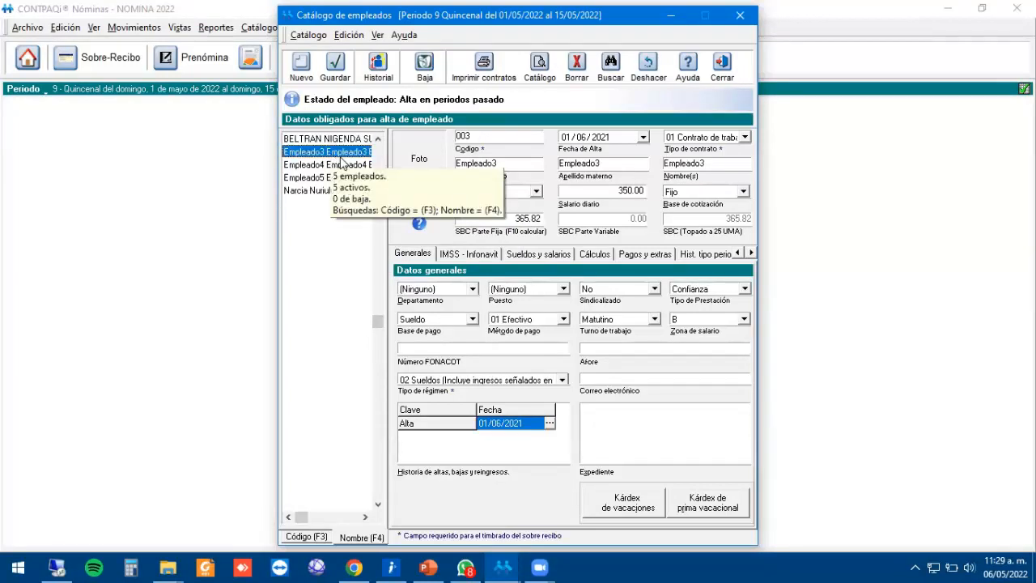
pyautogui.press('Down')
pyautogui.press('Down')
pyautogui.press('Down')
pyautogui.press('Up')
pyautogui.press('Up')
pyautogui.press('Up')
pyautogui.press('Up')
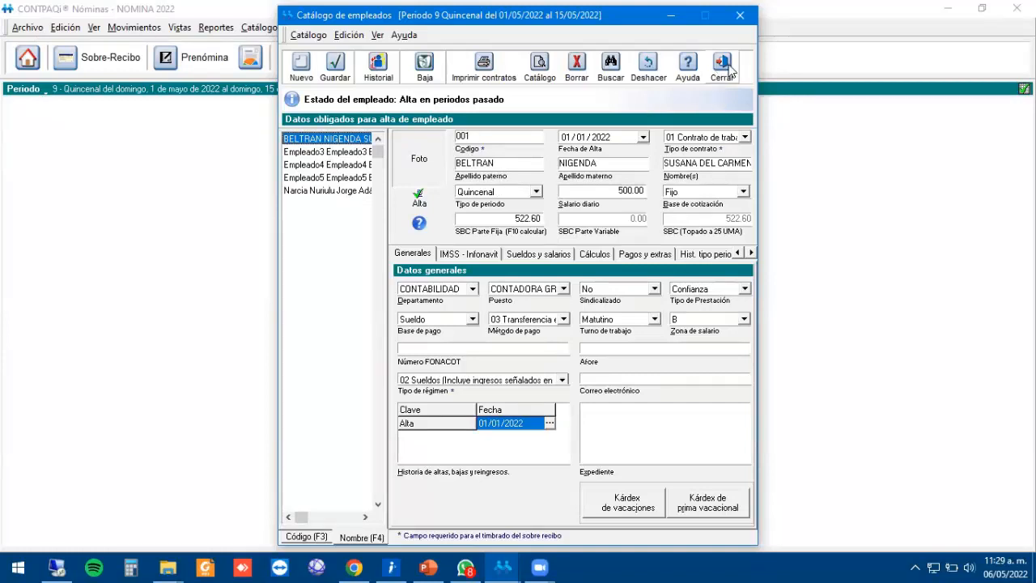
# Review Empleado3 through the last employee in turn, then close the employee catalogue.
pyautogui.click(311, 152)
pyautogui.click(315, 164)
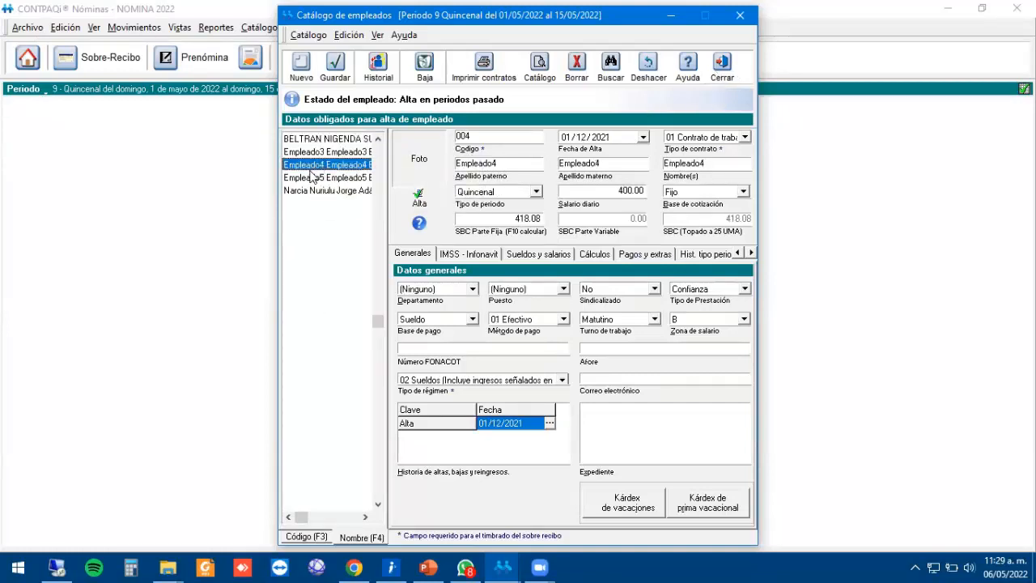
pyautogui.click(317, 178)
pyautogui.click(320, 192)
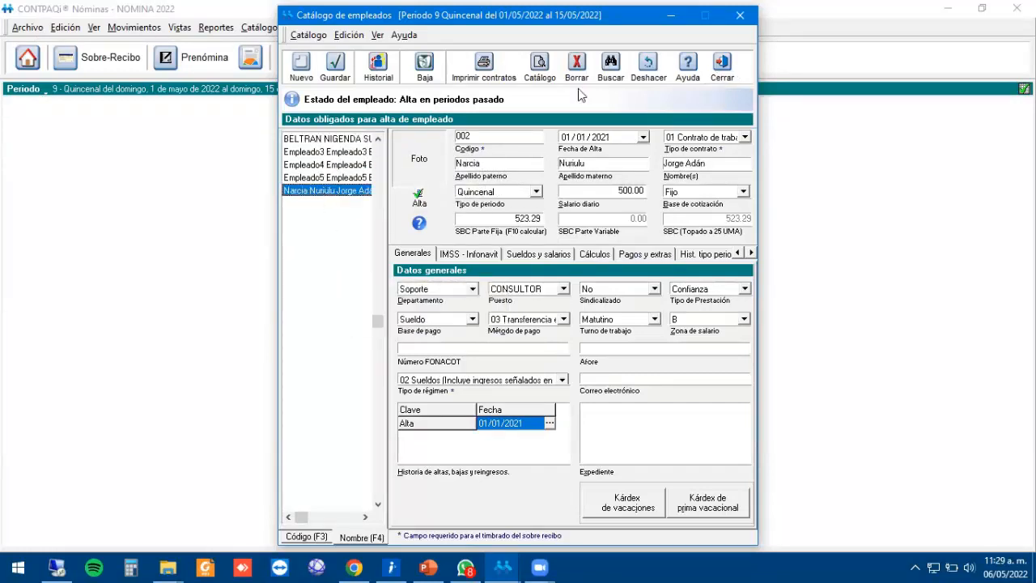
pyautogui.click(723, 66)
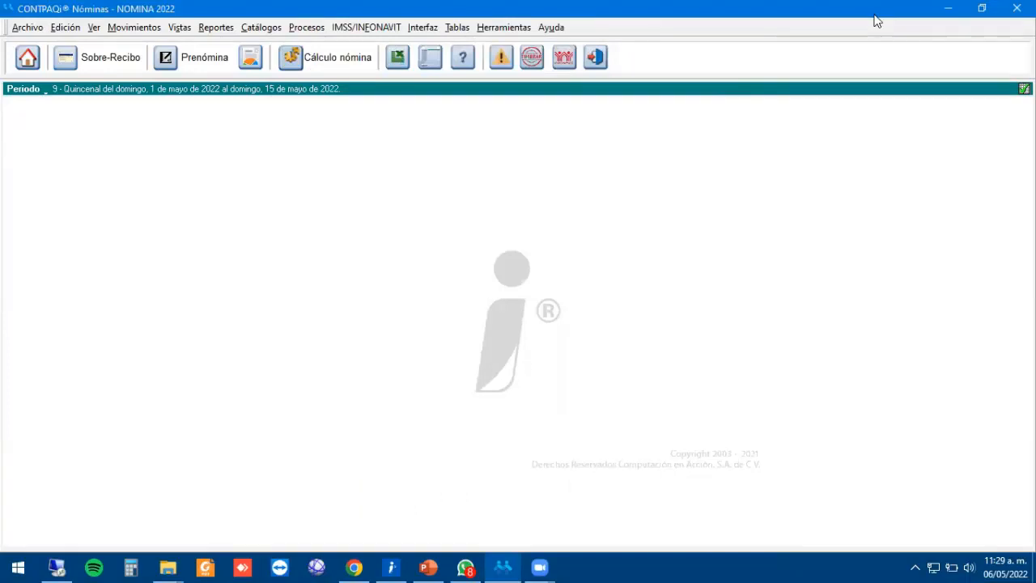
# Open the Nóminas installation folder from the desktop shortcut's file location.
pyautogui.click(949, 13)
pyautogui.click(949, 13)
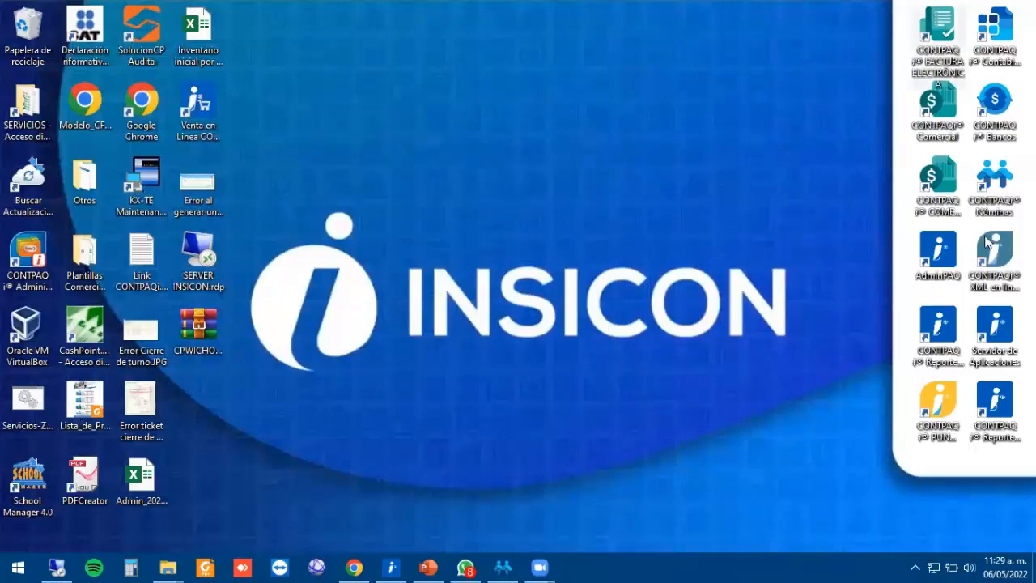
pyautogui.click(995, 185)
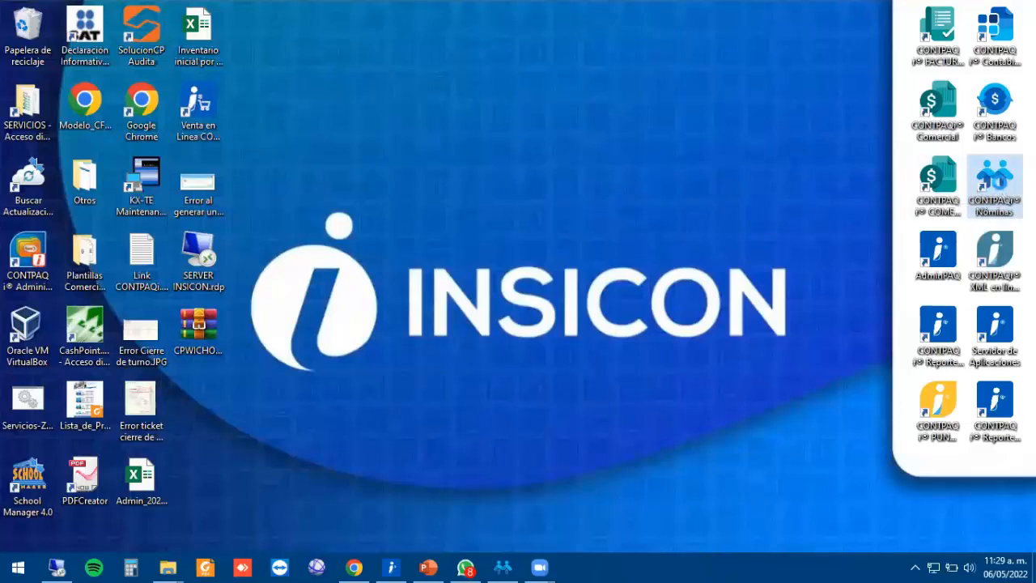
pyautogui.rightClick(1000, 182)
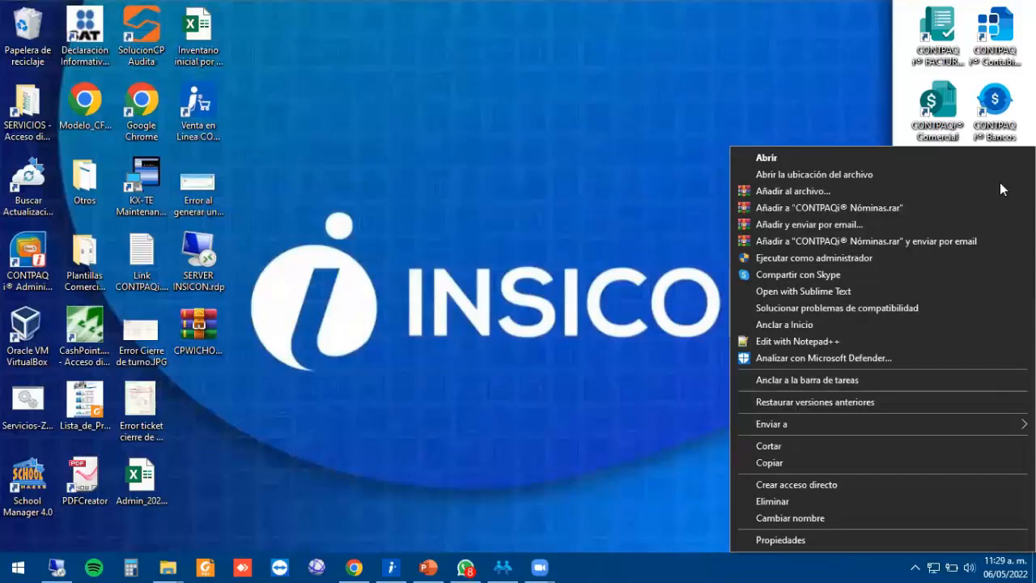
pyautogui.click(852, 175)
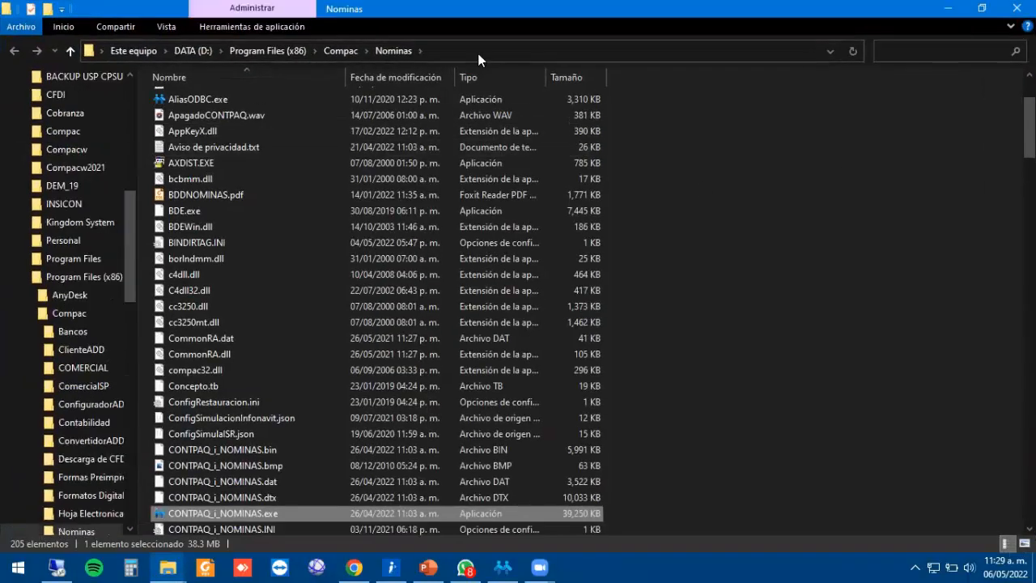
# Check the Compac\Nominas folder path and view the Utilería slide describing the utility.
pyautogui.click(477, 54)
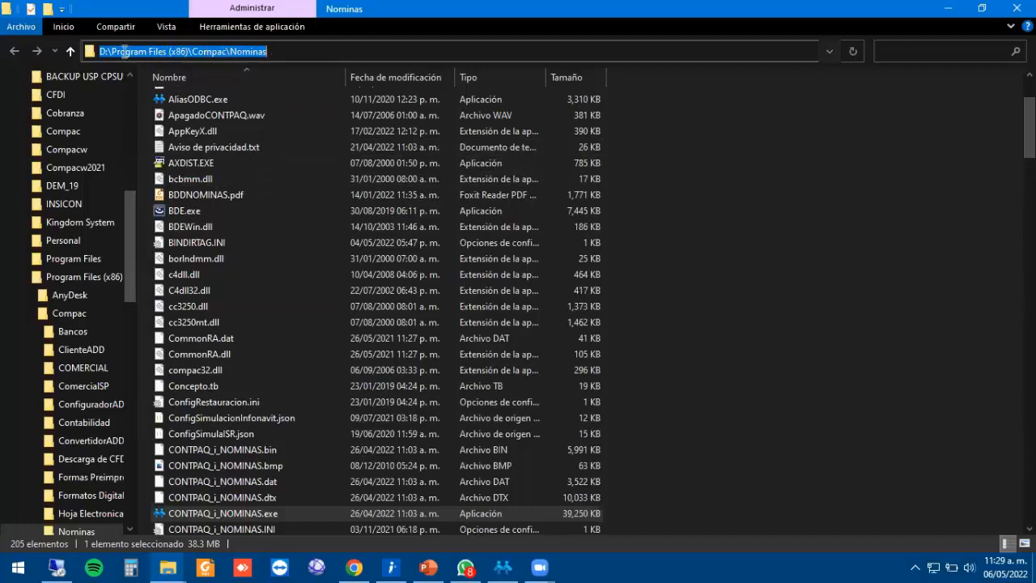
pyautogui.click(235, 418)
pyautogui.scroll(-8, 234, 267)
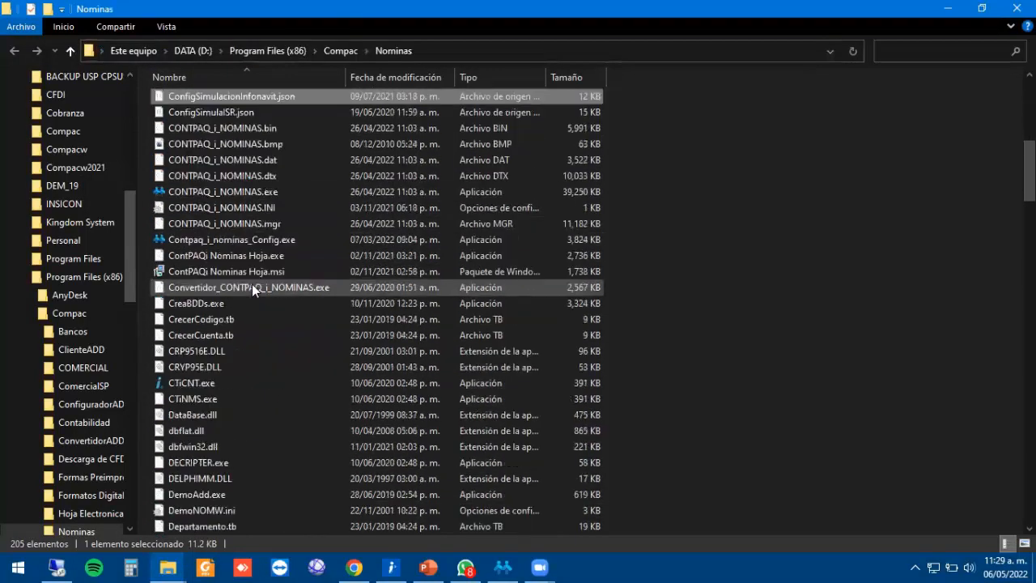
pyautogui.scroll(-4, 258, 270)
pyautogui.scroll(6, 257, 269)
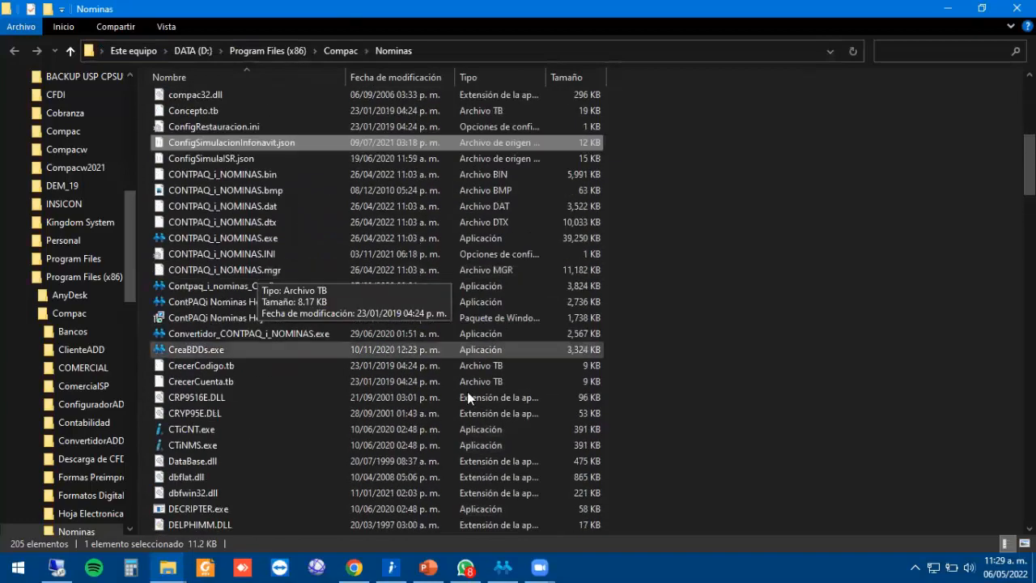
pyautogui.click(428, 567)
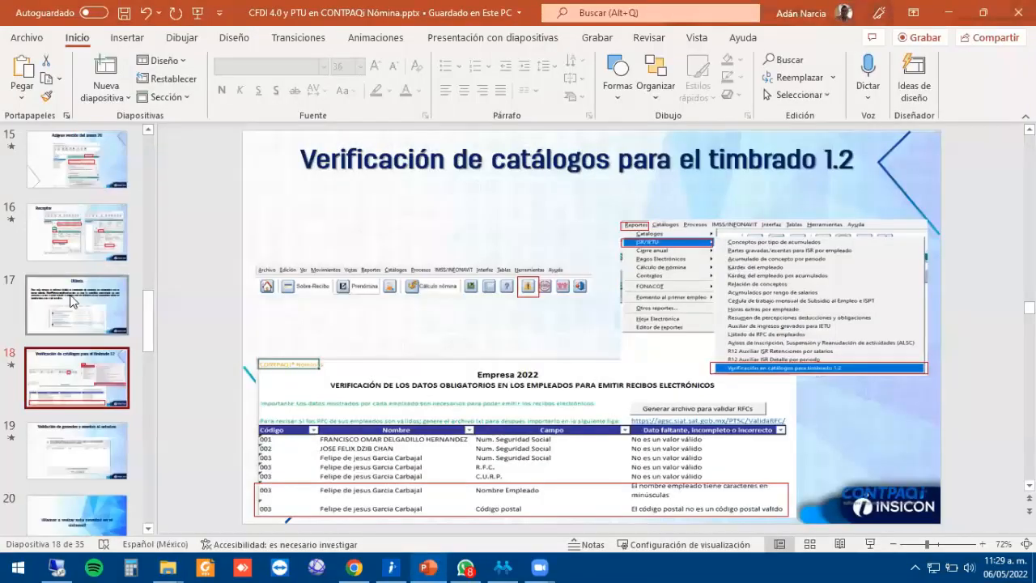
pyautogui.click(86, 279)
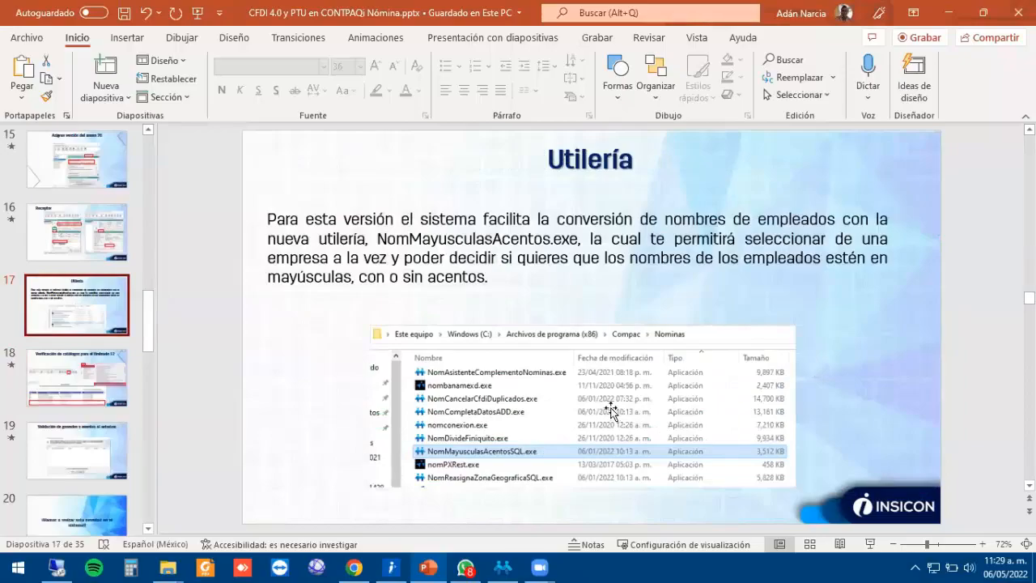
pyautogui.hotkey('alt', 'Tab')
# Locate NomMayusculasAcentosSQL.exe among the Nom-prefixed files in the folder.
pyautogui.write('nom')
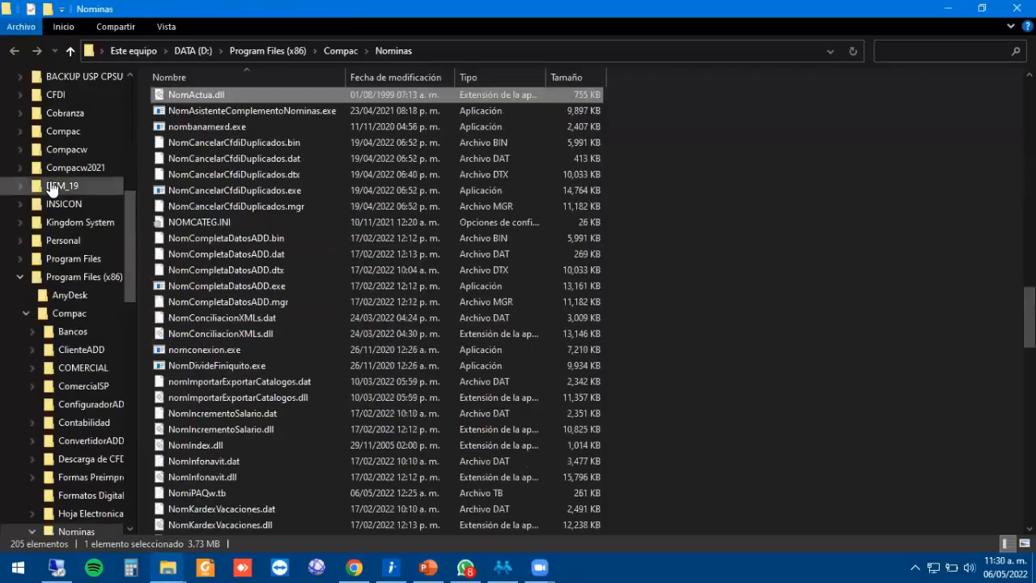
pyautogui.click(247, 297)
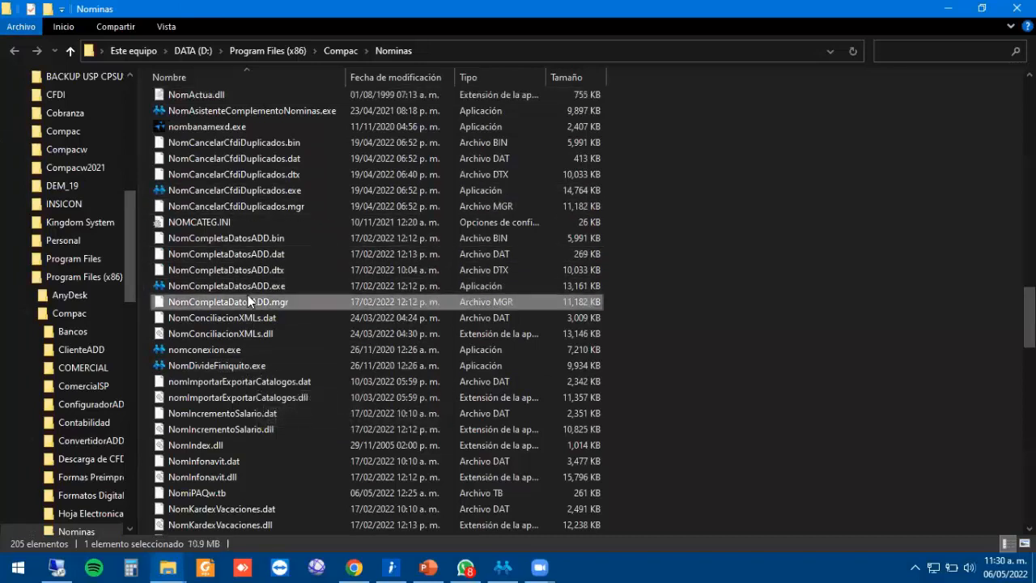
pyautogui.press('Down')
pyautogui.write('nomm')
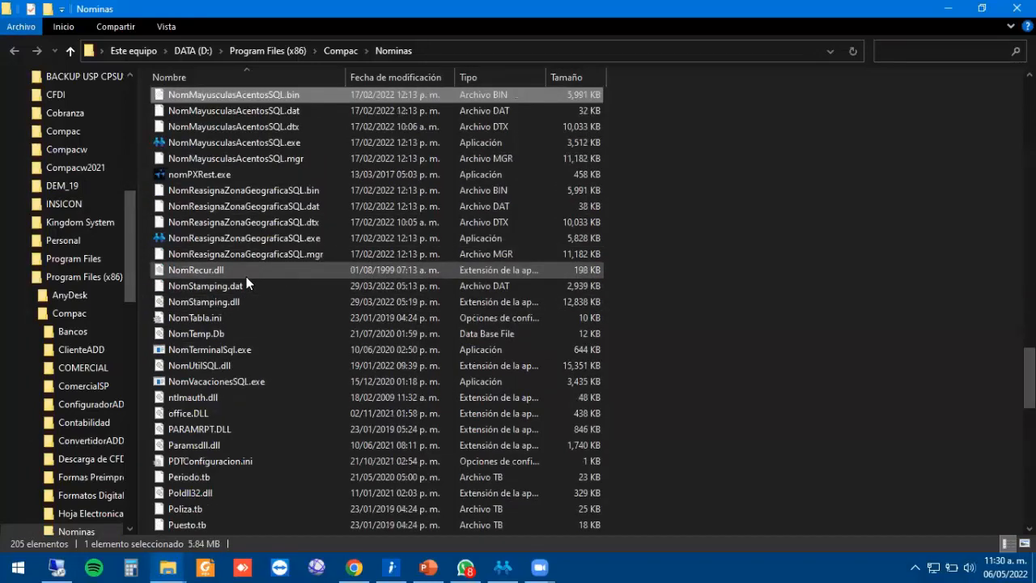
pyautogui.click(231, 143)
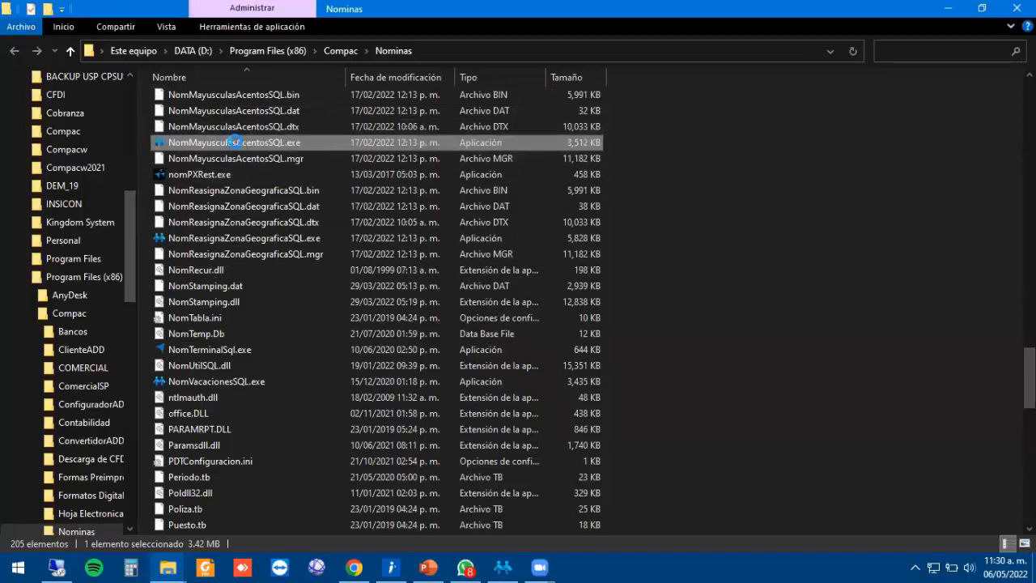
# Send NomMayusculasAcentosSQL.exe to the Desktop as a shortcut, then minimise File Explorer.
pyautogui.rightClick(235, 143)
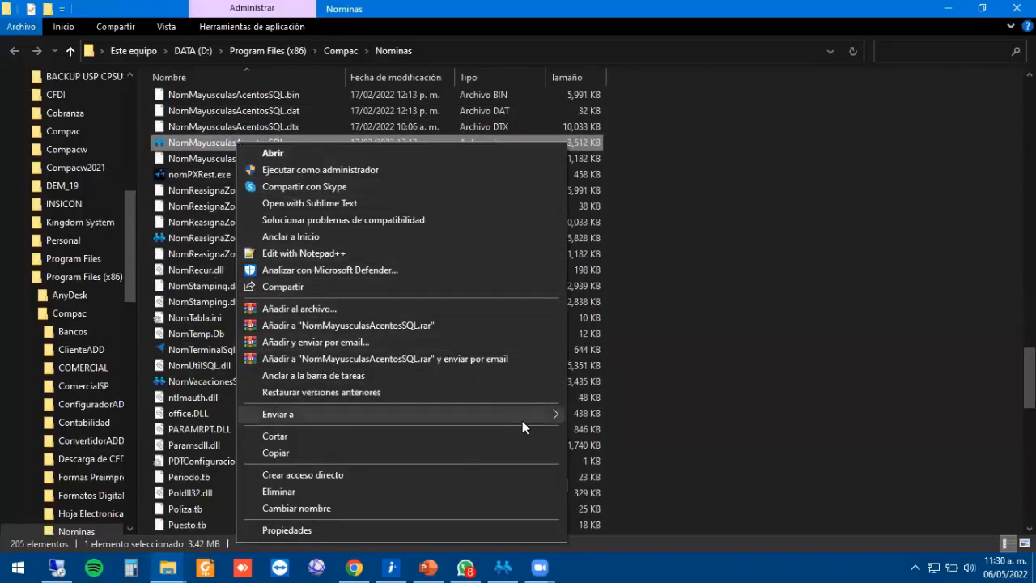
pyautogui.moveTo(527, 419)
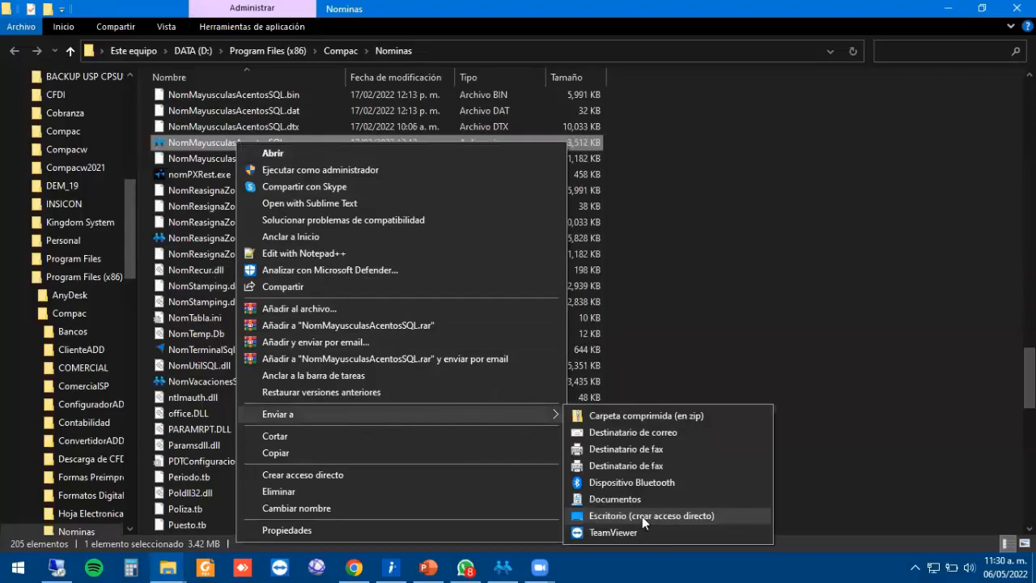
pyautogui.click(642, 517)
pyautogui.click(948, 8)
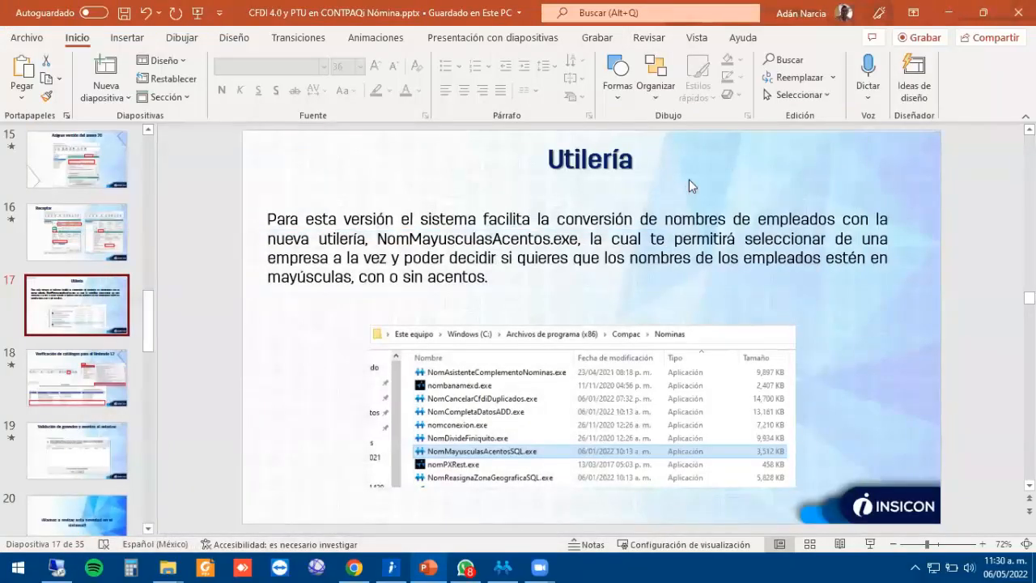
# Show the desktop and find the new NomMayusculasAcentosSQL shortcut.
pyautogui.press('super+d')
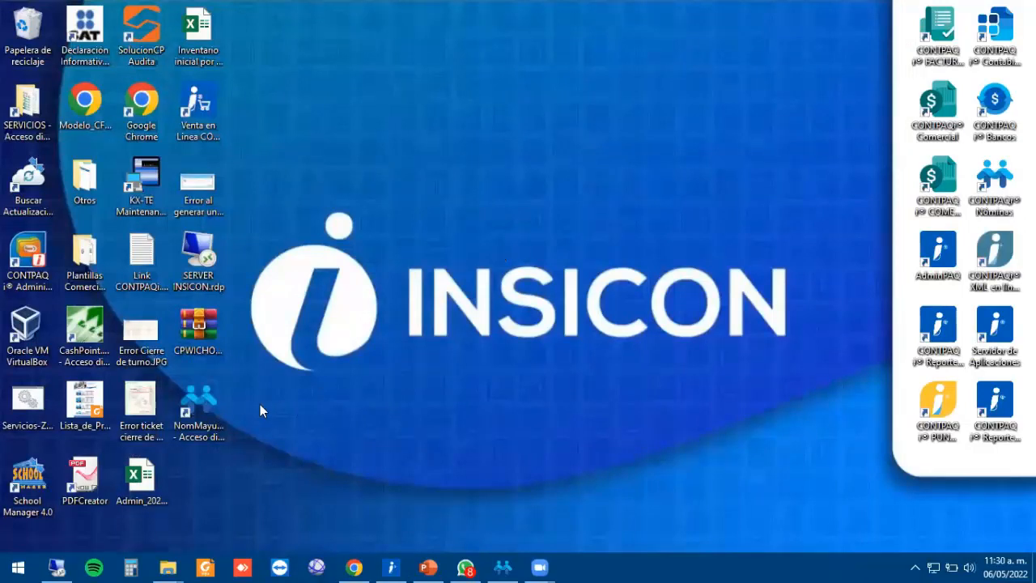
pyautogui.click(201, 404)
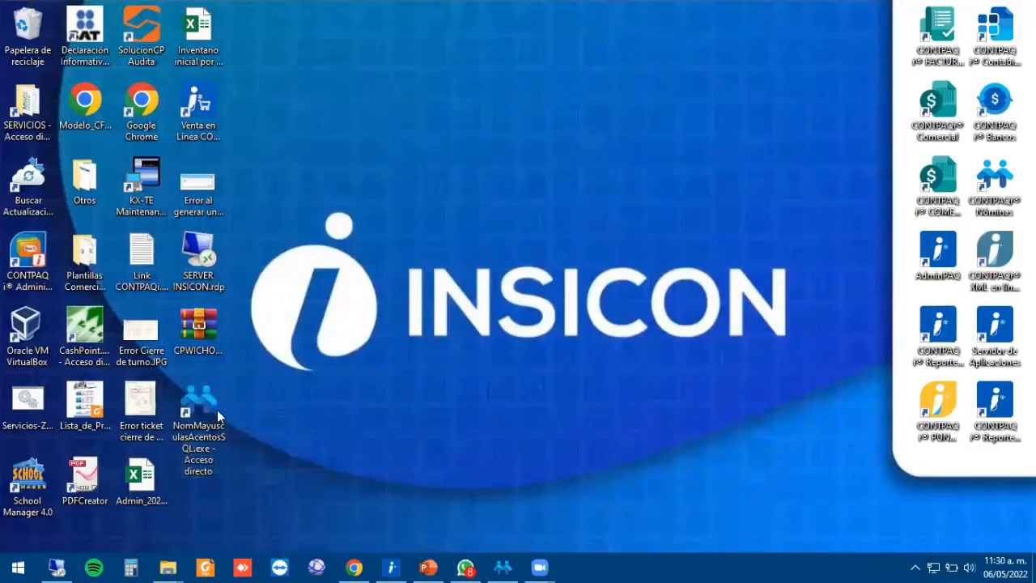
pyautogui.rightClick(201, 403)
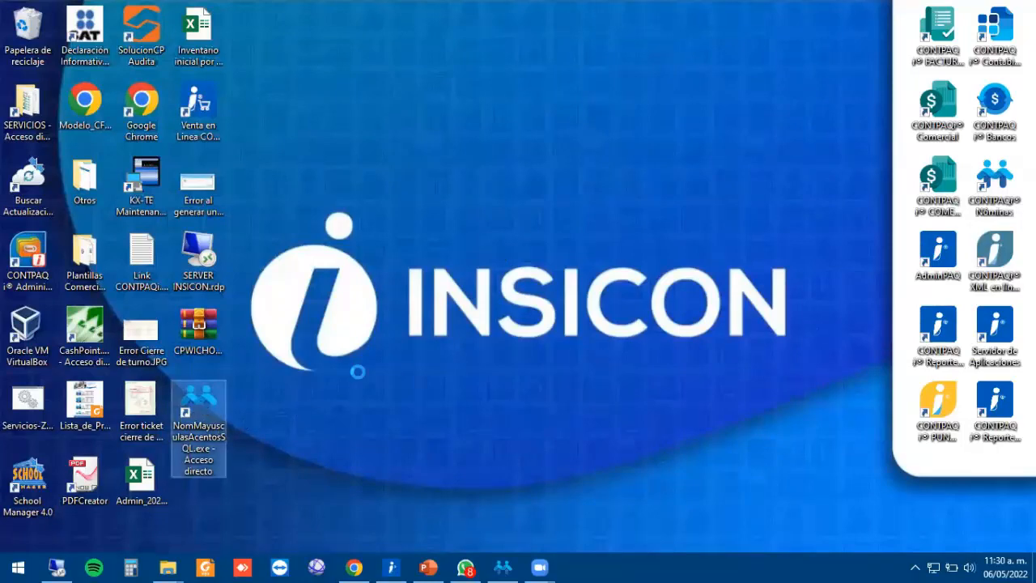
pyautogui.click(643, 236)
pyautogui.click(207, 431)
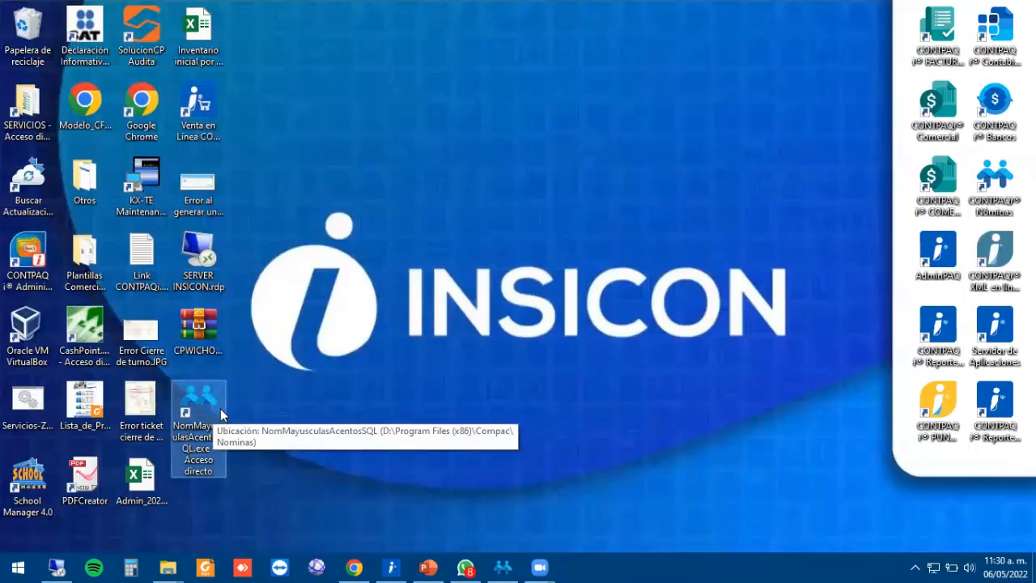
# Run the NomMayusculasAcentosSQL shortcut as administrator and dismiss the license-in-use warning.
pyautogui.click(519, 348)
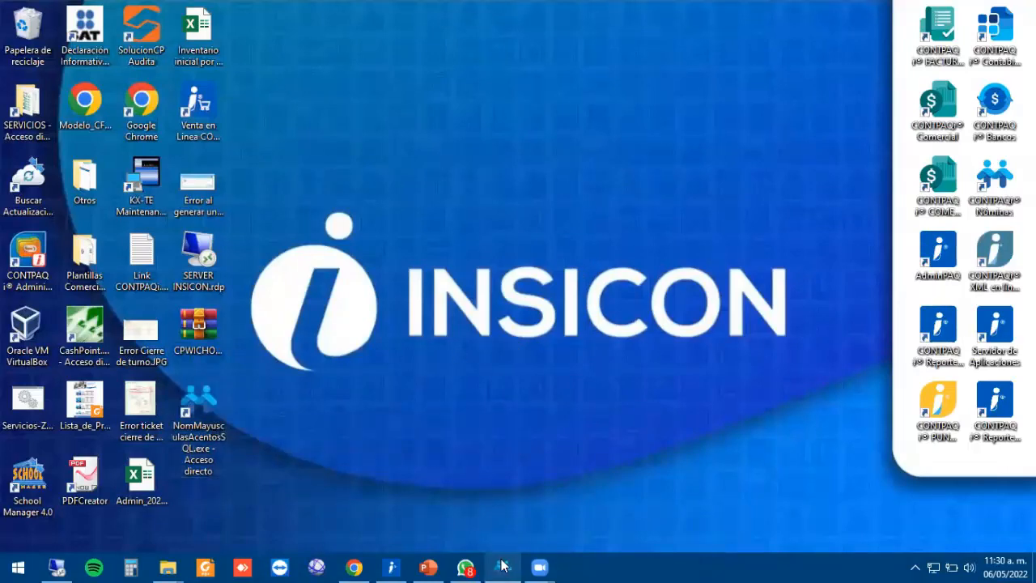
pyautogui.click(502, 567)
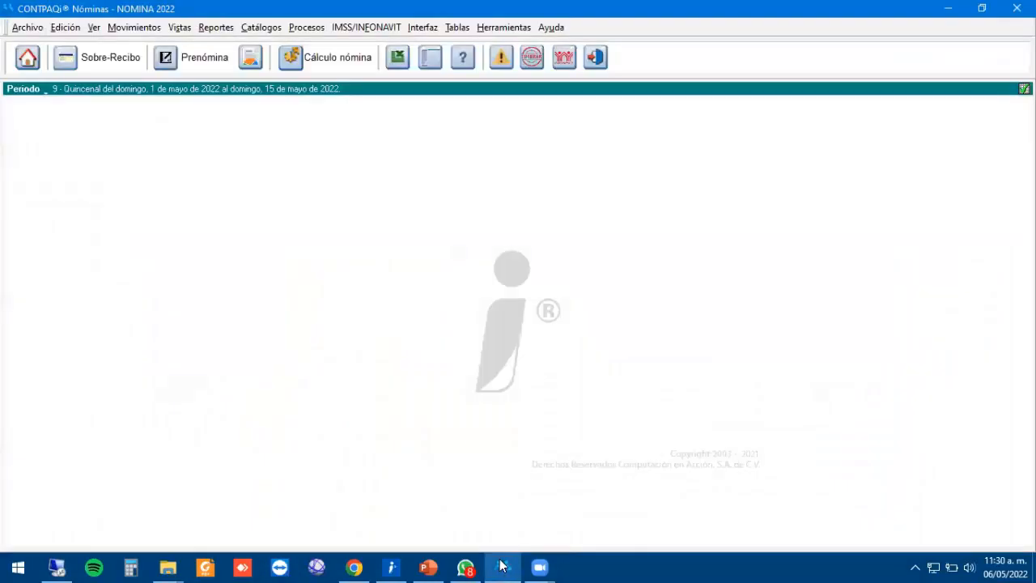
pyautogui.click(949, 8)
pyautogui.click(195, 413)
pyautogui.rightClick(195, 413)
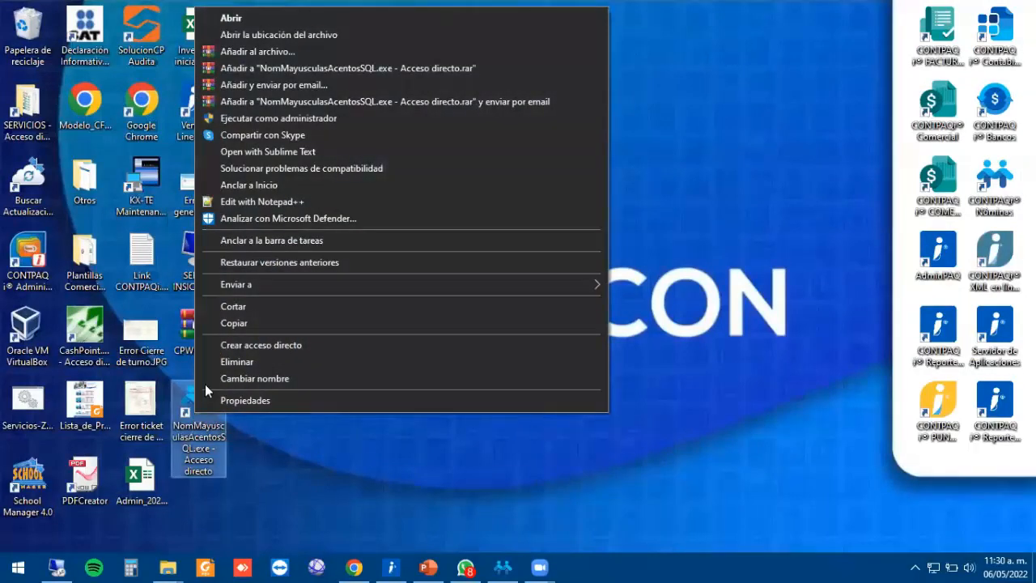
pyautogui.click(290, 121)
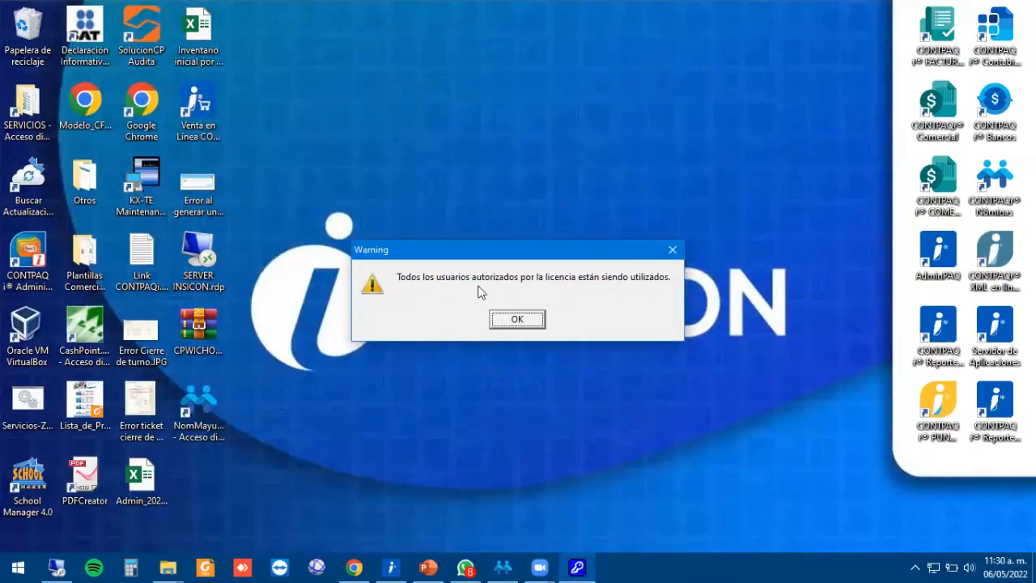
pyautogui.click(518, 320)
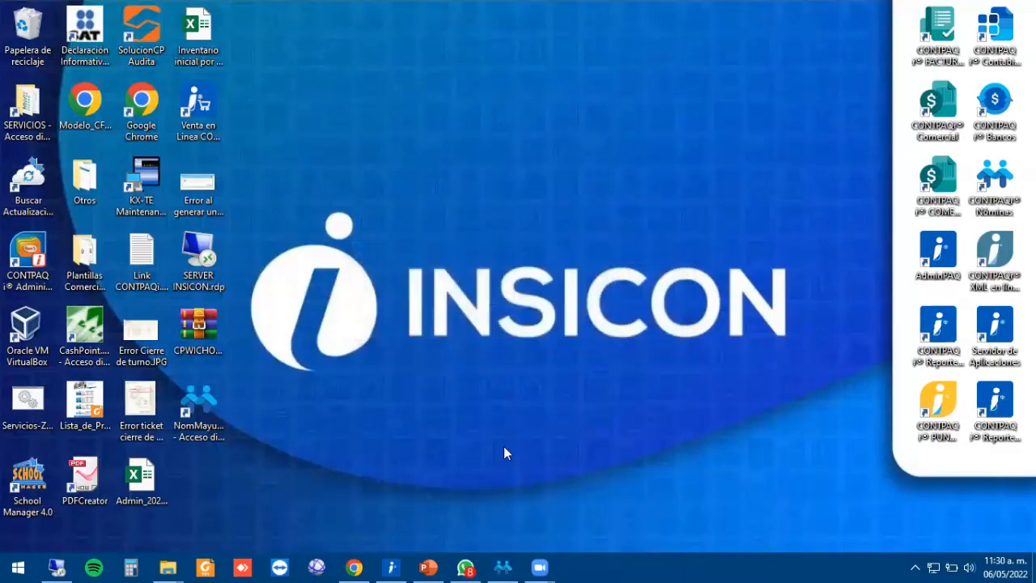
# Close CONTPAQi Nóminas to free its license and rerun the utility as administrator.
pyautogui.click(515, 565)
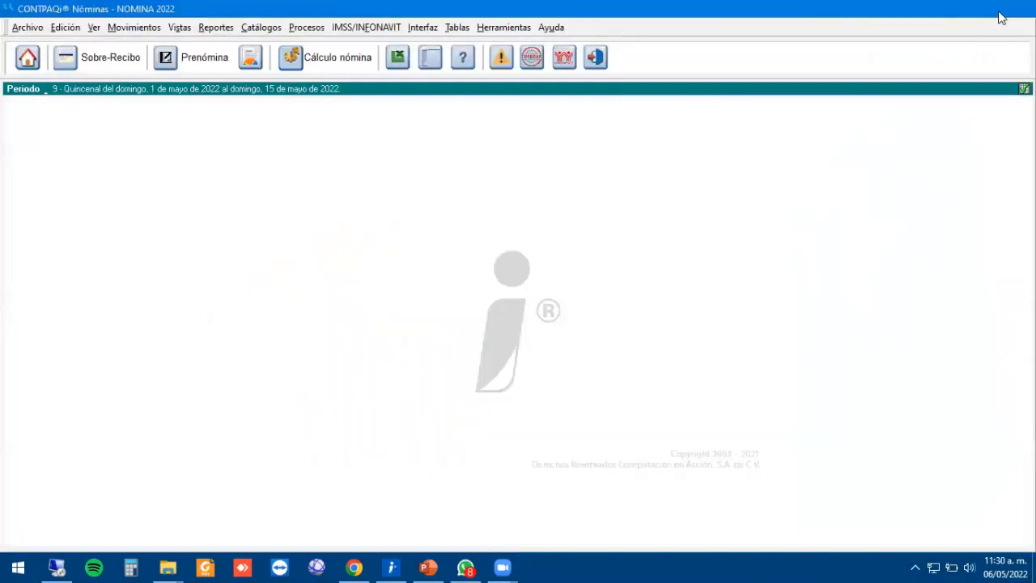
pyautogui.click(1004, 11)
pyautogui.click(200, 403)
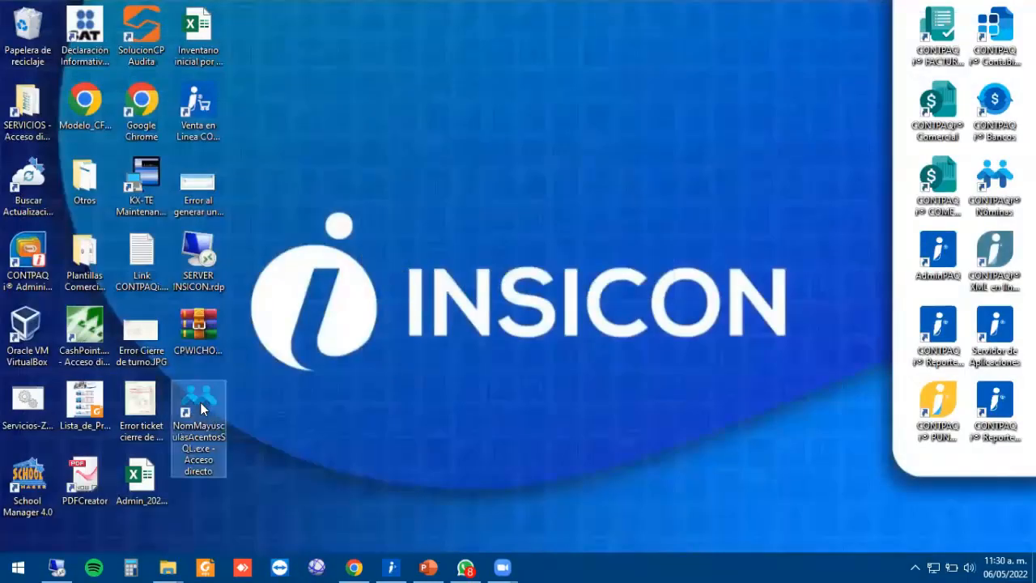
pyautogui.rightClick(200, 403)
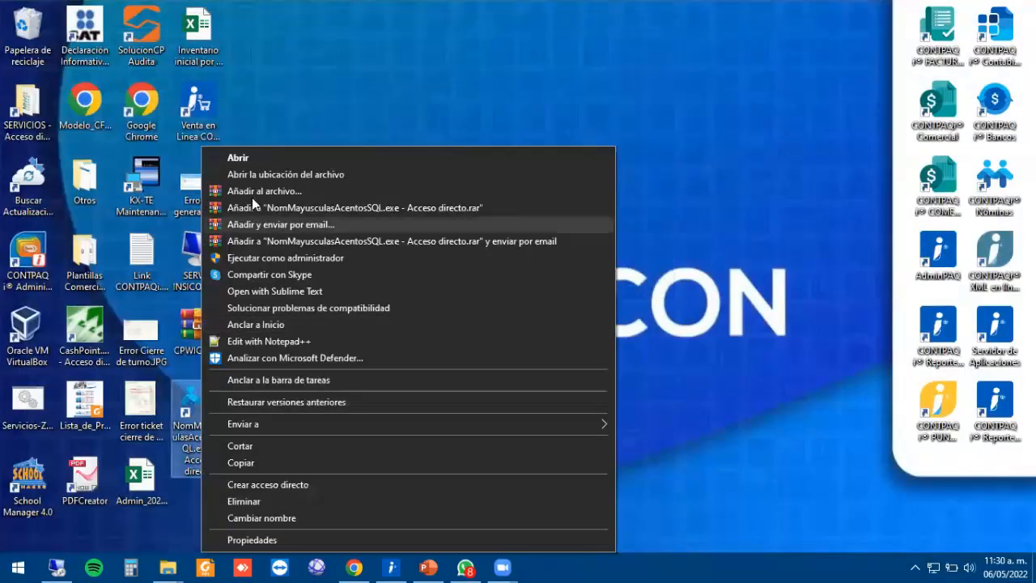
pyautogui.click(337, 259)
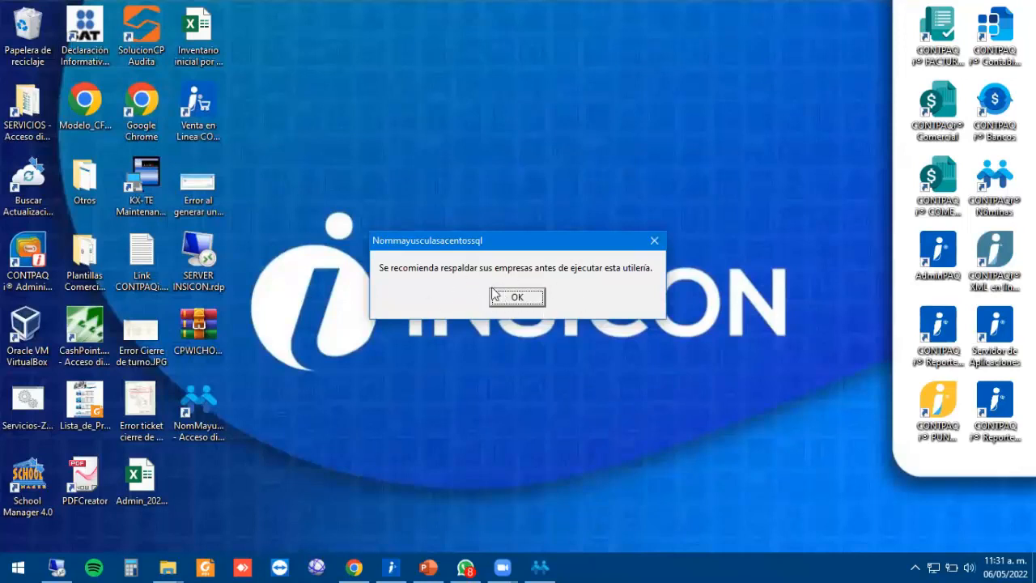
# Acknowledge the backup recommendation and select company NOMINA 2022 in the converter.
pyautogui.click(519, 301)
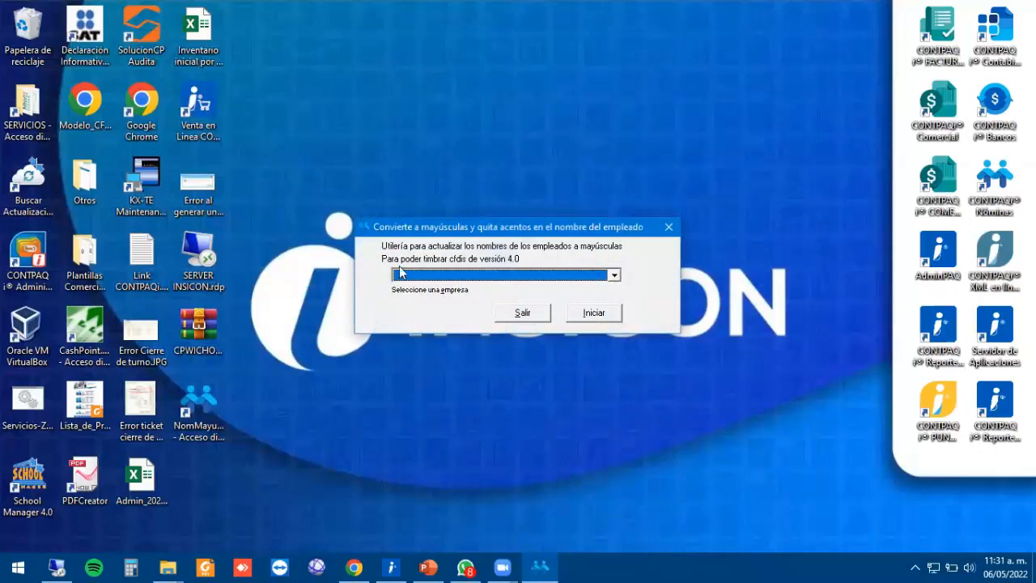
pyautogui.moveTo(497, 232); pyautogui.dragTo(490, 190)
pyautogui.click(608, 234)
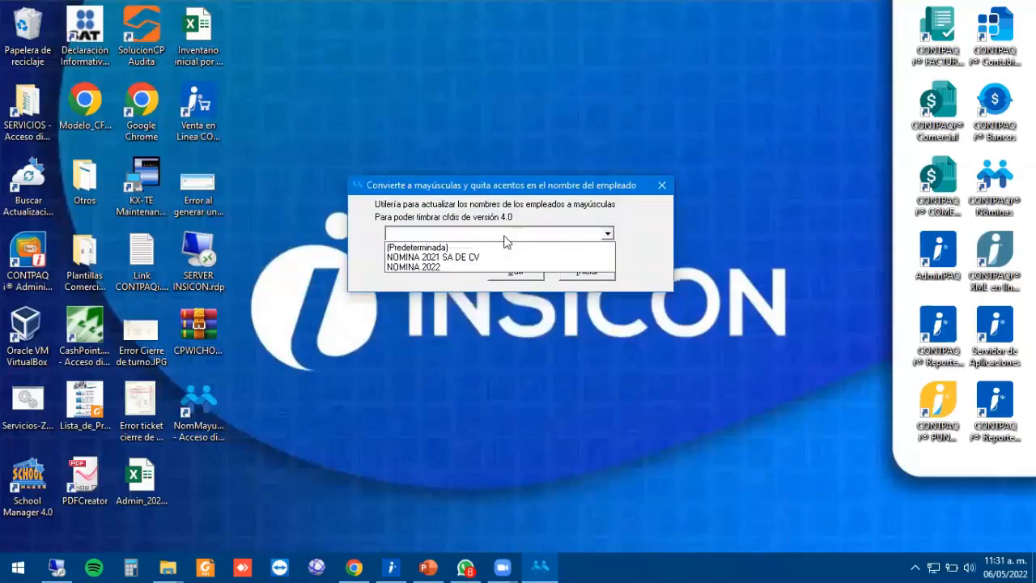
pyautogui.click(425, 267)
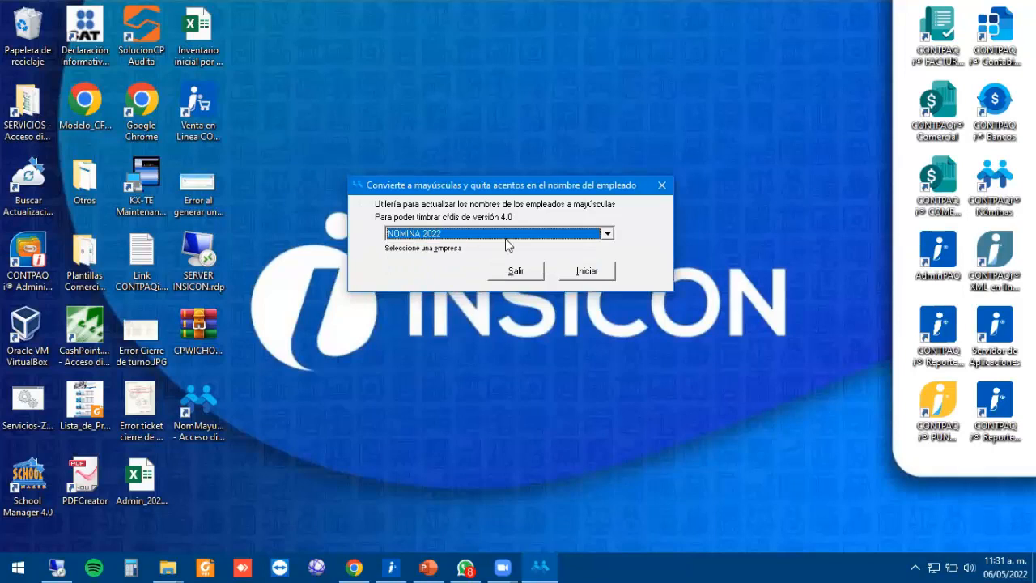
# Run the uppercase and accent-removal name conversion, confirm success, and exit the utility.
pyautogui.click(599, 273)
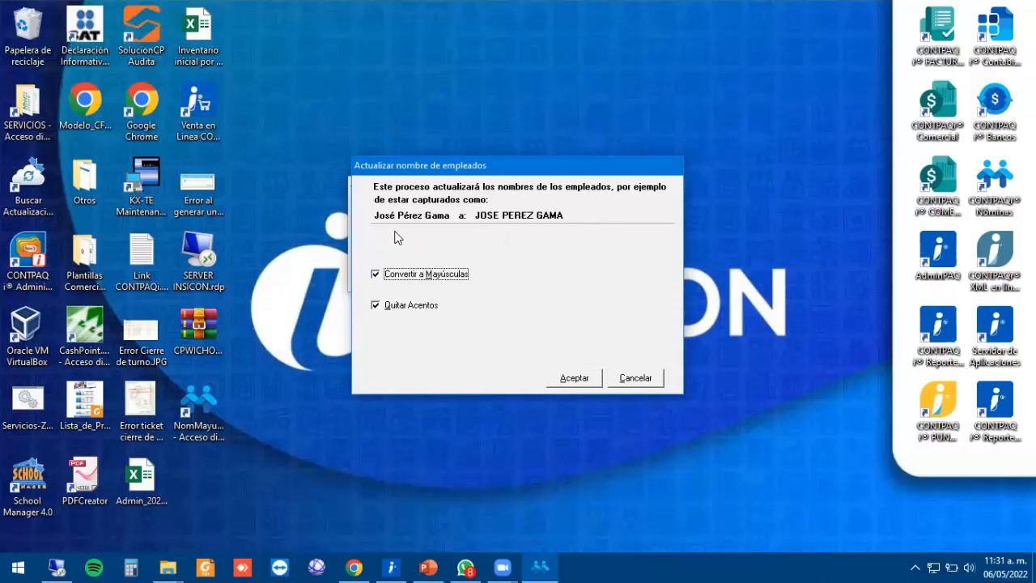
pyautogui.click(572, 379)
pyautogui.click(525, 299)
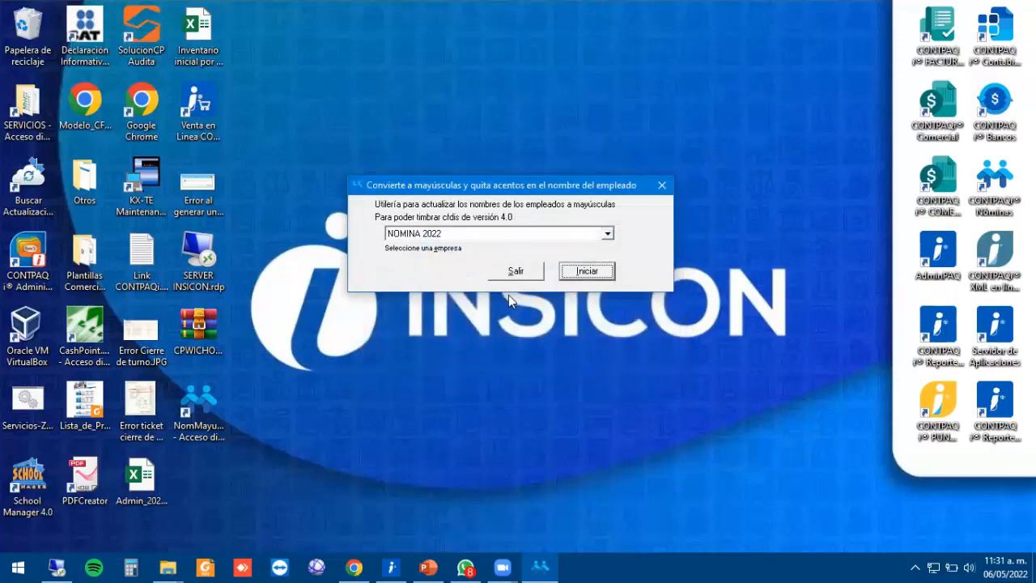
pyautogui.click(663, 186)
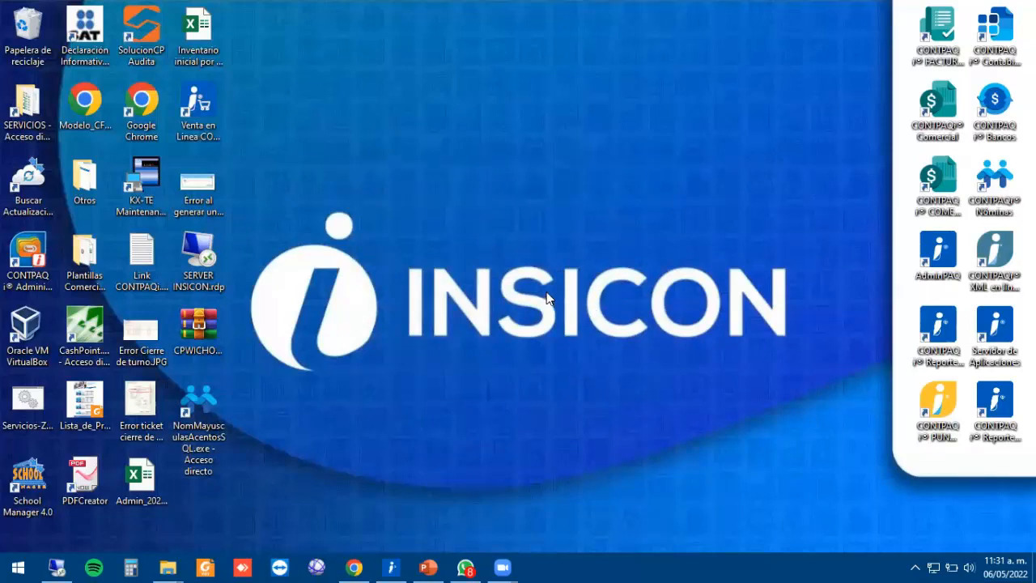
# Relaunch Nóminas, log in, skip the pending-receipts notice, and open the Quincenal period type.
pyautogui.doubleClick(995, 183)
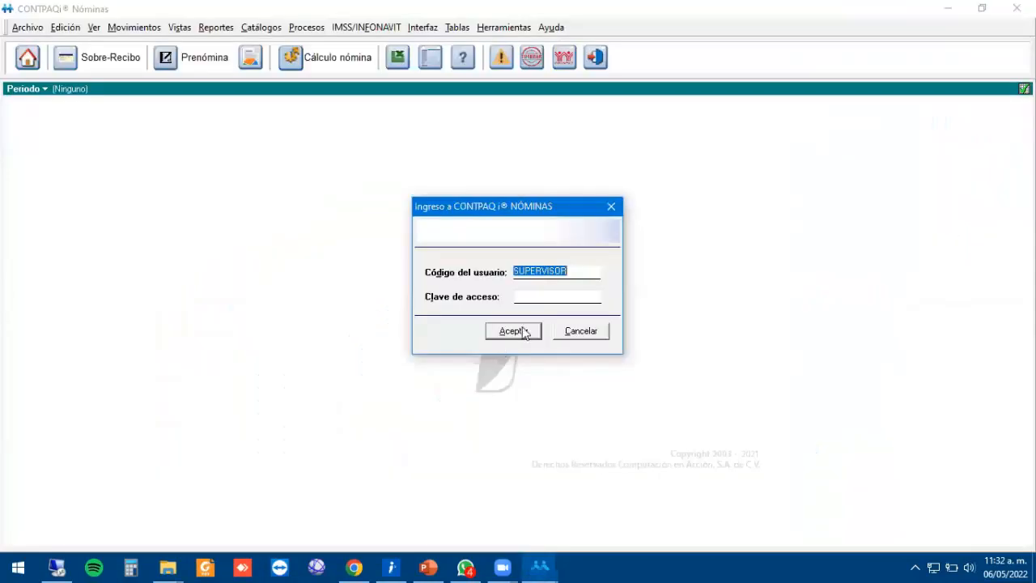
pyautogui.click(513, 331)
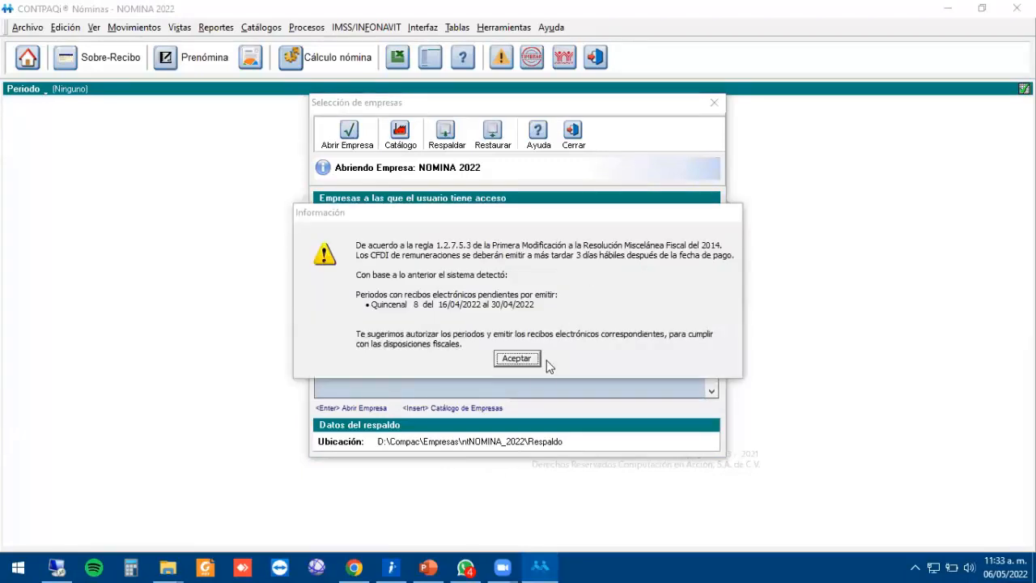
pyautogui.click(527, 362)
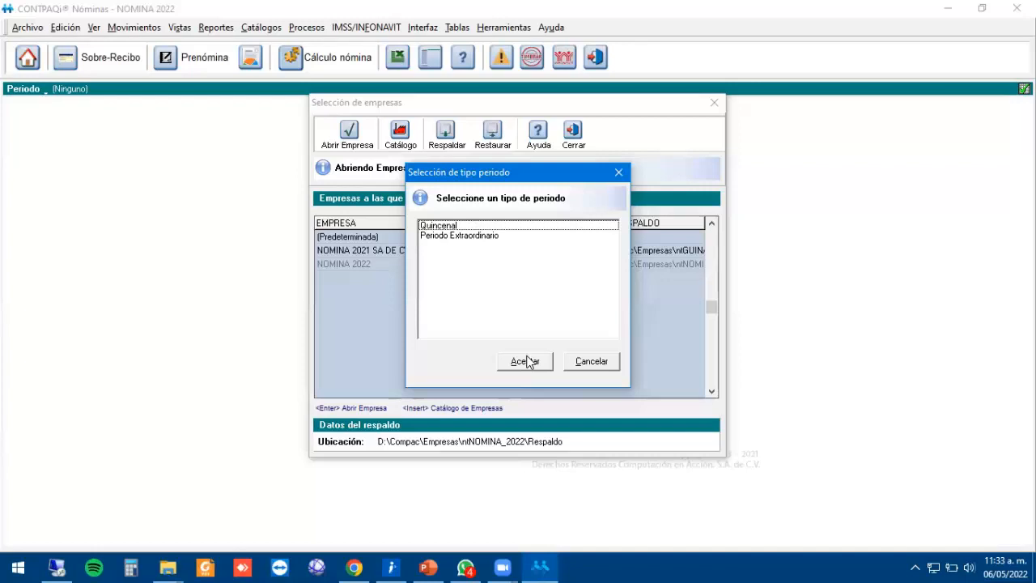
pyautogui.click(527, 362)
pyautogui.click(615, 259)
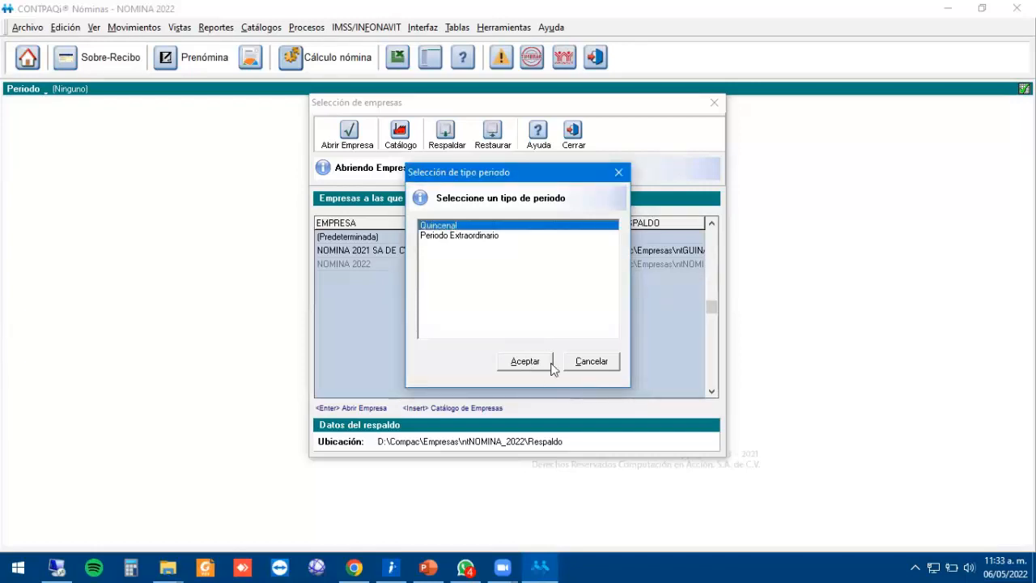
pyautogui.click(529, 366)
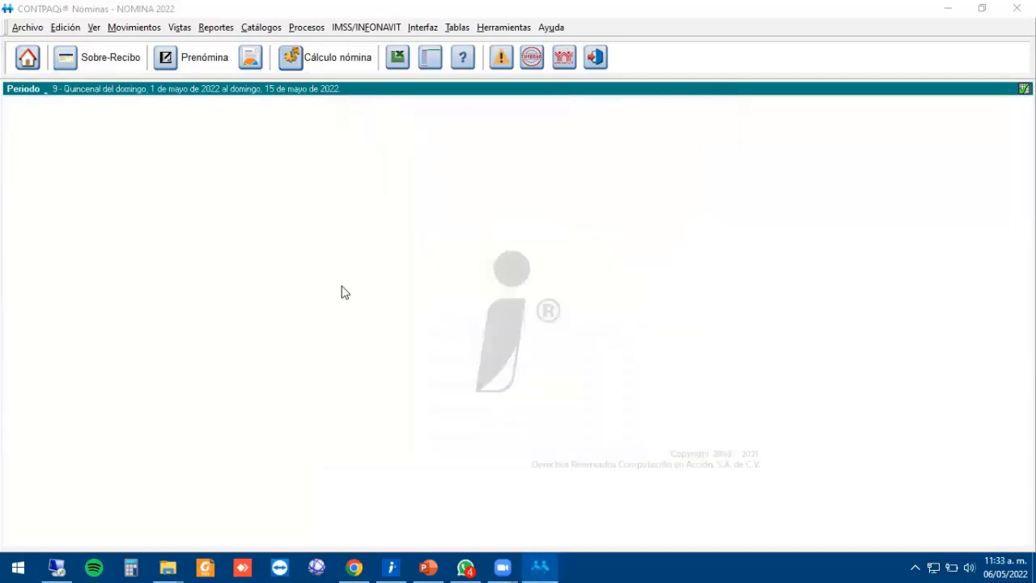
# Open Catálogos > Empleados and check EMPLEADO3–EMPLEADO5 now appear in uppercase without accents.
pyautogui.click(272, 29)
pyautogui.click(284, 45)
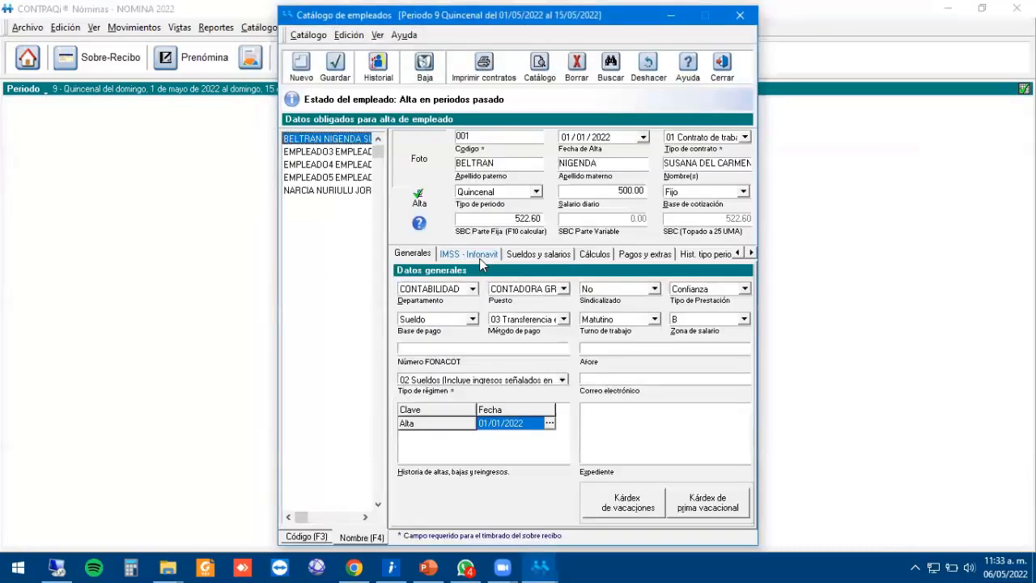
pyautogui.click(339, 152)
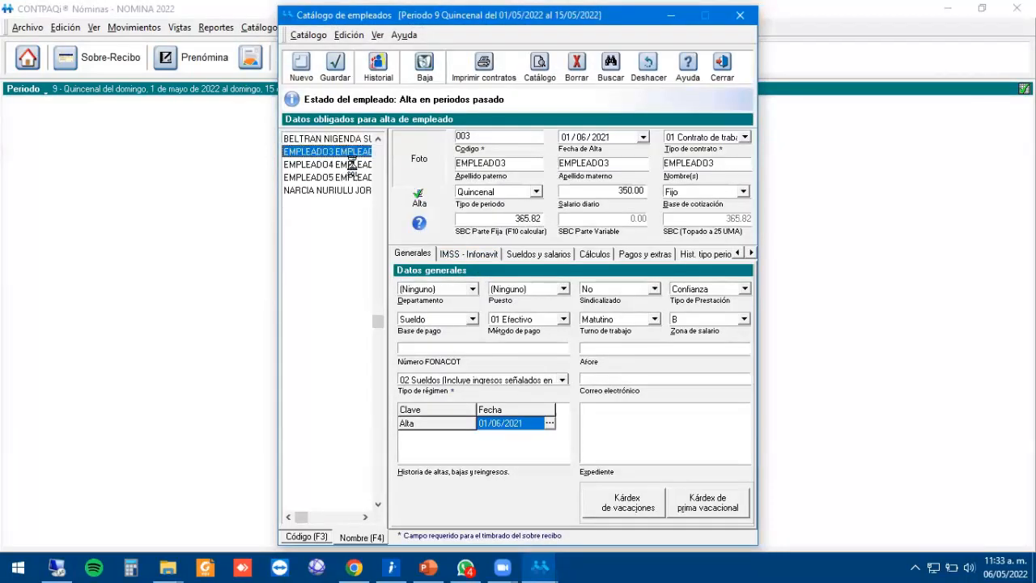
pyautogui.click(338, 169)
pyautogui.click(348, 178)
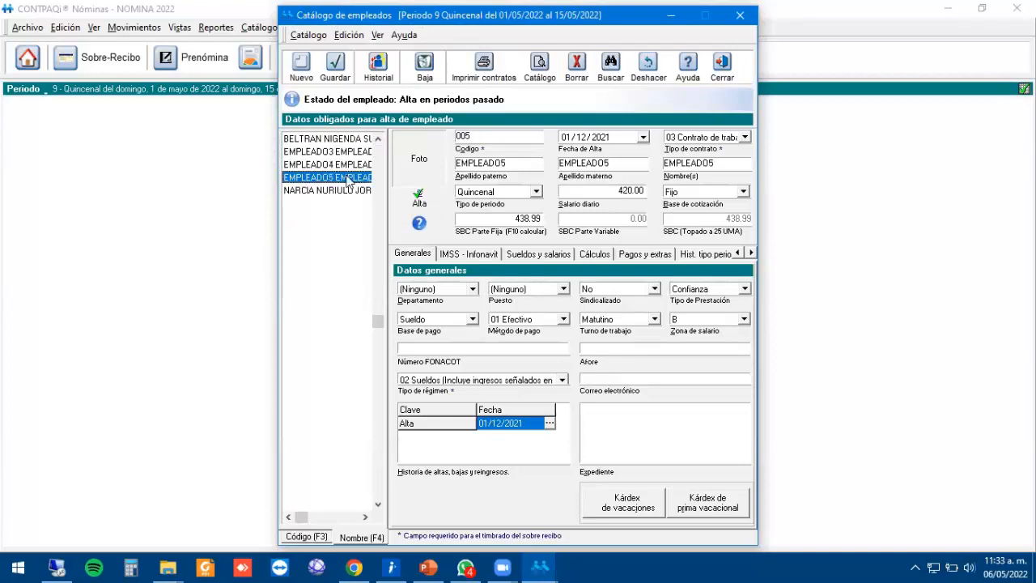
pyautogui.press('Down')
pyautogui.press('Up')
pyautogui.press('Up')
pyautogui.press('Up')
pyautogui.press('Up')
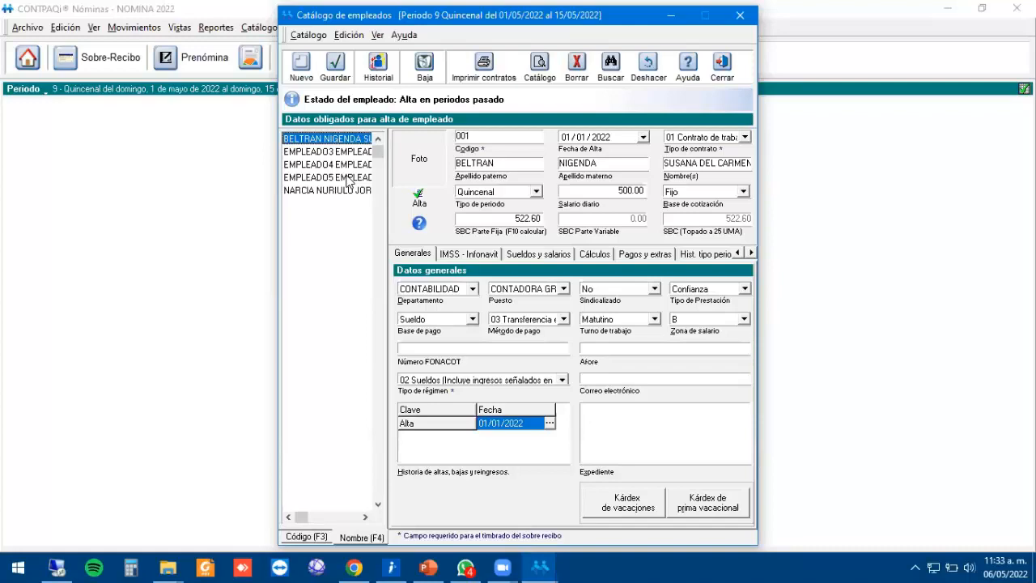
pyautogui.click(348, 179)
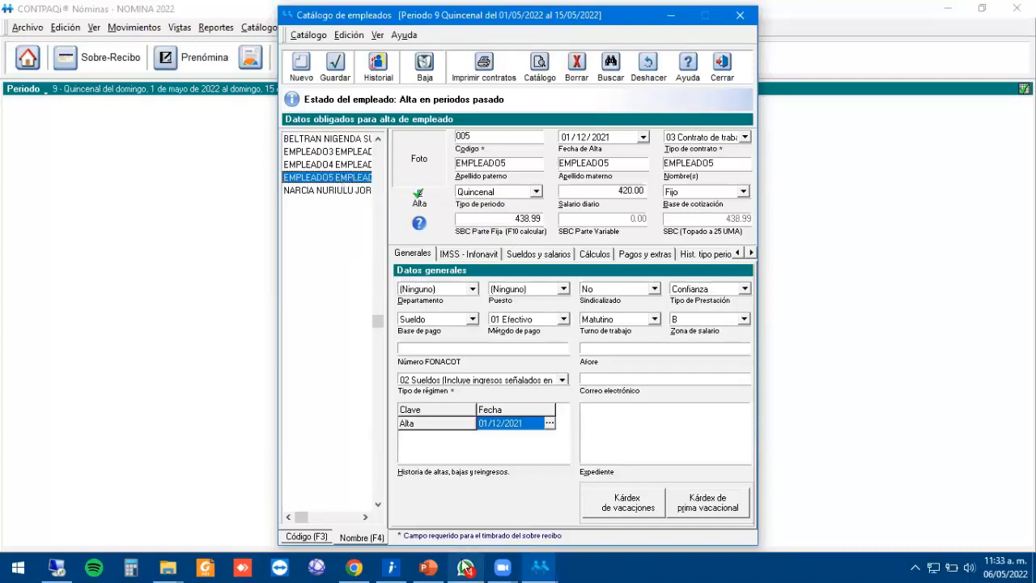
pyautogui.click(429, 567)
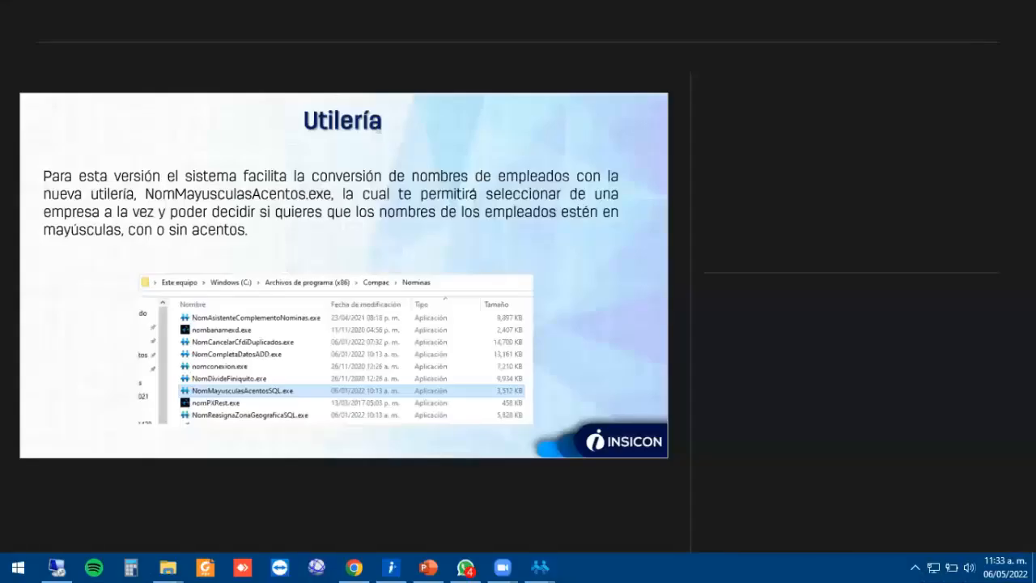
# Mirror the slideshow, advance to the catalogue-verification slide, end it, and return to the employee catalogue.
pyautogui.click(345, 23)
pyautogui.click(313, 99)
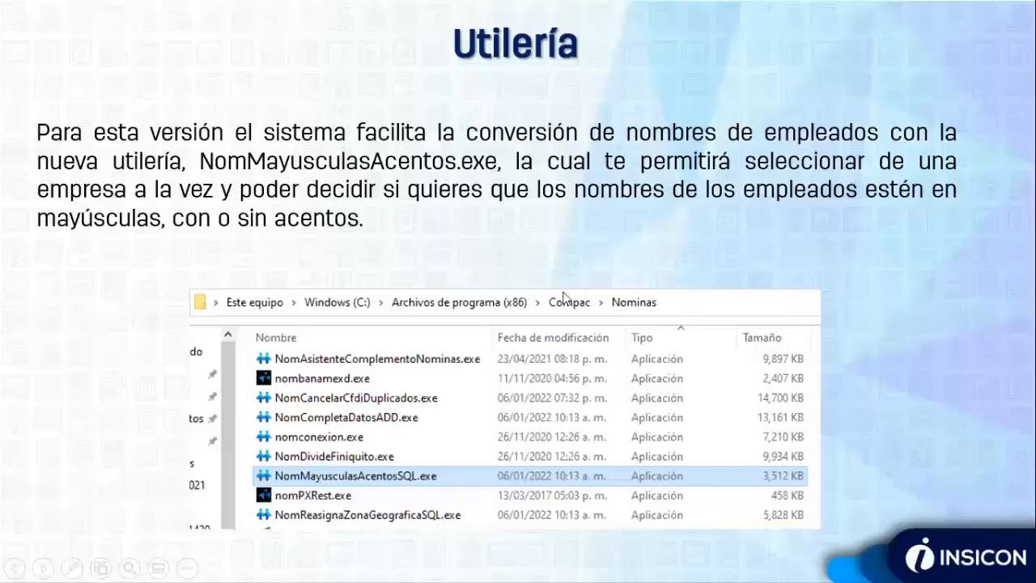
pyautogui.click(564, 292)
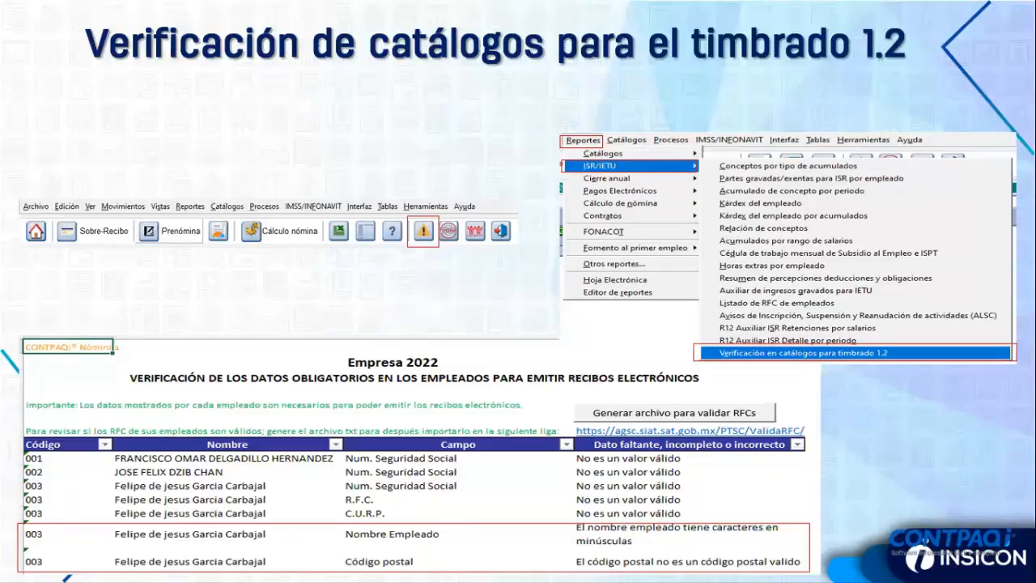
pyautogui.press('Escape')
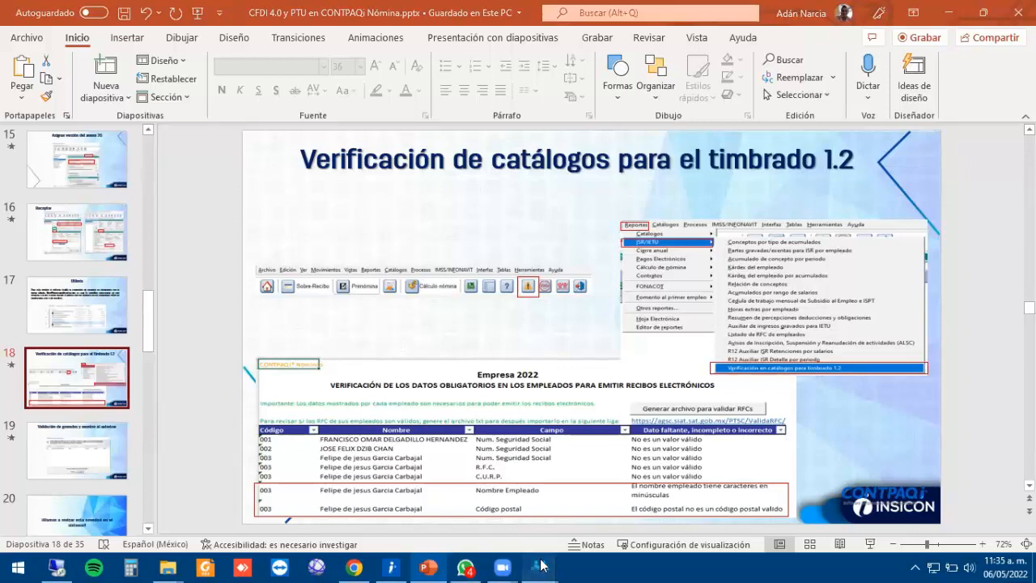
pyautogui.moveTo(540, 567)
pyautogui.click(619, 498)
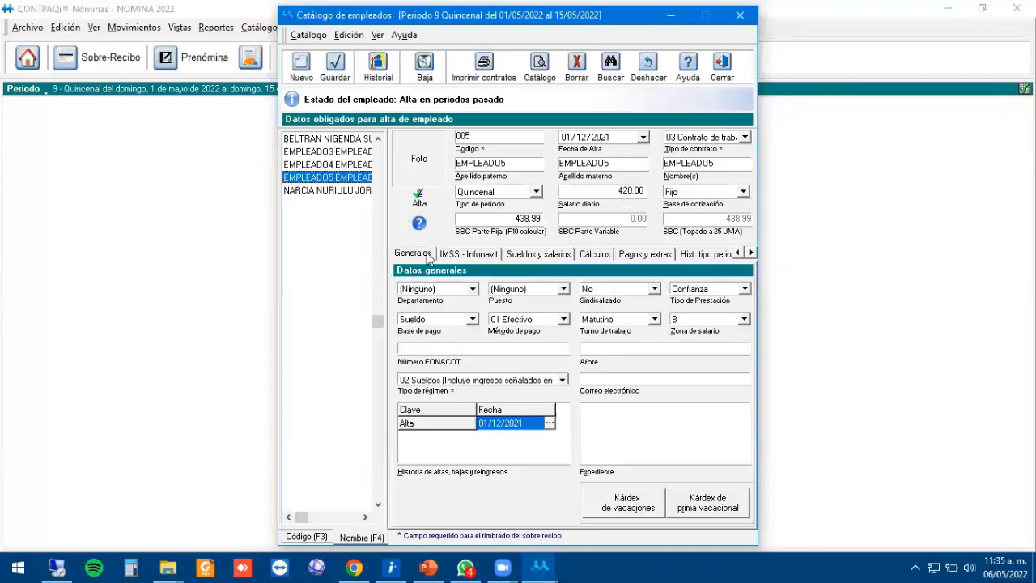
# Show EMPLEADO05's IMSS - Infonavit data and send its RFC to SAT's validator with F9.
pyautogui.click(471, 255)
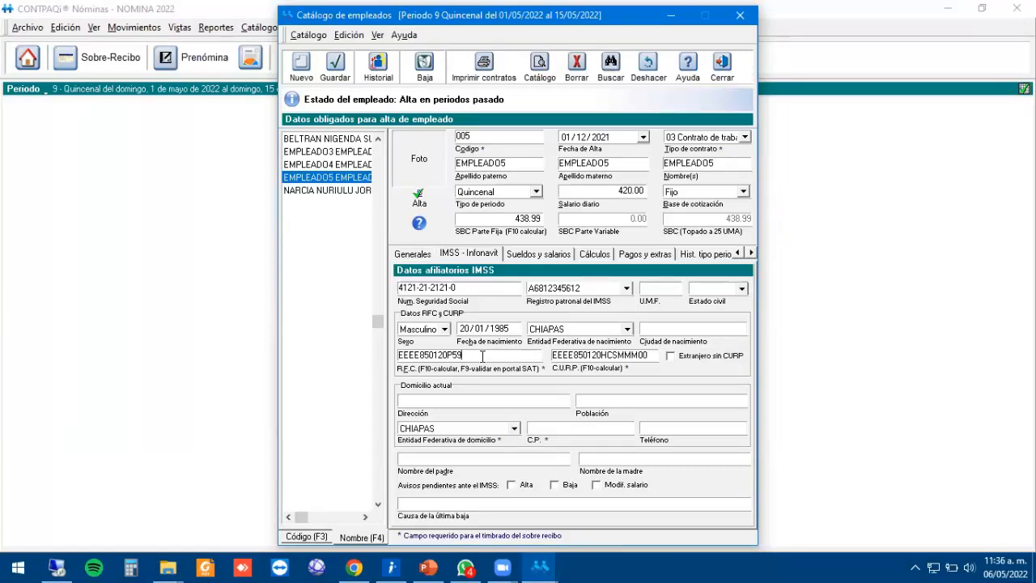
pyautogui.press('F9')
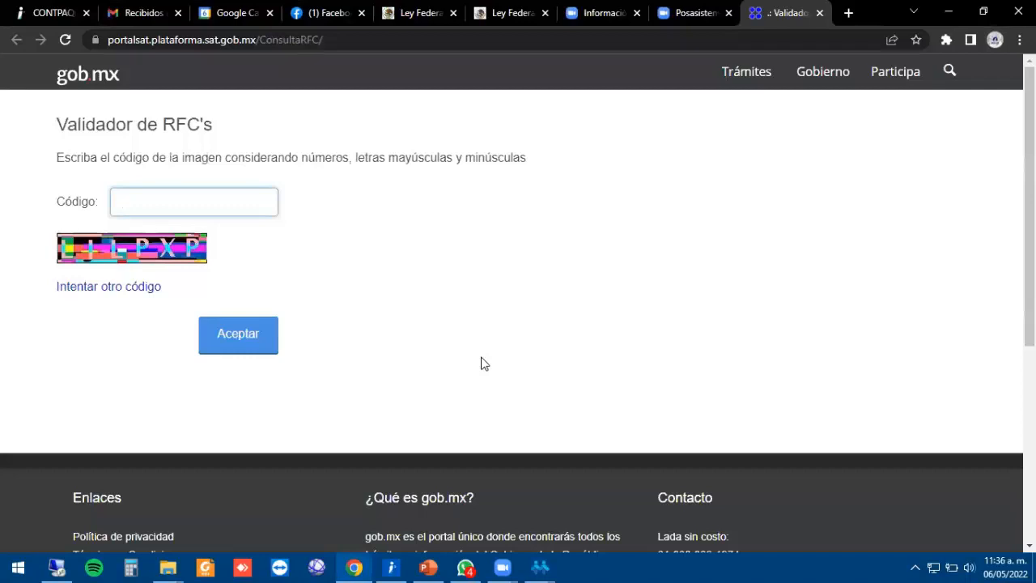
# Pass the SAT validator's image-code check, entering a second code after the first.
pyautogui.click(153, 200)
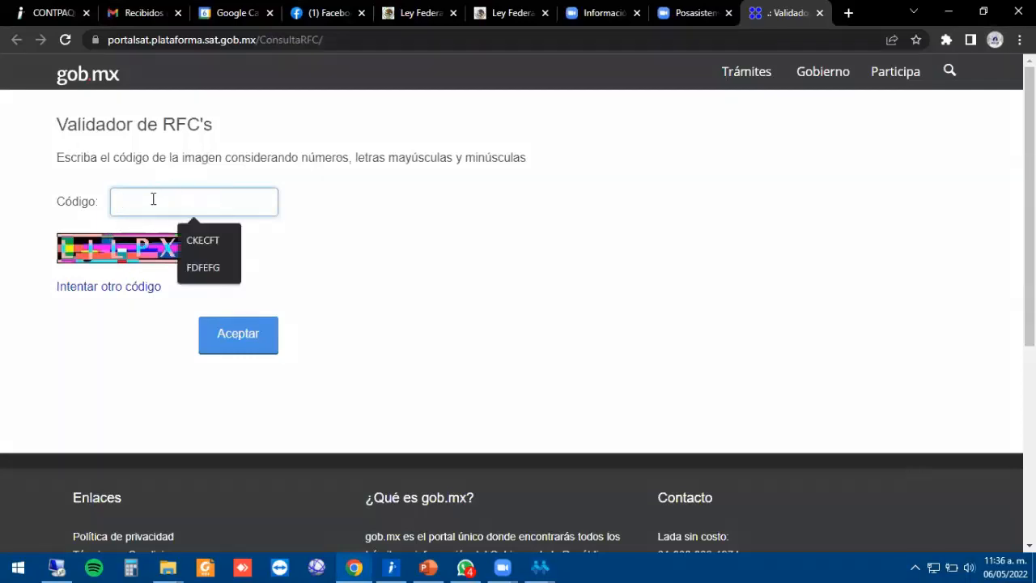
pyautogui.click(103, 357)
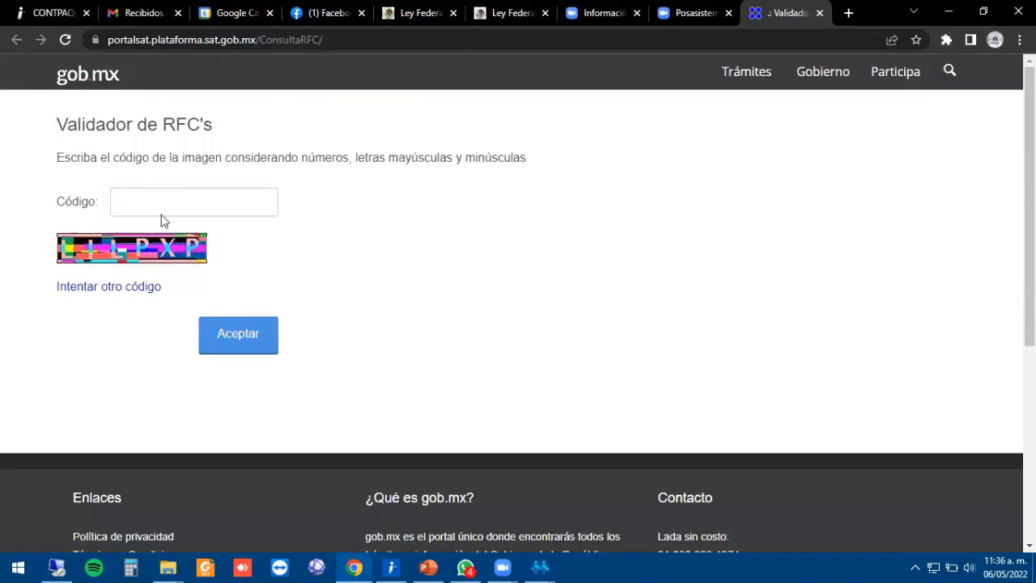
pyautogui.click(151, 195)
pyautogui.write('L')
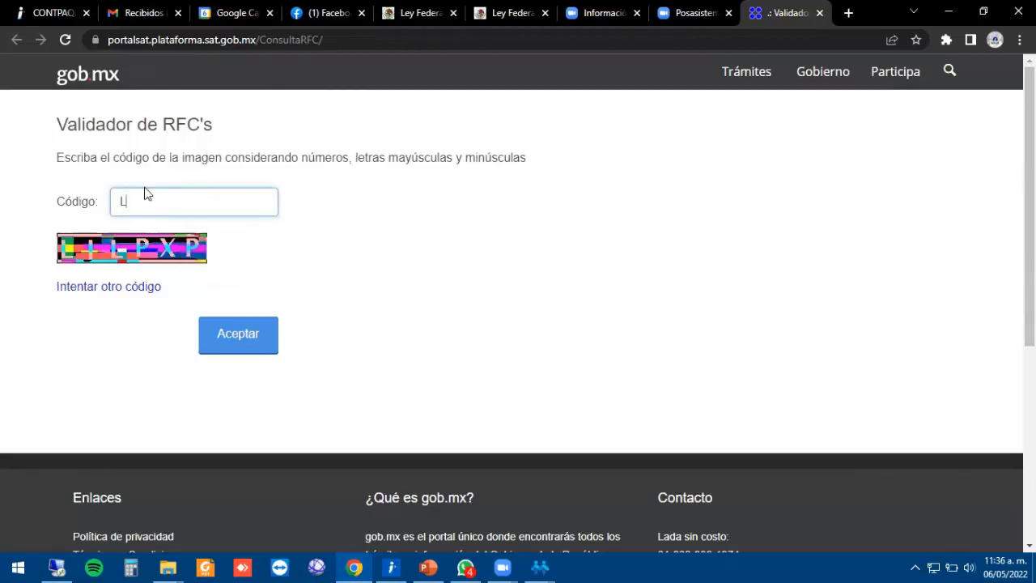
pyautogui.write('4L')
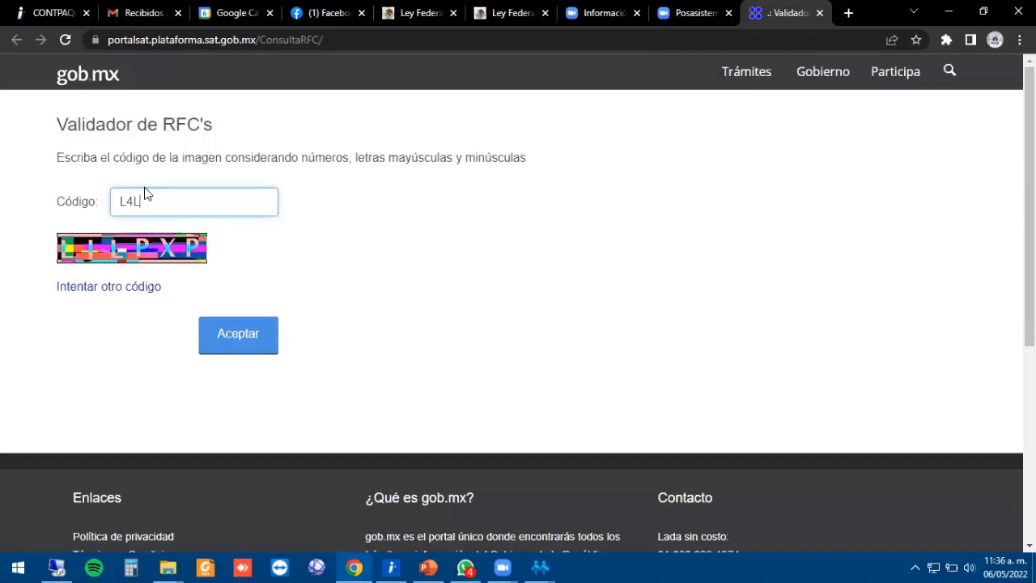
pyautogui.write('PXP')
pyautogui.press('Return')
pyautogui.click(210, 203)
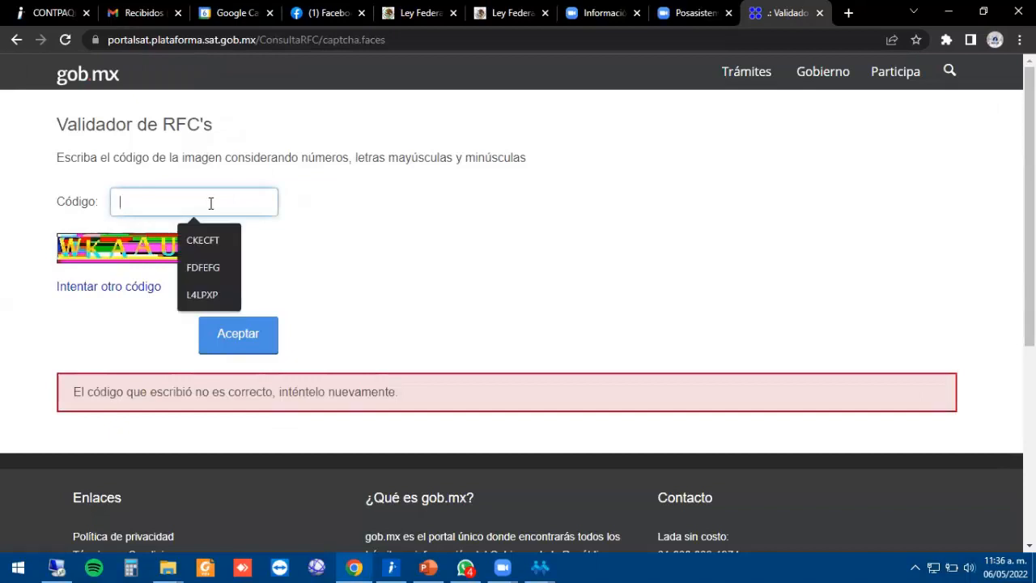
pyautogui.write('WK')
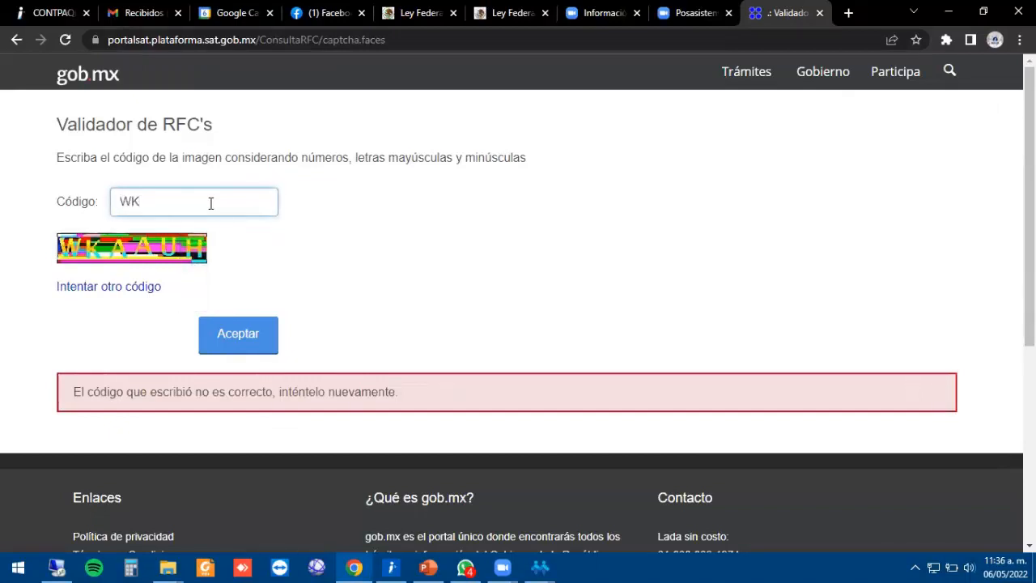
pyautogui.write('AAUH')
pyautogui.click(236, 336)
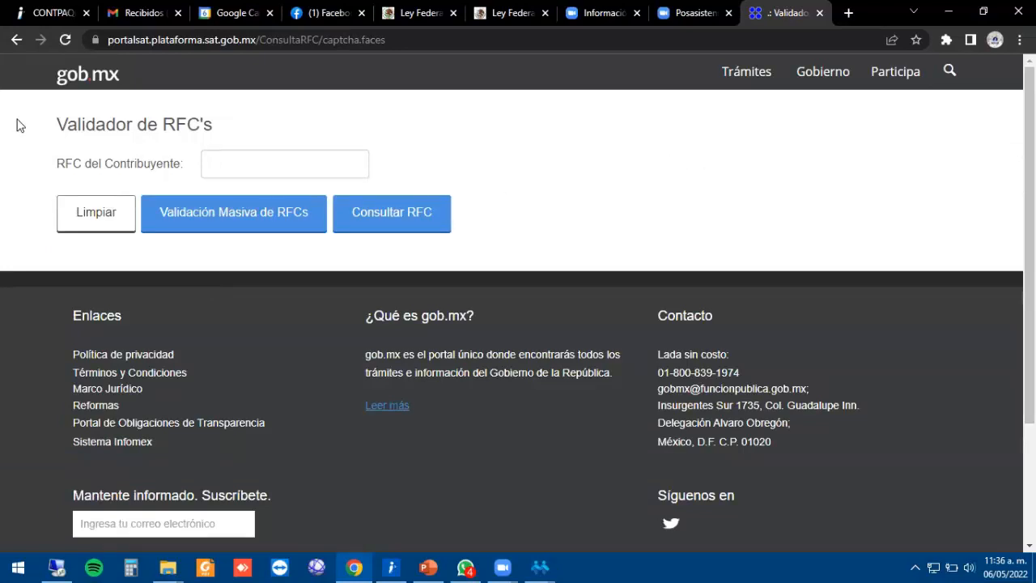
# Enter the employee's RFC, confirm SAT reports it valid, and close the validator tab.
pyautogui.click(230, 165)
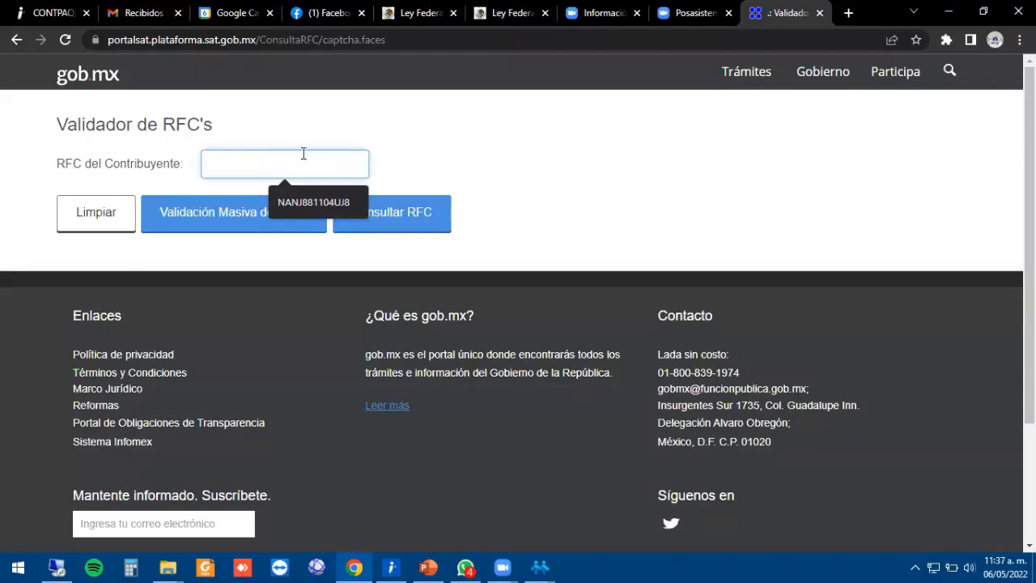
pyautogui.write('n')
pyautogui.press('BackSpace')
pyautogui.write('NA')
pyautogui.press('BackSpace')
pyautogui.press('BackSpace')
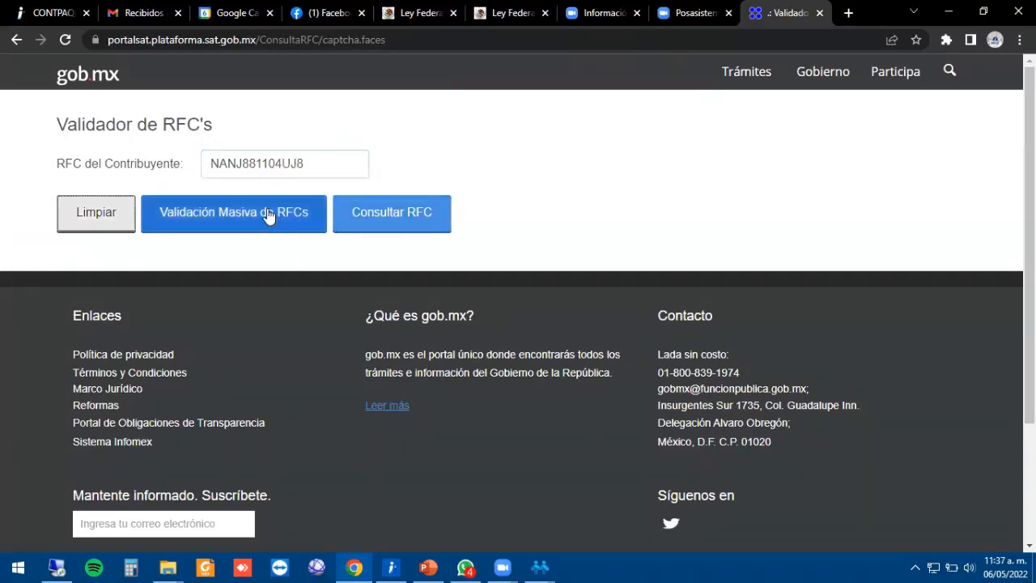
pyautogui.click(417, 219)
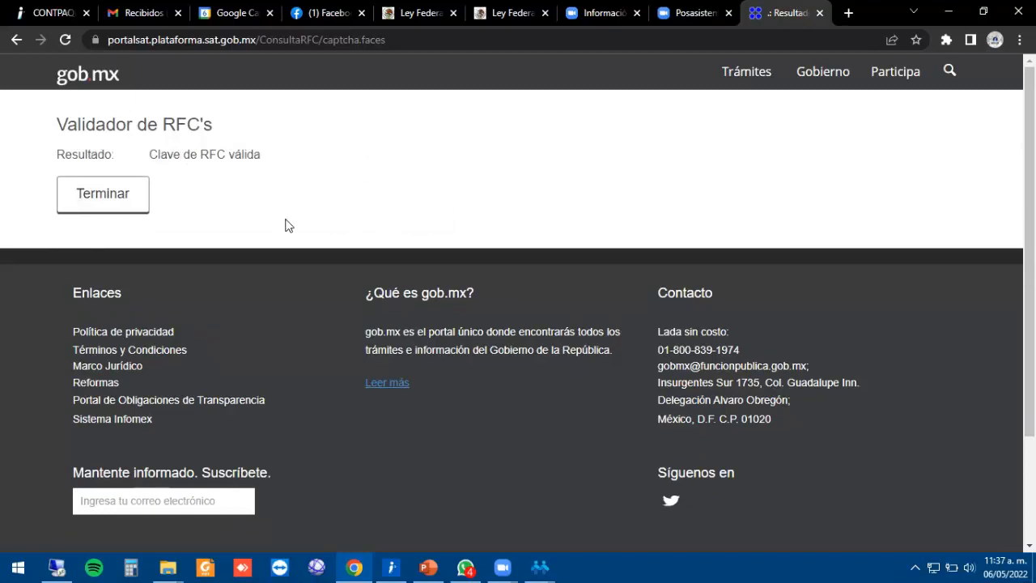
pyautogui.click(101, 197)
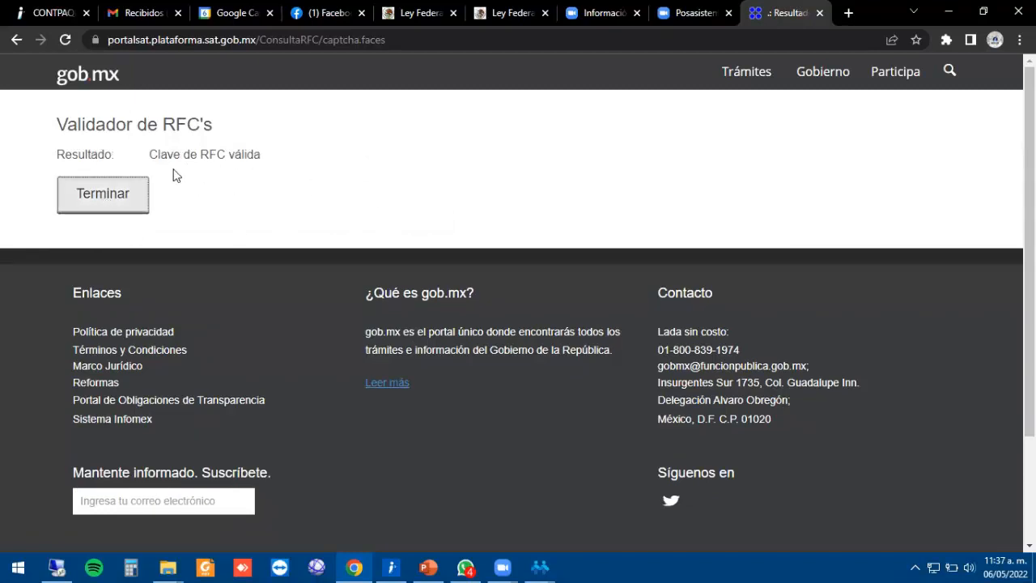
pyautogui.click(122, 190)
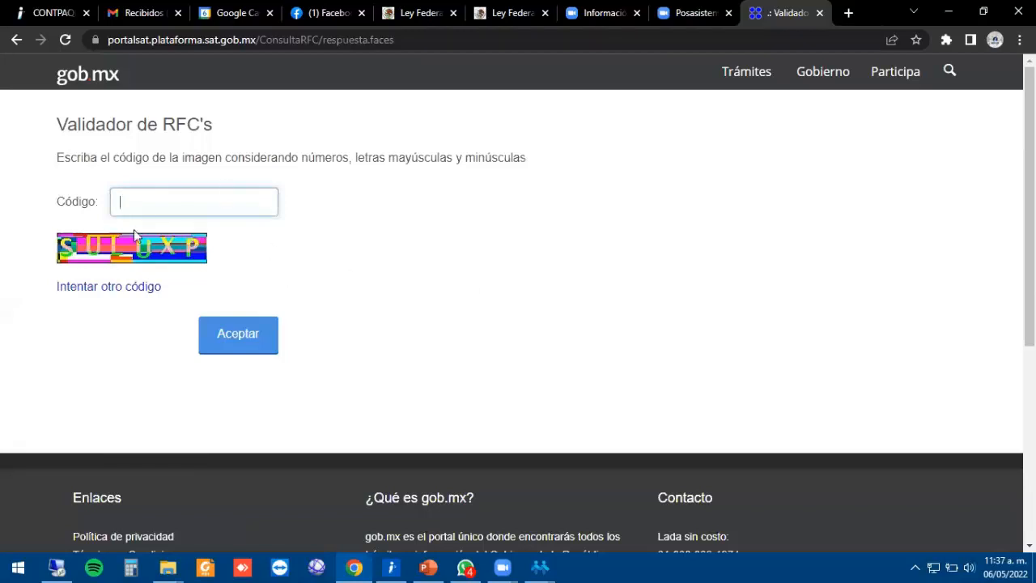
pyautogui.click(819, 13)
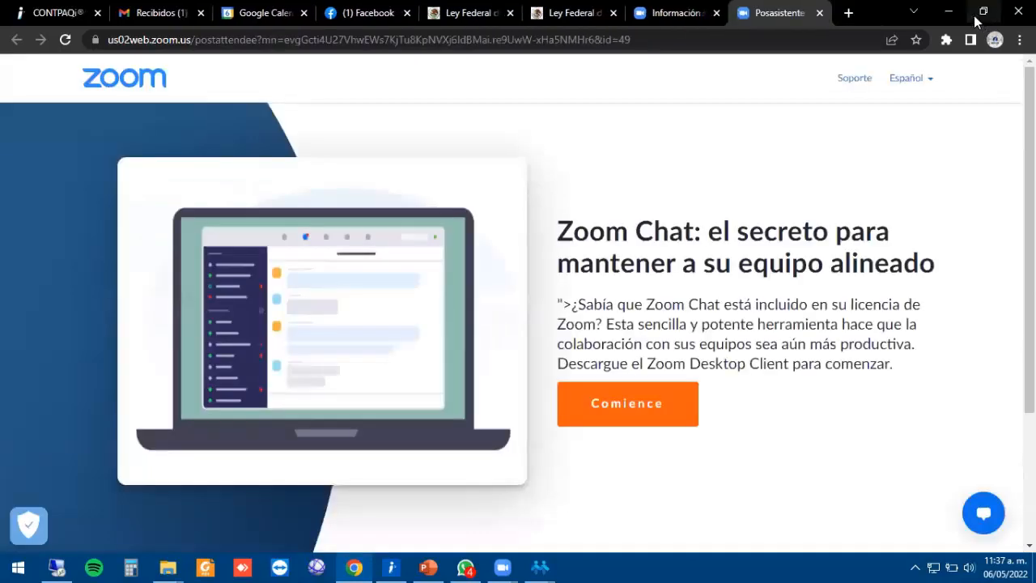
# Leave the browser for the Quincenal period 9 employee catalogue and close the catalogue.
pyautogui.click(952, 13)
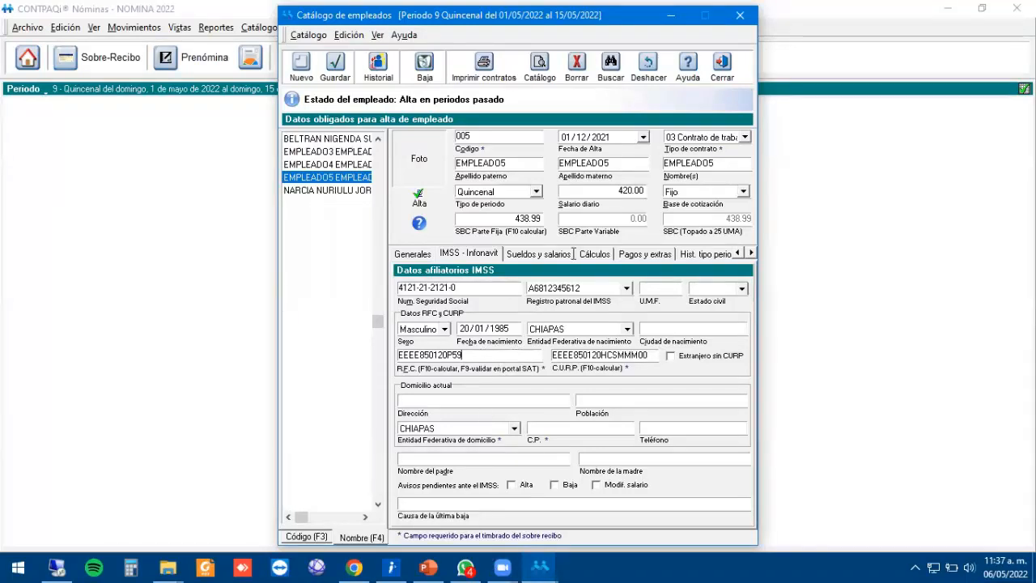
pyautogui.click(573, 255)
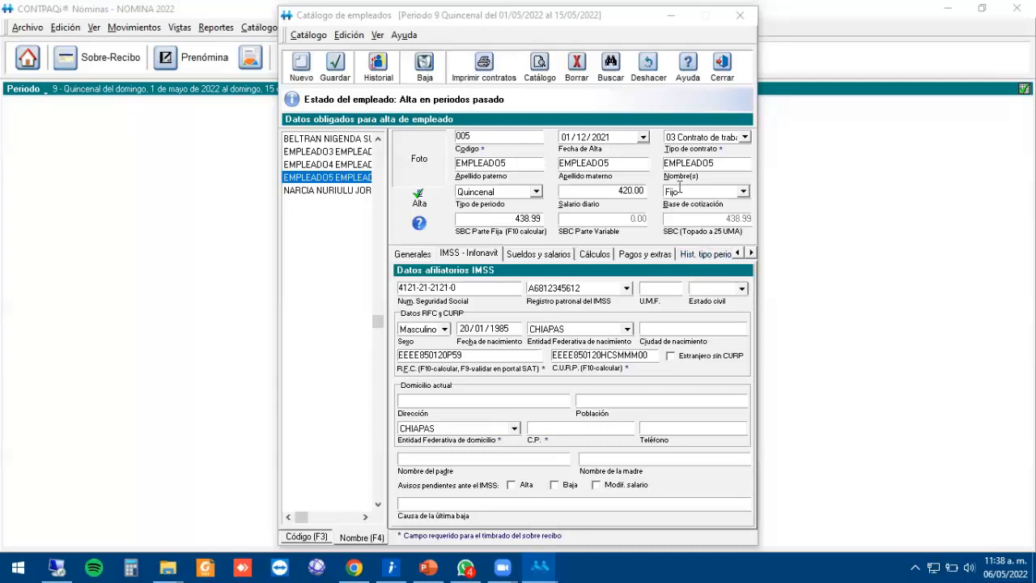
pyautogui.click(723, 65)
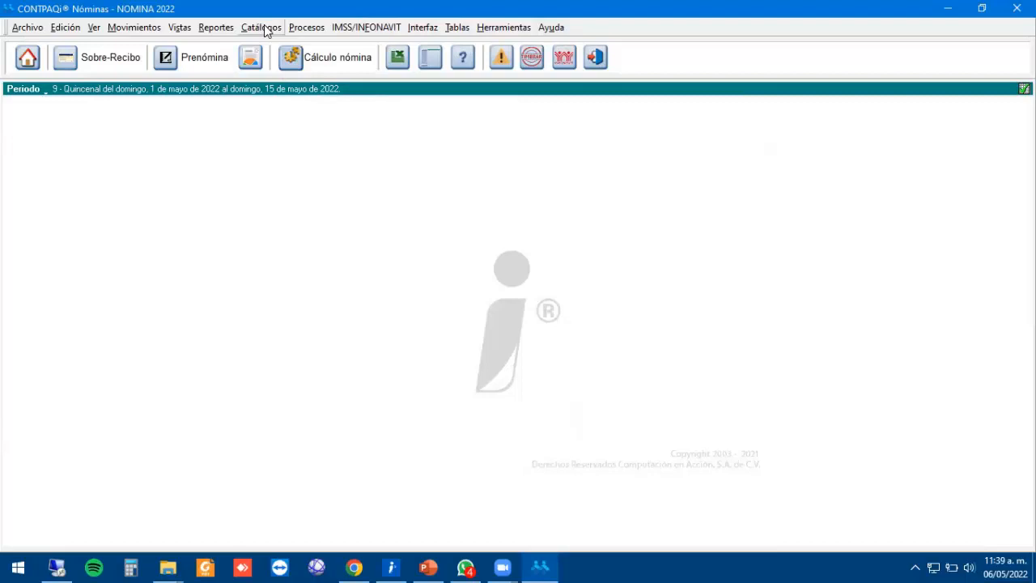
# Run the ISR/IETU report 'Verificación en catálogos para timbrado 1.2'.
pyautogui.click(216, 27)
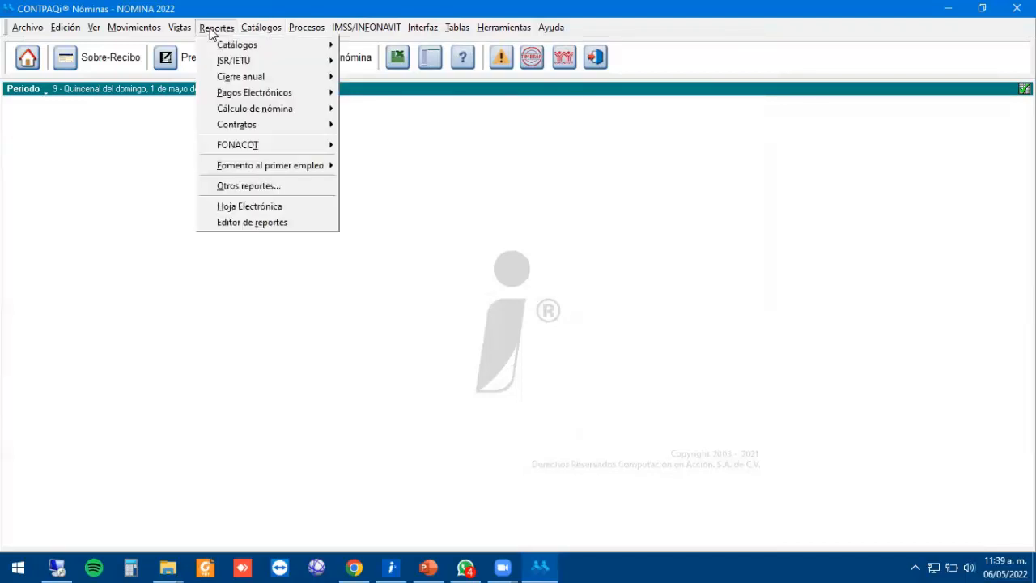
pyautogui.moveTo(296, 63)
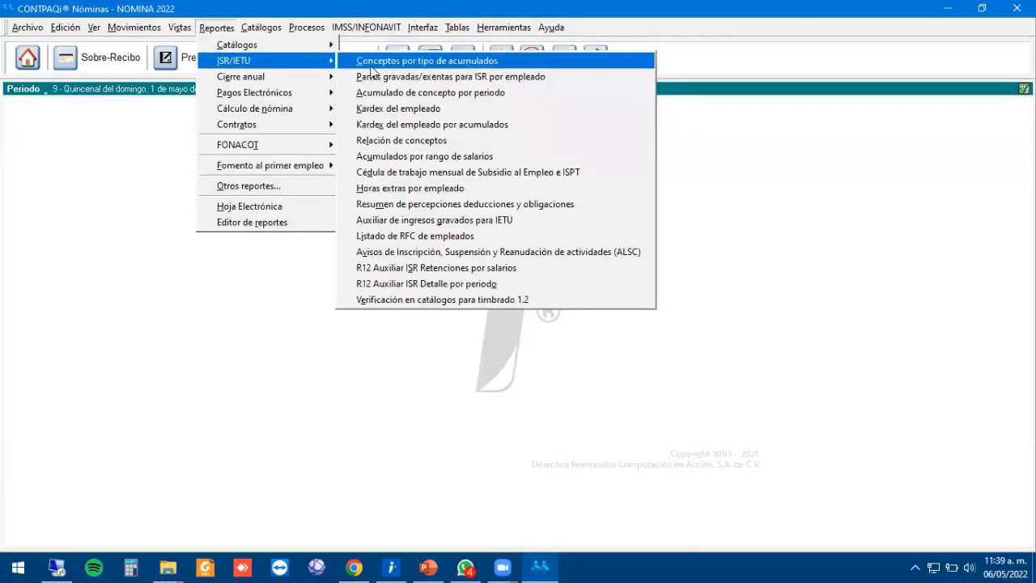
pyautogui.click(503, 299)
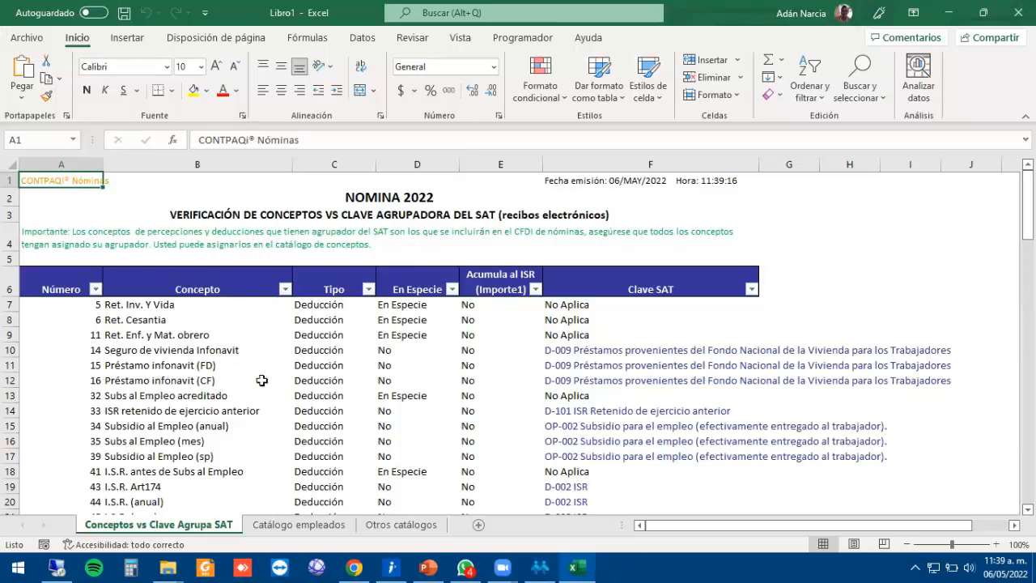
# Review the postal code error rows for EMPLEADO3 onward on the Catálogo empleados sheet.
pyautogui.click(191, 348)
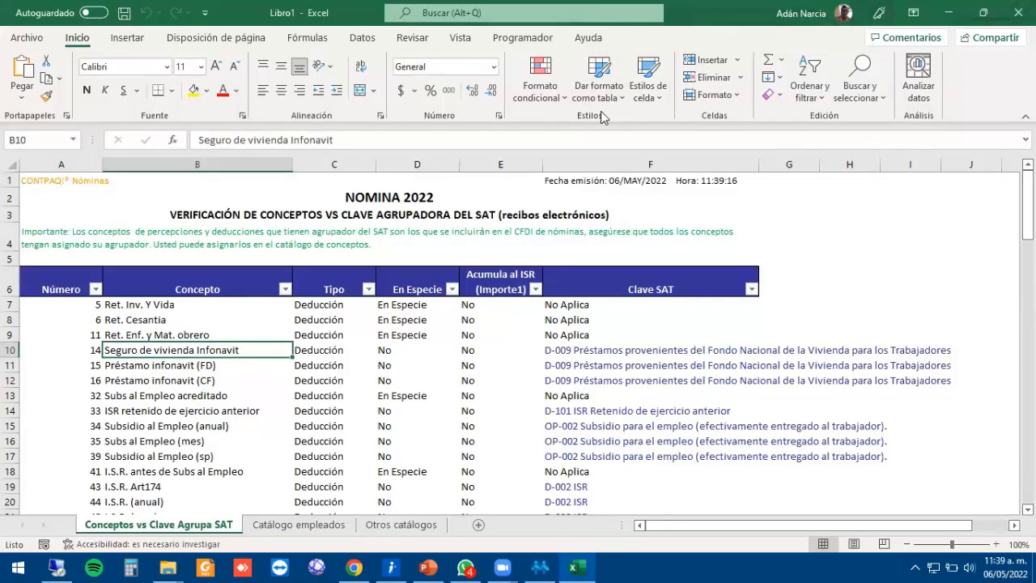
pyautogui.click(309, 527)
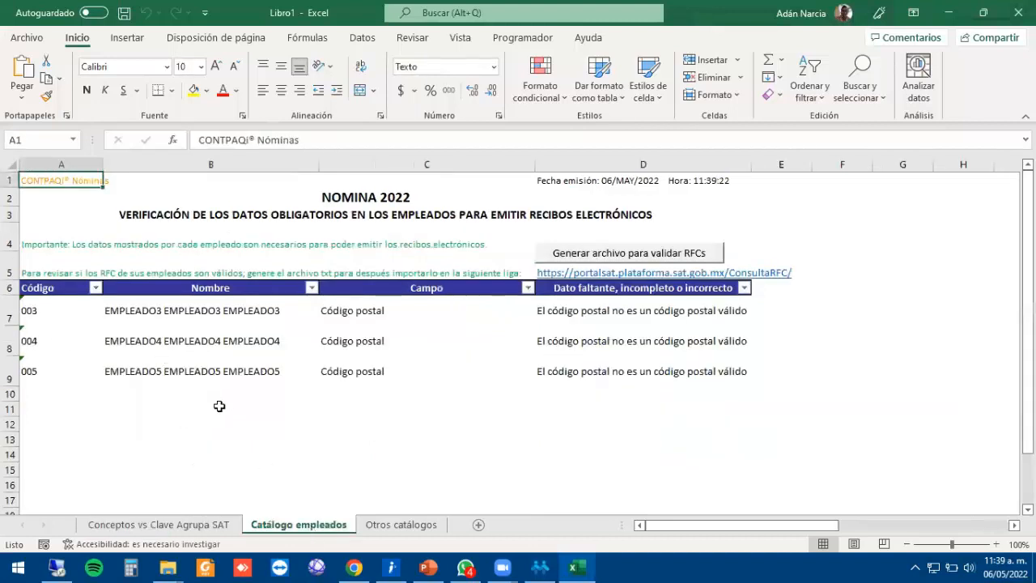
pyautogui.click(156, 321)
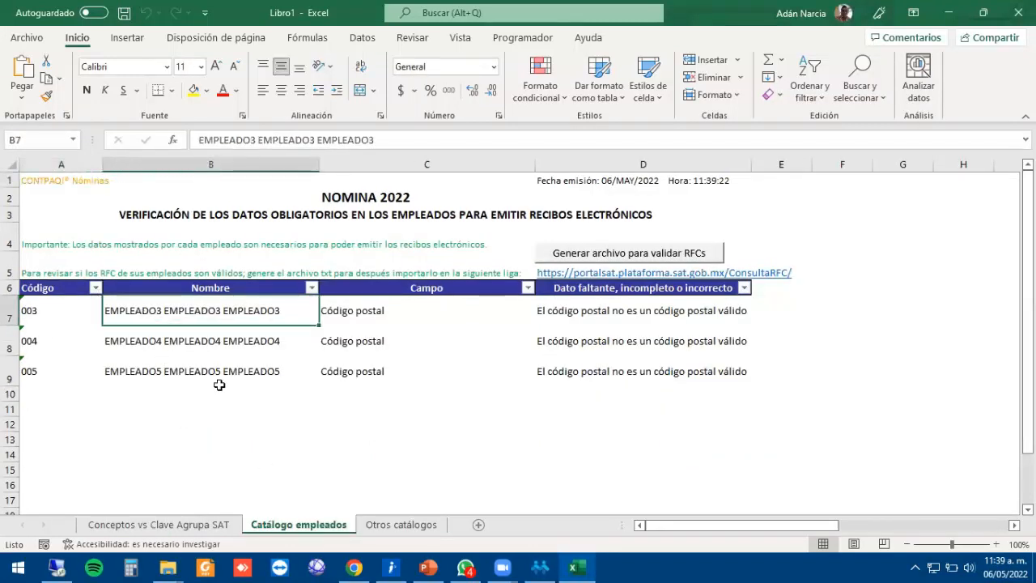
pyautogui.press('Down')
pyautogui.press('Up')
pyautogui.press('Left')
pyautogui.press('Down')
pyautogui.press('Down')
pyautogui.press('Down')
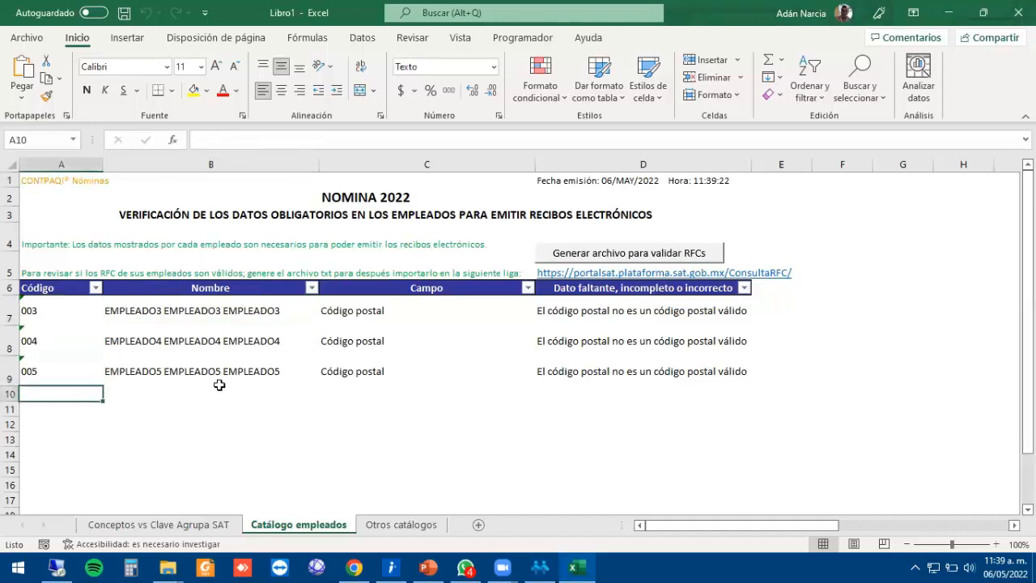
pyautogui.press('Up')
pyautogui.press('Up')
pyautogui.press('Up')
pyautogui.press('Right')
pyautogui.press('Right')
pyautogui.press('Right')
pyautogui.press('Left')
pyautogui.press('Left')
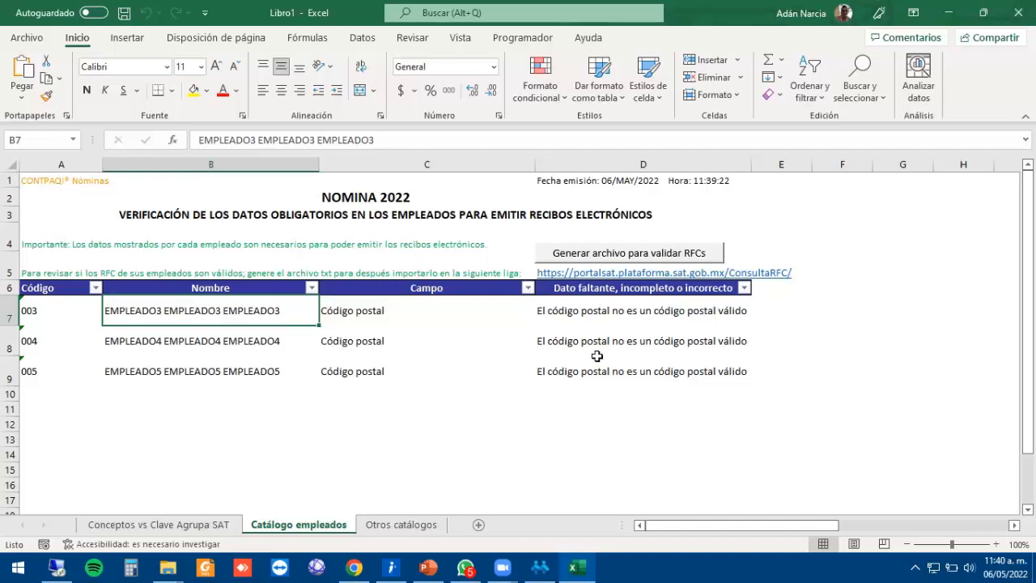
# Check the Otros catálogos and Conceptos vs Clave Agrupa SAT sheets, then close Excel.
pyautogui.click(397, 525)
pyautogui.click(288, 524)
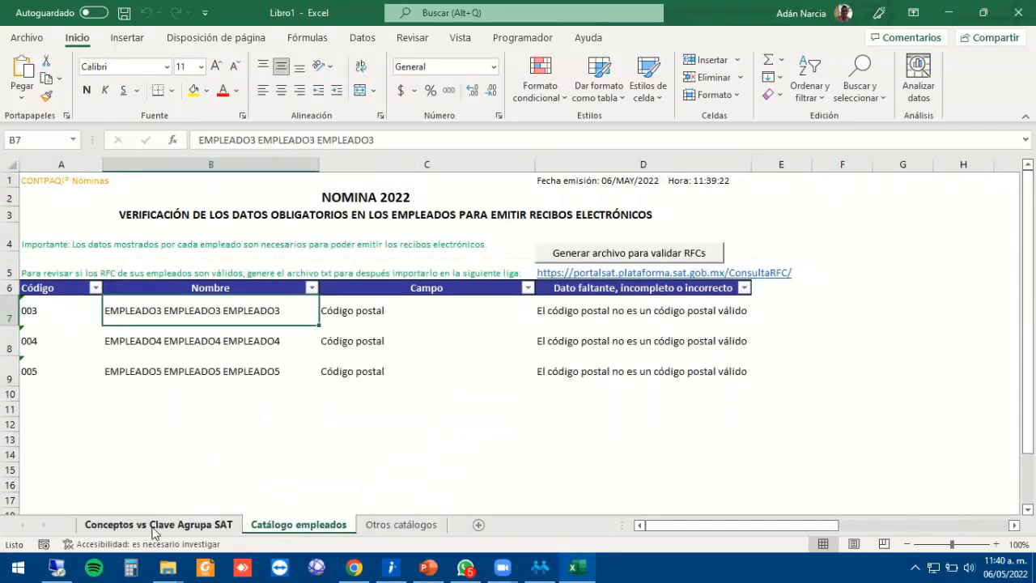
pyautogui.click(154, 524)
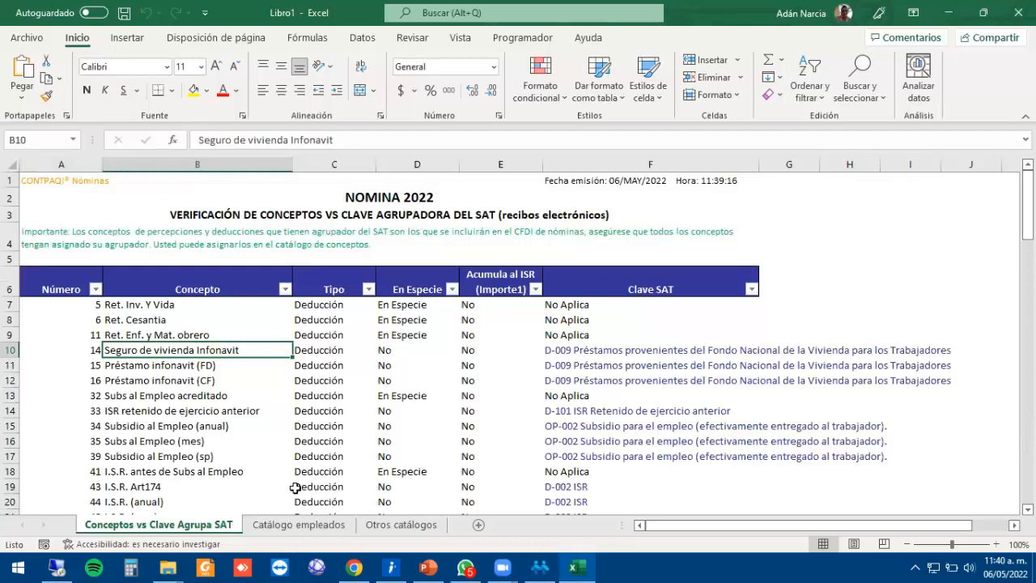
pyautogui.click(1017, 12)
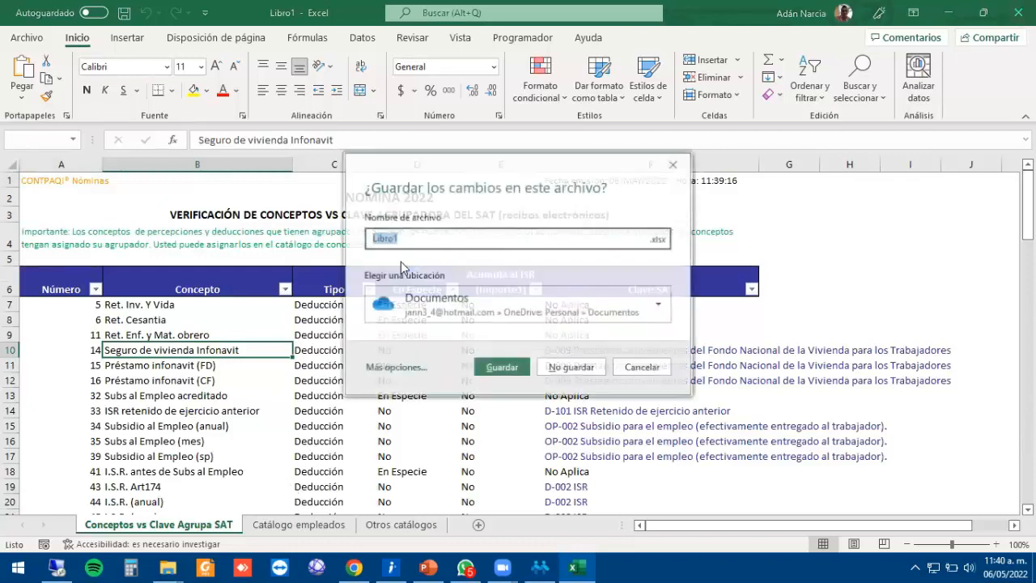
# Discard the workbook and check the first employee's C.P. on the IMSS - Infonavit tab.
pyautogui.click(571, 365)
pyautogui.click(261, 27)
pyautogui.click(275, 44)
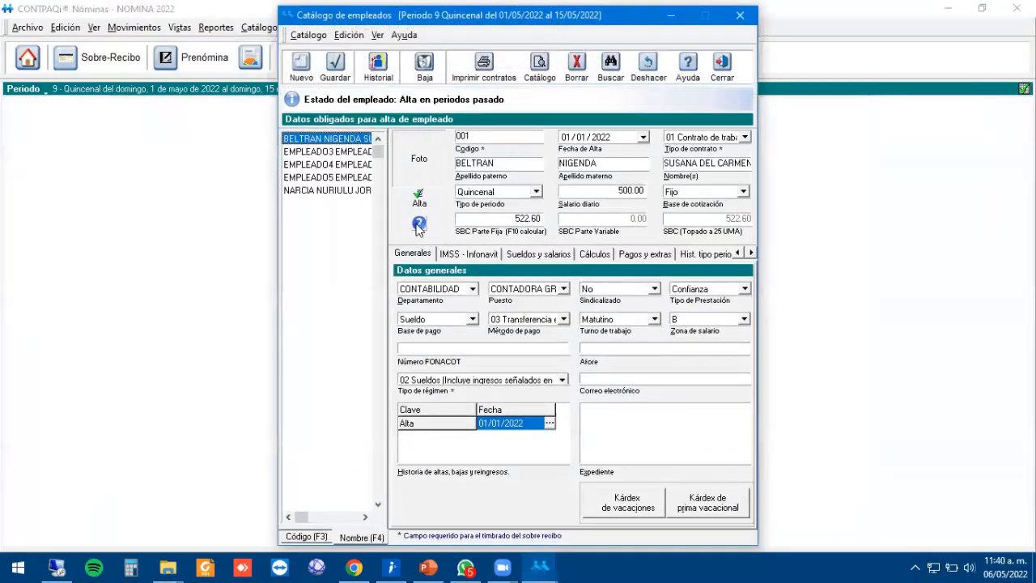
pyautogui.click(459, 254)
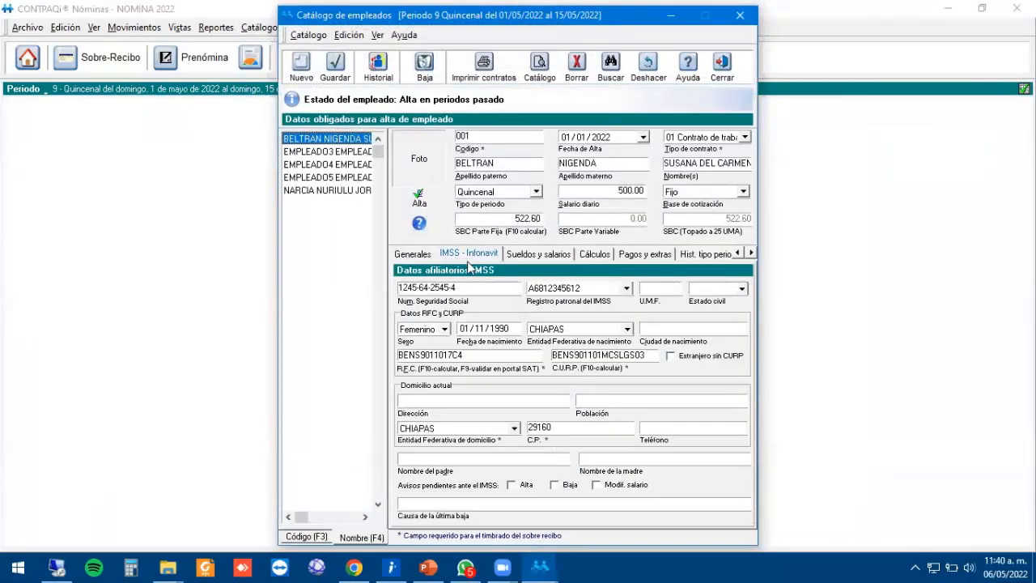
pyautogui.click(575, 427)
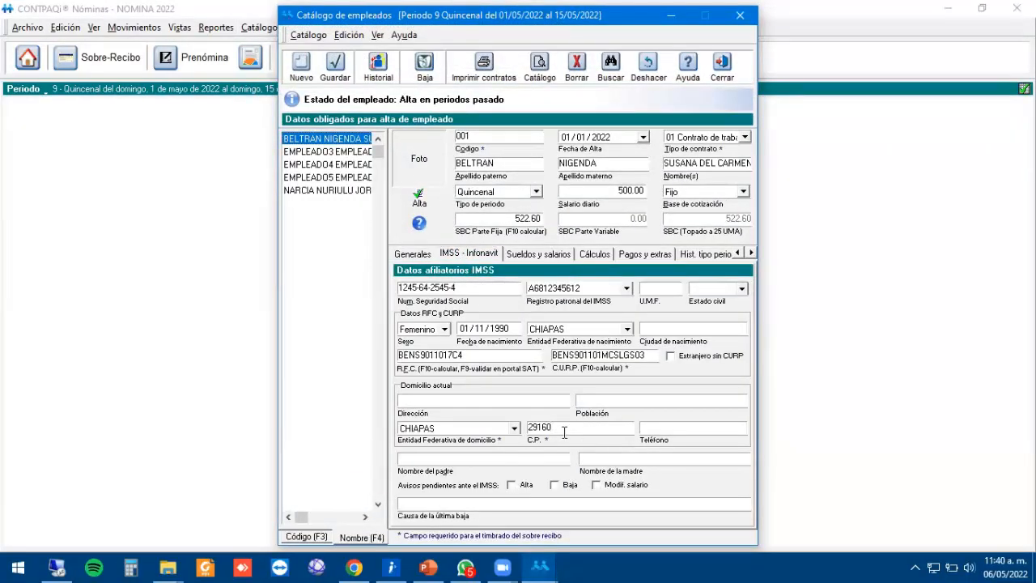
# Check employee 003's and the last employee's postal codes, save the record, and close the catalog.
pyautogui.click(322, 151)
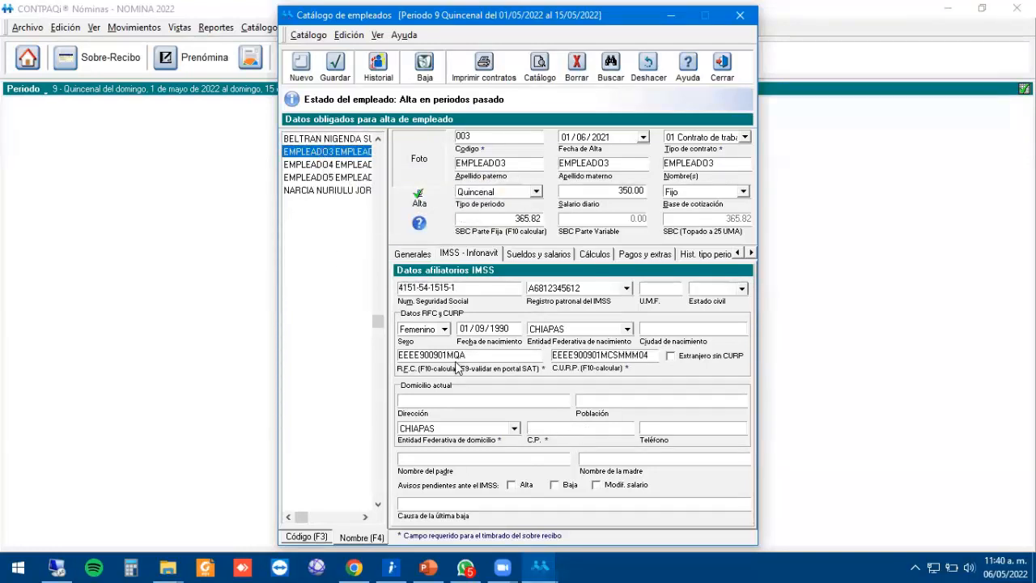
pyautogui.click(554, 432)
pyautogui.click(327, 191)
pyautogui.click(568, 427)
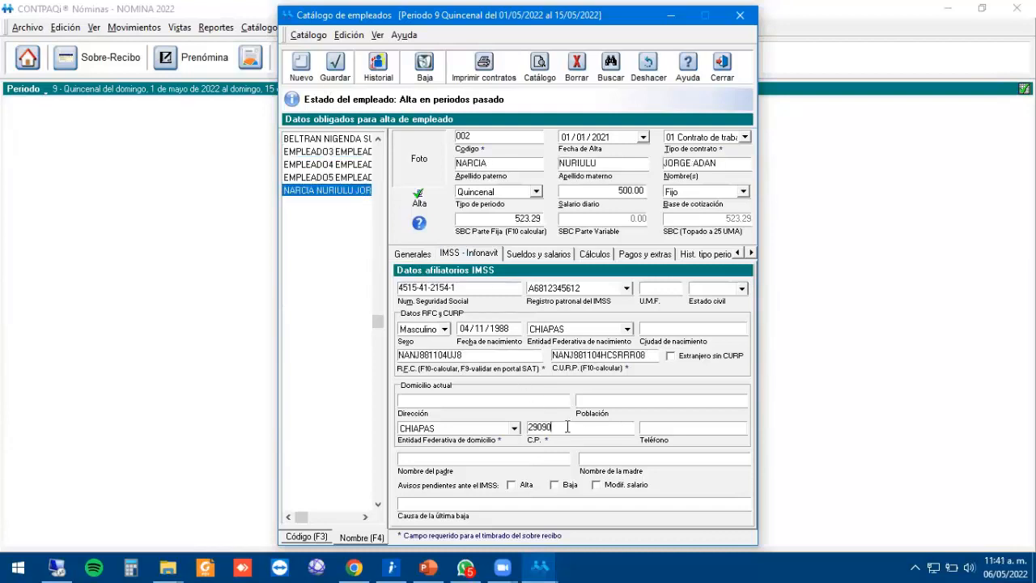
pyautogui.click(335, 67)
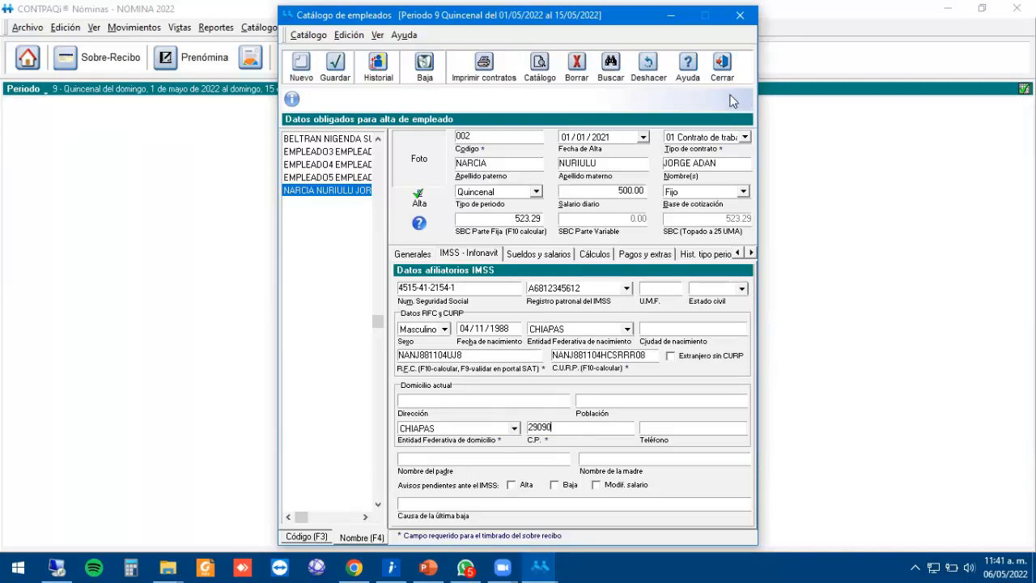
pyautogui.click(723, 67)
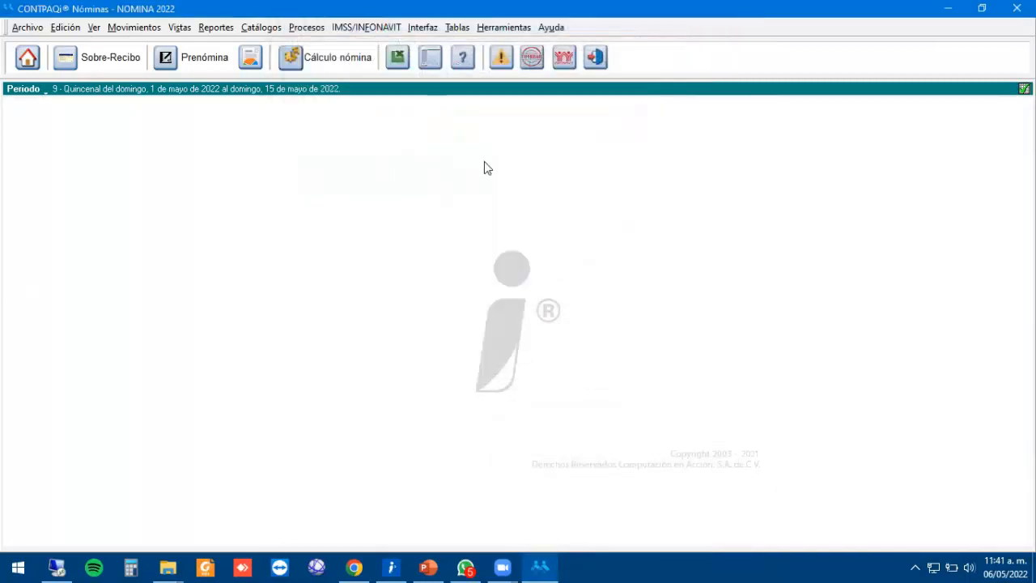
# Rerun the timbrado 1.2 verification and view the maximized report's now error-free Catálogo empleados sheet.
pyautogui.click(216, 28)
pyautogui.moveTo(259, 62)
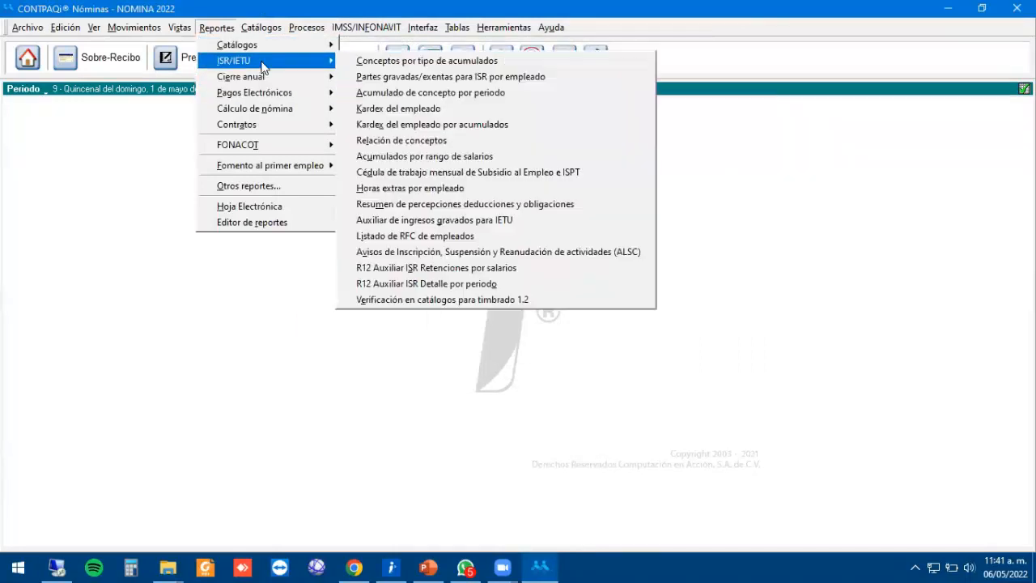
pyautogui.click(508, 300)
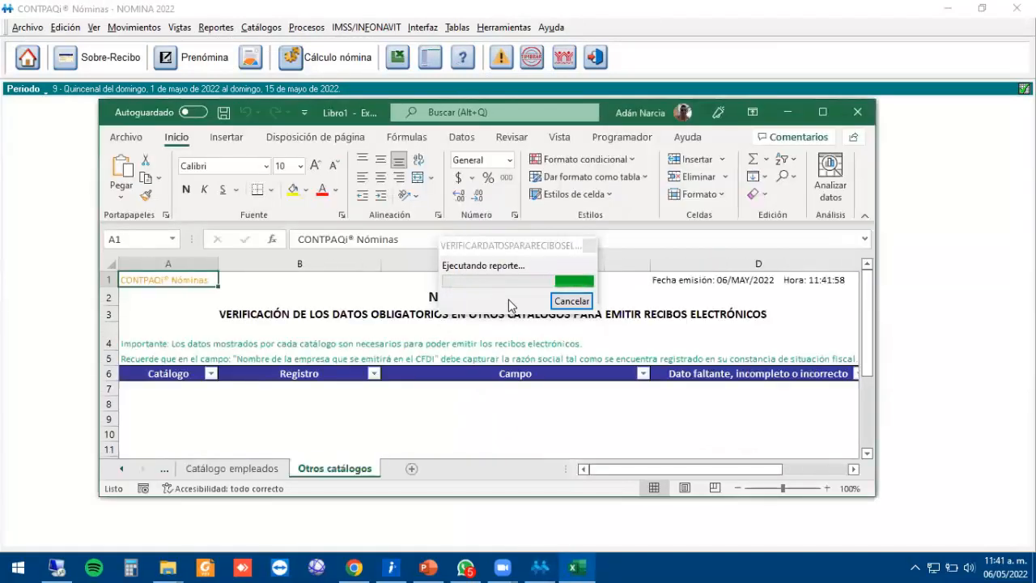
pyautogui.click(822, 112)
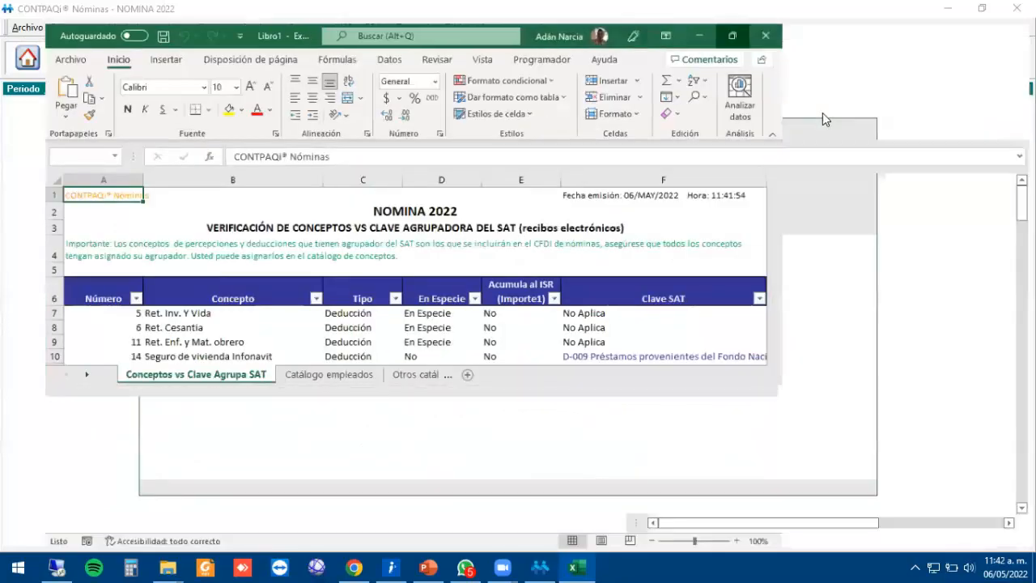
pyautogui.click(317, 525)
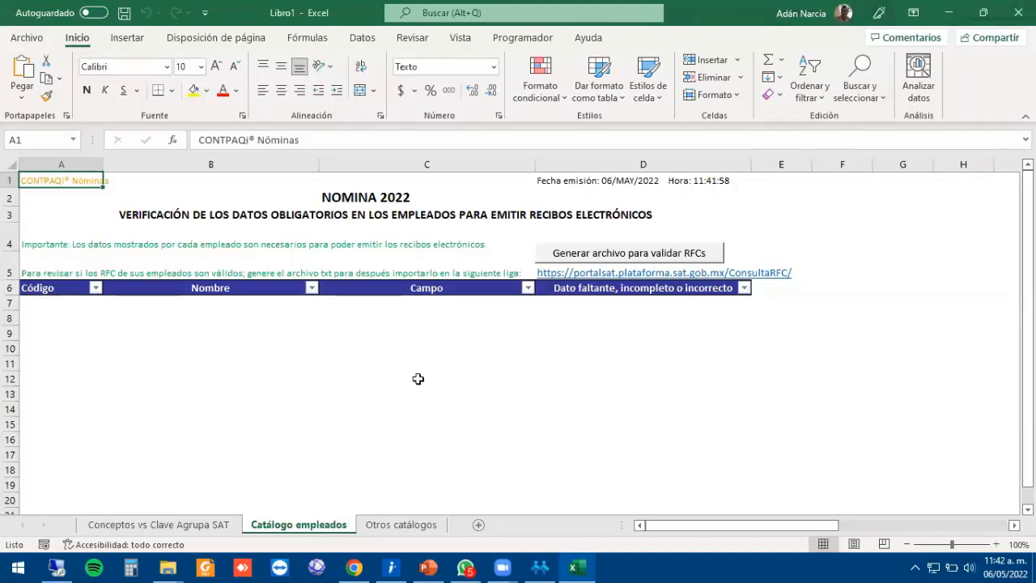
# Generate validarfcs.txt of employee RFCs and dismiss the confirmation message.
pyautogui.click(621, 256)
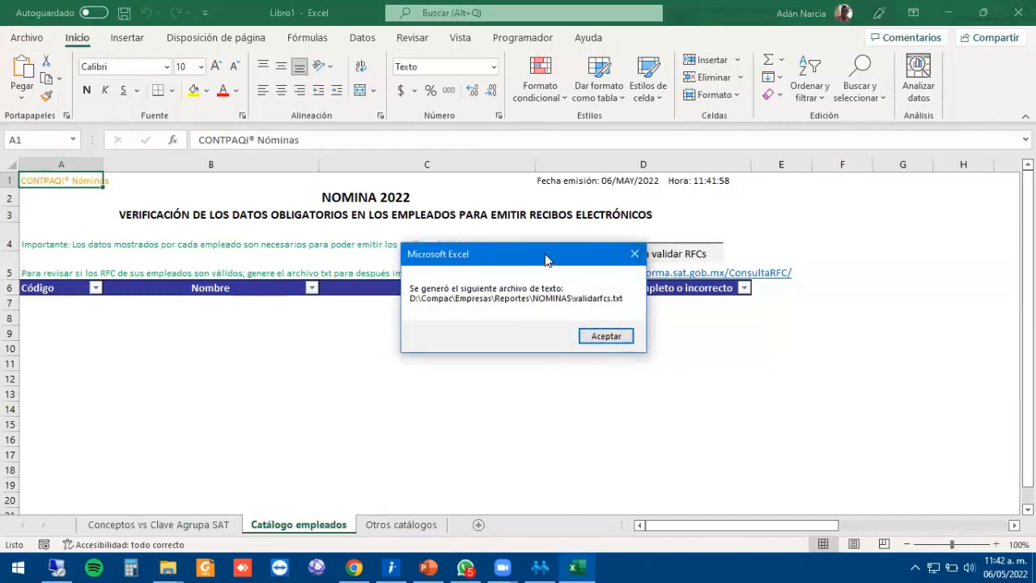
pyautogui.moveTo(530, 254); pyautogui.dragTo(443, 175)
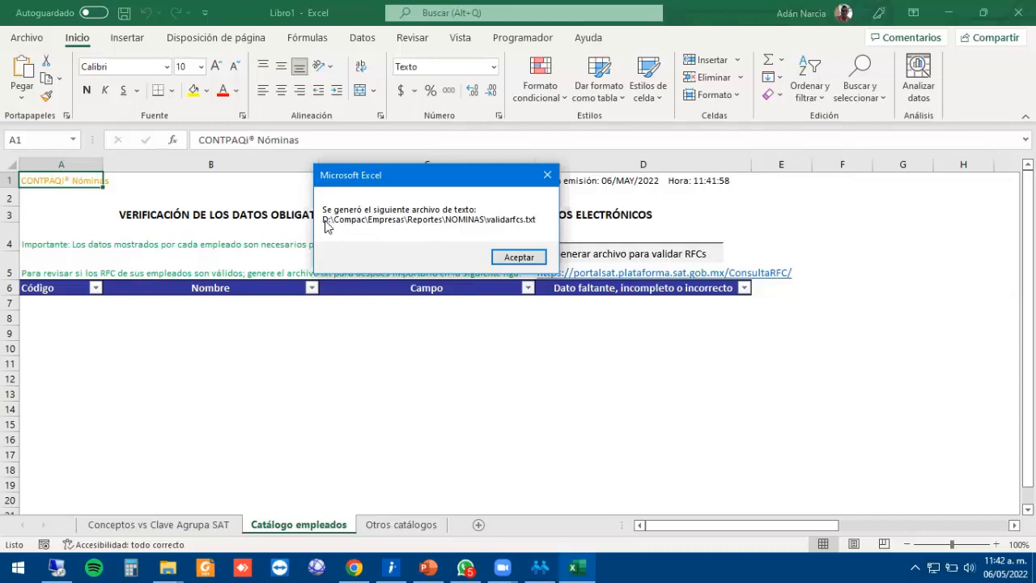
pyautogui.click(519, 257)
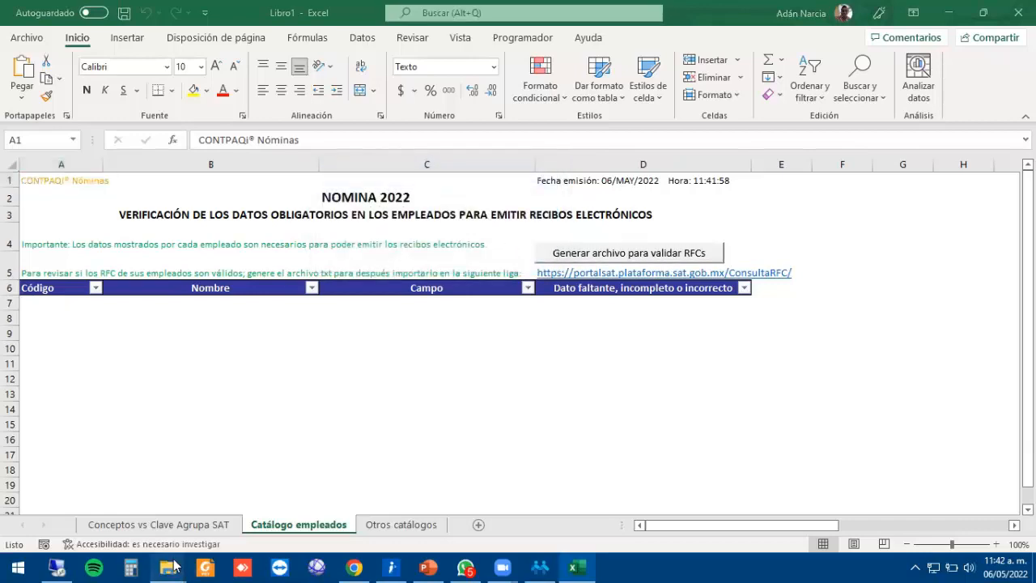
# Browse to D:\Compac\Empresas\Reportes\NOMINAS in File Explorer.
pyautogui.moveTo(173, 565)
pyautogui.click(61, 505)
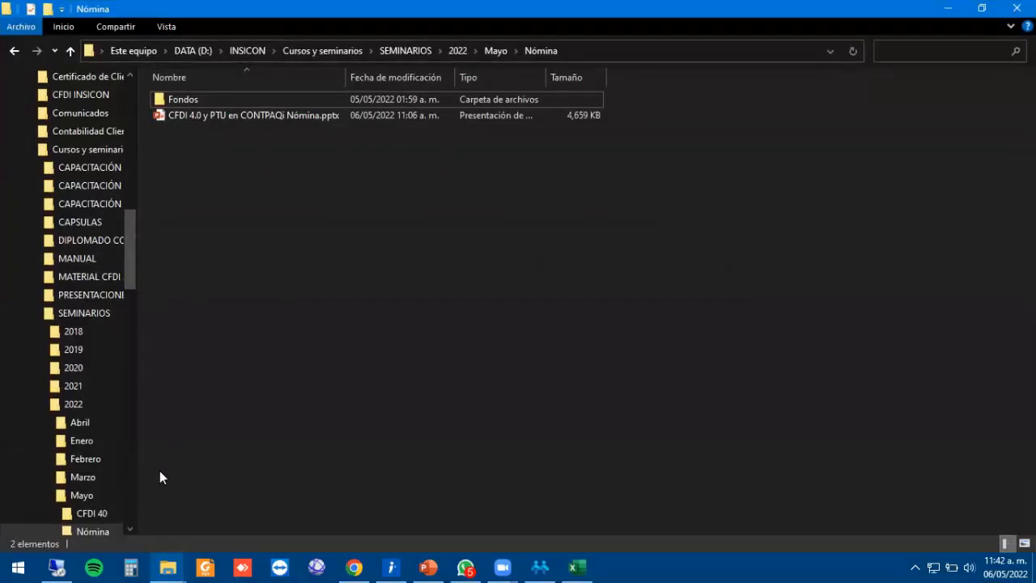
pyautogui.click(304, 518)
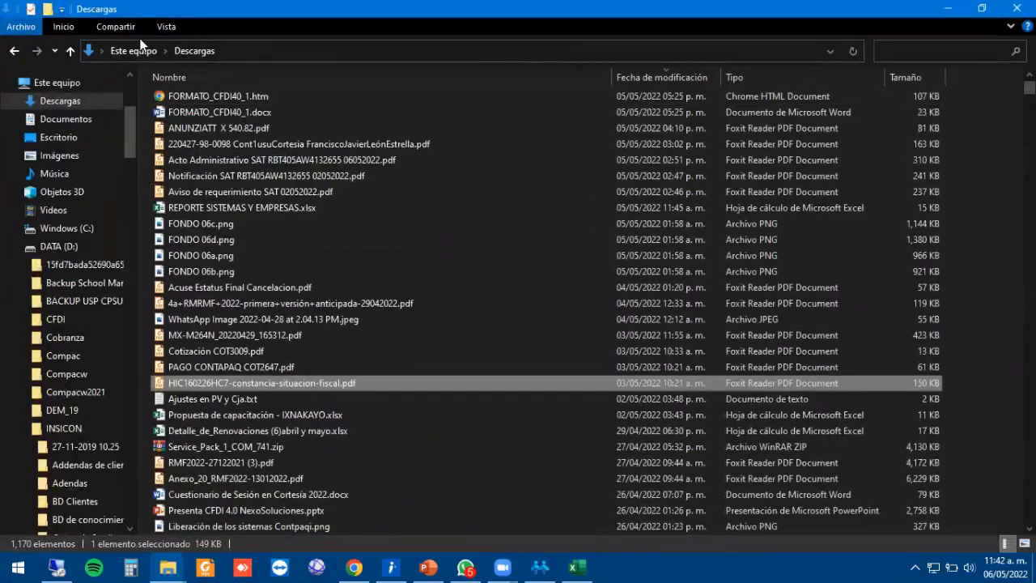
pyautogui.click(123, 49)
pyautogui.doubleClick(421, 217)
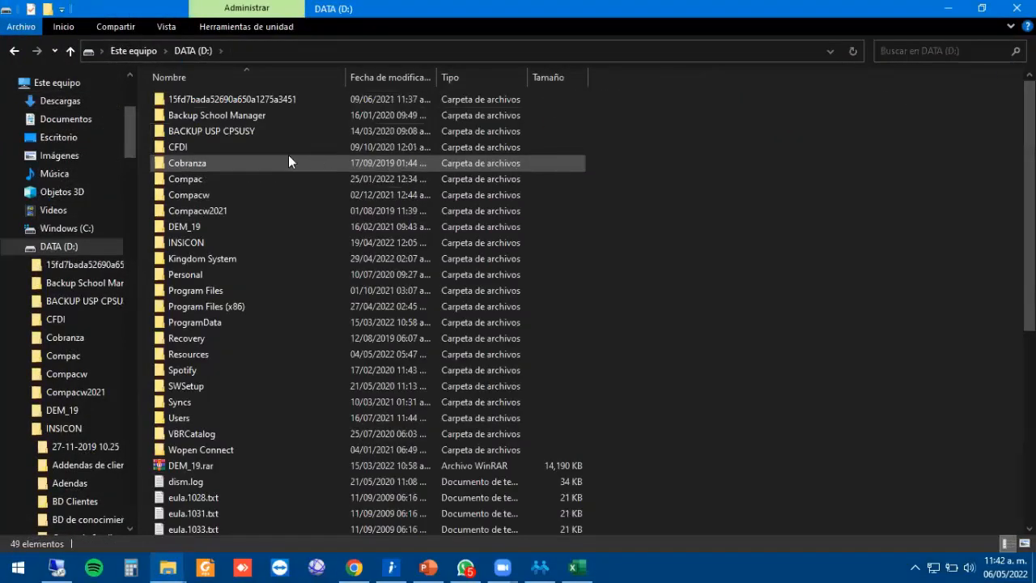
pyautogui.doubleClick(191, 179)
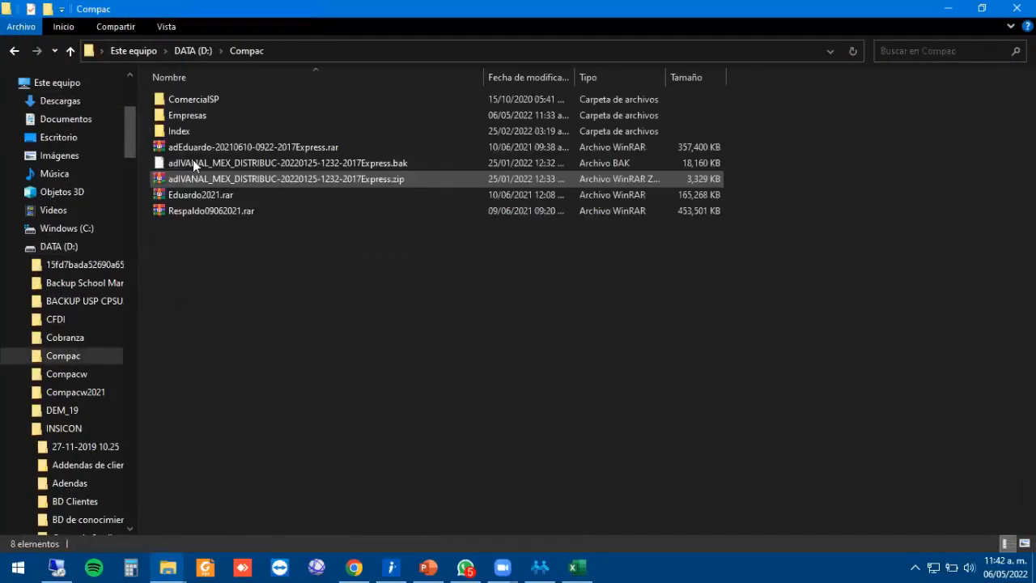
pyautogui.doubleClick(189, 115)
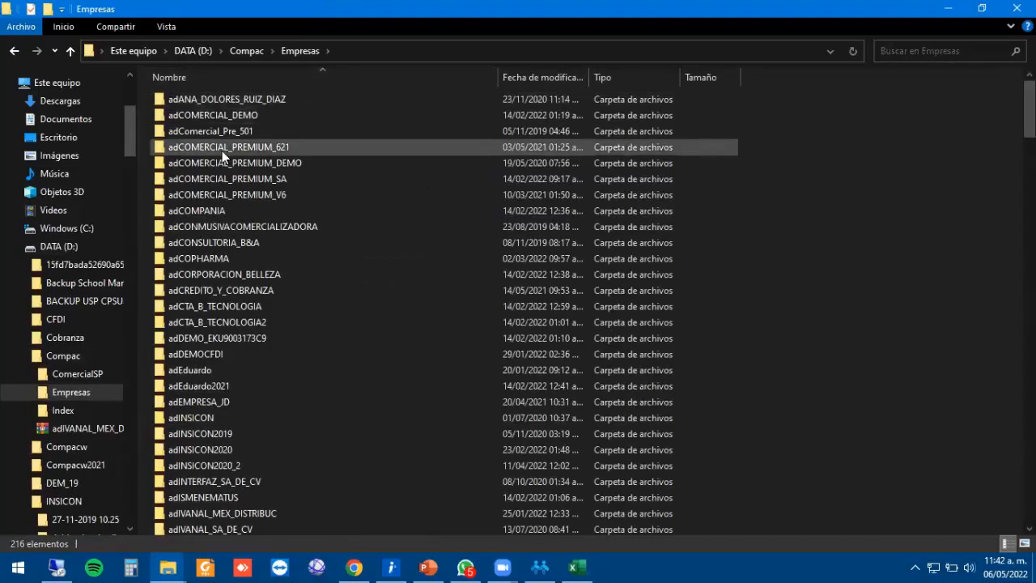
pyautogui.click(221, 150)
pyautogui.press('r')
pyautogui.doubleClick(205, 91)
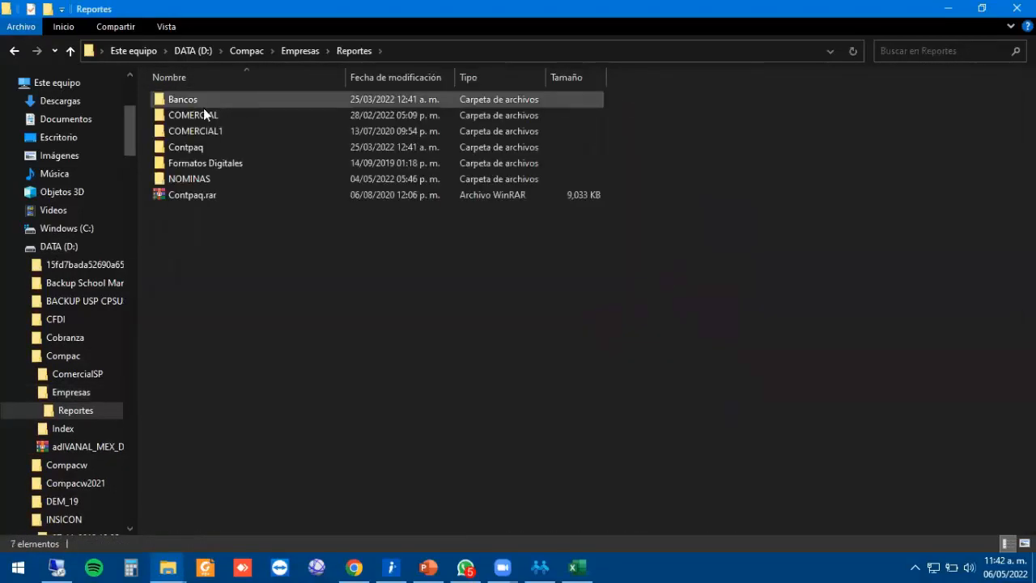
pyautogui.doubleClick(194, 180)
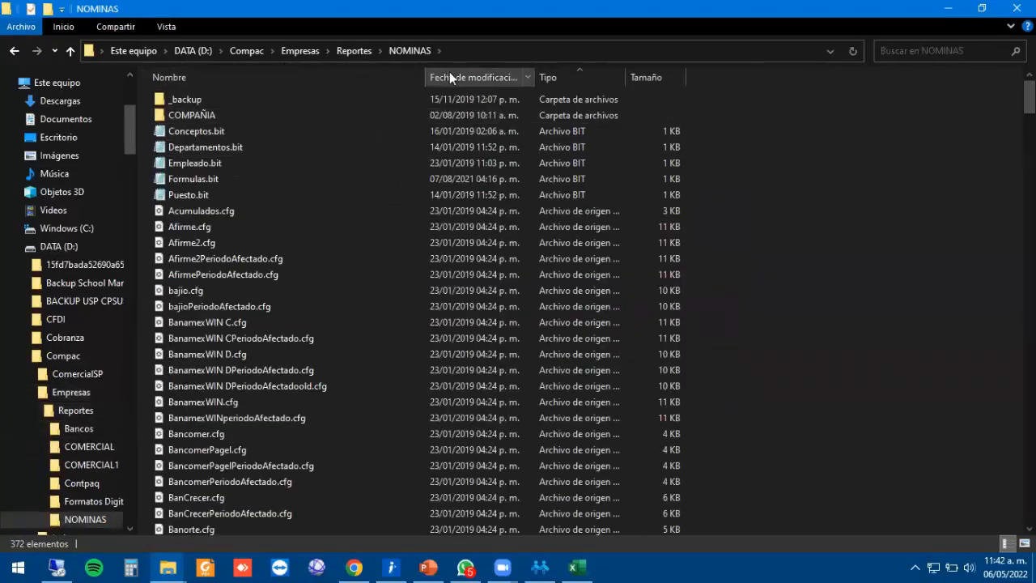
# Sort the folder by Fecha de modificación, newest first, and open validarfcs.txt.
pyautogui.click(450, 77)
pyautogui.click(237, 101)
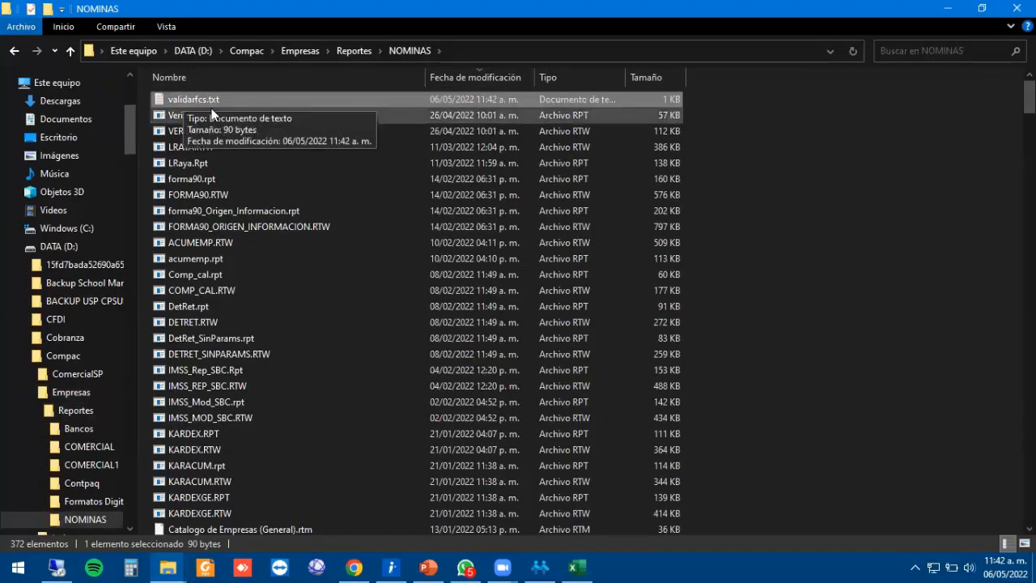
pyautogui.click(449, 55)
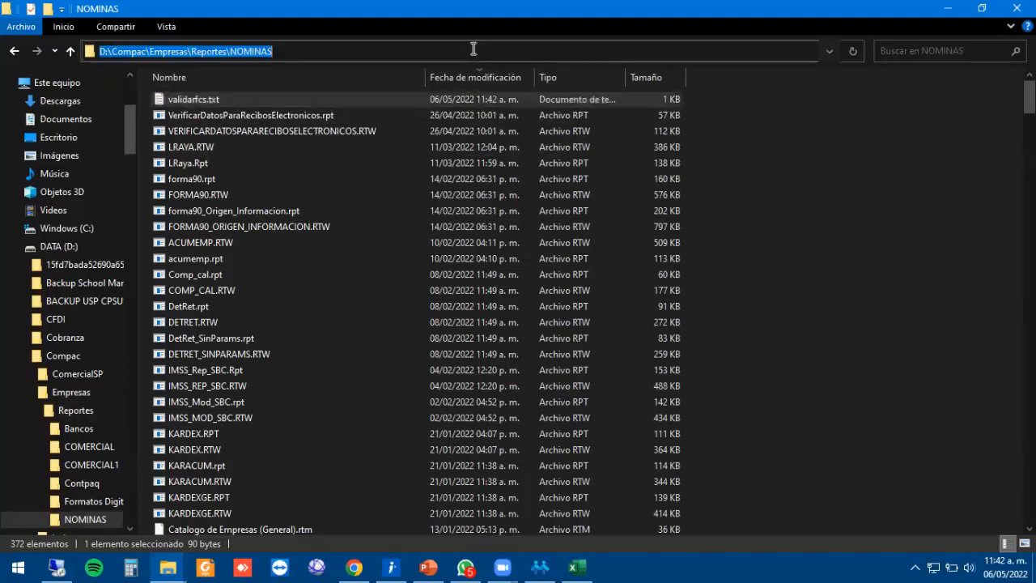
pyautogui.click(107, 51)
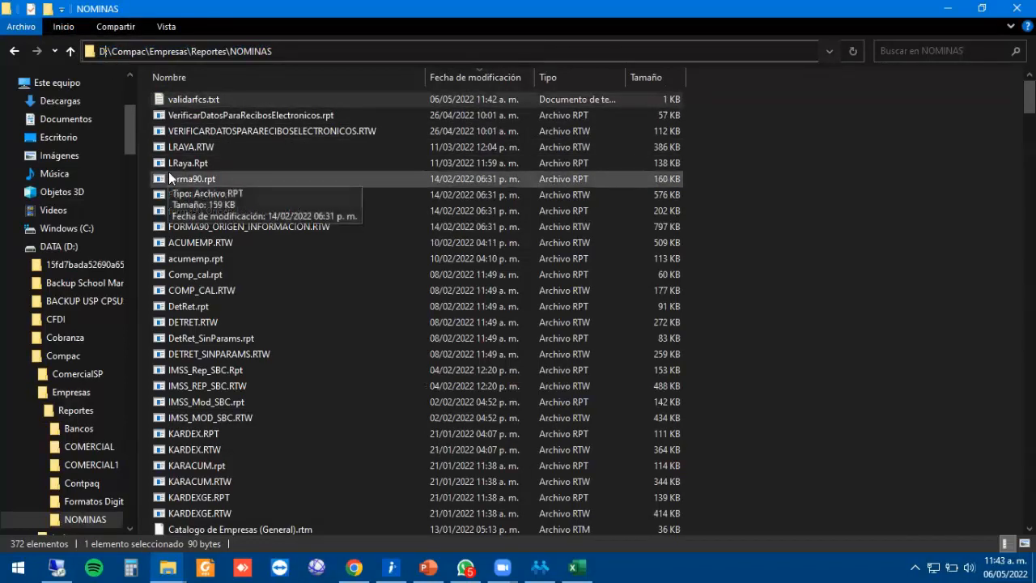
pyautogui.doubleClick(174, 100)
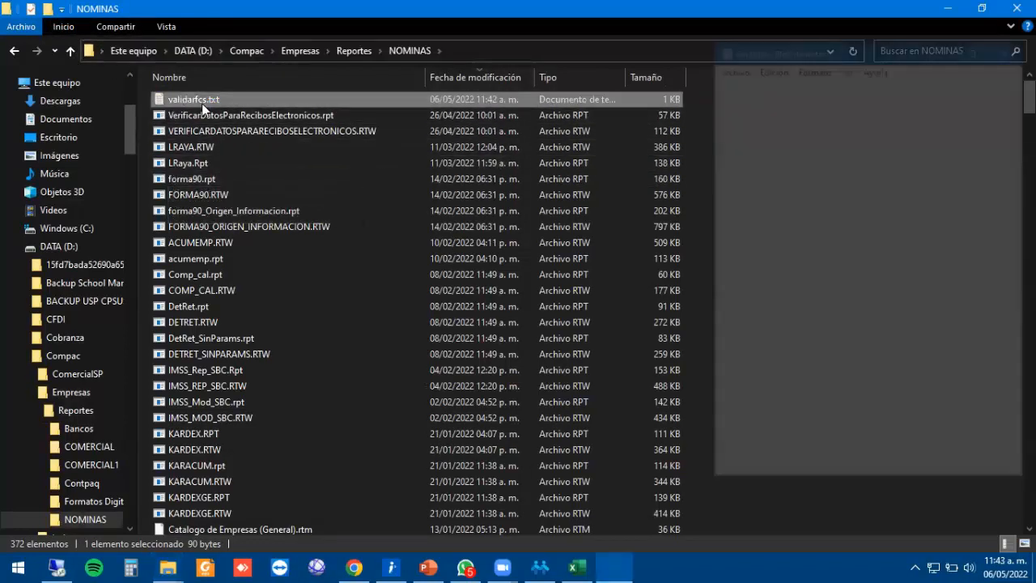
# Review the five numbered RFC lines in validarfcs.txt, then close Notepad.
pyautogui.moveTo(826, 137); pyautogui.dragTo(706, 65)
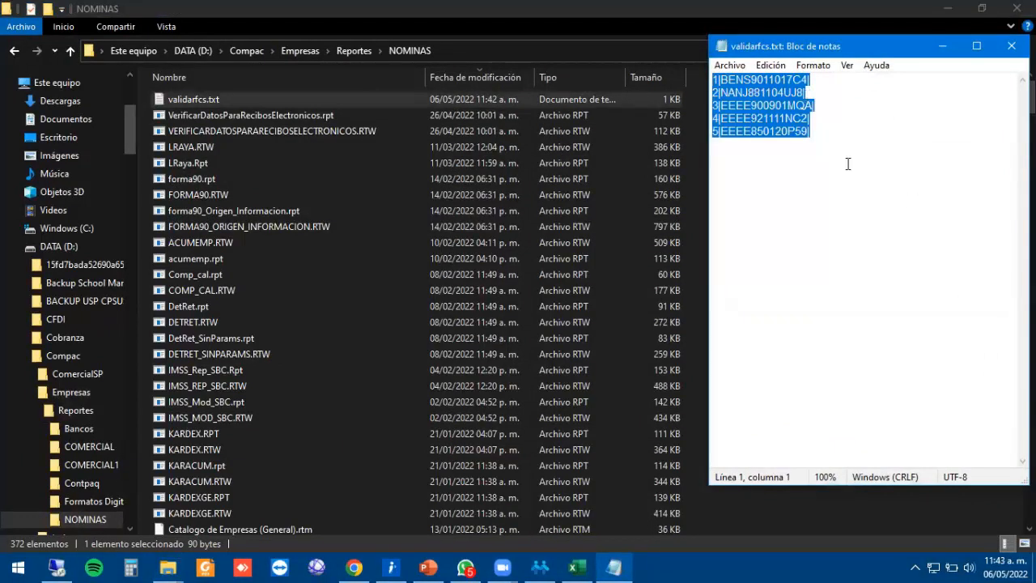
pyautogui.click(849, 138)
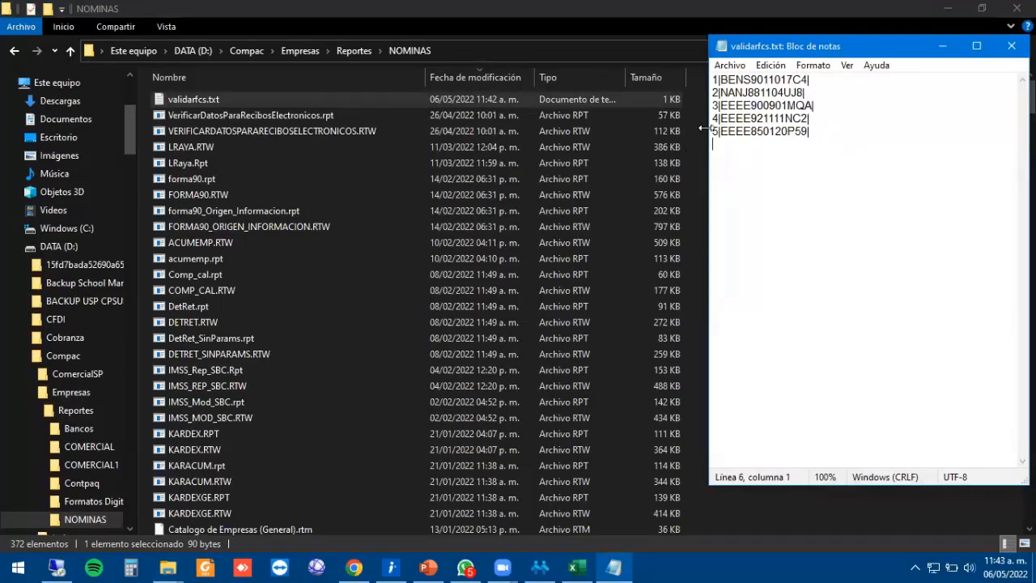
pyautogui.moveTo(809, 134); pyautogui.dragTo(678, 70)
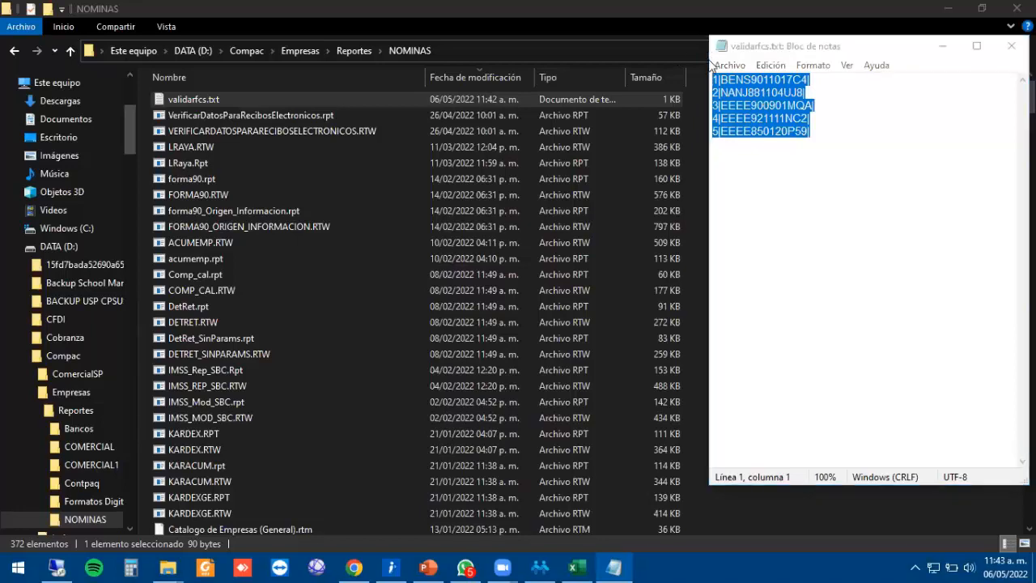
pyautogui.click(777, 153)
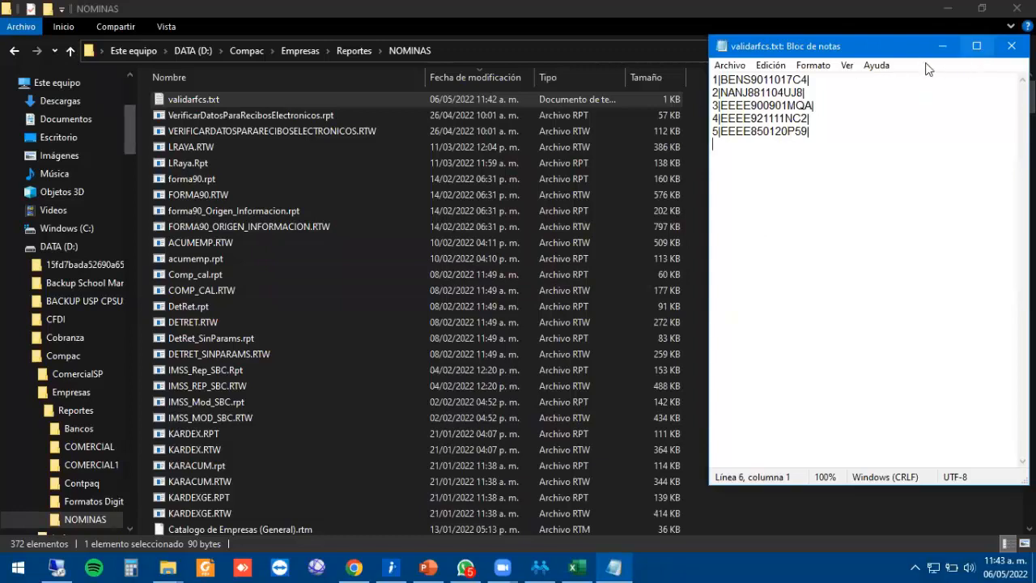
pyautogui.hotkey('ctrl', 'a')
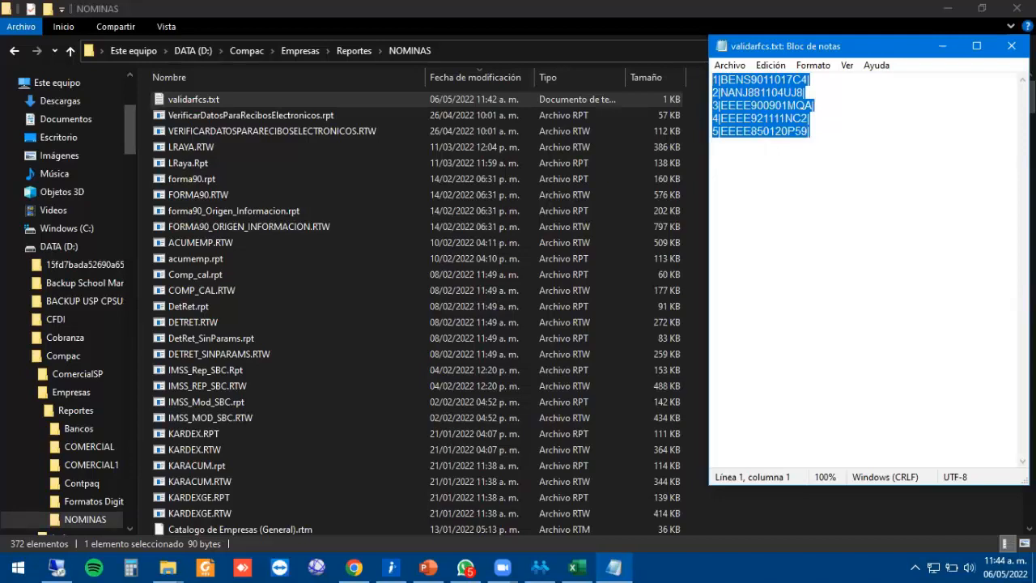
pyautogui.hotkey('alt', 'F4')
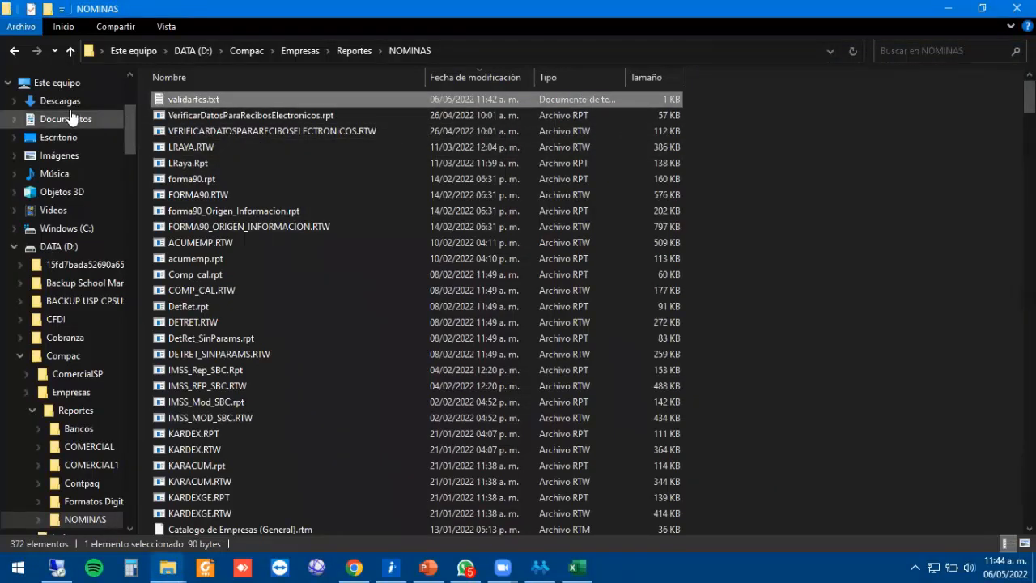
# Paste a copy of validarfcs.txt onto the Desktop (Escritorio).
pyautogui.click(64, 137)
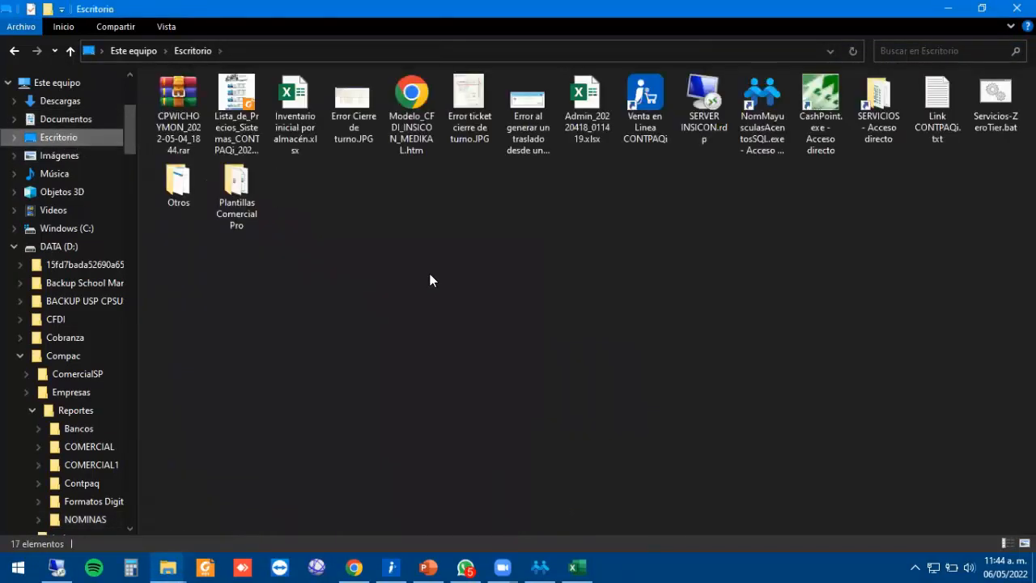
pyautogui.hotkey('ctrl', 'v')
pyautogui.click(449, 319)
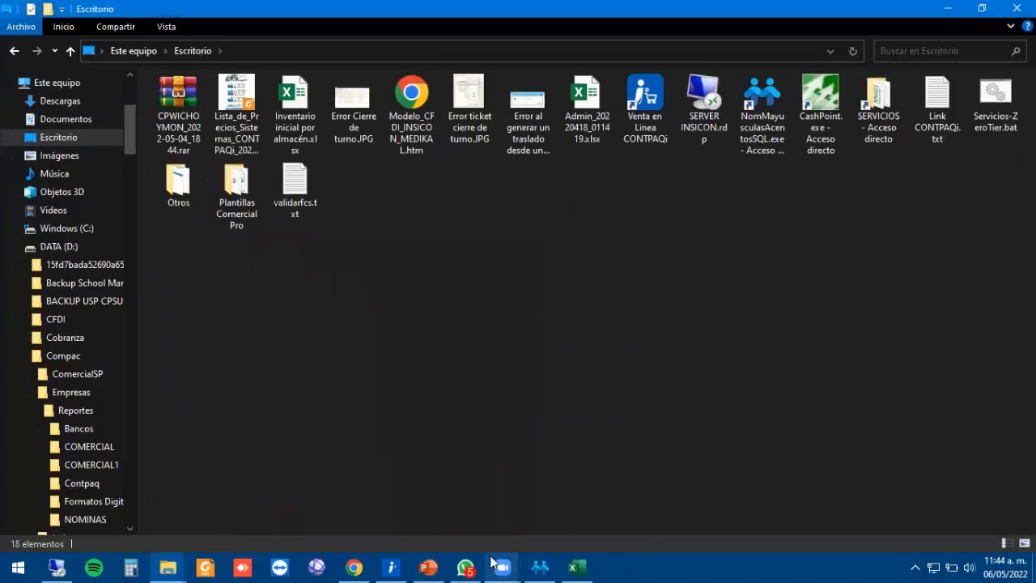
pyautogui.click(539, 567)
# Open the first employee's IMSS - Infonavit data and send the RFC to SAT's validator with F9.
pyautogui.click(278, 28)
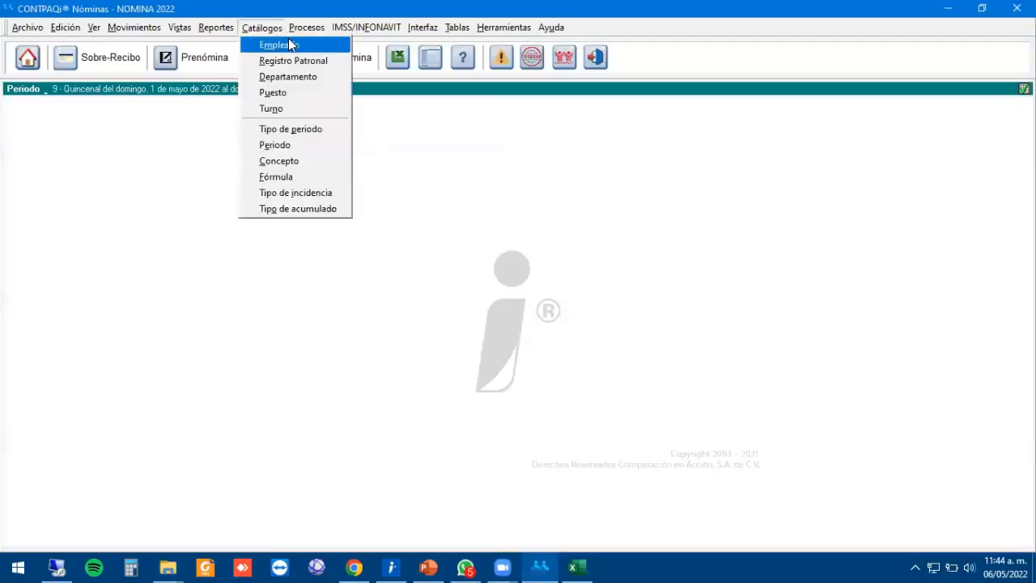
pyautogui.click(290, 44)
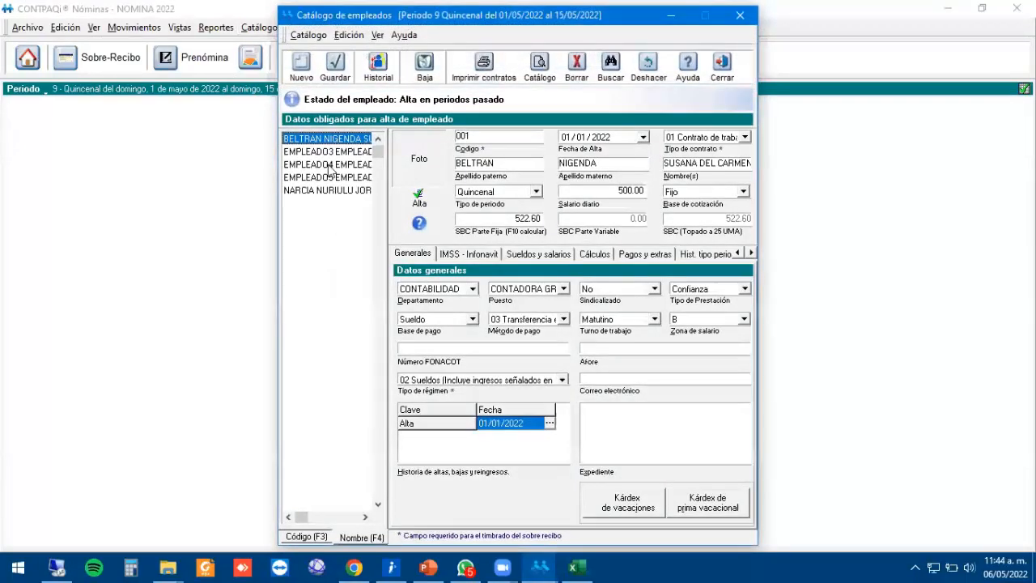
pyautogui.click(462, 254)
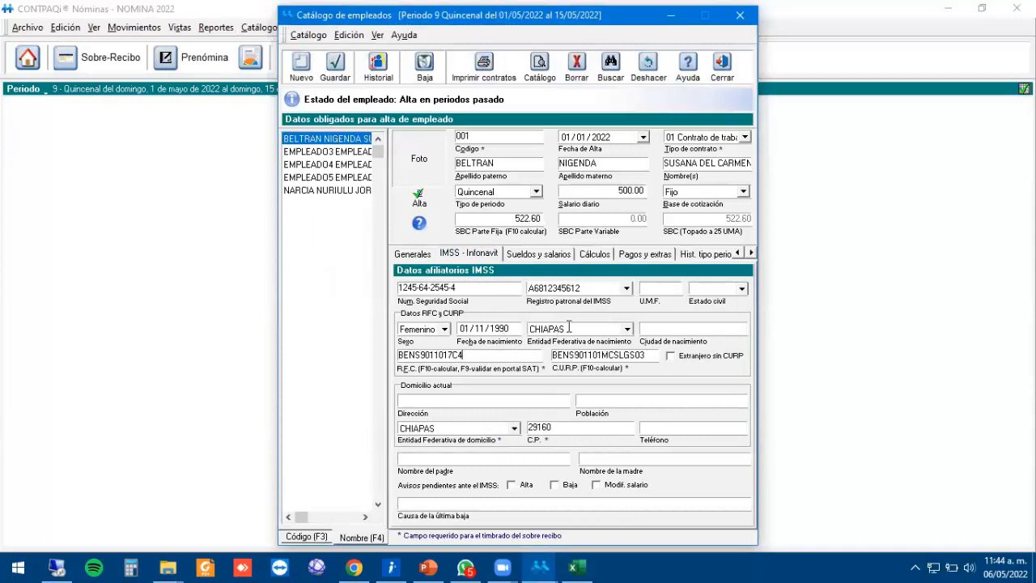
pyautogui.press('F9')
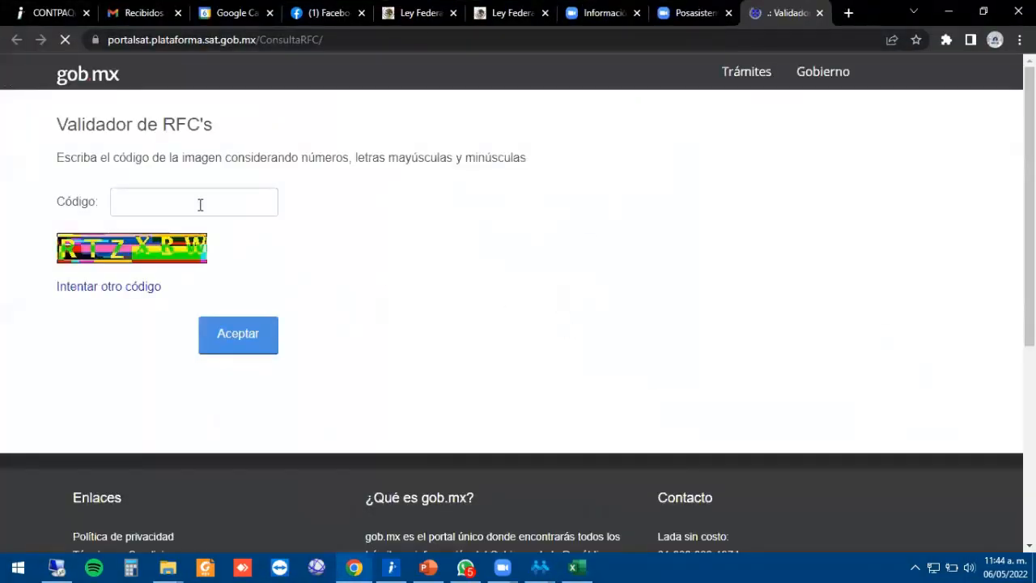
# Enter the image verification code on SAT's Validador de RFC's page and submit it.
pyautogui.click(199, 203)
pyautogui.click(160, 191)
pyautogui.write('RT')
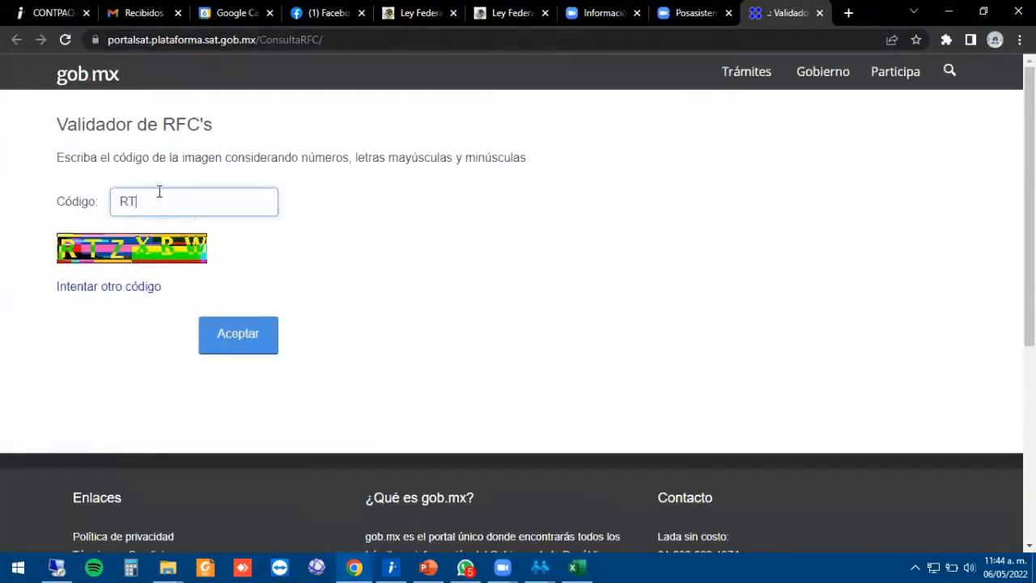
pyautogui.write('ZXR')
pyautogui.press('BackSpace')
pyautogui.write('BW')
pyautogui.click(238, 333)
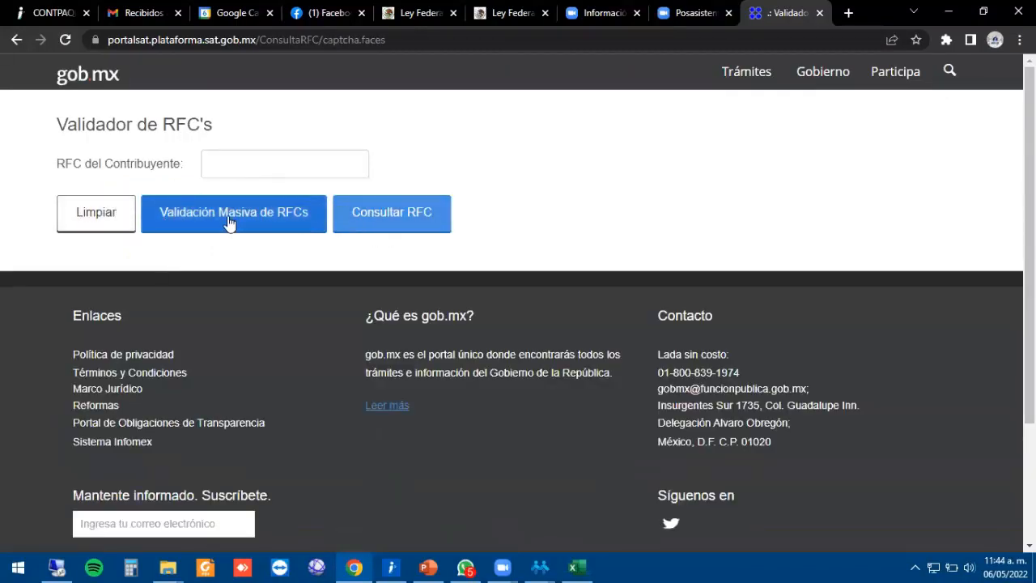
# Upload validarfcs.txt from the Desktop under Validación Masiva de RFCs and run Validar.
pyautogui.click(230, 222)
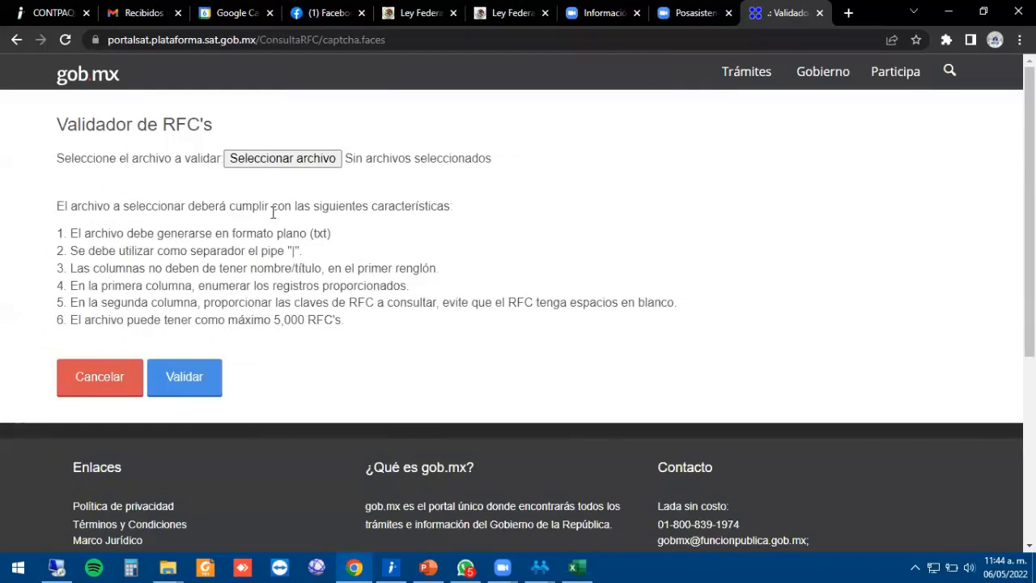
pyautogui.click(288, 159)
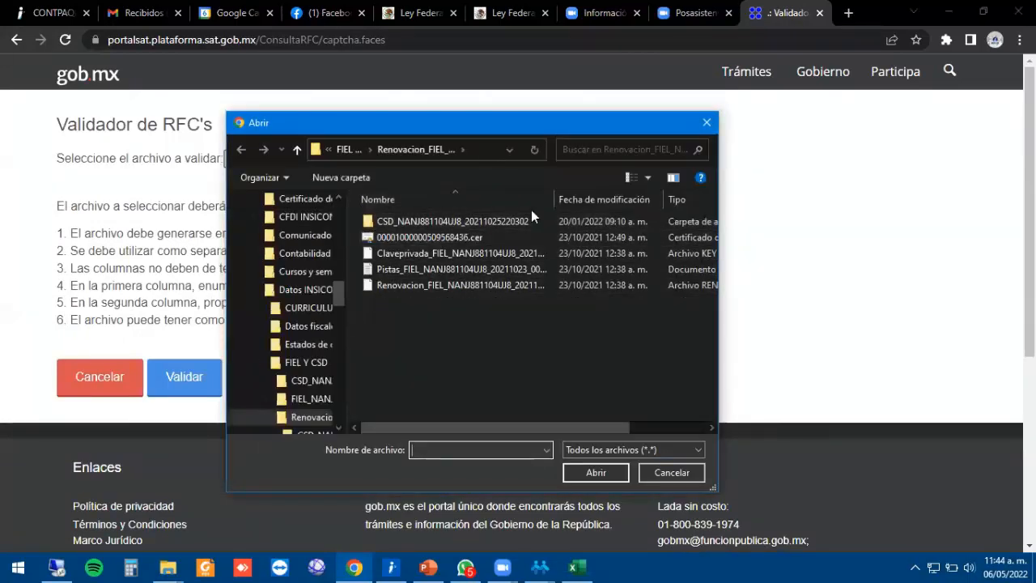
pyautogui.moveTo(342, 291); pyautogui.dragTo(340, 210)
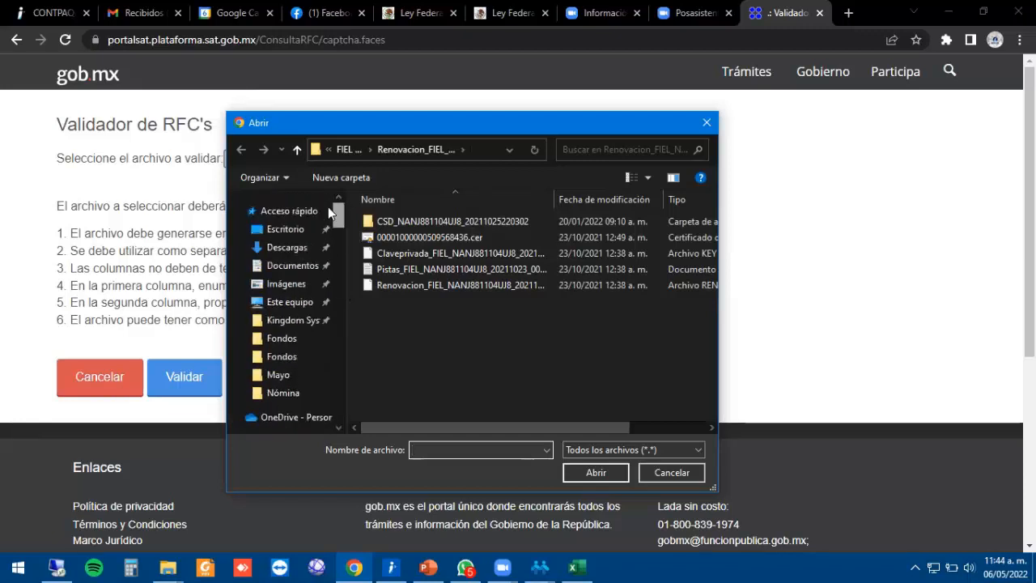
pyautogui.click(275, 230)
pyautogui.click(437, 301)
pyautogui.click(442, 333)
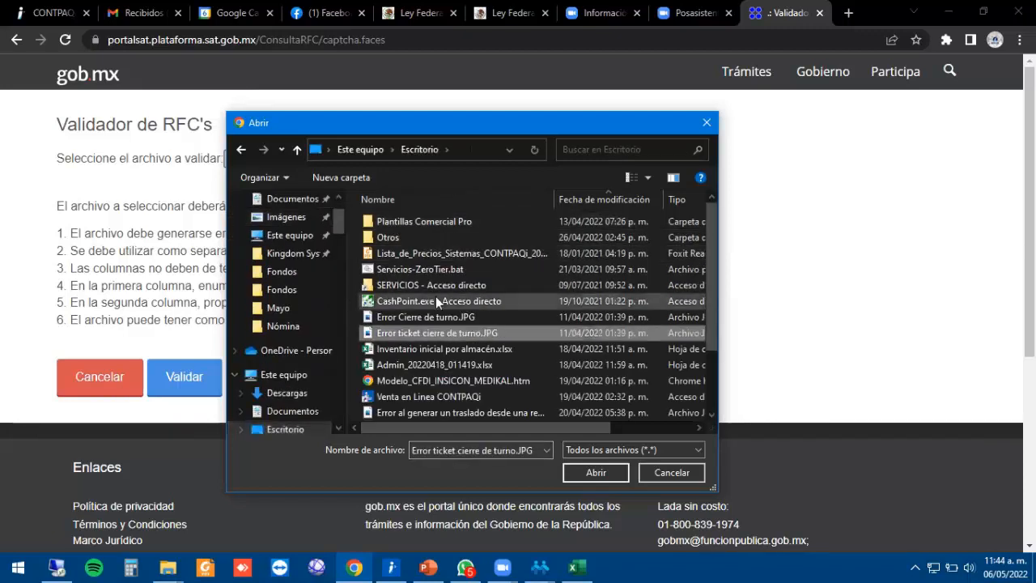
pyautogui.scroll(-2, 438, 316)
pyautogui.scroll(2, 437, 316)
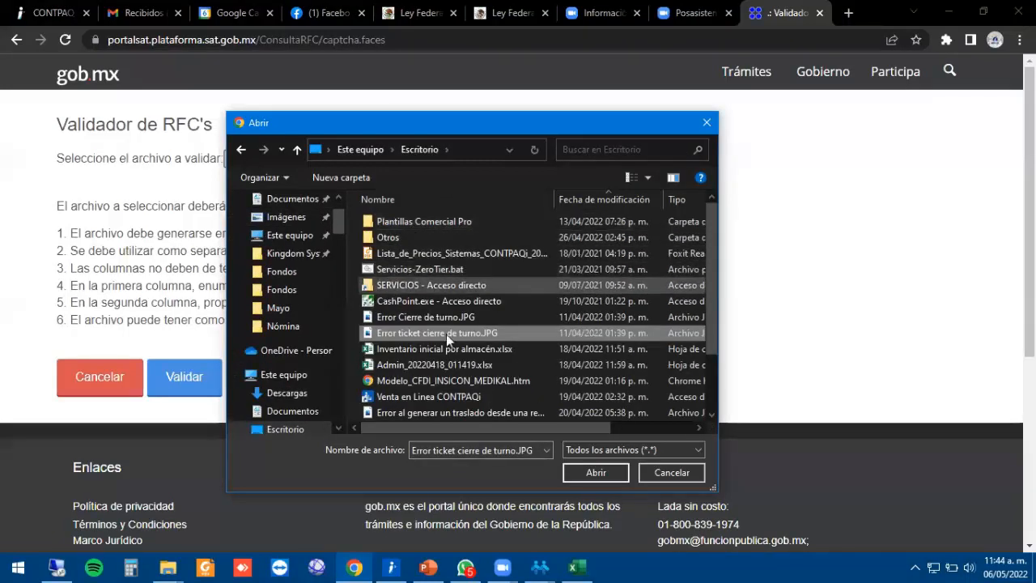
pyautogui.click(435, 364)
pyautogui.click(604, 200)
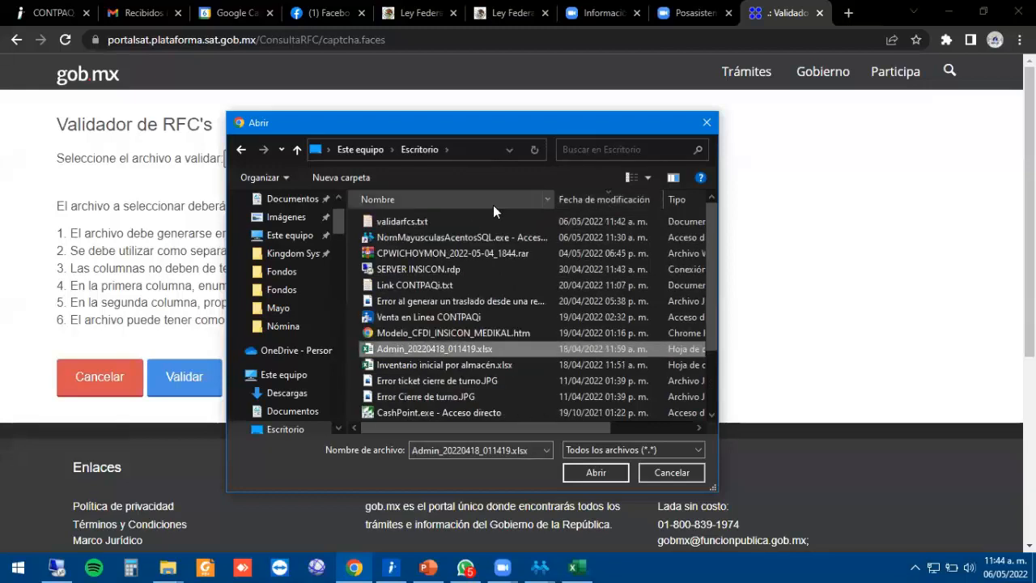
pyautogui.click(422, 223)
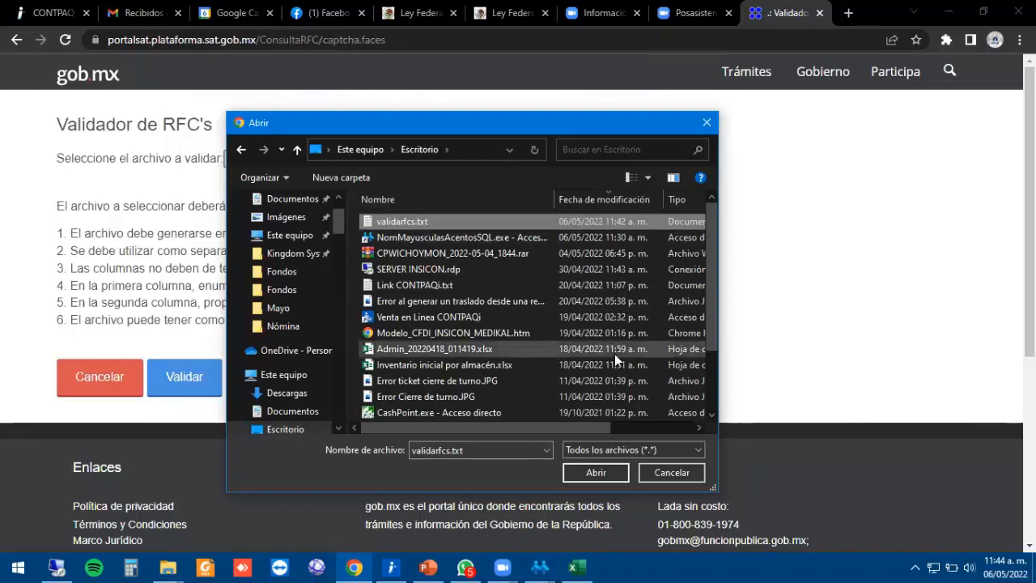
pyautogui.click(598, 474)
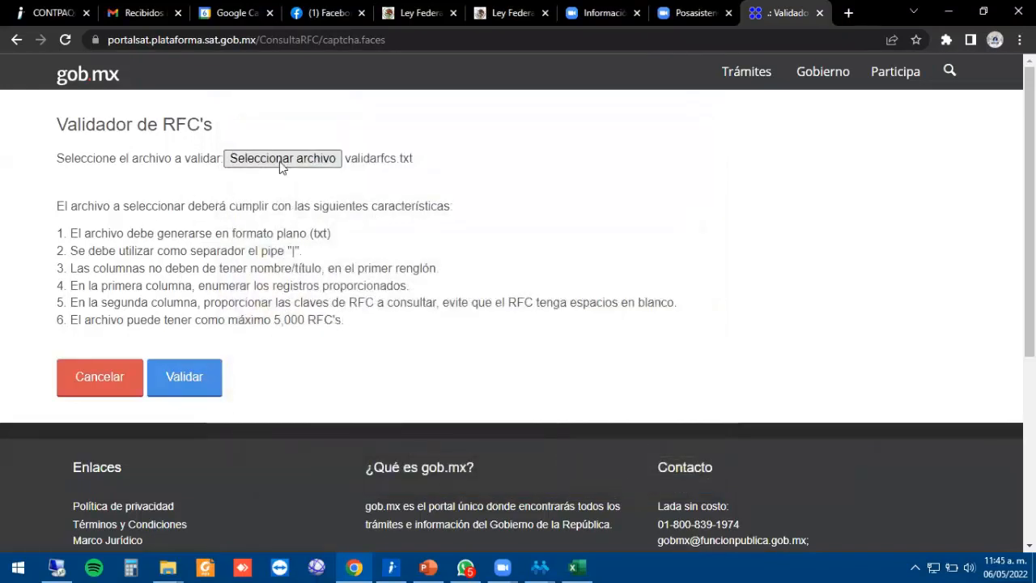
pyautogui.click(197, 384)
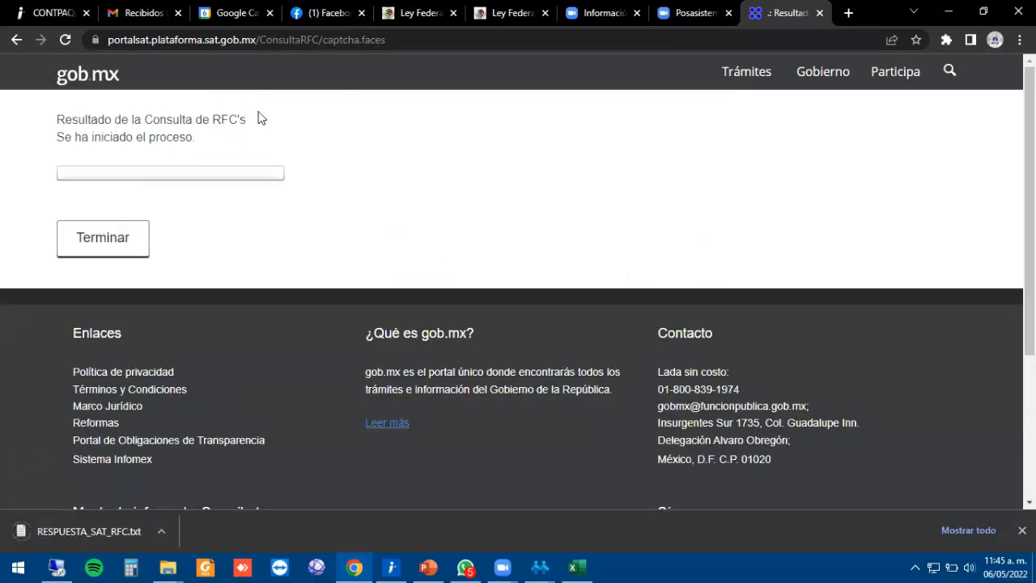
# Open the downloaded RESPUESTA_SAT_RFC.txt in a maximized Notepad window.
pyautogui.click(95, 532)
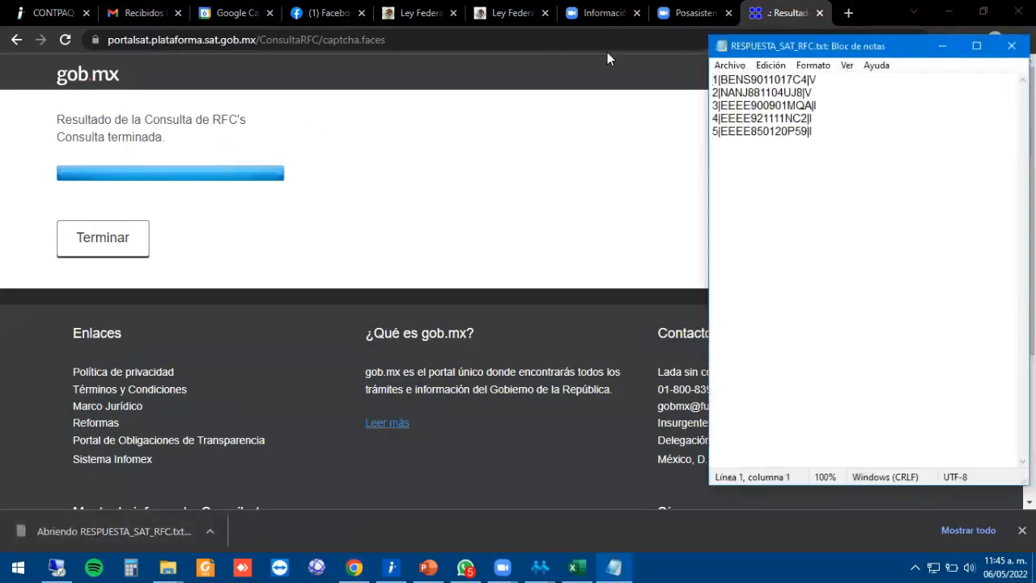
pyautogui.click(977, 45)
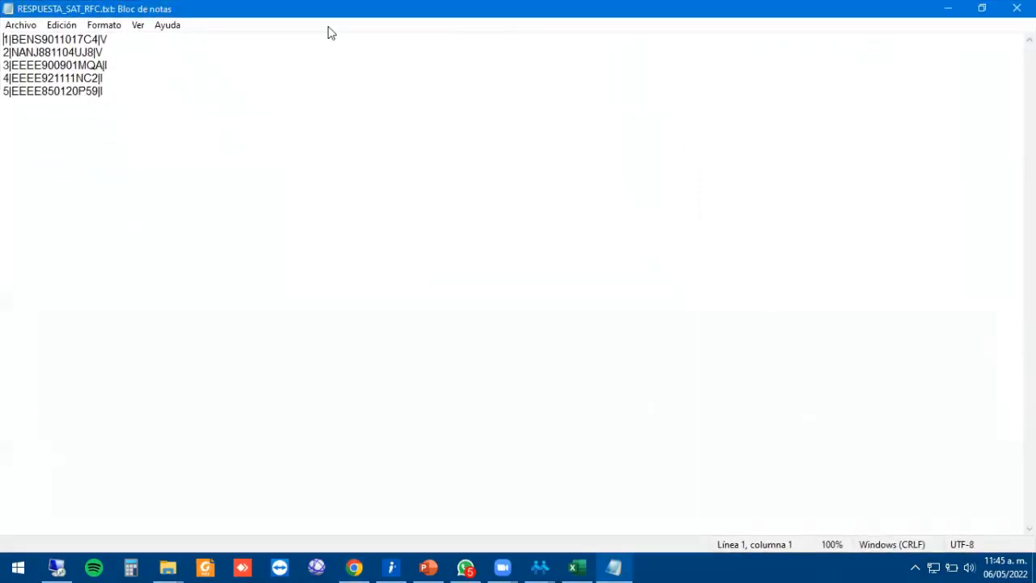
pyautogui.moveTo(144, 87); pyautogui.dragTo(66, 90)
pyautogui.hotkey('ctrl', 'a')
pyautogui.click(185, 104)
# Check each line's result, select invalid lines 3–5 ending in |I, and return to CONTPAQi Nóminas.
pyautogui.click(118, 39)
pyautogui.click(111, 52)
pyautogui.click(113, 37)
pyautogui.click(120, 52)
pyautogui.click(116, 65)
pyautogui.click(115, 78)
pyautogui.click(114, 90)
pyautogui.moveTo(115, 90); pyautogui.dragTo(6, 67)
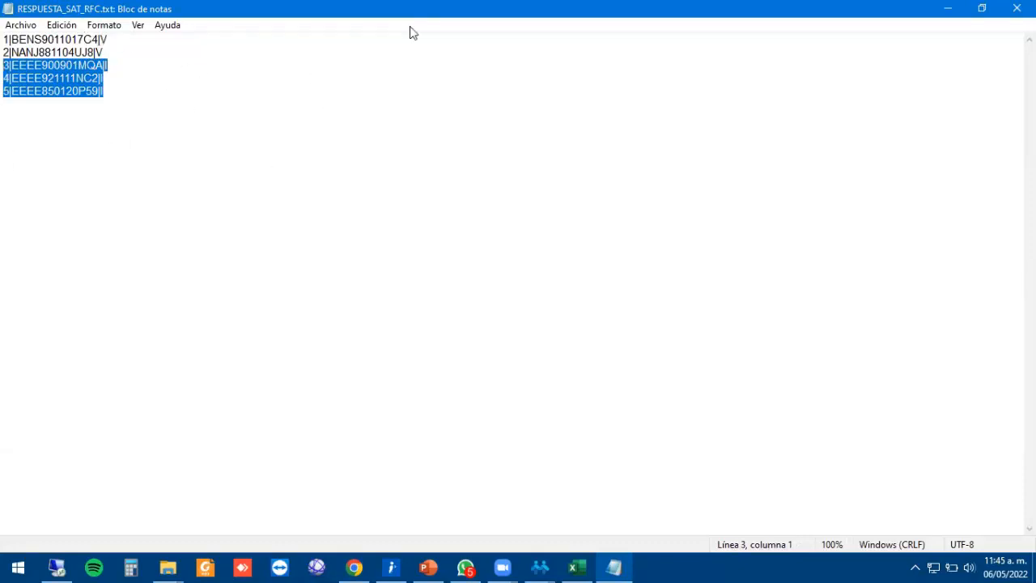
pyautogui.hotkey('alt', 'Tab')
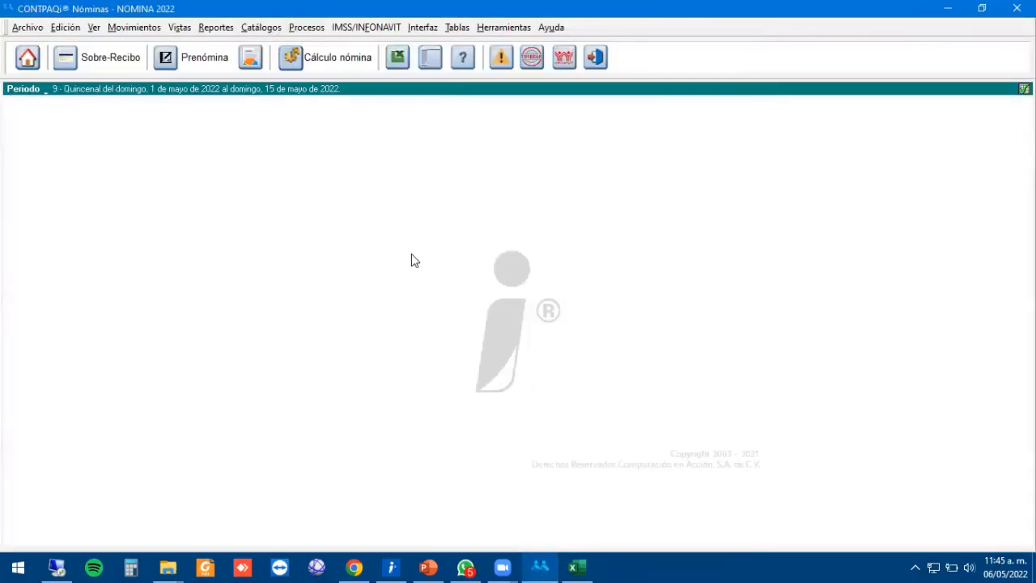
# In the company catalogue, remove ' SA DE CV' from NOMINA 2022's CFDI issuing name.
pyautogui.click(28, 61)
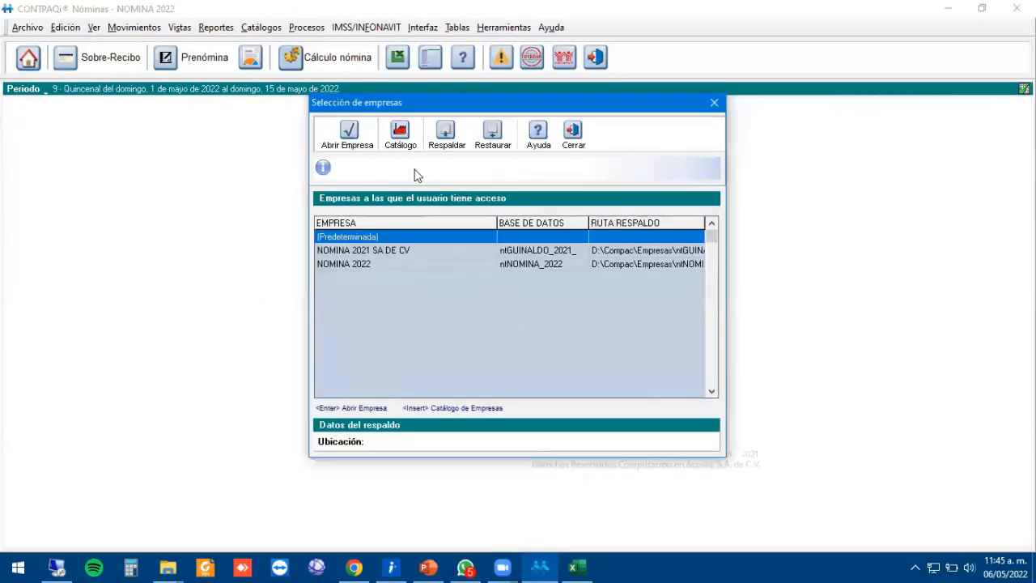
pyautogui.click(400, 136)
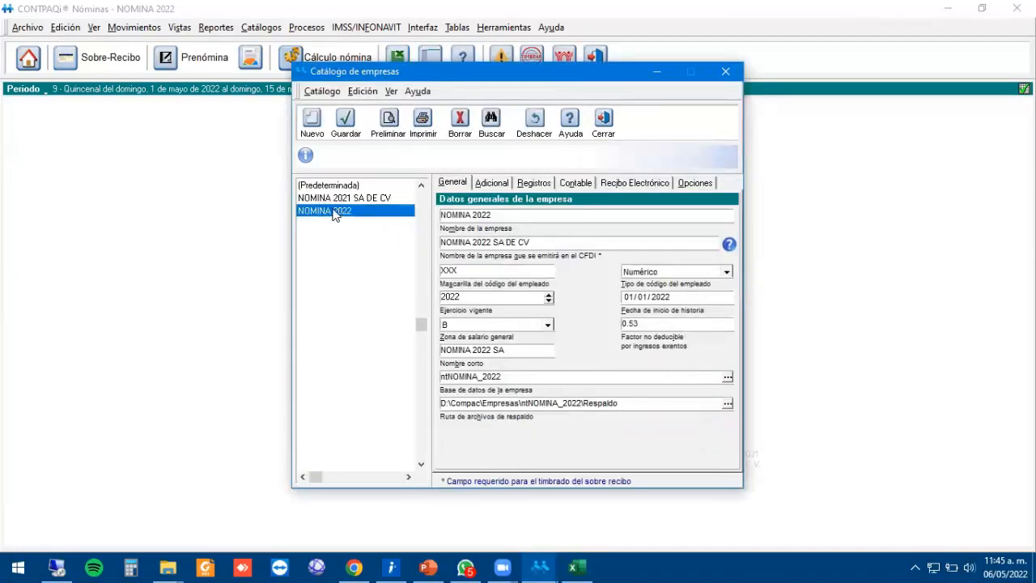
pyautogui.click(500, 215)
pyautogui.moveTo(540, 213); pyautogui.dragTo(354, 206)
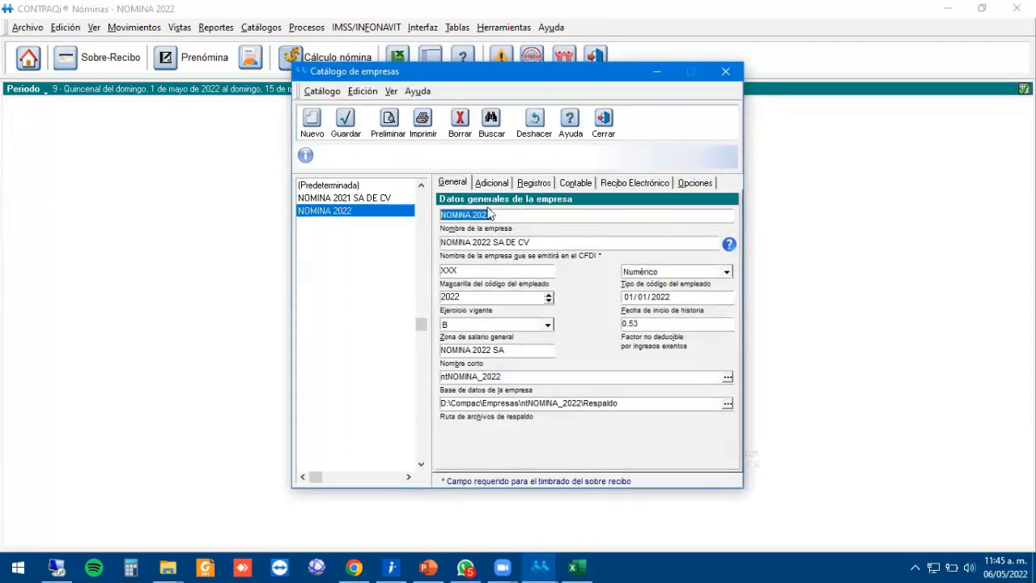
pyautogui.click(548, 217)
pyautogui.moveTo(552, 241); pyautogui.dragTo(407, 241)
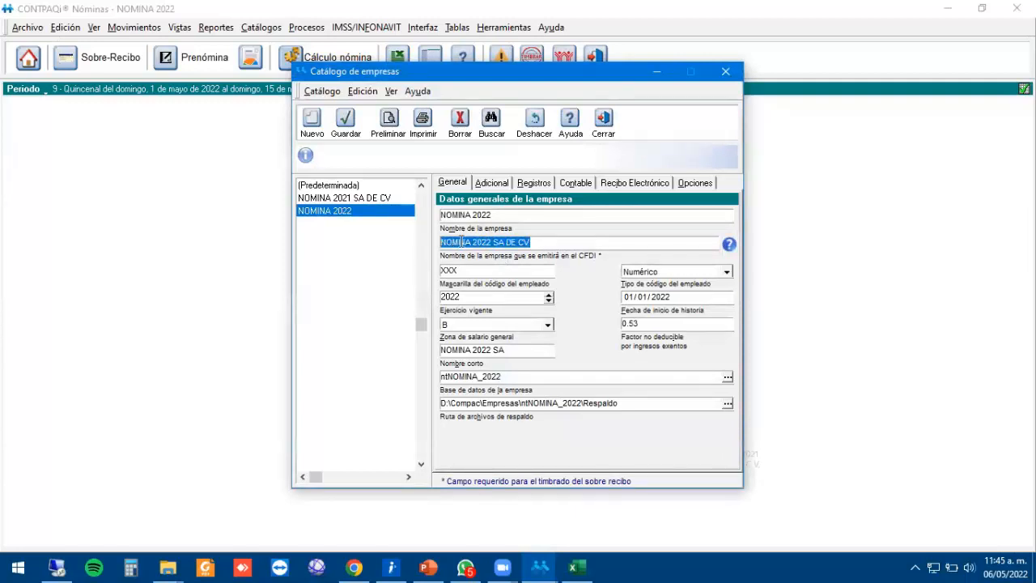
pyautogui.click(551, 241)
pyautogui.press('BackSpace')
pyautogui.press('BackSpace')
pyautogui.press('BackSpace')
pyautogui.press('BackSpace')
pyautogui.press('BackSpace')
pyautogui.press('BackSpace')
pyautogui.press('BackSpace')
pyautogui.press('BackSpace')
pyautogui.press('BackSpace')
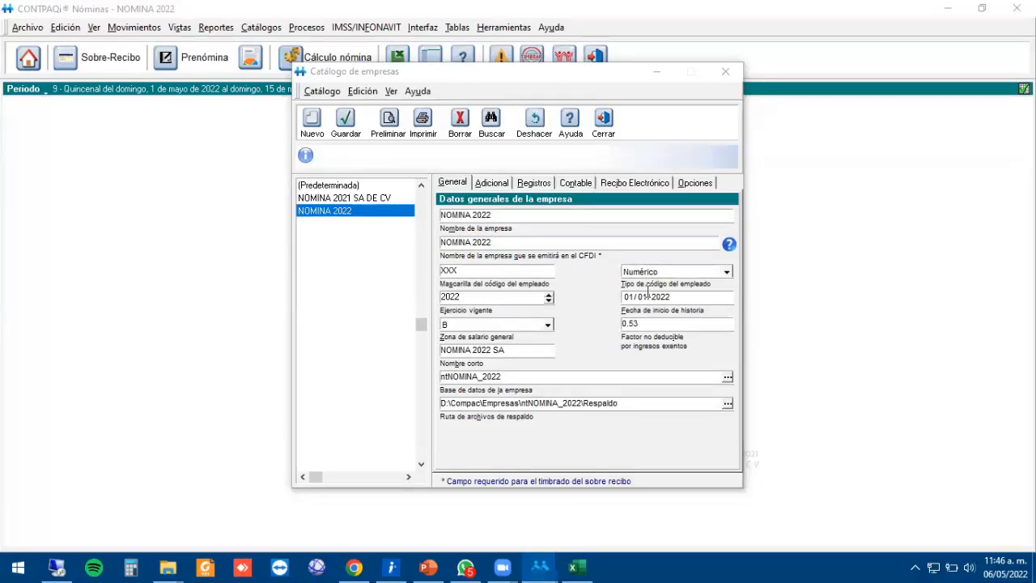
# Review the company's registration and address details, including its postal code.
pyautogui.click(541, 185)
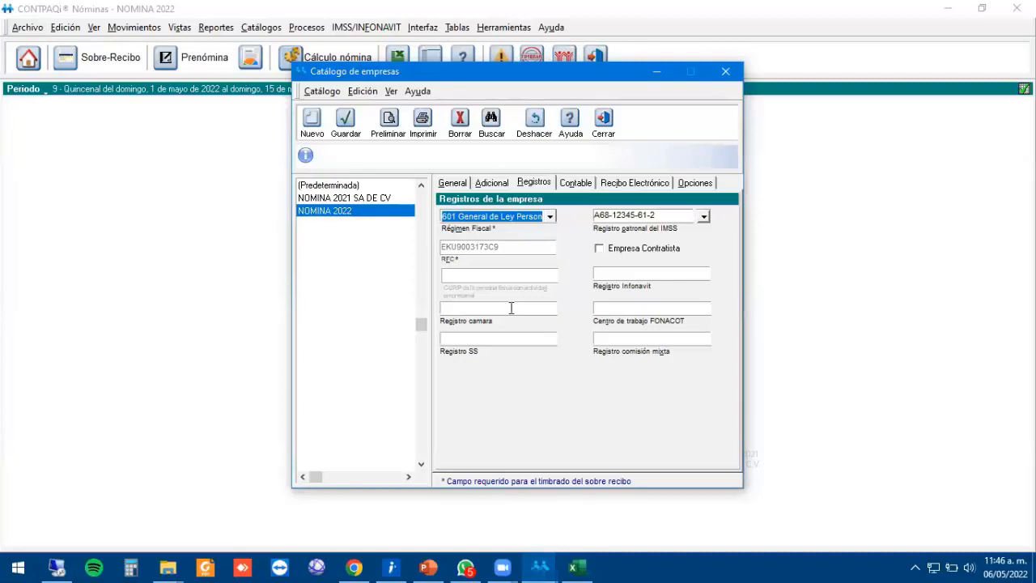
pyautogui.click(489, 183)
pyautogui.click(471, 338)
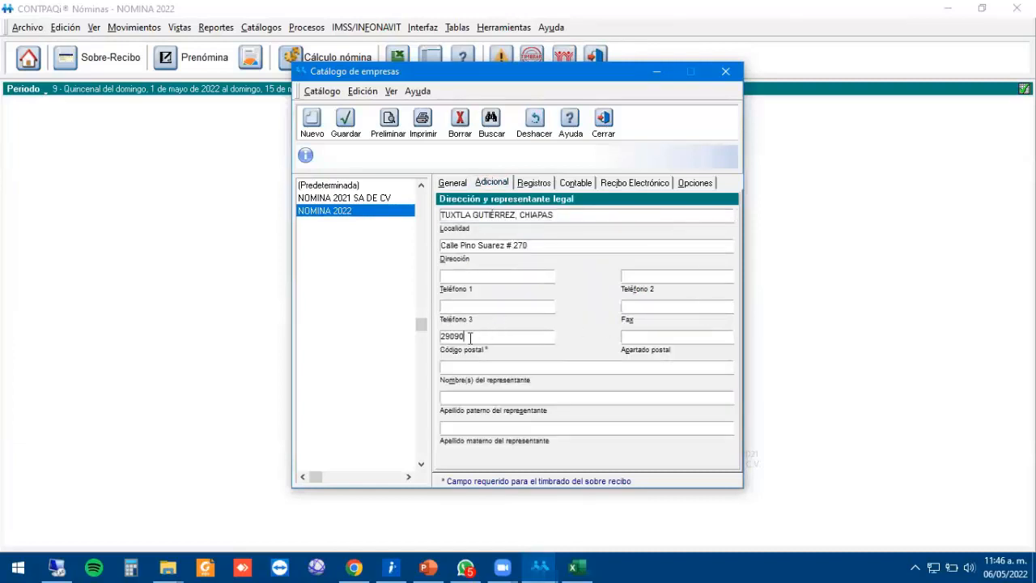
pyautogui.moveTo(512, 333); pyautogui.dragTo(421, 326)
pyautogui.click(535, 185)
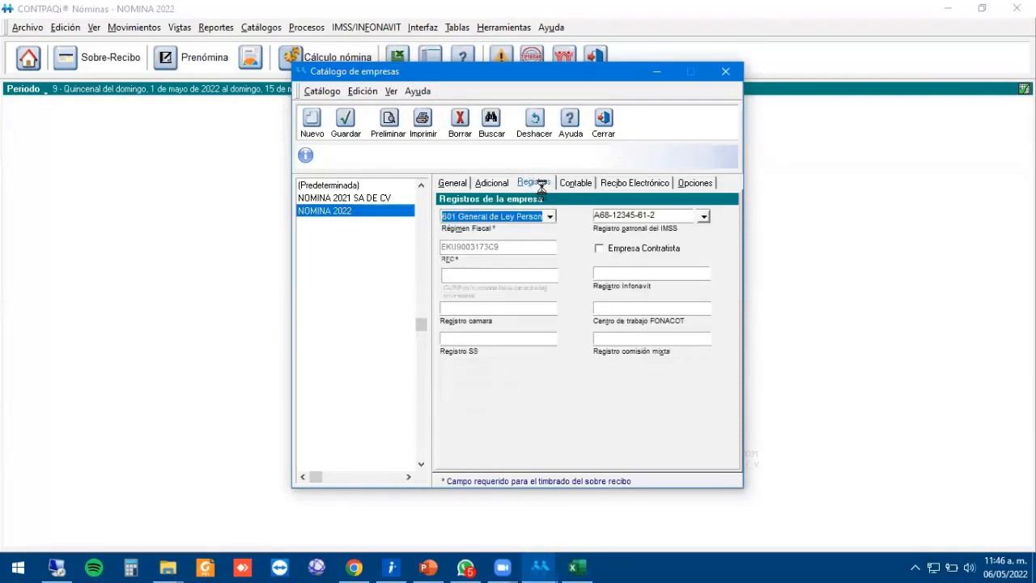
# Switch electronic receipt stamping to Annex 20 version 4.0, save, and reopen NOMINA 2022.
pyautogui.click(632, 185)
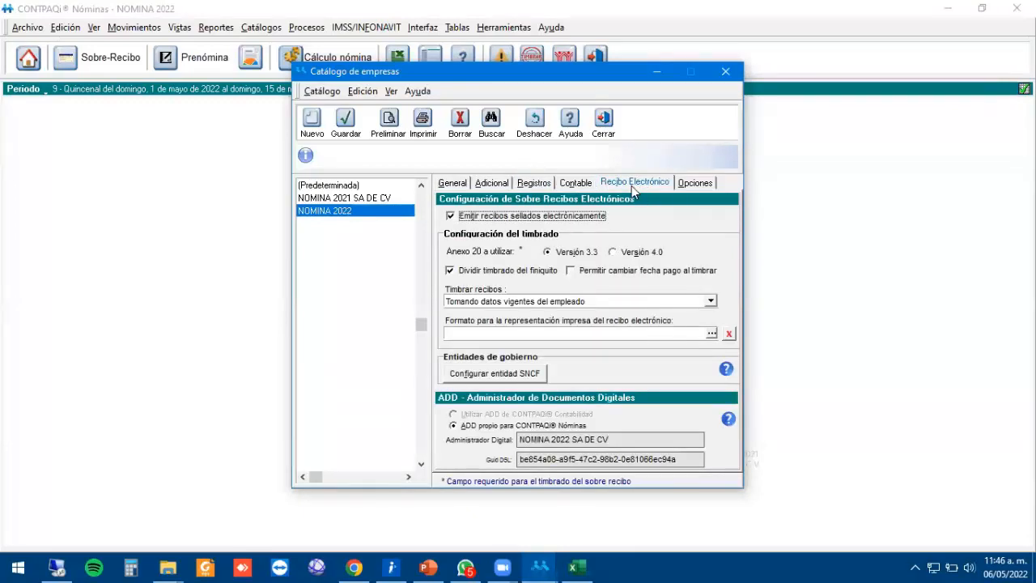
pyautogui.click(617, 254)
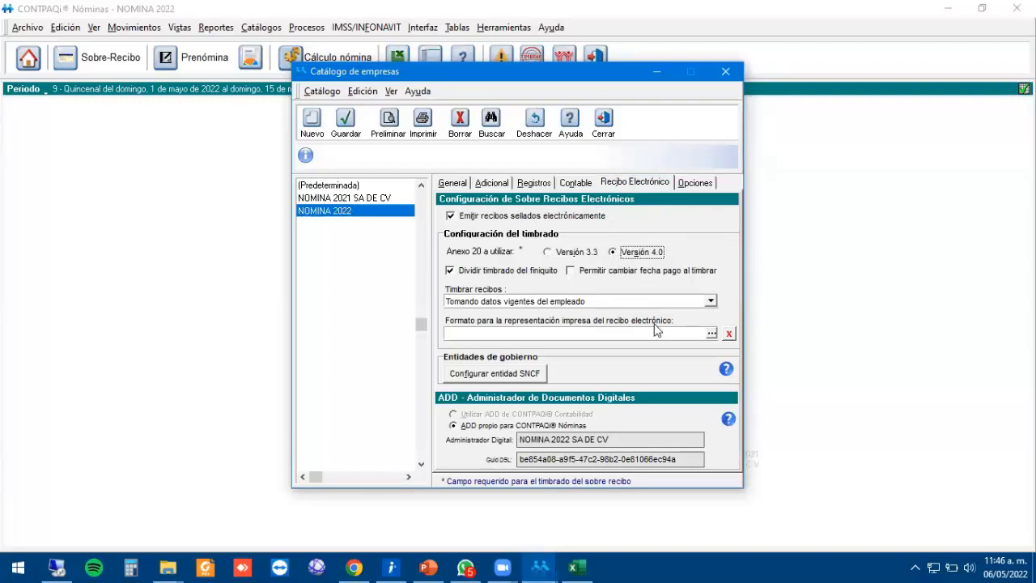
pyautogui.click(346, 122)
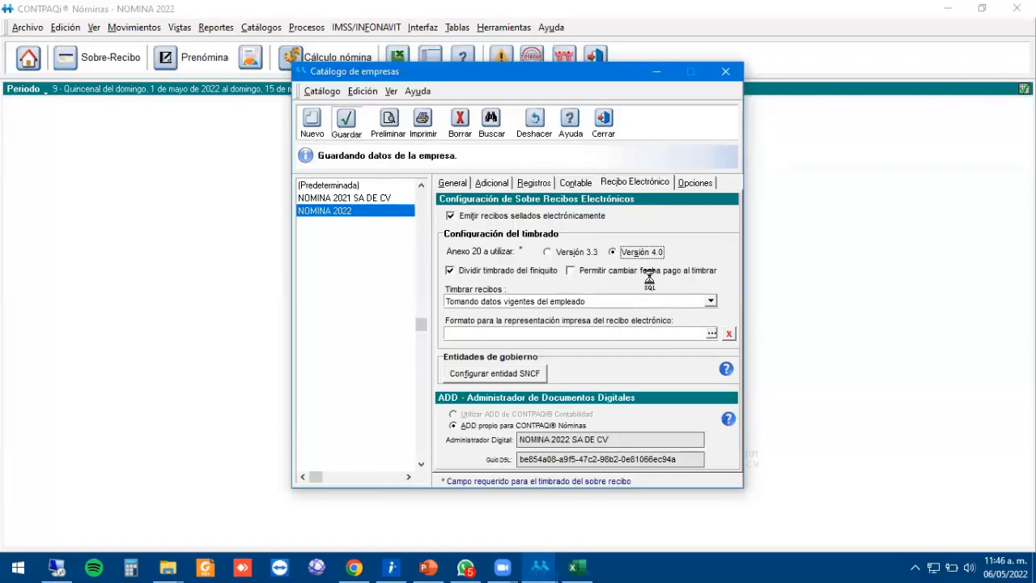
pyautogui.click(606, 128)
pyautogui.doubleClick(384, 263)
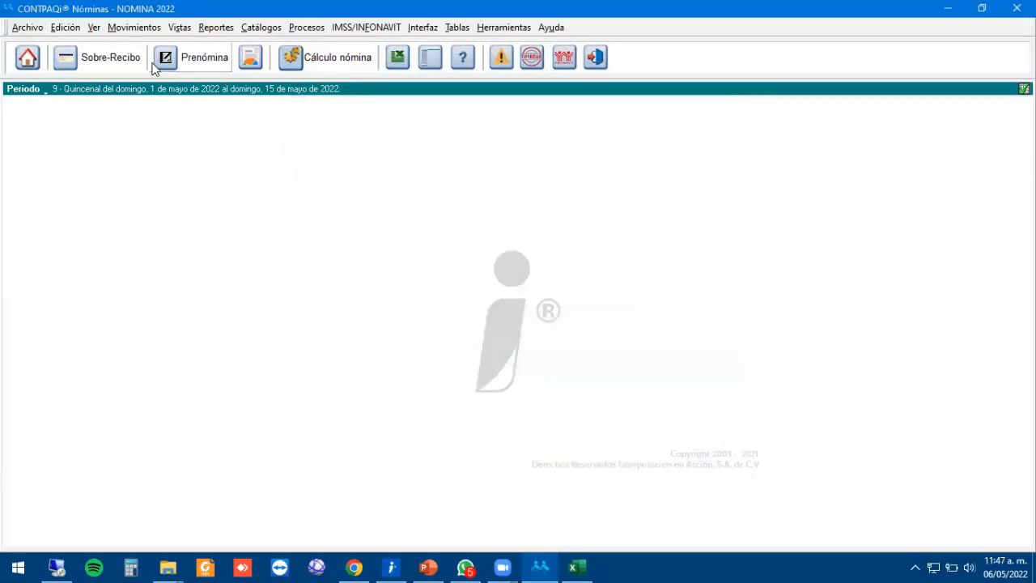
# Calculate period 9's prenómina for all five employees, then open employee 005's receipt.
pyautogui.click(204, 59)
pyautogui.click(209, 55)
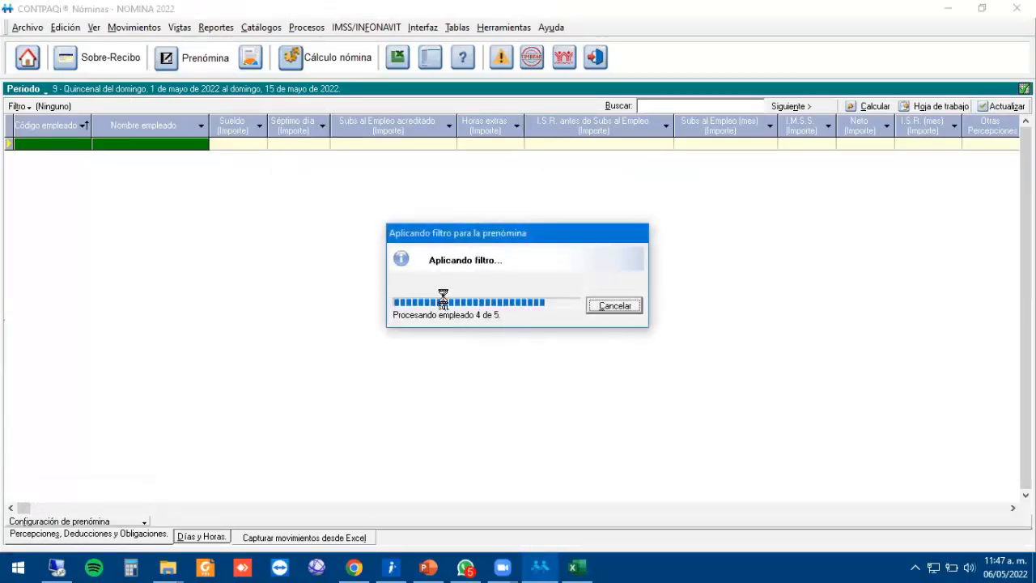
pyautogui.click(318, 56)
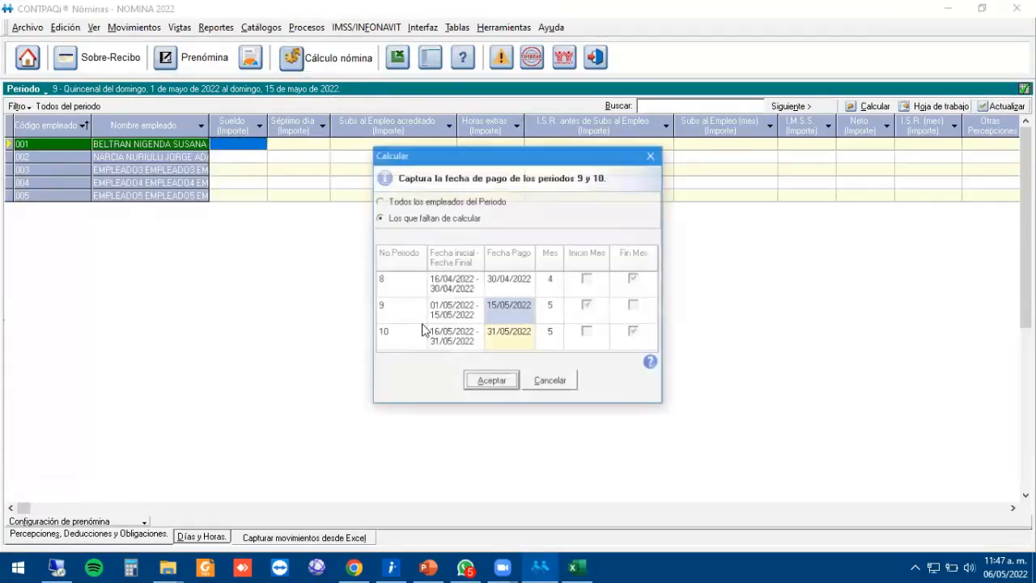
pyautogui.press('Return')
pyautogui.click(526, 341)
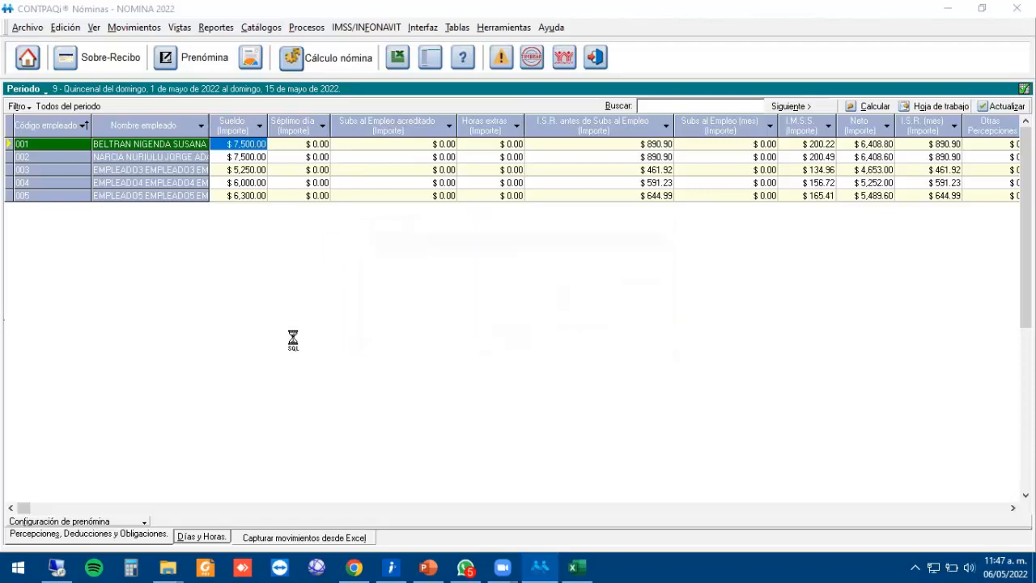
pyautogui.click(183, 182)
pyautogui.click(114, 64)
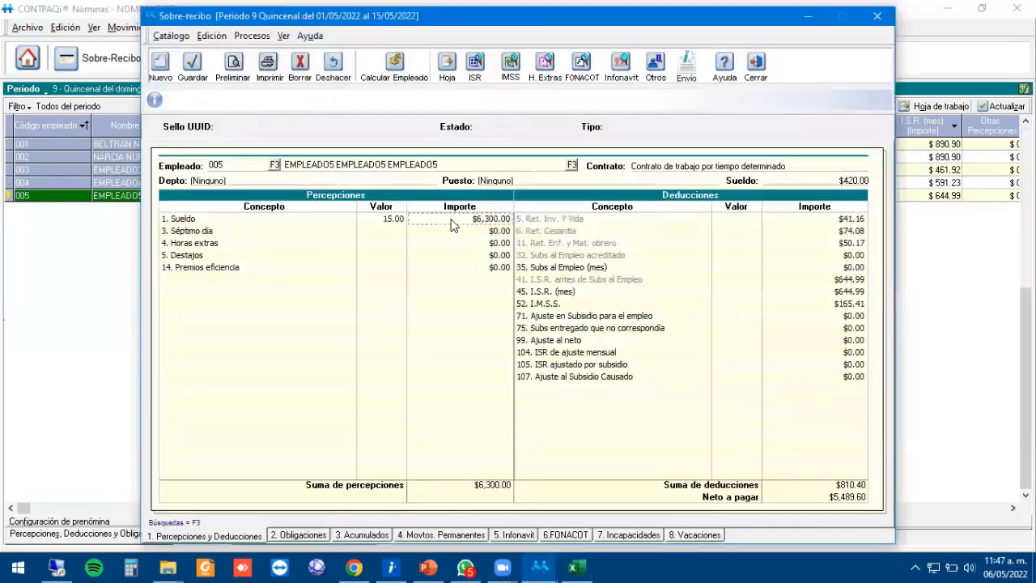
pyautogui.press('Return')
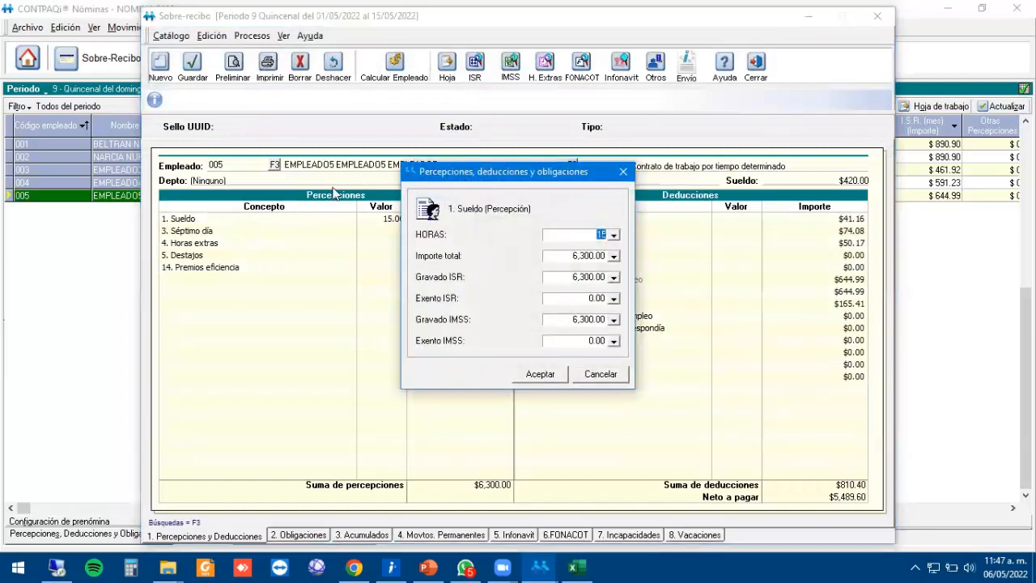
pyautogui.click(566, 256)
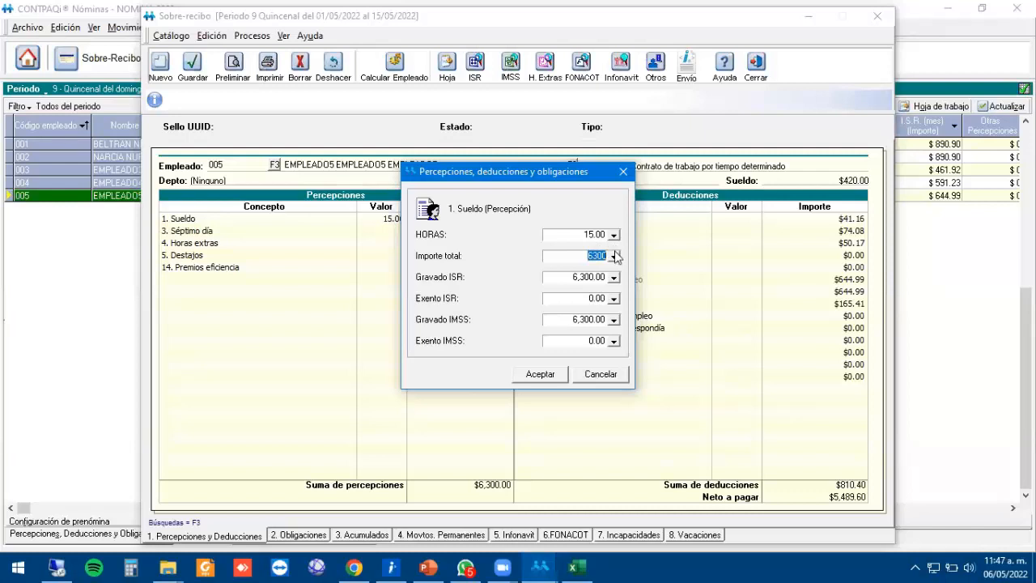
pyautogui.click(560, 279)
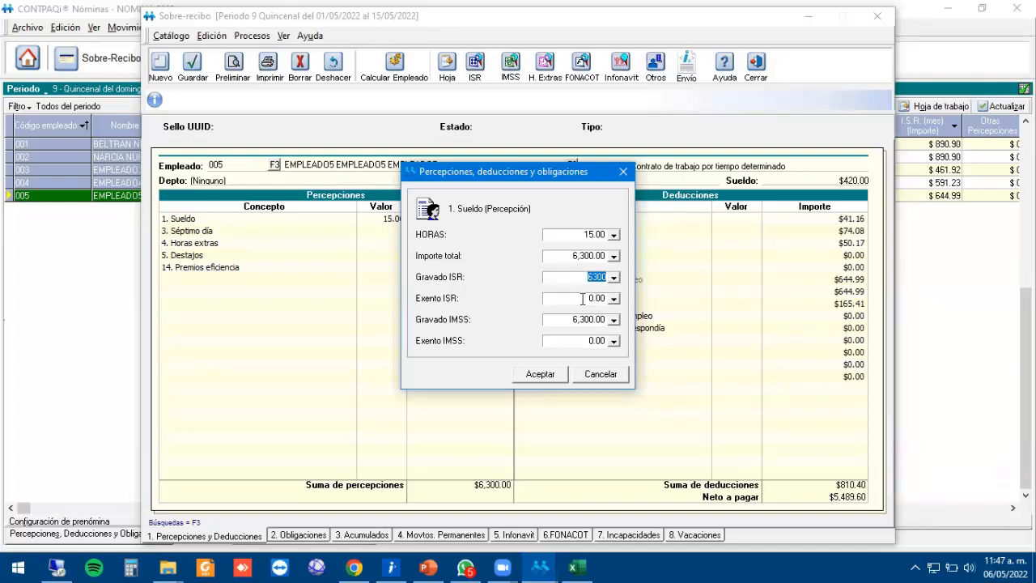
pyautogui.click(582, 299)
pyautogui.click(566, 255)
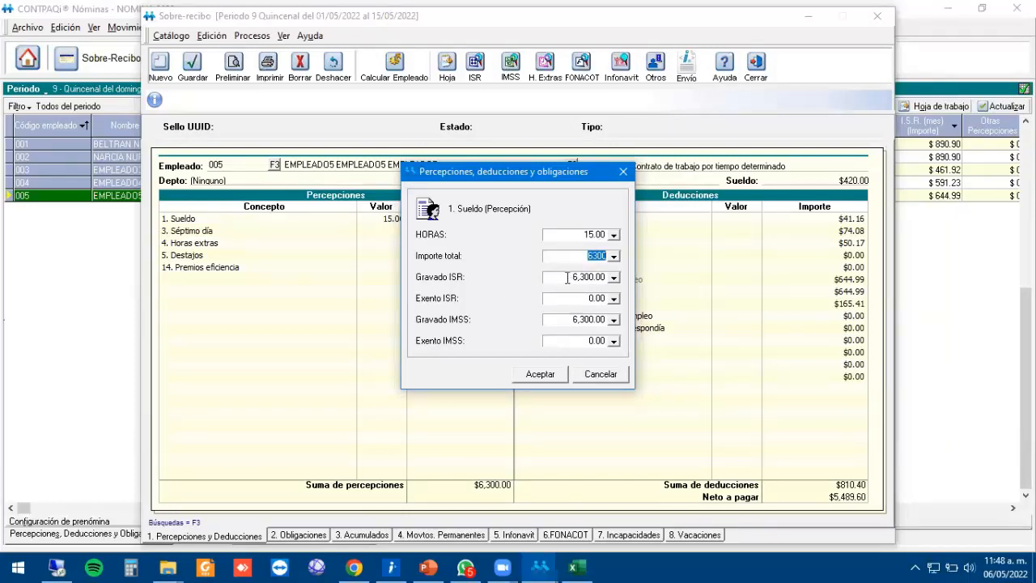
pyautogui.press('Tab')
pyautogui.press('Tab')
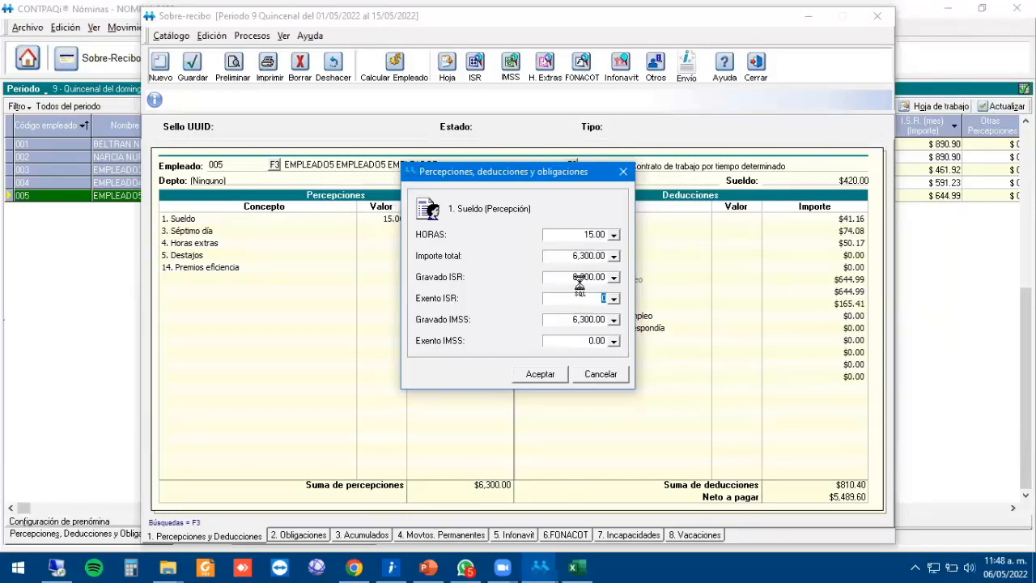
pyautogui.click(569, 277)
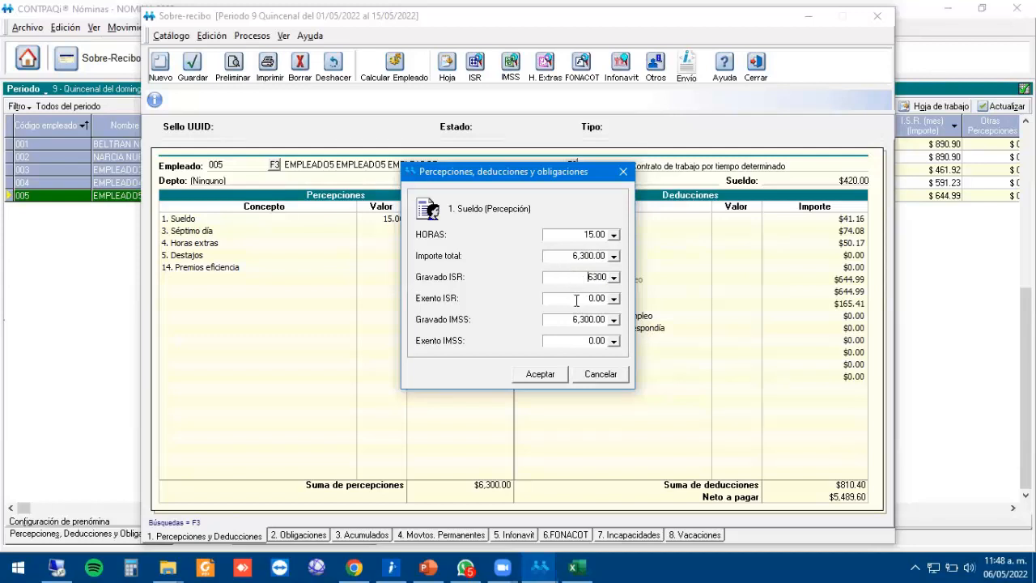
pyautogui.click(578, 298)
pyautogui.doubleClick(570, 257)
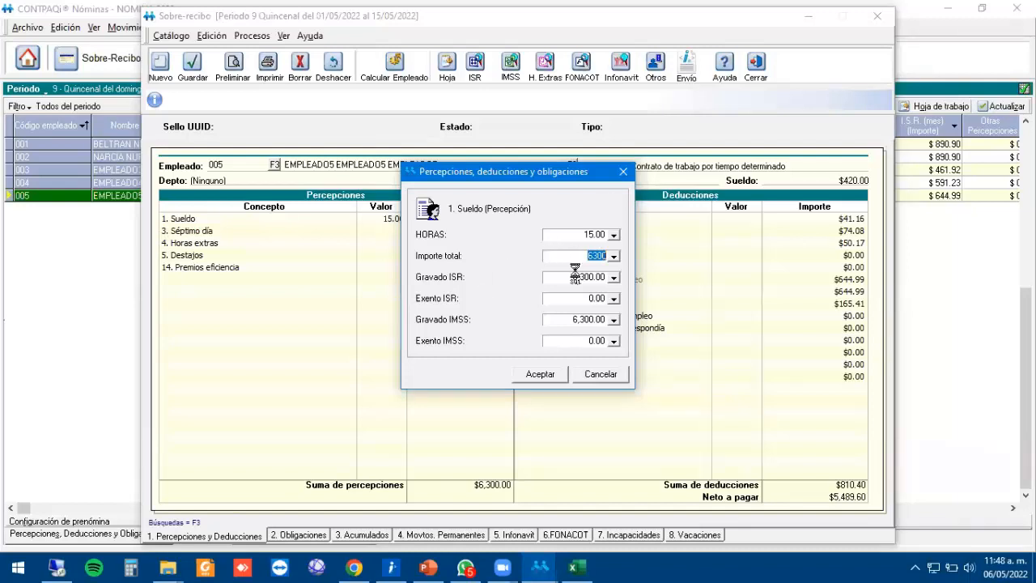
pyautogui.click(557, 256)
pyautogui.click(576, 277)
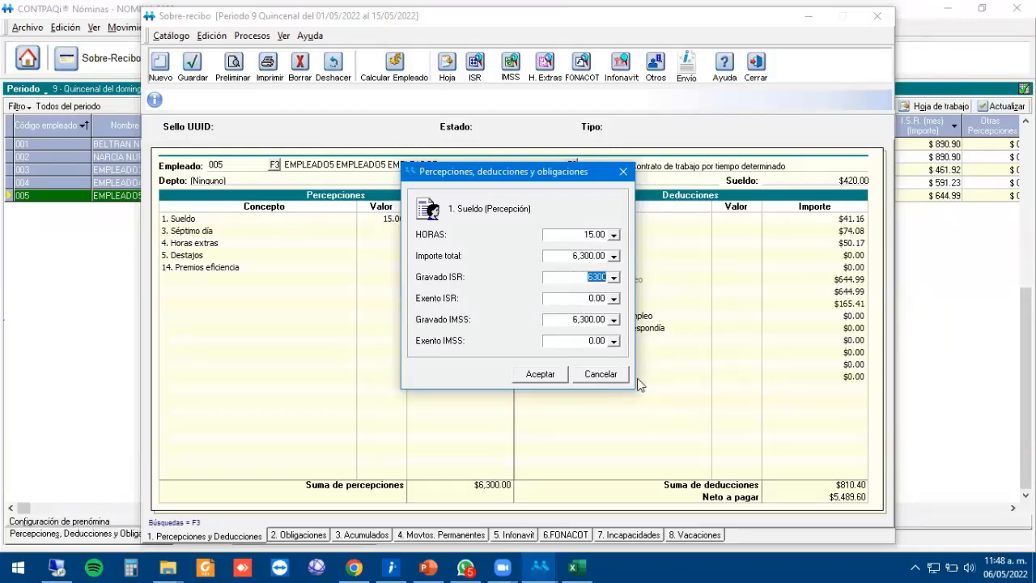
pyautogui.click(601, 374)
pyautogui.click(756, 65)
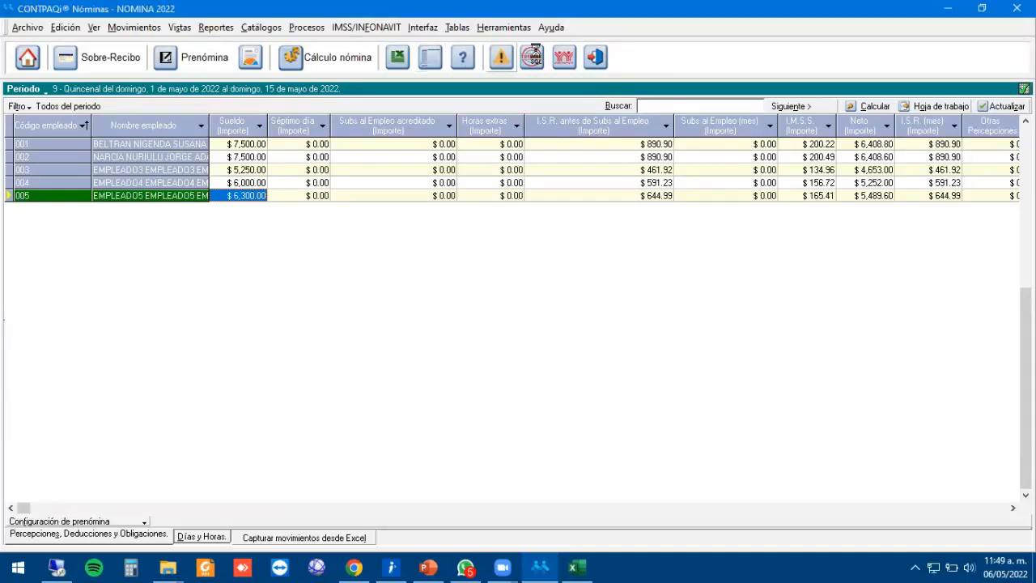
pyautogui.click(501, 57)
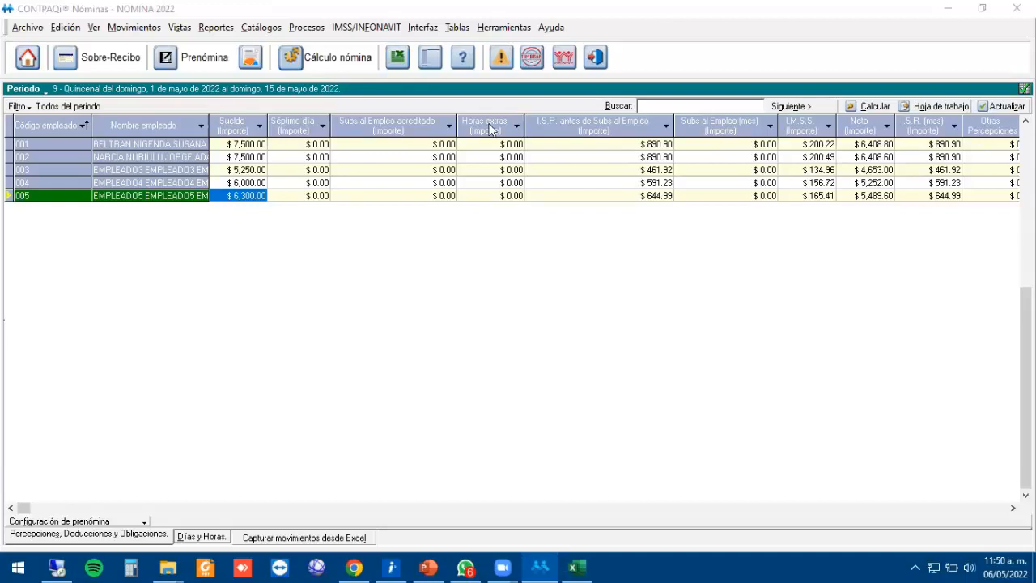
pyautogui.click(520, 276)
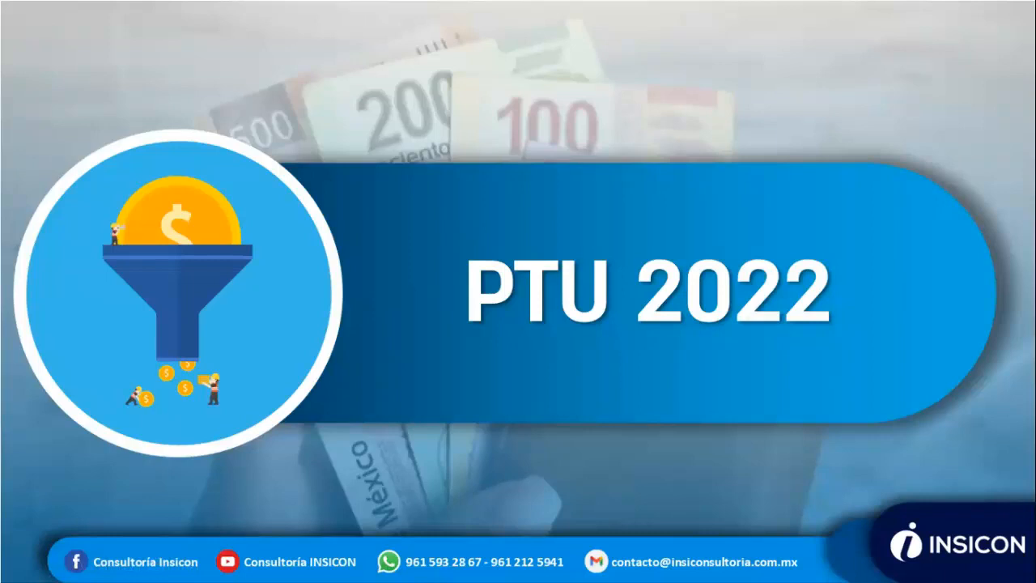
# Advance from the PTU 2022 title slide to the Agenda slide.
pyautogui.click(509, 378)
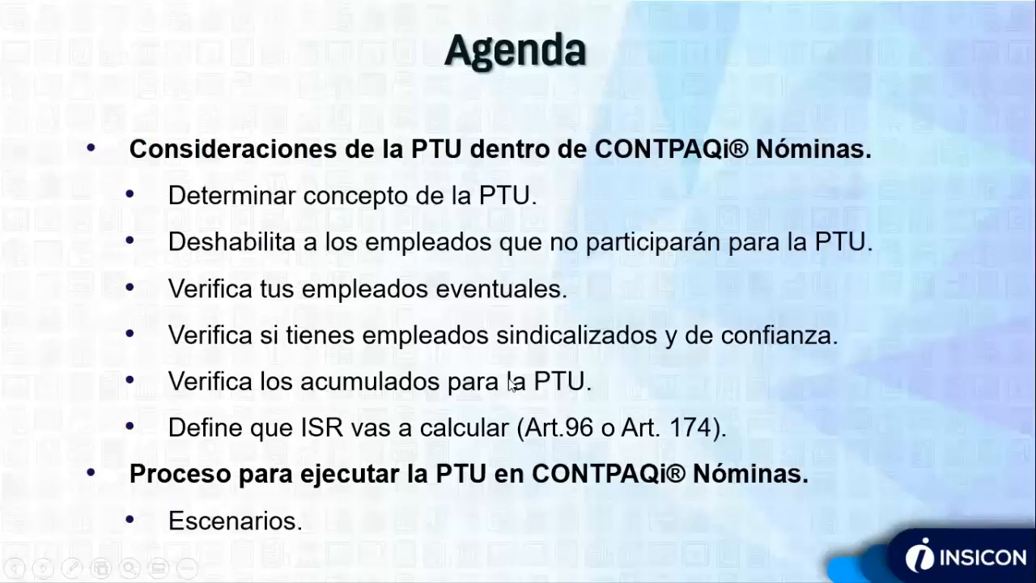
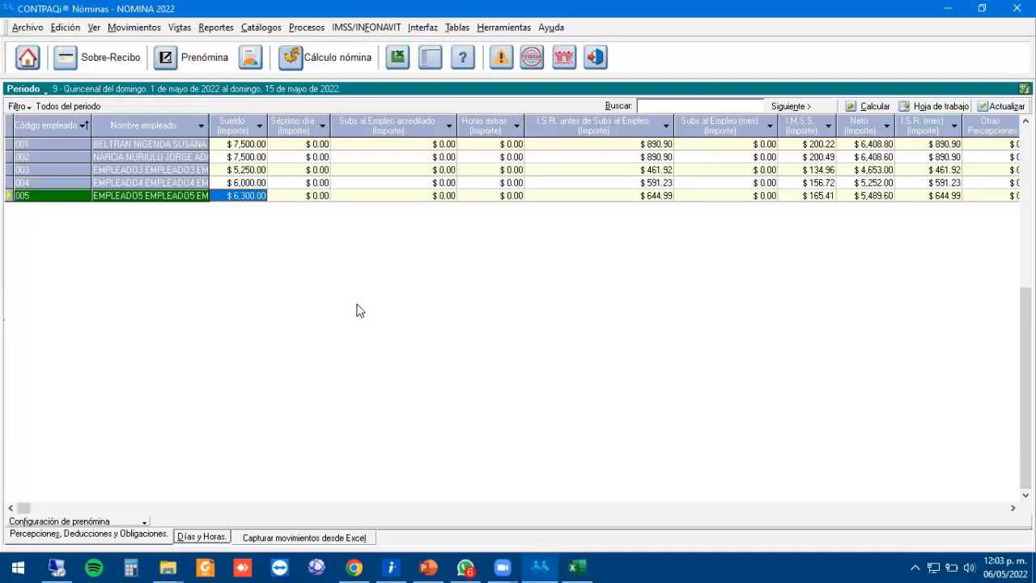
# Start the PTU process with 50,000.00 to distribute and 'No existen acumulados del ejercicio anterior', accepting the warning.
pyautogui.click(308, 28)
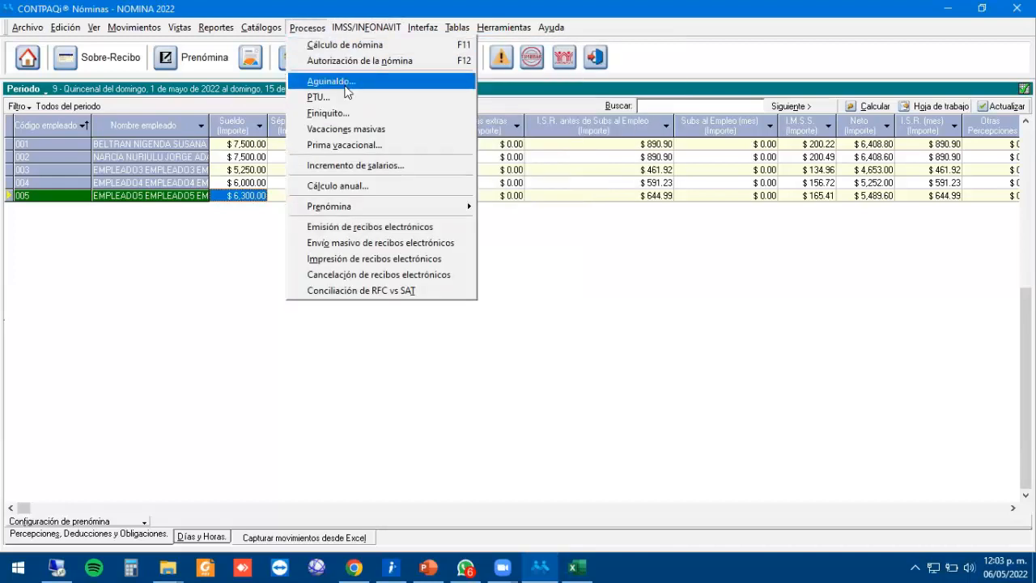
pyautogui.click(394, 99)
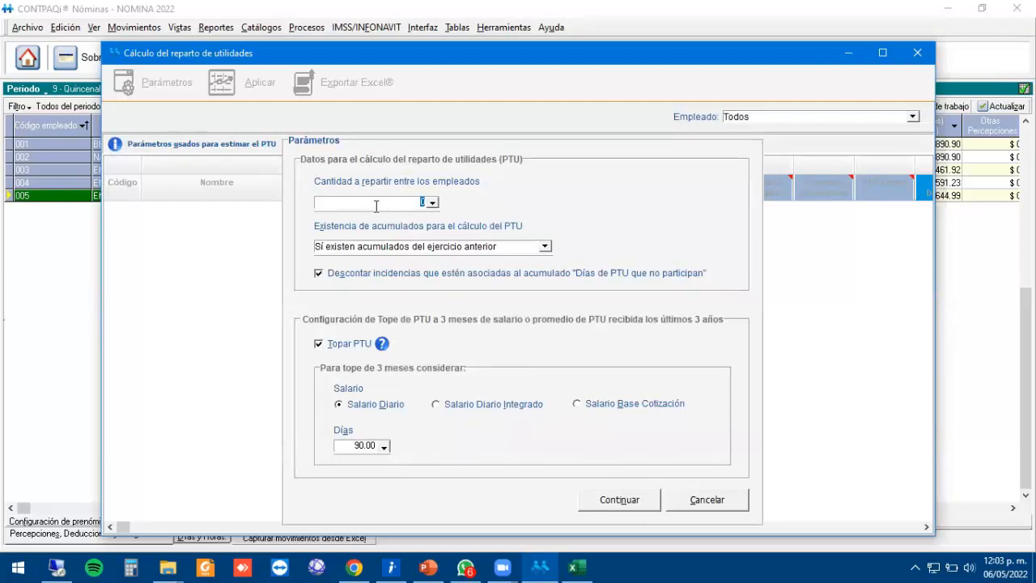
pyautogui.write('50000')
pyautogui.press('Tab')
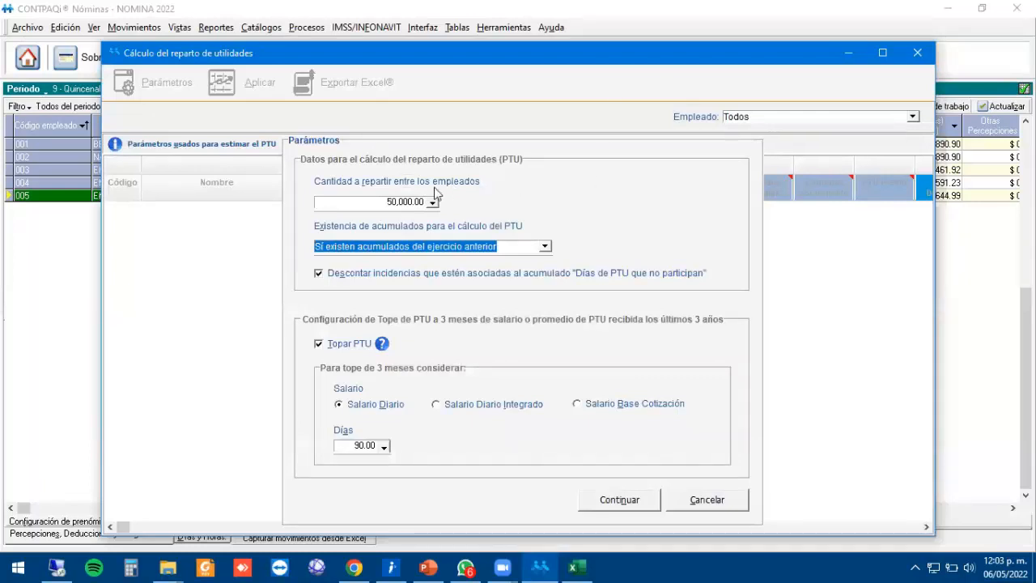
pyautogui.click(545, 246)
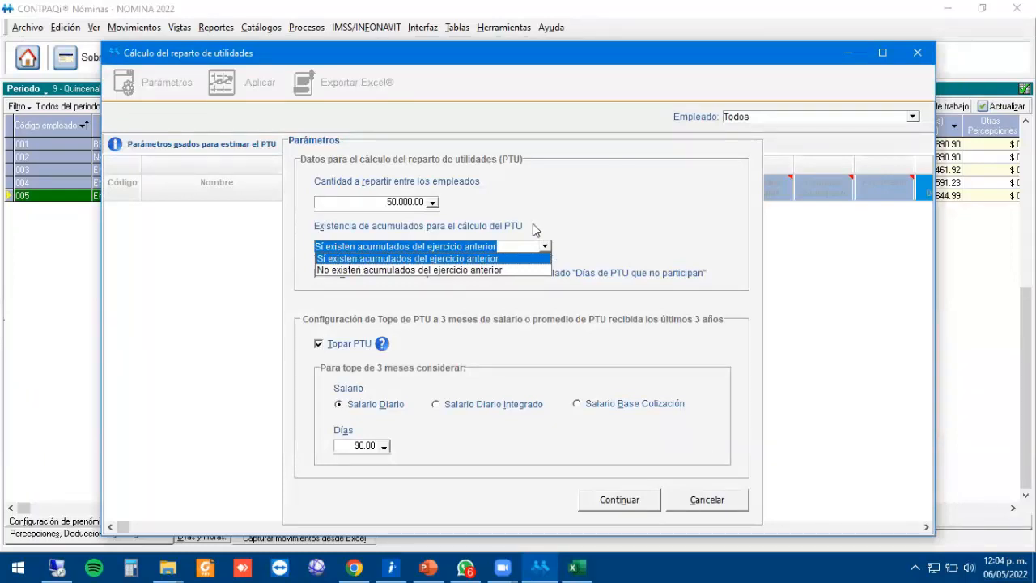
pyautogui.click(421, 271)
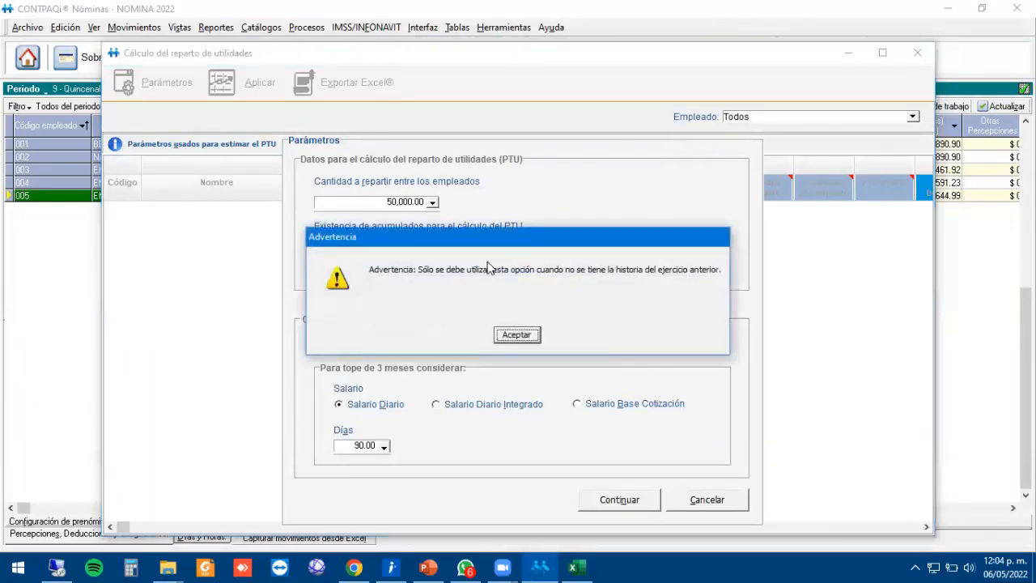
pyautogui.click(518, 333)
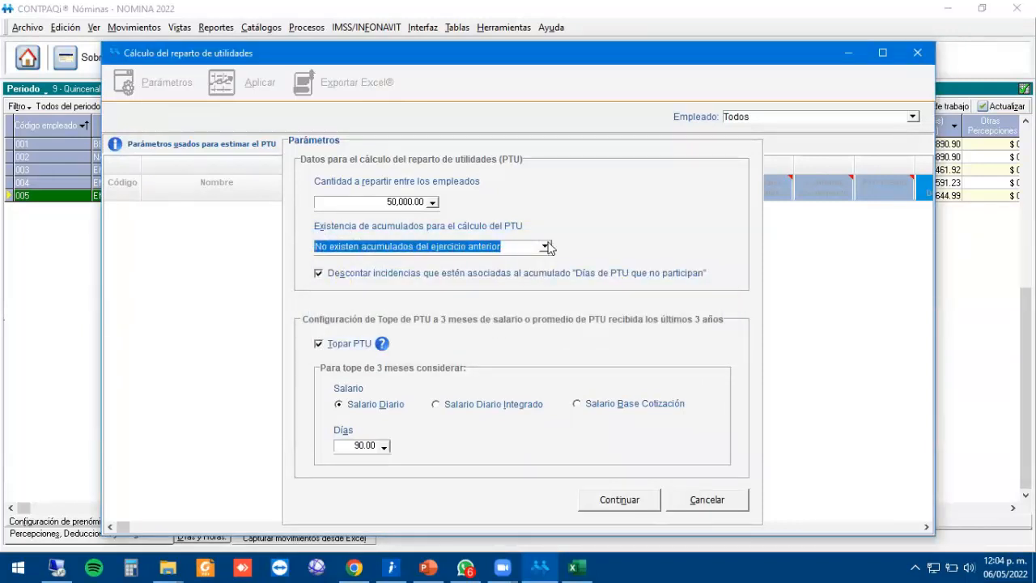
pyautogui.click(506, 247)
pyautogui.click(411, 259)
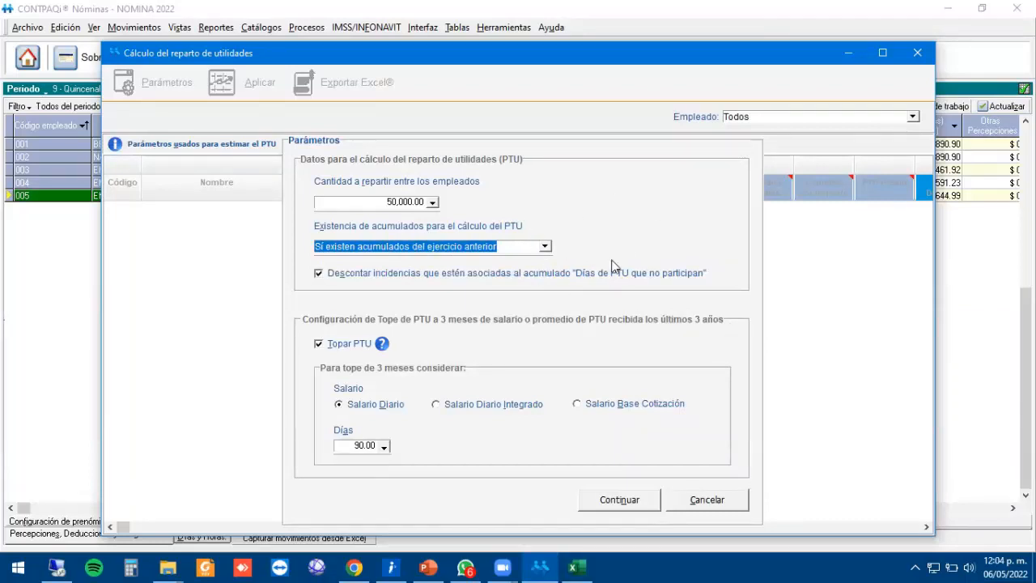
pyautogui.click(547, 246)
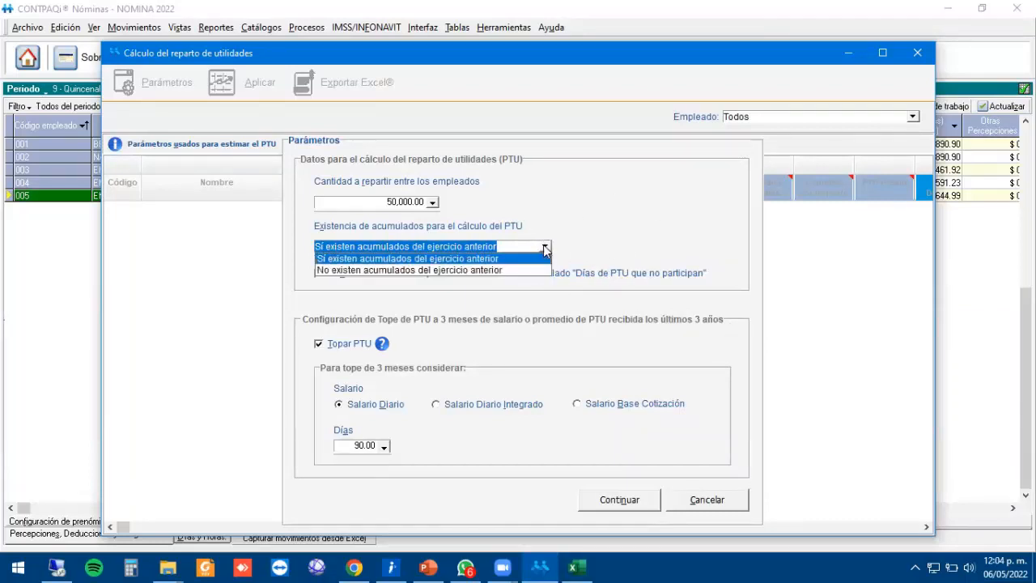
pyautogui.click(373, 270)
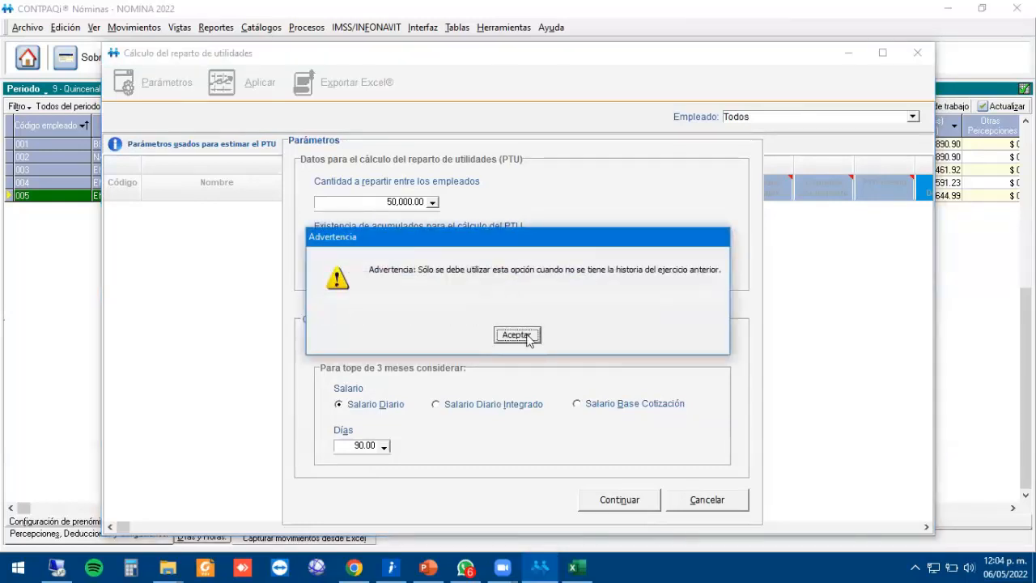
pyautogui.click(516, 335)
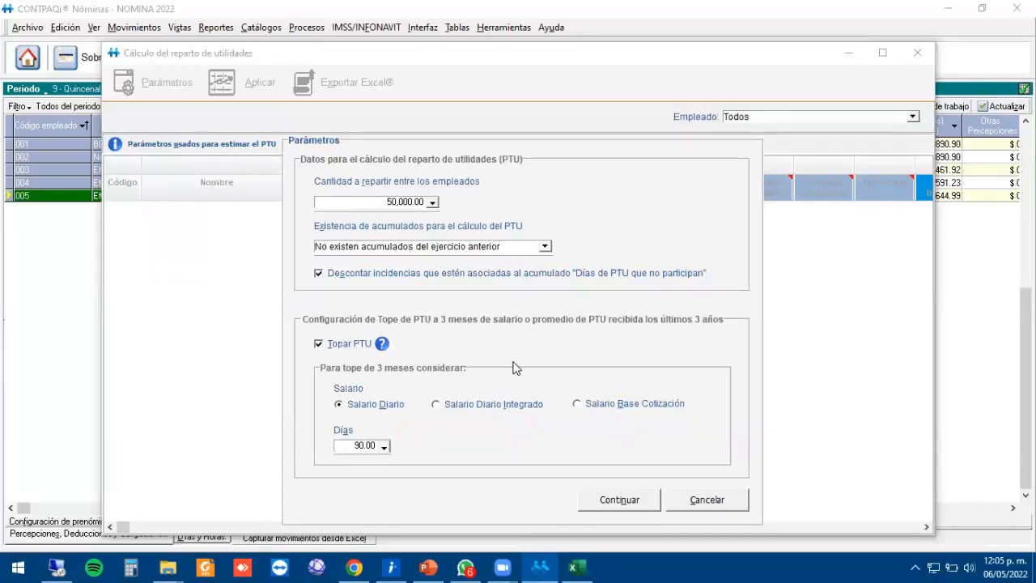
# Keep the 90-day cap based on Salario Diario, run the PTU calculation and enlarge the results window.
pyautogui.click(369, 445)
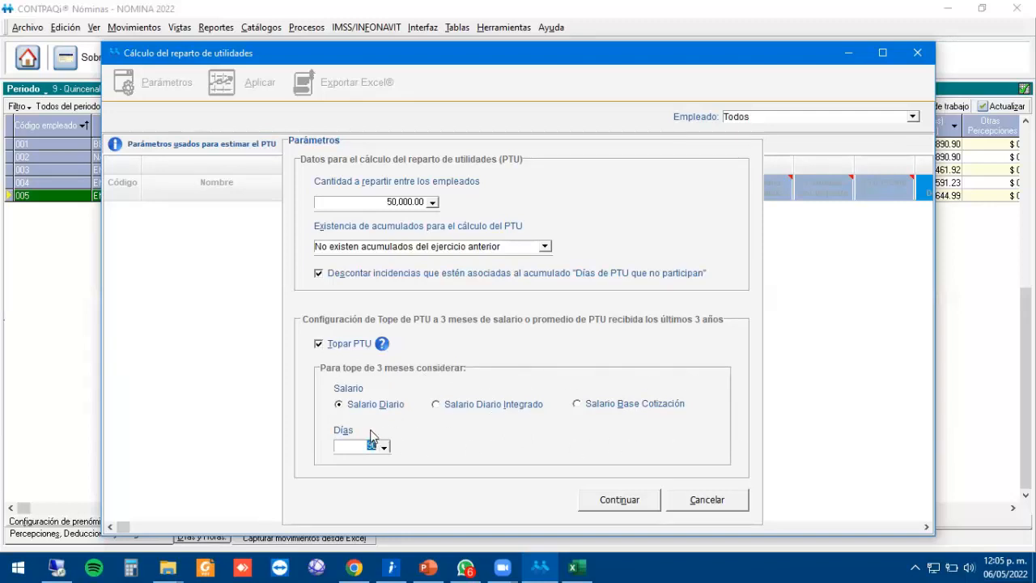
pyautogui.click(486, 414)
pyautogui.click(589, 407)
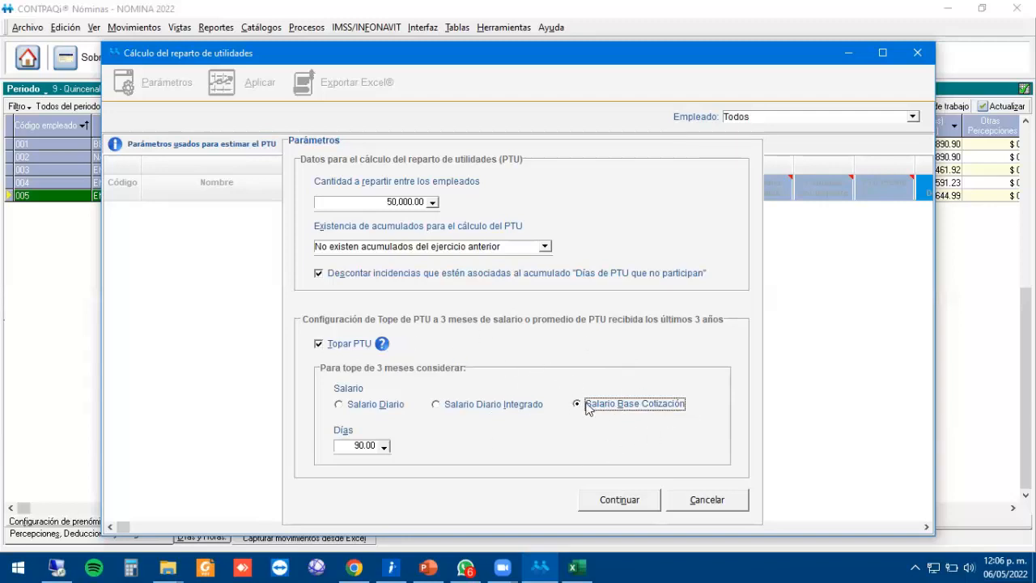
pyautogui.click(348, 407)
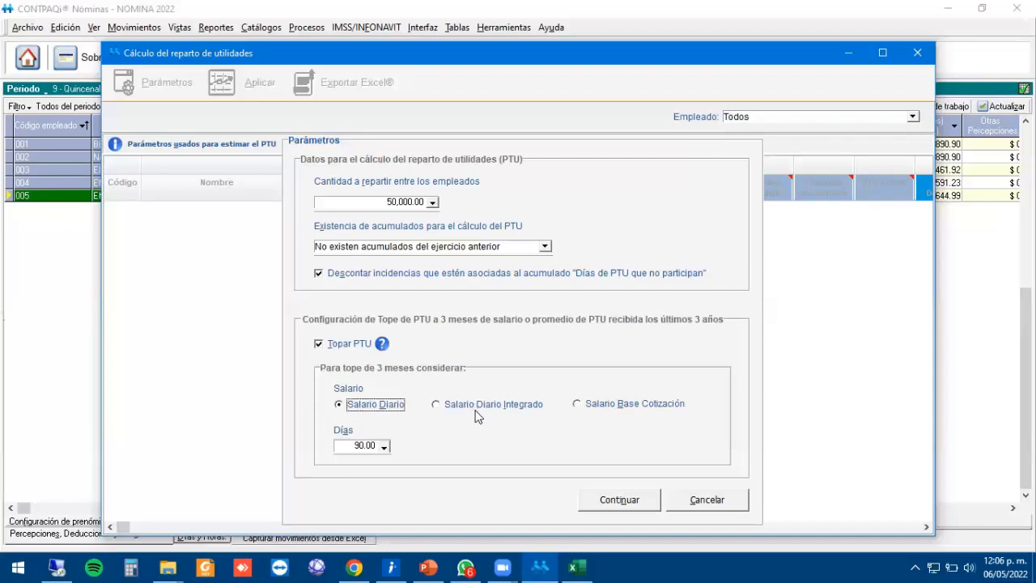
pyautogui.click(636, 502)
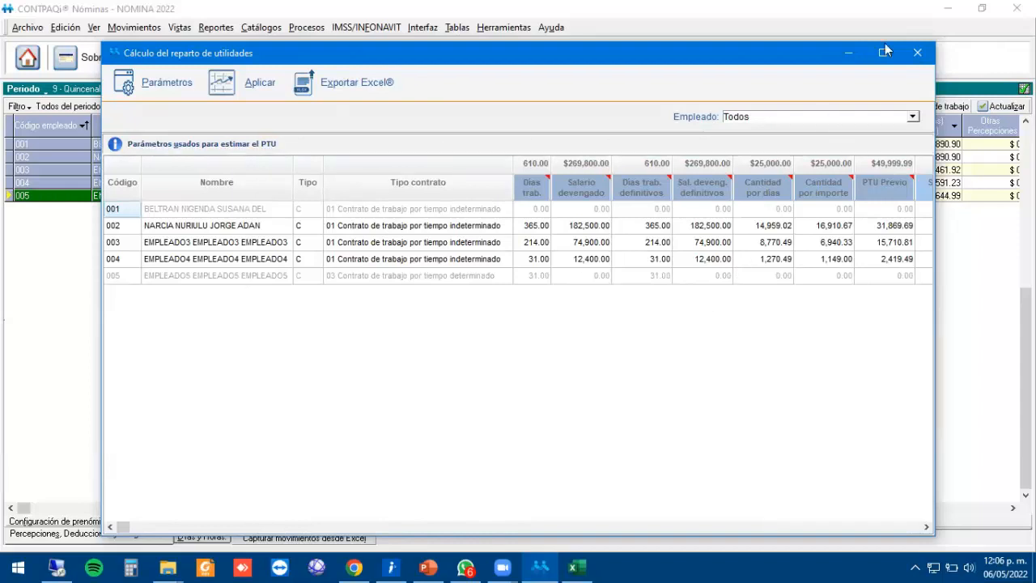
pyautogui.doubleClick(340, 53)
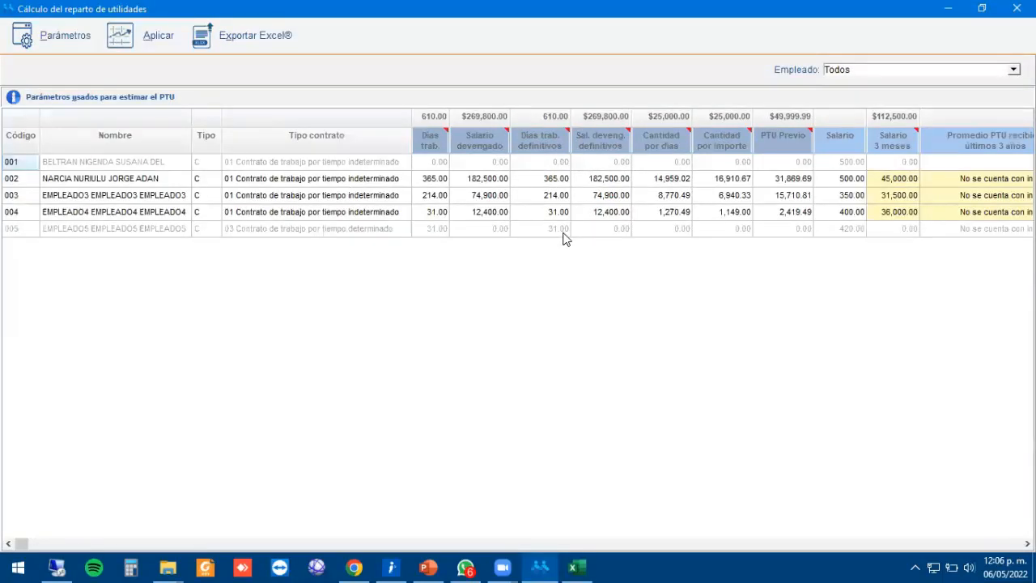
pyautogui.click(103, 192)
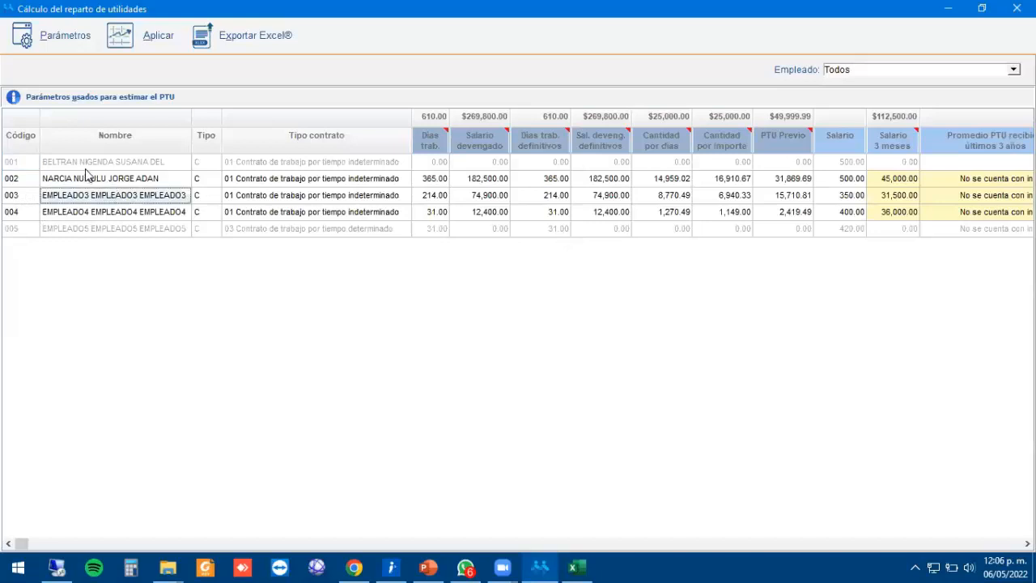
pyautogui.click(90, 166)
pyautogui.click(316, 165)
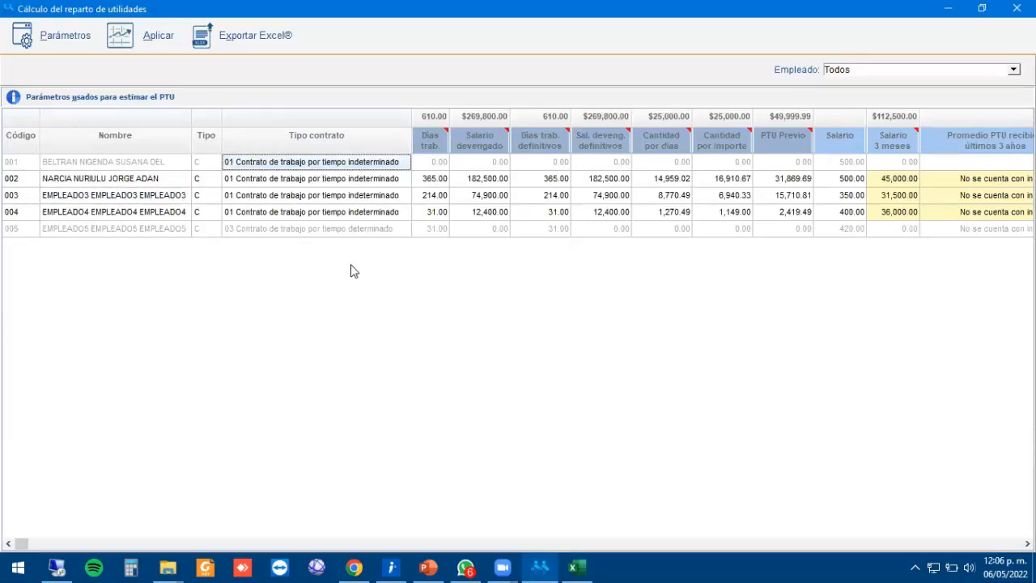
pyautogui.press('Tab')
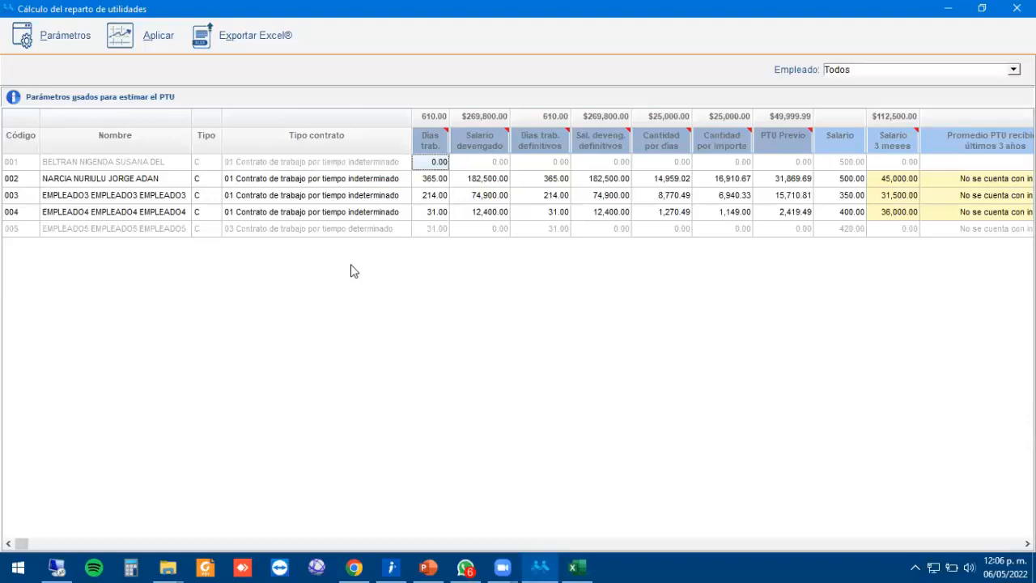
pyautogui.press('Tab')
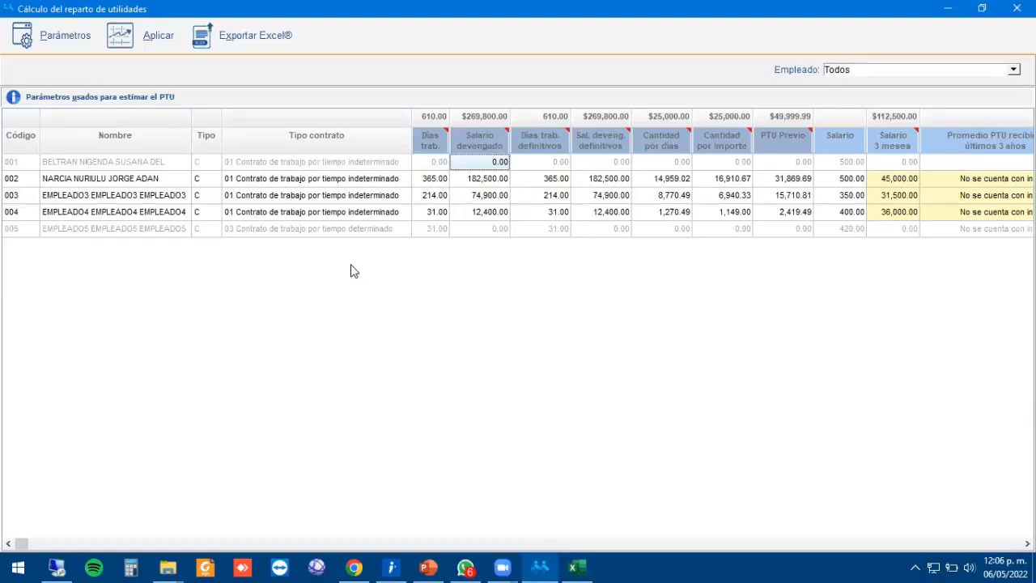
pyautogui.press('Tab')
pyautogui.press('Tab')
pyautogui.press('Tab')
pyautogui.press('Tab')
pyautogui.press('Tab')
pyautogui.hotkey('shift', 'Tab')
pyautogui.hotkey('shift', 'Tab')
pyautogui.hotkey('shift', 'Tab')
pyautogui.hotkey('shift', 'Tab')
pyautogui.hotkey('shift', 'Tab')
pyautogui.hotkey('shift', 'Tab')
pyautogui.hotkey('shift', 'Tab')
pyautogui.hotkey('shift', 'Tab')
pyautogui.hotkey('shift', 'Tab')
pyautogui.hotkey('shift', 'Tab')
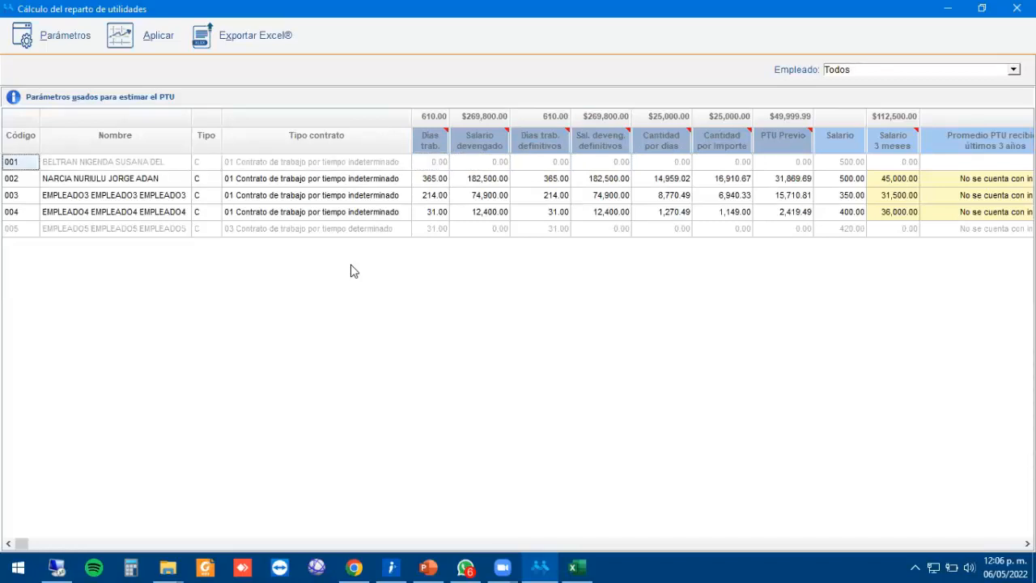
pyautogui.press('Tab')
pyautogui.press('Tab')
pyautogui.press('Tab')
pyautogui.press('Tab')
pyautogui.press('Tab')
pyautogui.press('Tab')
pyautogui.press('Tab')
pyautogui.press('Tab')
pyautogui.press('Tab')
pyautogui.press('Tab')
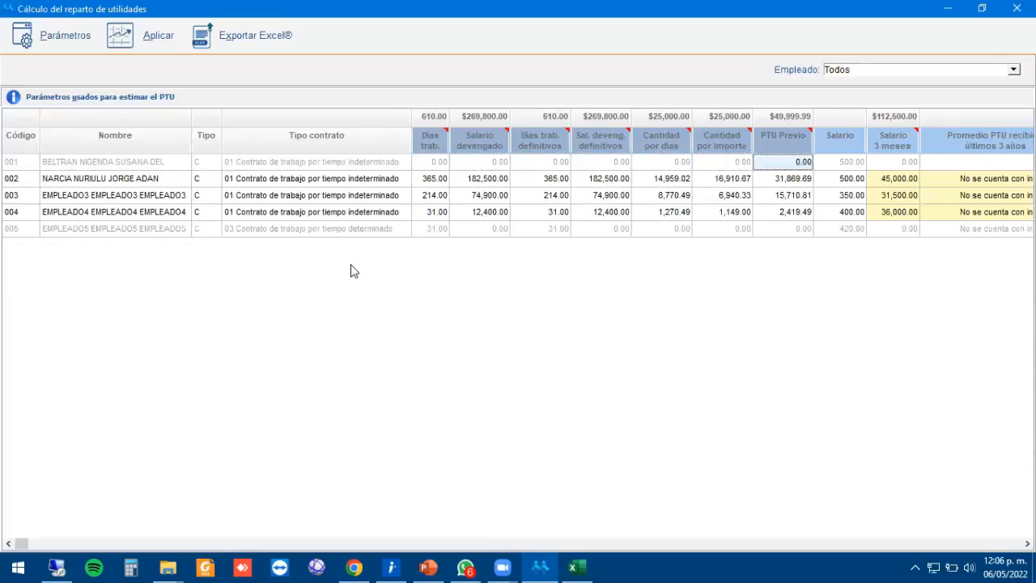
pyautogui.press('Tab')
pyautogui.press('Tab')
pyautogui.press('Tab')
pyautogui.press('Tab')
pyautogui.press('Tab')
pyautogui.press('Tab')
pyautogui.press('Tab')
pyautogui.press('Tab')
pyautogui.press('Tab')
pyautogui.press('Tab')
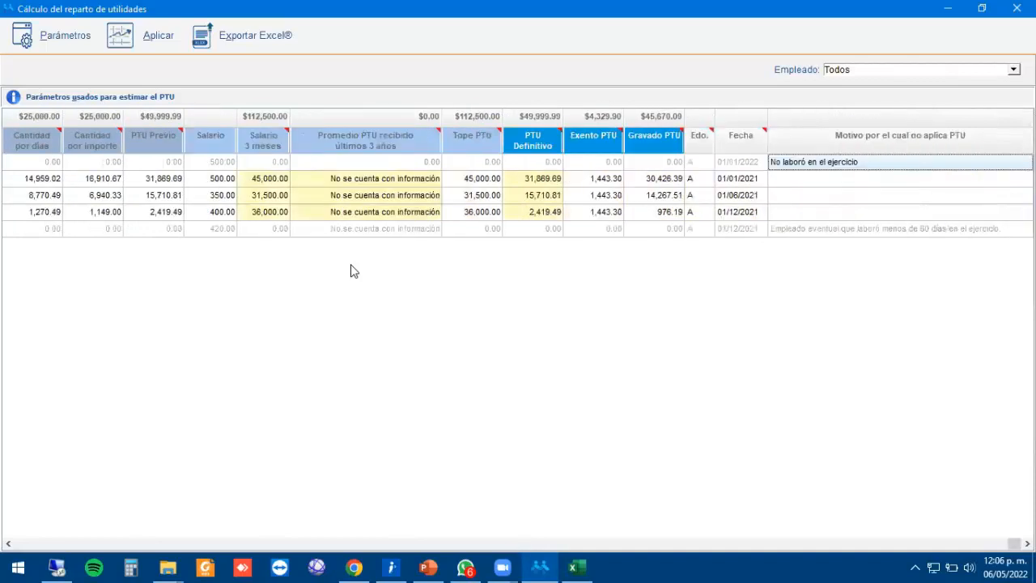
pyautogui.hotkey('shift', 'Tab')
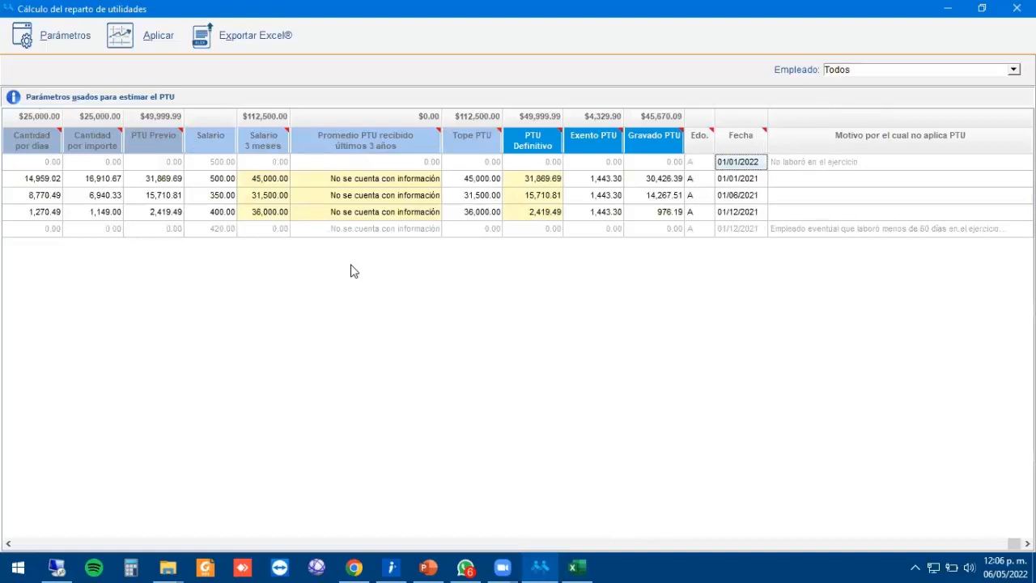
pyautogui.press('Tab')
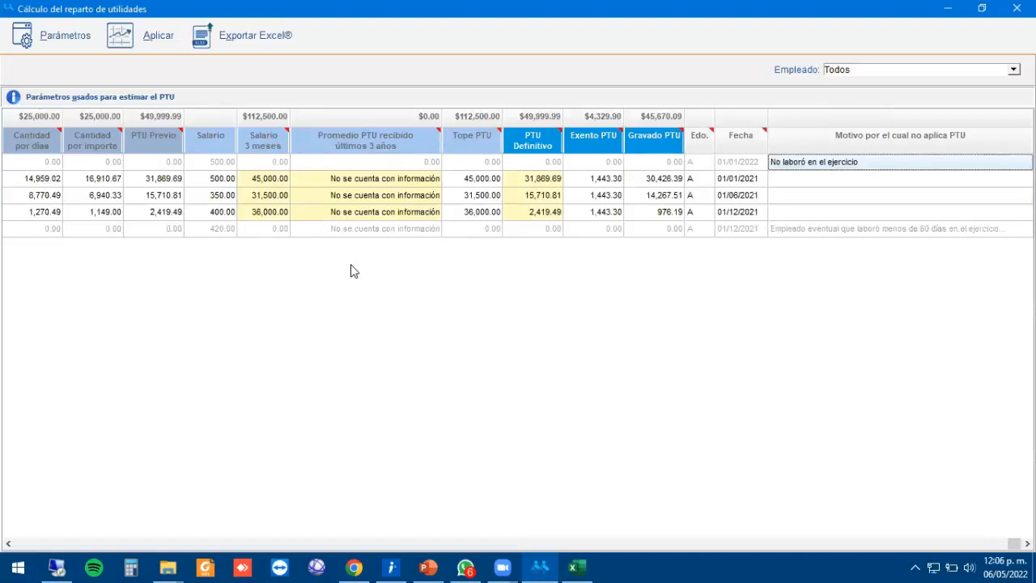
pyautogui.press('Left')
pyautogui.press('Left')
pyautogui.press('Left')
pyautogui.press('Left')
pyautogui.press('Left')
pyautogui.press('Left')
pyautogui.press('Left')
pyautogui.press('Left')
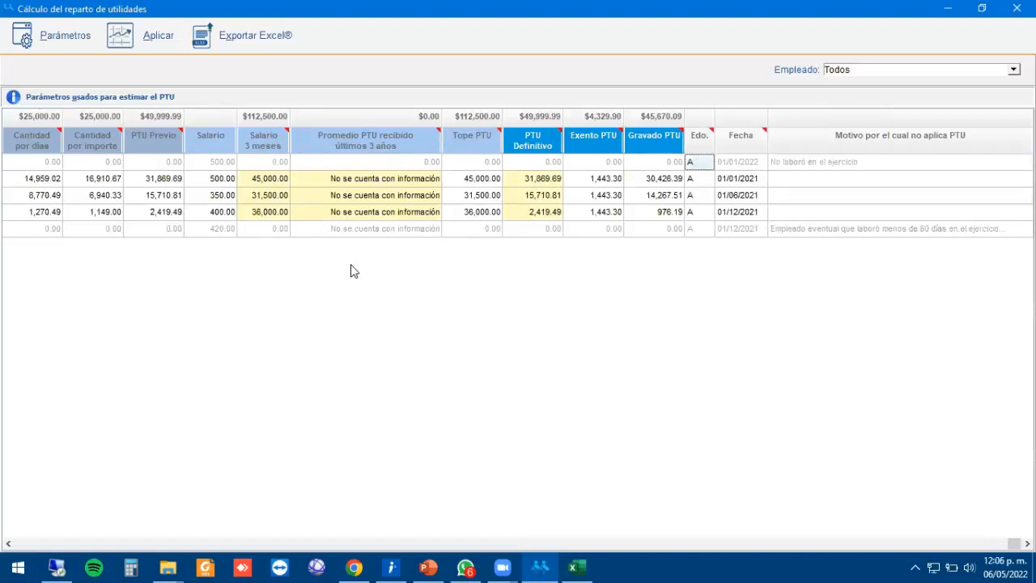
pyautogui.press('Left')
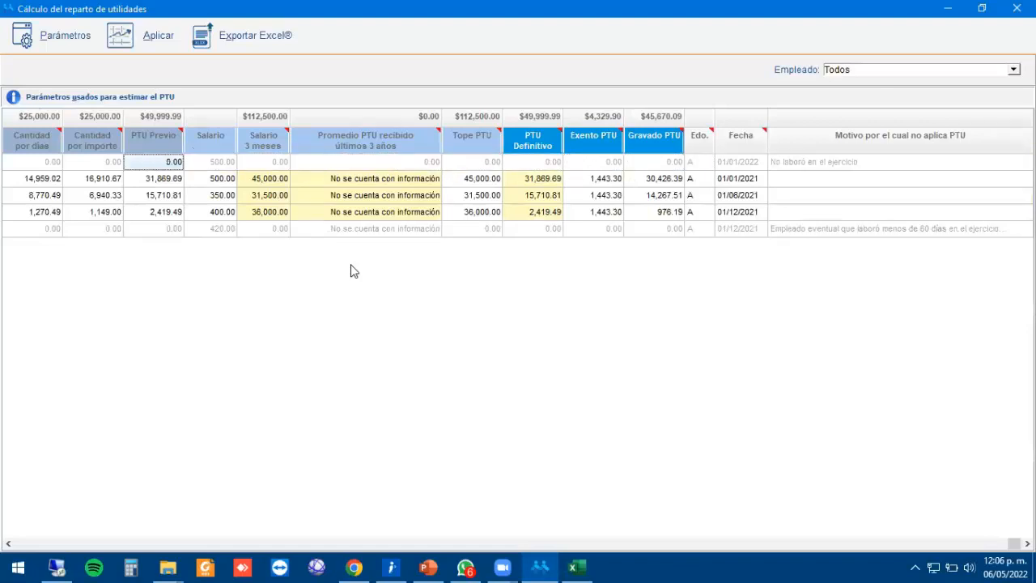
pyautogui.press('Left')
pyautogui.press('Left')
pyautogui.press('Left')
pyautogui.press('Left')
pyautogui.press('Left')
pyautogui.press('Left')
pyautogui.press('Left')
pyautogui.press('Left')
pyautogui.press('Left')
pyautogui.press('Left')
pyautogui.press('Down')
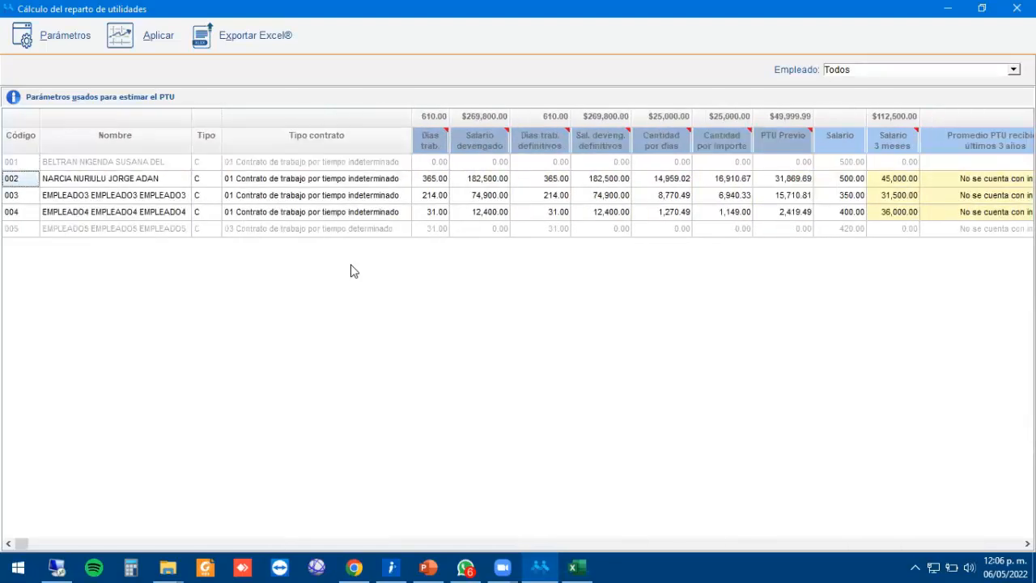
pyautogui.press('Right')
pyautogui.press('Right')
pyautogui.press('Right')
pyautogui.press('Right')
pyautogui.press('Down')
pyautogui.press('Down')
pyautogui.press('Down')
pyautogui.press('Left')
pyautogui.press('Left')
pyautogui.press('Left')
pyautogui.press('Left')
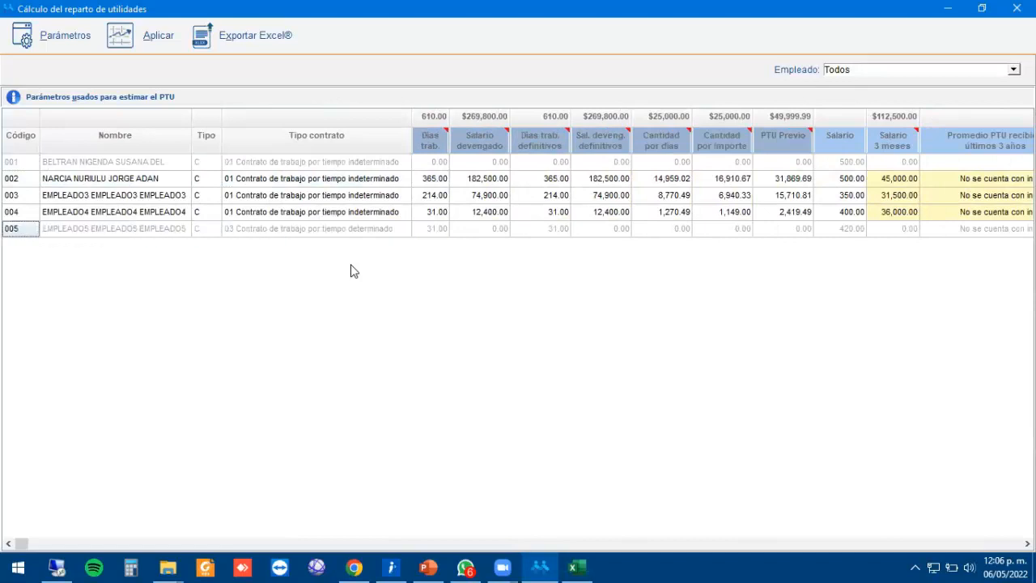
pyautogui.press('Right')
pyautogui.press('Right')
pyautogui.press('Right')
pyautogui.press('Right')
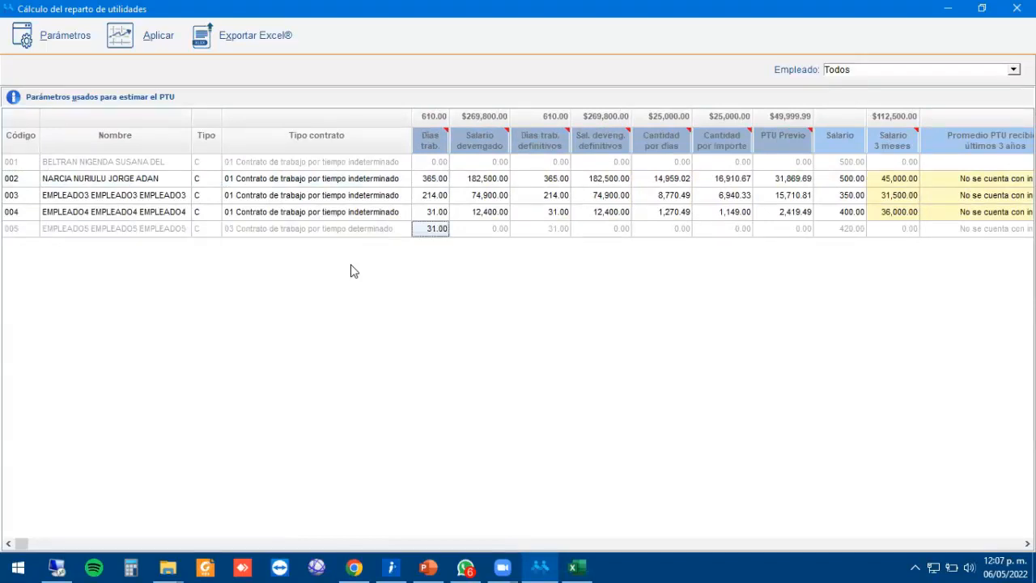
pyautogui.press('Up')
pyautogui.press('Left')
pyautogui.press('Left')
pyautogui.press('Left')
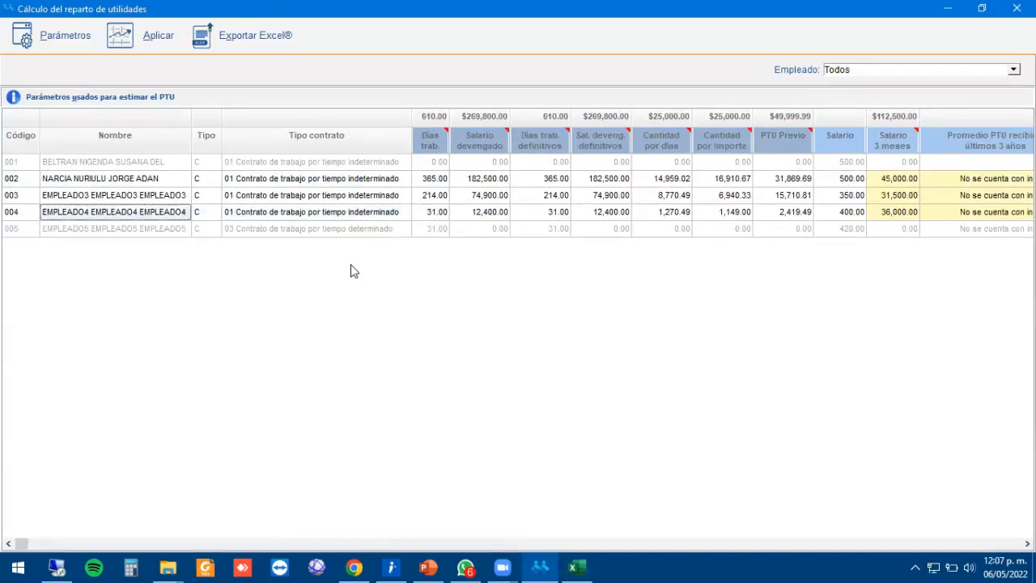
pyautogui.press('Right')
pyautogui.press('Right')
pyautogui.press('Right')
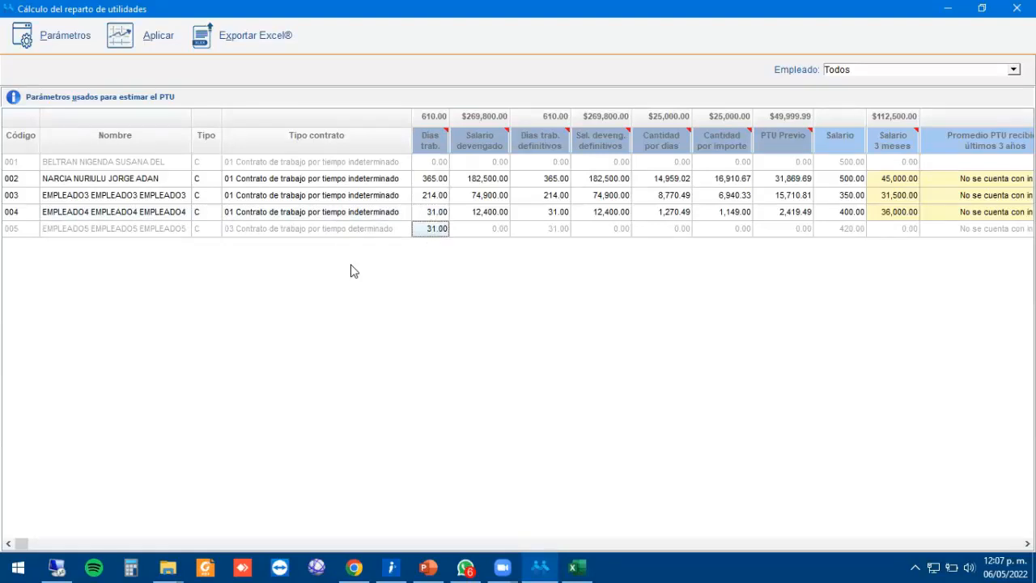
pyautogui.press('Down')
pyautogui.press('Up')
pyautogui.press('Right')
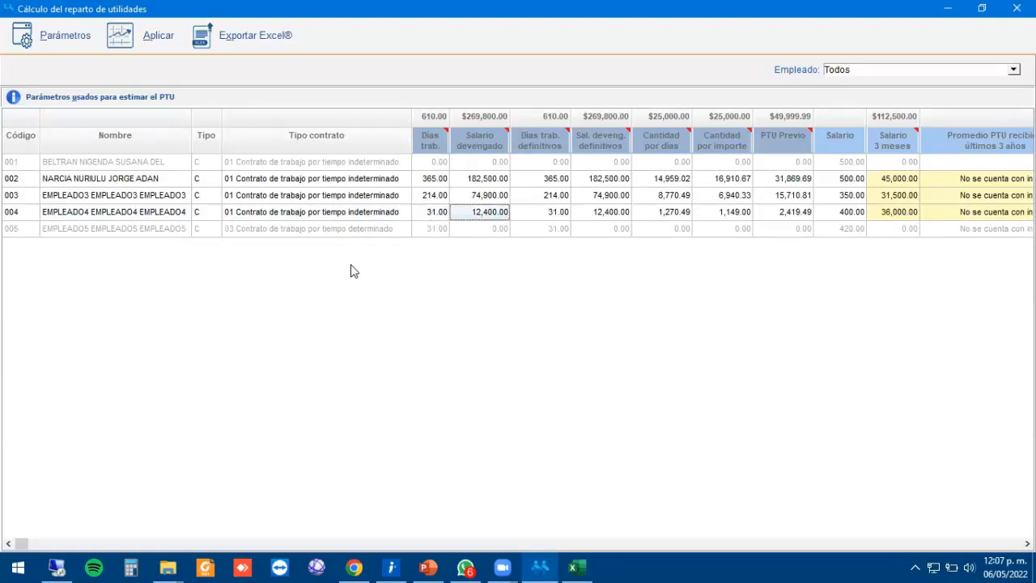
pyautogui.press('Down')
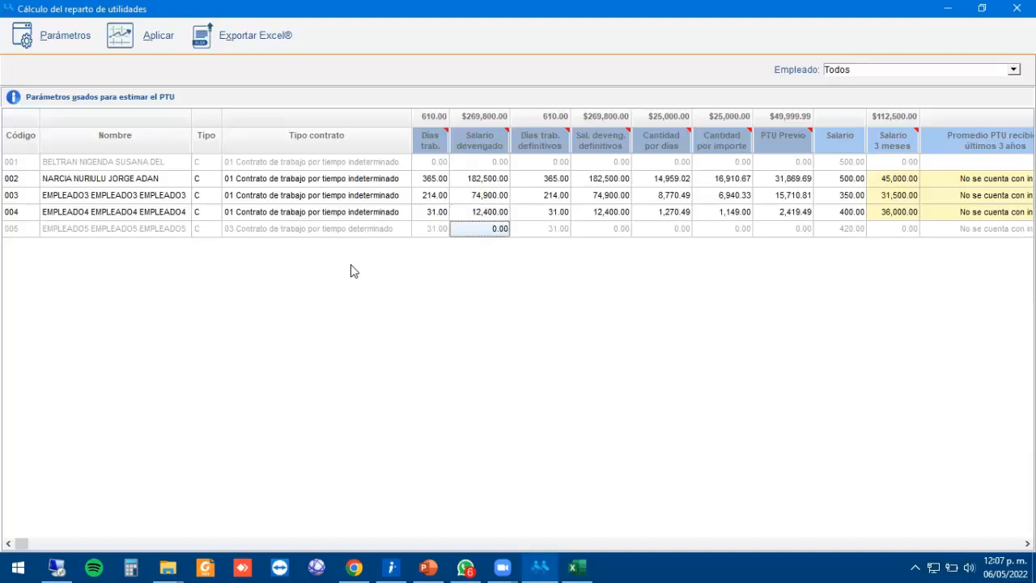
pyautogui.press('Up')
pyautogui.press('Down')
pyautogui.press('Up')
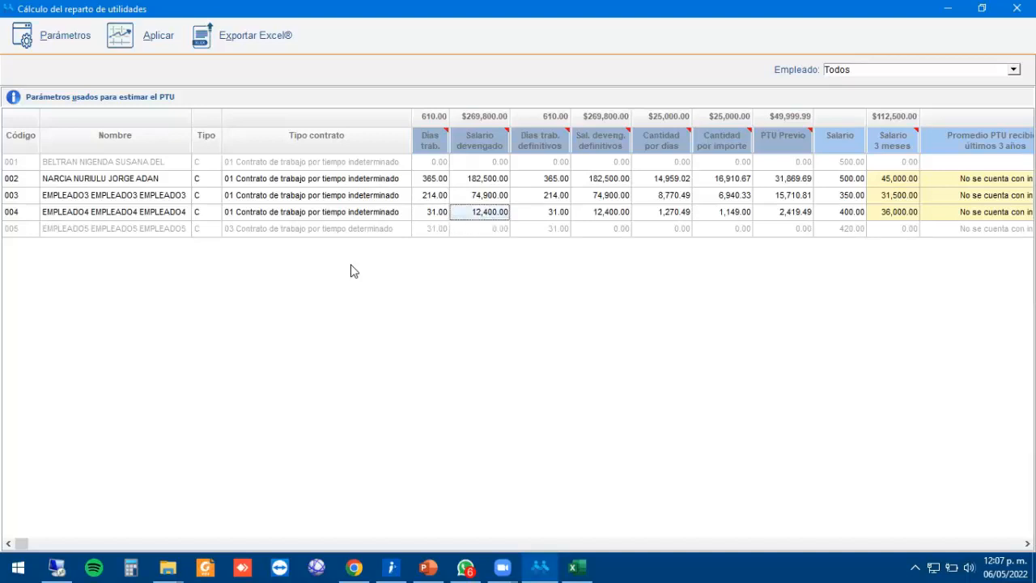
pyautogui.press('Right')
pyautogui.press('Right')
pyautogui.press('Right')
pyautogui.press('Right')
pyautogui.press('Right')
pyautogui.press('Right')
pyautogui.press('Right')
pyautogui.press('Right')
pyautogui.press('Right')
pyautogui.press('Right')
pyautogui.press('Right')
pyautogui.press('Right')
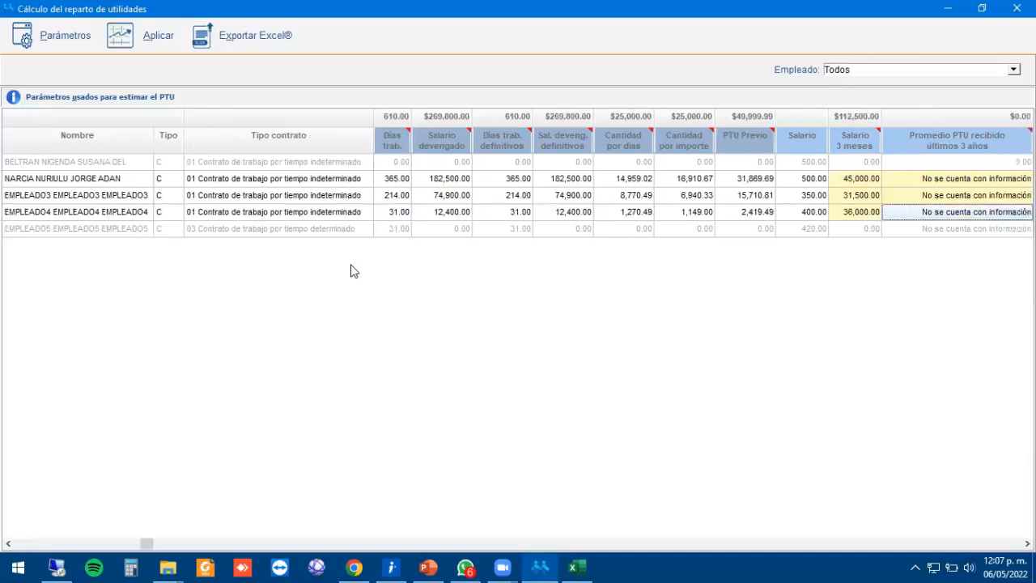
pyautogui.press('Right')
pyautogui.press('Right')
pyautogui.press('Right')
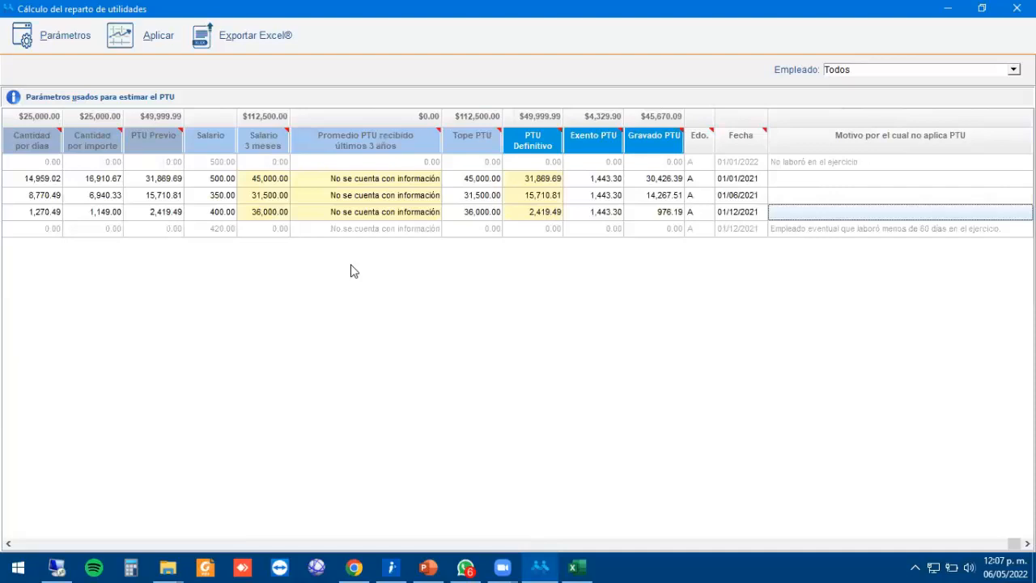
pyautogui.press('Down')
pyautogui.press('Up')
pyautogui.press('Down')
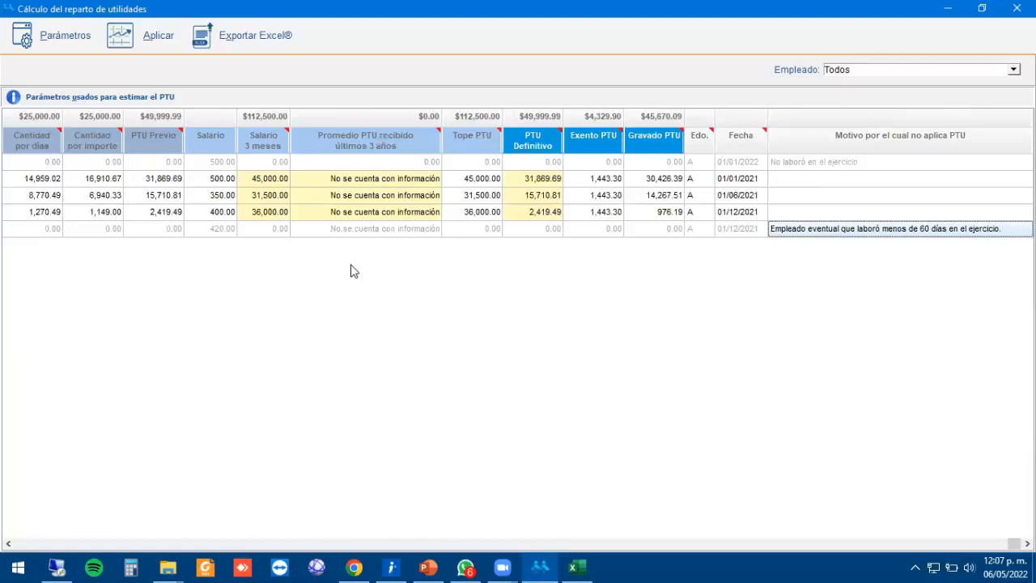
pyautogui.press('Up')
pyautogui.press('Left')
pyautogui.press('Left')
pyautogui.press('Left')
pyautogui.press('Left')
pyautogui.press('Left')
pyautogui.press('Left')
pyautogui.press('Left')
pyautogui.press('Left')
pyautogui.press('Left')
pyautogui.press('Left')
pyautogui.press('Left')
pyautogui.press('Left')
pyautogui.press('Left')
pyautogui.press('Left')
pyautogui.press('Left')
pyautogui.press('Left')
pyautogui.press('Left')
pyautogui.press('Left')
pyautogui.press('Left')
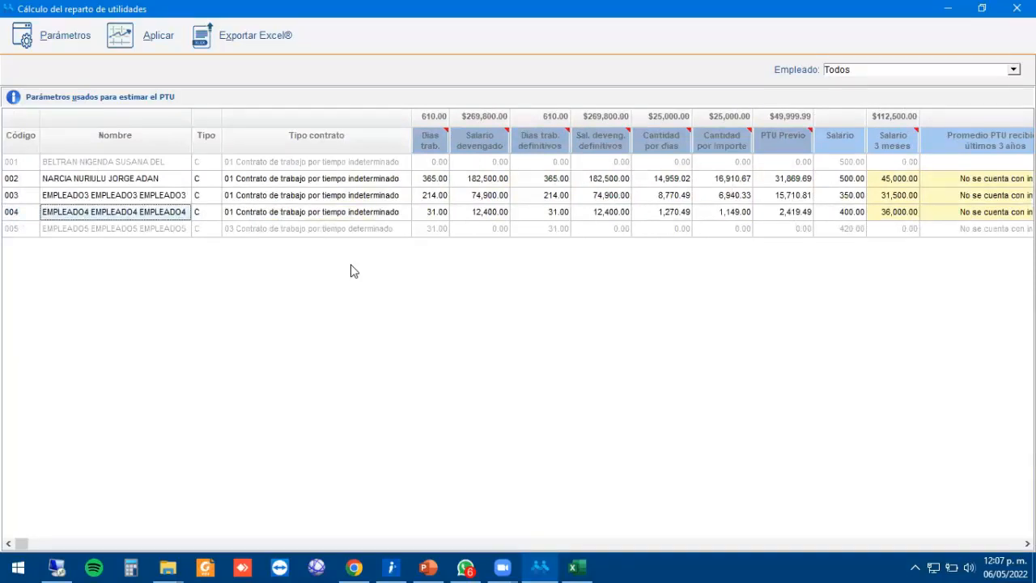
pyautogui.press('Down')
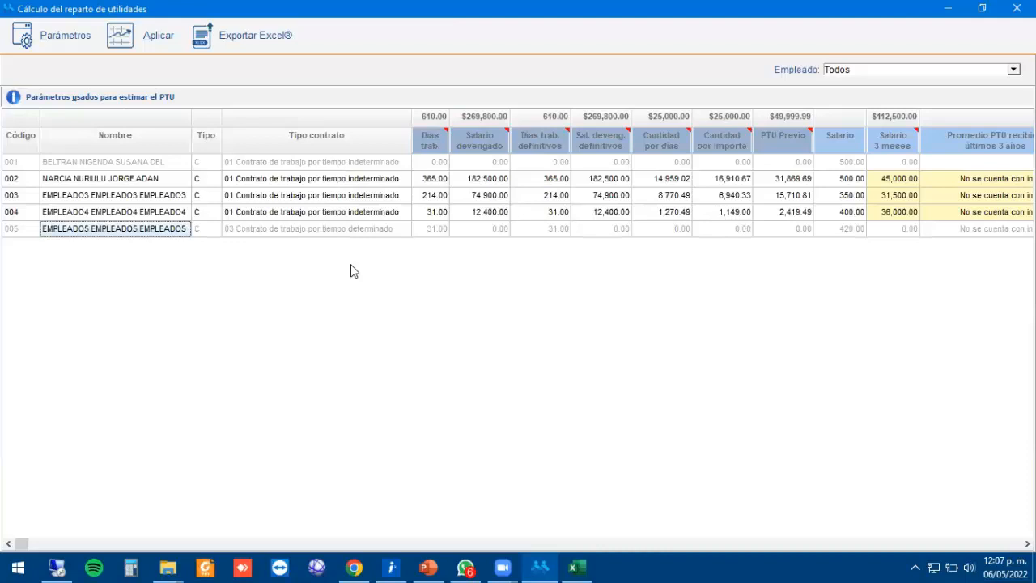
# Review employees' days worked, accrued salaries (182,500.00, 74,900.00) and PTU by days and amount.
pyautogui.press('Right')
pyautogui.press('Right')
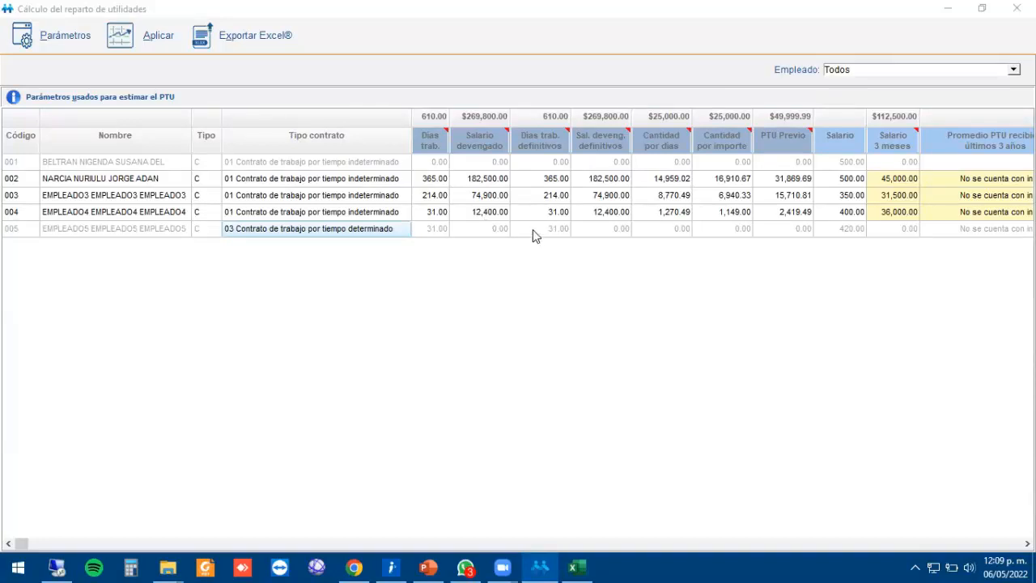
pyautogui.click(381, 213)
pyautogui.press('Right')
pyautogui.press('Right')
pyautogui.press('Right')
pyautogui.press('Right')
pyautogui.press('Right')
pyautogui.press('Right')
pyautogui.press('Right')
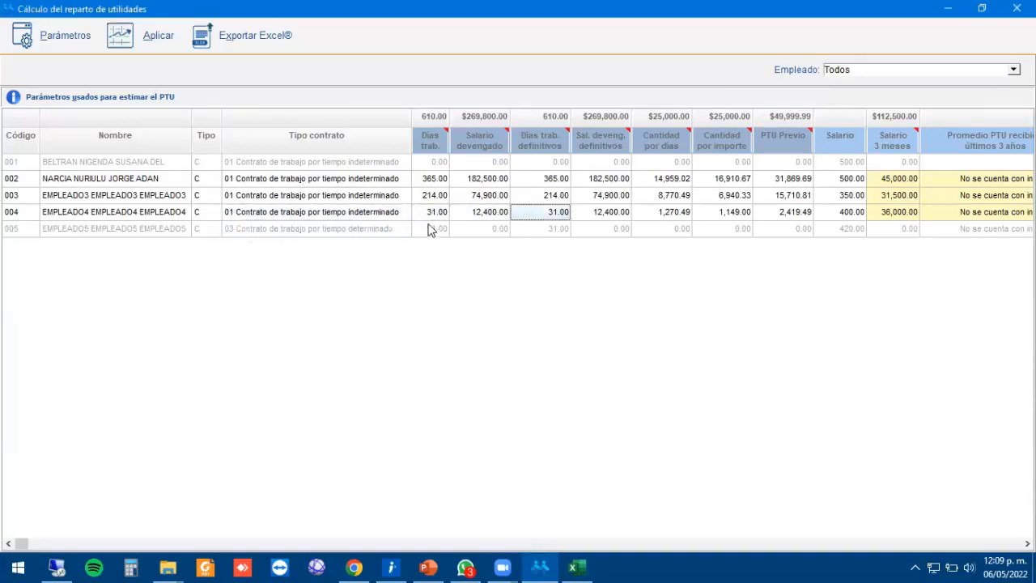
pyautogui.press('Right')
pyautogui.press('Right')
pyautogui.press('Right')
pyautogui.press('Right')
pyautogui.press('Right')
pyautogui.press('Right')
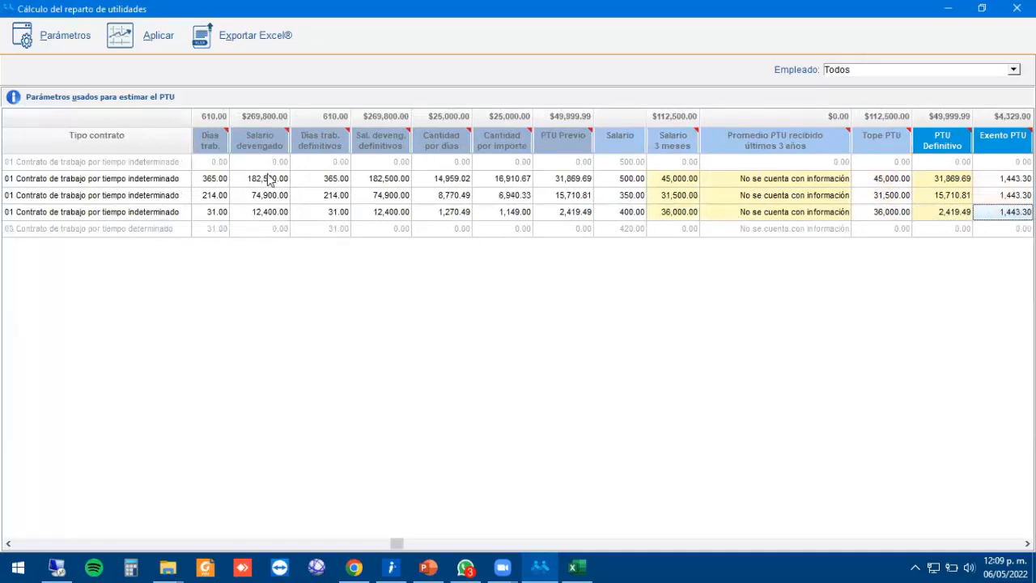
pyautogui.click(258, 167)
pyautogui.press('Left')
pyautogui.press('Left')
pyautogui.press('Left')
pyautogui.press('Left')
pyautogui.press('Left')
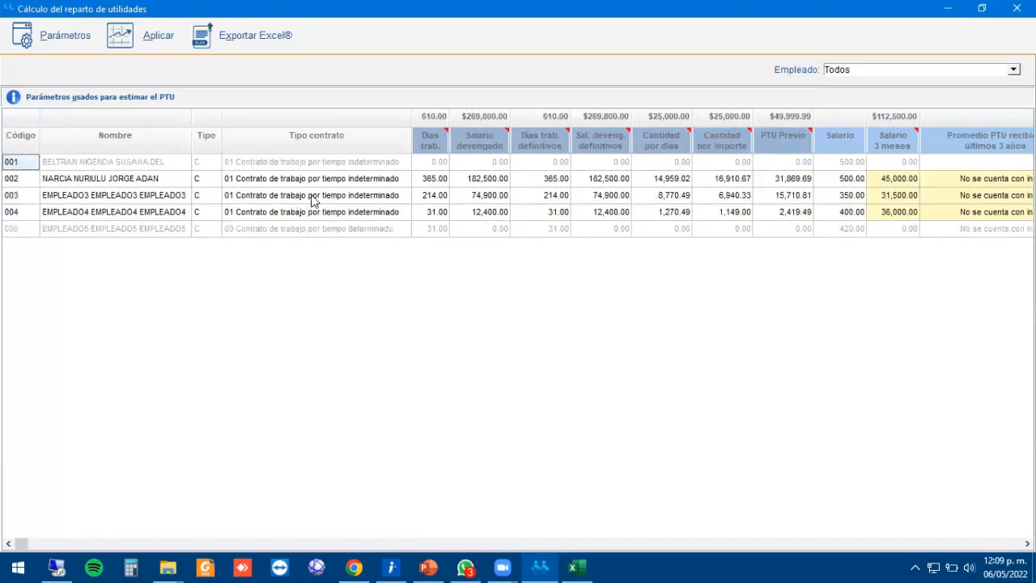
pyautogui.click(436, 181)
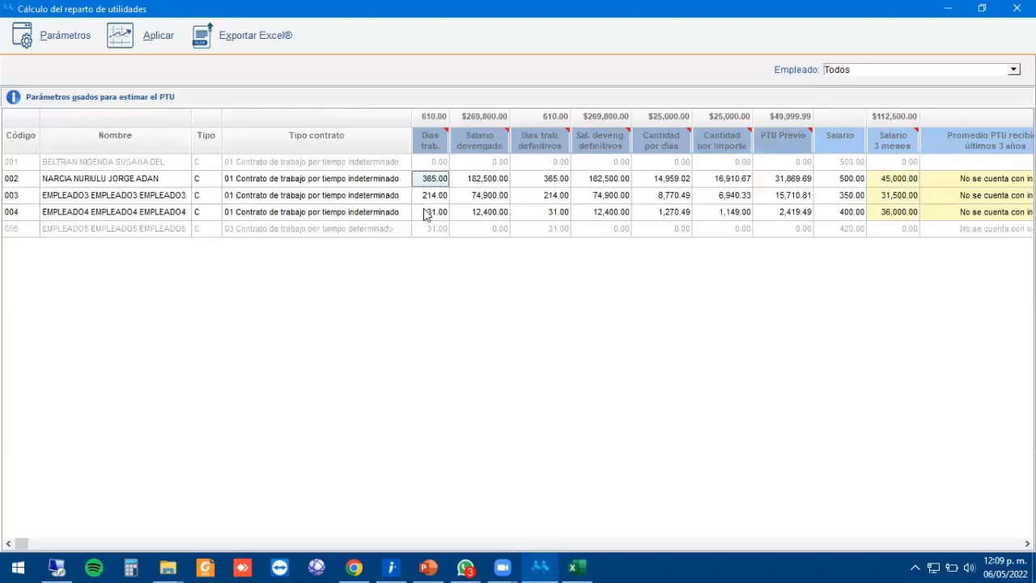
pyautogui.press('Right')
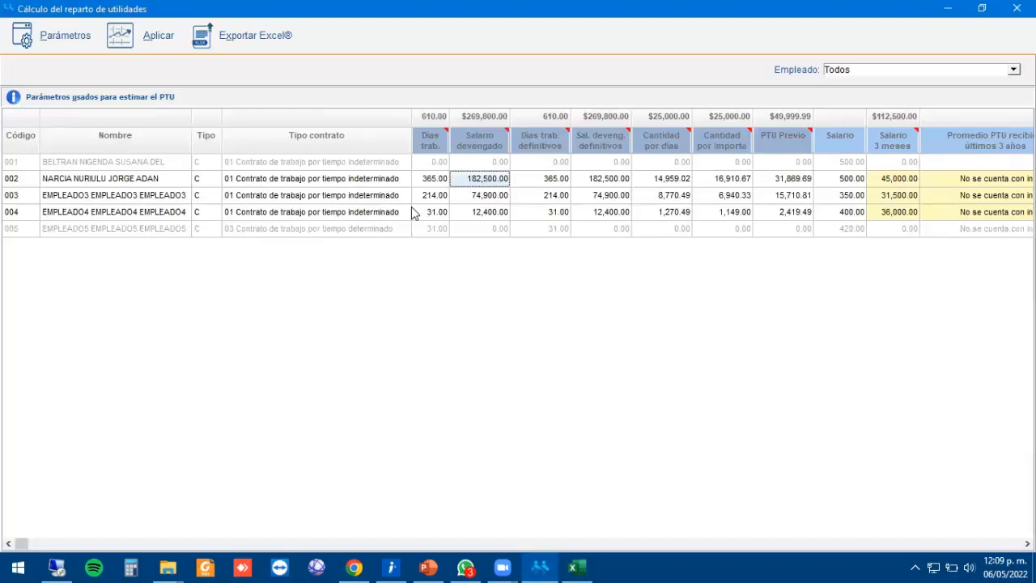
pyautogui.press('Left')
pyautogui.press('Right')
pyautogui.press('Right')
pyautogui.press('Left')
pyautogui.press('Left')
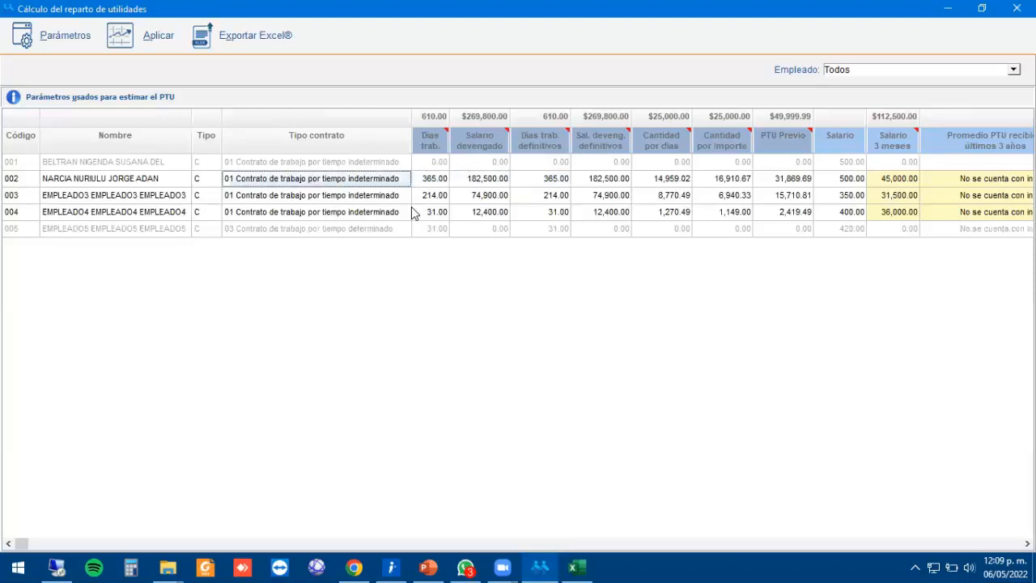
pyautogui.press('Right')
pyautogui.press('Right')
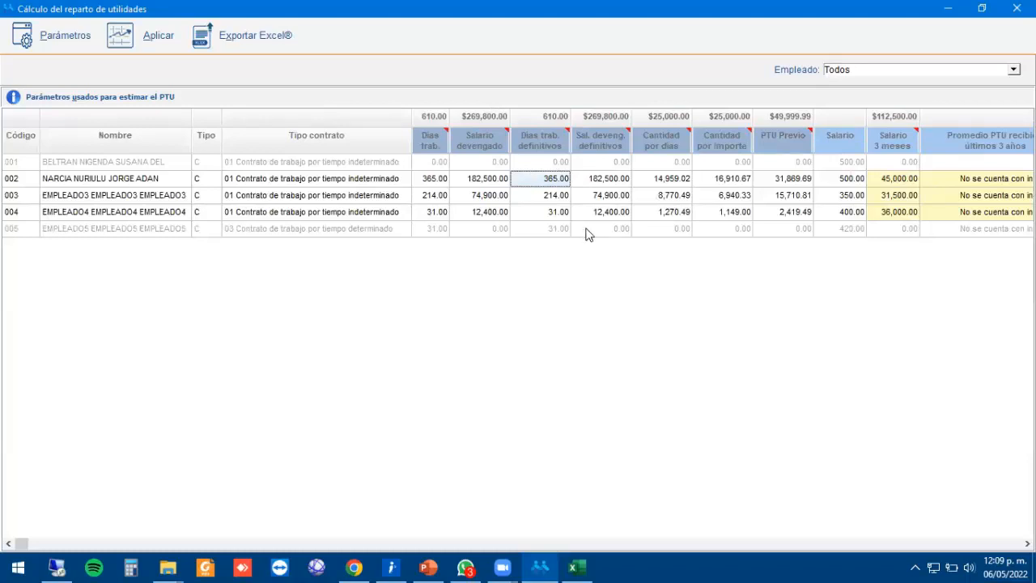
pyautogui.press('Right')
pyautogui.press('Right')
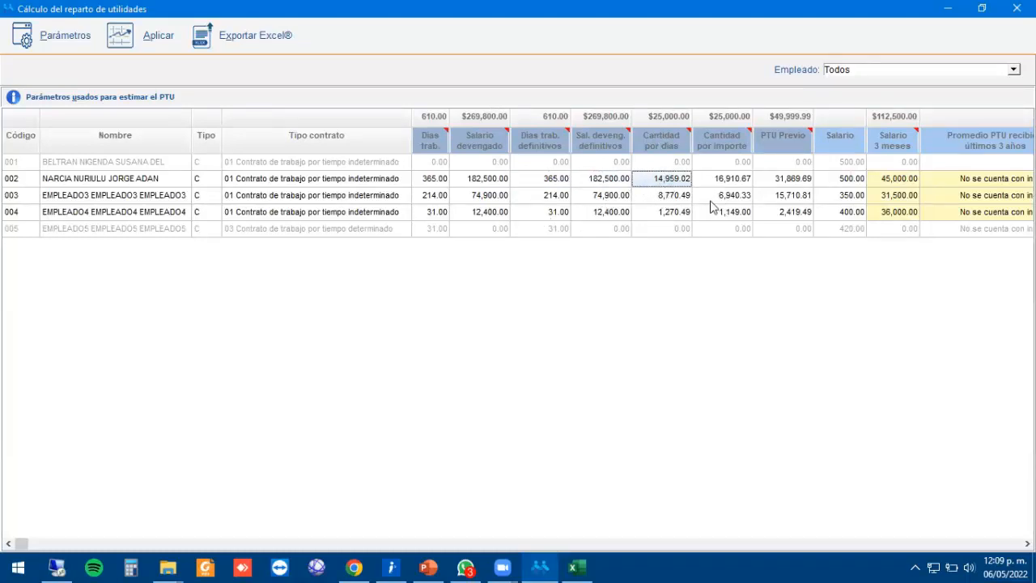
pyautogui.press('Right')
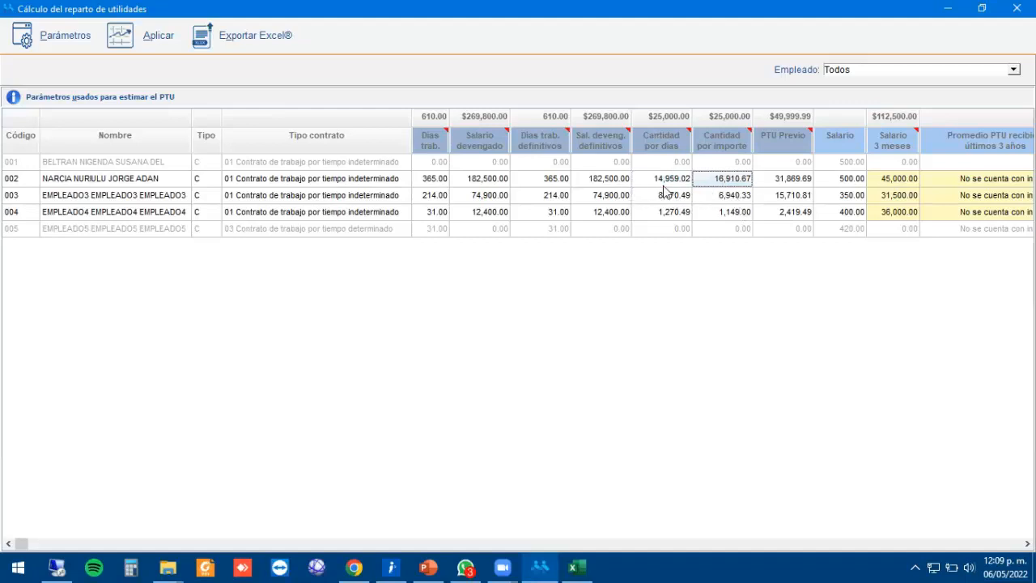
pyautogui.press('Left')
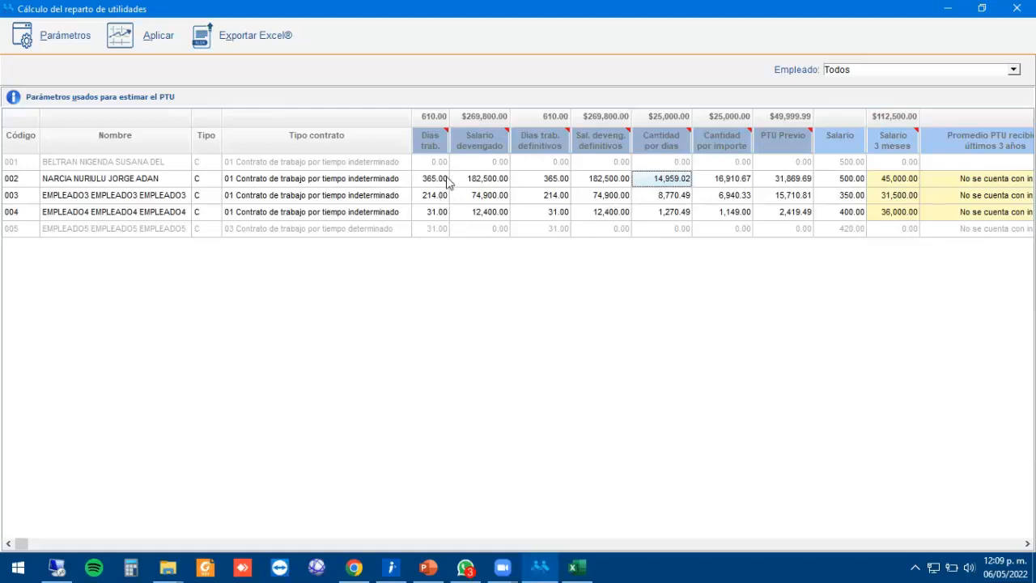
pyautogui.click(716, 178)
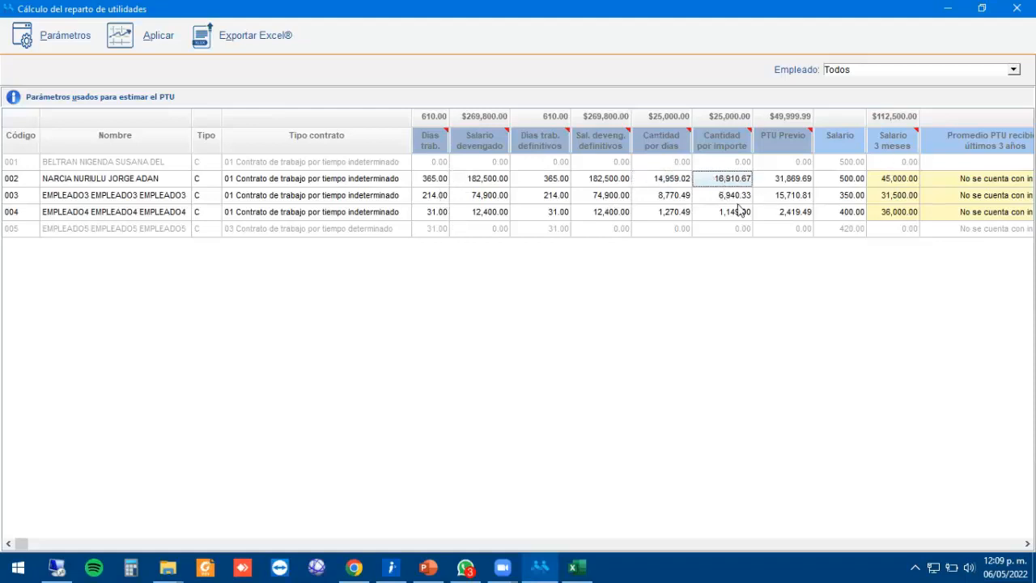
pyautogui.click(498, 191)
pyautogui.click(491, 181)
pyautogui.click(716, 183)
# Compare employee 002's PTU Previo 31,869.69, daily salary 500.00, three-month salary 45,000.00 and Tope PTU.
pyautogui.press('Right')
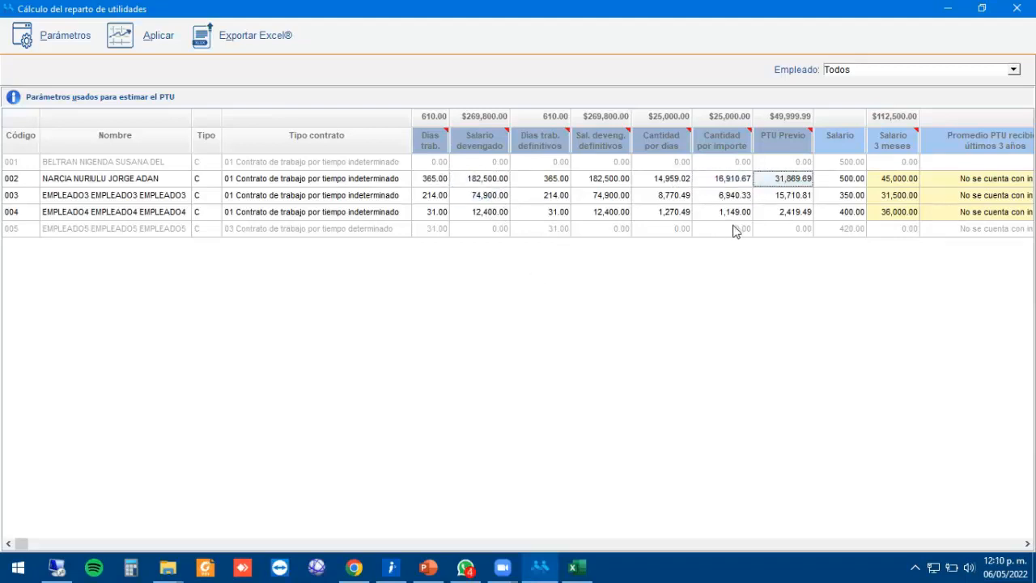
pyautogui.press('Right')
pyautogui.press('Left')
pyautogui.press('Right')
pyautogui.press('Right')
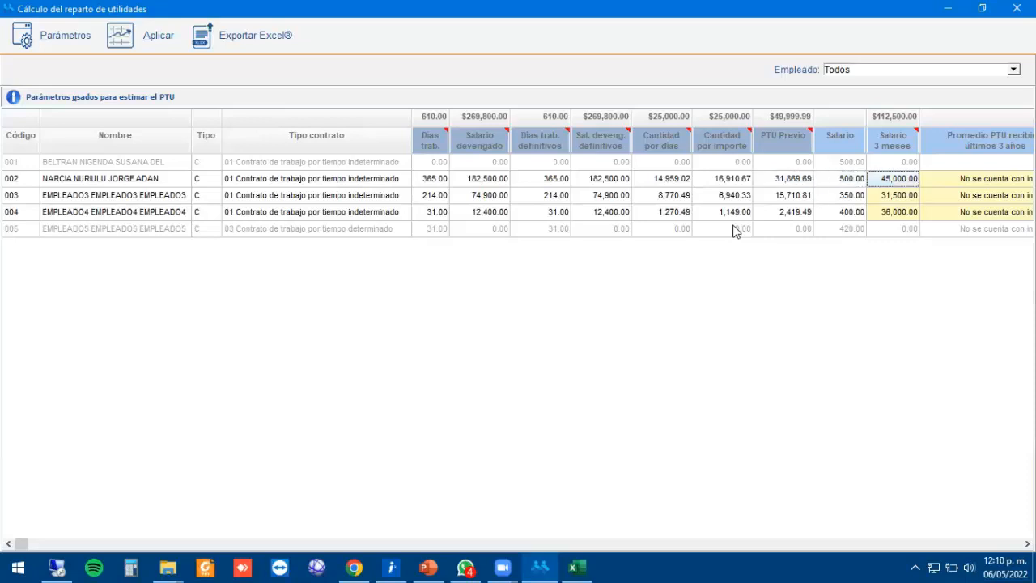
pyautogui.press('Left')
pyautogui.press('Left')
pyautogui.press('Right')
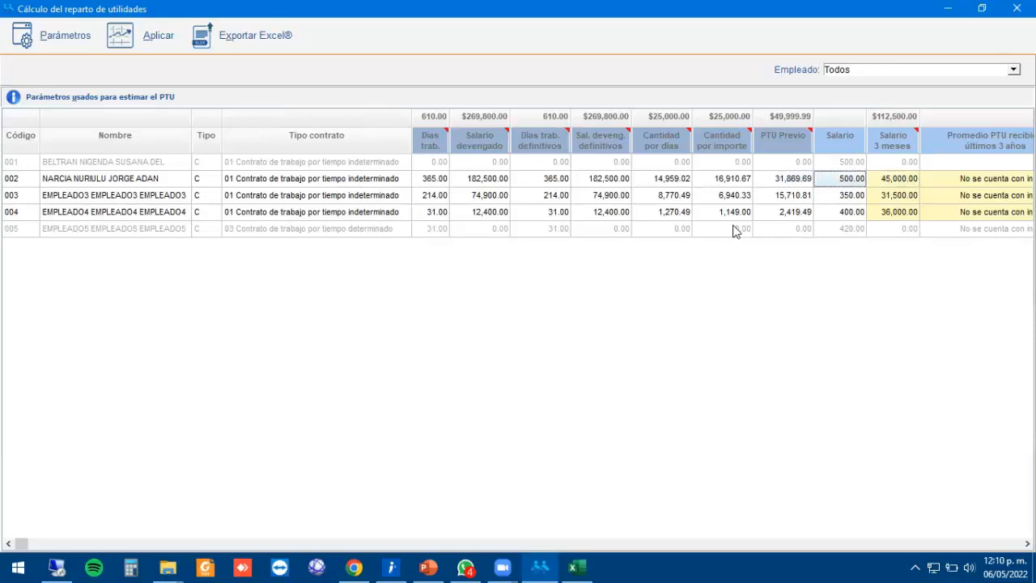
pyautogui.press('Left')
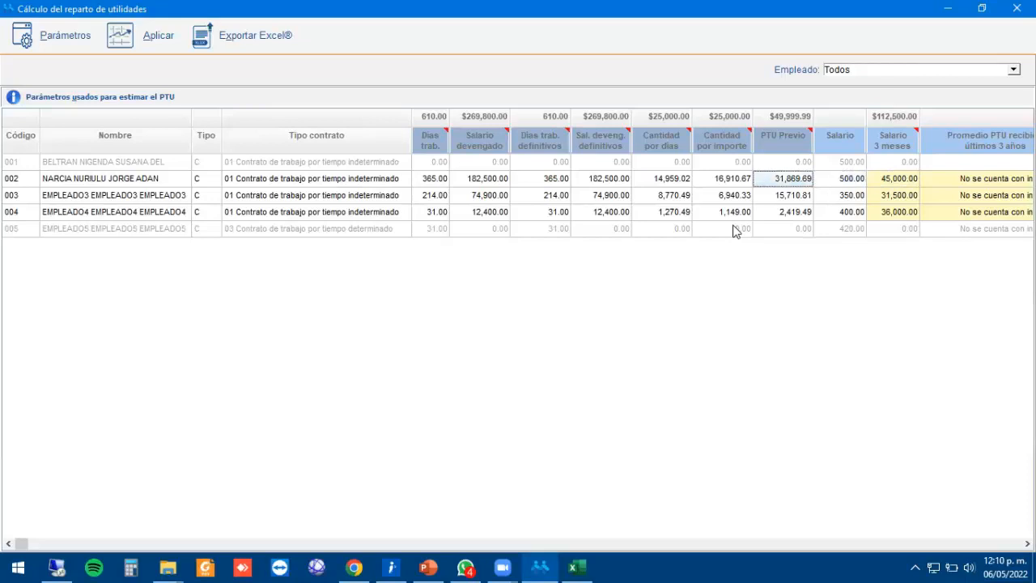
pyautogui.press('Right')
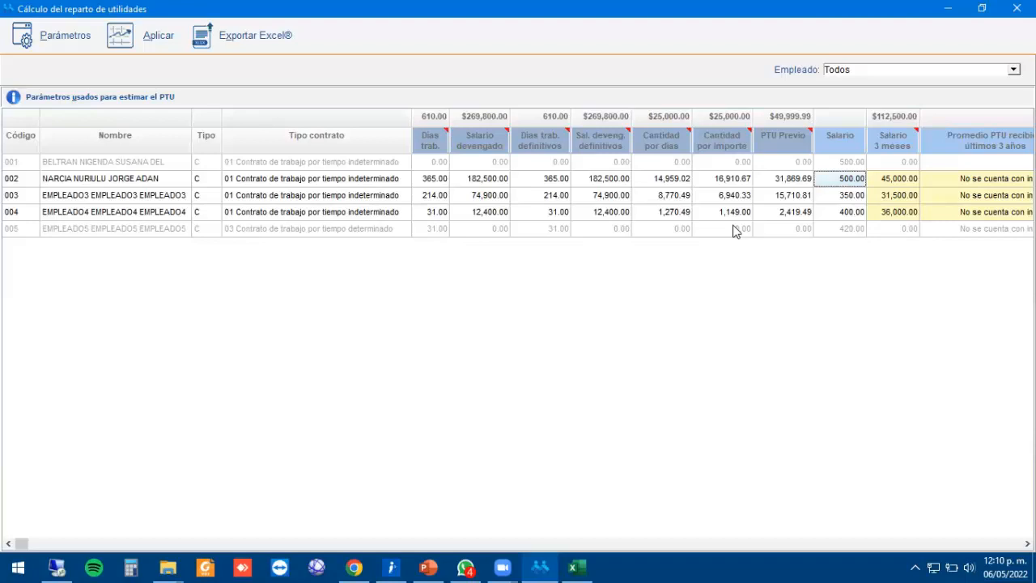
pyautogui.press('Right')
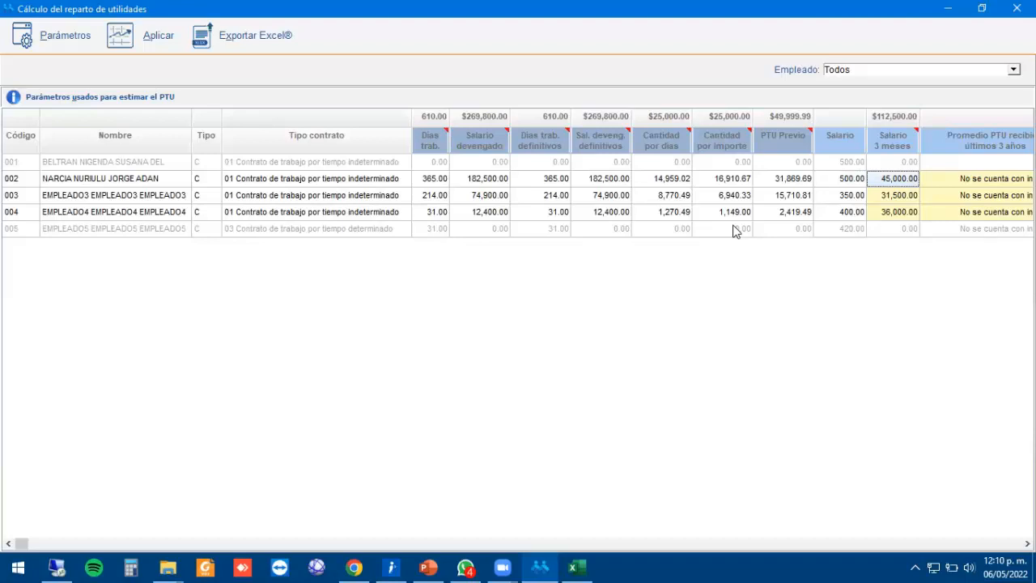
pyautogui.press('Left')
pyautogui.press('Right')
pyautogui.press('Left')
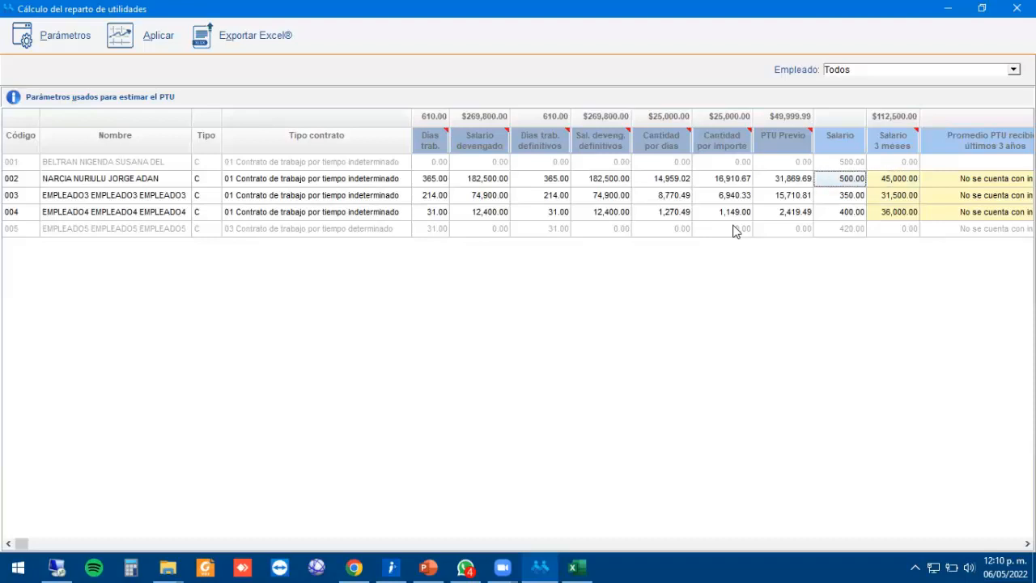
pyautogui.press('Right')
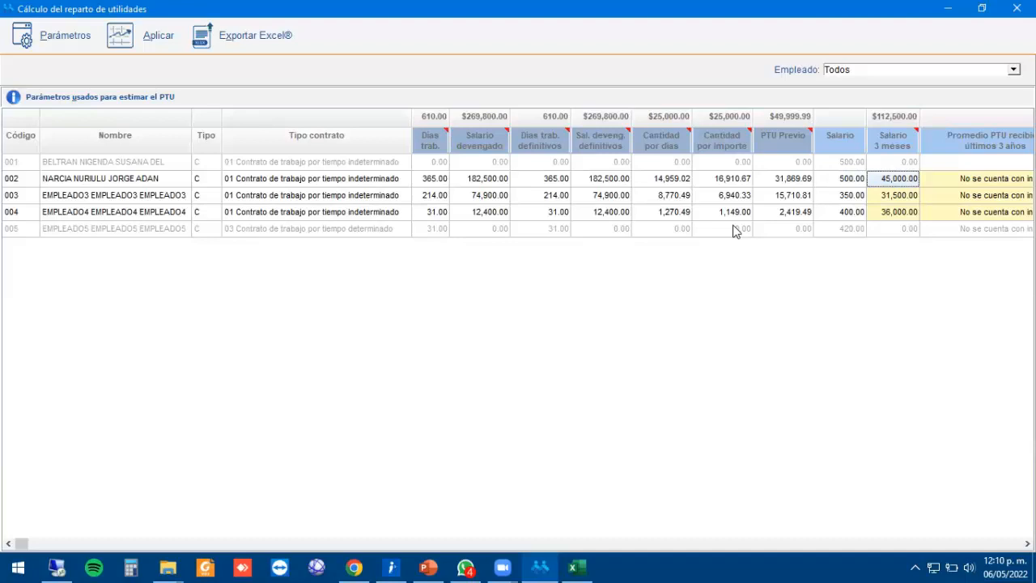
pyautogui.press('Left')
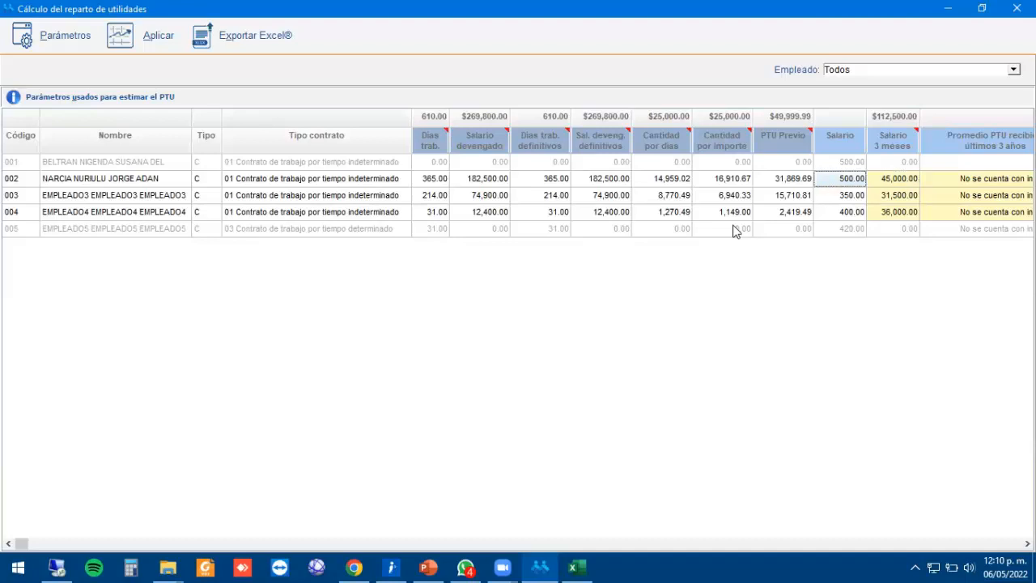
pyautogui.press('Right')
pyautogui.press('Right')
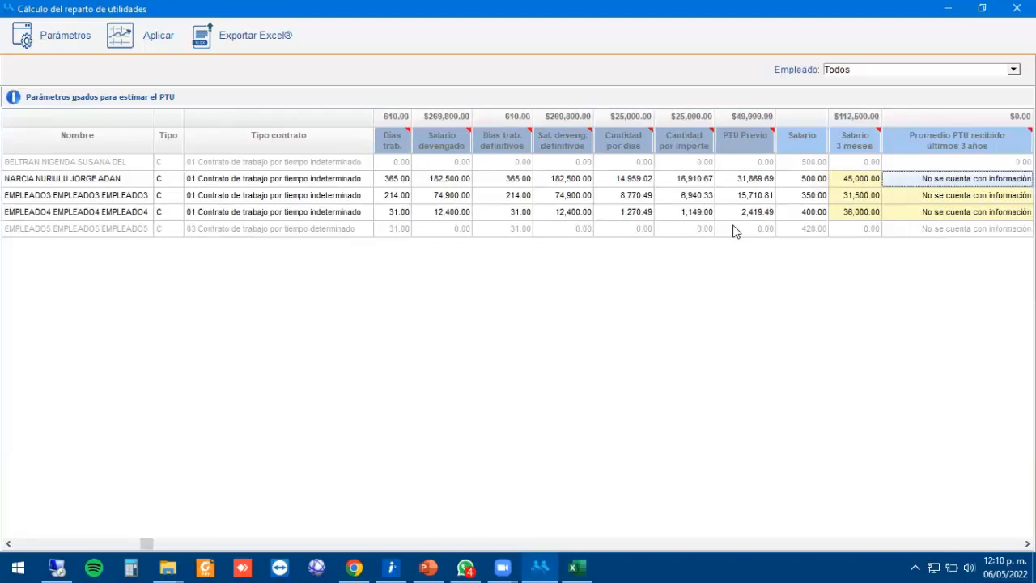
pyautogui.press('Right')
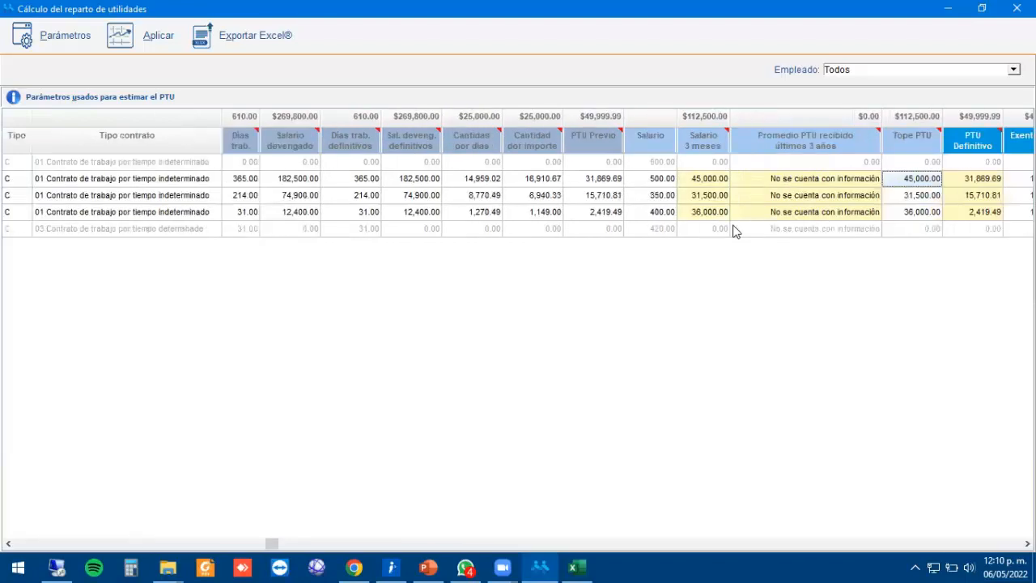
pyautogui.press('Left')
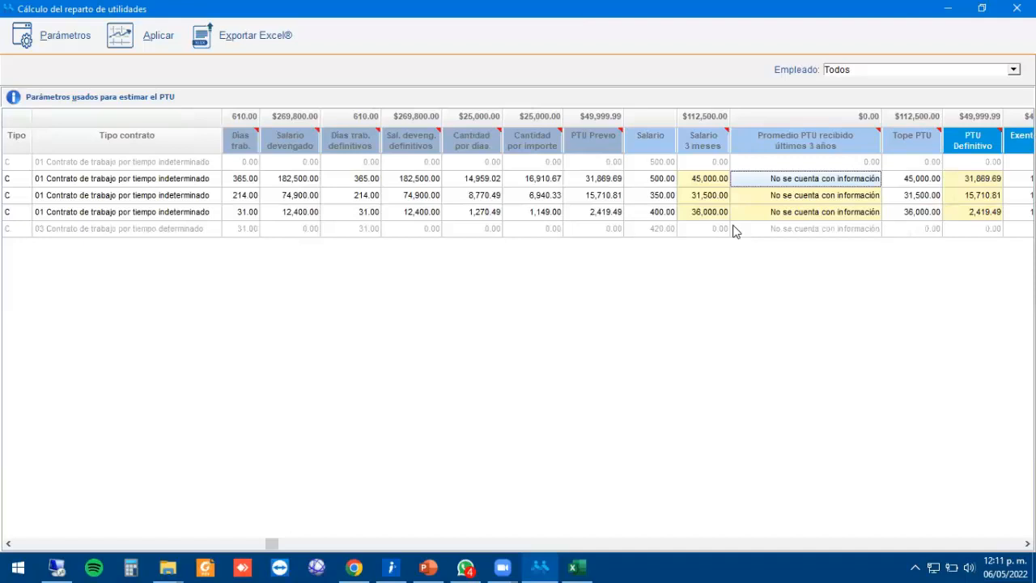
# Try a 48,000.00 three-year PTU average for the first employee, then reset it to 0.00.
pyautogui.write('4800')
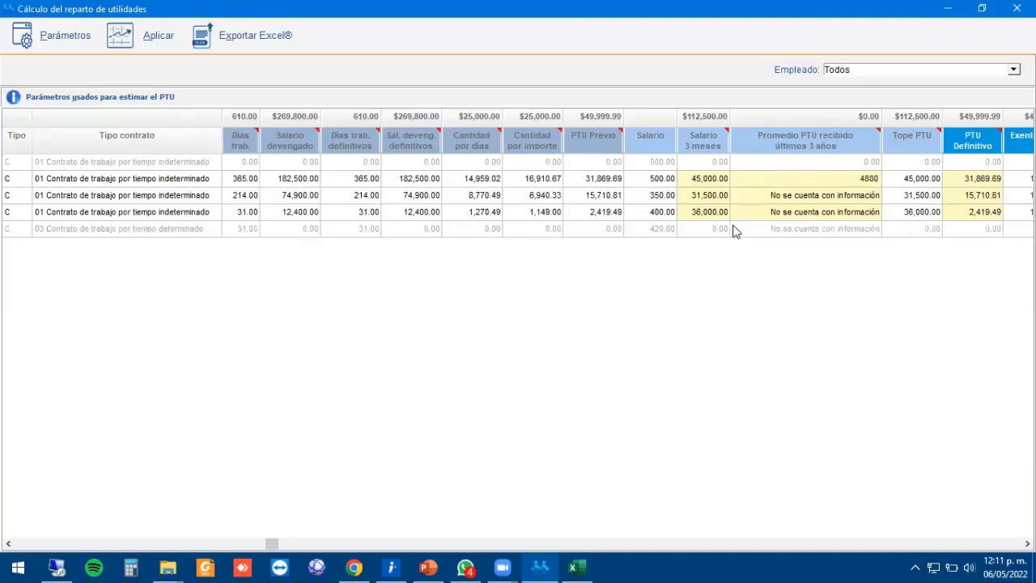
pyautogui.write('0')
pyautogui.press('Return')
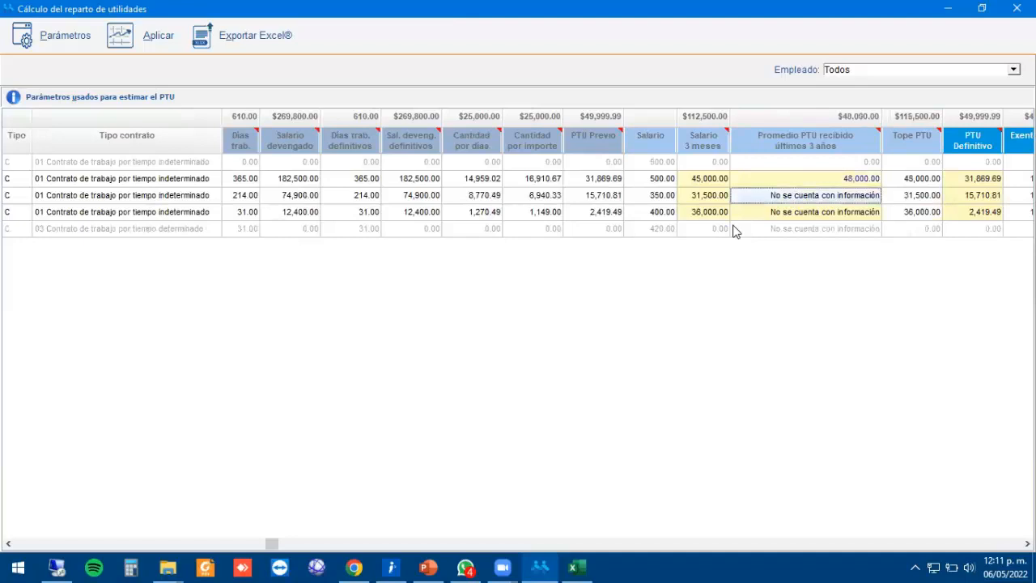
pyautogui.press('Up')
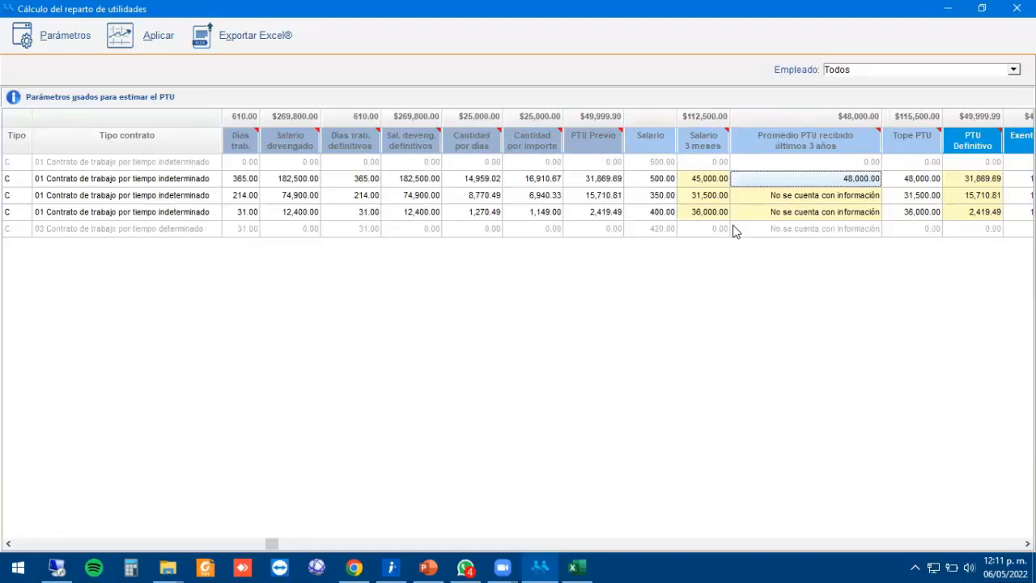
pyautogui.write('0')
pyautogui.press('Return')
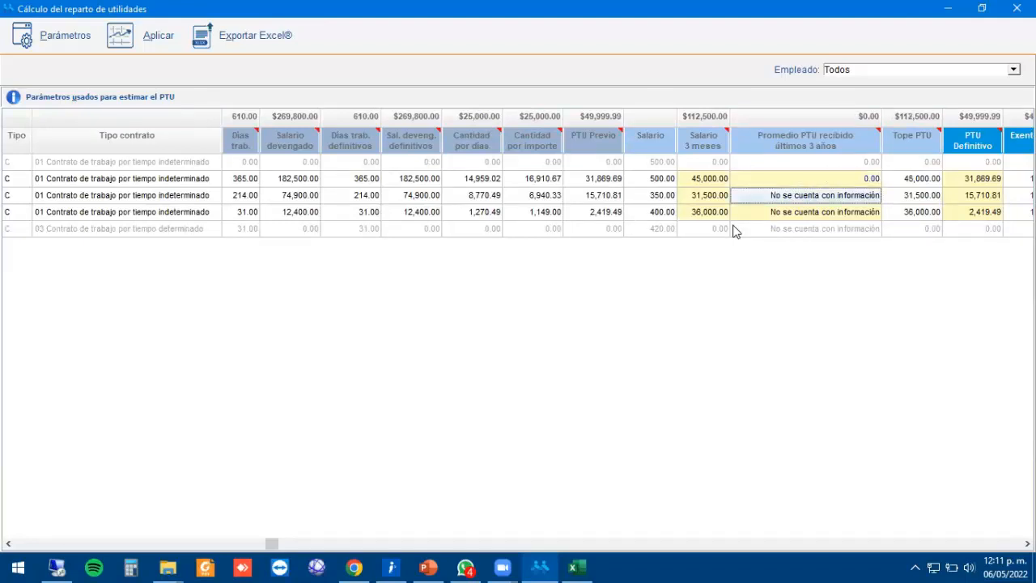
pyautogui.press('Up')
pyautogui.press('Right')
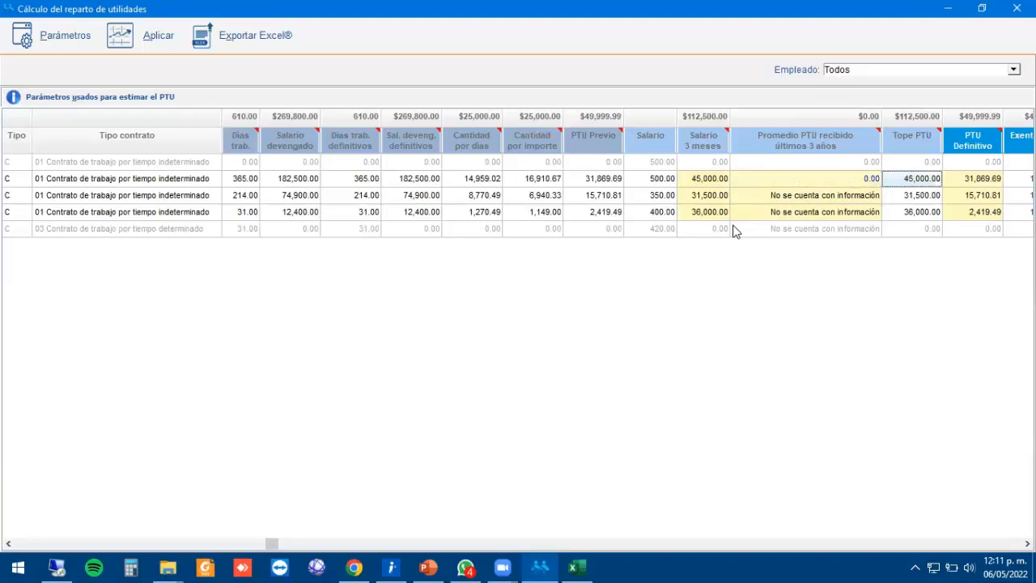
# Enter 46,500.00 as the first employee's three-year PTU average.
pyautogui.click(854, 178)
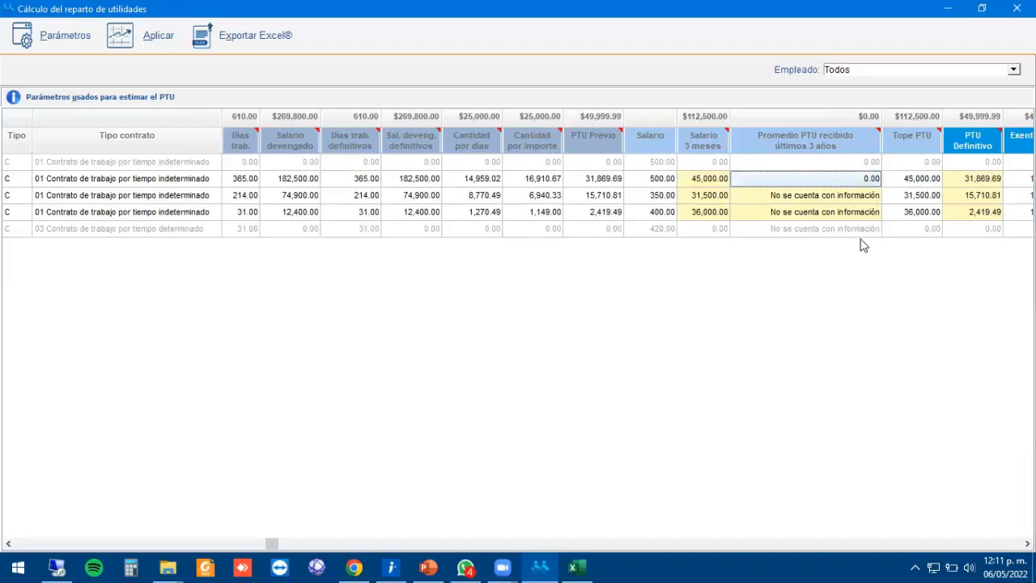
pyautogui.write('46,50')
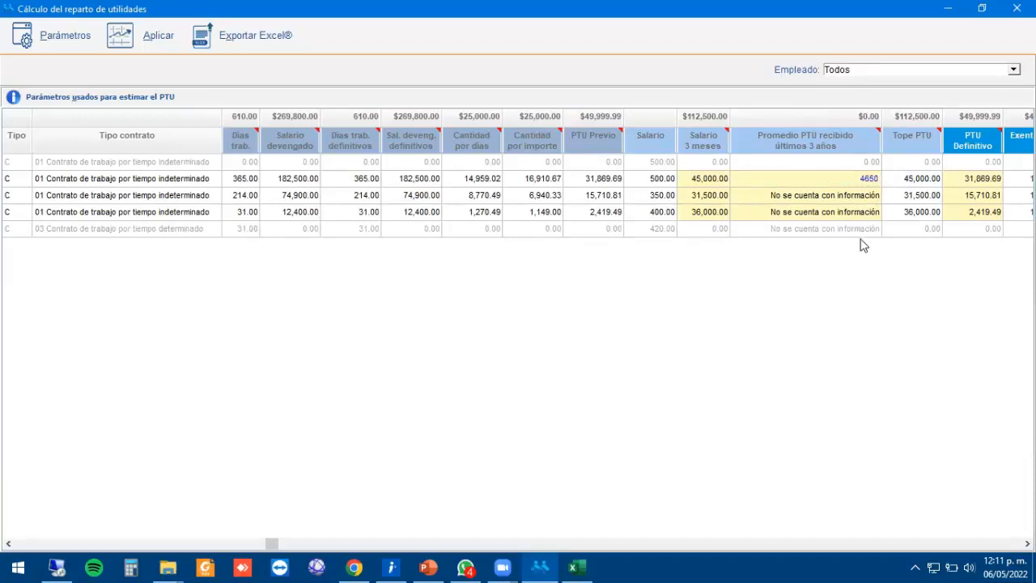
pyautogui.write('0')
pyautogui.press('Return')
pyautogui.press('Up')
pyautogui.press('Right')
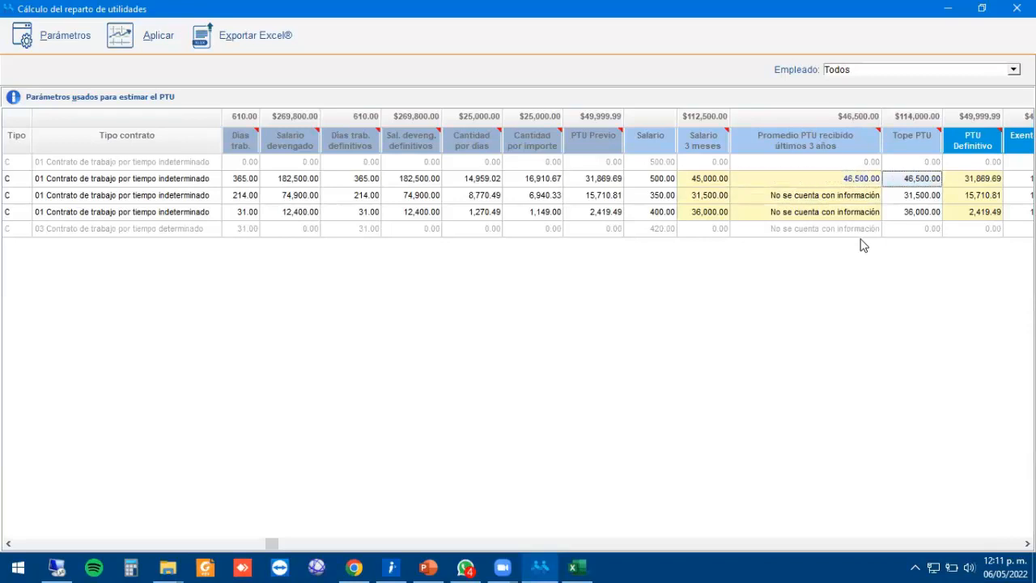
# Compare the average with three-month salary, confirming Tope PTU 46,500.00 and PTU Definitivo 31,869.69.
pyautogui.press('Left')
pyautogui.press('Right')
pyautogui.press('Right')
pyautogui.press('Left')
pyautogui.press('Left')
pyautogui.press('Left')
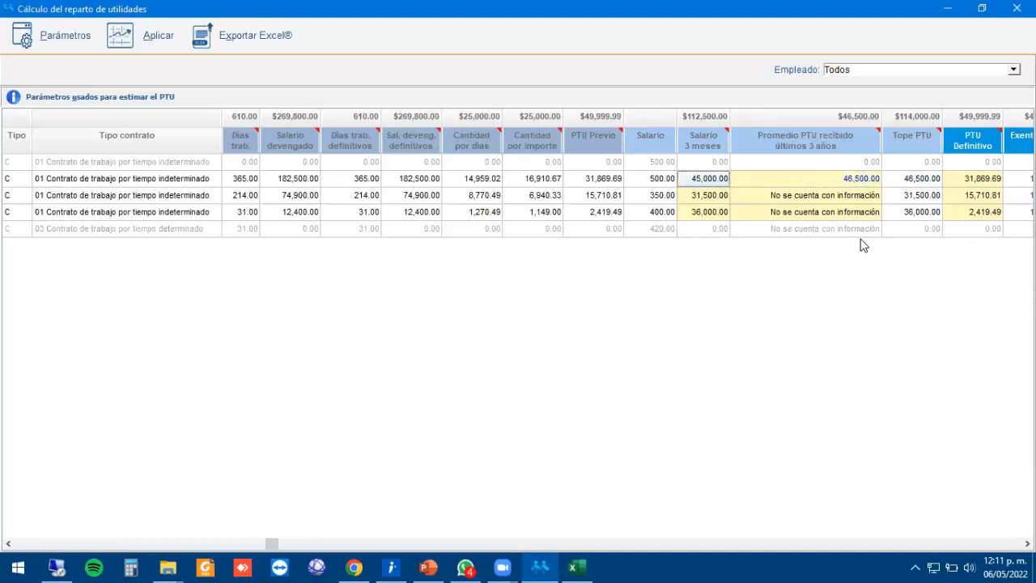
pyautogui.press('Right')
pyautogui.press('Right')
pyautogui.press('Left')
pyautogui.press('Left')
pyautogui.press('Right')
pyautogui.press('Left')
pyautogui.press('Right')
pyautogui.press('Left')
pyautogui.press('Right')
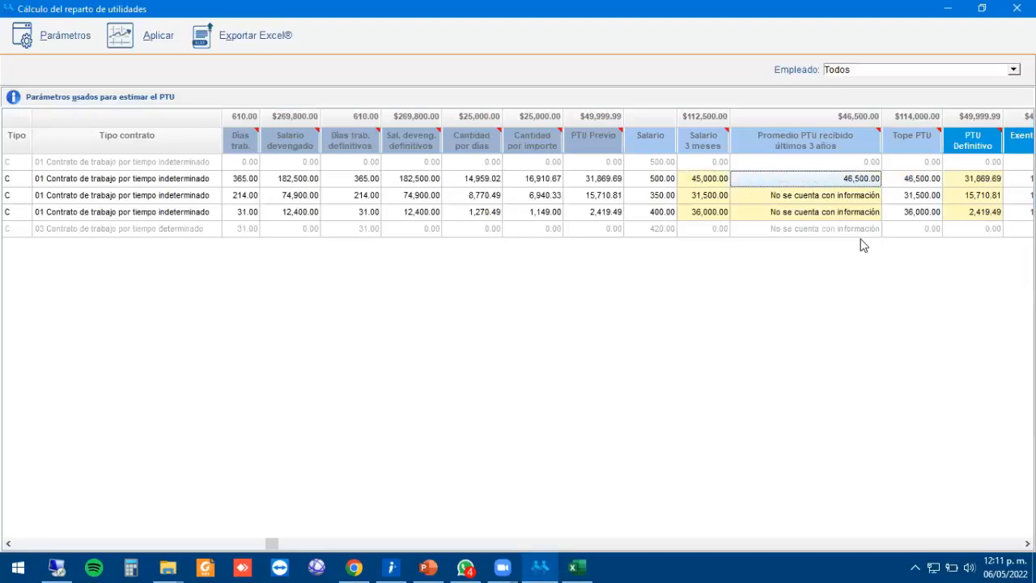
pyautogui.press('Left')
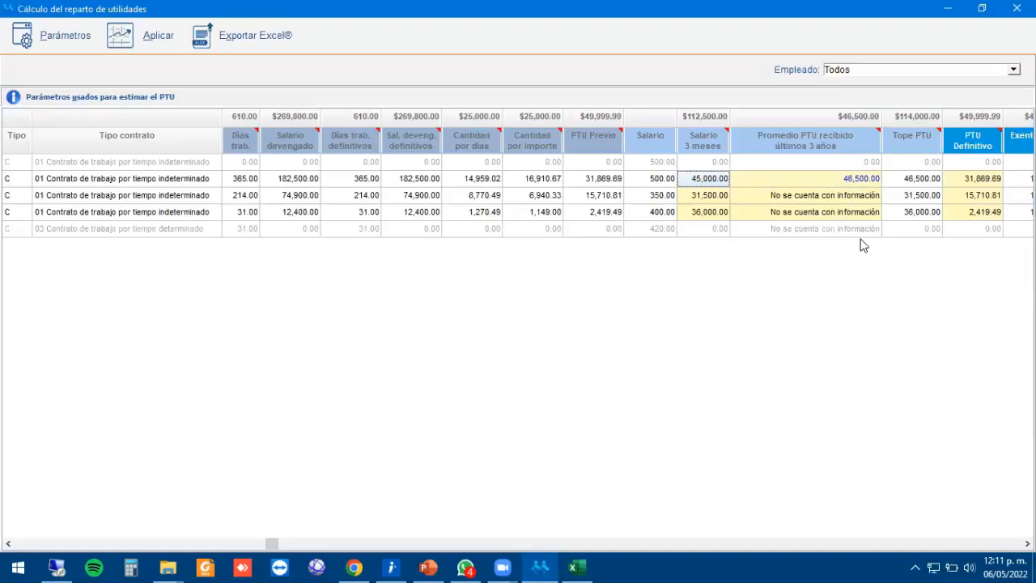
pyautogui.press('Right')
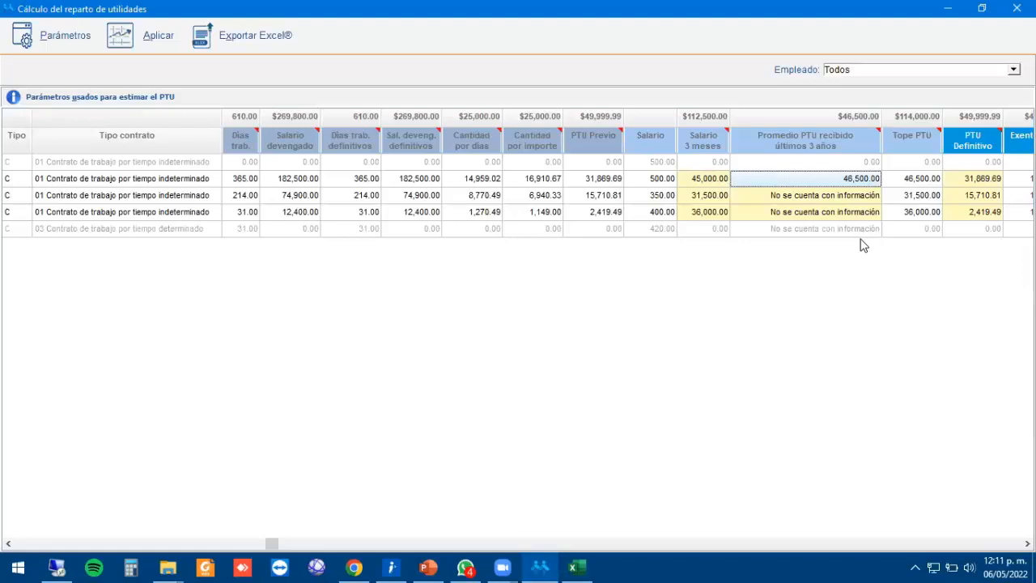
pyautogui.press('Right')
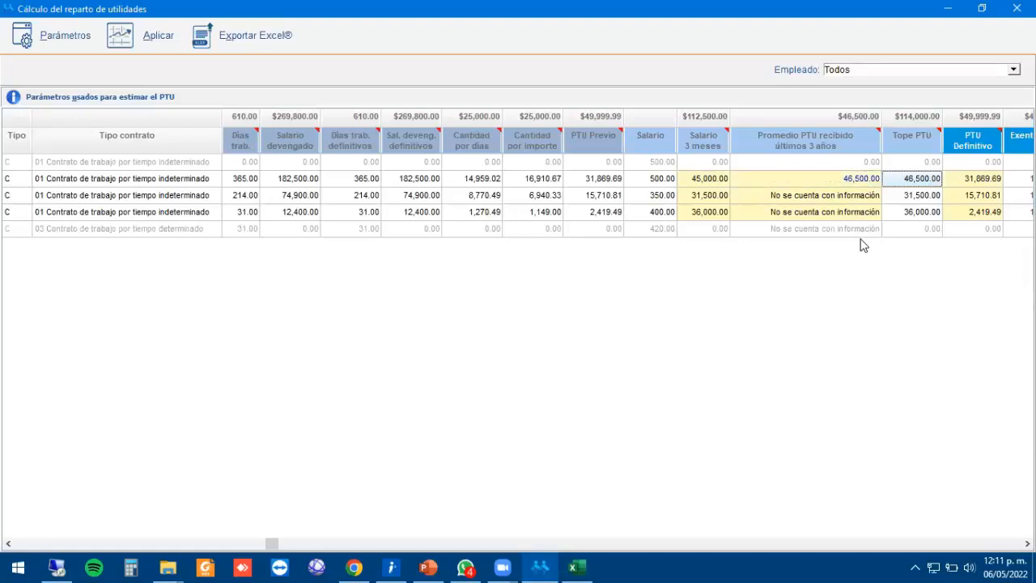
pyautogui.press('Right')
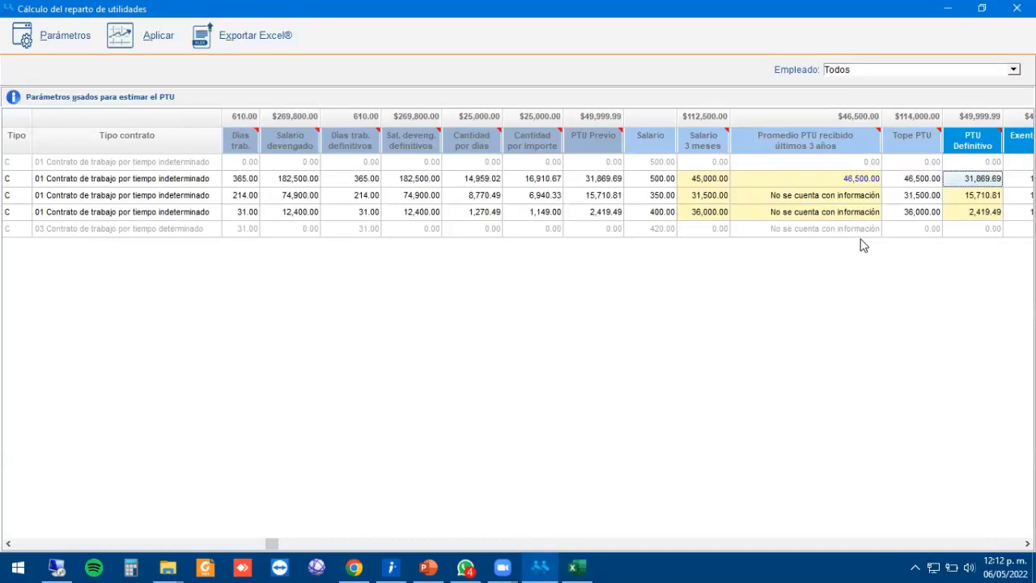
# Review the PTU Previo, Exento PTU, Gravado PTU and Motivo columns.
pyautogui.press('Left')
pyautogui.press('Left')
pyautogui.press('Left')
pyautogui.press('Left')
pyautogui.press('Left')
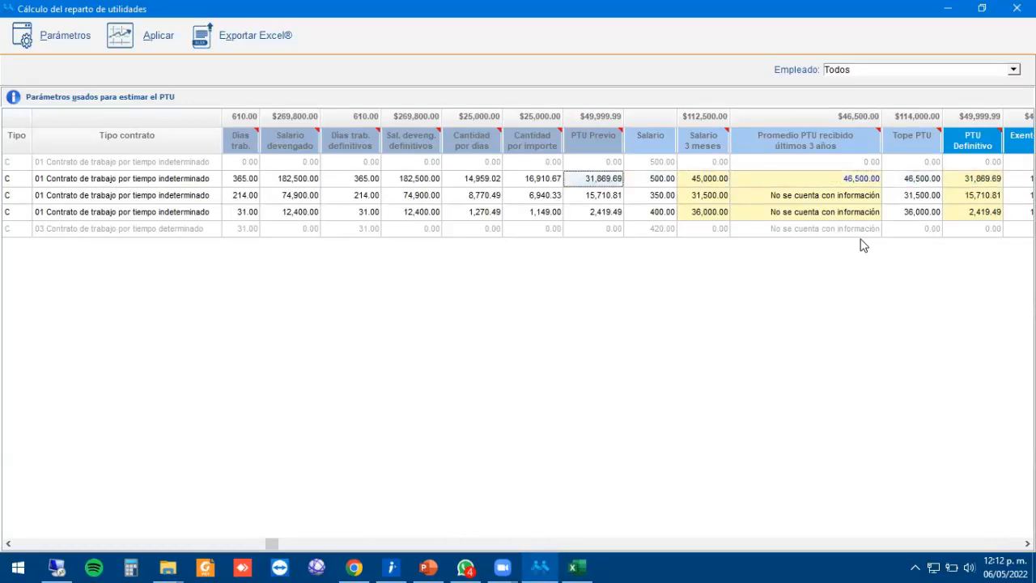
pyautogui.press('Left')
pyautogui.press('Right')
pyautogui.press('Right')
pyautogui.press('Right')
pyautogui.press('Right')
pyautogui.press('Right')
pyautogui.press('Right')
pyautogui.press('Right')
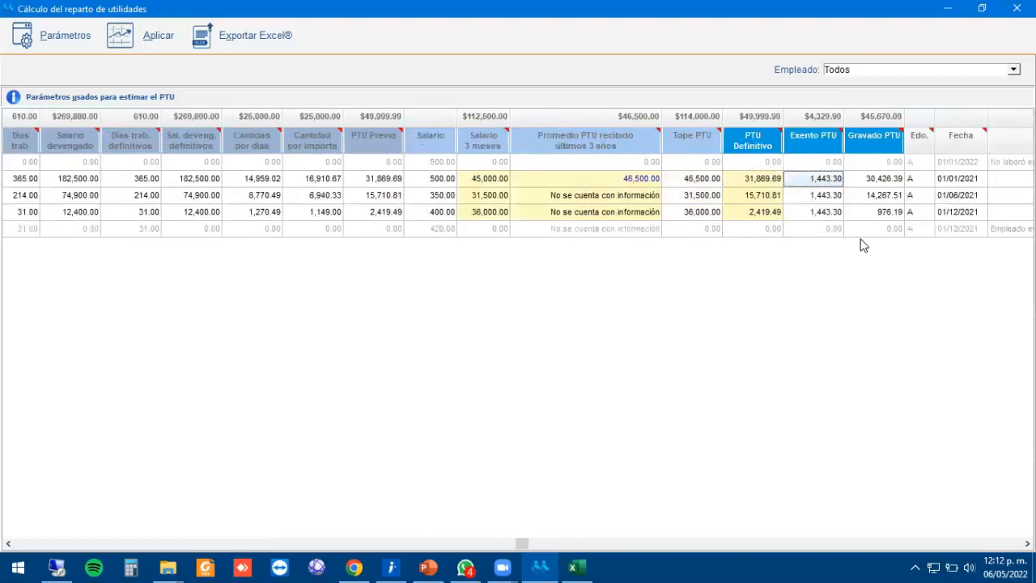
pyautogui.press('Right')
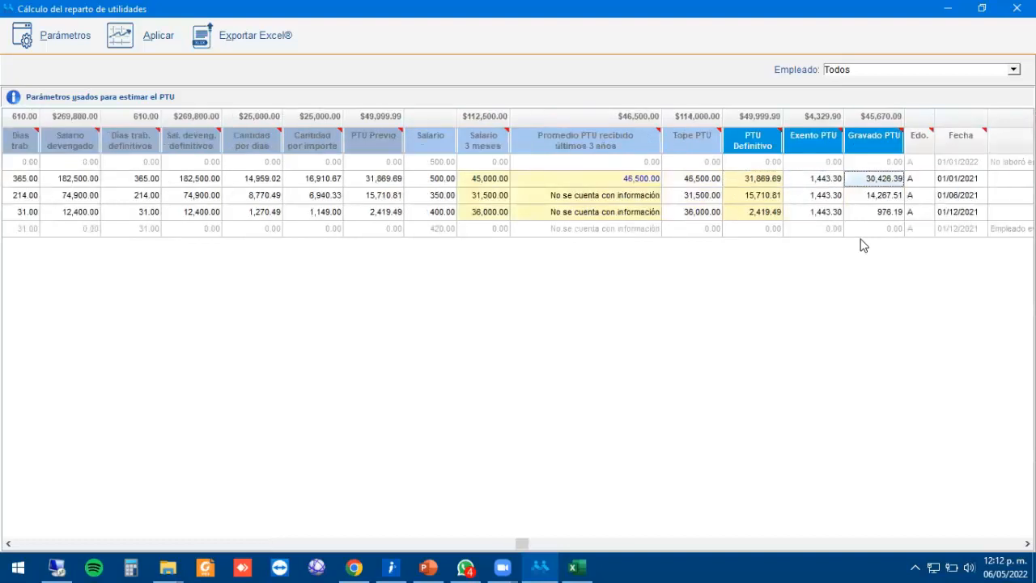
pyautogui.press('Right')
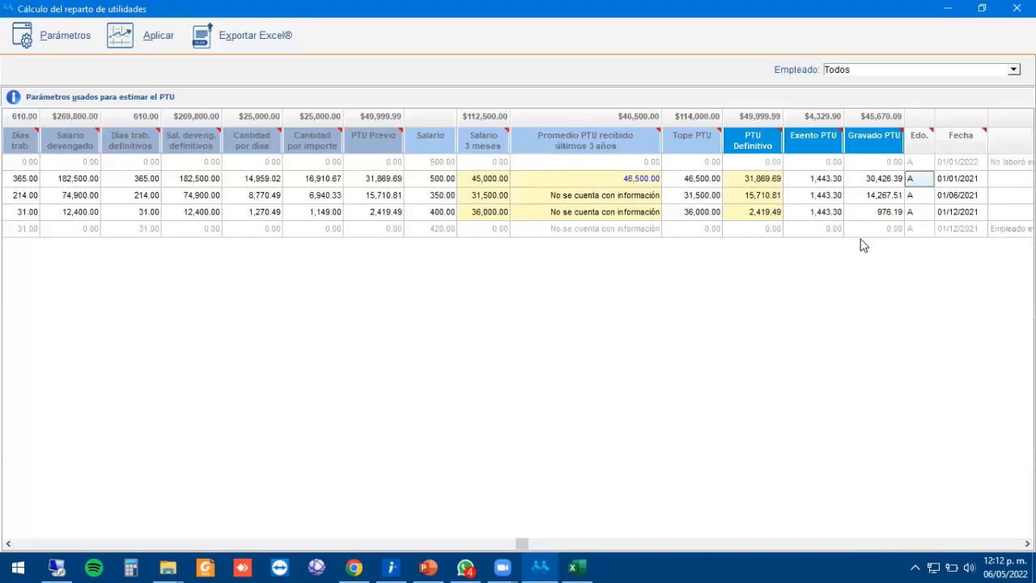
pyautogui.press('Right')
pyautogui.press('Right')
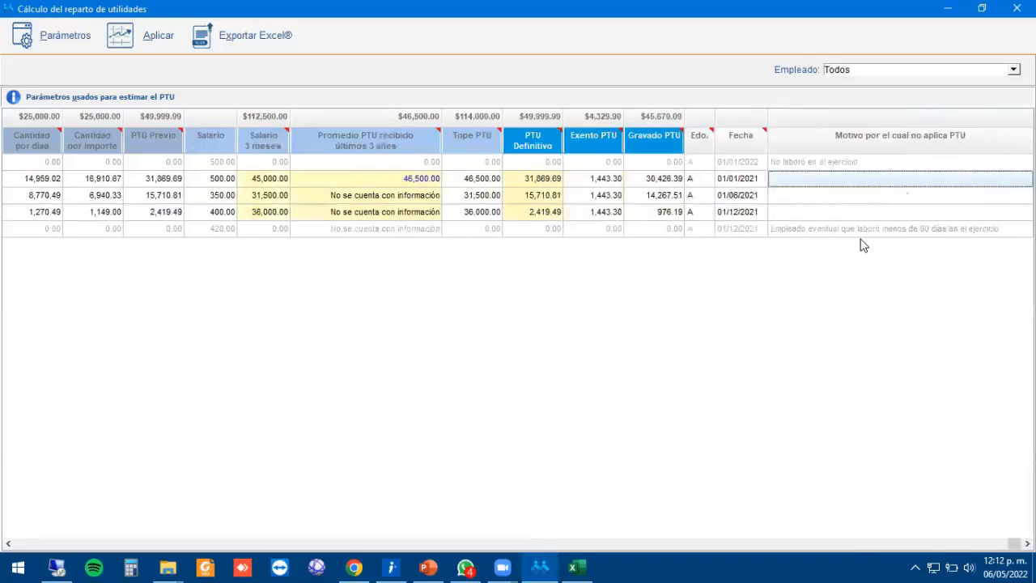
# Export the PTU calculation to Excel and save the workbook.
pyautogui.press('Left')
pyautogui.press('Left')
pyautogui.press('Left')
pyautogui.press('Left')
pyautogui.press('Left')
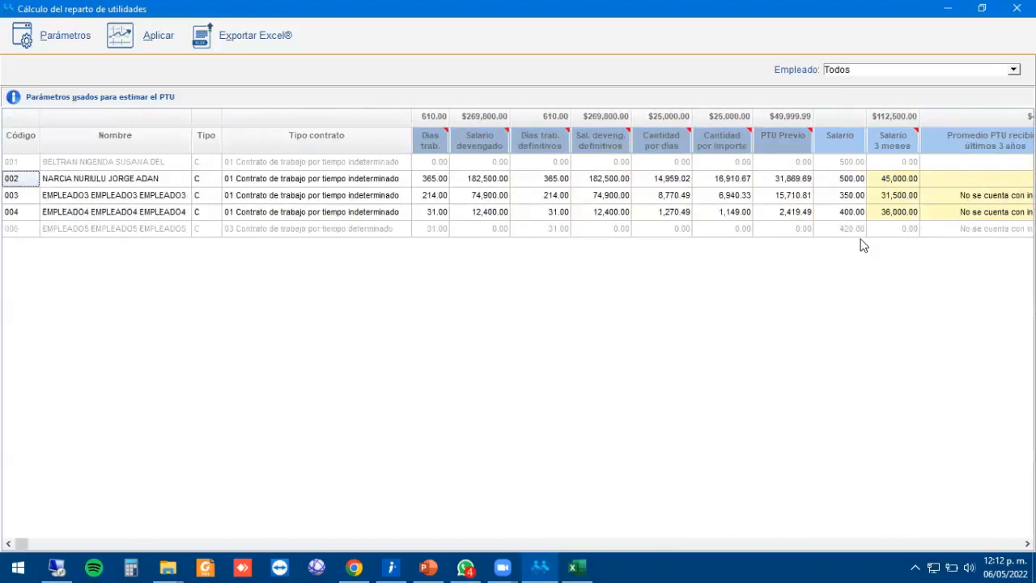
pyautogui.press('Right')
pyautogui.press('Right')
pyautogui.press('Right')
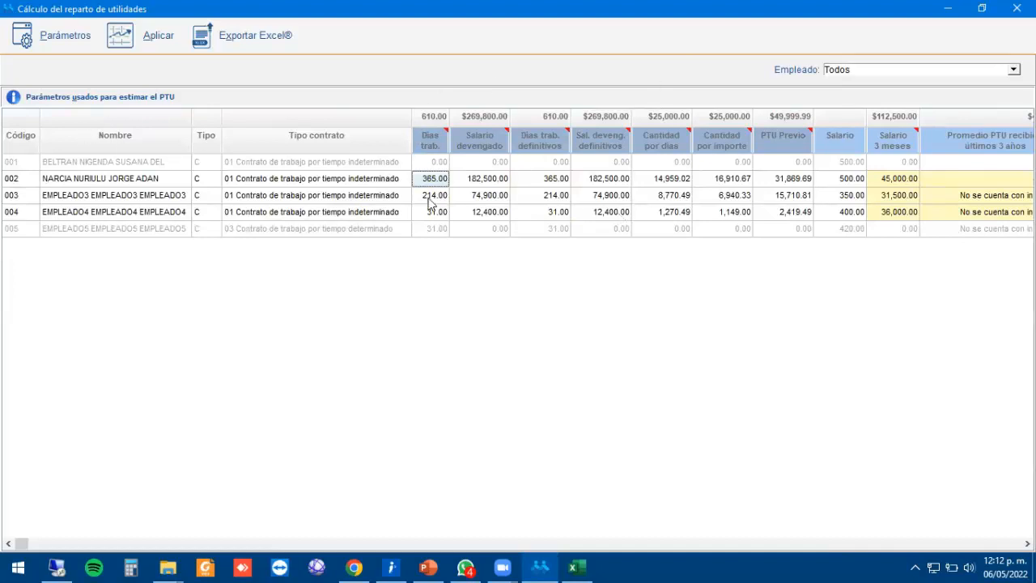
pyautogui.click(255, 44)
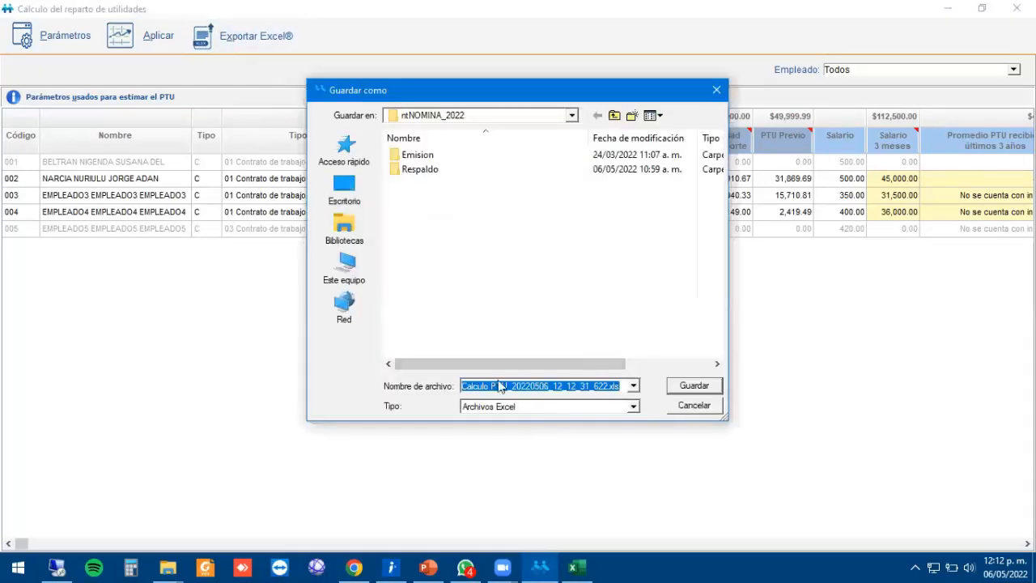
pyautogui.click(693, 387)
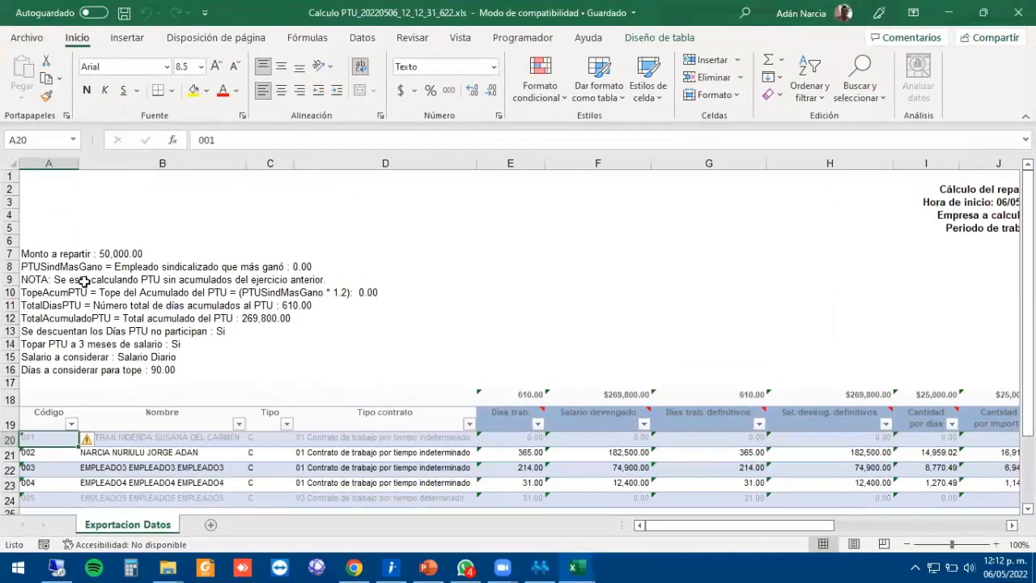
# Look over the exported calculation parameters in the Calculo PTU workbook, then leave Excel.
pyautogui.press('Up')
pyautogui.press('Up')
pyautogui.press('Up')
pyautogui.press('Up')
pyautogui.press('Up')
pyautogui.press('Up')
pyautogui.press('Up')
pyautogui.press('Up')
pyautogui.press('Up')
pyautogui.press('Up')
pyautogui.press('Up')
pyautogui.press('Up')
pyautogui.press('Up')
pyautogui.press('Down')
pyautogui.press('Down')
pyautogui.press('Down')
pyautogui.press('Down')
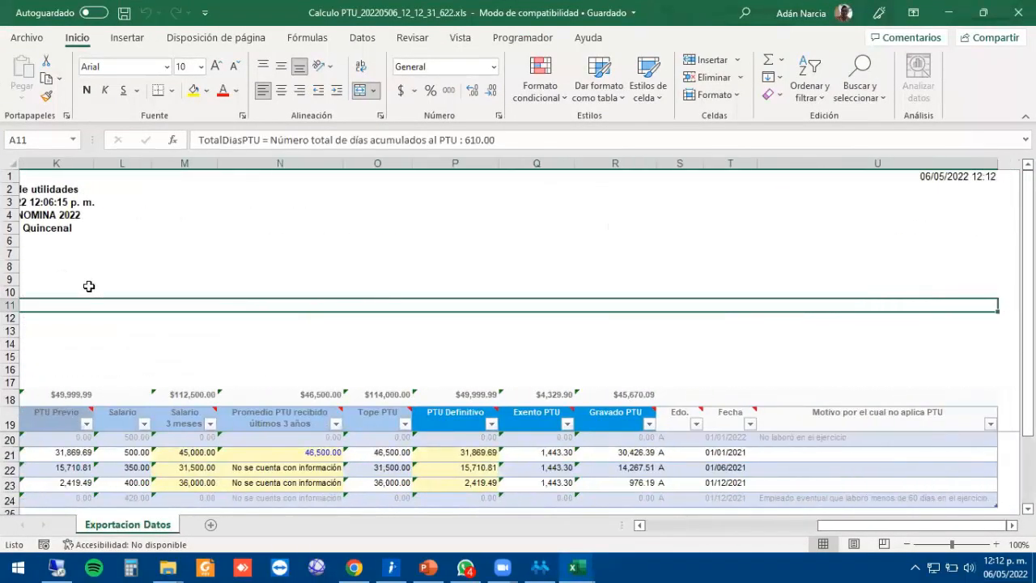
pyautogui.press('Down')
pyautogui.press('Down')
pyautogui.press('Down')
pyautogui.press('Down')
pyautogui.click(1018, 12)
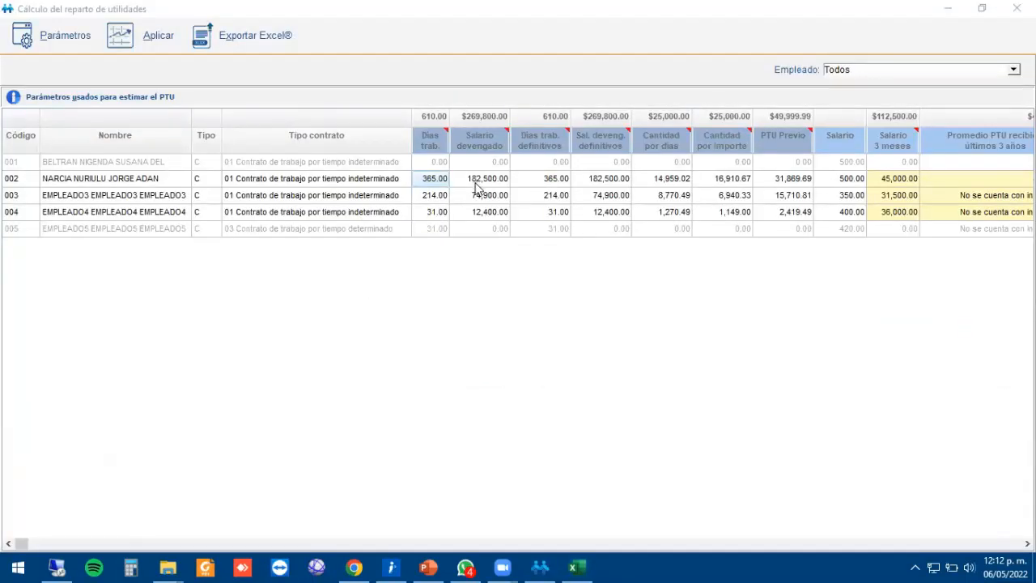
# Expand the PTU estimation parameters, showing 50,000.00 to distribute and 90.00 cap days.
pyautogui.click(479, 194)
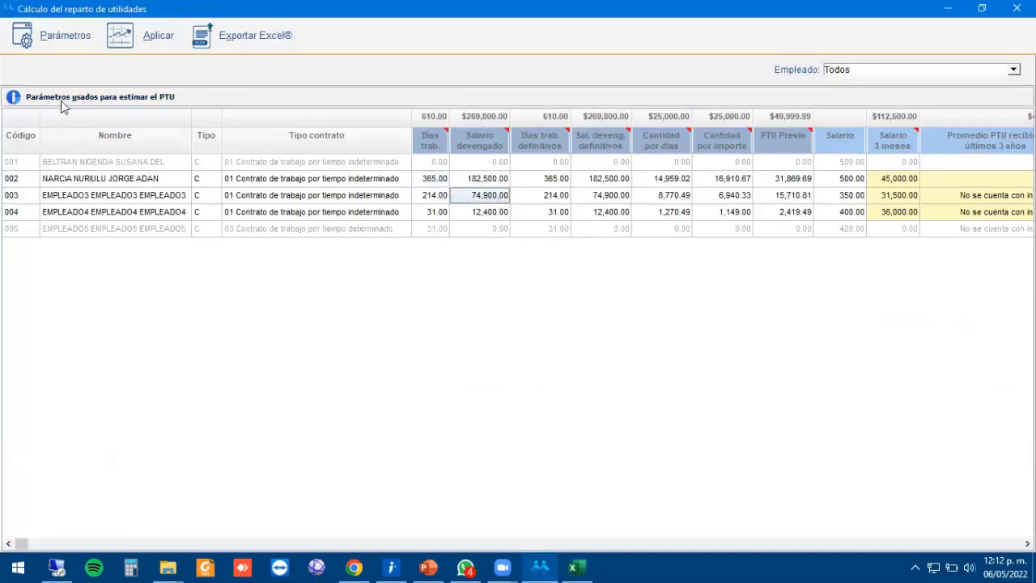
pyautogui.click(99, 101)
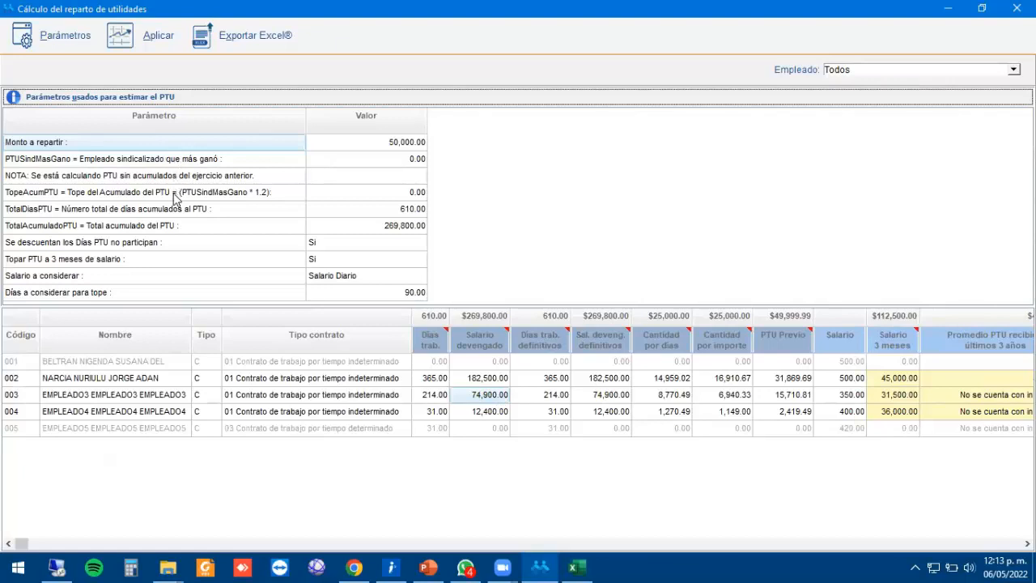
pyautogui.click(266, 291)
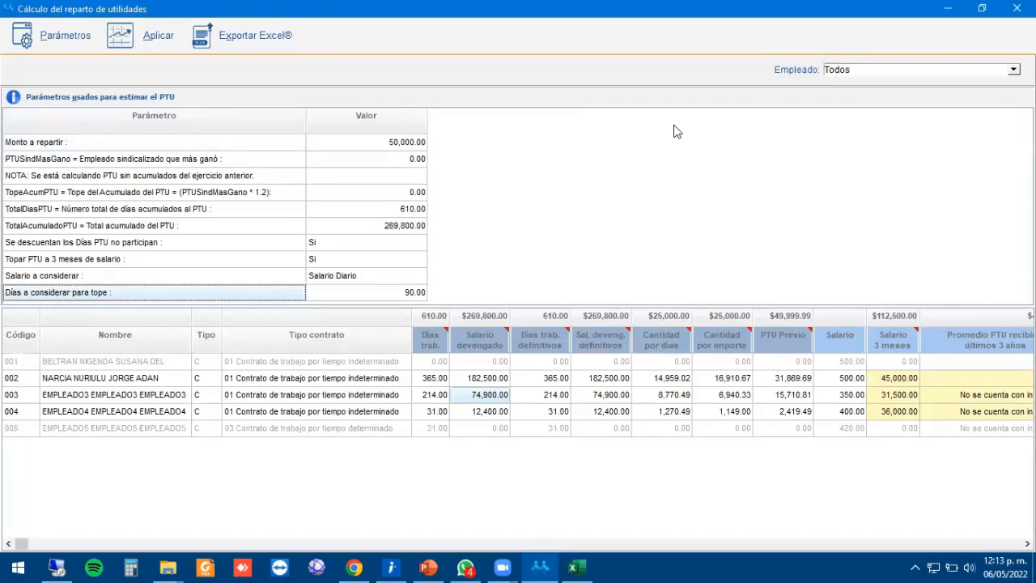
# Close the PTU calculation and save employee 001's record with Cálculo PTU unchecked.
pyautogui.click(996, 7)
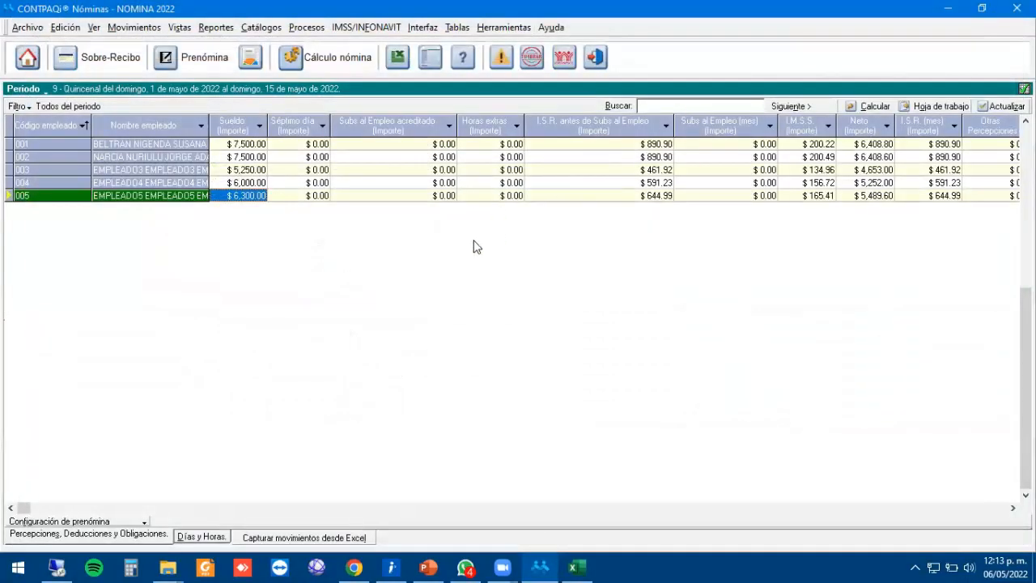
pyautogui.click(261, 28)
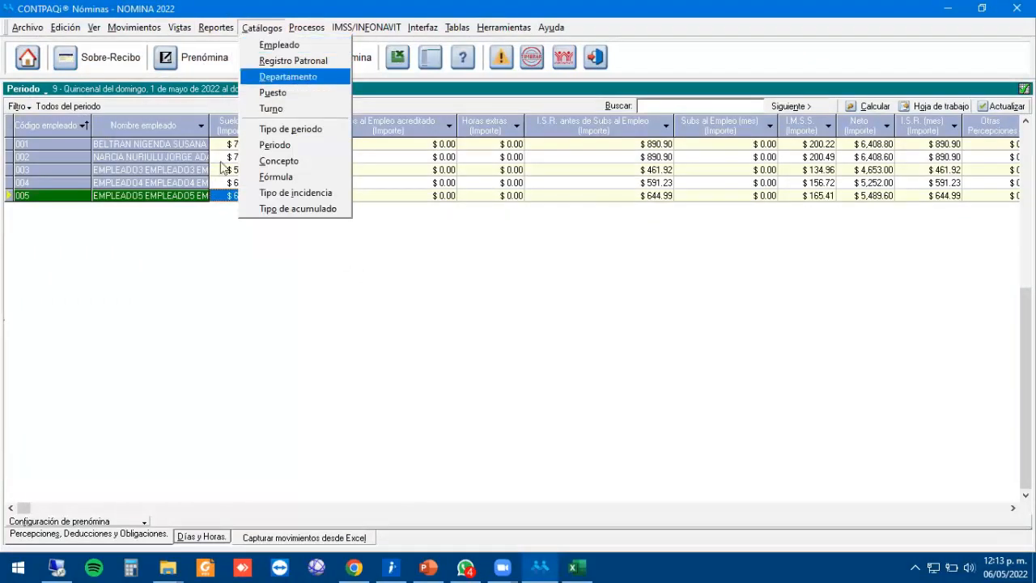
pyautogui.click(345, 45)
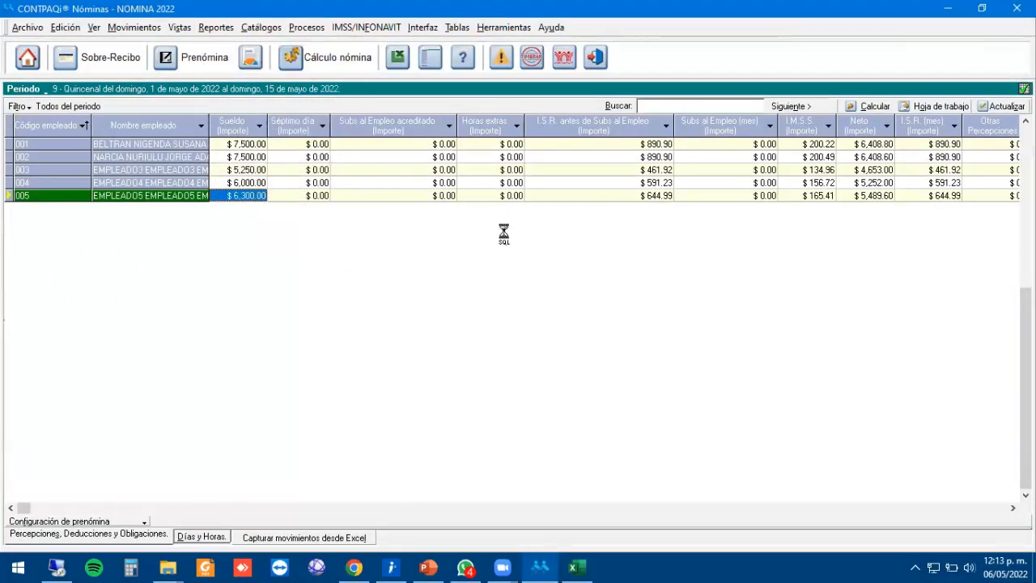
pyautogui.click(333, 152)
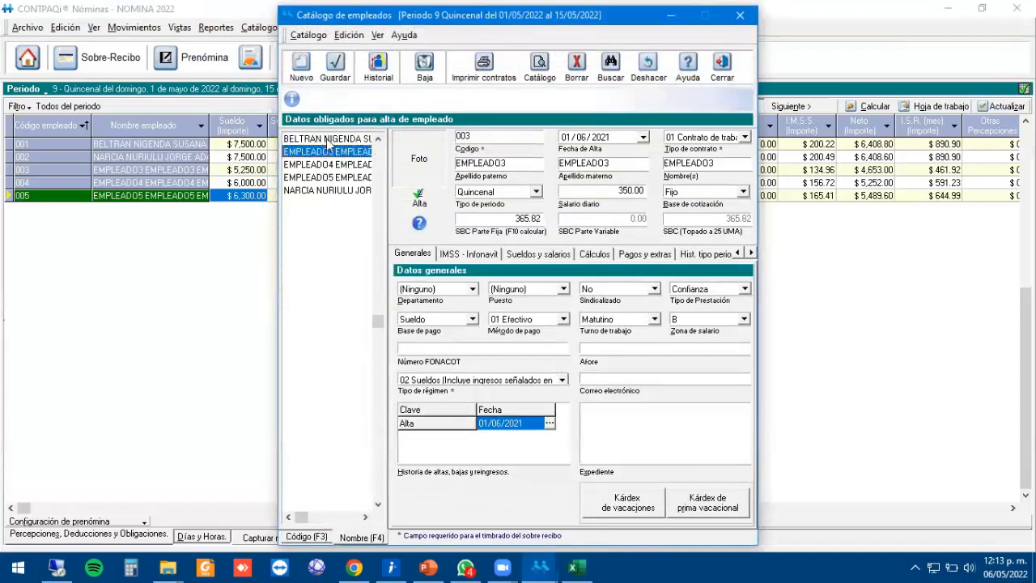
pyautogui.click(329, 139)
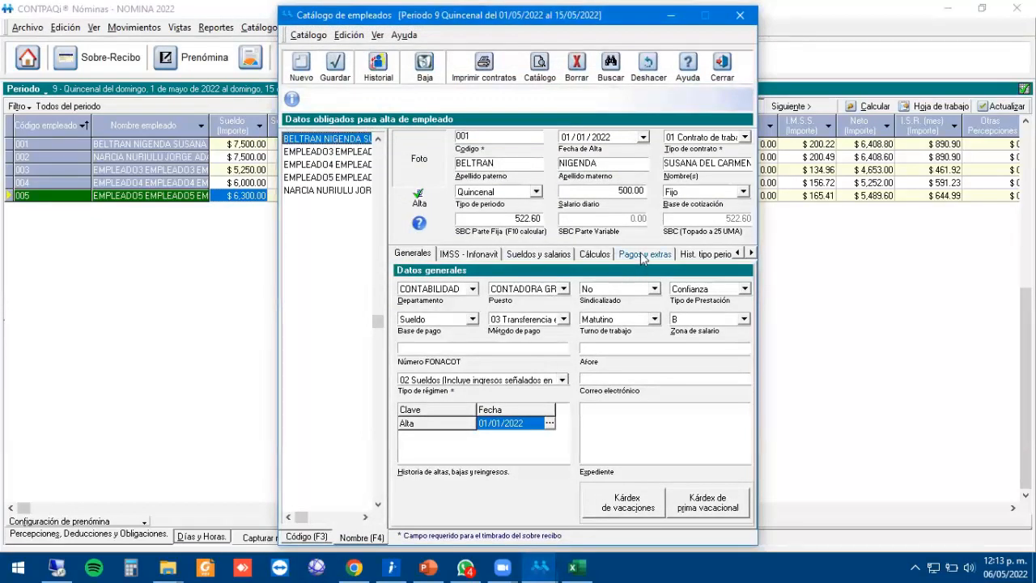
pyautogui.click(589, 255)
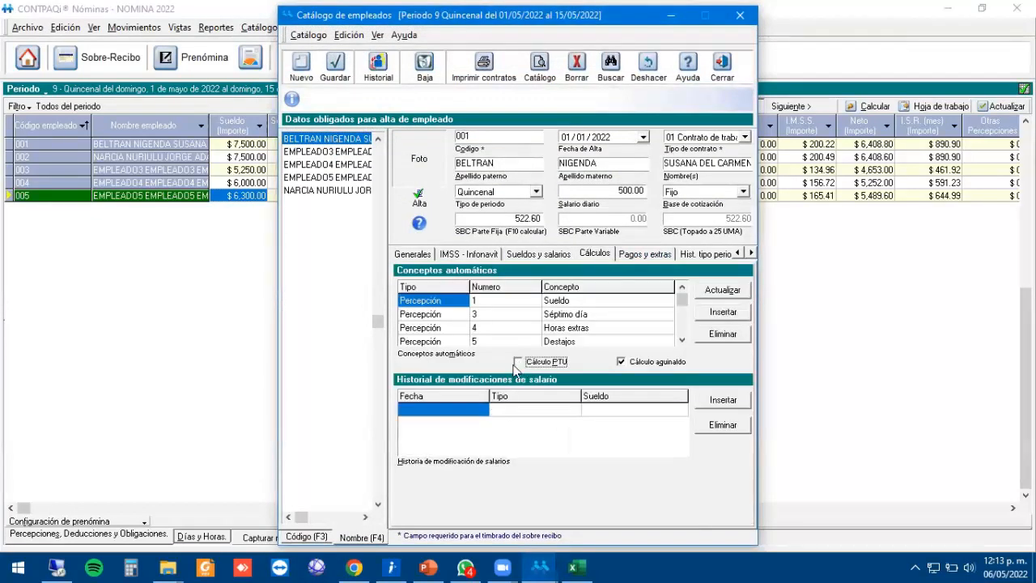
pyautogui.click(348, 72)
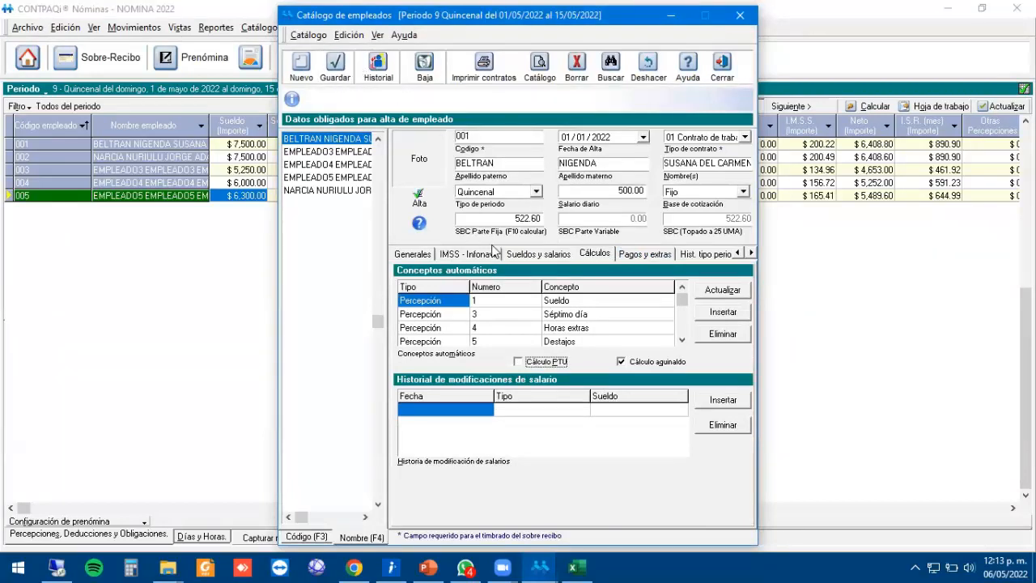
pyautogui.click(722, 65)
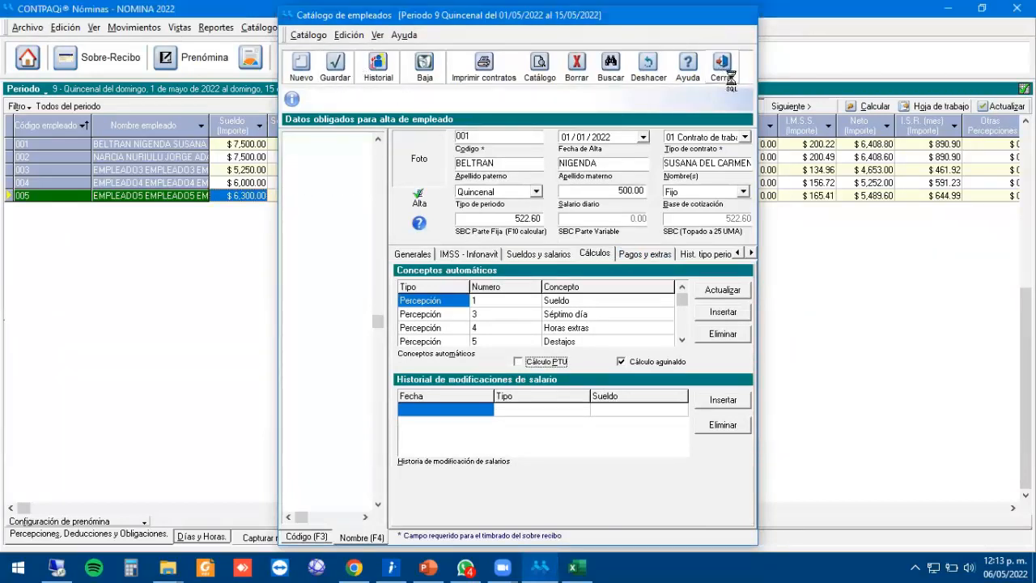
# Select employees 002 through 005 in the period 9 payroll grid.
pyautogui.click(195, 157)
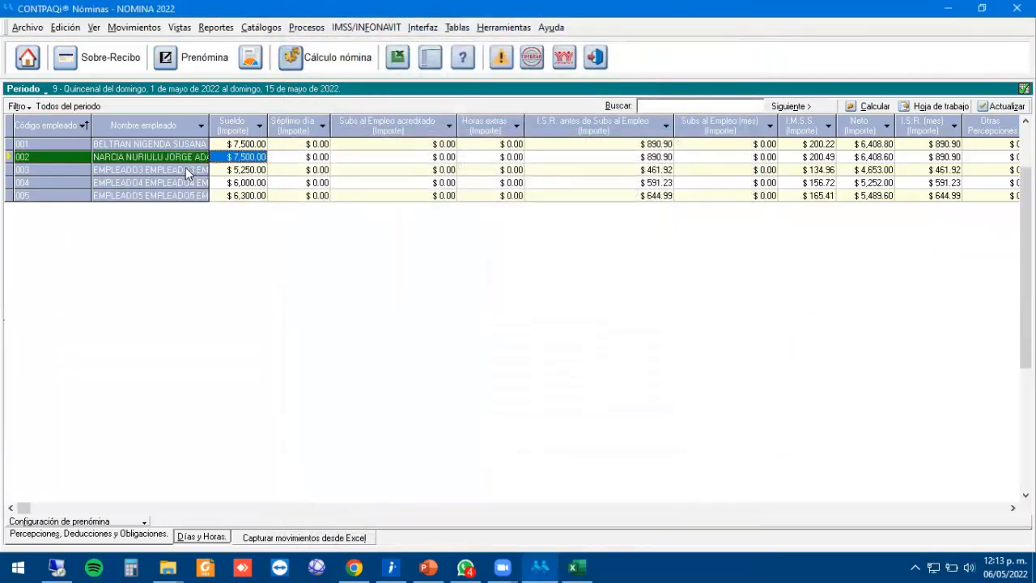
pyautogui.click(187, 170)
pyautogui.click(186, 183)
pyautogui.click(186, 195)
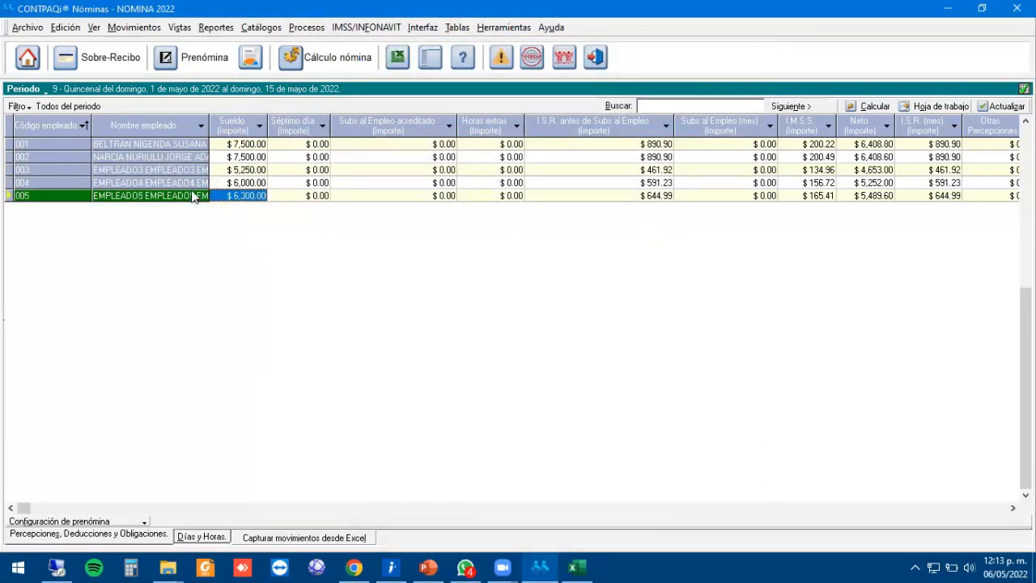
# Rerun the PTU calculation with 50,000.00 to distribute, keeping 'Sí existen acumulados'.
pyautogui.click(307, 28)
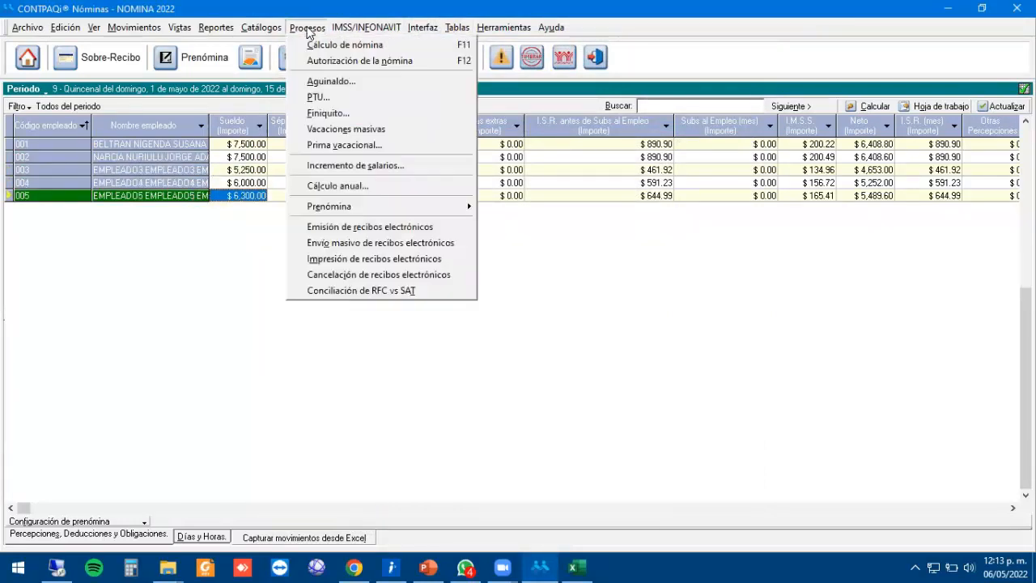
pyautogui.click(340, 97)
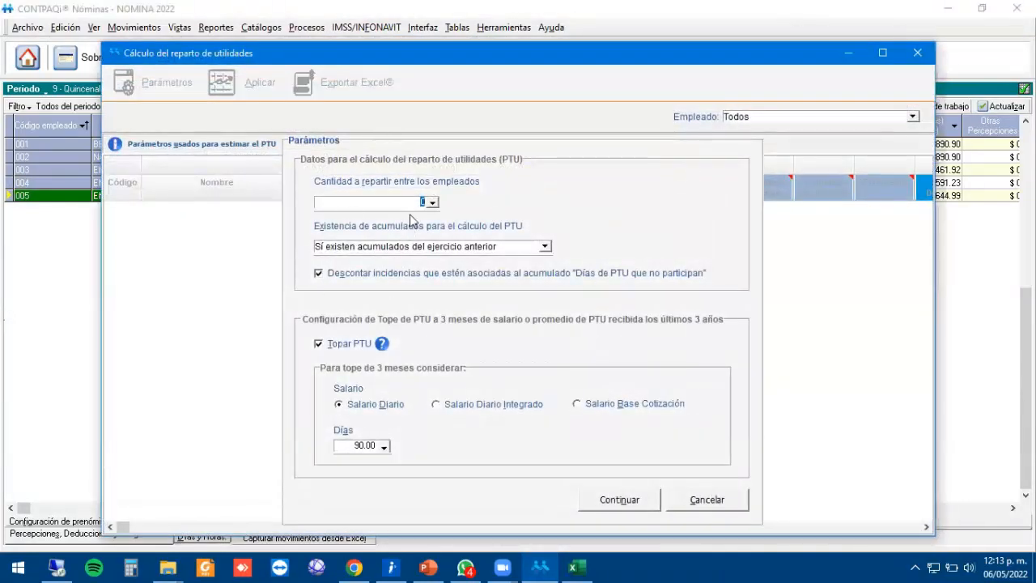
pyautogui.write('50,0')
pyautogui.write('000')
pyautogui.press('Tab')
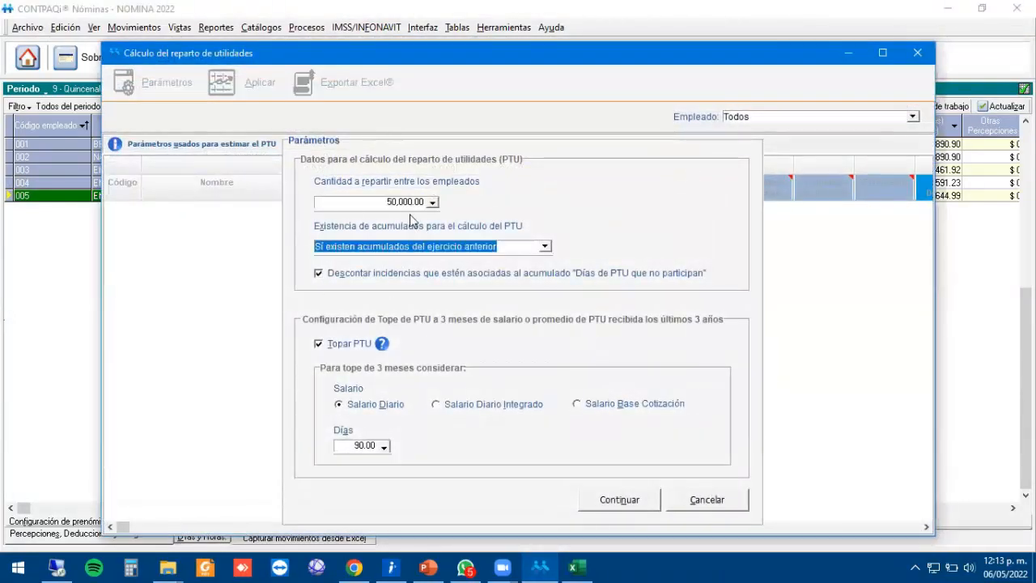
pyautogui.click(545, 246)
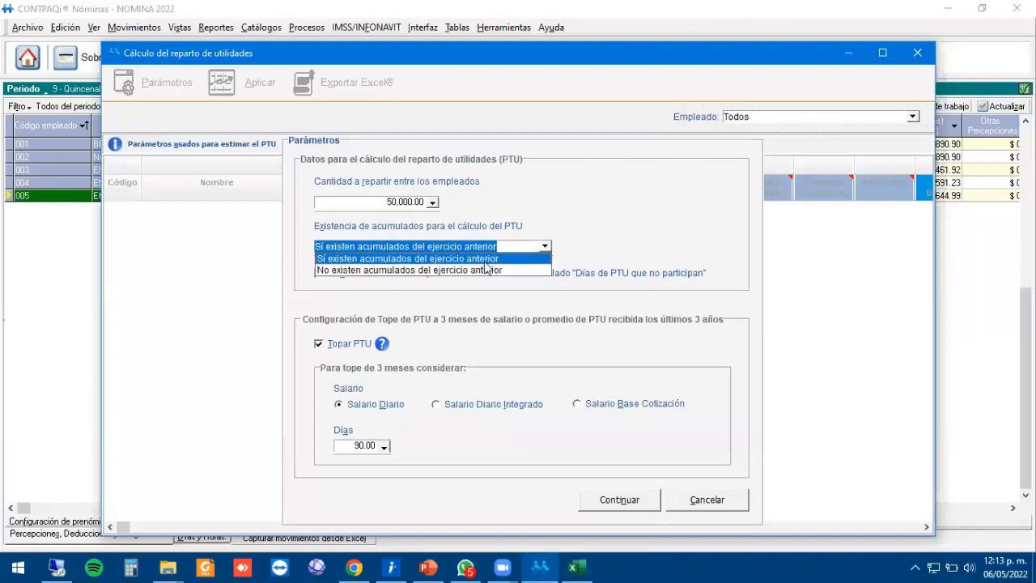
pyautogui.click(435, 270)
pyautogui.click(521, 333)
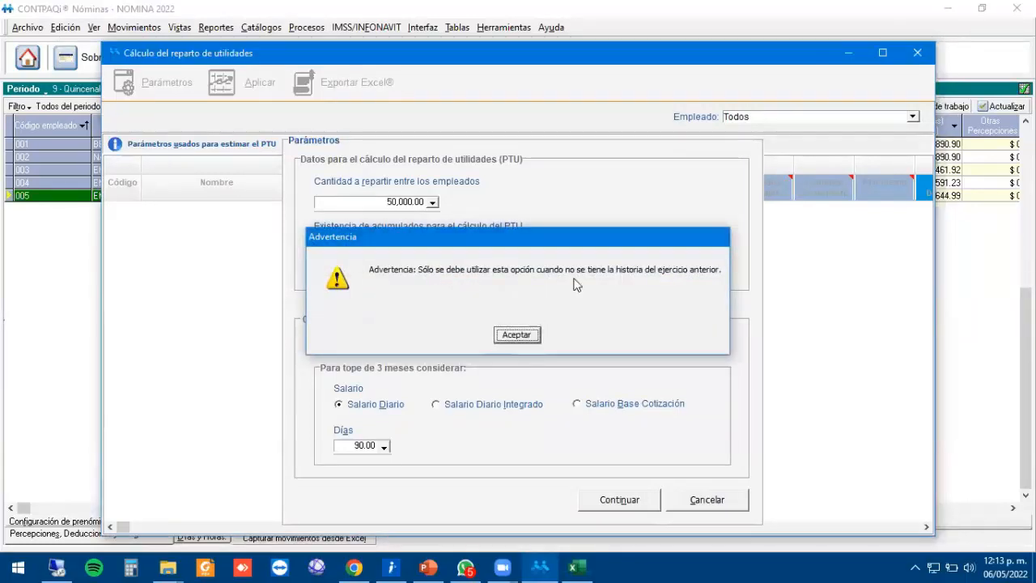
pyautogui.click(409, 258)
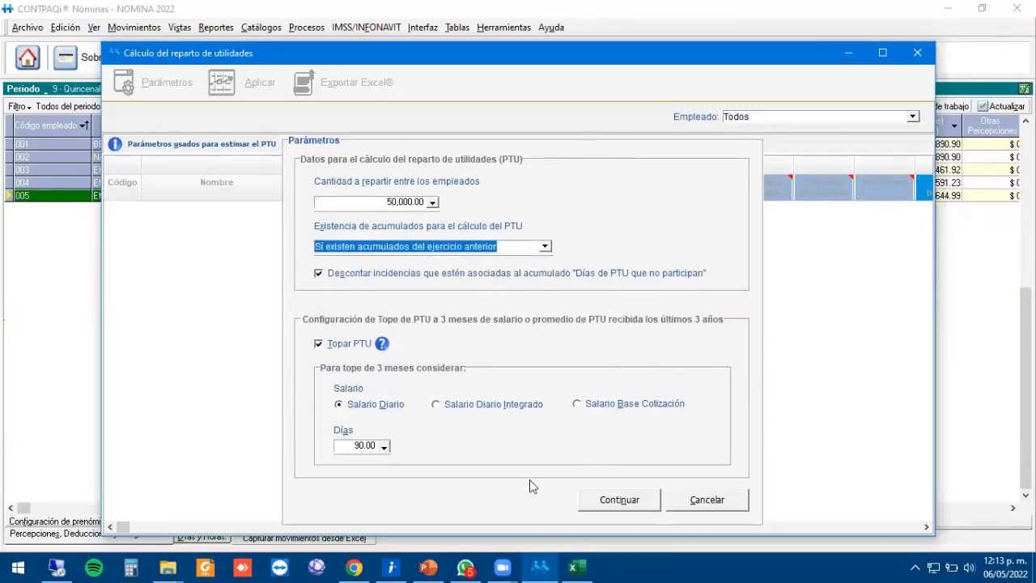
pyautogui.click(619, 499)
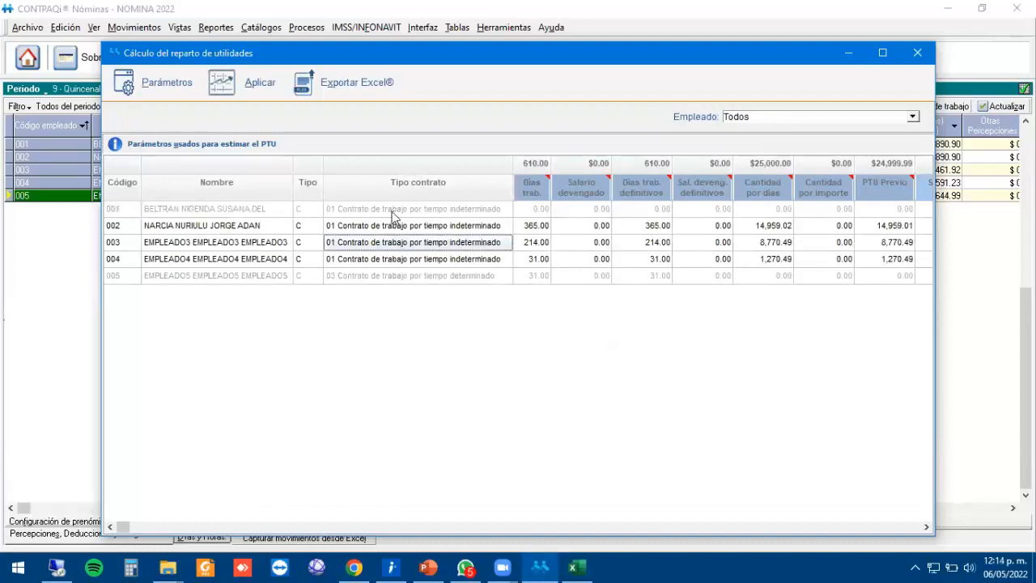
# Review the PTU result columns and bring up employee 002's options.
pyautogui.press('Tab')
pyautogui.press('Tab')
pyautogui.press('Tab')
pyautogui.press('Tab')
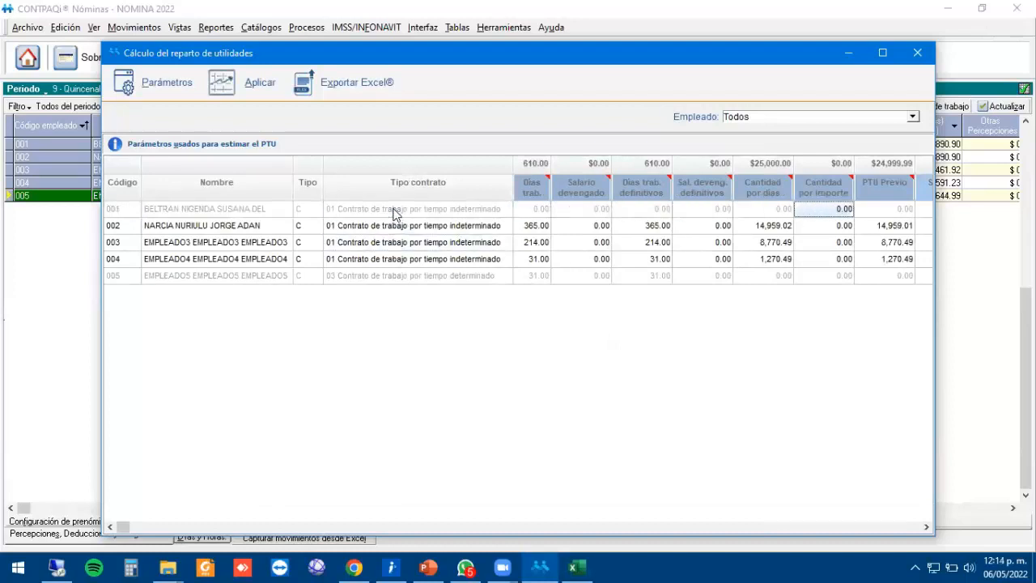
pyautogui.press('Left')
pyautogui.press('Left')
pyautogui.press('Left')
pyautogui.press('Left')
pyautogui.press('Left')
pyautogui.press('Left')
pyautogui.press('Left')
pyautogui.press('Left')
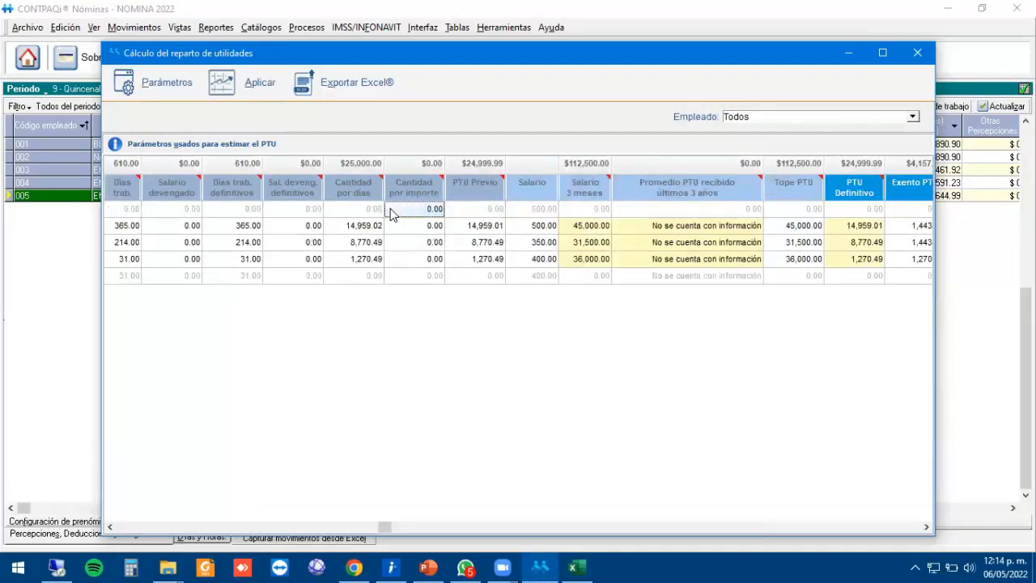
pyautogui.press('Right')
pyautogui.press('Right')
pyautogui.press('Right')
pyautogui.press('Tab')
pyautogui.press('Tab')
pyautogui.press('Tab')
pyautogui.press('Tab')
pyautogui.press('Tab')
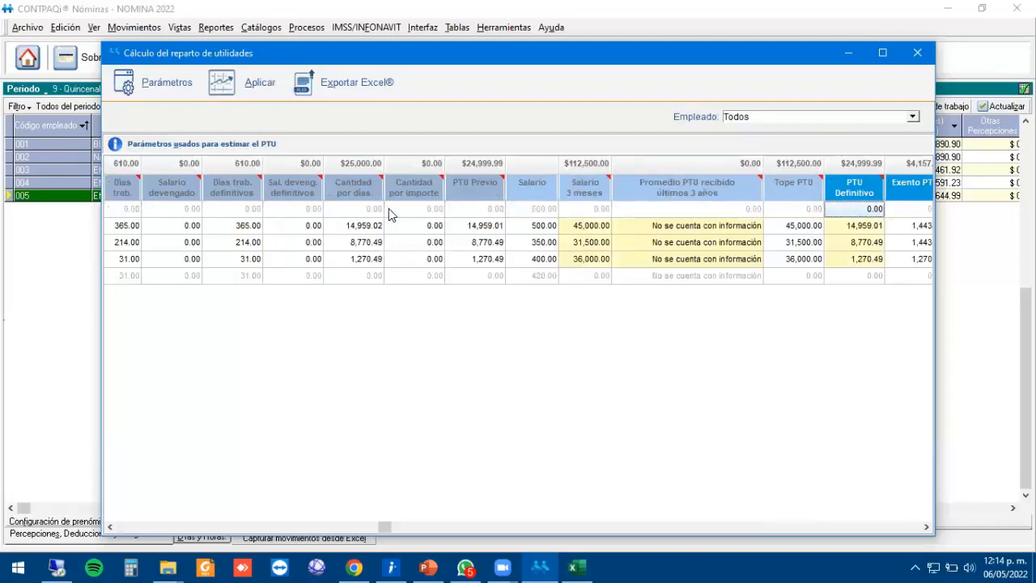
pyautogui.click(388, 209)
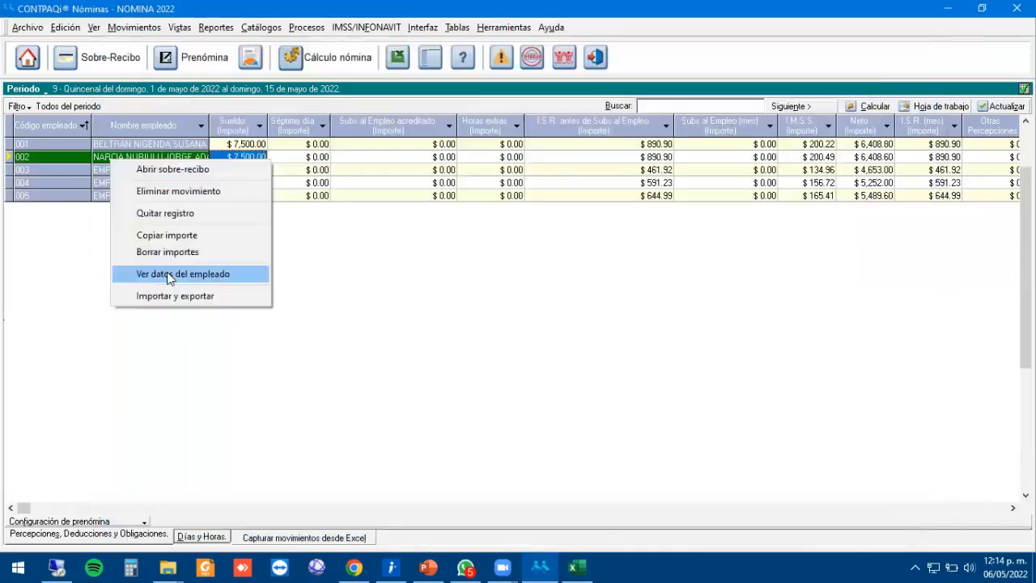
# Switch off PTU calculation in employee 002's record and save it.
pyautogui.click(172, 273)
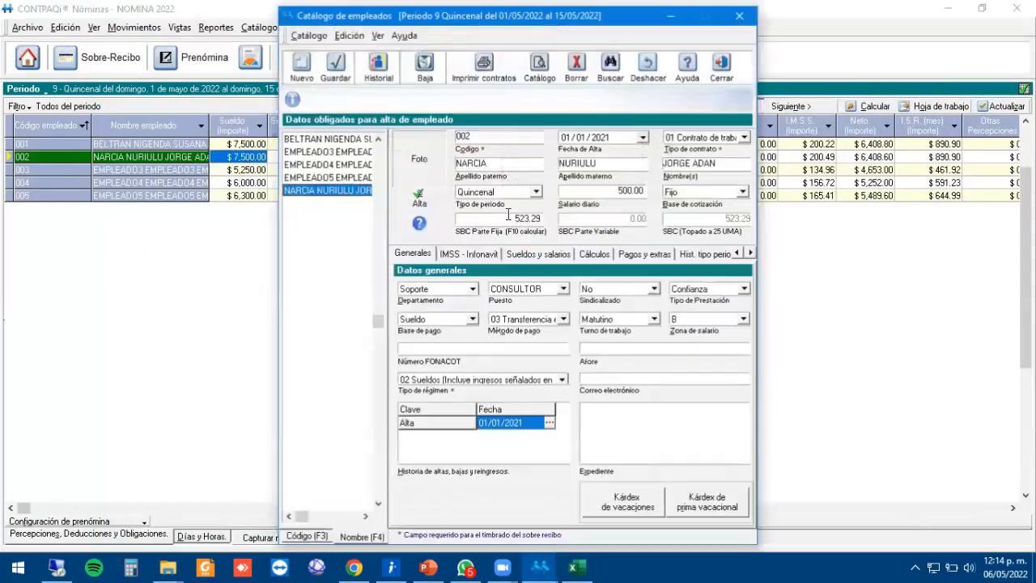
pyautogui.click(599, 253)
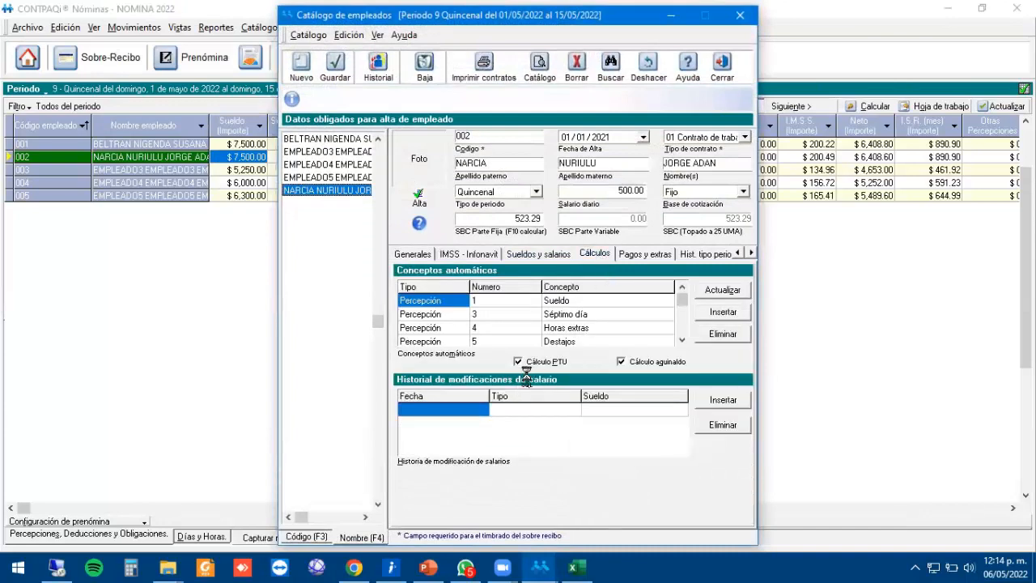
pyautogui.click(518, 361)
pyautogui.click(330, 72)
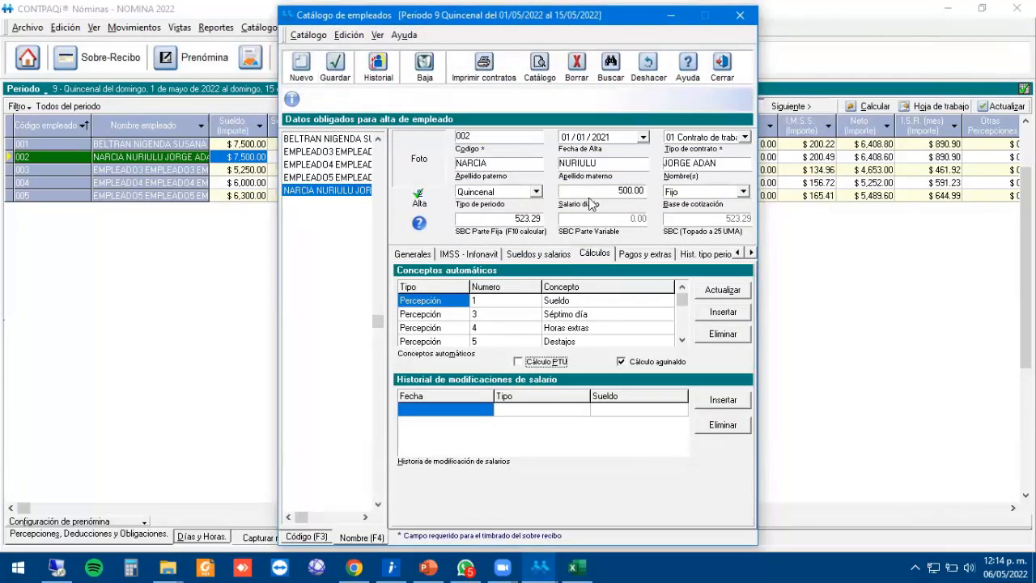
pyautogui.click(721, 64)
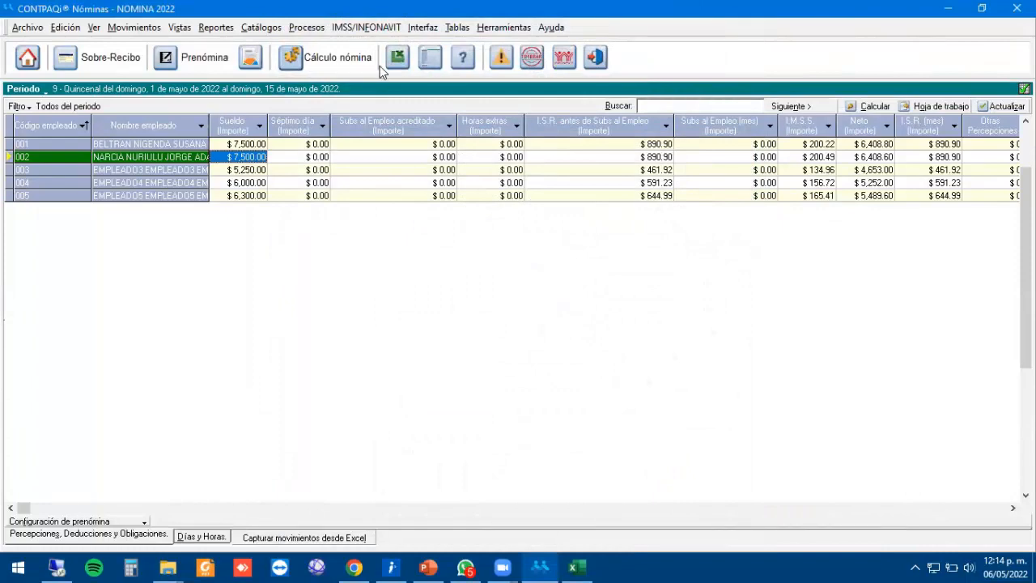
# Rerun the PTU distribution with 50,000.00 to distribute.
pyautogui.click(424, 379)
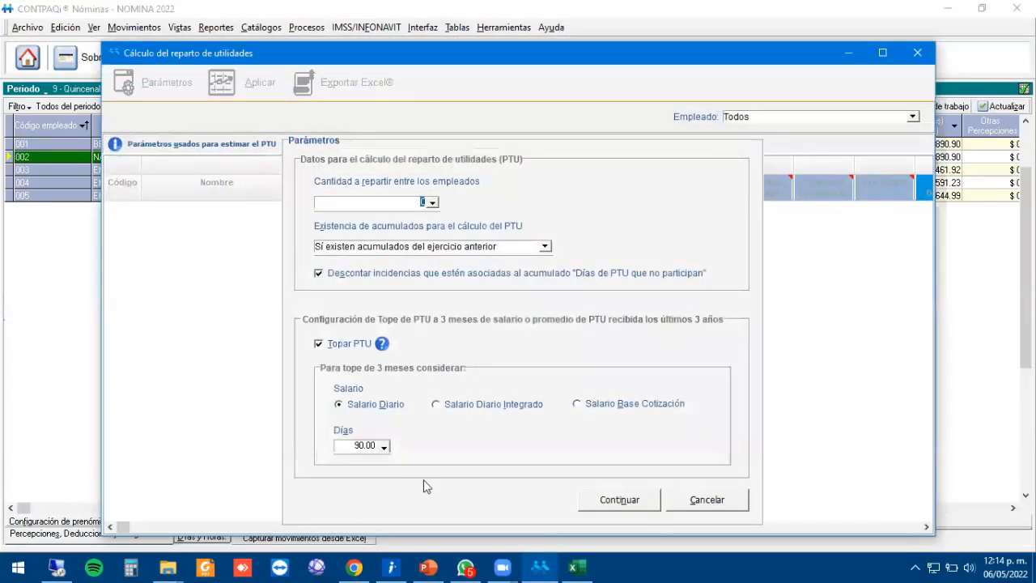
pyautogui.write('50000')
pyautogui.press('Tab')
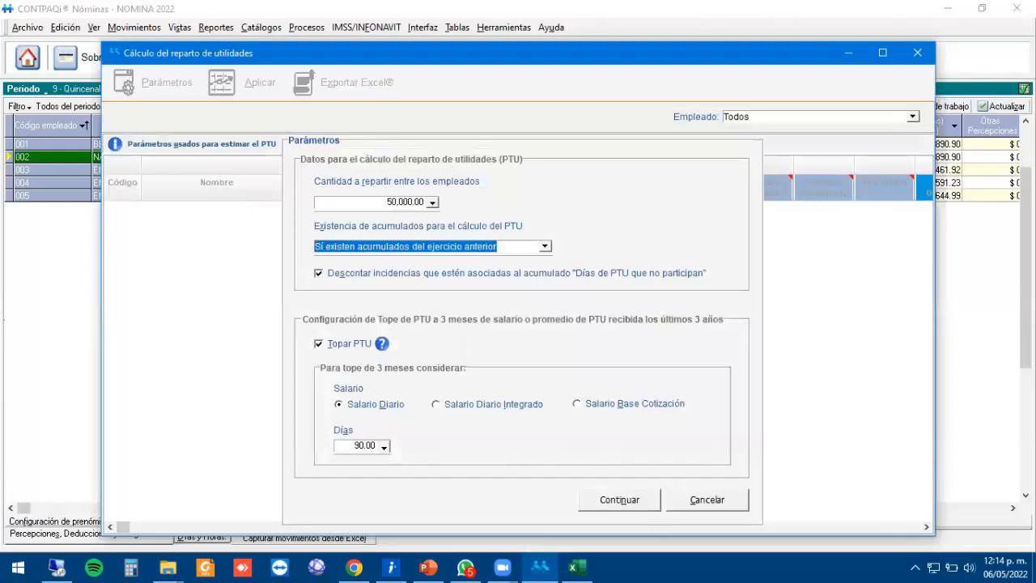
pyautogui.click(628, 501)
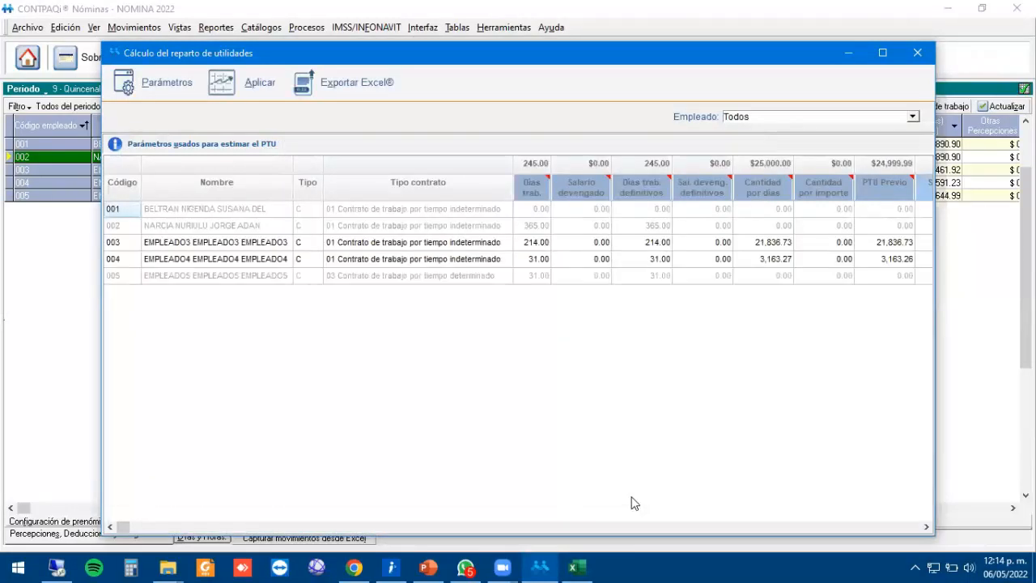
# Review employee 002's row: days worked, Cantidad por días, definitive, exempt and taxable PTU.
pyautogui.click(125, 227)
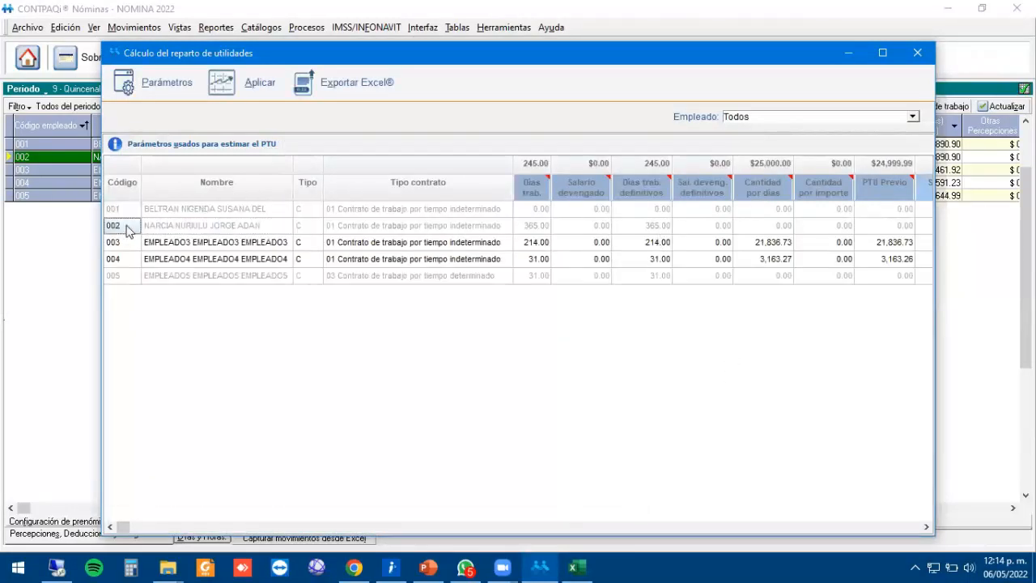
pyautogui.press('Tab')
pyautogui.press('Tab')
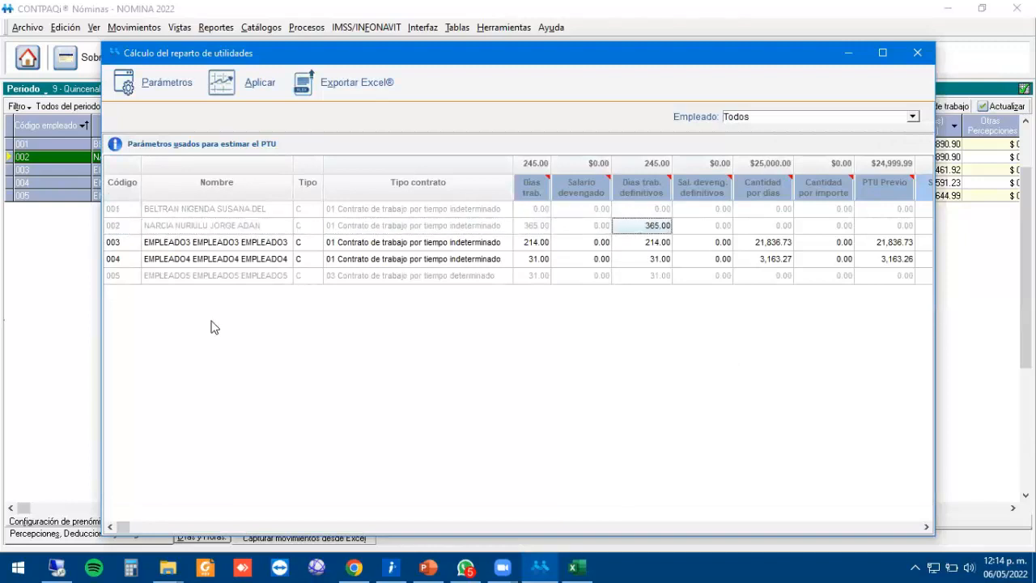
pyautogui.hotkey('shift', 'Tab')
pyautogui.hotkey('shift', 'Tab')
pyautogui.hotkey('shift', 'Tab')
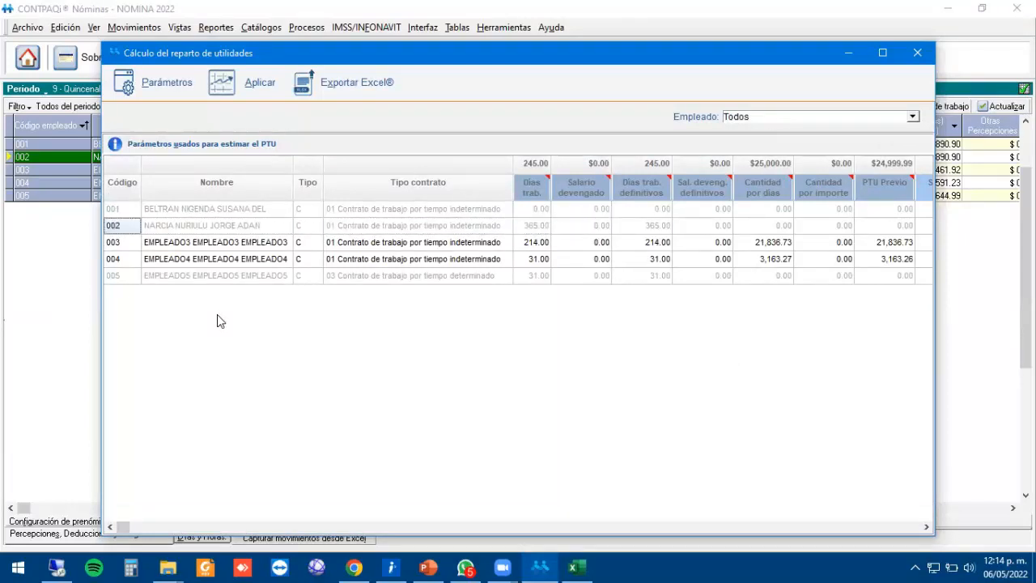
pyautogui.press('Tab')
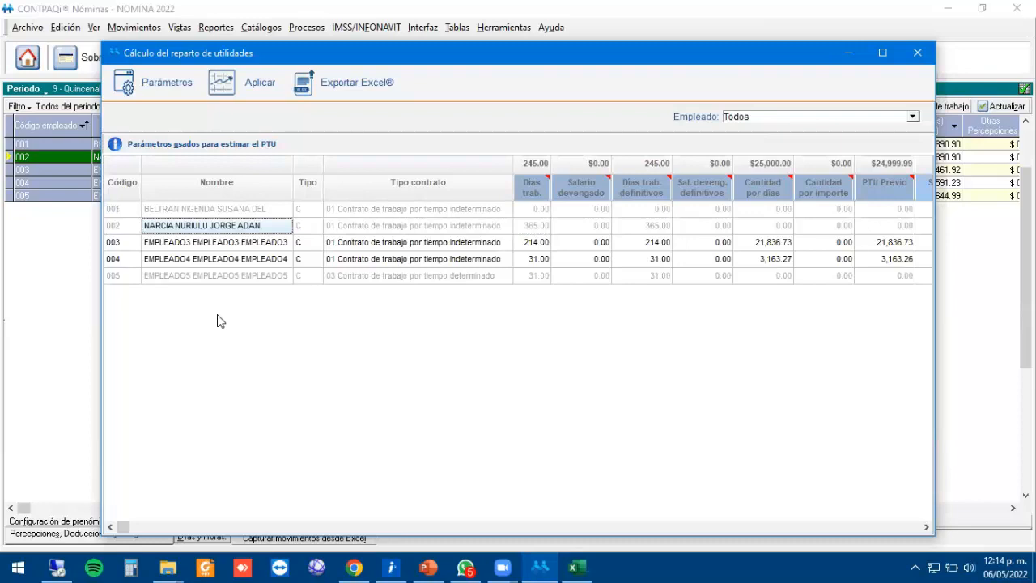
pyautogui.press('Tab')
pyautogui.press('Tab')
pyautogui.press('Tab')
pyautogui.press('Tab')
pyautogui.press('Tab')
pyautogui.press('Tab')
pyautogui.press('Tab')
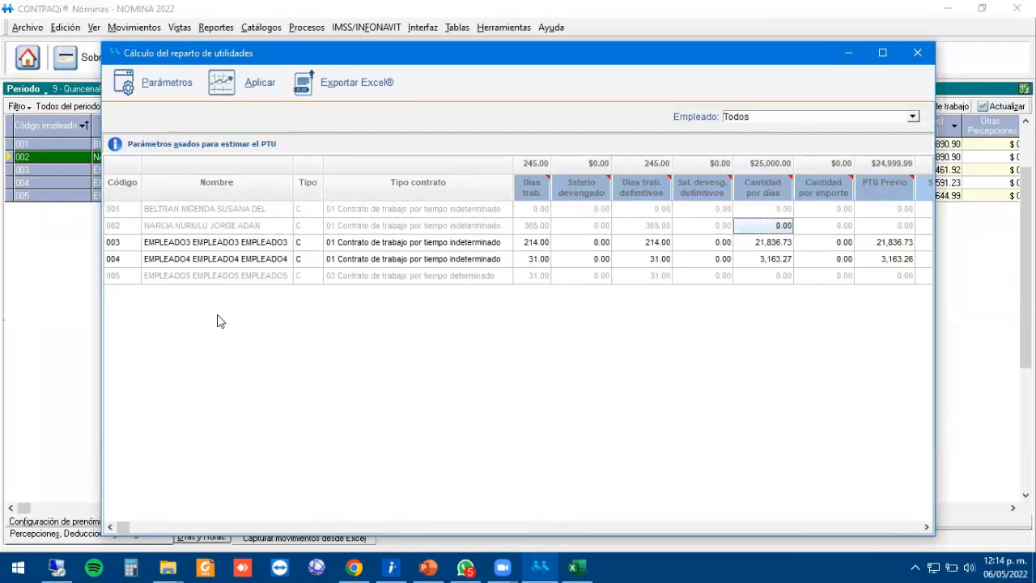
pyautogui.press('Tab')
pyautogui.press('Tab')
pyautogui.press('Tab')
pyautogui.press('Tab')
pyautogui.press('Tab')
pyautogui.press('Tab')
pyautogui.press('Tab')
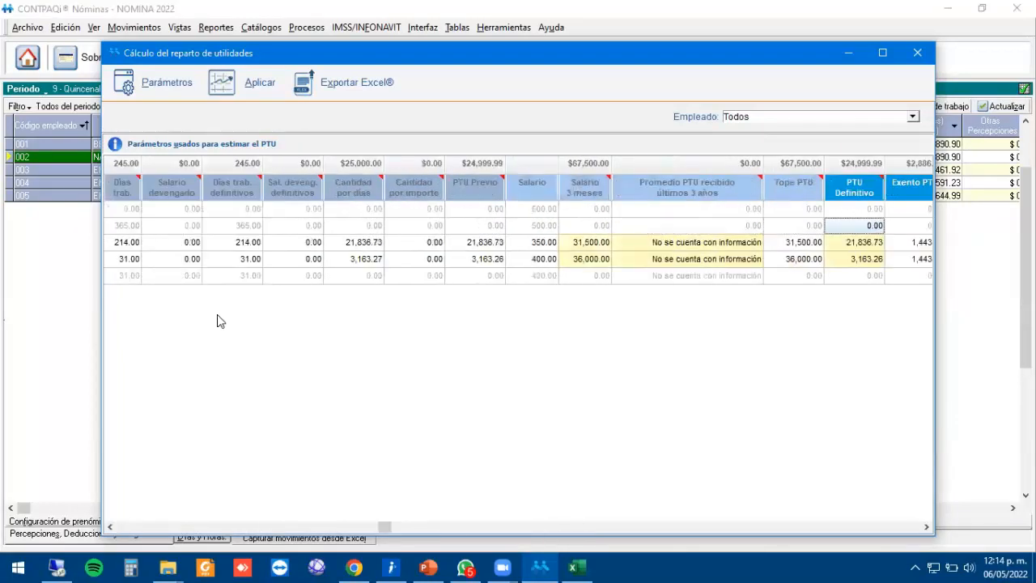
pyautogui.press('Tab')
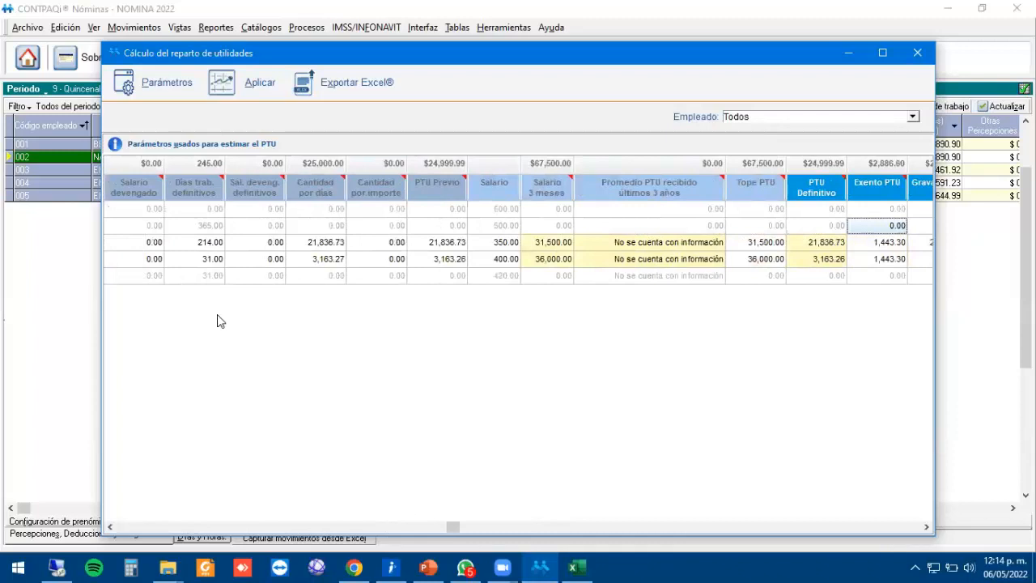
pyautogui.press('Tab')
pyautogui.press('Left')
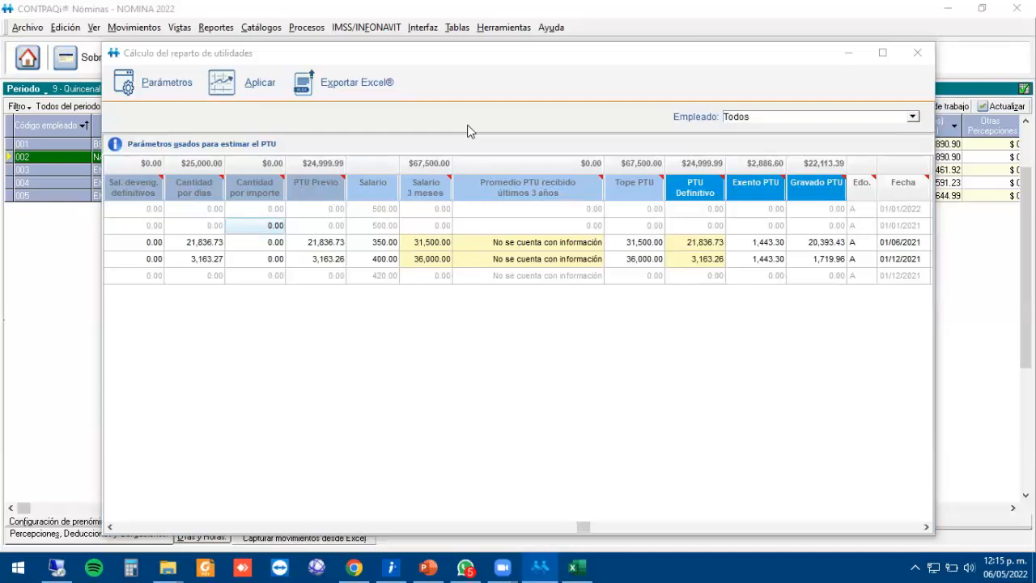
# Compare employee 003's 31,500.00 three-month salary with employee 004's.
pyautogui.click(394, 243)
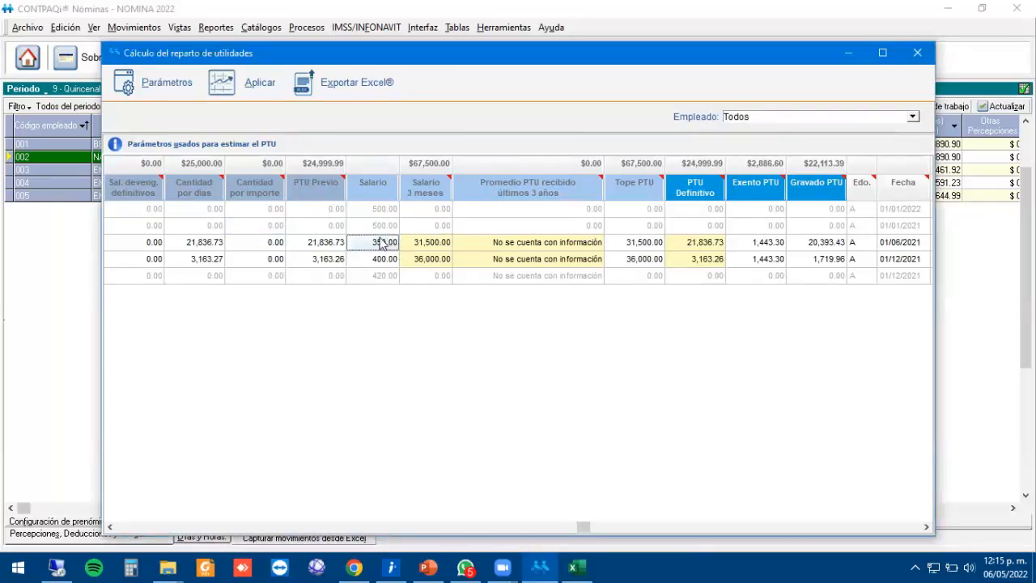
pyautogui.click(447, 243)
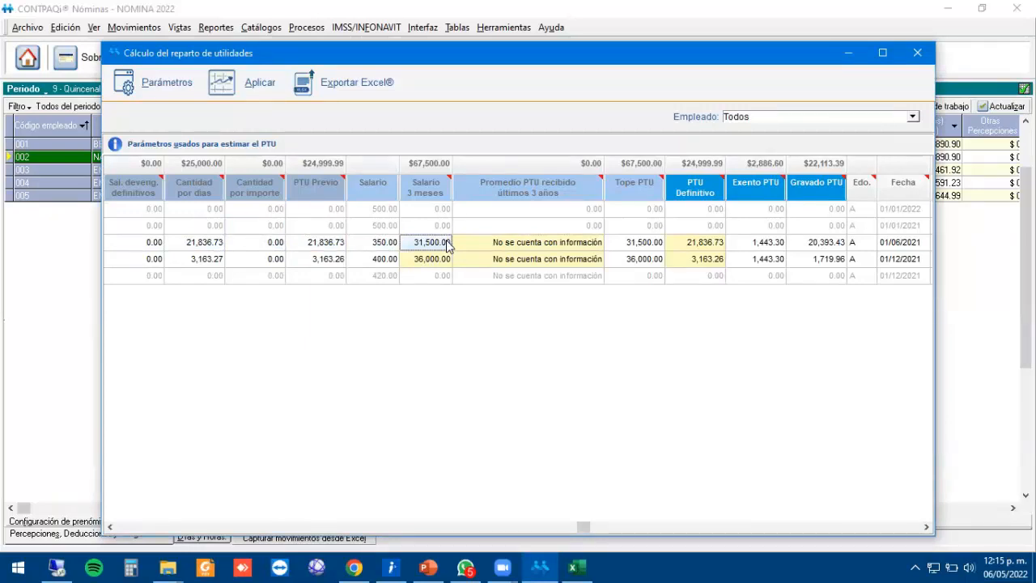
pyautogui.click(437, 246)
pyautogui.click(443, 261)
pyautogui.click(437, 247)
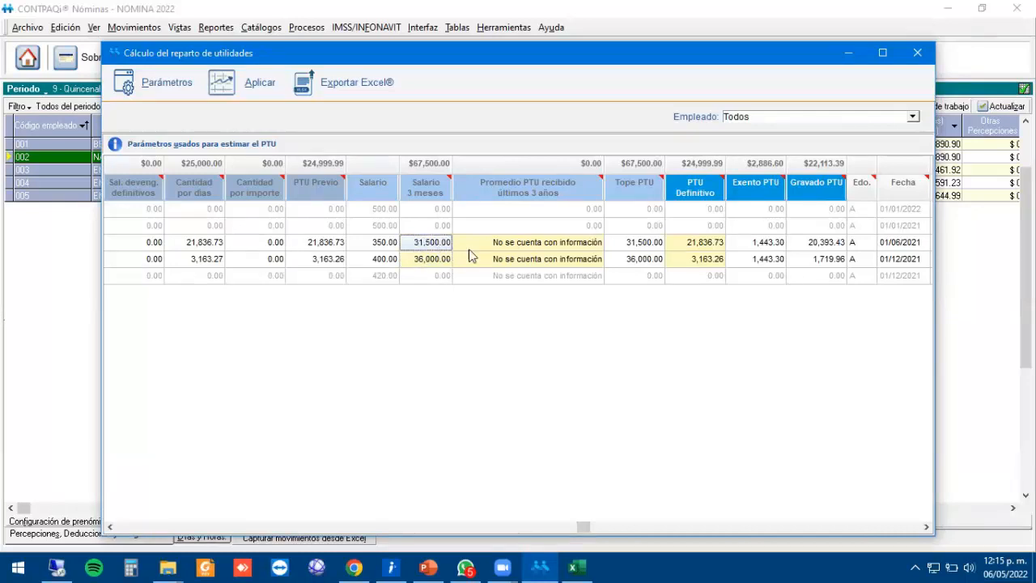
pyautogui.click(427, 259)
pyautogui.click(421, 241)
# Check employee 003's days worked, 21,836.73 preliminary PTU and PTU cap, then close the results.
pyautogui.click(327, 251)
pyautogui.press('Left')
pyautogui.press('Left')
pyautogui.press('Left')
pyautogui.press('Left')
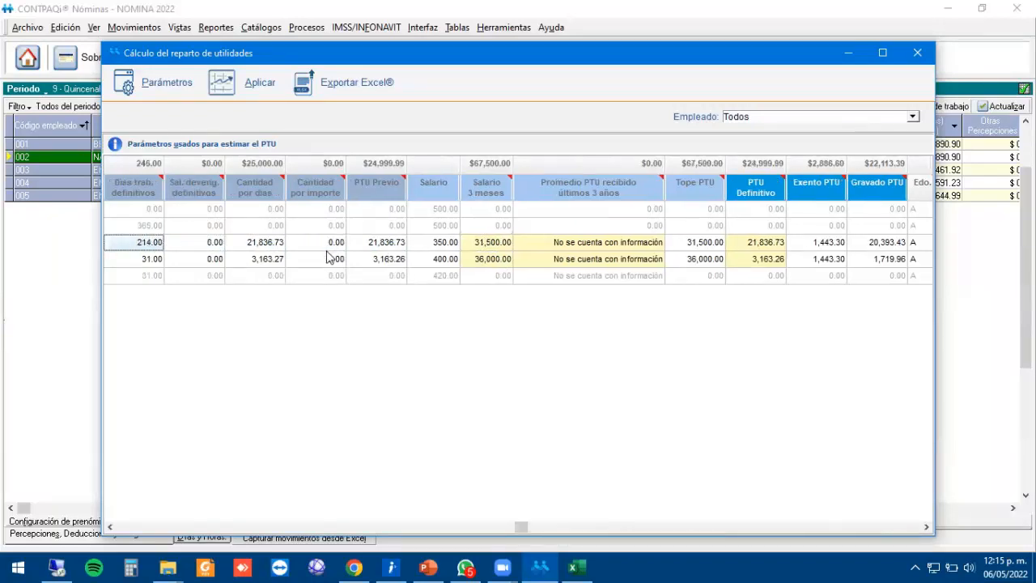
pyautogui.press('Left')
pyautogui.press('Left')
pyautogui.press('Left')
pyautogui.press('Right')
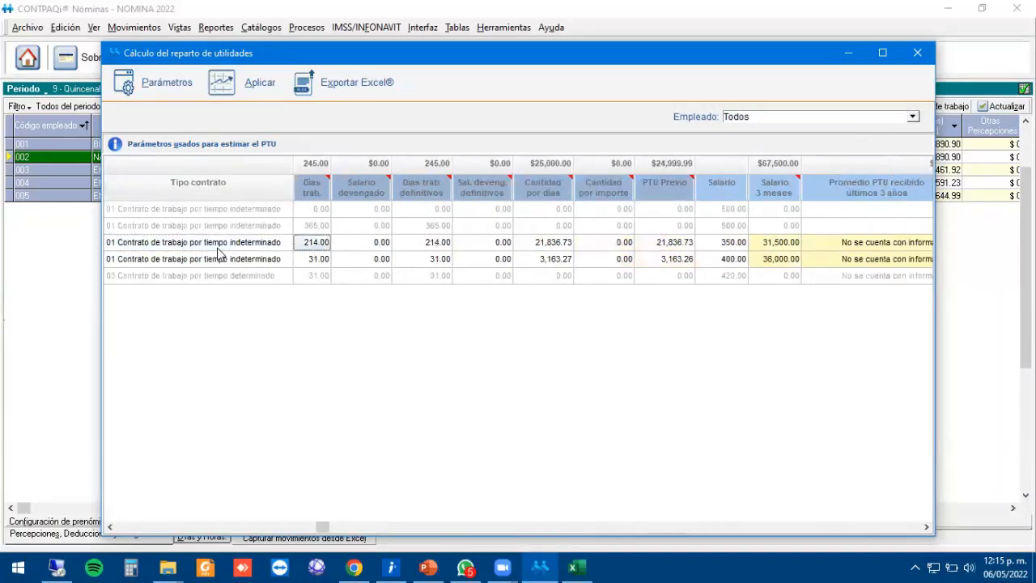
pyautogui.press('Right')
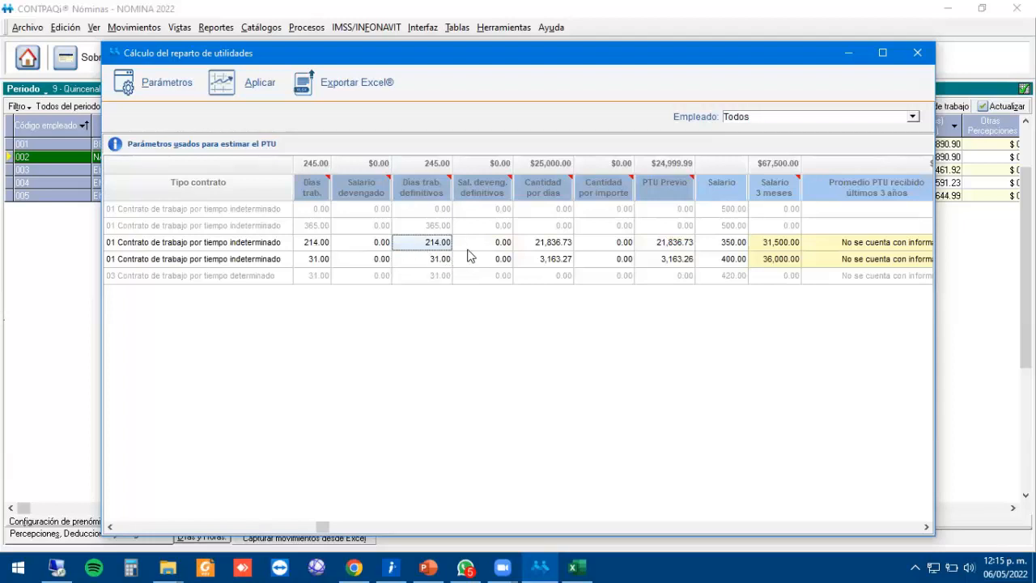
pyautogui.press('Right')
pyautogui.press('Right')
pyautogui.press('Right')
pyautogui.press('Right')
pyautogui.press('Right')
pyautogui.press('Right')
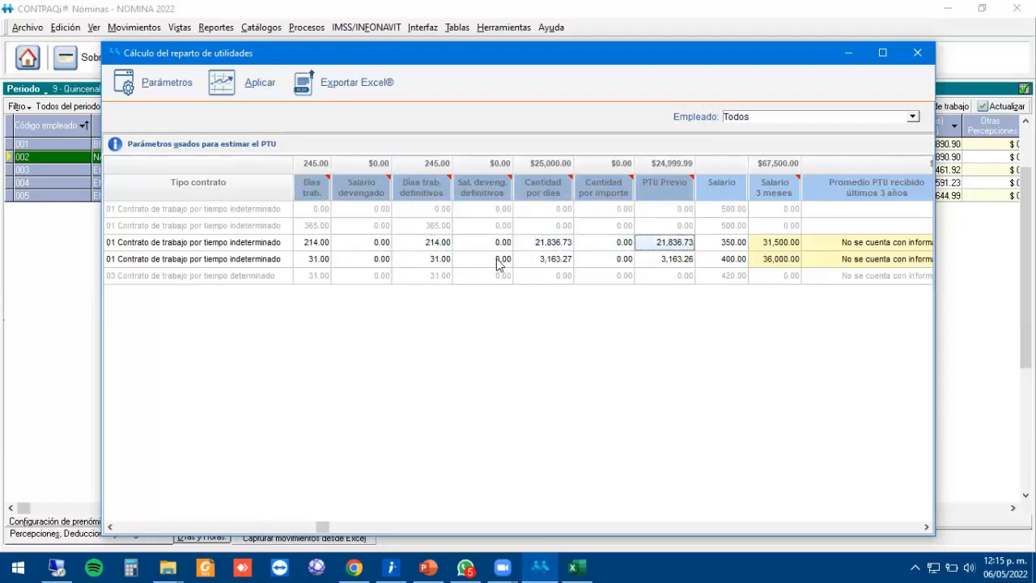
pyautogui.click(537, 248)
pyautogui.press('Right')
pyautogui.press('Right')
pyautogui.press('Right')
pyautogui.press('Right')
pyautogui.press('Right')
pyautogui.press('Right')
pyautogui.click(485, 247)
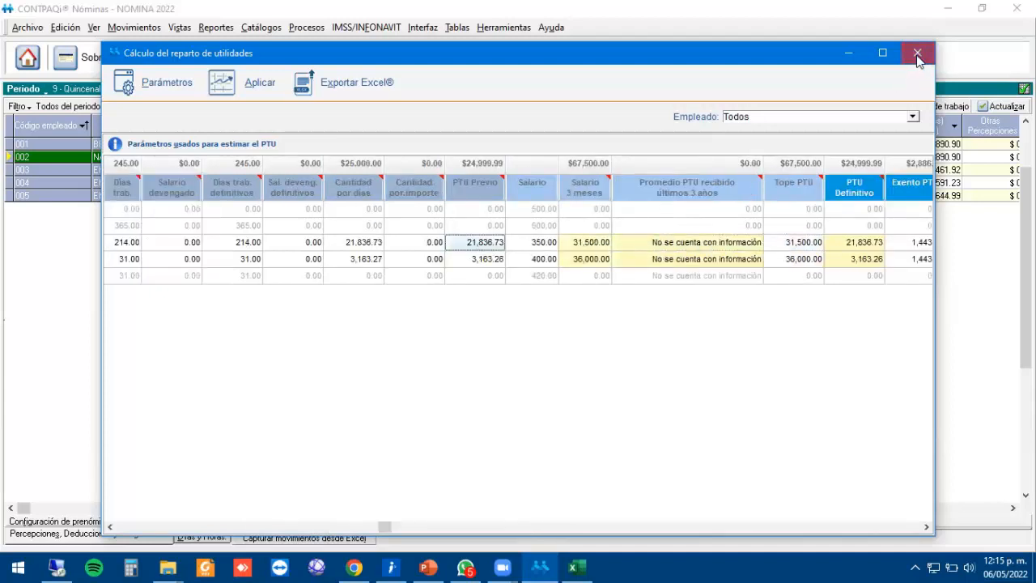
pyautogui.click(917, 52)
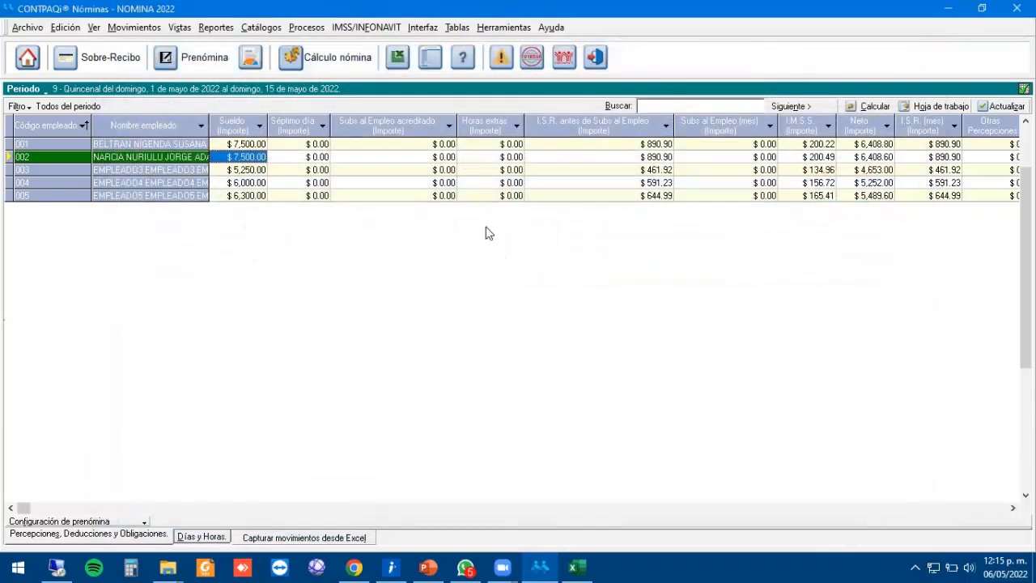
# Re-enable Cálculo PTU on employee 002's Cálculos tab and save the record.
pyautogui.rightClick(72, 154)
pyautogui.click(113, 162)
pyautogui.click(599, 253)
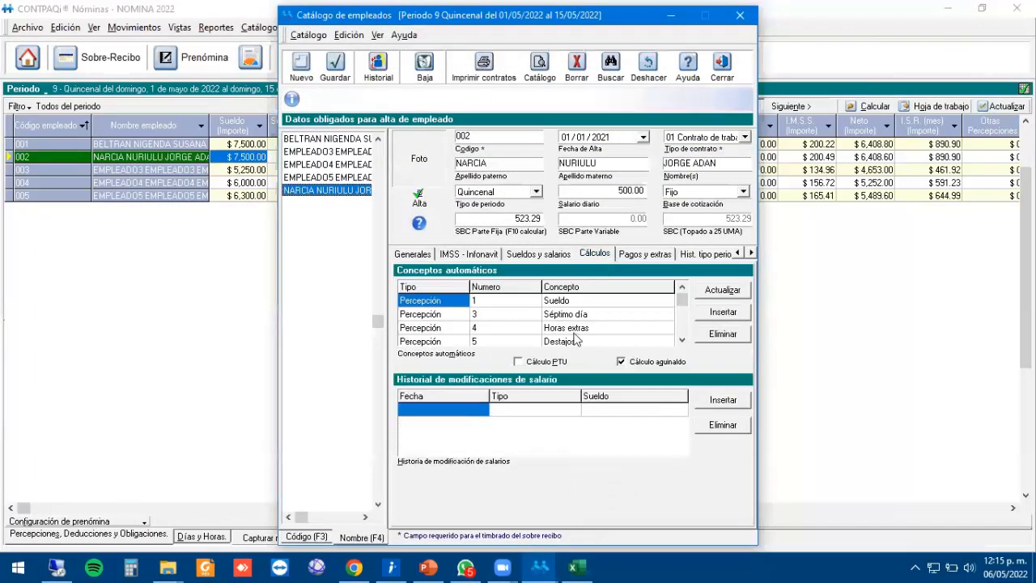
pyautogui.click(541, 362)
pyautogui.click(333, 72)
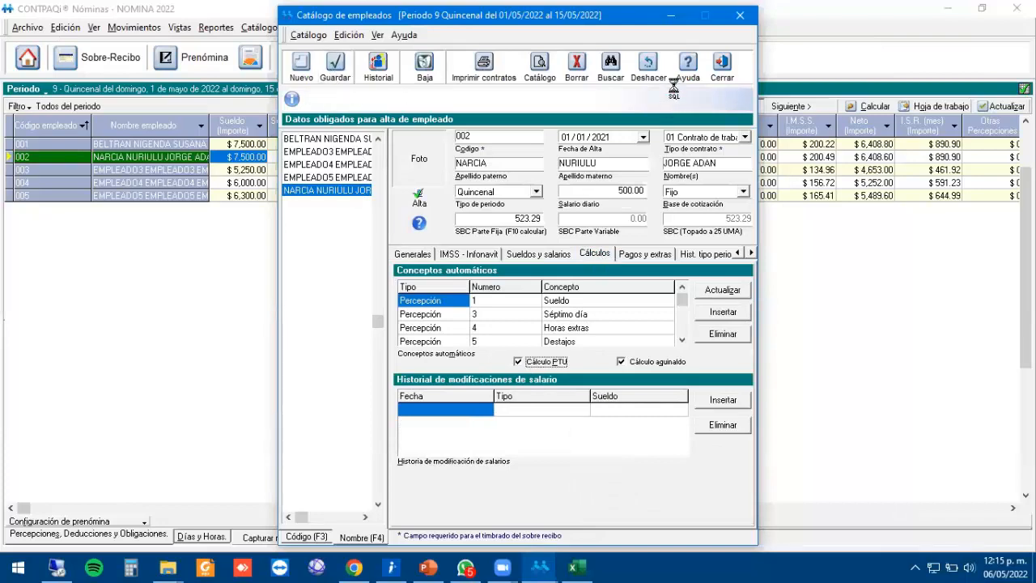
pyautogui.click(723, 66)
# Run the PTU distribution for 50,000.00 and step into employee 002's results.
pyautogui.click(308, 28)
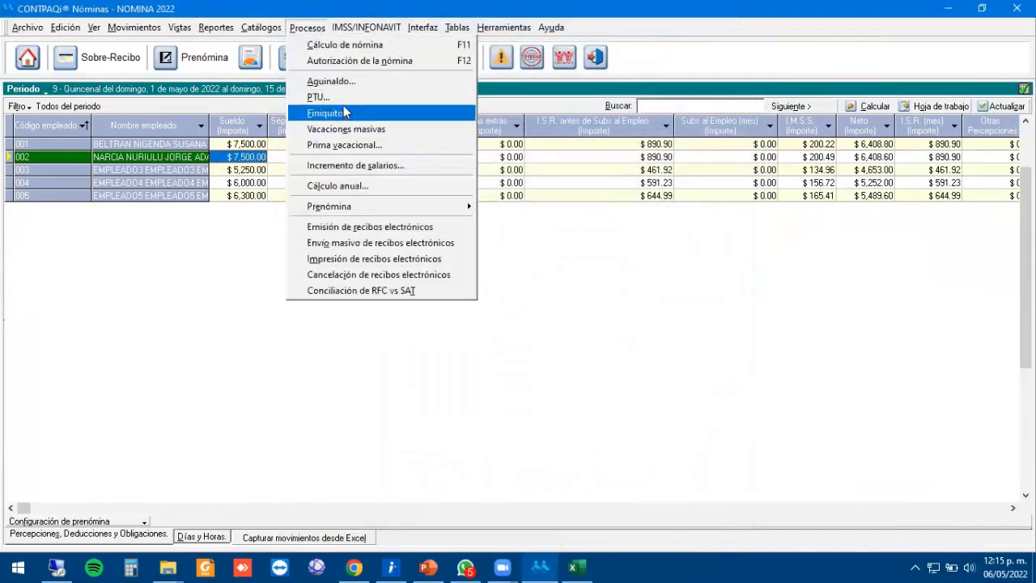
pyautogui.click(318, 97)
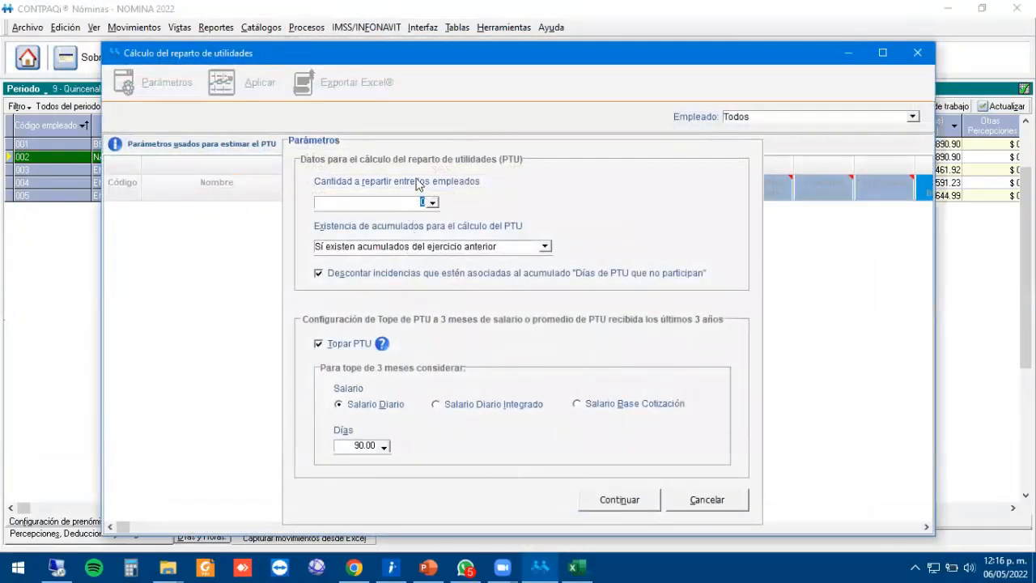
pyautogui.write('50000')
pyautogui.press('Tab')
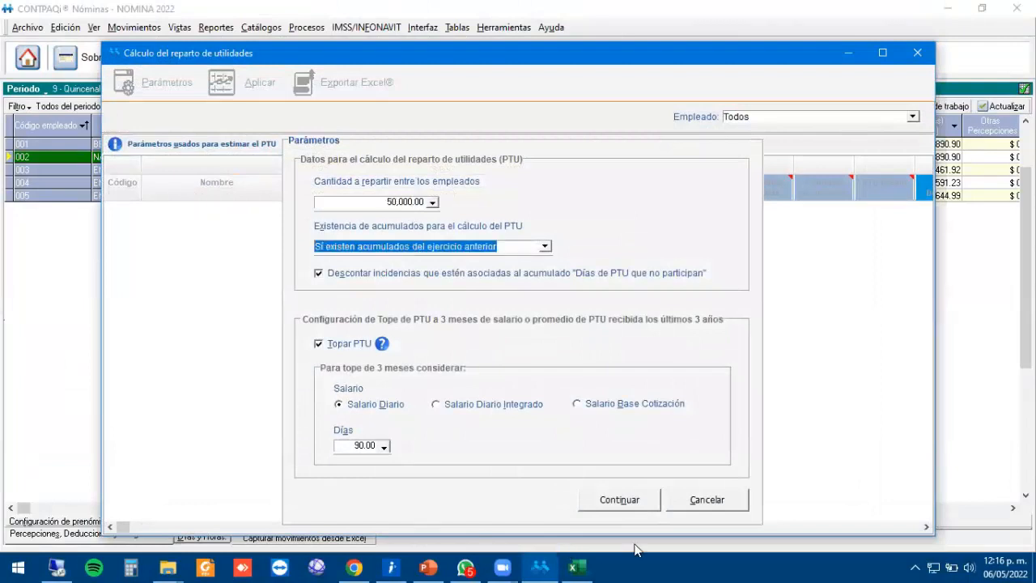
pyautogui.press('Return')
pyautogui.press('Tab')
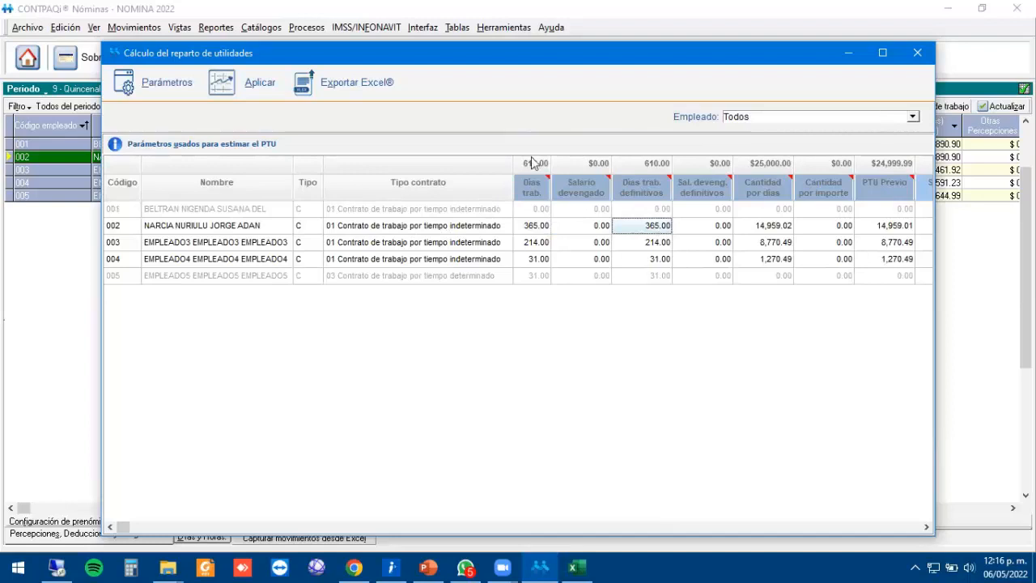
# Rerun PTU for 50,000.00 with 'No existen acumulados del ejercicio anterior', dismissing the missing-amount warning.
pyautogui.click(307, 26)
pyautogui.click(323, 94)
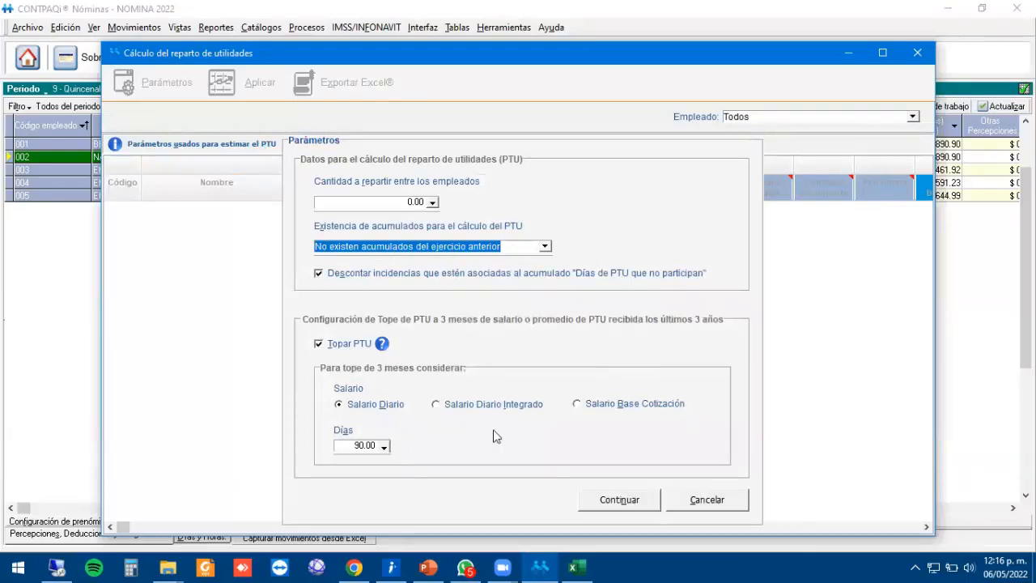
pyautogui.click(613, 498)
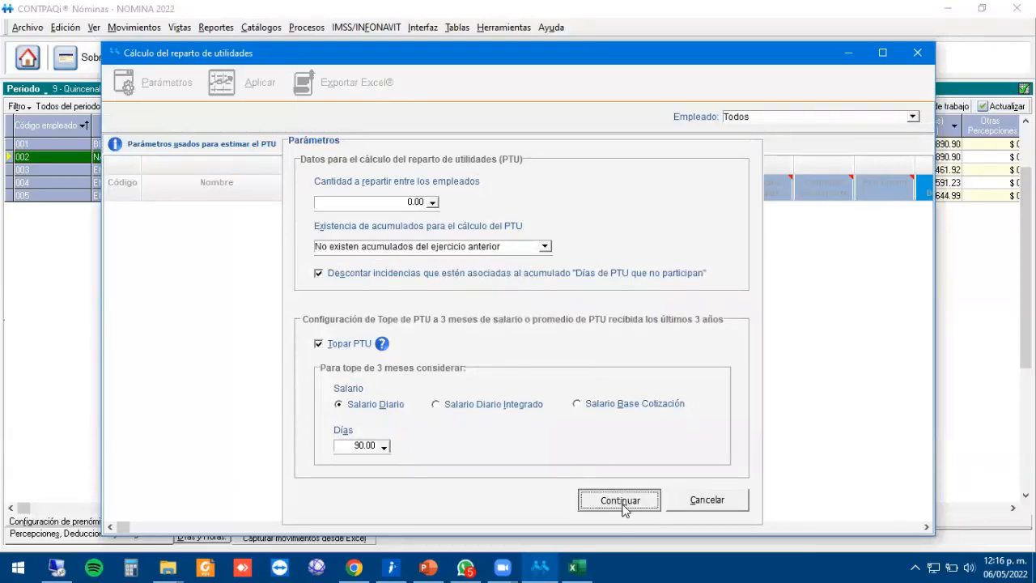
pyautogui.click(517, 335)
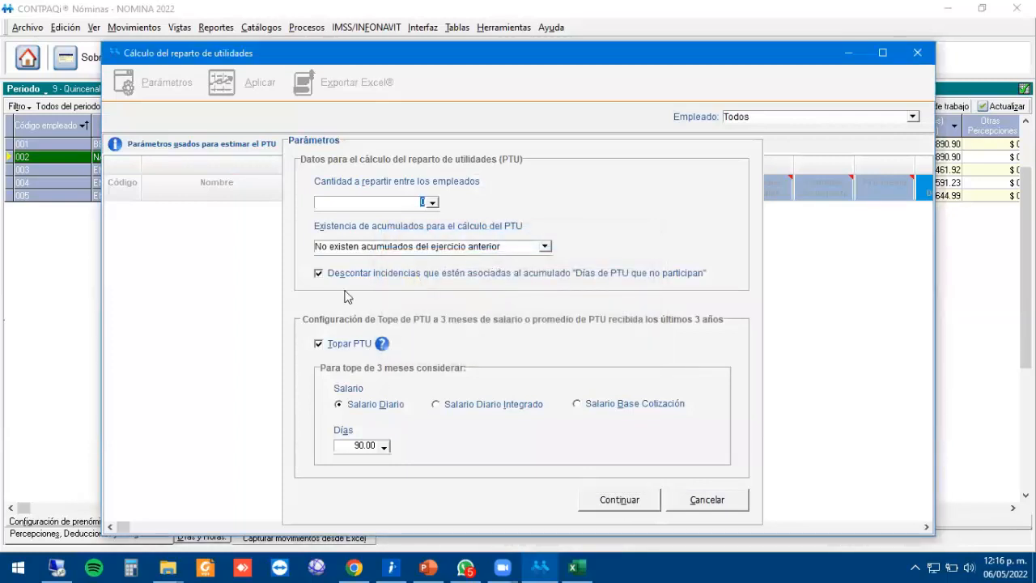
pyautogui.write('50000')
pyautogui.press('Tab')
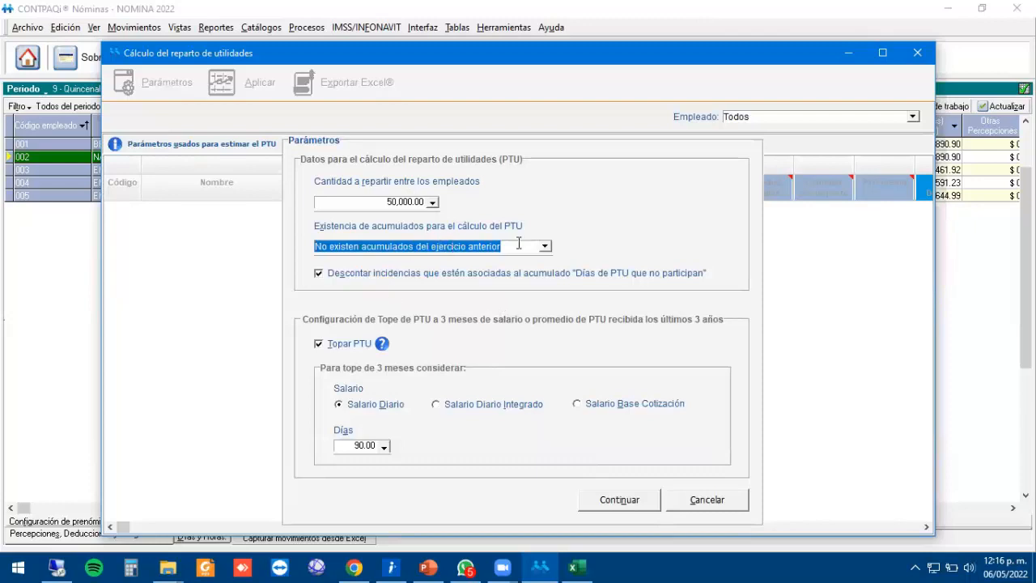
pyautogui.click(622, 501)
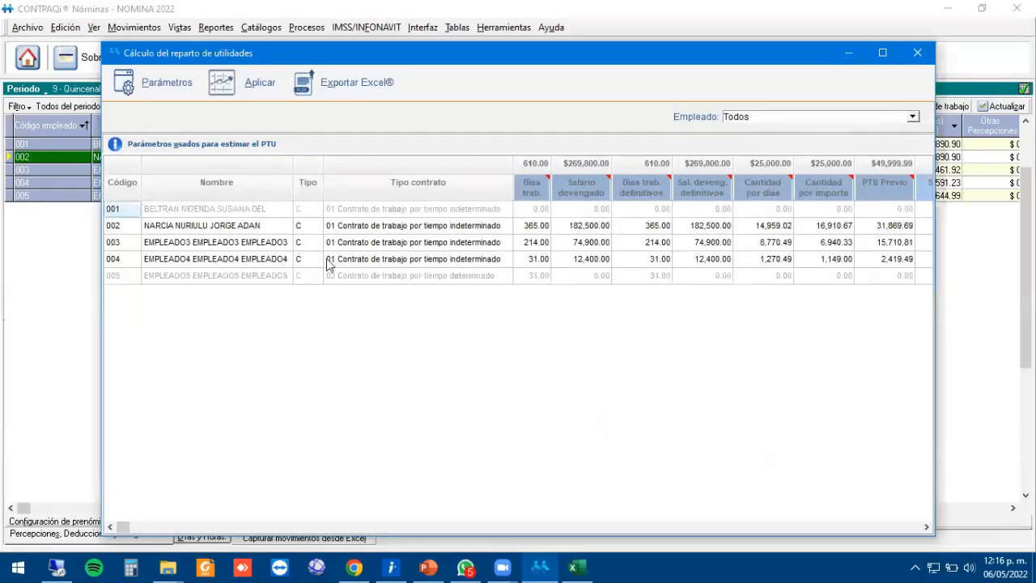
pyautogui.click(350, 227)
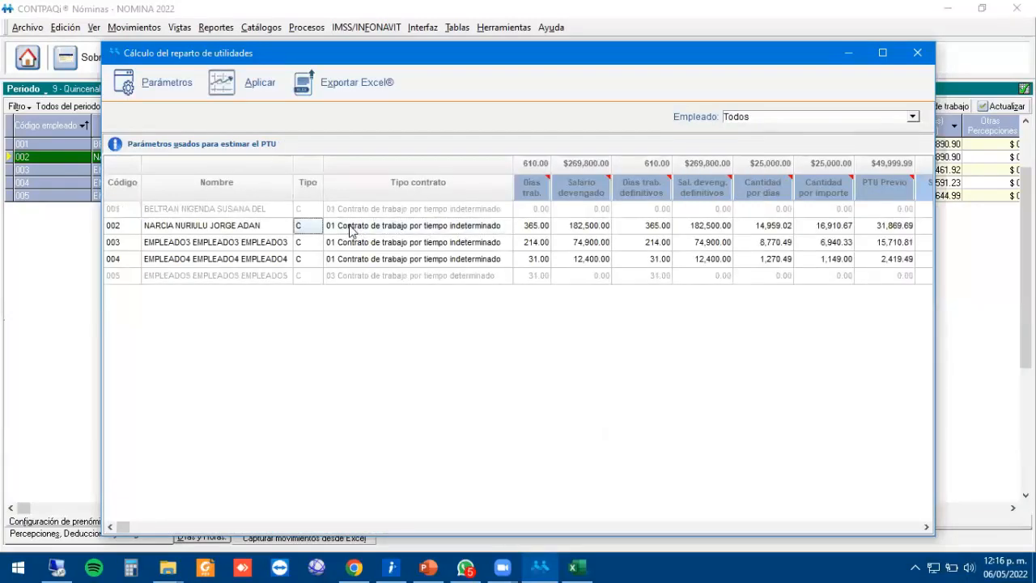
pyautogui.press('Right')
pyautogui.press('Right')
pyautogui.press('Right')
pyautogui.press('Right')
pyautogui.press('Right')
pyautogui.press('Right')
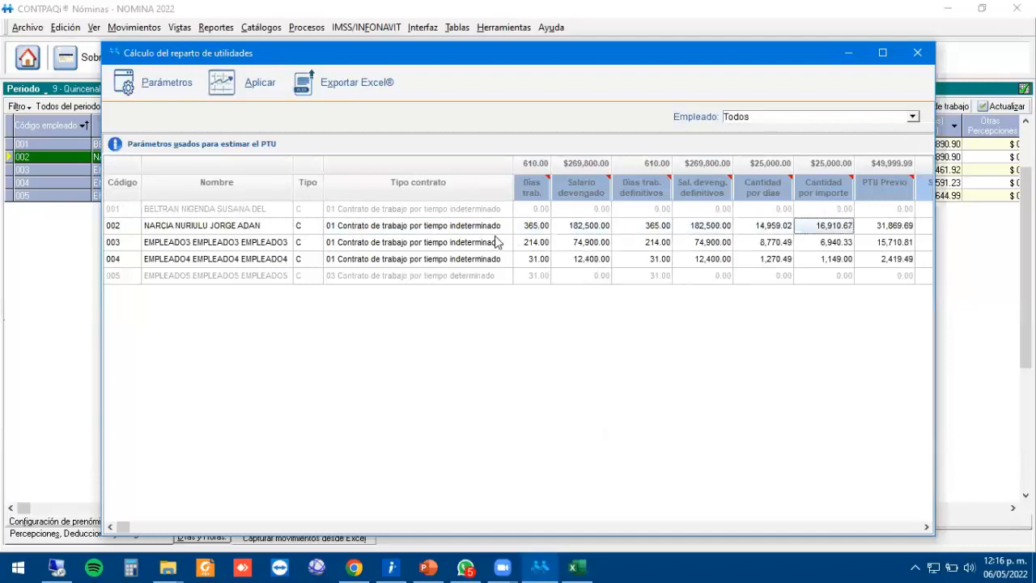
pyautogui.click(529, 230)
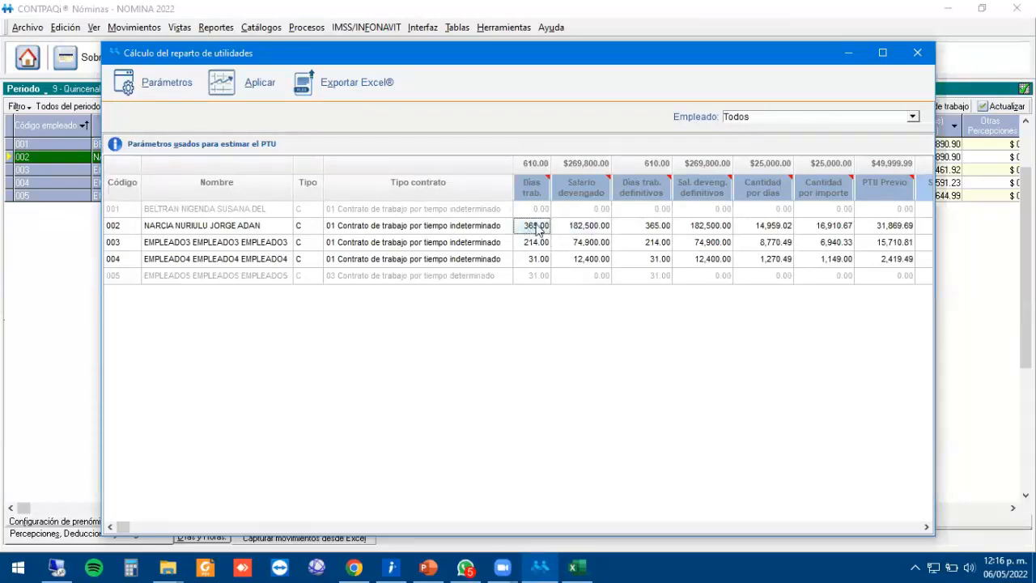
pyautogui.click(574, 229)
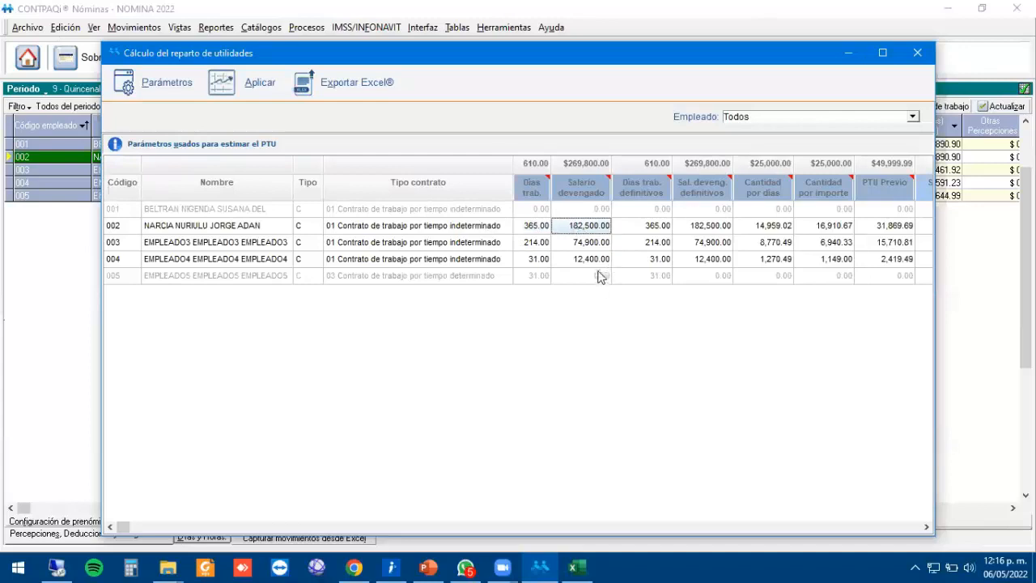
pyautogui.press('Right')
pyautogui.press('Right')
pyautogui.press('Right')
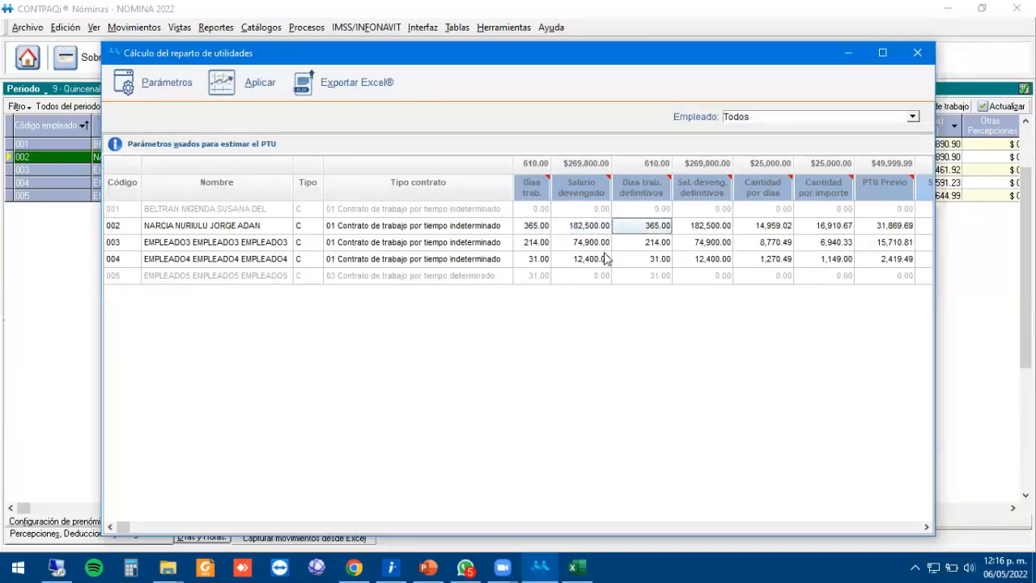
pyautogui.press('Right')
pyautogui.press('Right')
pyautogui.press('Right')
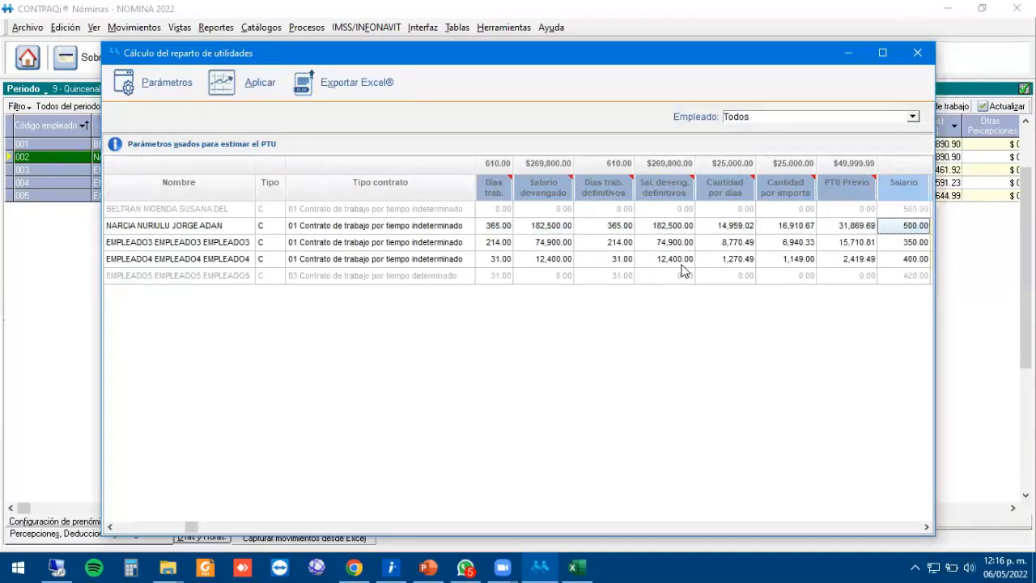
pyautogui.click(630, 230)
pyautogui.press('Left')
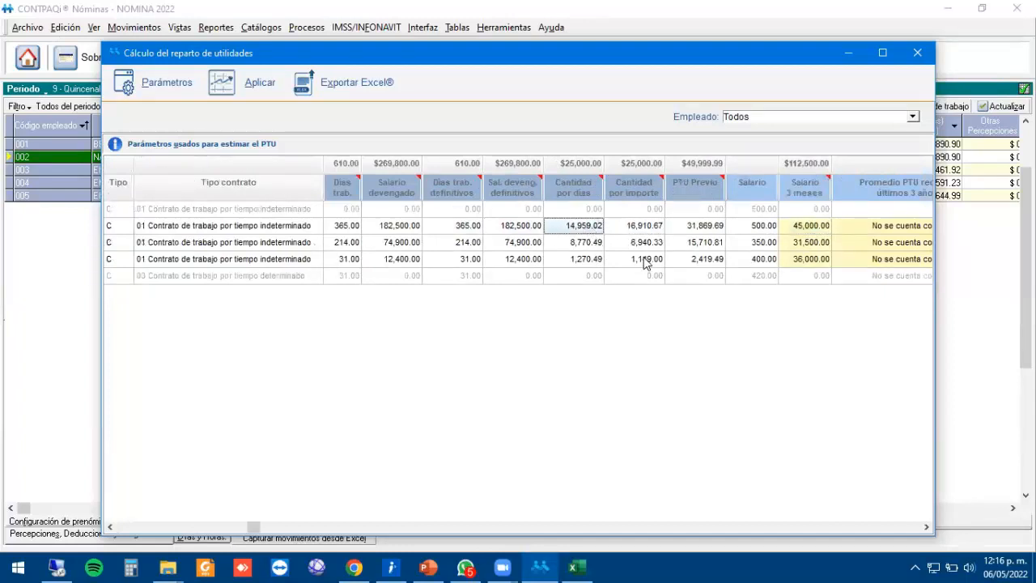
pyautogui.click(348, 230)
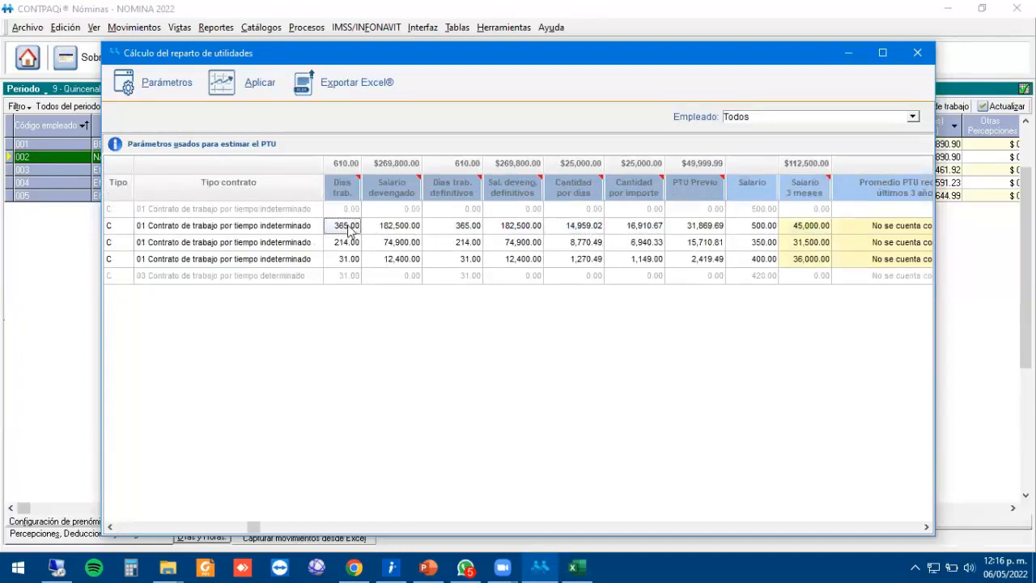
pyautogui.click(416, 231)
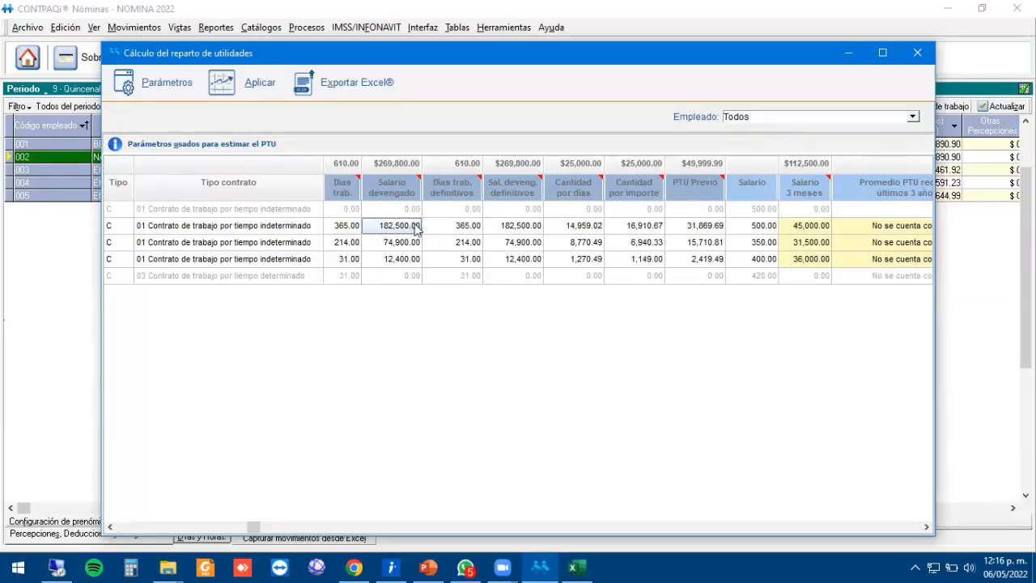
pyautogui.click(506, 227)
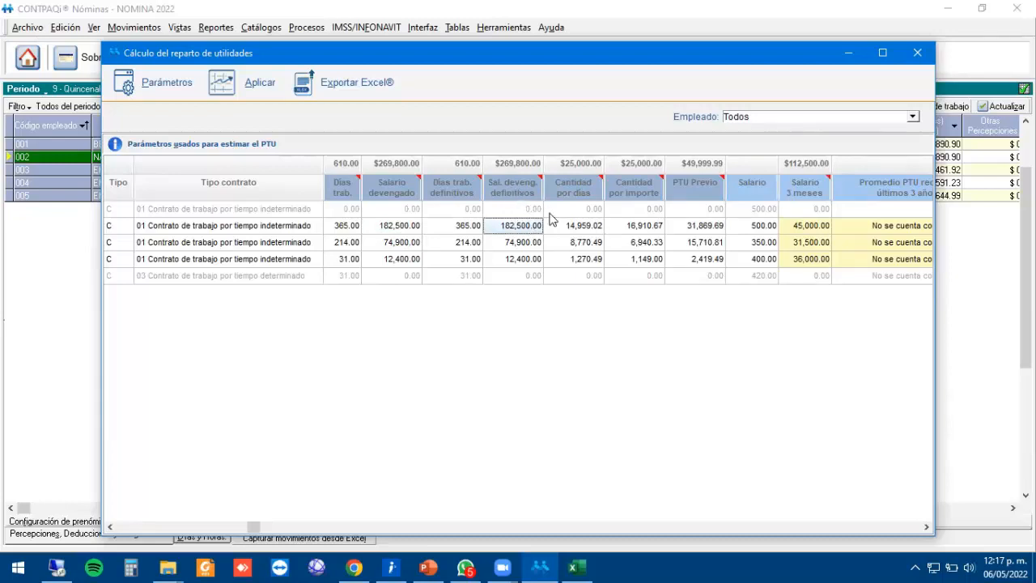
pyautogui.click(579, 230)
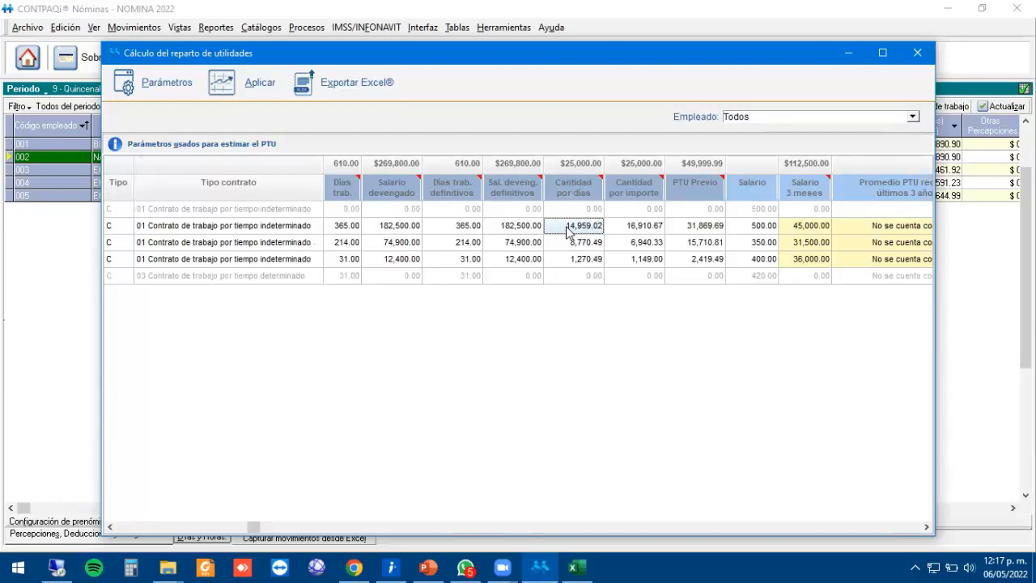
pyautogui.click(643, 230)
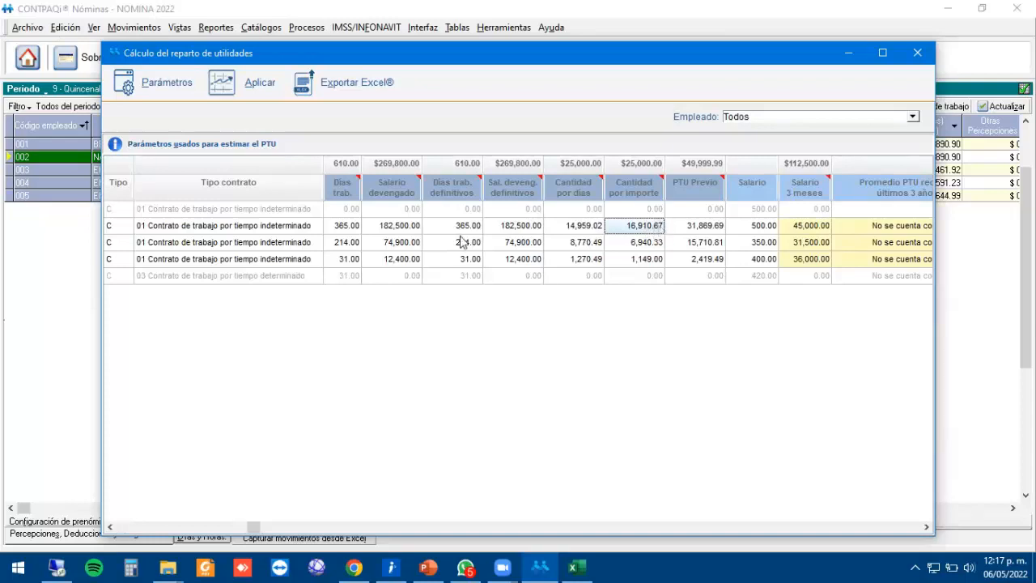
pyautogui.click(413, 231)
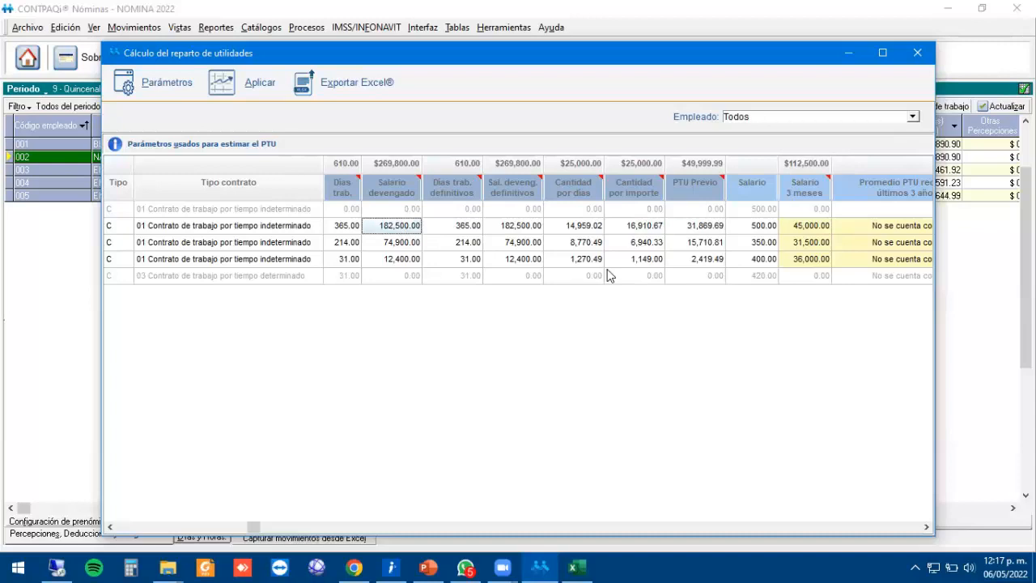
pyautogui.click(643, 228)
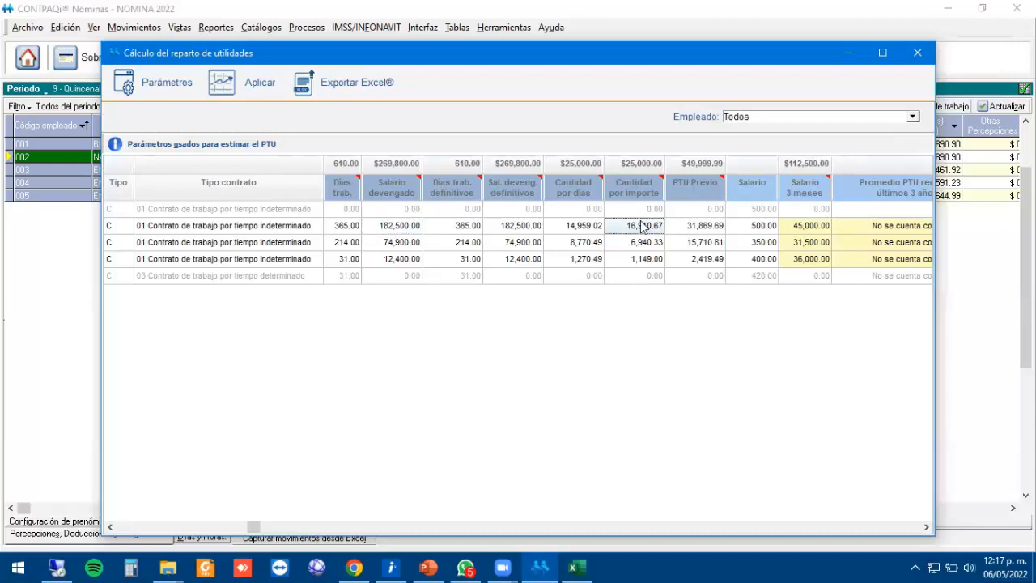
pyautogui.click(701, 229)
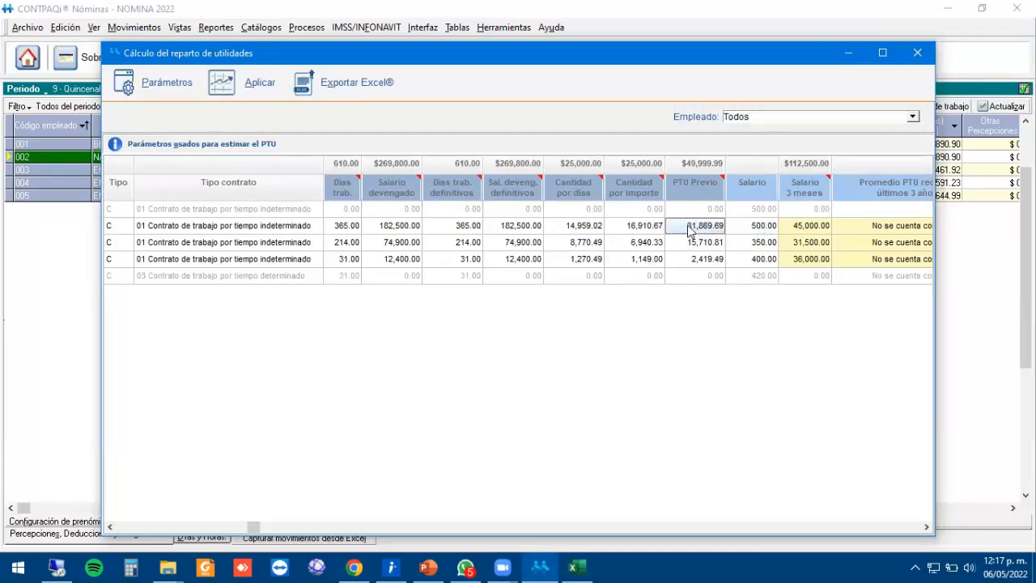
pyautogui.click(748, 226)
pyautogui.click(801, 229)
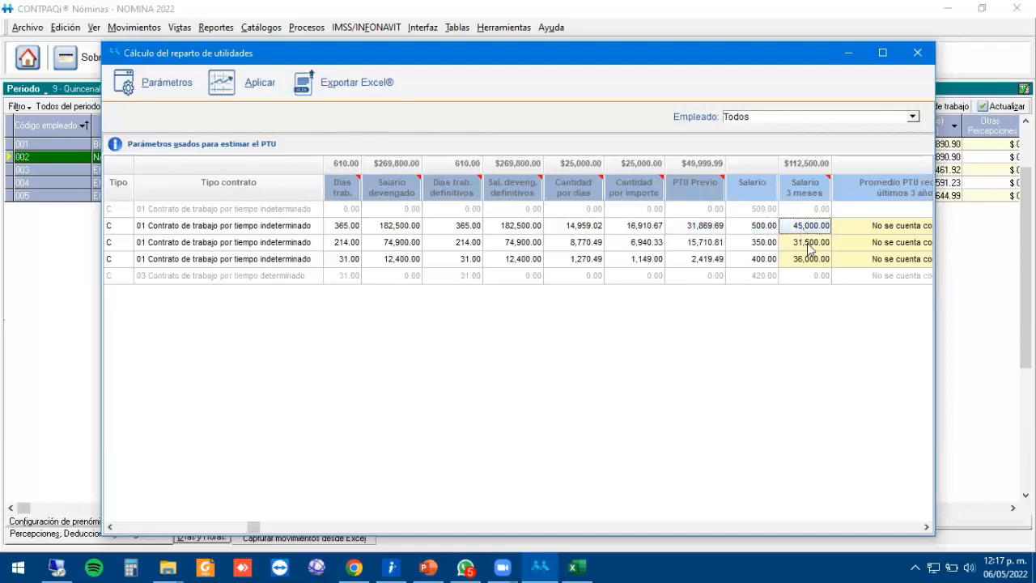
pyautogui.press('Right')
pyautogui.press('Right')
pyautogui.click(604, 227)
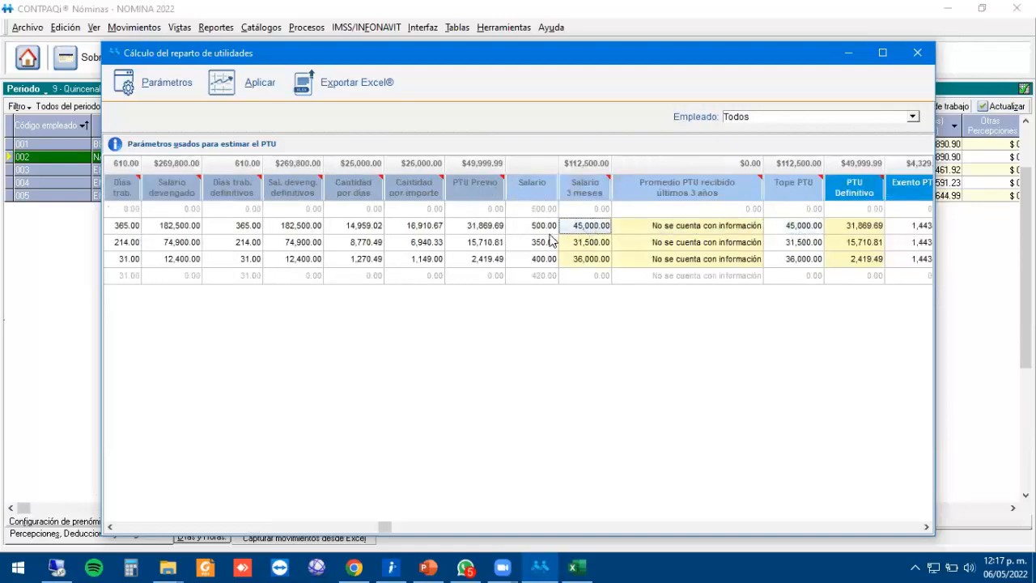
pyautogui.click(541, 229)
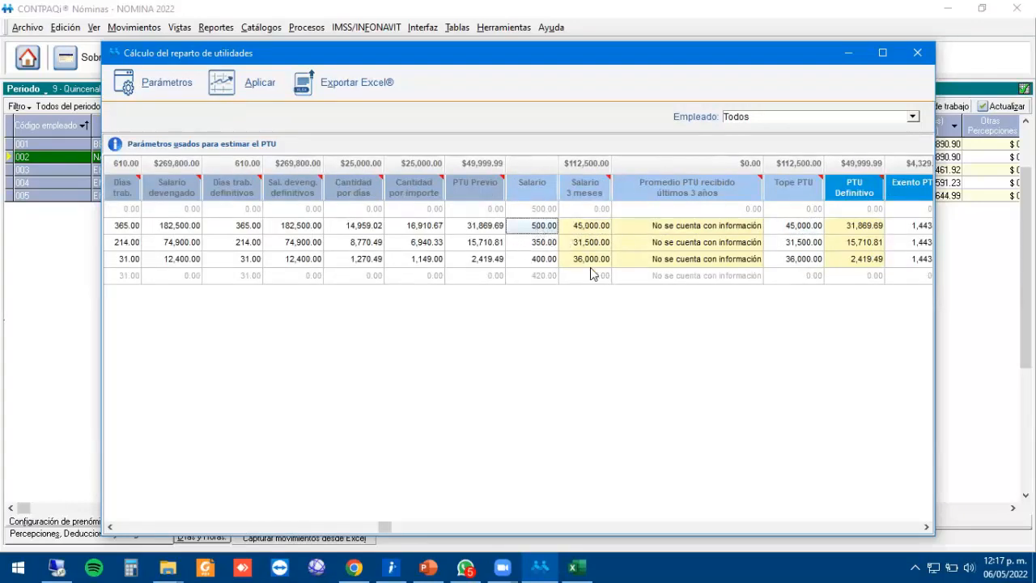
pyautogui.click(540, 240)
pyautogui.press('Up')
pyautogui.click(567, 230)
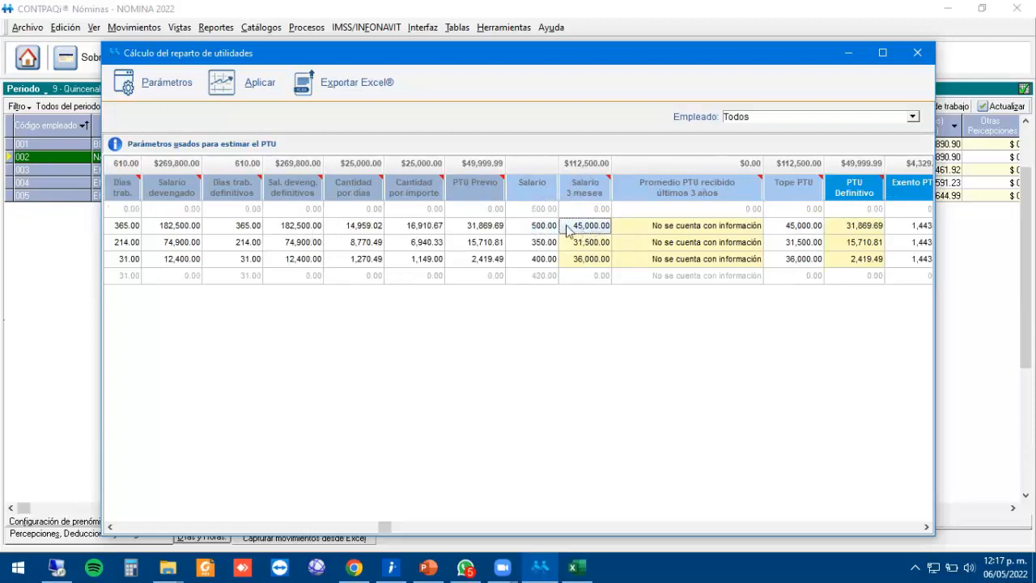
pyautogui.click(468, 230)
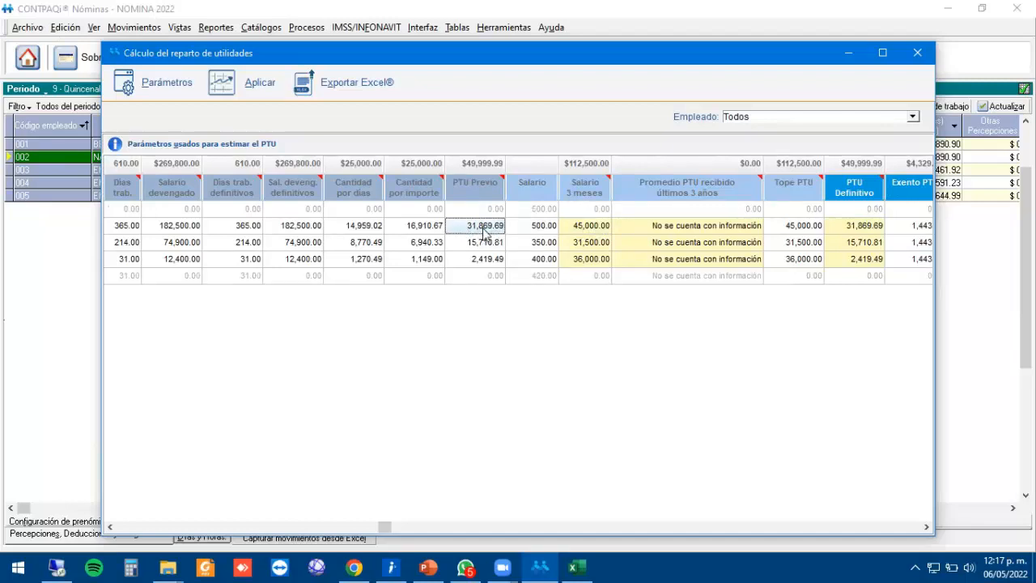
pyautogui.click(592, 230)
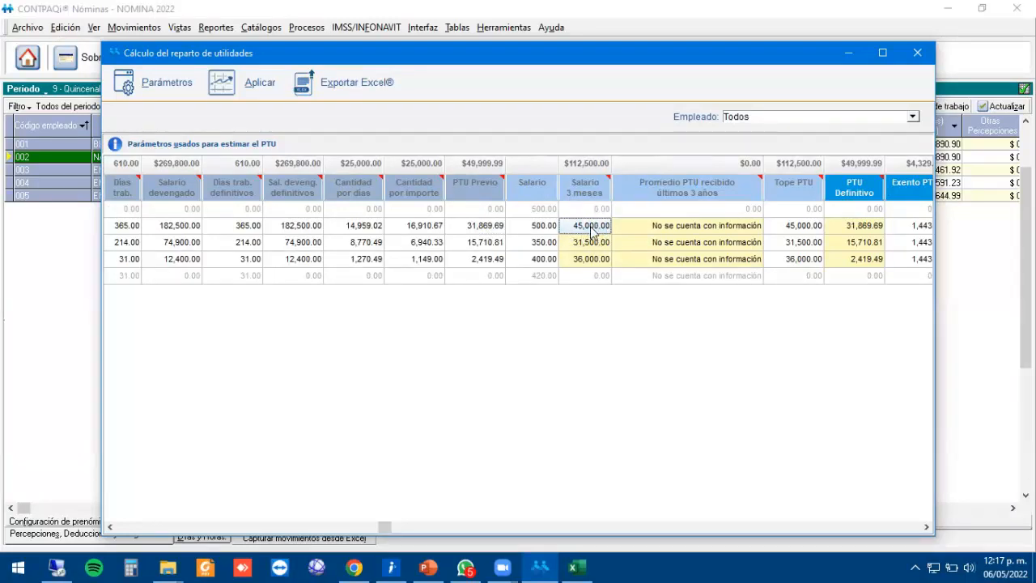
pyautogui.click(482, 232)
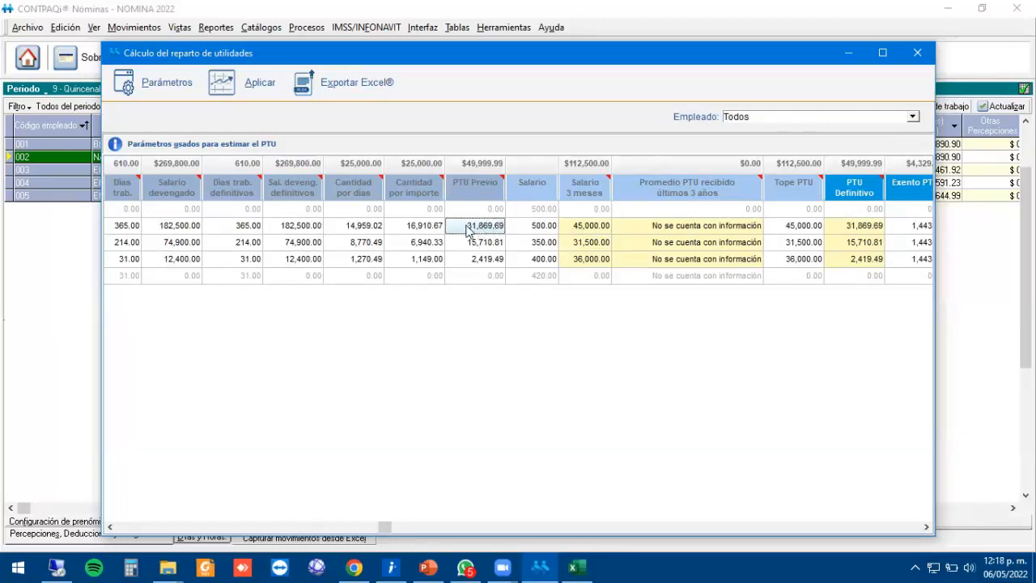
pyautogui.click(696, 233)
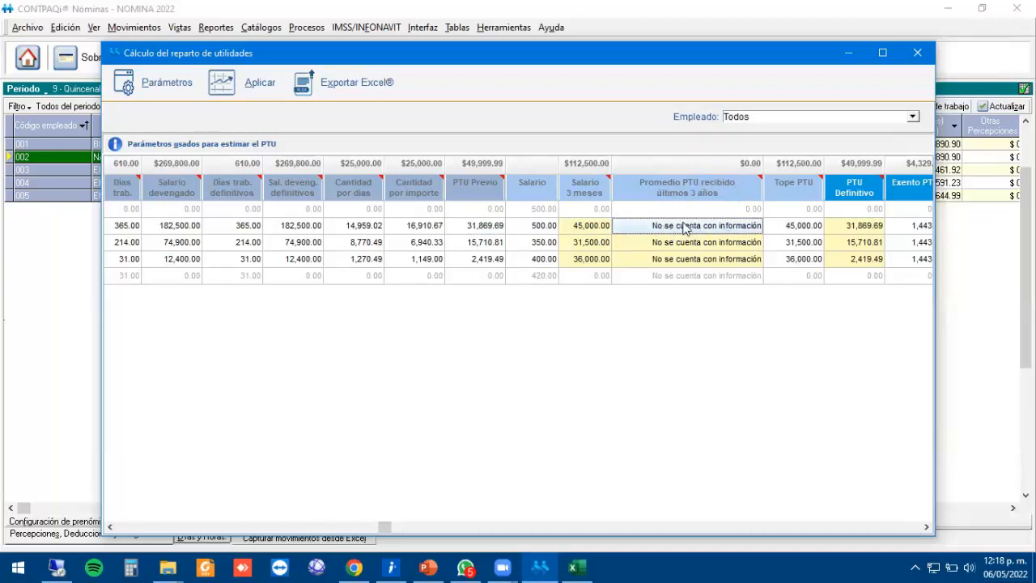
# Enter 48,000.00 as the first employee's three-year PTU average and check the resulting 48,000.00 cap.
pyautogui.write('48,00')
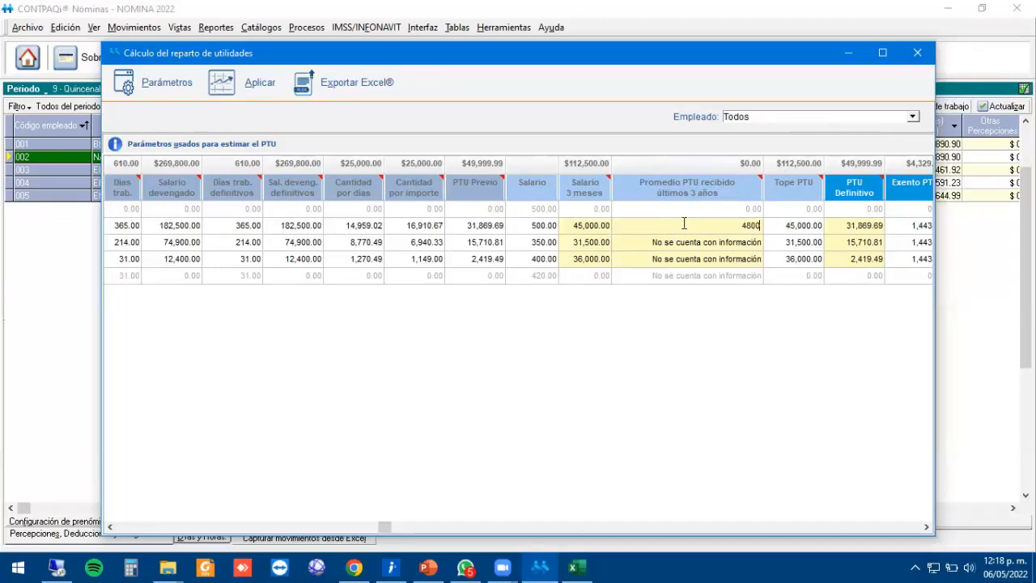
pyautogui.write('0')
pyautogui.press('Return')
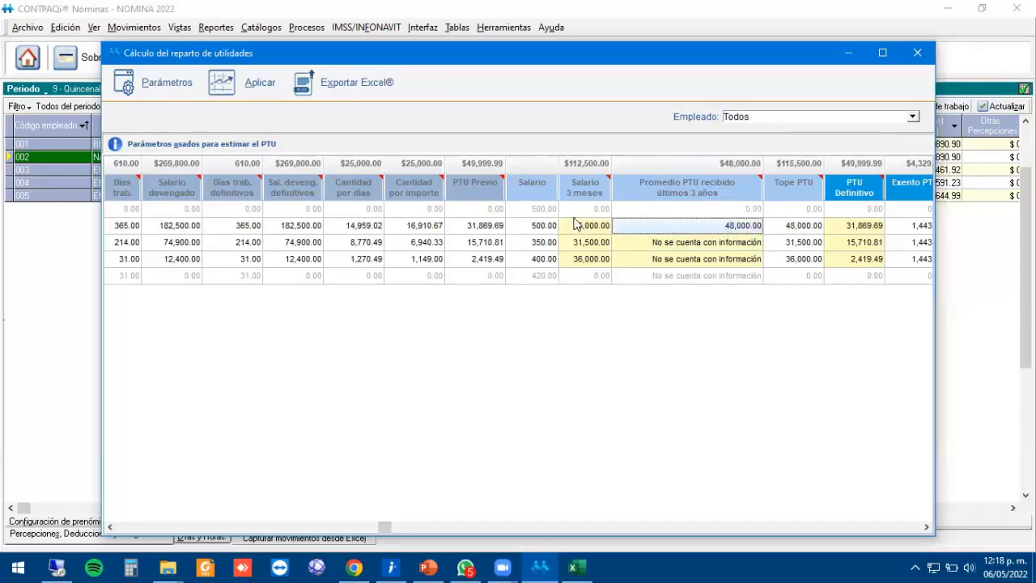
pyautogui.click(479, 226)
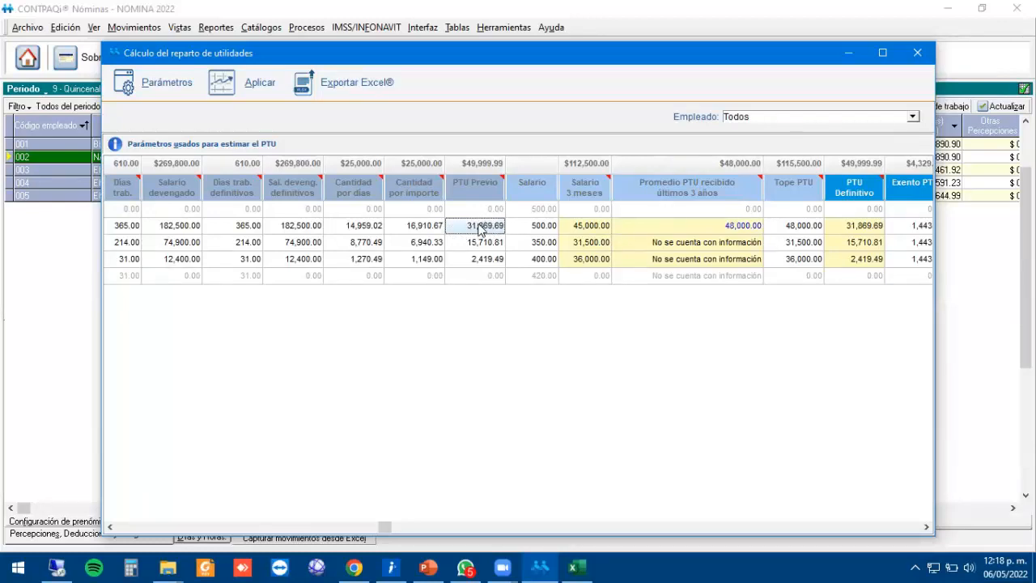
pyautogui.click(746, 226)
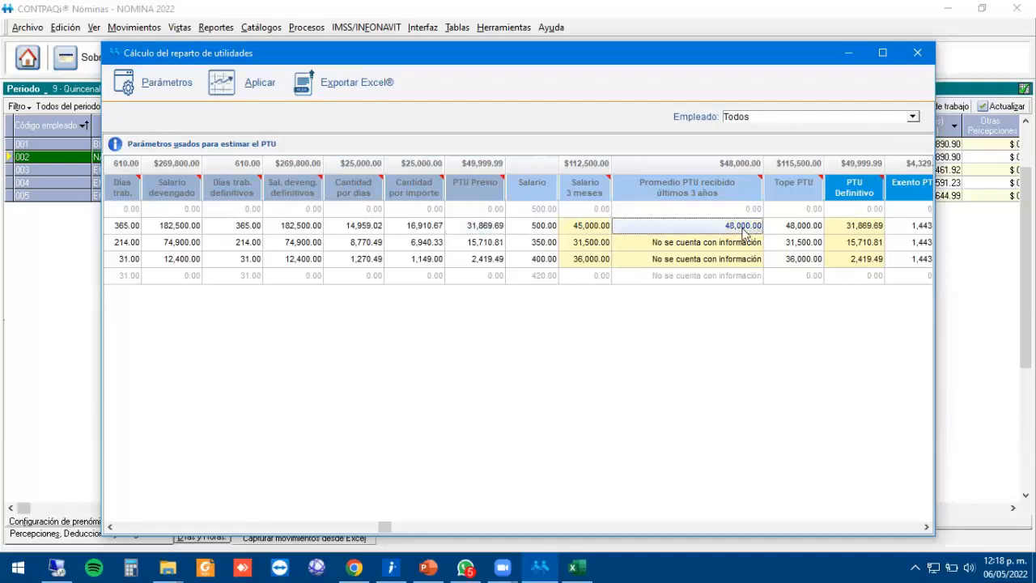
pyautogui.click(591, 231)
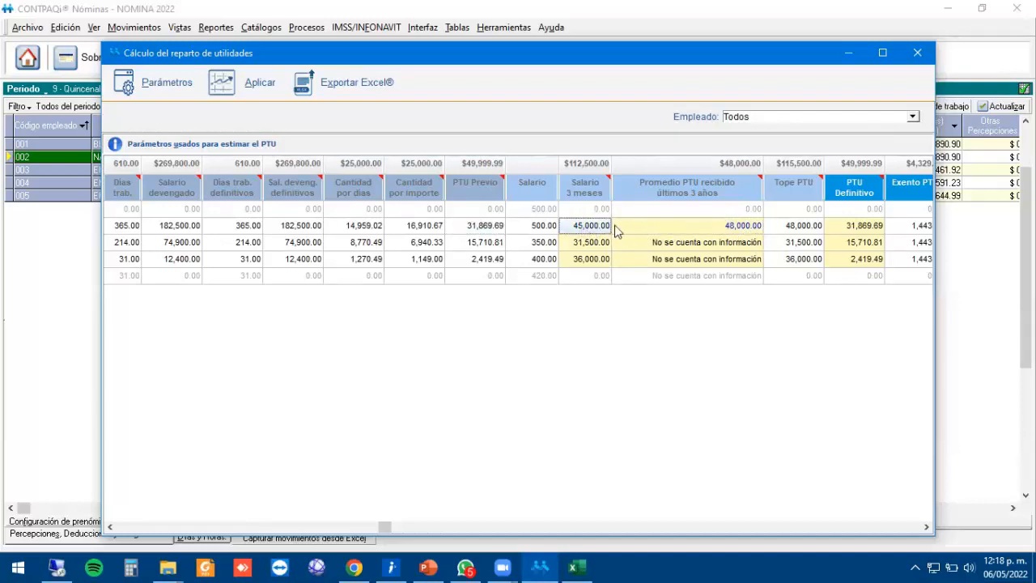
pyautogui.click(582, 224)
pyautogui.click(746, 227)
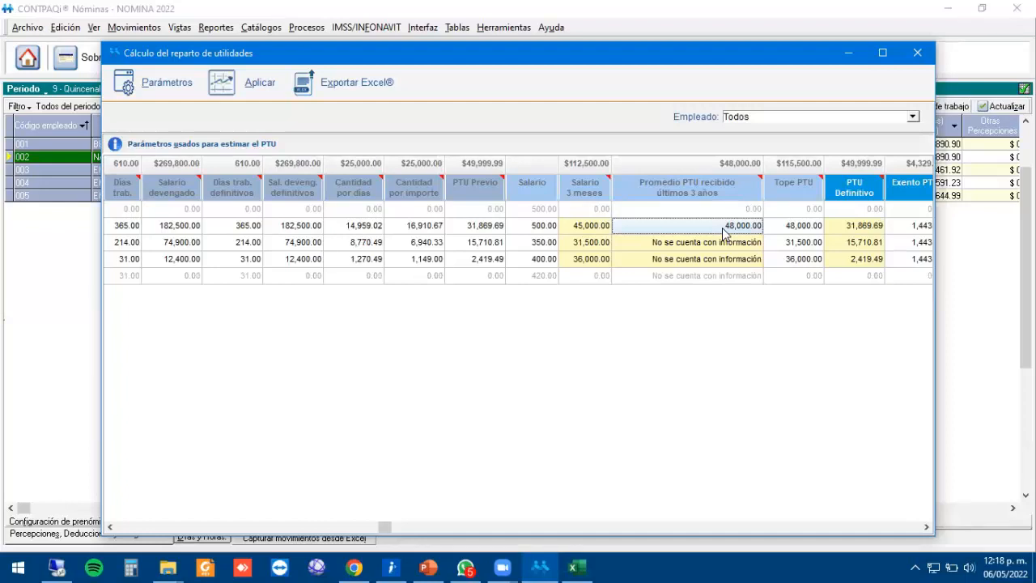
pyautogui.click(819, 229)
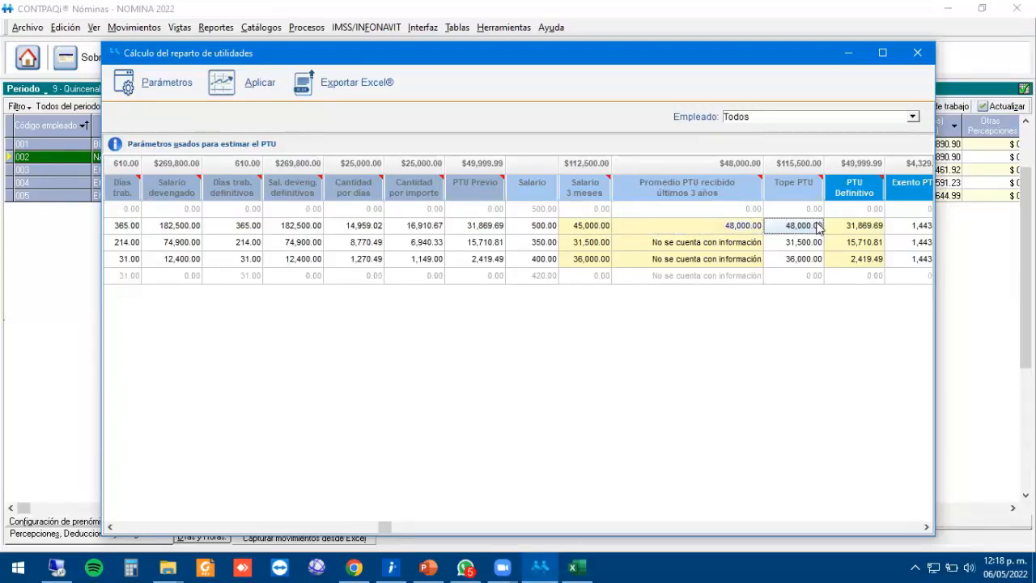
# Reset the first employee's three-year PTU average to 0.
pyautogui.click(700, 229)
pyautogui.write('0')
pyautogui.press('Return')
pyautogui.press('Return')
pyautogui.press('Return')
pyautogui.press('Return')
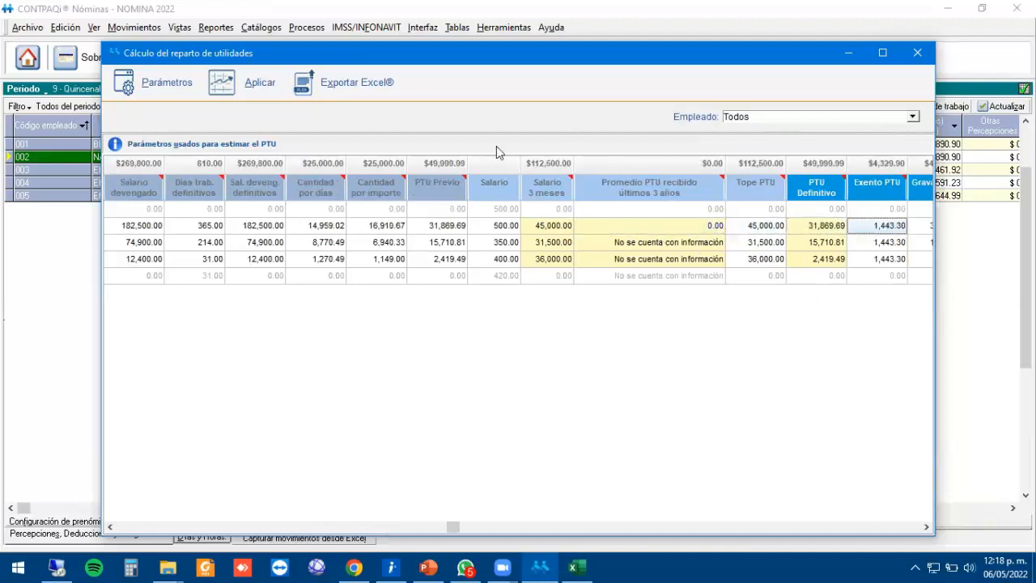
pyautogui.hotkey('alt', 'Tab')
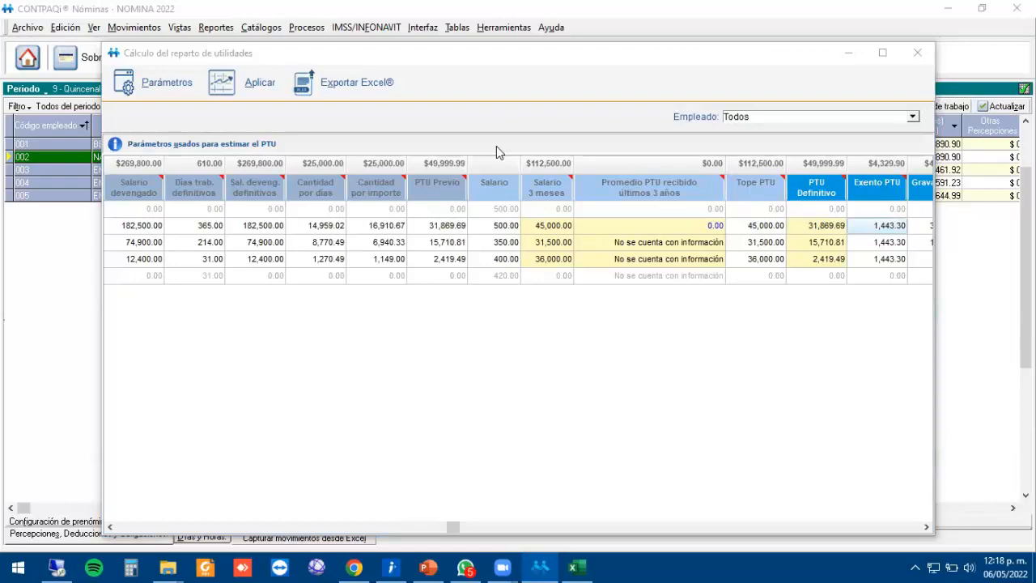
# Close the Libro1 workbook without saving.
pyautogui.click(574, 567)
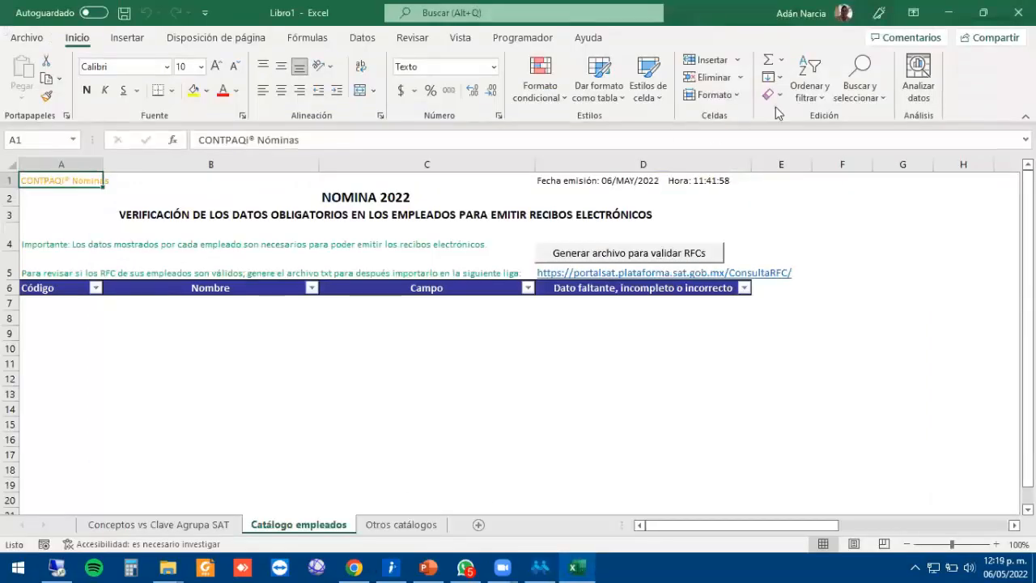
pyautogui.click(1018, 13)
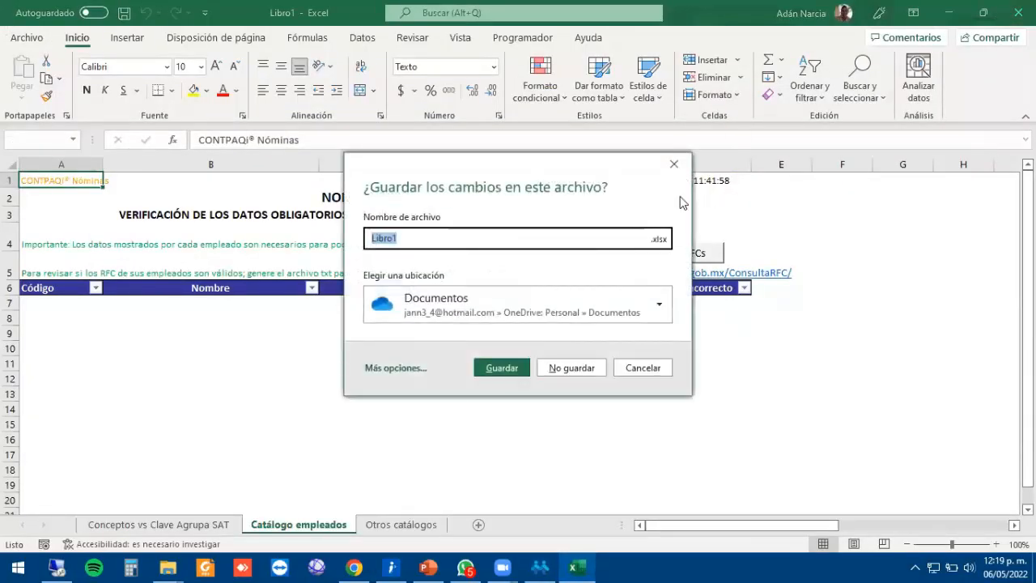
pyautogui.click(673, 163)
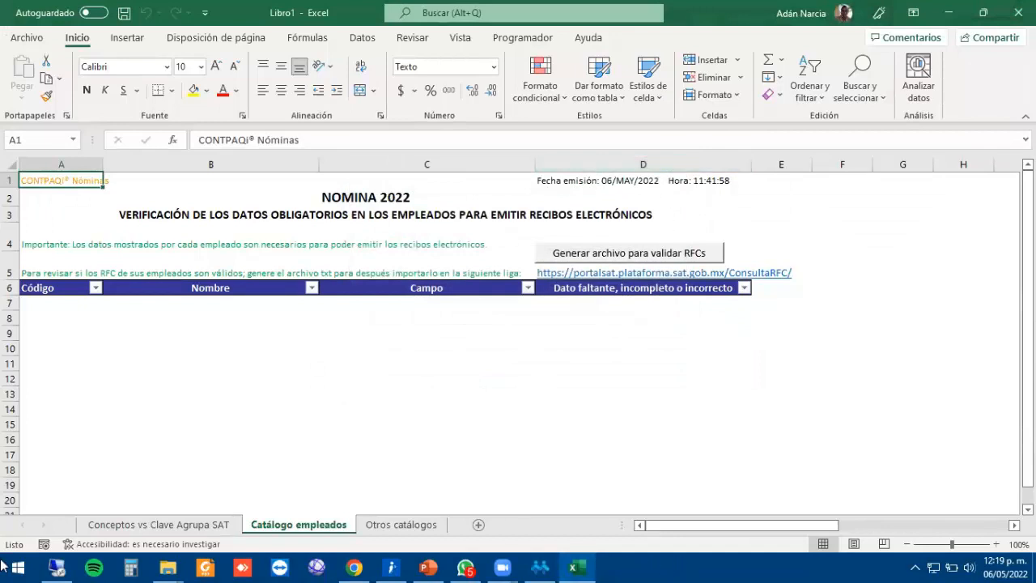
pyautogui.click(1019, 13)
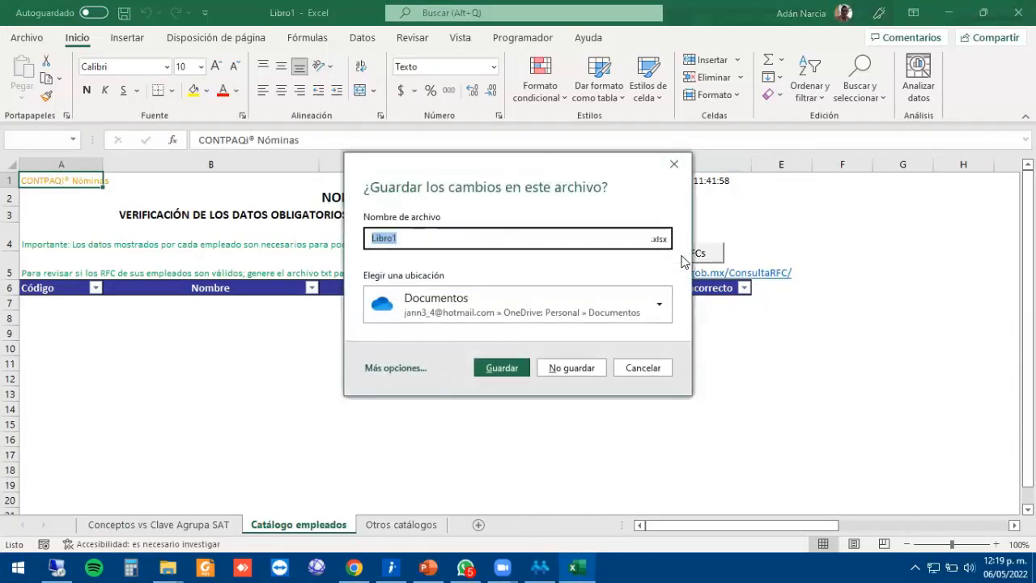
pyautogui.click(570, 369)
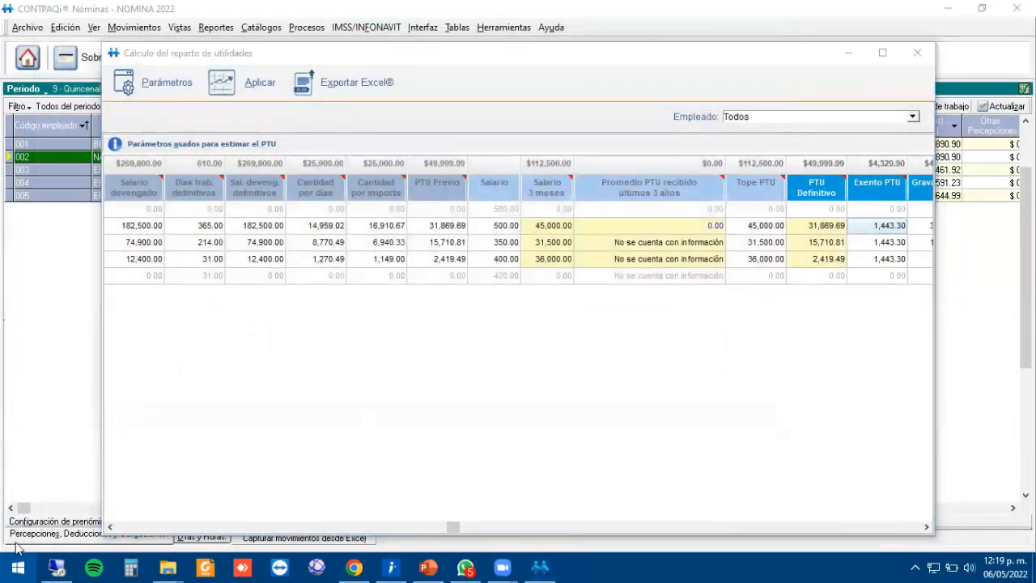
# Relaunch Excel from the Start search.
pyautogui.click(17, 567)
pyautogui.write('excel')
pyautogui.press('Return')
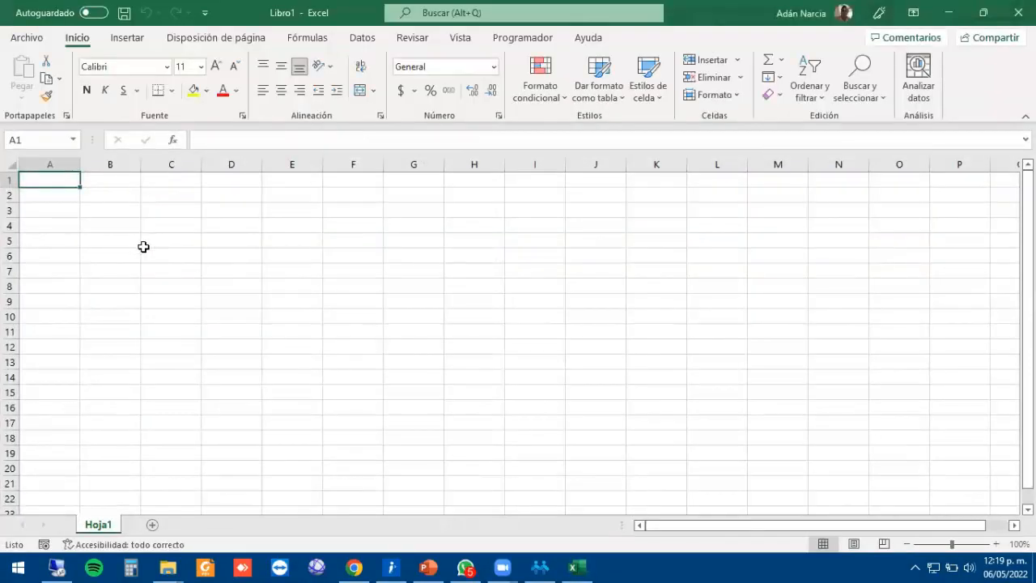
# Enter year headings 2019, 2020 and 2021 in B2:D2.
pyautogui.press('Down')
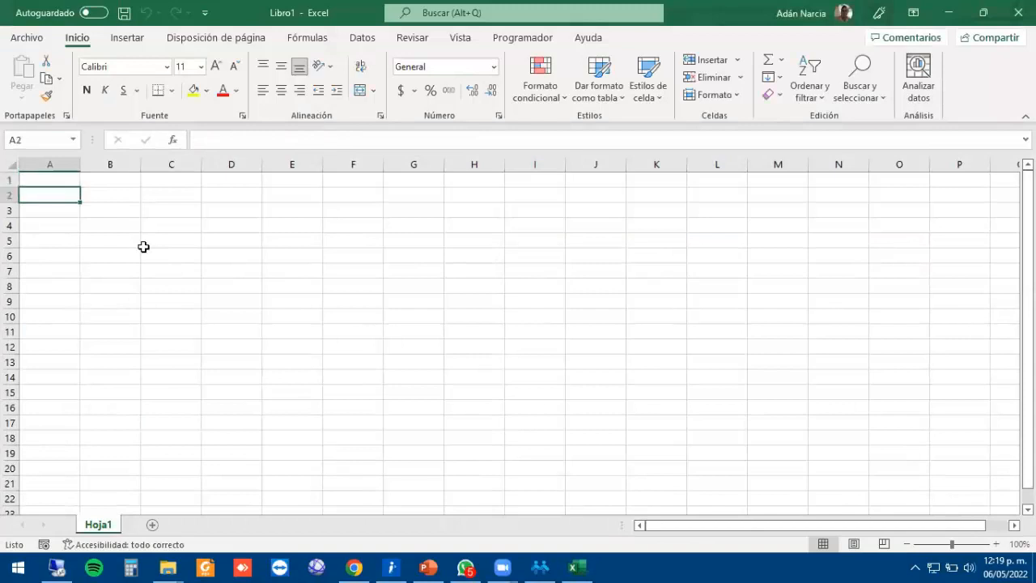
pyautogui.press('Right')
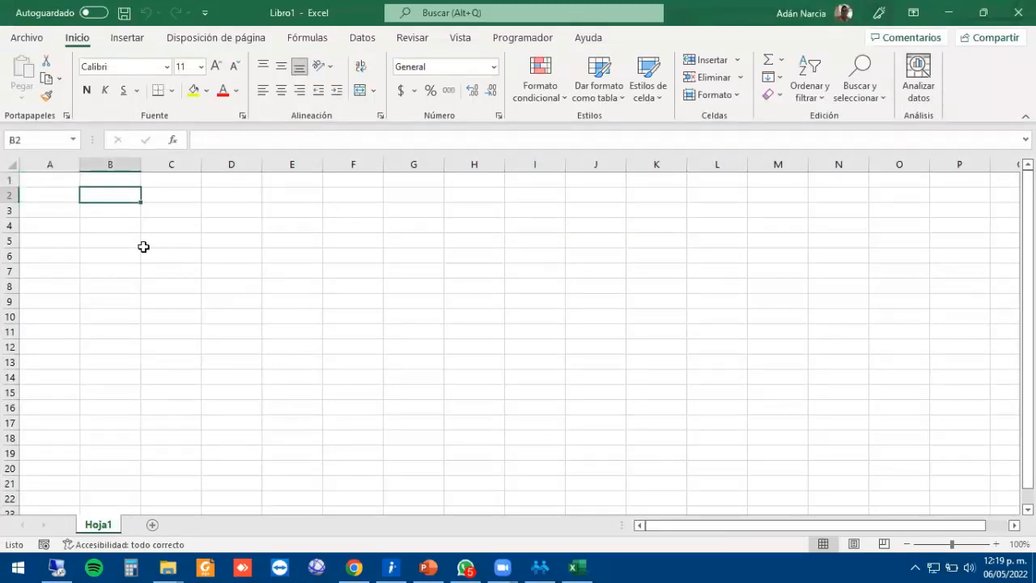
pyautogui.write('10')
pyautogui.press('BackSpace')
pyautogui.press('BackSpace')
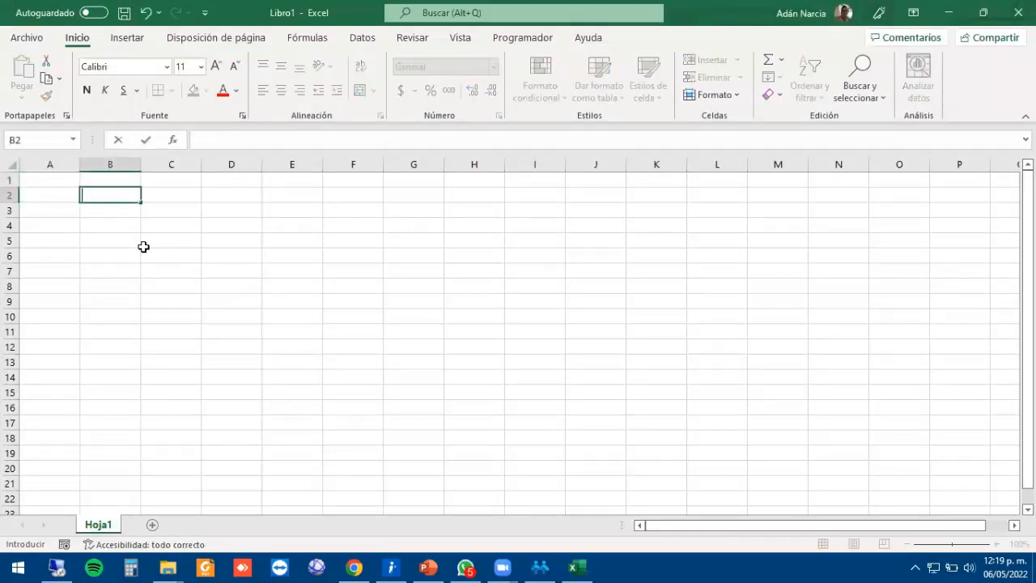
pyautogui.write('2019')
pyautogui.press('Right')
pyautogui.write('202')
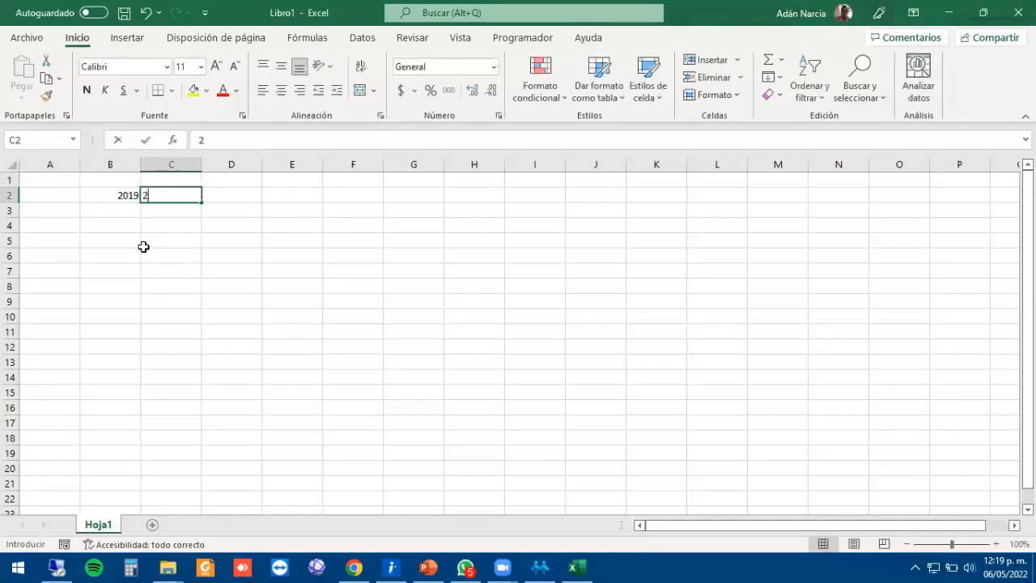
pyautogui.press('Right')
pyautogui.write('2021')
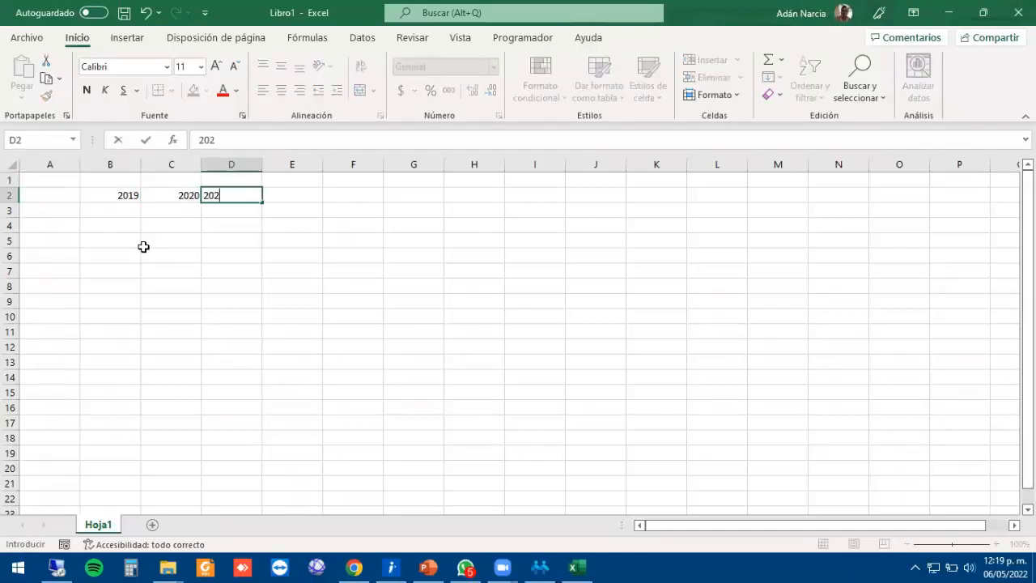
pyautogui.press('Left')
pyautogui.press('Left')
pyautogui.press('Left')
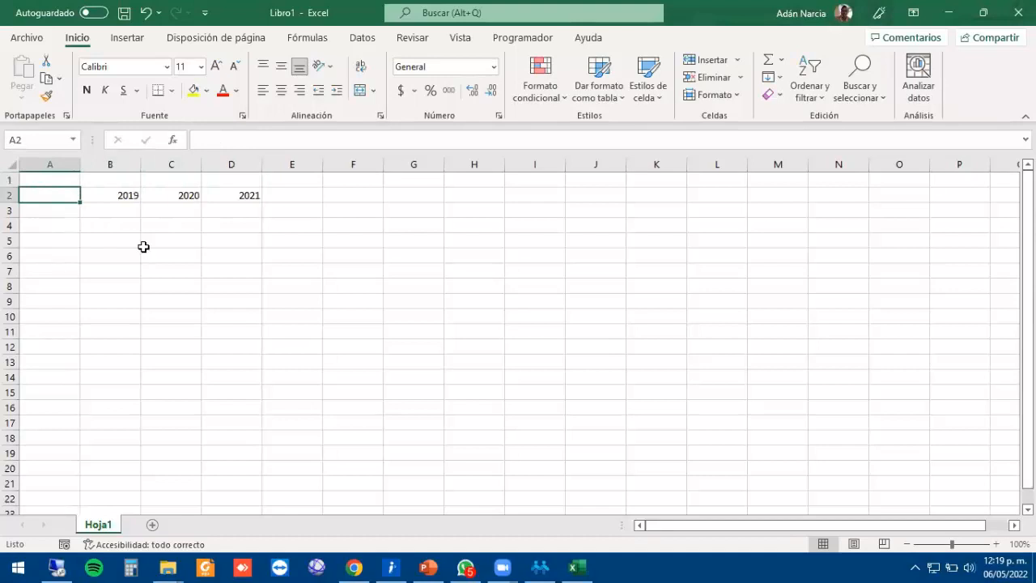
# Enter JUANITO in A3 with 35000, 45000 and 25000 in B3:D3.
pyautogui.press('Down')
pyautogui.write('JUANITO')
pyautogui.press('Right')
pyautogui.write('35')
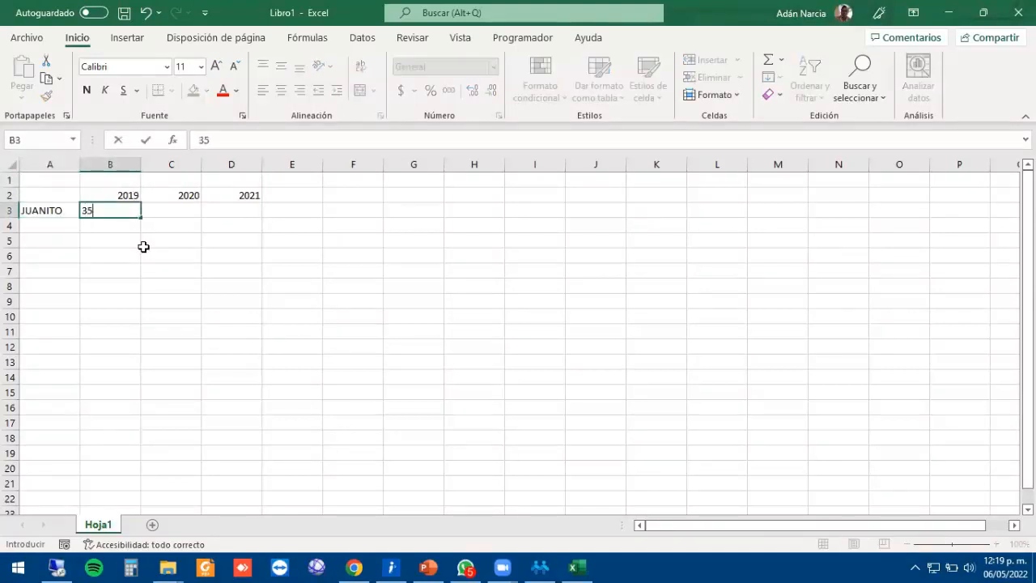
pyautogui.write('000')
pyautogui.press('Right')
pyautogui.write('45000')
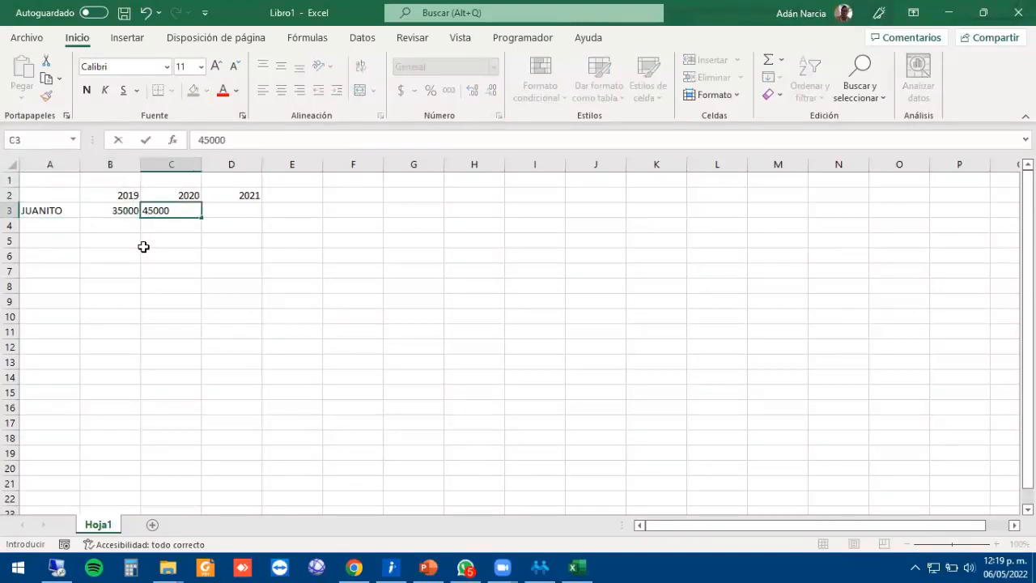
pyautogui.press('Right')
pyautogui.write('2500')
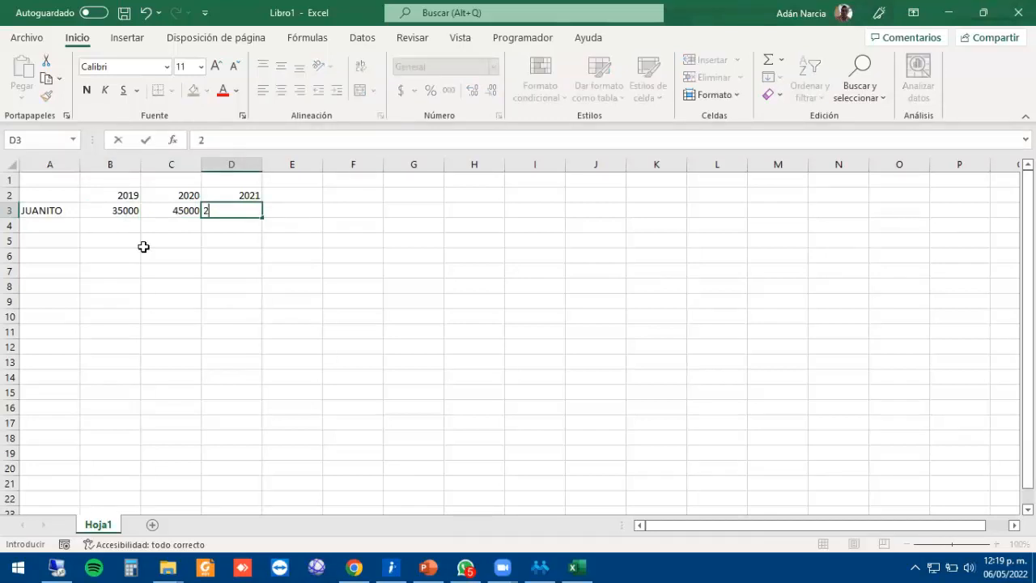
pyautogui.press('Left')
pyautogui.press('Left')
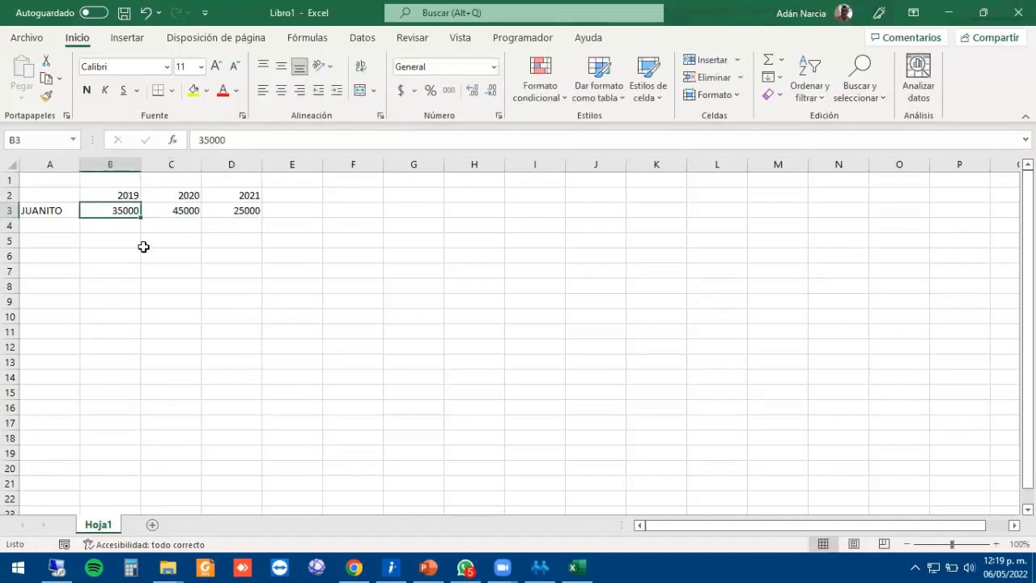
pyautogui.hotkey('shift', 'Right')
pyautogui.hotkey('shift', 'Right')
pyautogui.hotkey('shift', 'Right')
pyautogui.hotkey('shift', 'Left')
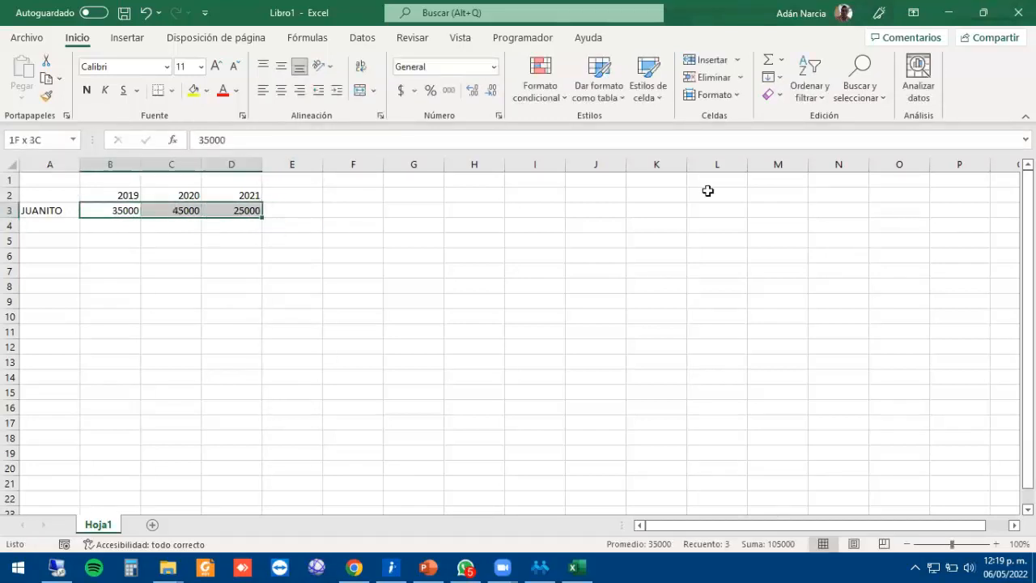
# Format B3:E3 as currency and AutoSum the three amounts into E3 ($105,000.00).
pyautogui.click(400, 90)
pyautogui.click(275, 208)
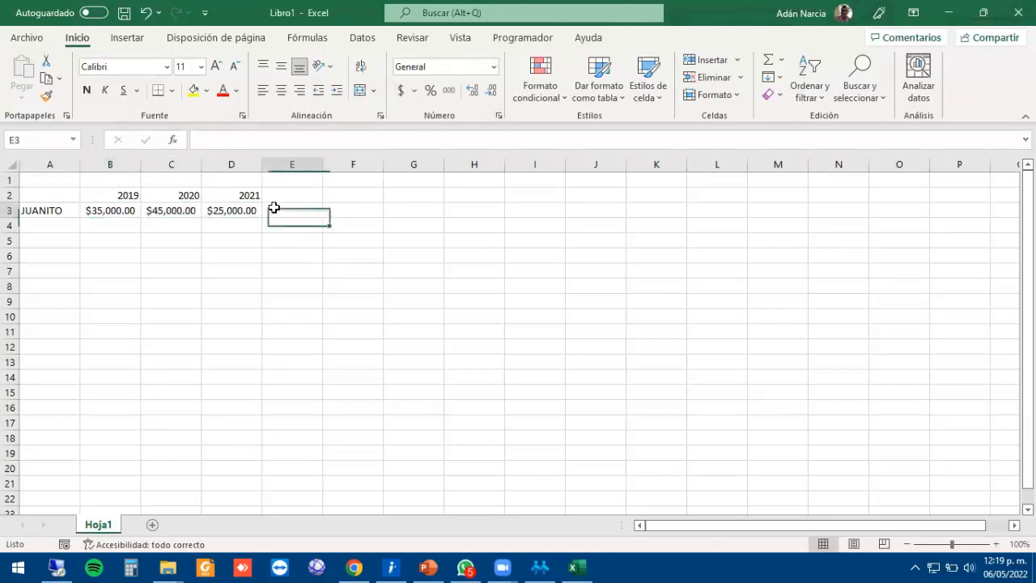
pyautogui.click(400, 89)
pyautogui.click(324, 258)
pyautogui.moveTo(323, 259); pyautogui.dragTo(289, 207)
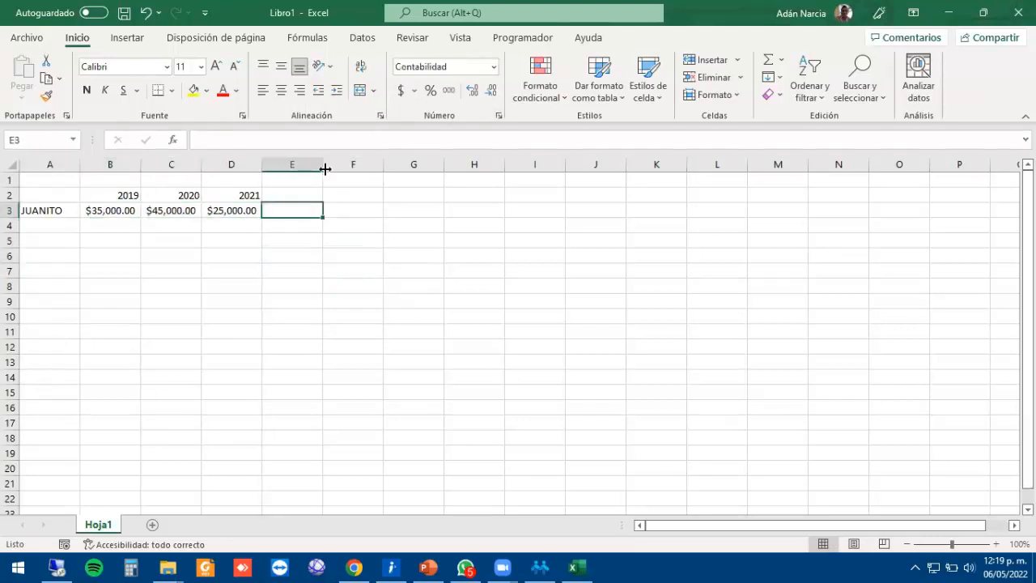
pyautogui.write('=')
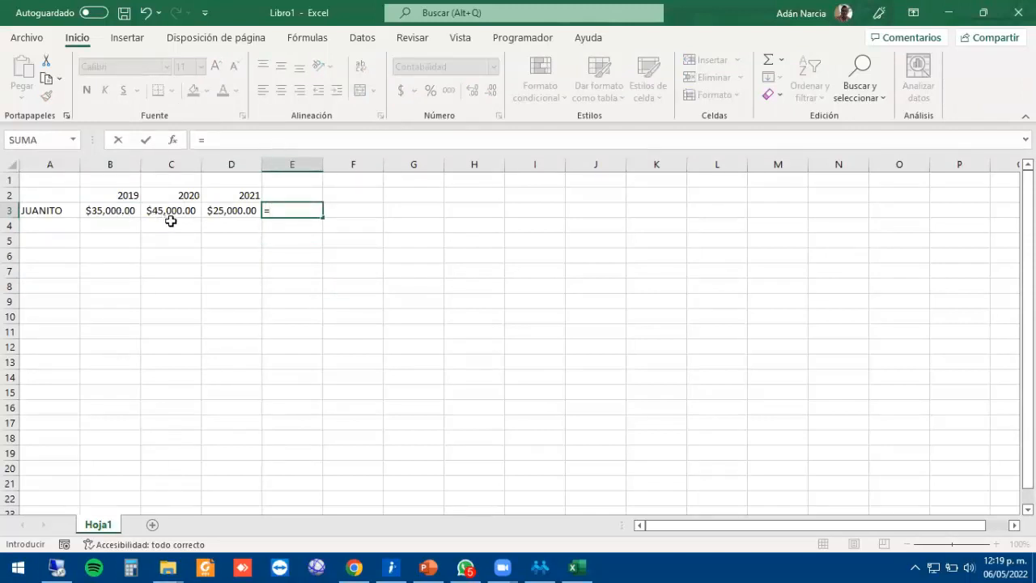
pyautogui.press('Escape')
pyautogui.moveTo(105, 210); pyautogui.dragTo(288, 209)
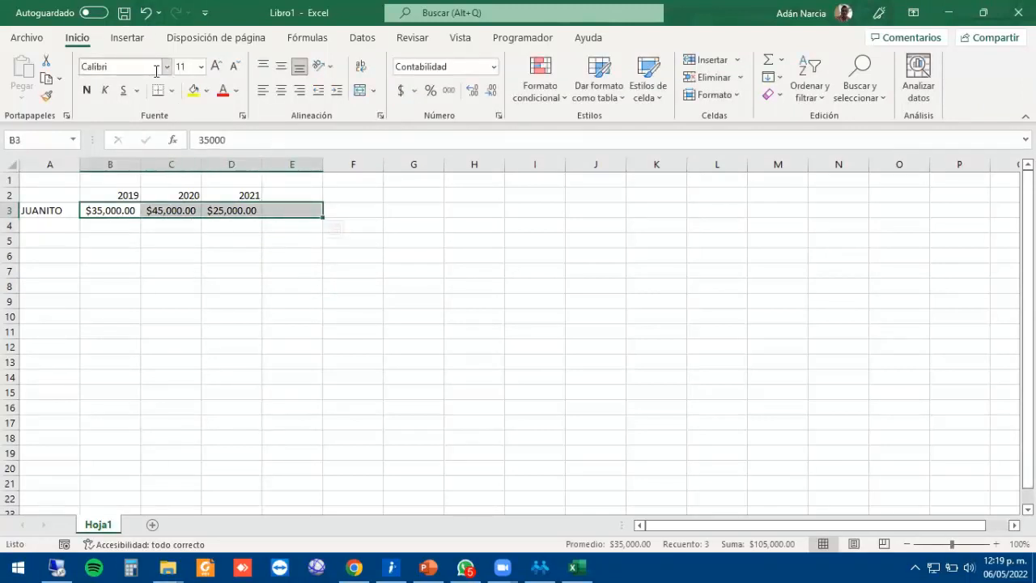
pyautogui.click(308, 37)
pyautogui.click(79, 60)
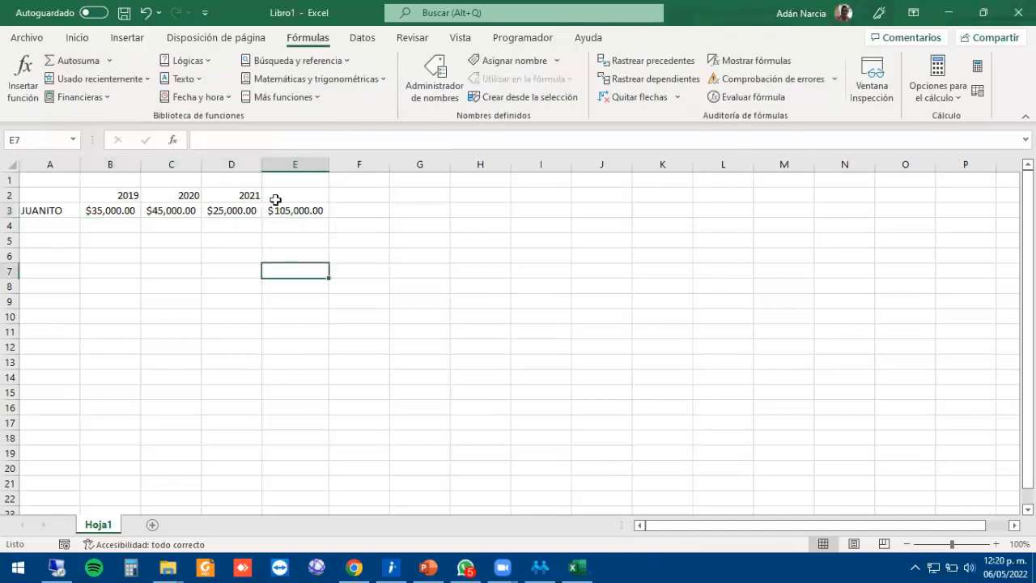
pyautogui.click(275, 212)
pyautogui.doubleClick(275, 212)
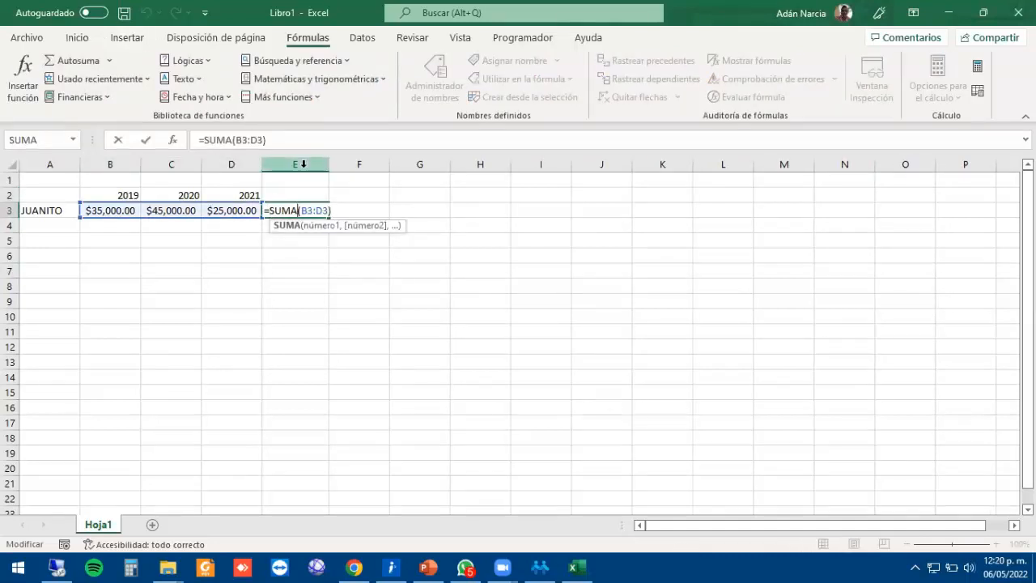
# Enter =E3/3 in F3 to average the amounts at $35,000.00.
pyautogui.click(356, 212)
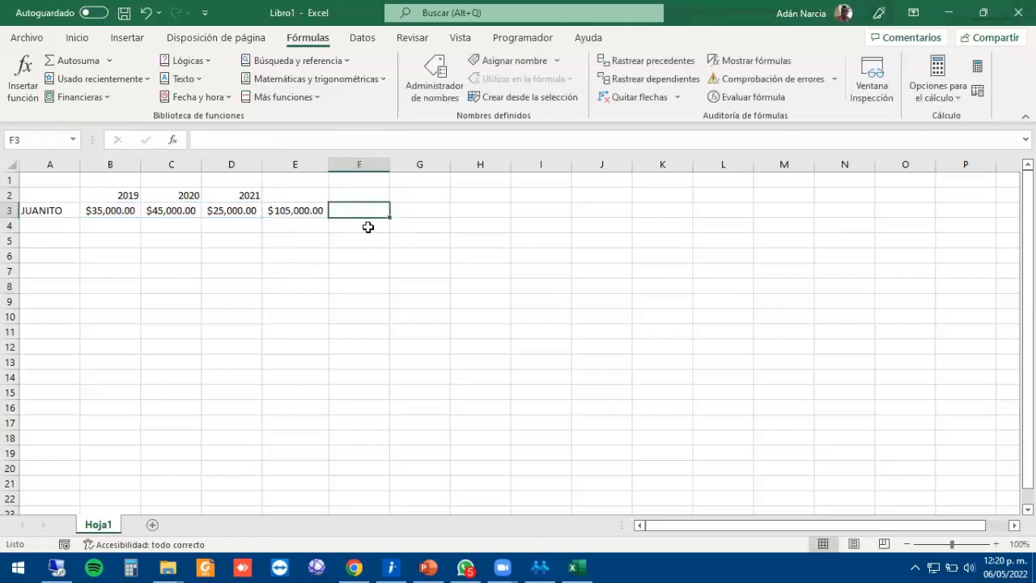
pyautogui.write('=')
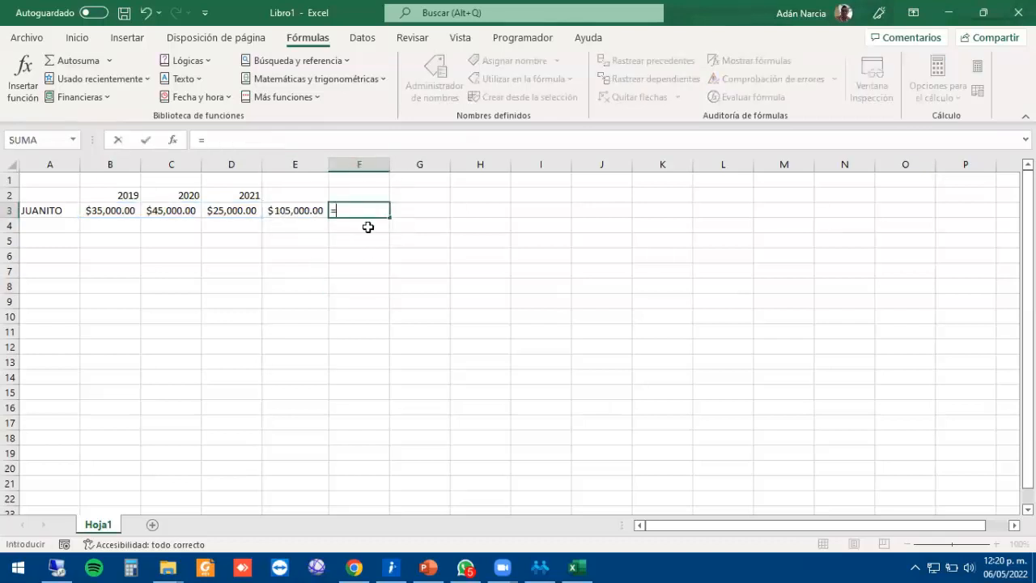
pyautogui.click(294, 211)
pyautogui.write('/3')
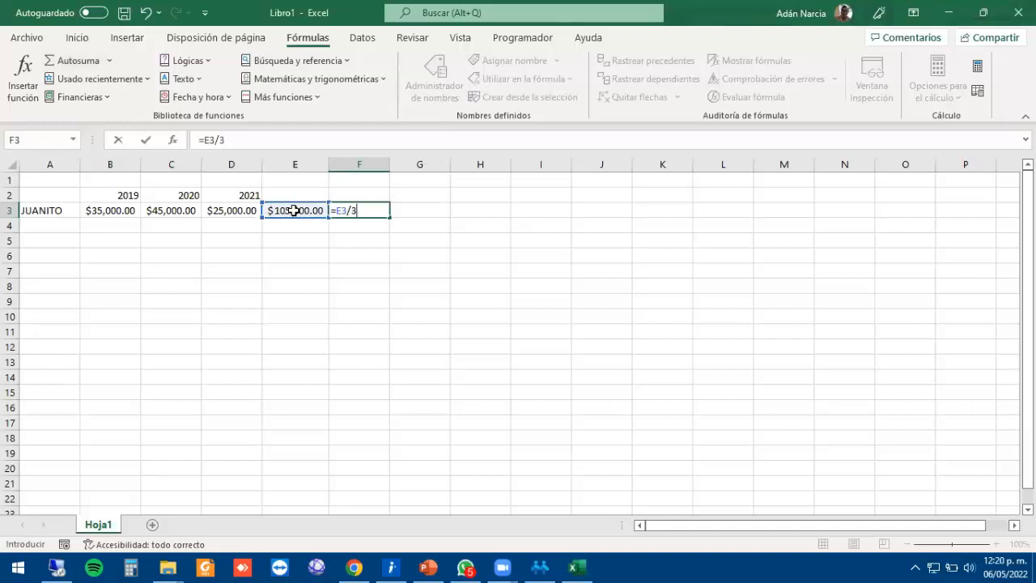
pyautogui.press('Return')
pyautogui.click(377, 268)
pyautogui.click(357, 219)
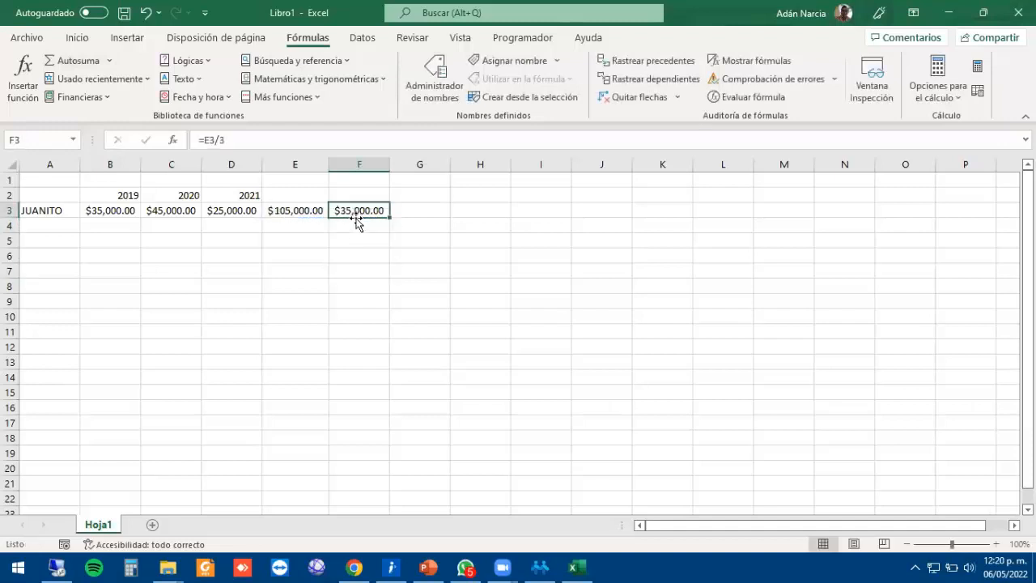
pyautogui.click(287, 211)
# Enter 35,000 as the first employee's three-year PTU average in CONTPAQi.
pyautogui.click(366, 212)
pyautogui.press('alt')
pyautogui.click(557, 567)
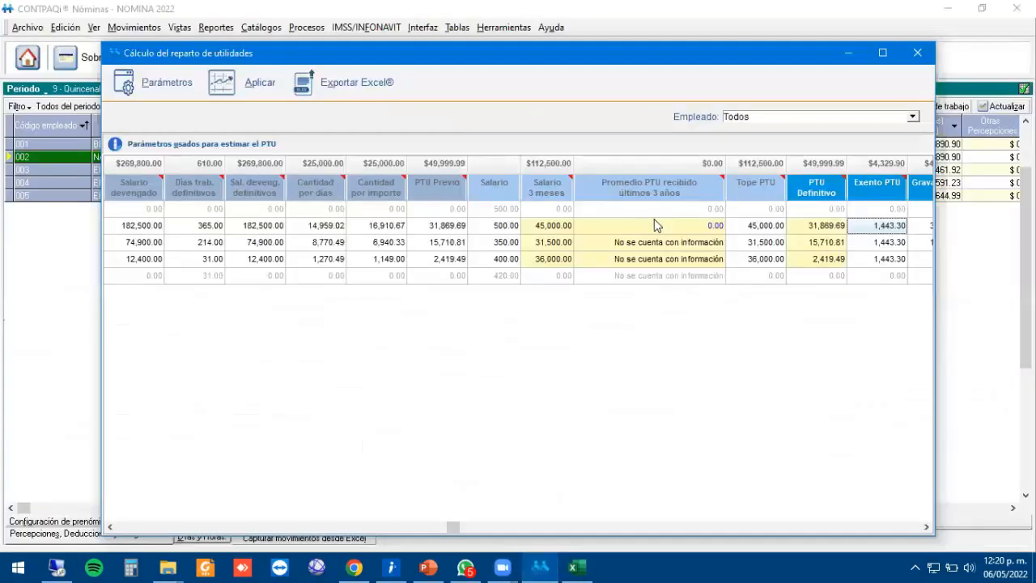
pyautogui.write('35')
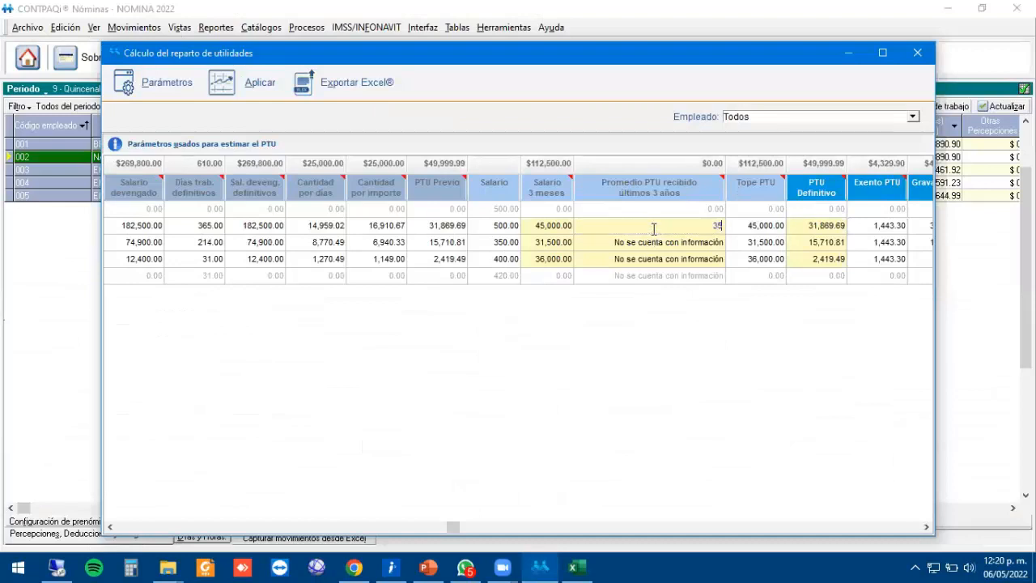
pyautogui.write(',000')
pyautogui.press('Return')
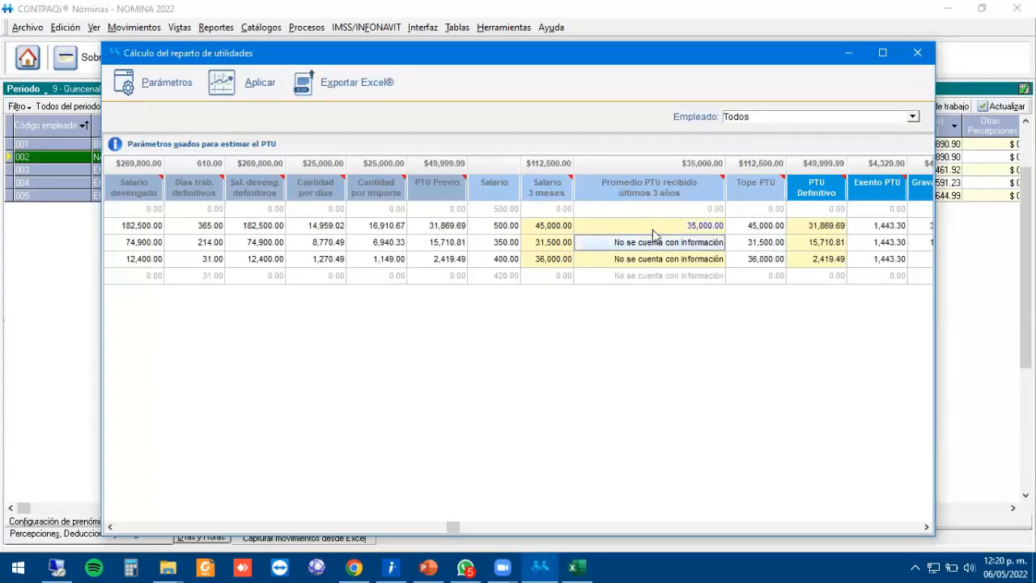
# Compare the resulting Tope PTU and PTU Definitivo with the three-month salary and previous PTU.
pyautogui.click(652, 229)
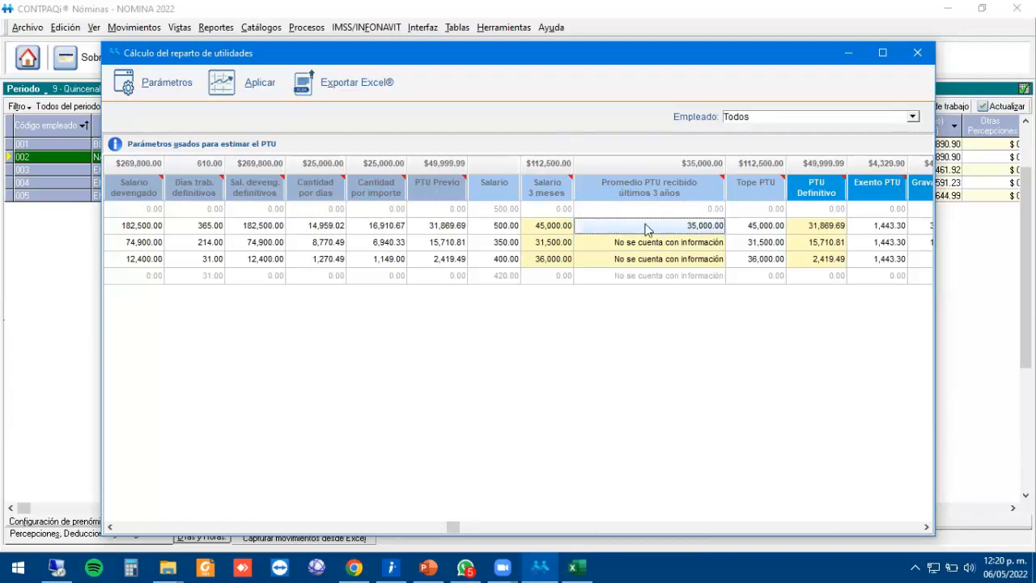
pyautogui.click(763, 231)
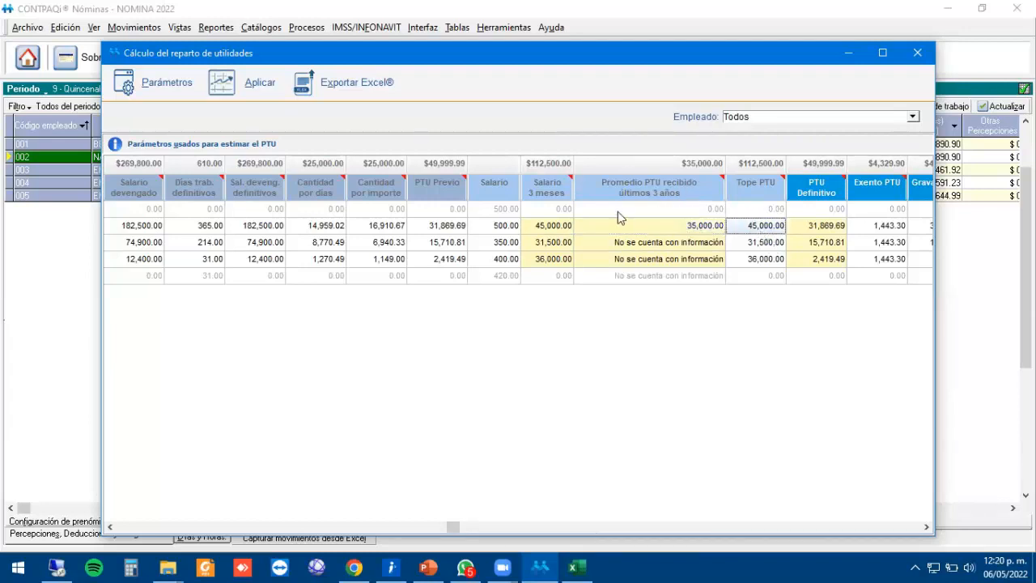
pyautogui.click(623, 229)
pyautogui.click(571, 225)
pyautogui.click(650, 233)
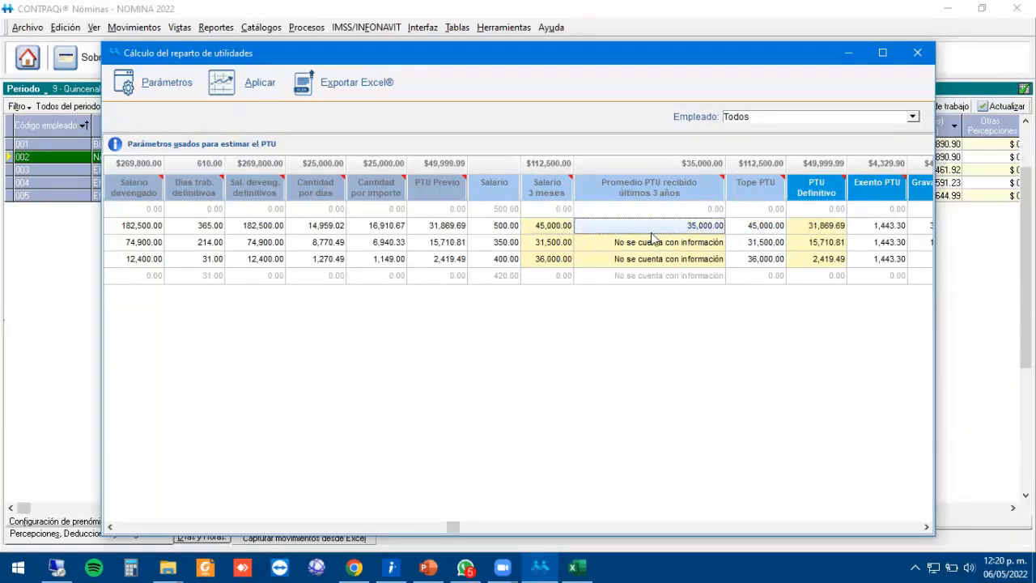
pyautogui.click(569, 227)
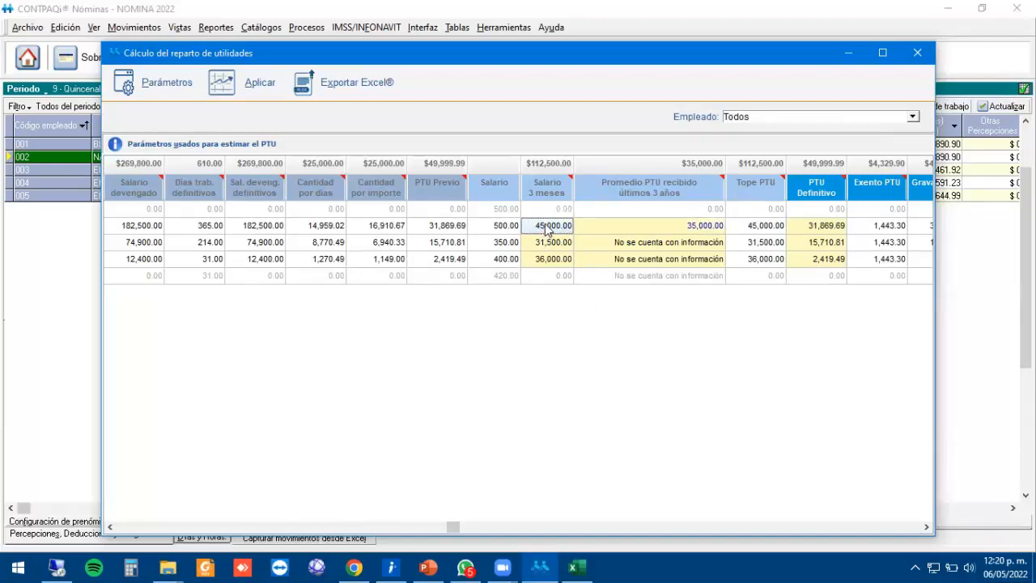
pyautogui.click(757, 230)
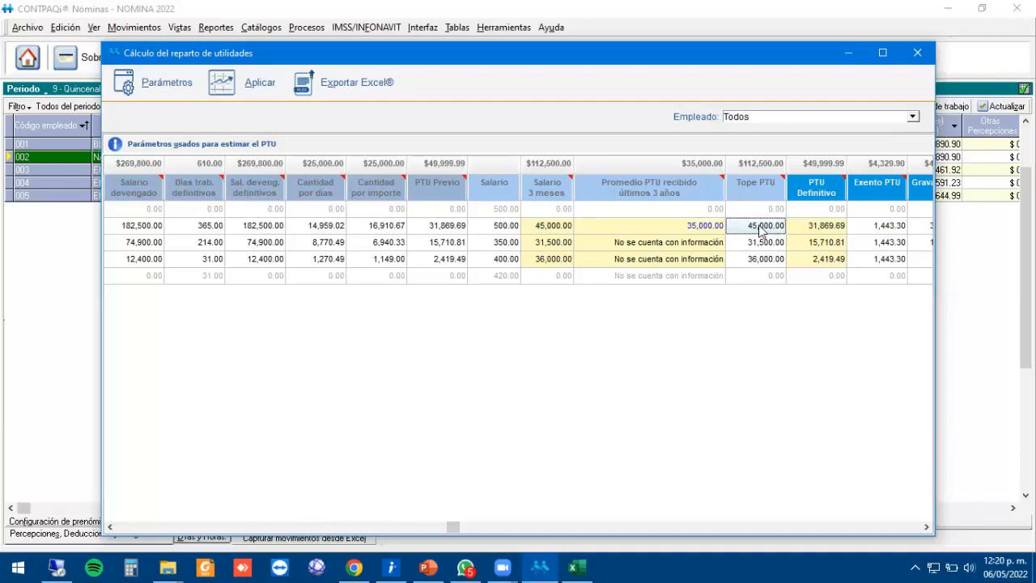
pyautogui.click(822, 230)
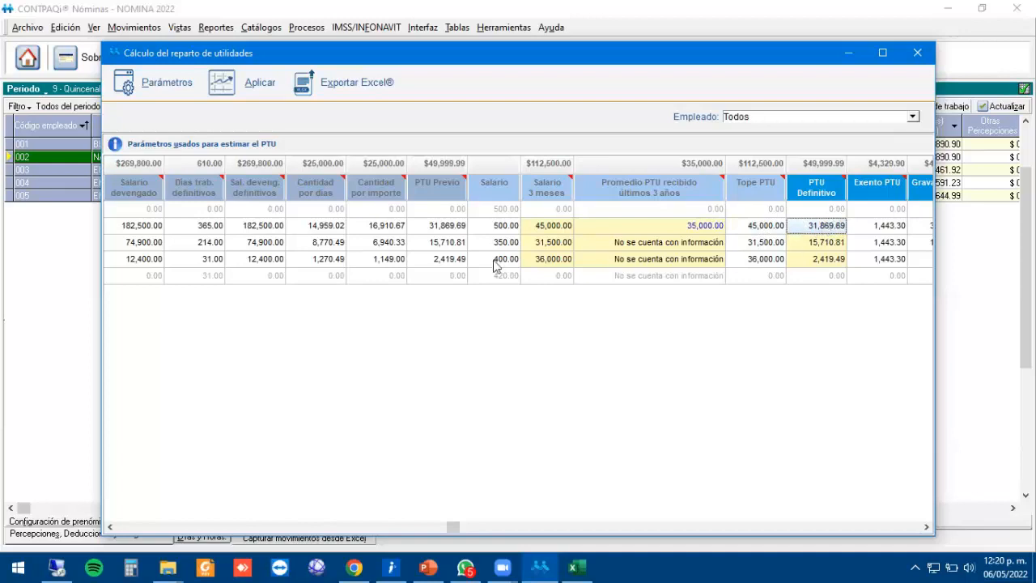
pyautogui.click(438, 230)
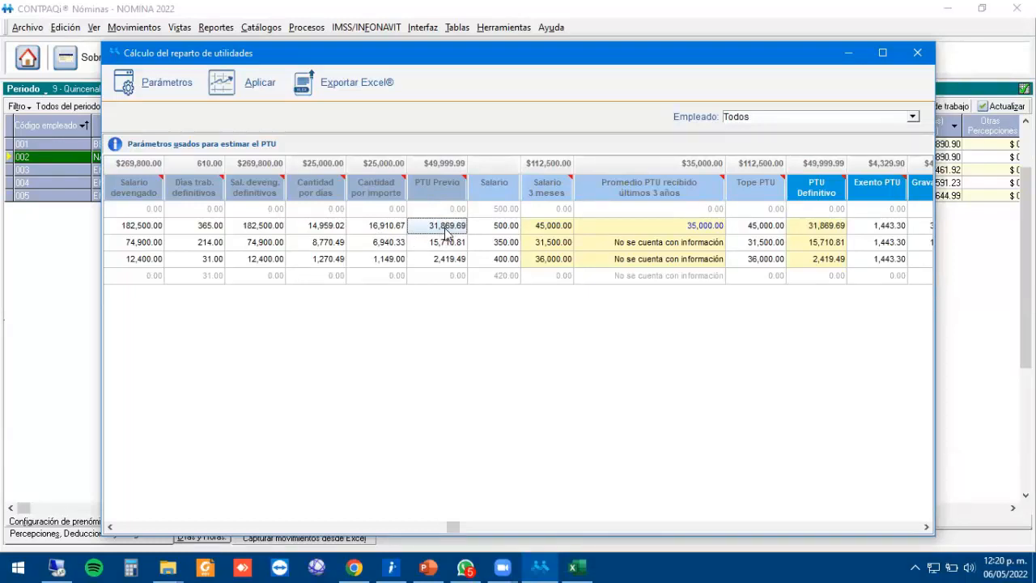
pyautogui.click(835, 229)
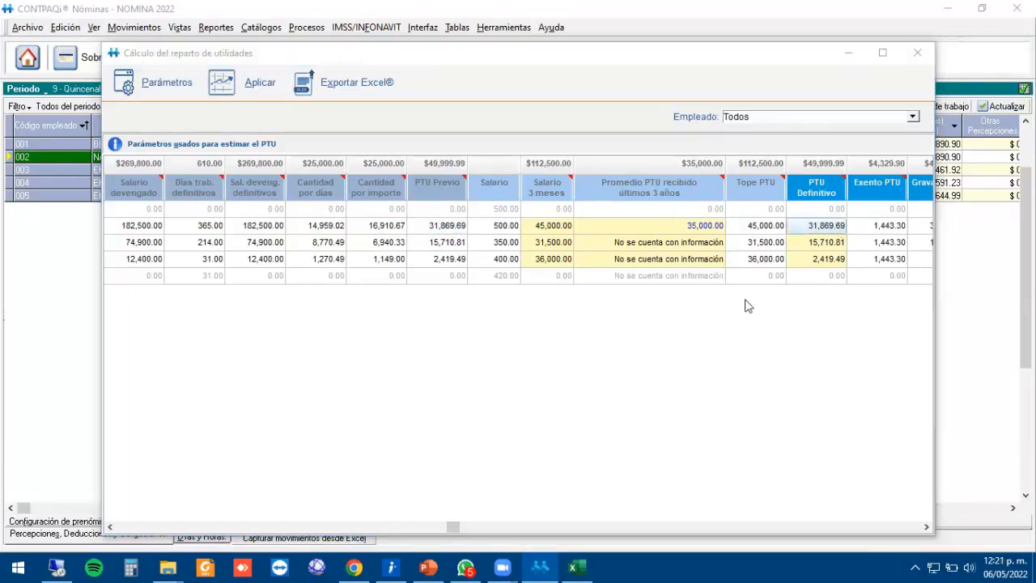
# Reset the first employee's three-year PTU average to 0.
pyautogui.click(679, 227)
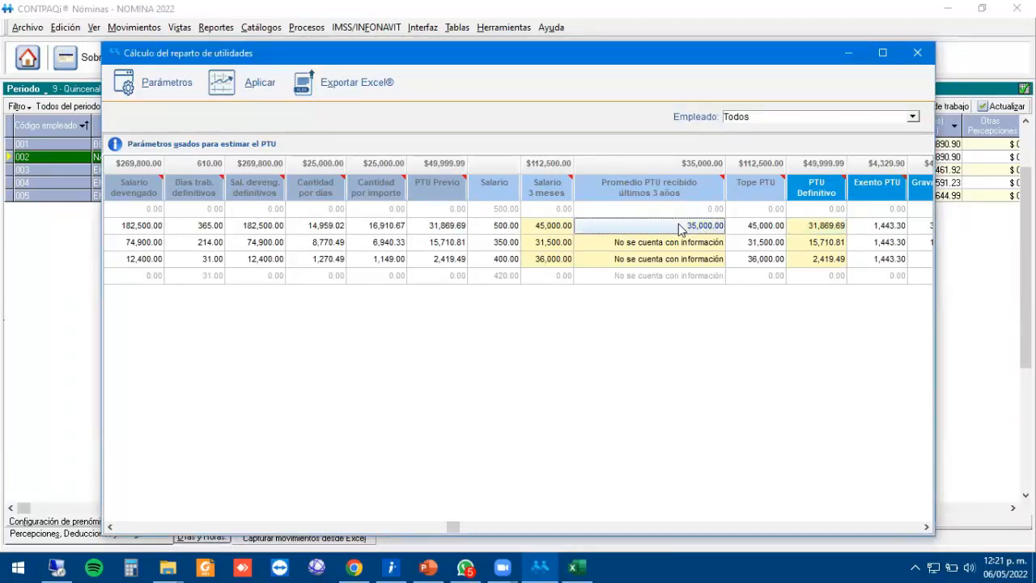
pyautogui.write('0')
pyautogui.click(678, 272)
pyautogui.click(677, 227)
# Clear the old yearly PTU table in A2:F4 of the Excel sheet.
pyautogui.click(574, 566)
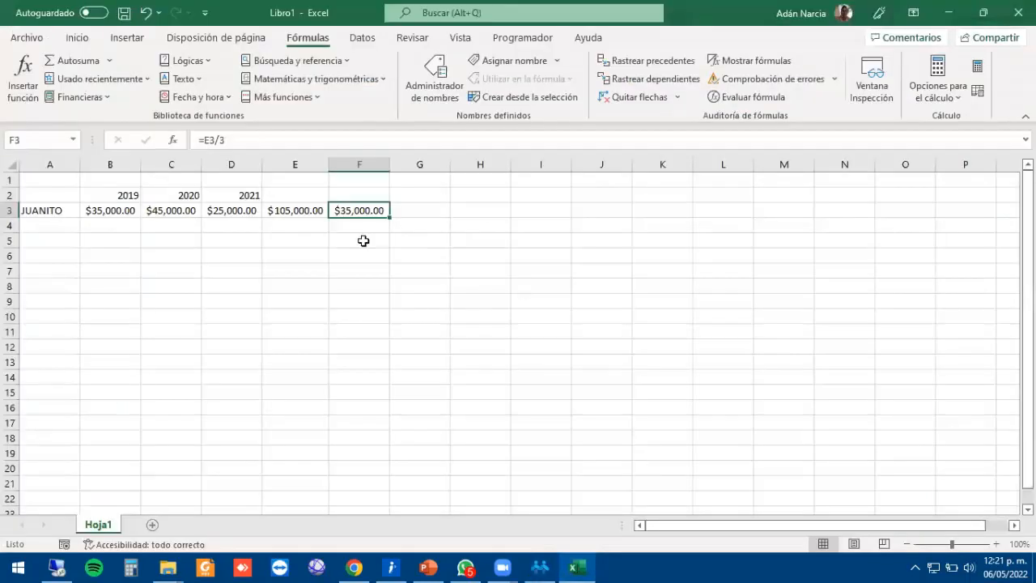
pyautogui.click(224, 225)
pyautogui.moveTo(118, 191); pyautogui.dragTo(229, 216)
pyautogui.click(212, 218)
pyautogui.moveTo(68, 195); pyautogui.dragTo(364, 217)
pyautogui.press('Delete')
# Enter 35000, 25000 and 28000 in B3:B5 and copy the three amounts.
pyautogui.press('Down')
pyautogui.press('Right')
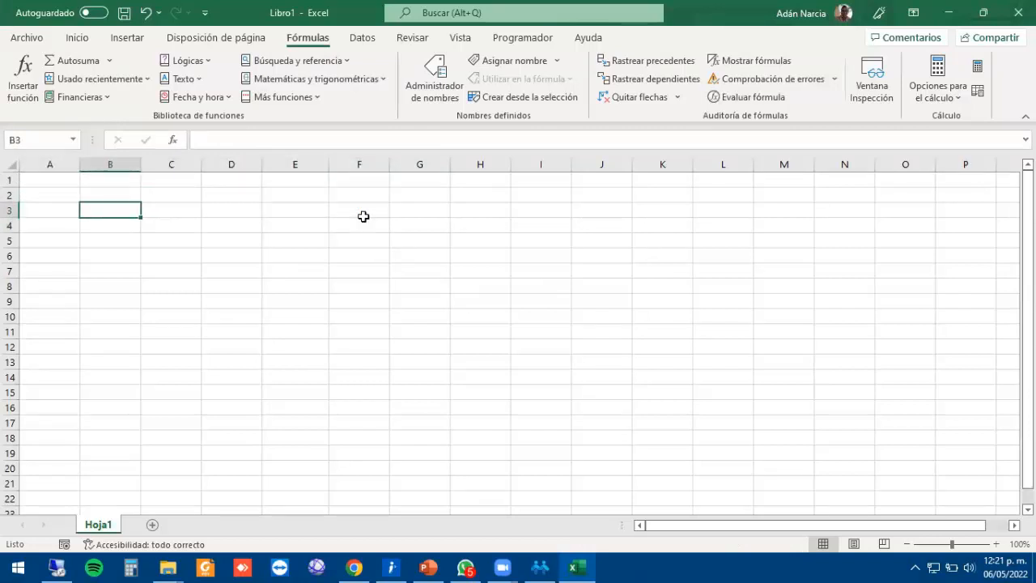
pyautogui.write('35000')
pyautogui.press('Return')
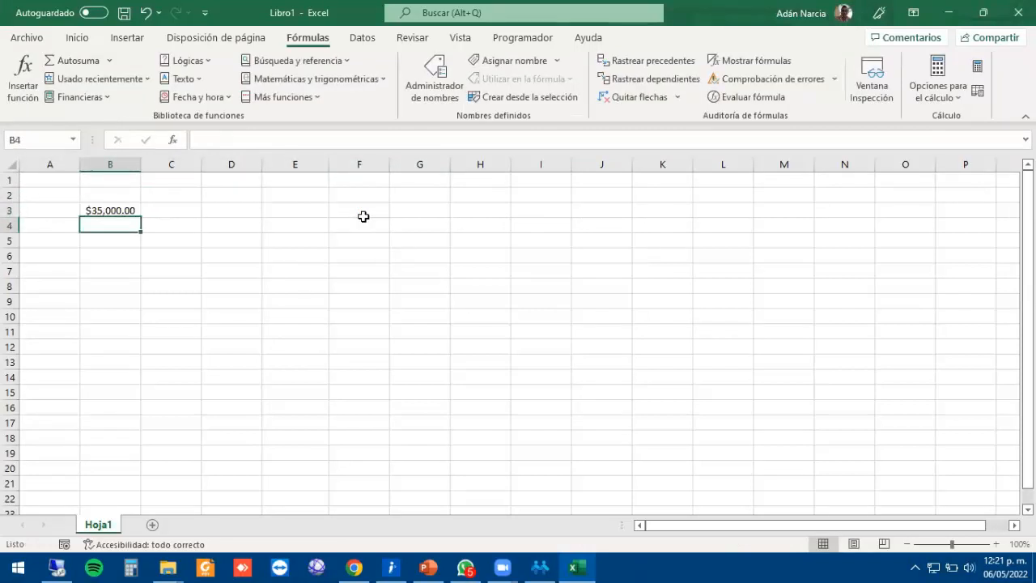
pyautogui.write('25000')
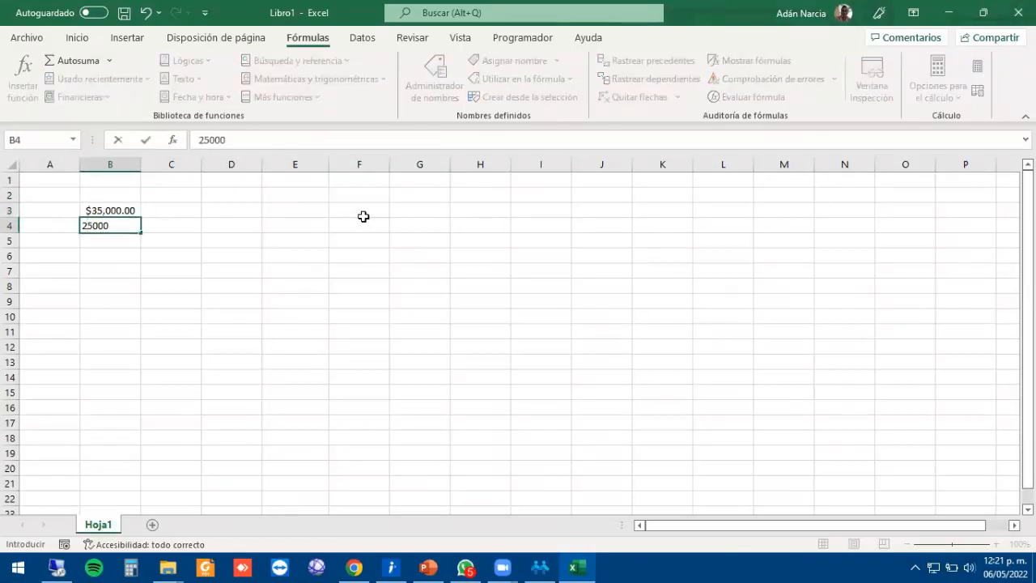
pyautogui.press('Return')
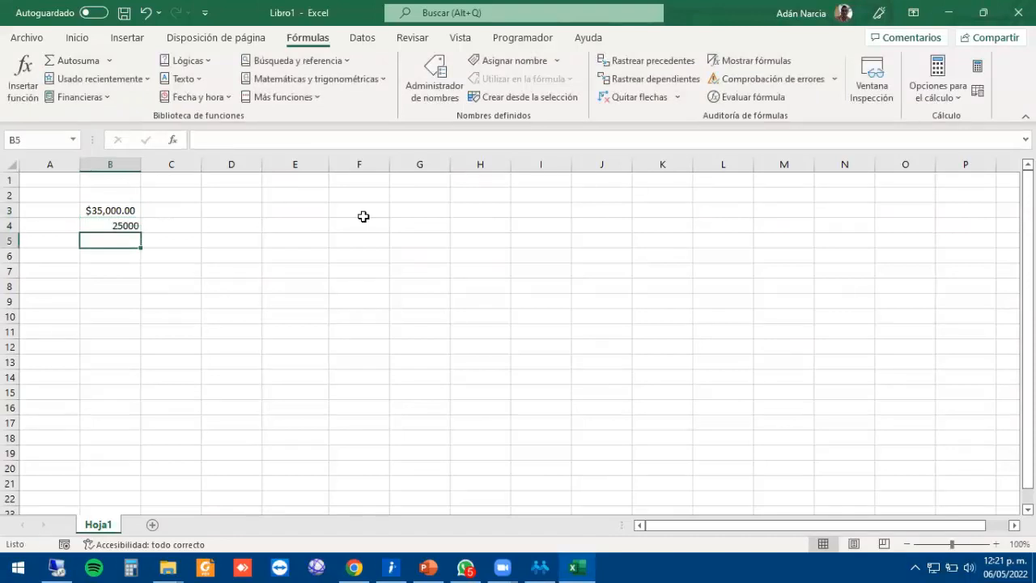
pyautogui.write('2800')
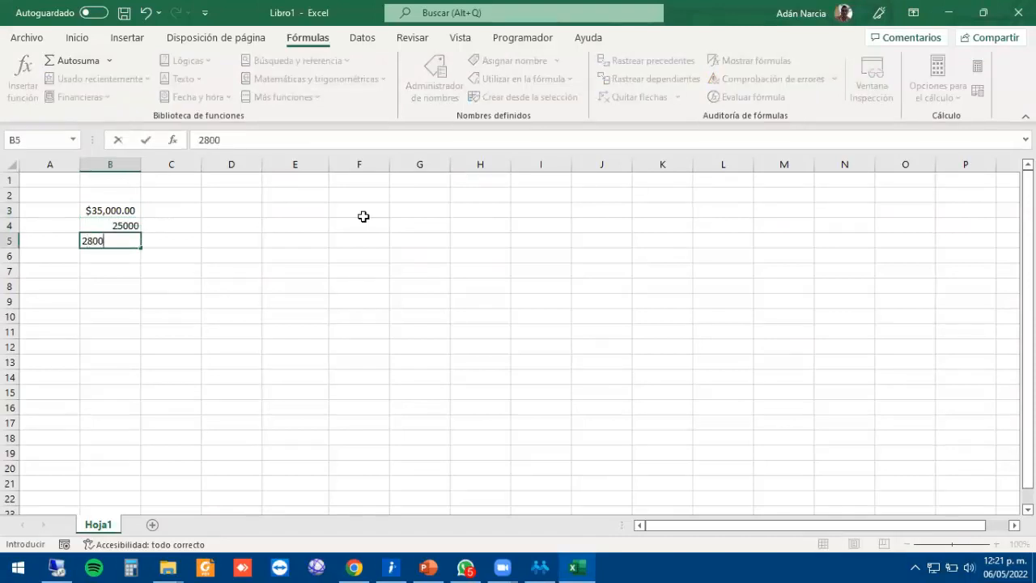
pyautogui.write('0')
pyautogui.press('Return')
pyautogui.moveTo(99, 210); pyautogui.dragTo(102, 240)
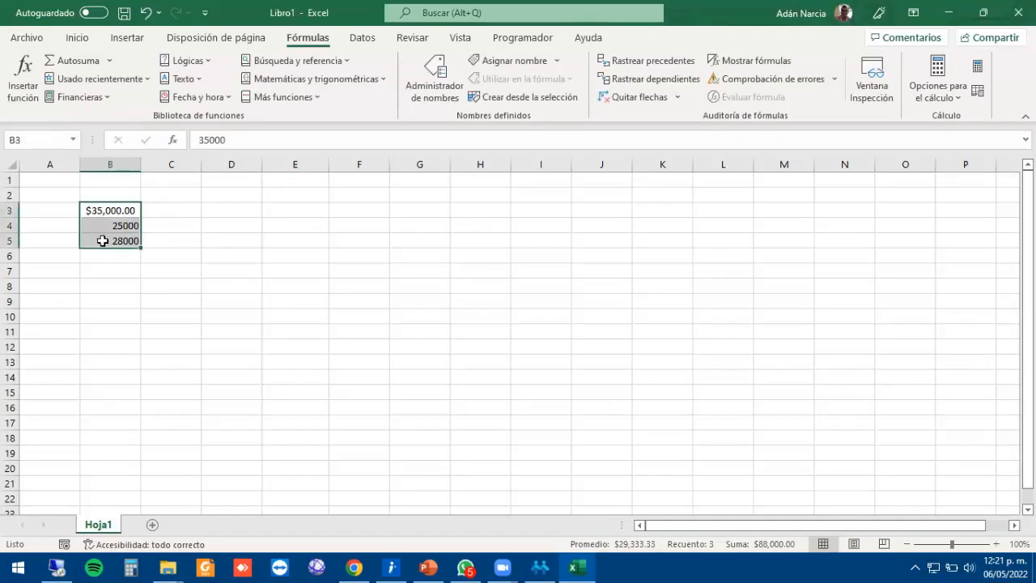
pyautogui.hotkey('ctrl', 'c')
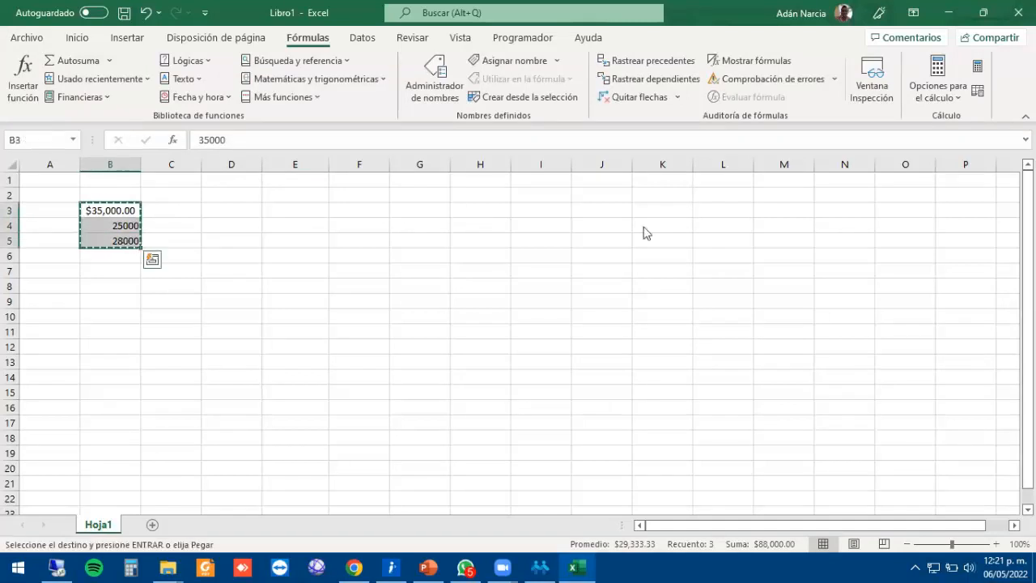
pyautogui.hotkey('alt', 'Tab')
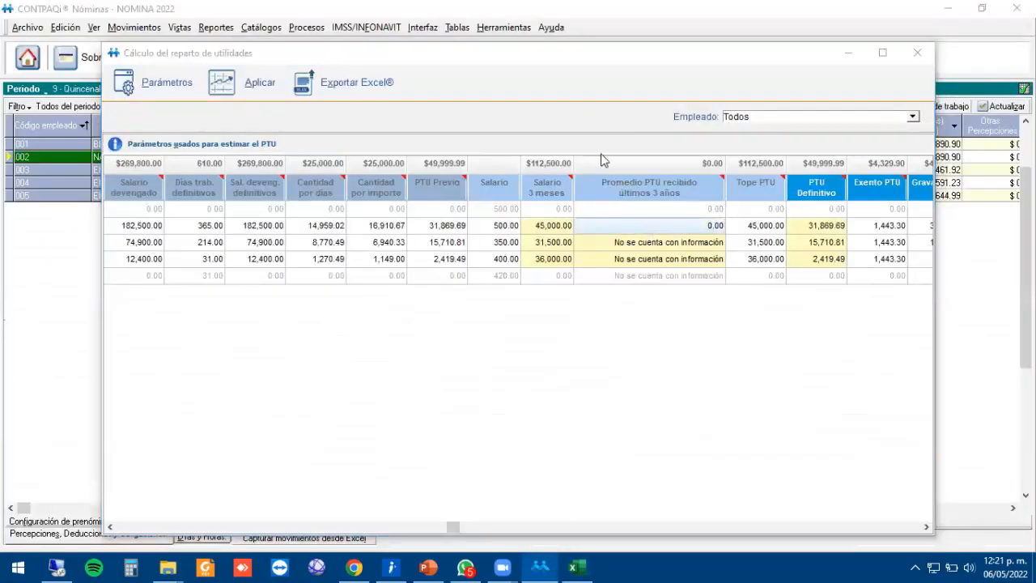
# Paste into the first Promedio PTU cell, then drop B3's currency format and recopy B3:B5.
pyautogui.click(672, 225)
pyautogui.hotkey('ctrl', 'v')
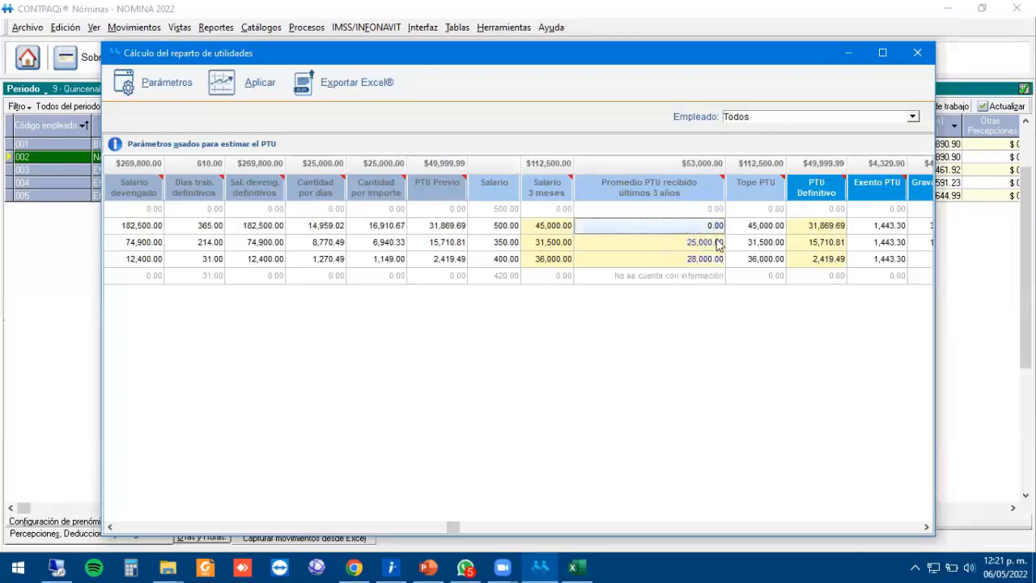
pyautogui.hotkey('alt', 'Tab')
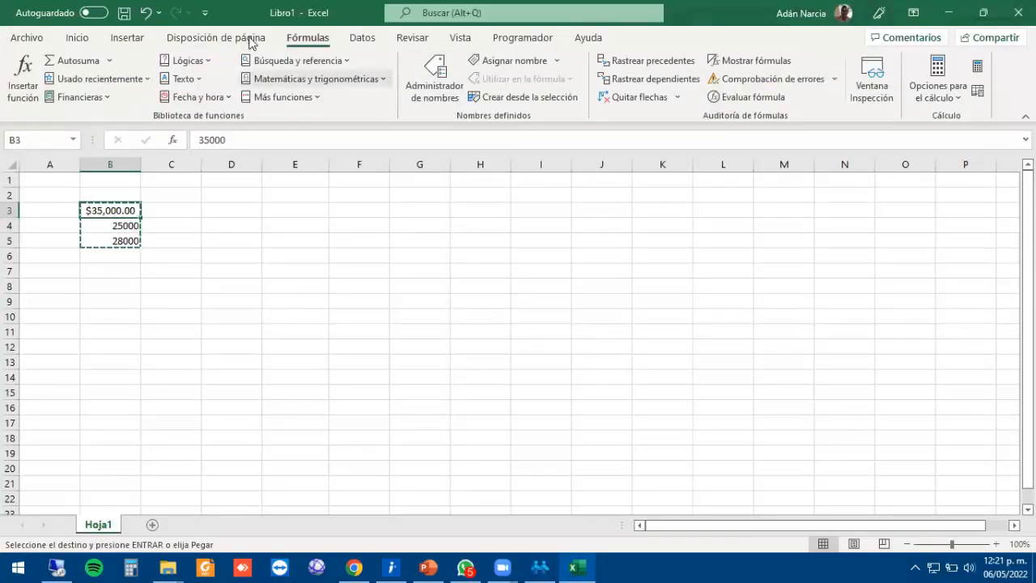
pyautogui.click(78, 38)
pyautogui.press('Escape')
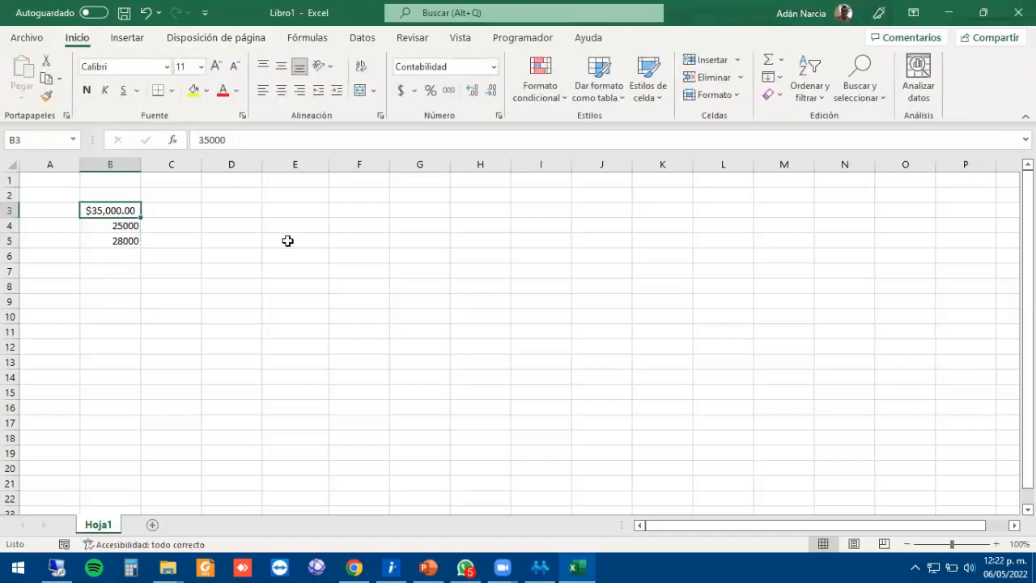
pyautogui.click(128, 225)
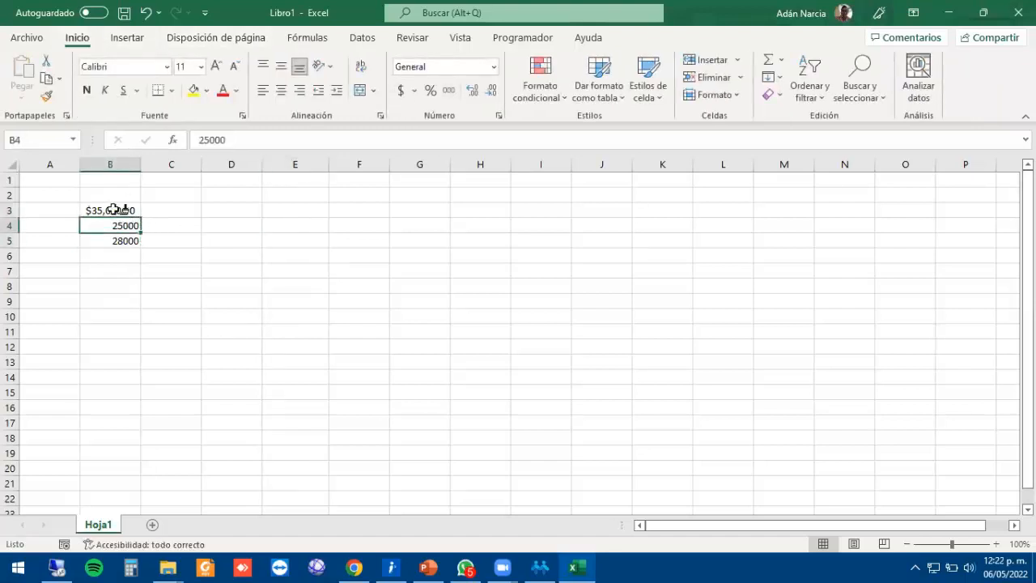
pyautogui.hotkey('ctrl', 'z')
pyautogui.moveTo(123, 210); pyautogui.dragTo(122, 238)
pyautogui.hotkey('ctrl', 'c')
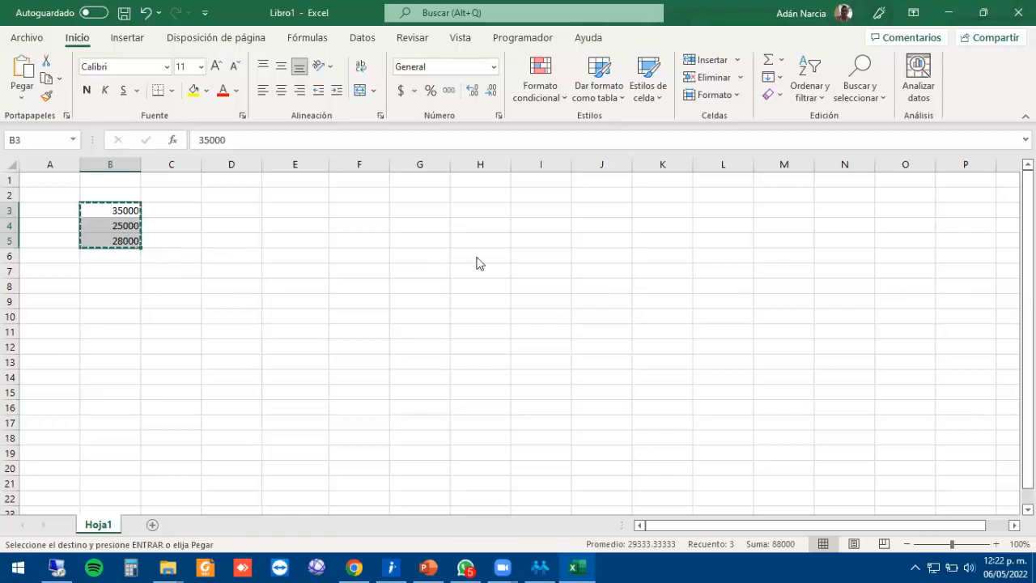
pyautogui.hotkey('alt', 'Tab')
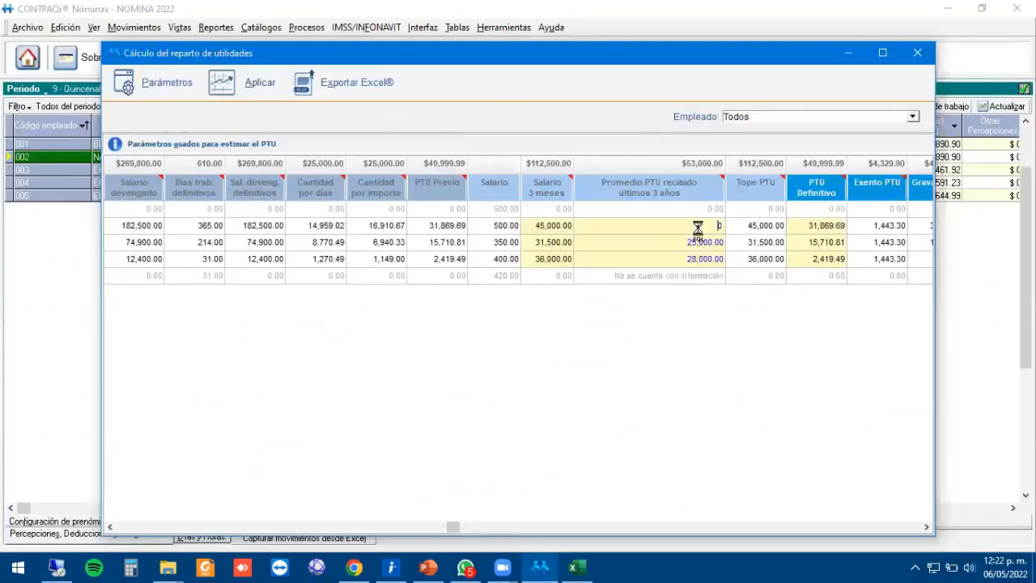
# Paste 35,000, 25,000 and 28,000 into the Promedio PTU column, totalling 88,000.00.
pyautogui.click(688, 238)
pyautogui.click(699, 229)
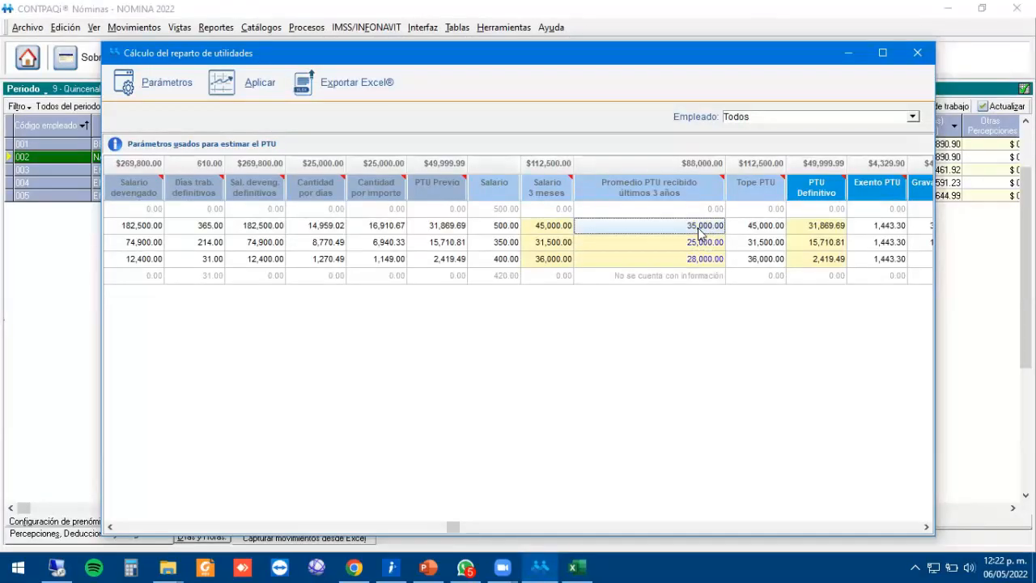
pyautogui.hotkey('ctrl', 'v')
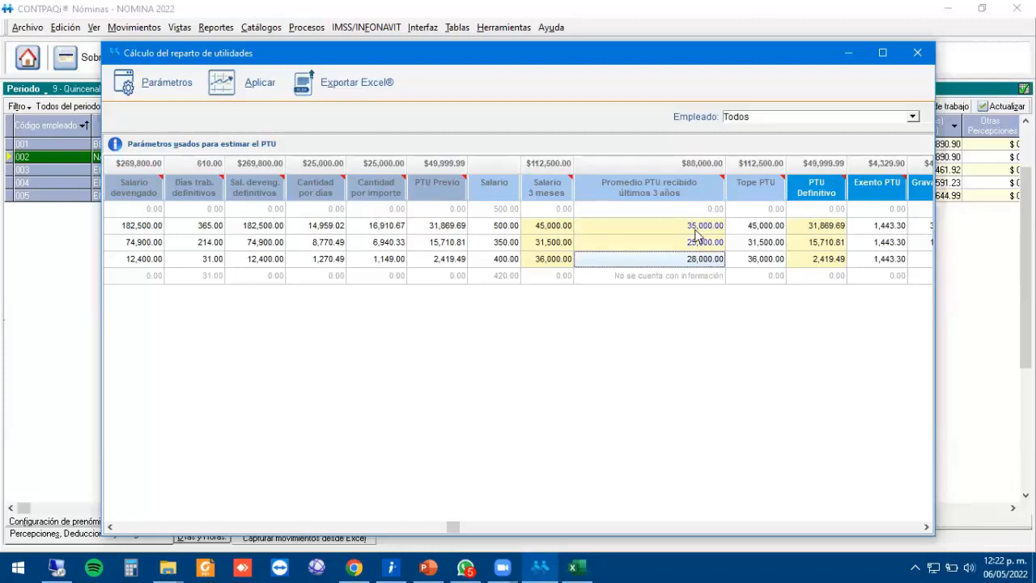
pyautogui.click(695, 229)
pyautogui.write('0')
pyautogui.press('Return')
pyautogui.write('0')
pyautogui.press('Return')
pyautogui.write('0')
pyautogui.click(696, 229)
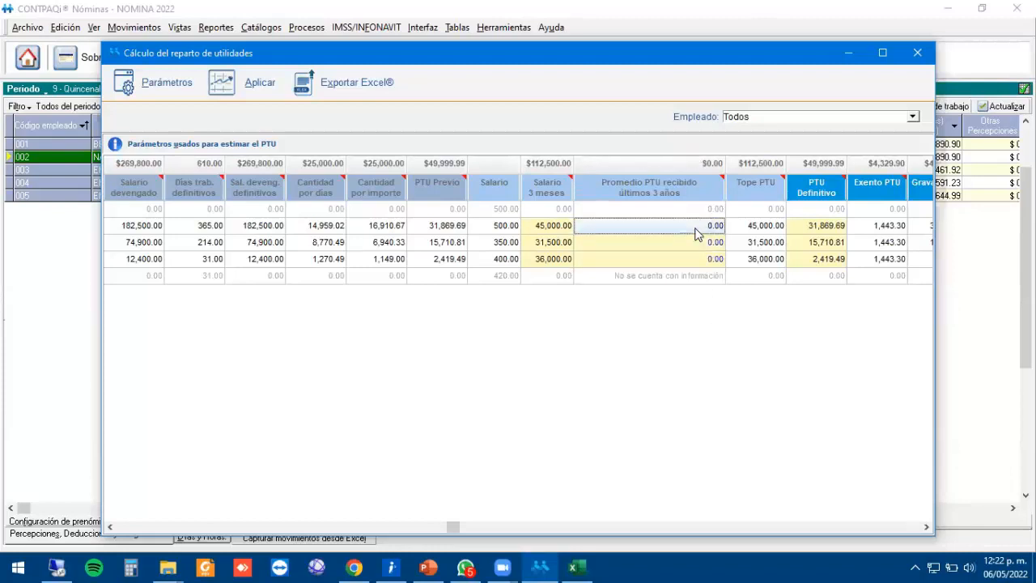
pyautogui.hotkey('ctrl', 'v')
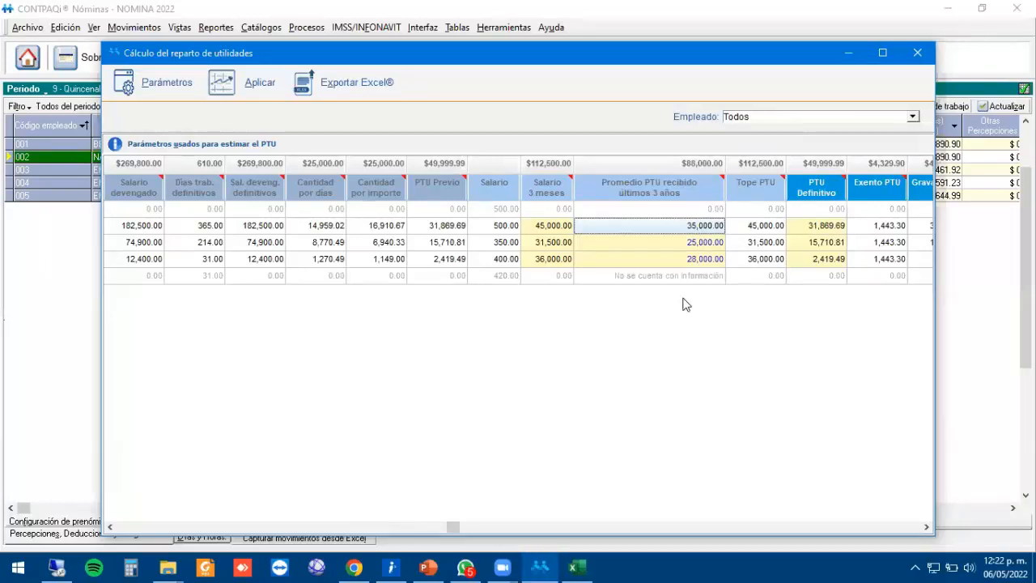
pyautogui.hotkey('alt', 'Tab')
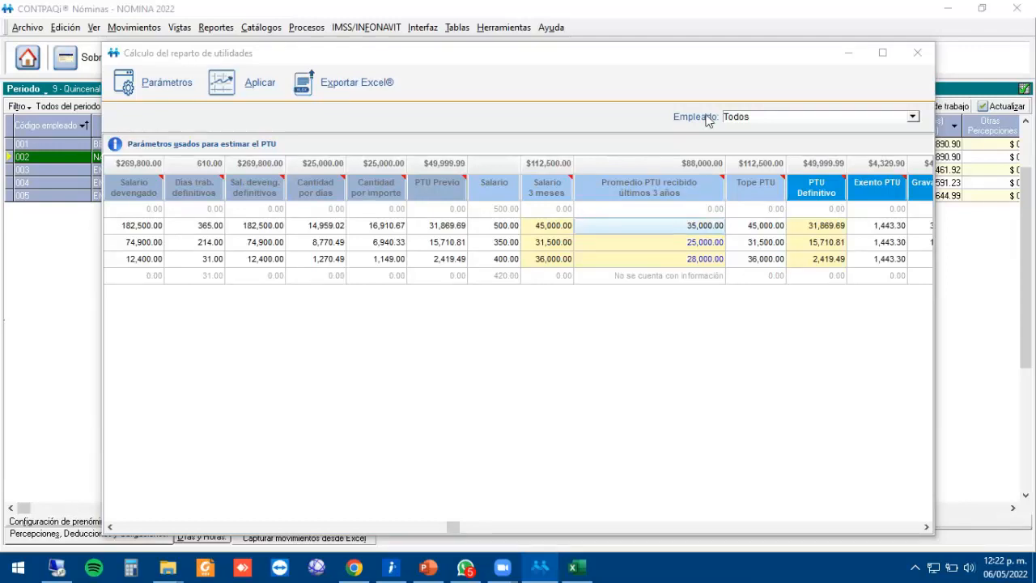
# Close the PTU calculation and uncheck Cálculo PTU for employee 003, saving the change.
pyautogui.click(917, 53)
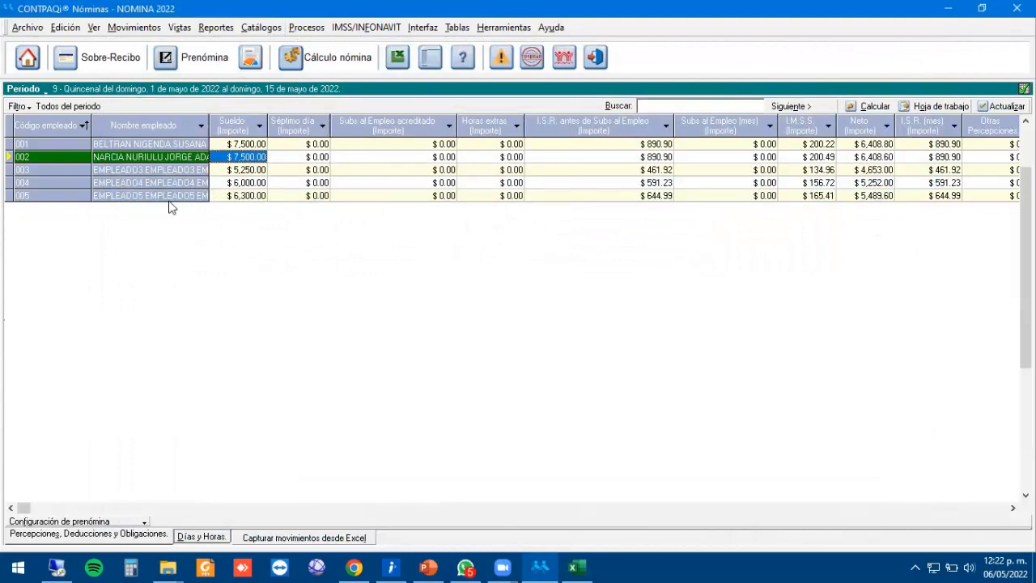
pyautogui.click(109, 172)
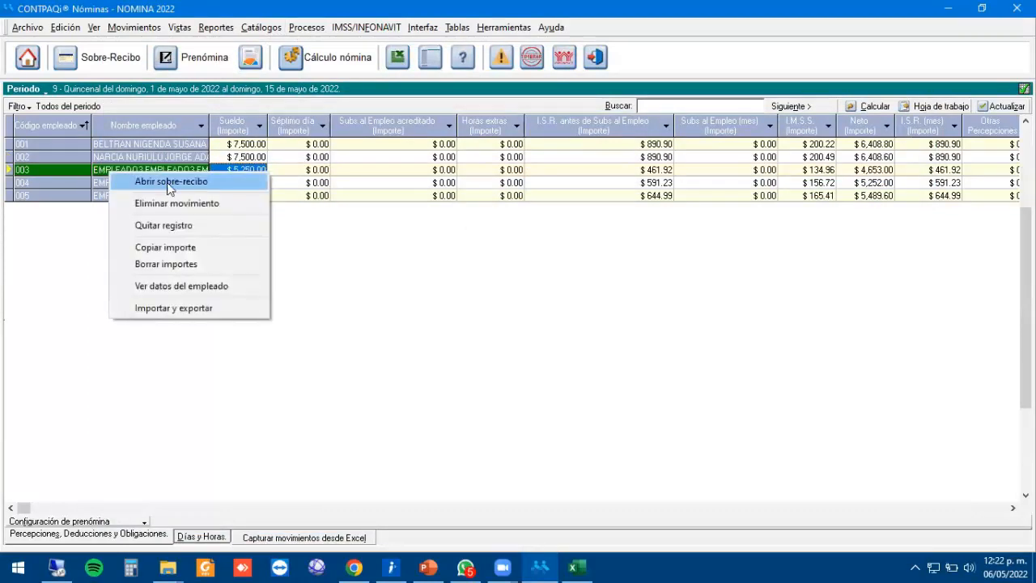
pyautogui.click(176, 286)
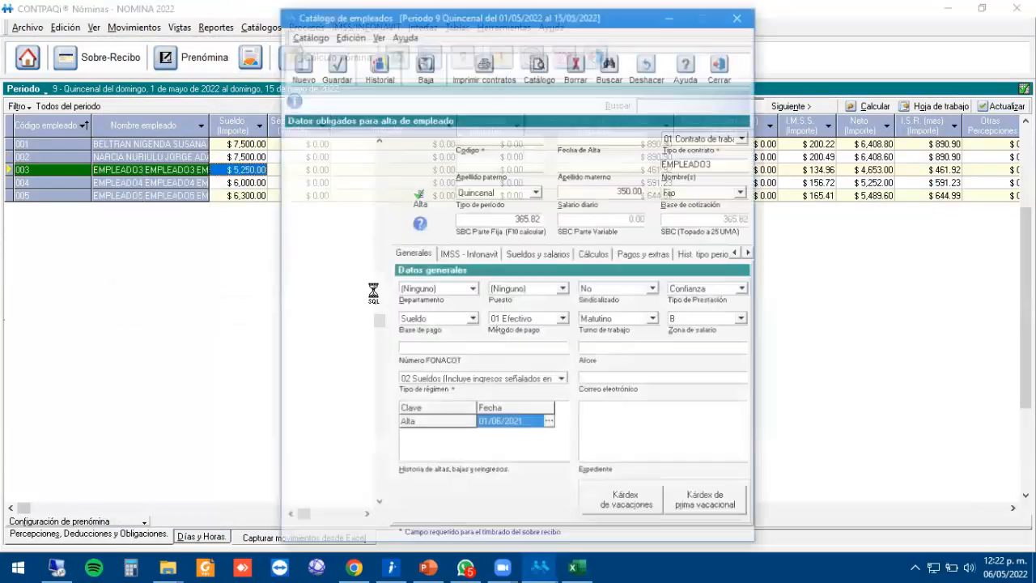
pyautogui.click(594, 253)
pyautogui.click(535, 362)
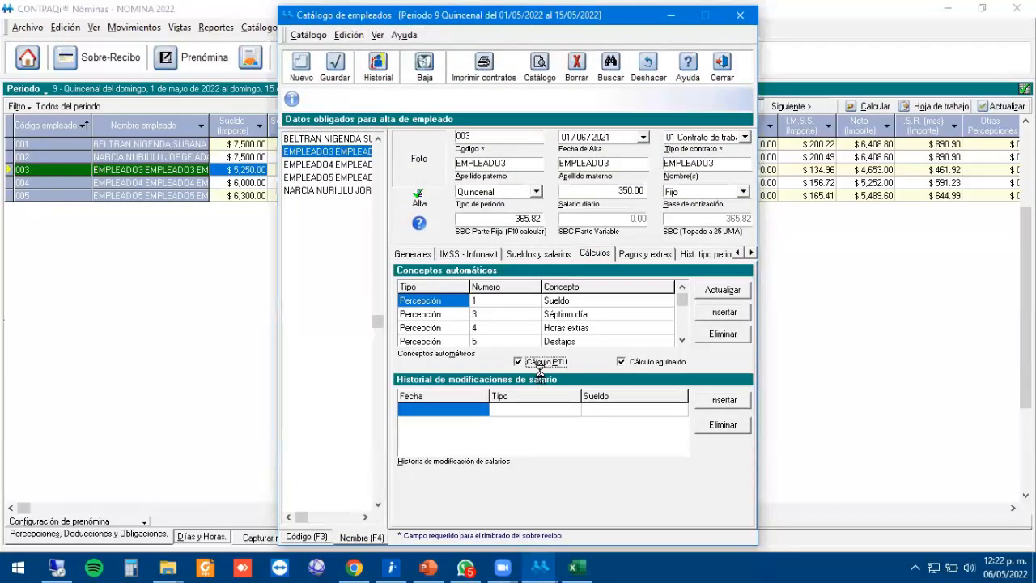
pyautogui.click(335, 71)
pyautogui.click(308, 27)
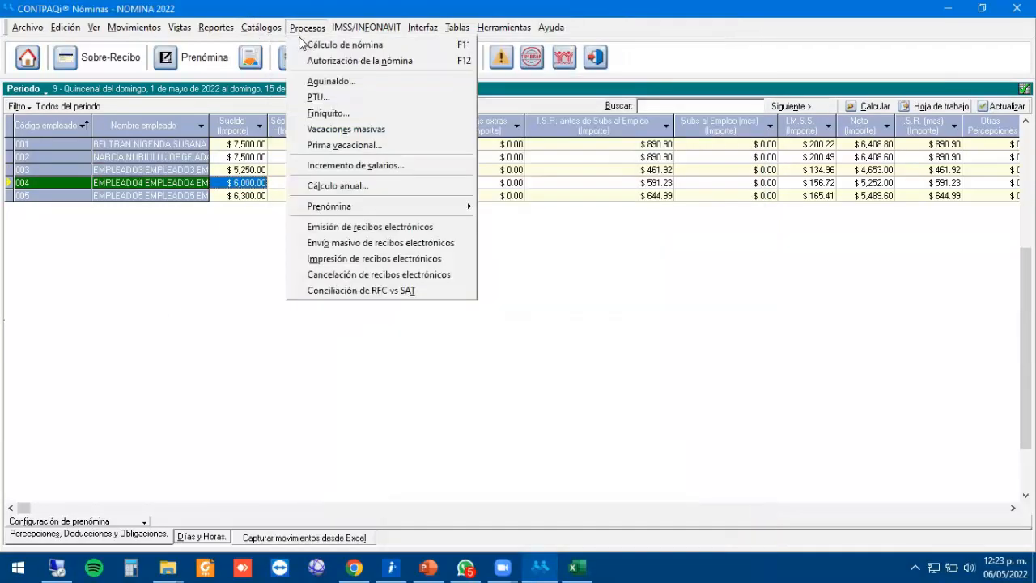
# Start a PTU calculation with 5000 to distribute, then close it.
pyautogui.click(328, 102)
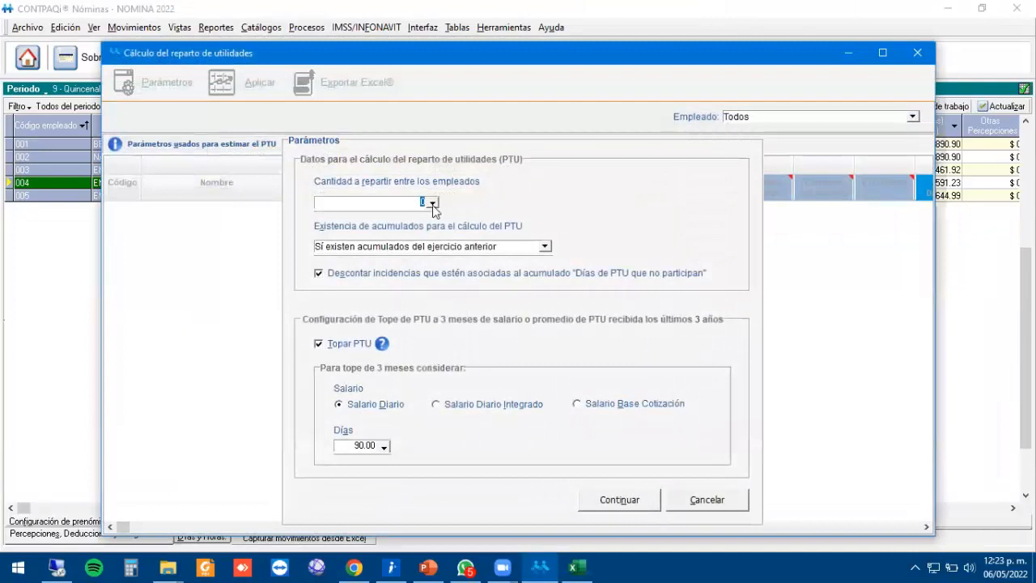
pyautogui.write('50000')
pyautogui.press('Tab')
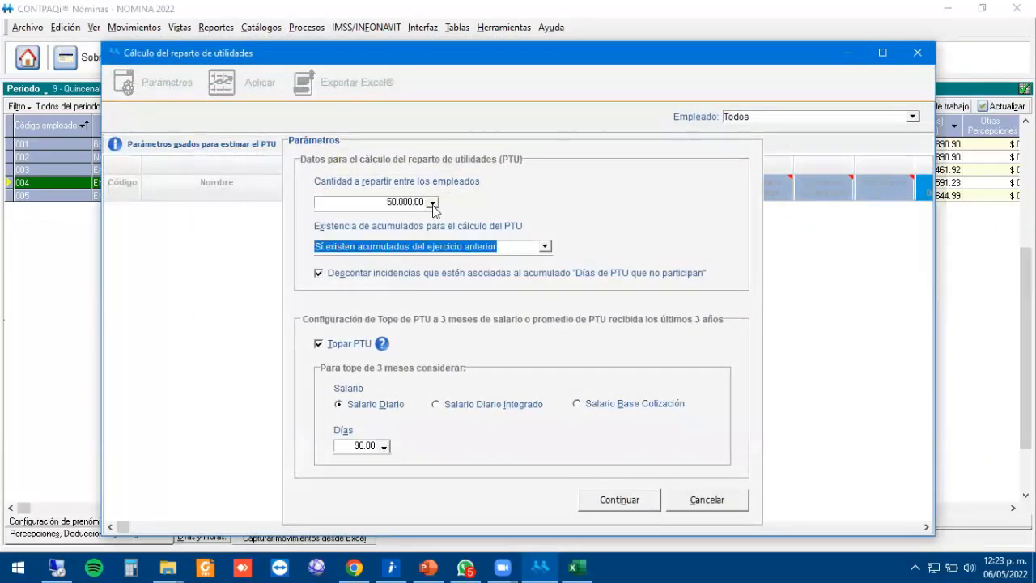
pyautogui.click(620, 498)
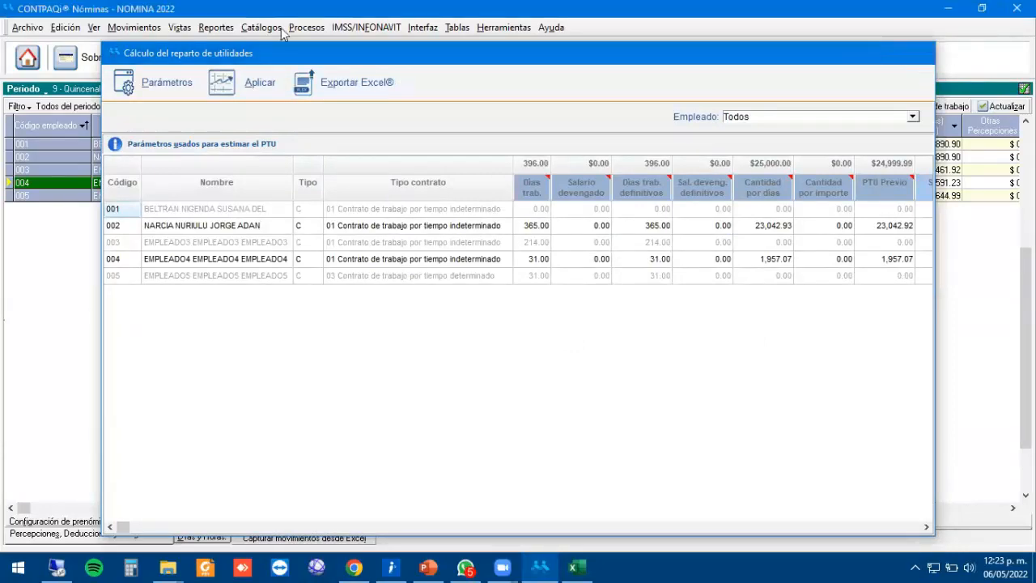
pyautogui.click(307, 27)
# Rerun the PTU calculation with 50,000 to distribute and no prior-year accumulations.
pyautogui.click(416, 238)
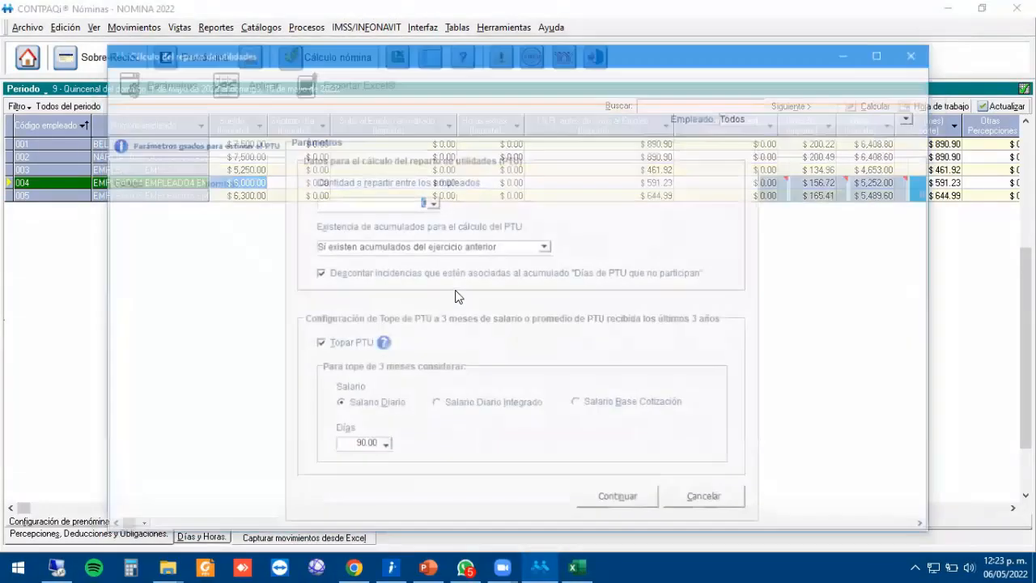
pyautogui.write('50,0')
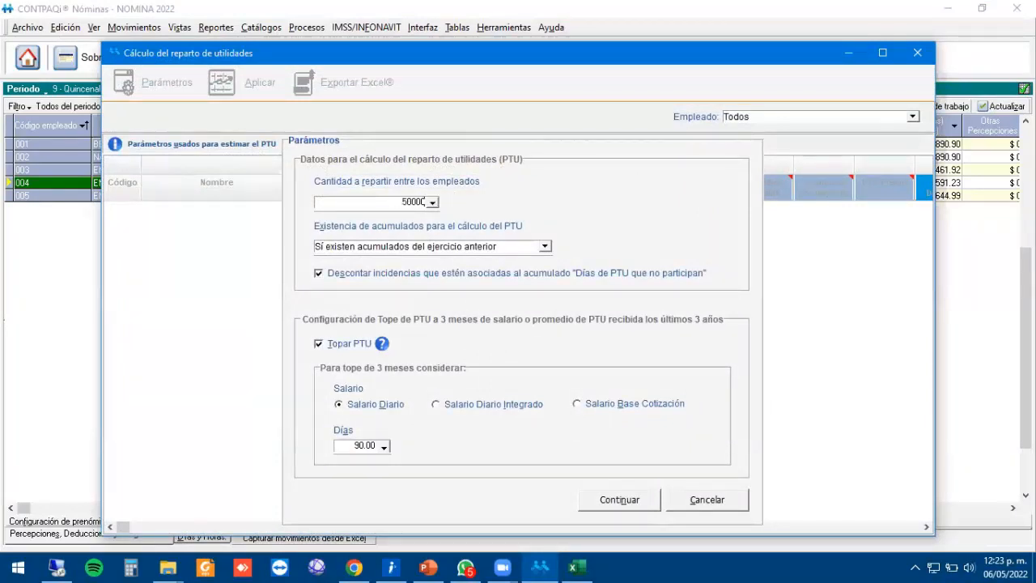
pyautogui.write('00')
pyautogui.press('Tab')
pyautogui.click(545, 246)
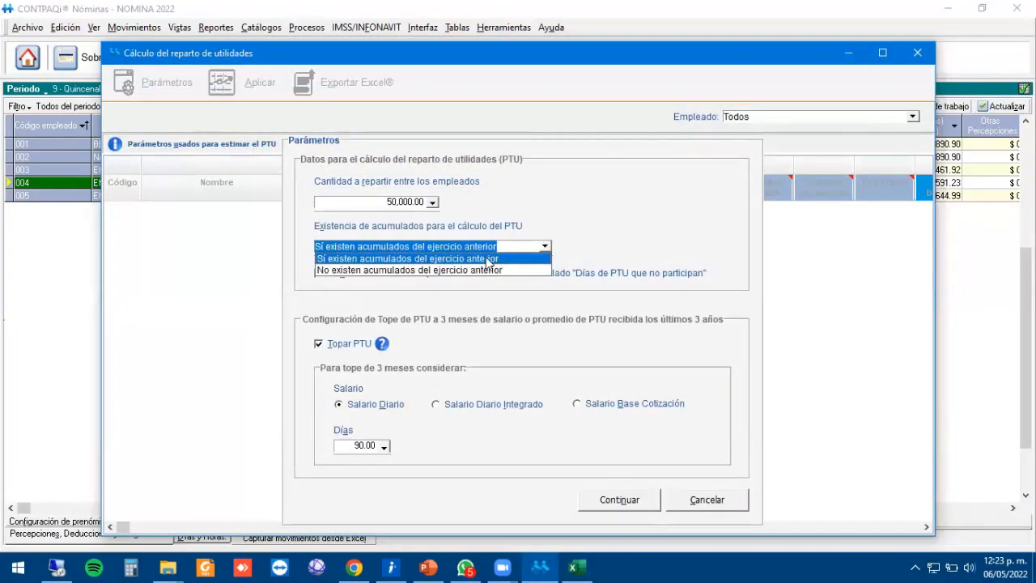
pyautogui.click(409, 270)
pyautogui.click(513, 333)
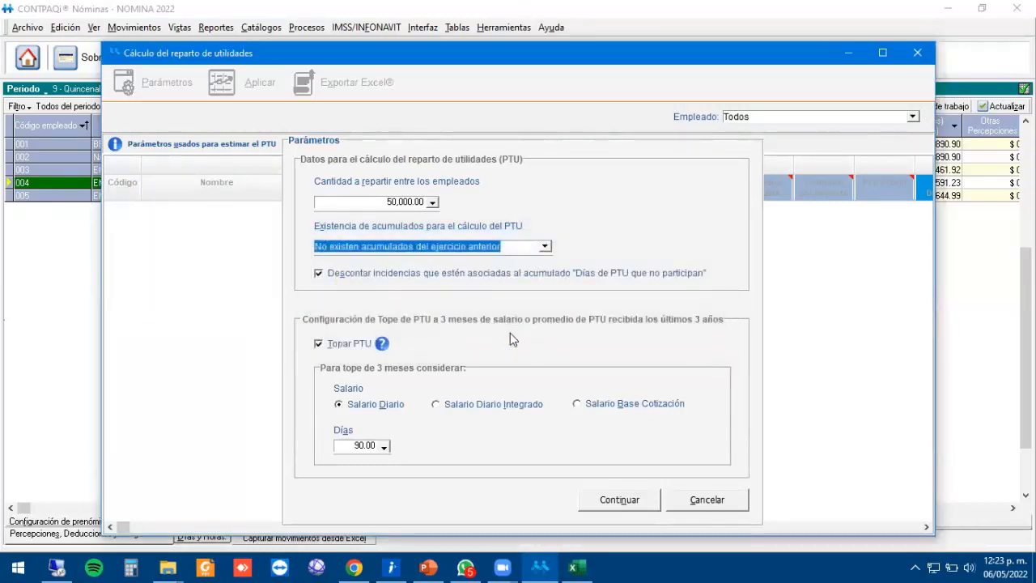
pyautogui.click(613, 496)
pyautogui.click(429, 241)
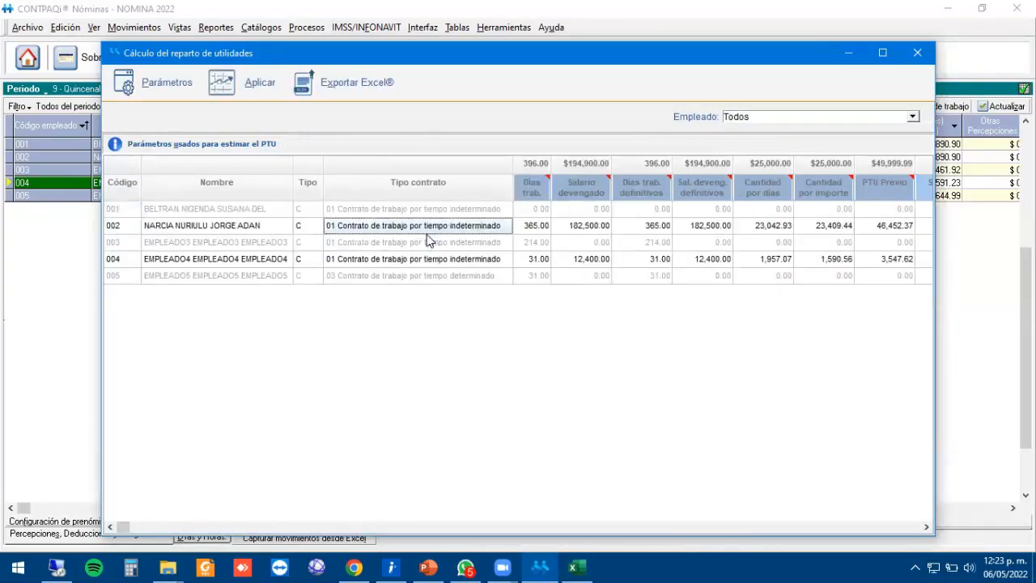
pyautogui.click(268, 259)
pyautogui.click(243, 214)
pyautogui.click(230, 225)
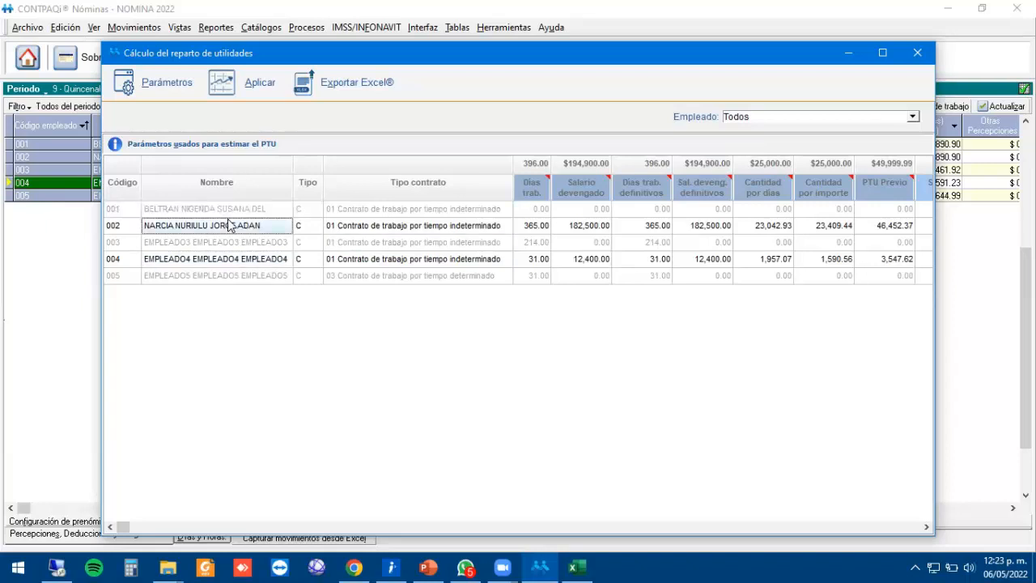
pyautogui.click(217, 259)
pyautogui.click(369, 228)
pyautogui.press('Tab')
pyautogui.press('Tab')
pyautogui.press('Tab')
pyautogui.press('Tab')
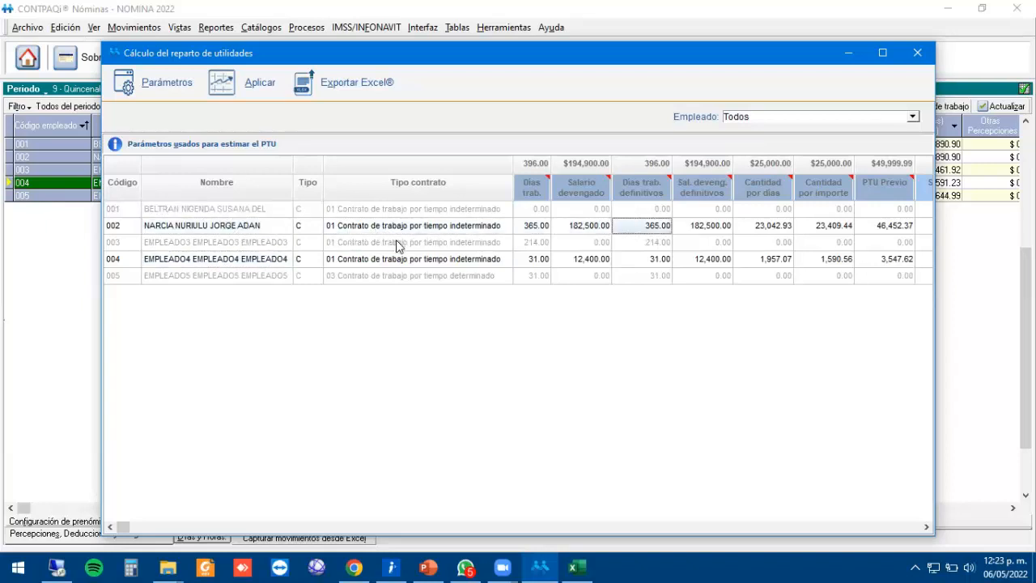
pyautogui.press('Tab')
pyautogui.click(414, 226)
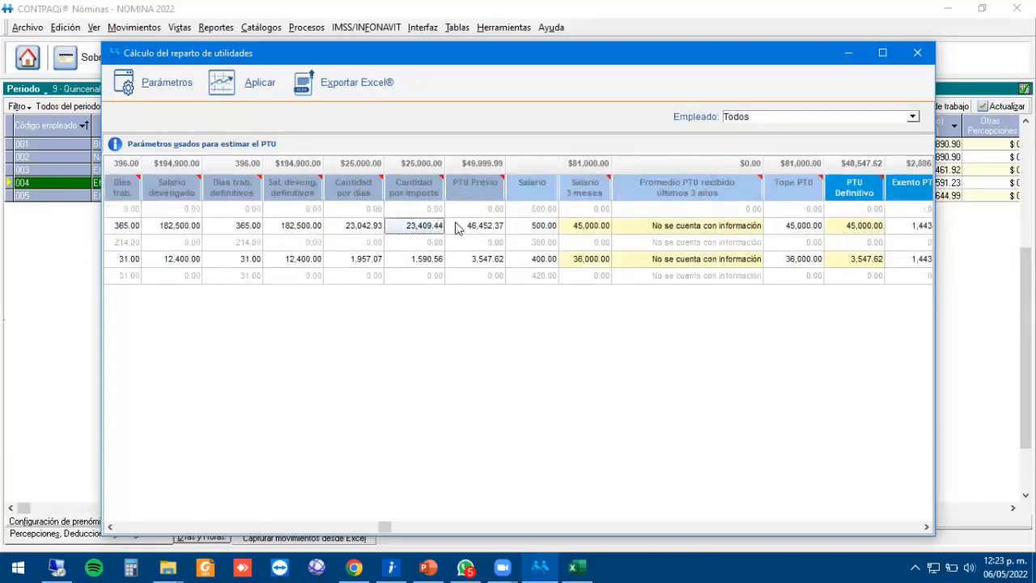
pyautogui.click(366, 228)
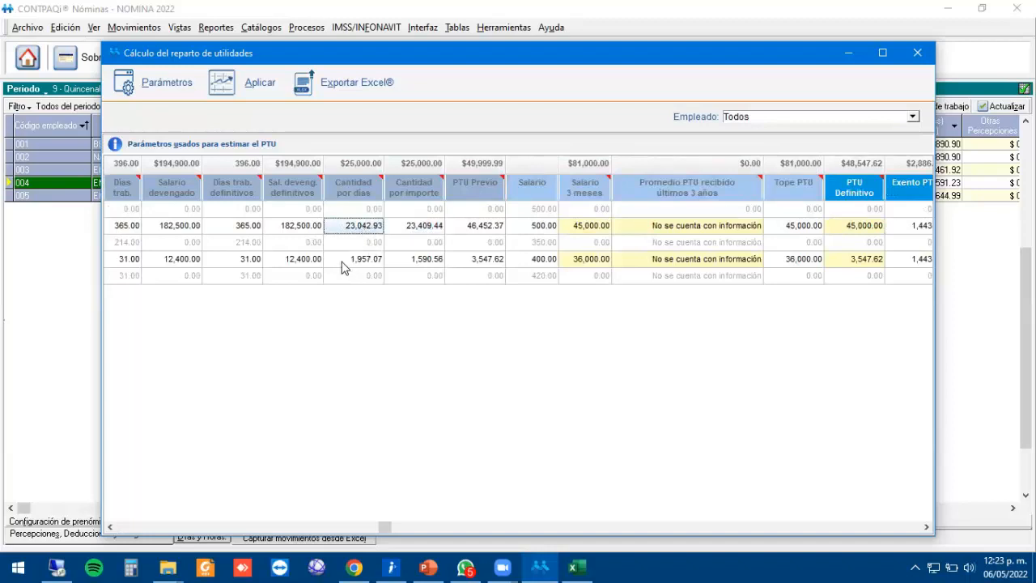
pyautogui.click(415, 226)
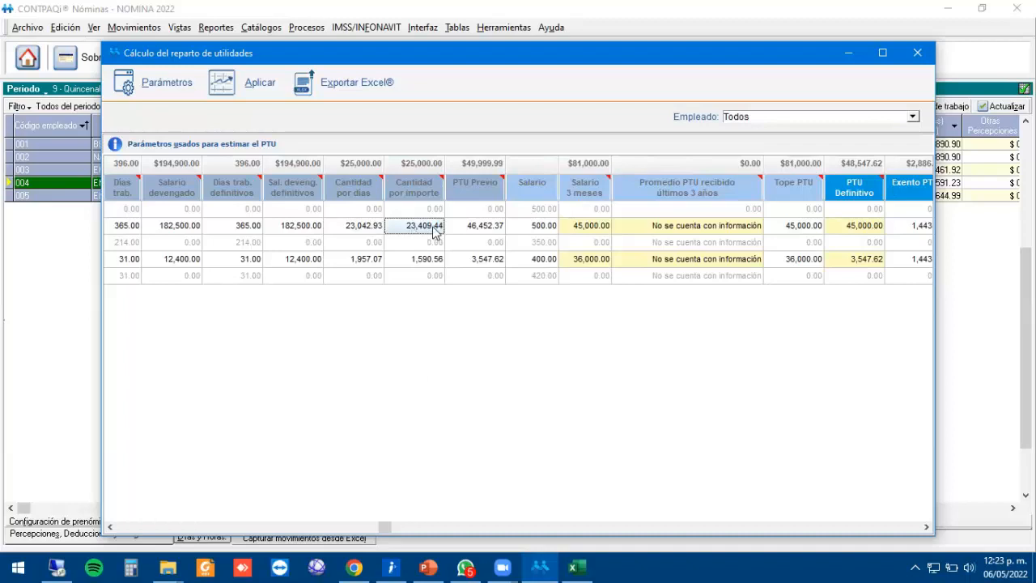
pyautogui.click(478, 226)
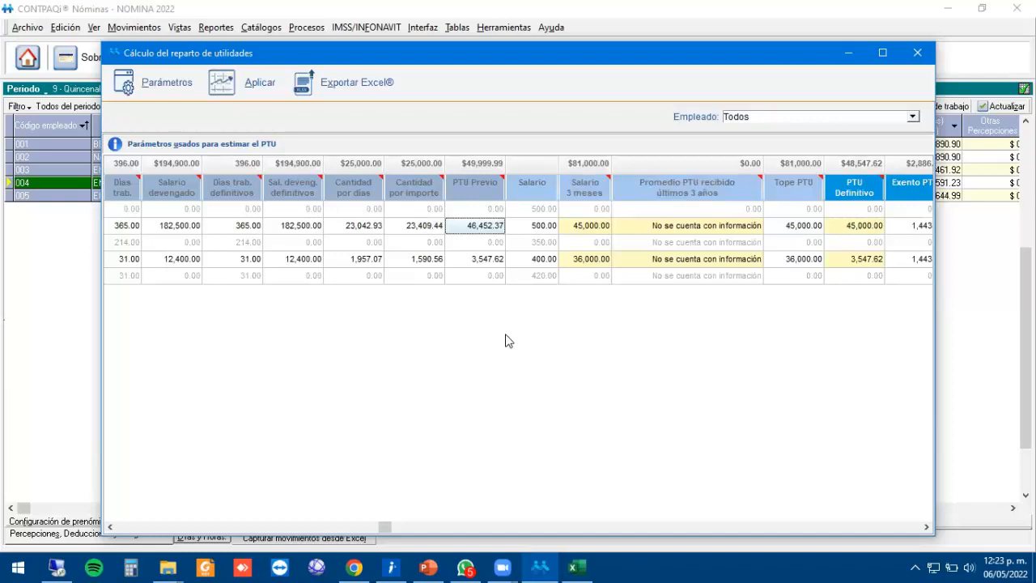
pyautogui.press('Right')
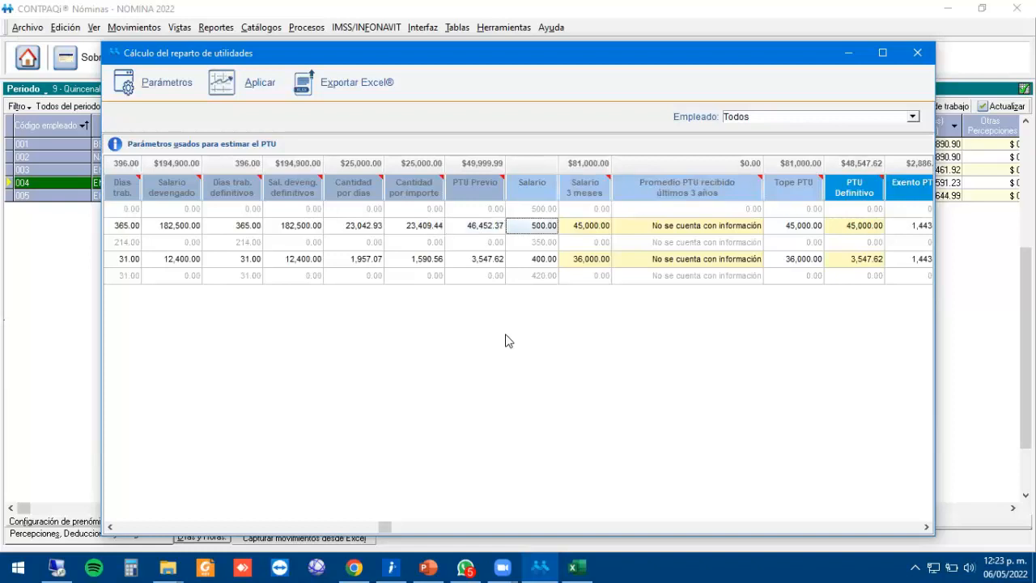
pyautogui.press('Right')
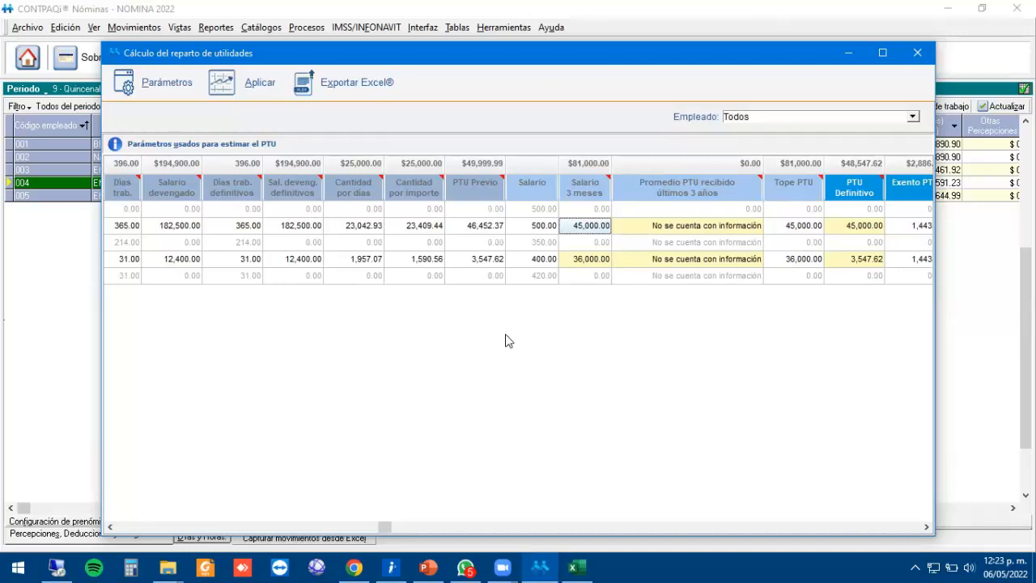
pyautogui.press('Left')
pyautogui.press('Left')
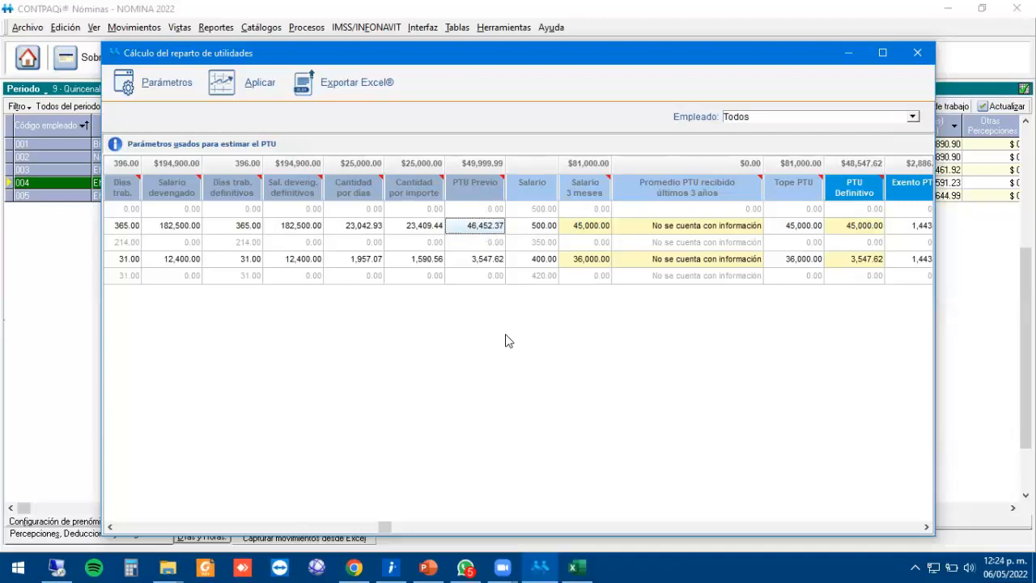
pyautogui.press('Right')
pyautogui.press('Right')
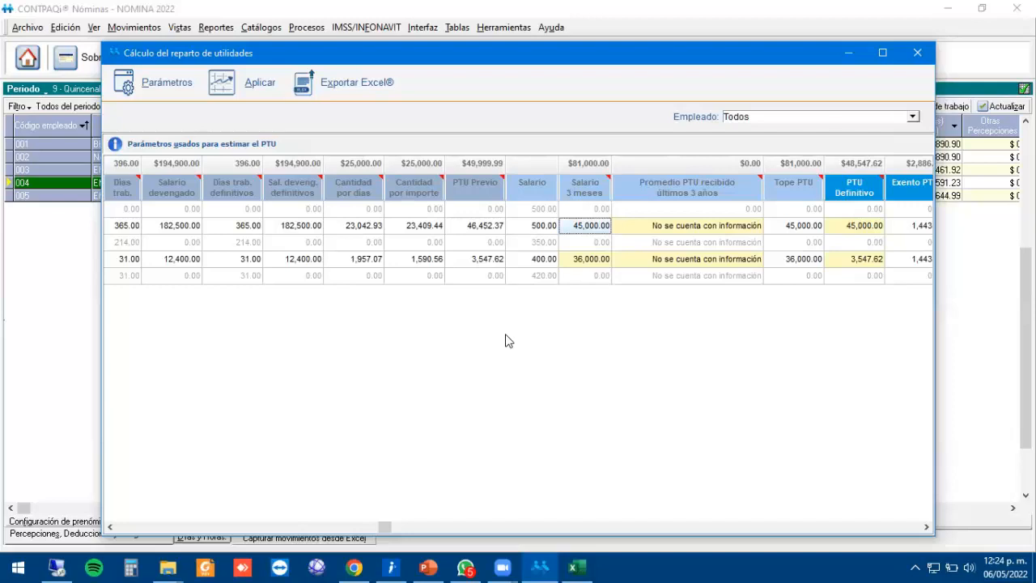
pyautogui.press('Right')
pyautogui.press('Right')
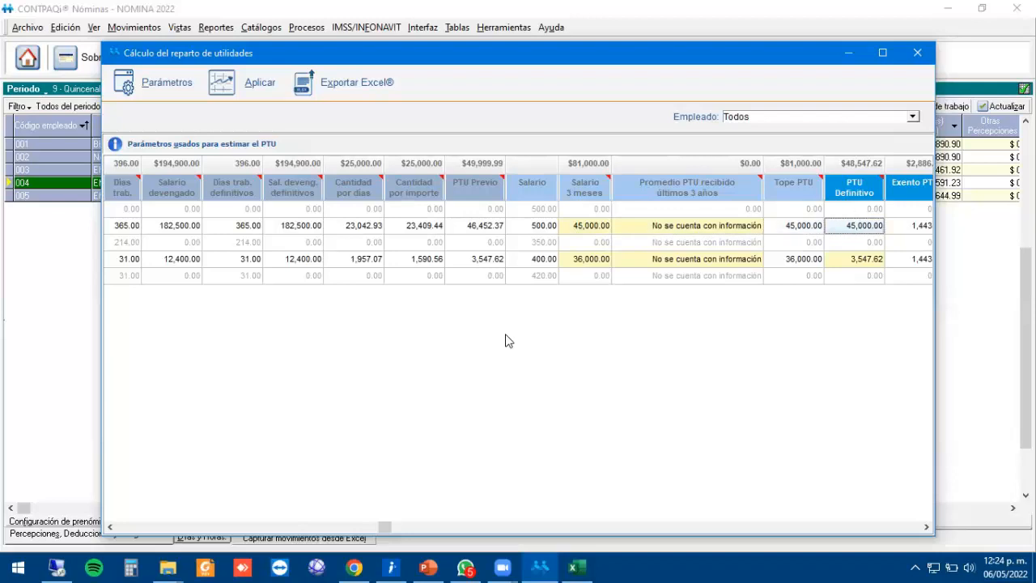
pyautogui.click(489, 231)
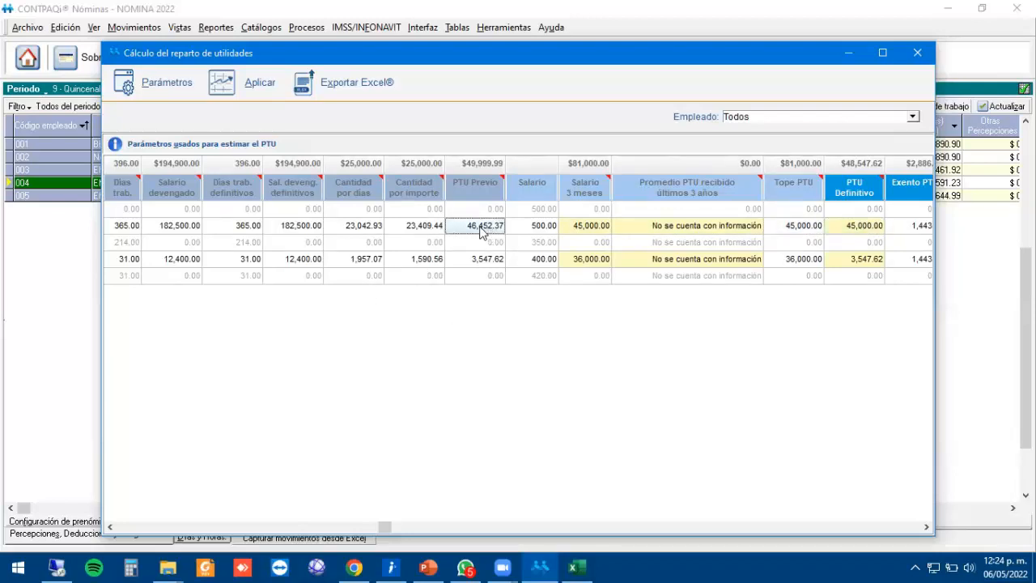
pyautogui.click(580, 231)
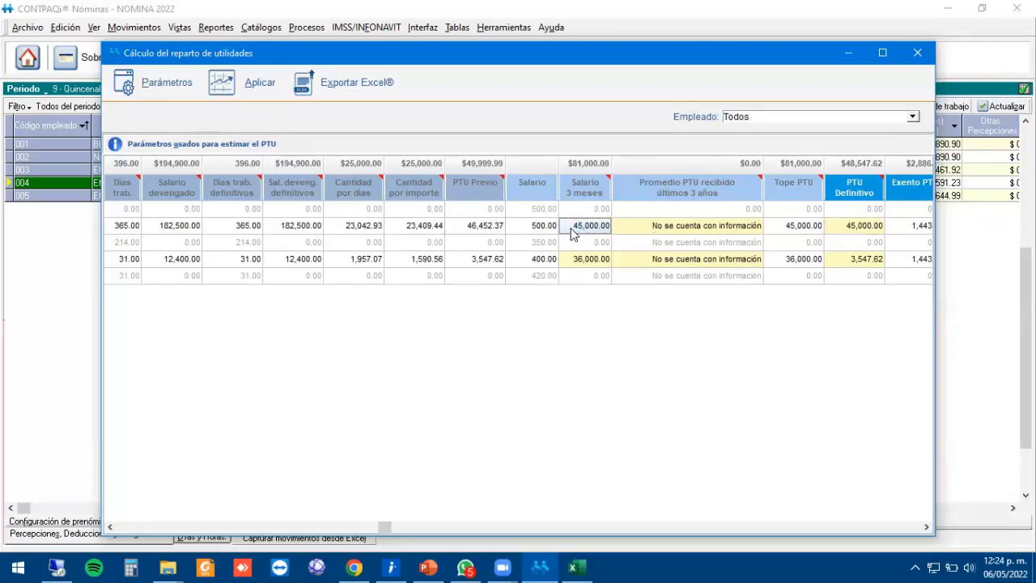
pyautogui.click(660, 232)
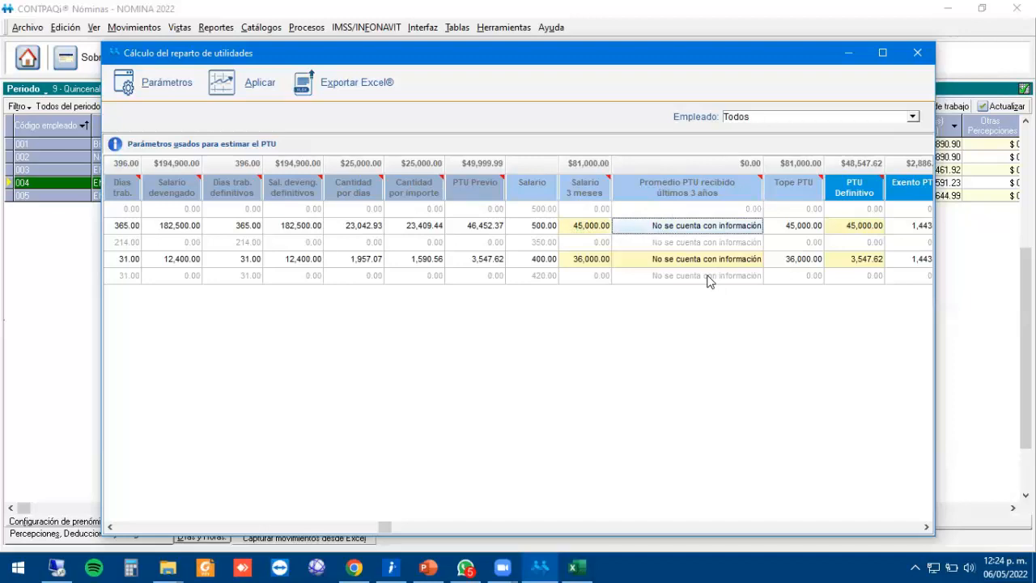
# Enter 47,500 as employee 002's three-year PTU average and compare it with PTU Previo and Salario 3 meses.
pyautogui.write('47,')
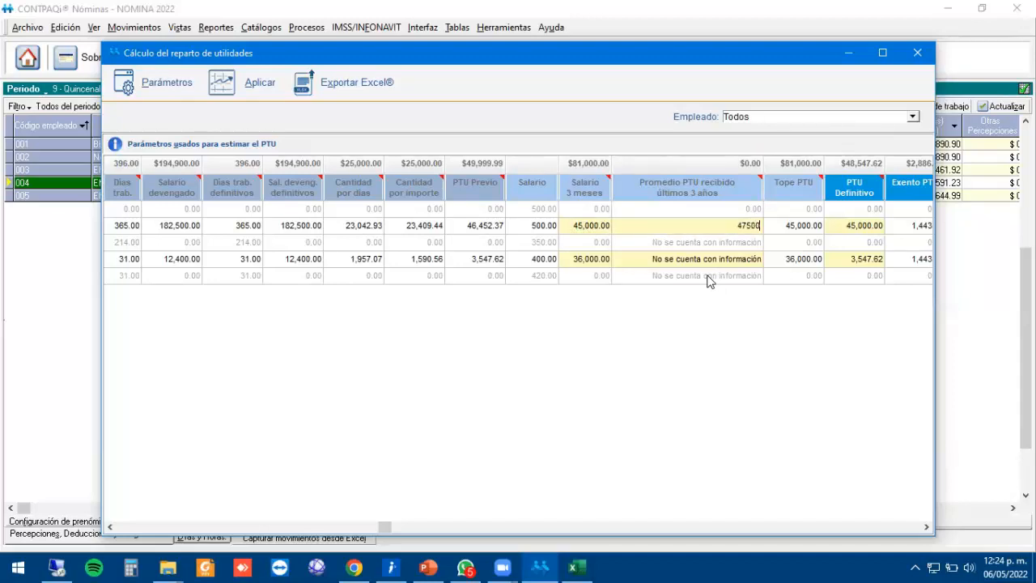
pyautogui.write('500')
pyautogui.press('Return')
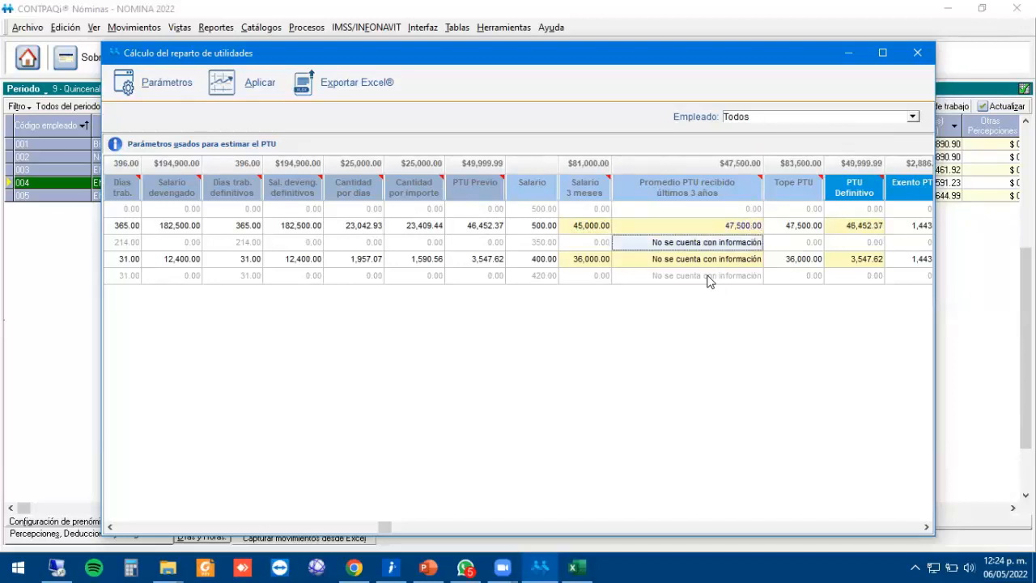
pyautogui.click(842, 231)
pyautogui.click(488, 231)
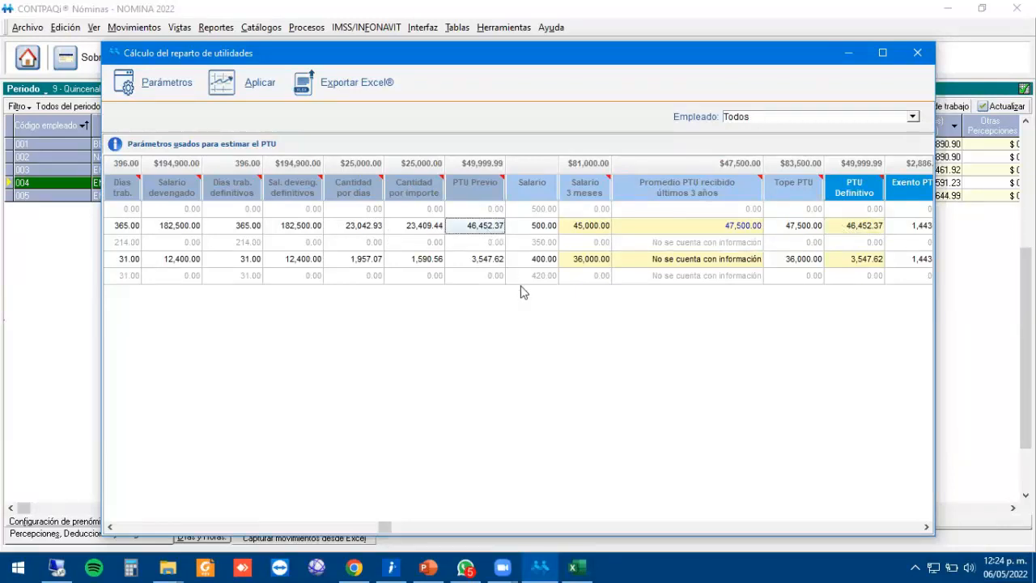
pyautogui.click(588, 232)
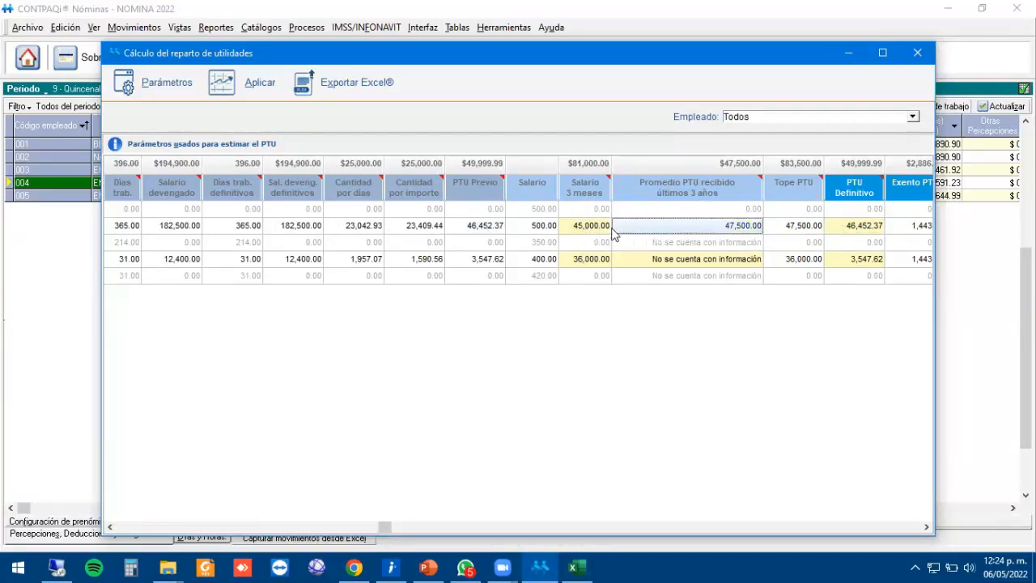
pyautogui.click(678, 234)
pyautogui.click(590, 228)
pyautogui.click(680, 232)
pyautogui.click(740, 230)
pyautogui.click(865, 232)
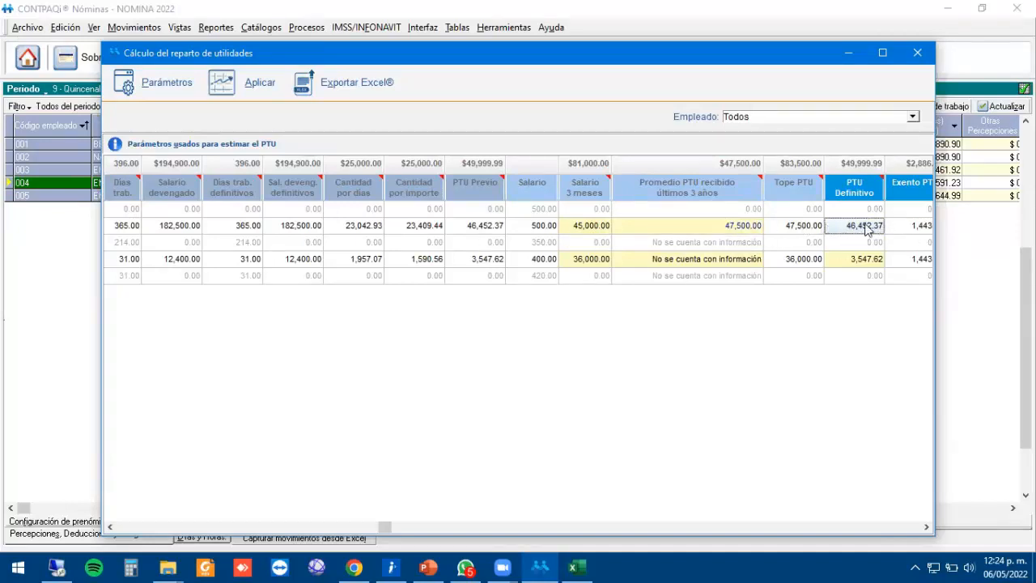
# Change the average to 40,000, bringing Tope PTU and PTU Definitivo to 45,000.00.
pyautogui.click(700, 229)
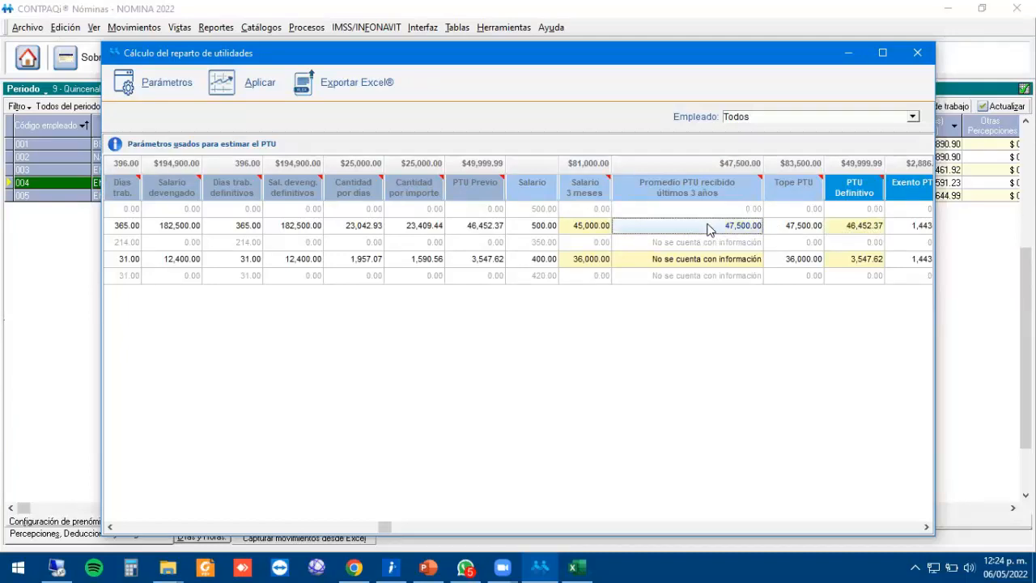
pyautogui.write('40,000')
pyautogui.press('Return')
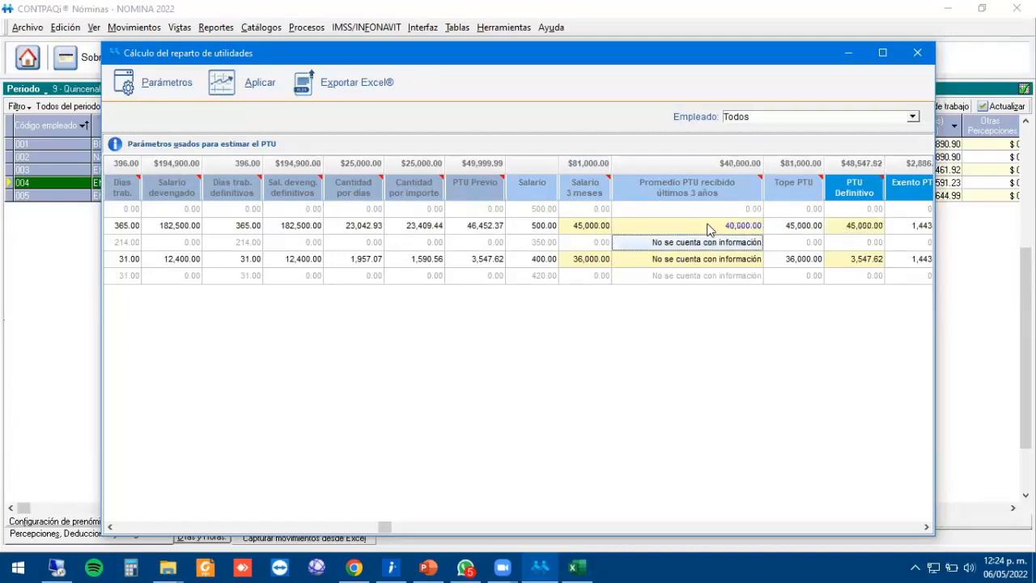
pyautogui.click(702, 227)
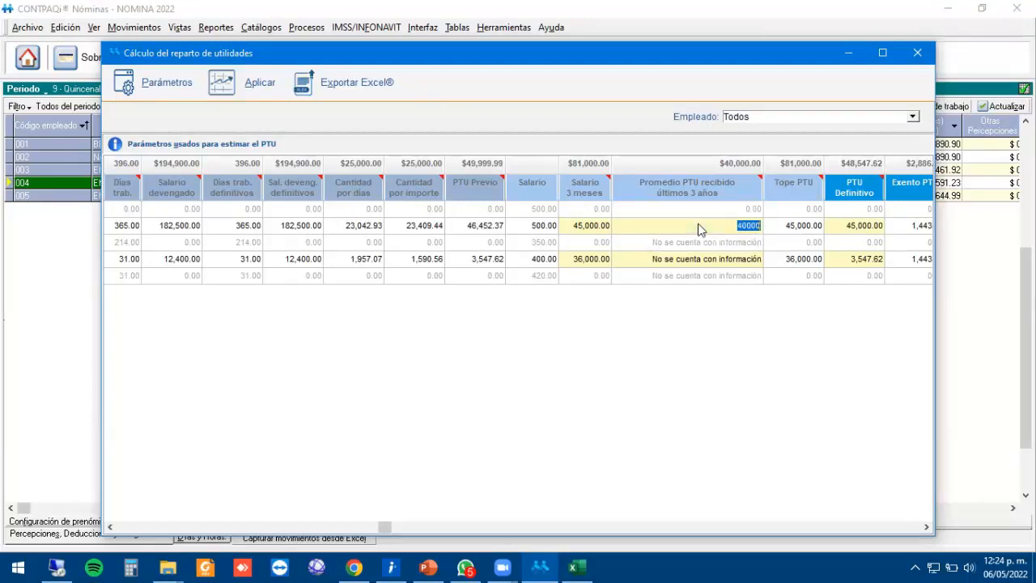
pyautogui.click(576, 226)
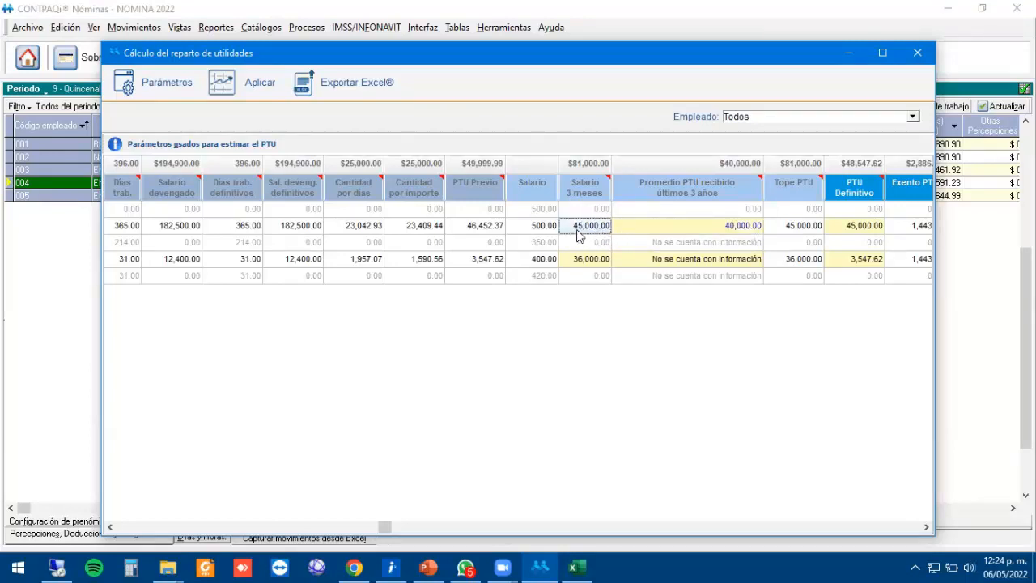
pyautogui.click(838, 234)
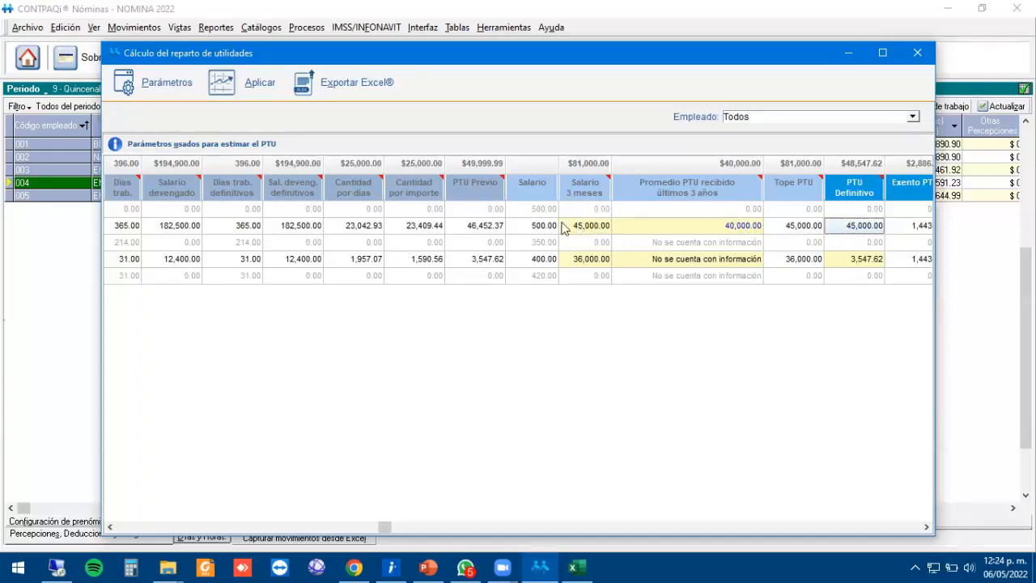
pyautogui.click(490, 226)
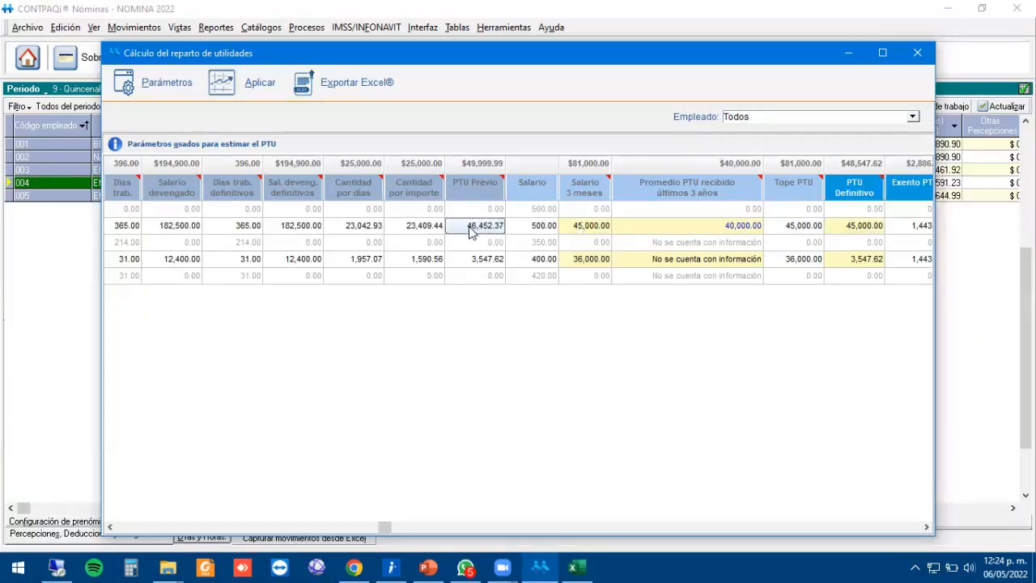
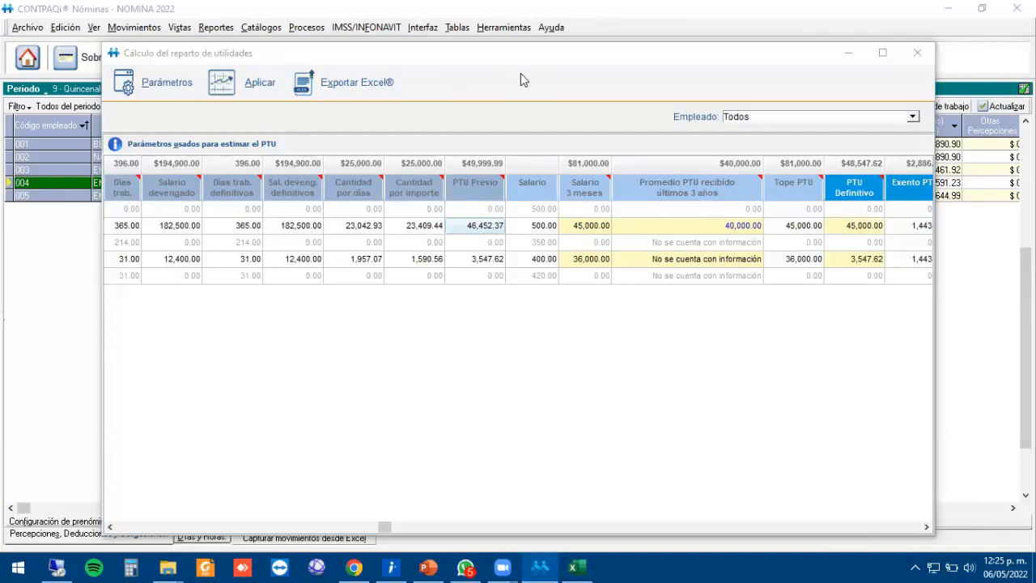
# Review each employee's average-PTU and PTU Definitivo values, then close the PTU window.
pyautogui.click(680, 243)
pyautogui.click(682, 265)
pyautogui.press('Up')
pyautogui.press('Up')
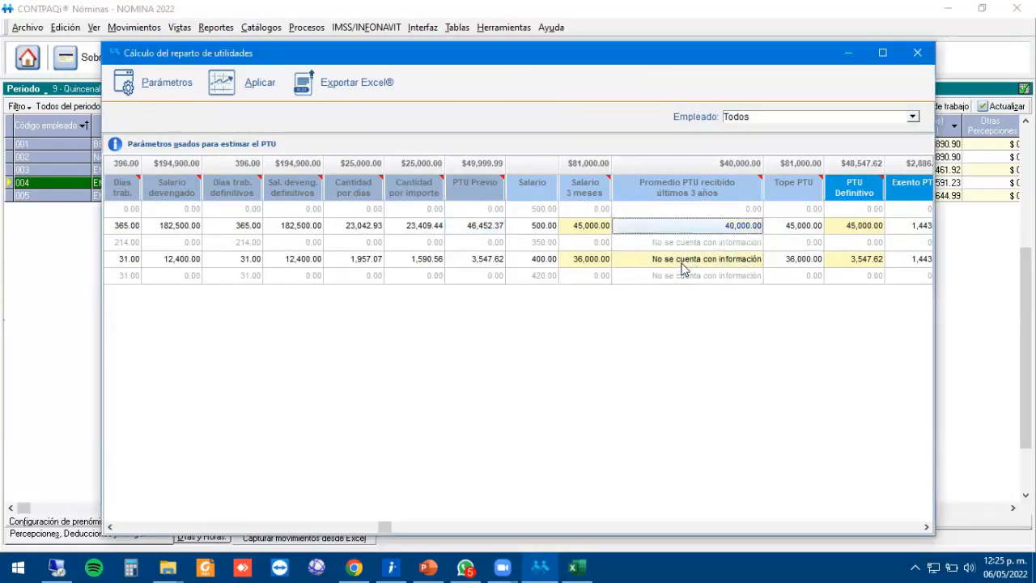
pyautogui.press('Down')
pyautogui.press('Down')
pyautogui.press('Down')
pyautogui.press('Up')
pyautogui.press('Up')
pyautogui.press('Up')
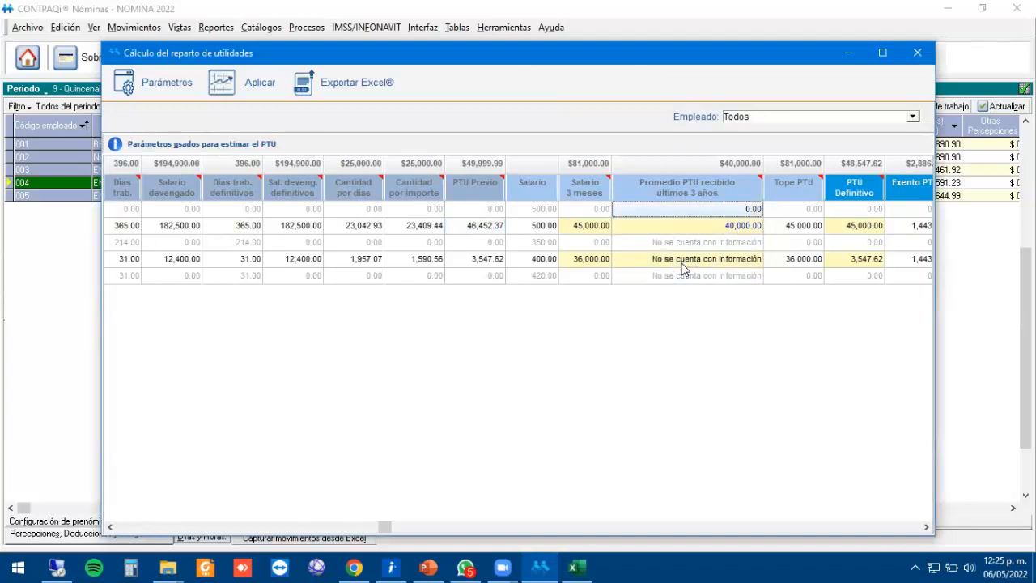
pyautogui.press('Right')
pyautogui.press('Right')
pyautogui.press('Right')
pyautogui.press('Right')
pyautogui.press('Left')
pyautogui.press('Left')
pyautogui.press('Left')
pyautogui.press('Left')
pyautogui.press('Left')
pyautogui.press('Left')
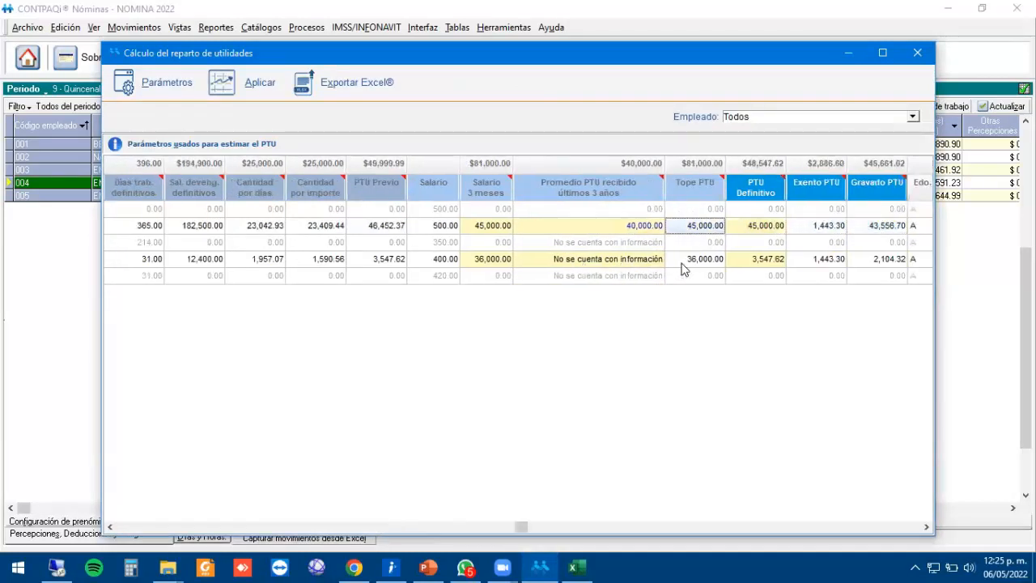
pyautogui.press('Right')
pyautogui.press('Right')
pyautogui.press('Right')
pyautogui.press('Right')
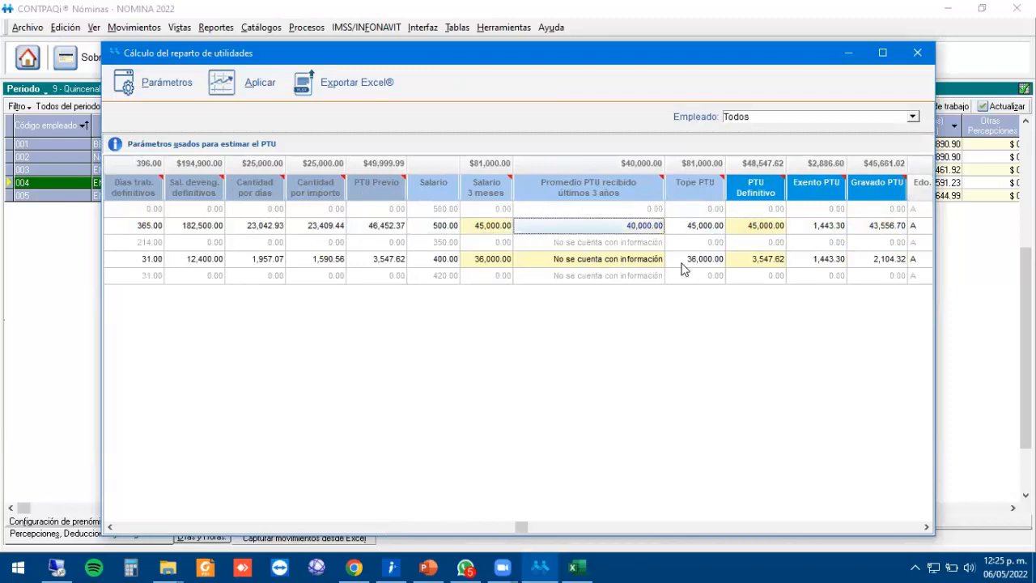
pyautogui.click(918, 54)
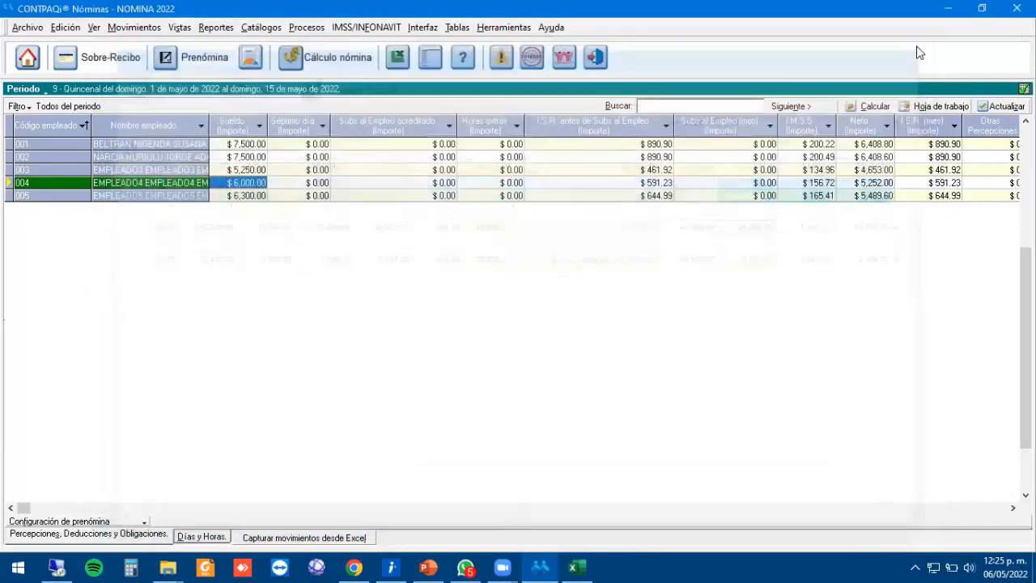
# Tick Cálculo PTU in employee 003's record and save it.
pyautogui.click(307, 27)
pyautogui.click(122, 173)
pyautogui.click(118, 175)
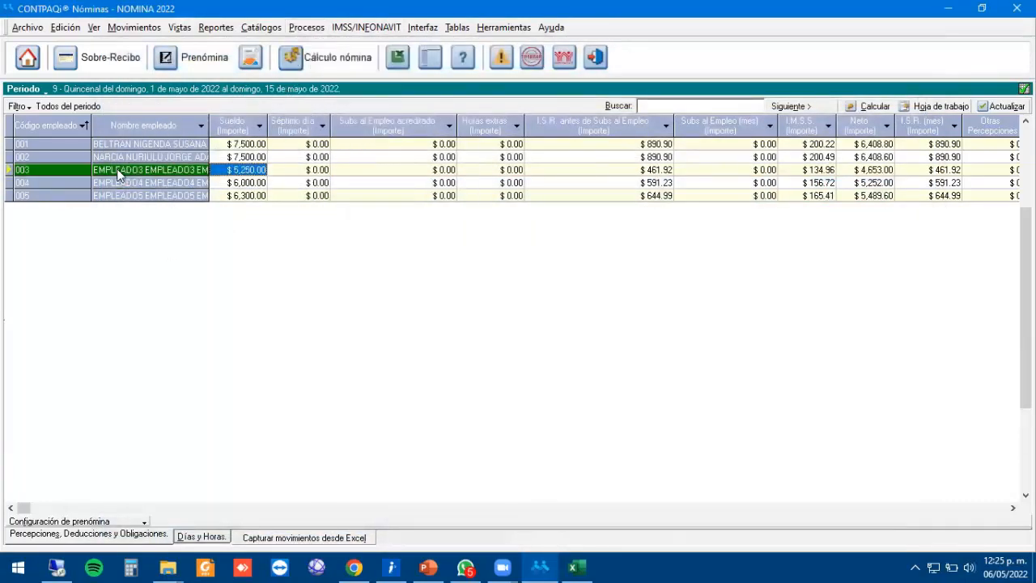
pyautogui.rightClick(117, 174)
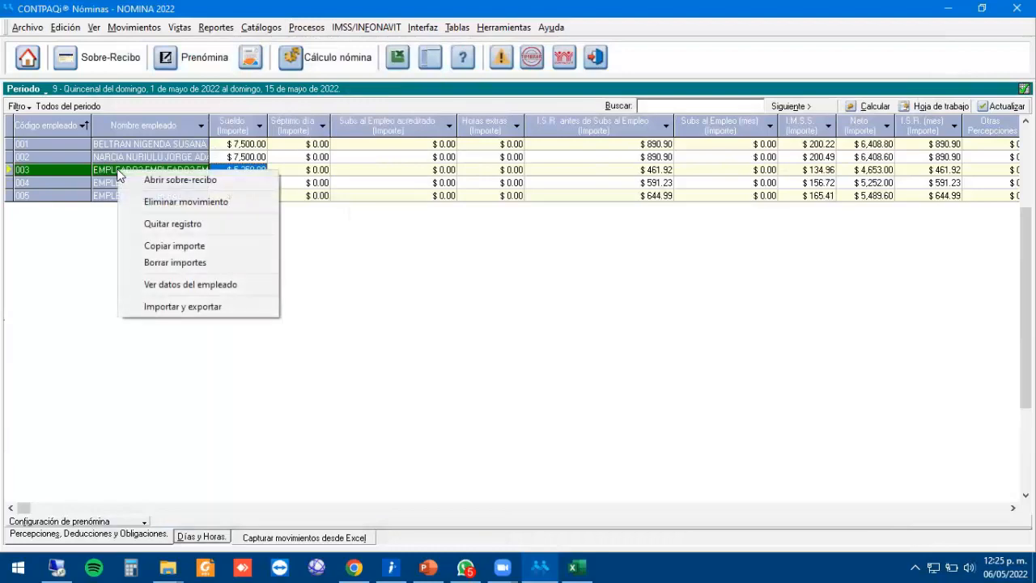
pyautogui.click(183, 285)
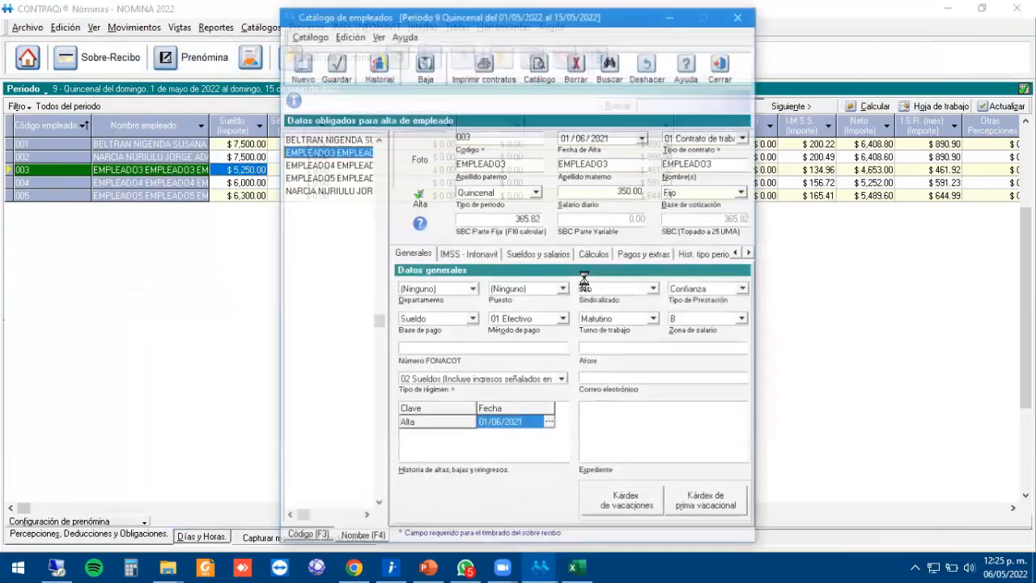
pyautogui.click(595, 255)
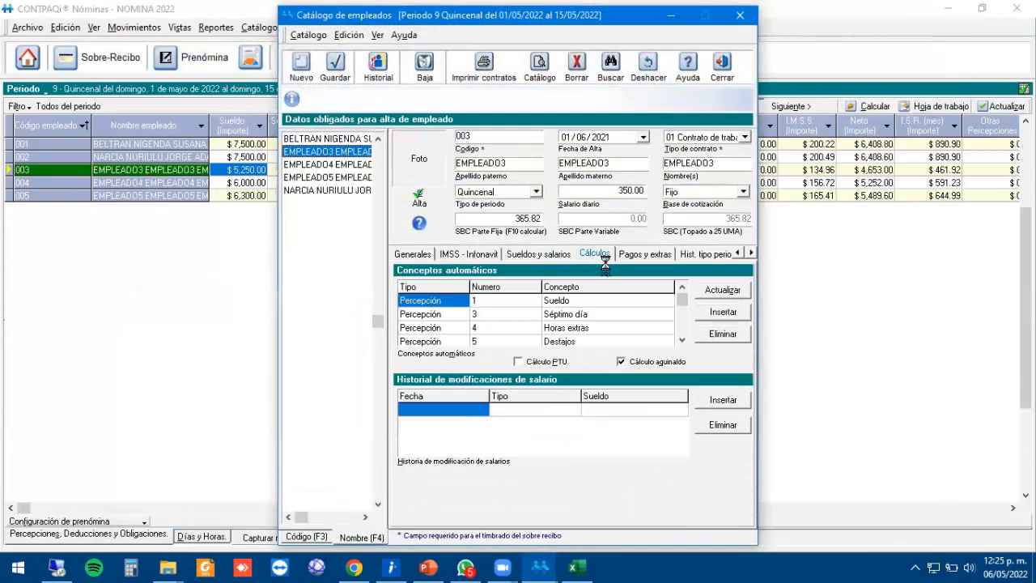
pyautogui.click(540, 359)
pyautogui.click(335, 64)
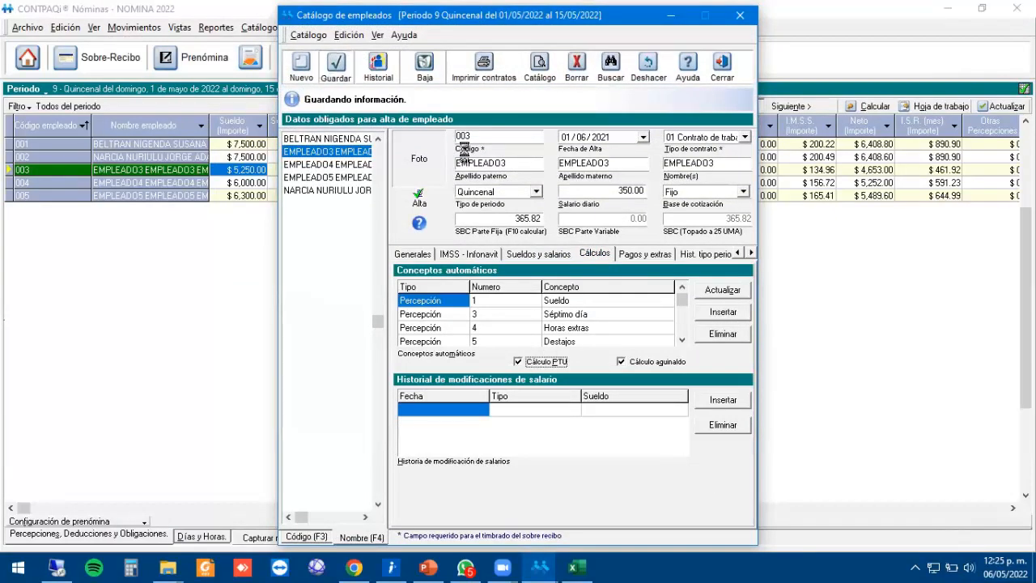
pyautogui.click(722, 64)
# Rerun the PTU calculation with 50,000 to distribute and no prior-year accumulations.
pyautogui.click(306, 27)
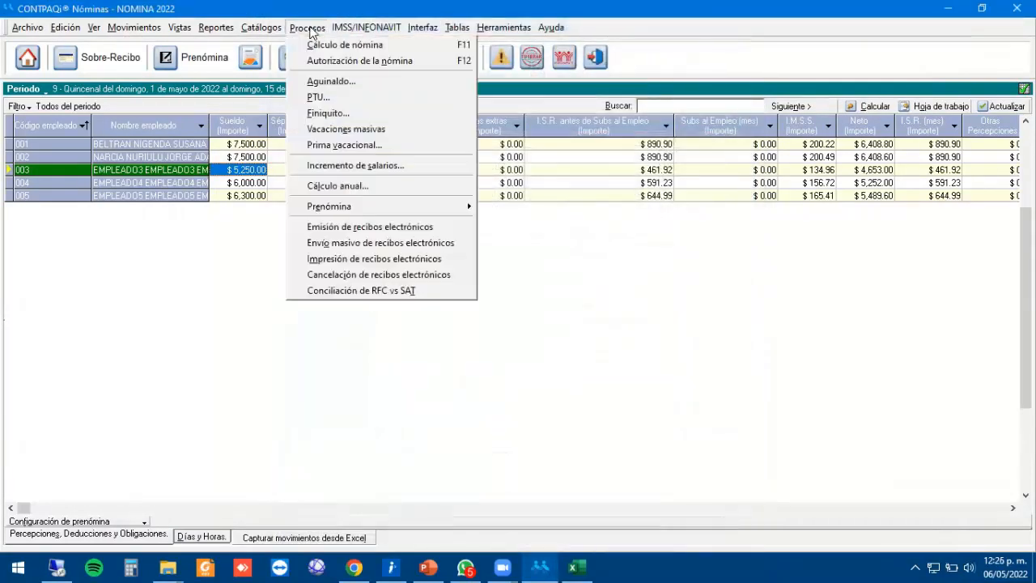
pyautogui.click(324, 95)
pyautogui.write('50,000')
pyautogui.press('Tab')
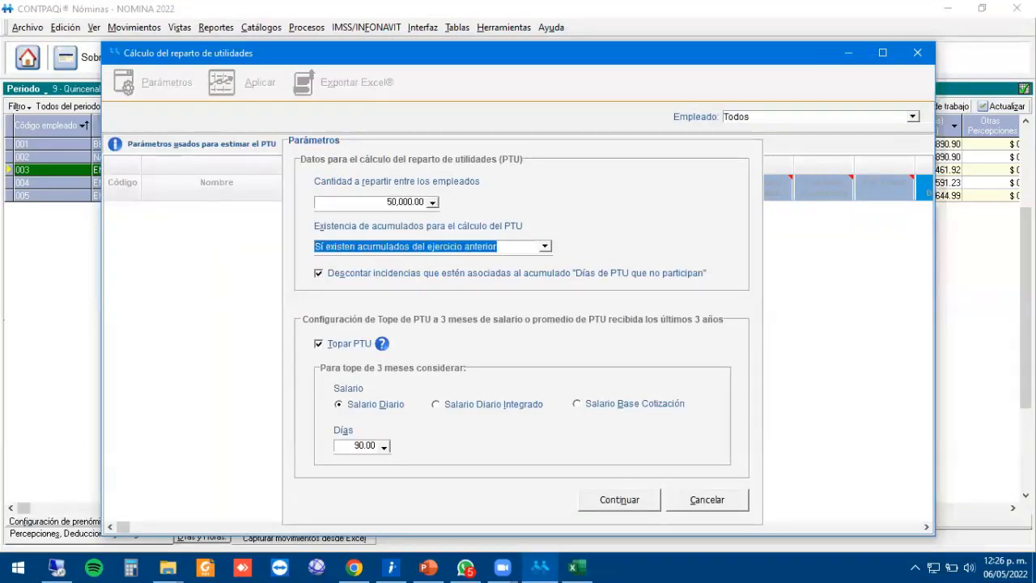
pyautogui.click(545, 247)
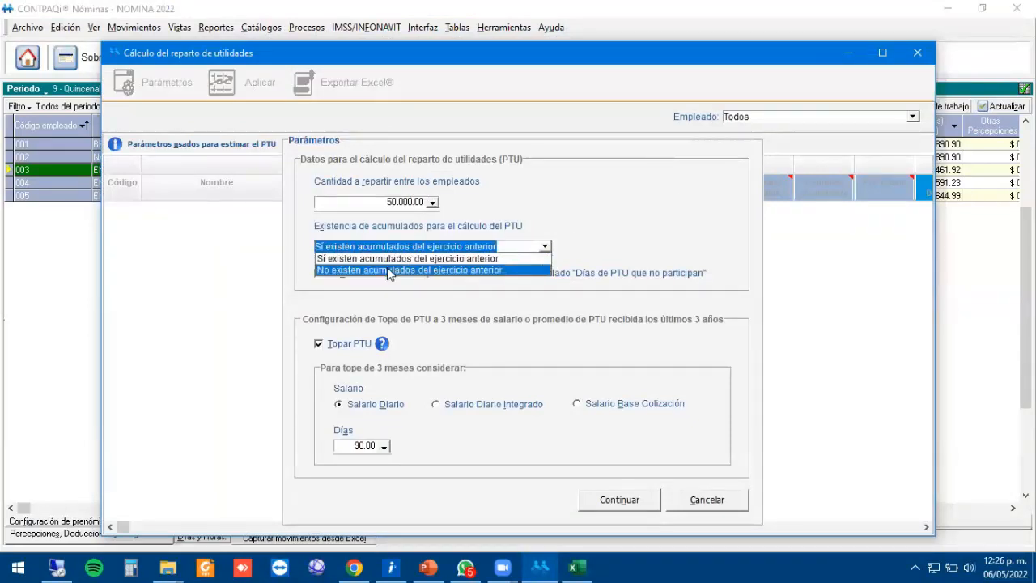
pyautogui.click(415, 269)
pyautogui.click(515, 335)
pyautogui.click(619, 497)
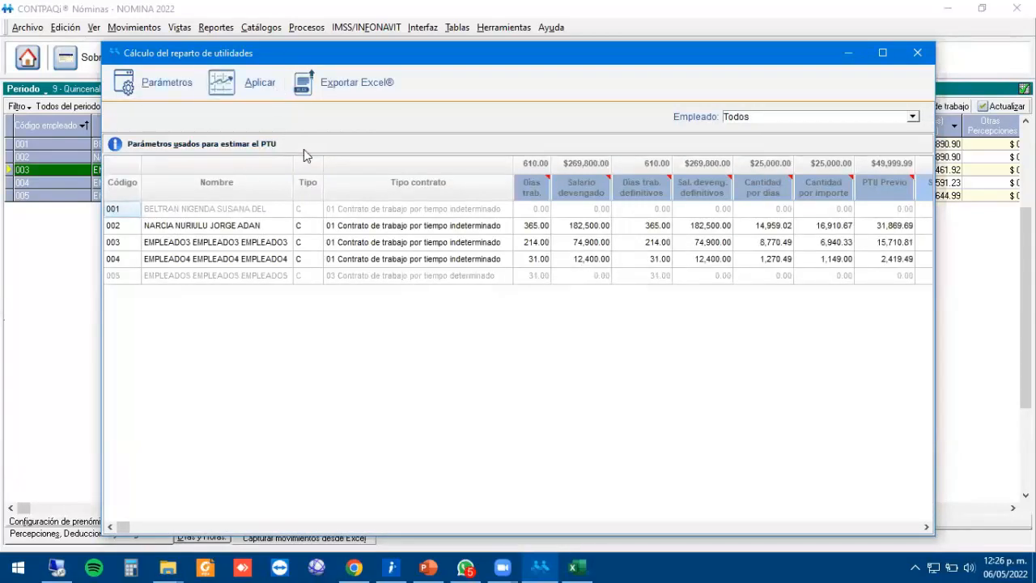
# Apply the PTU amounts to the payroll, review the process log, and close the PTU window.
pyautogui.click(241, 86)
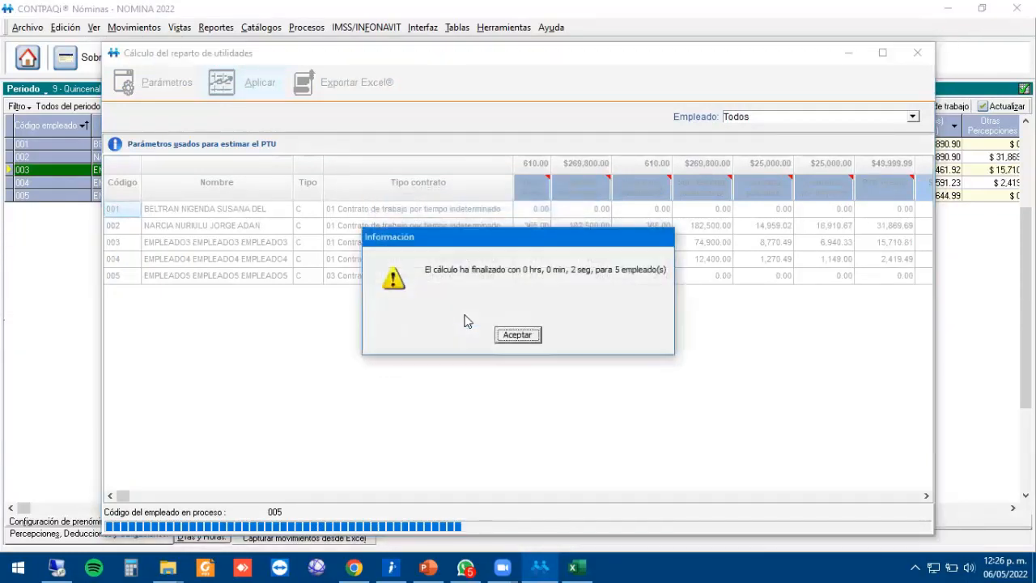
pyautogui.click(518, 335)
pyautogui.click(491, 334)
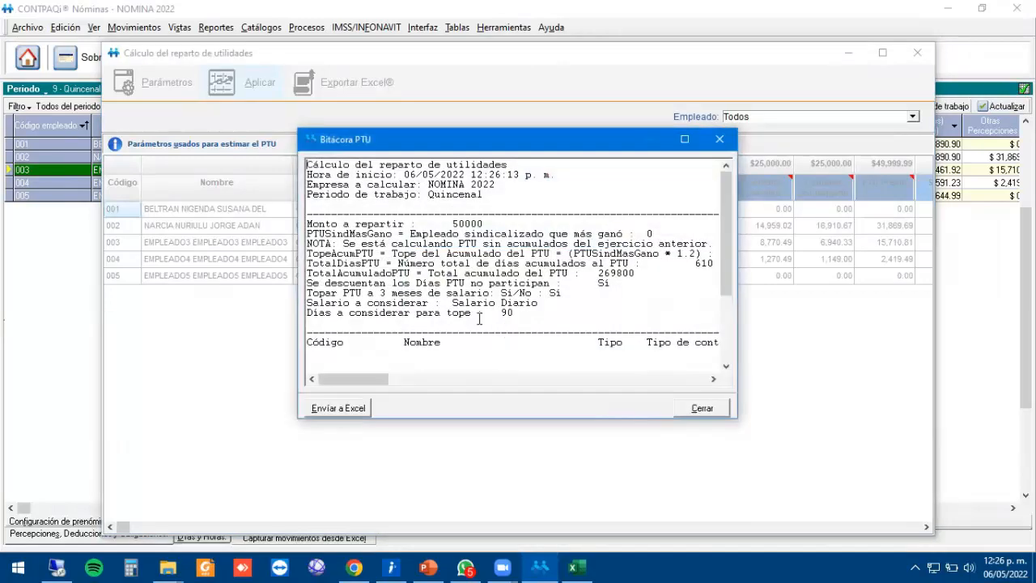
pyautogui.click(685, 142)
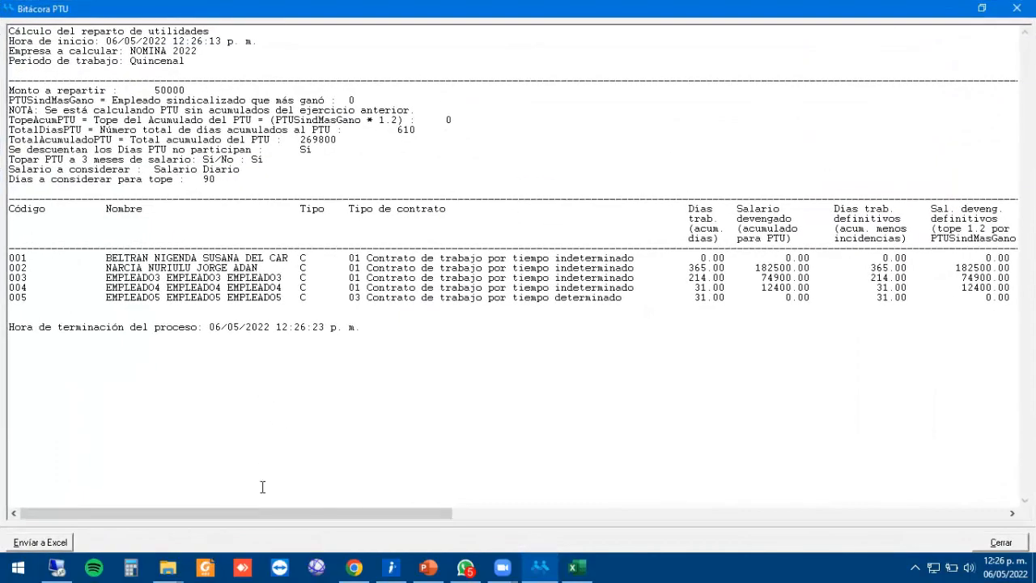
pyautogui.moveTo(323, 514); pyautogui.dragTo(824, 509)
pyautogui.press('Escape')
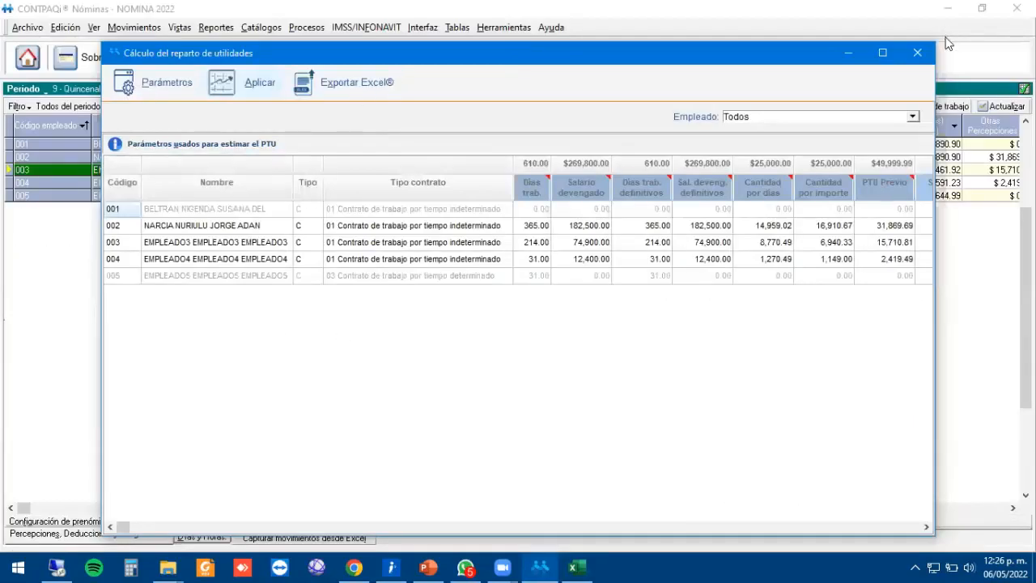
pyautogui.click(921, 50)
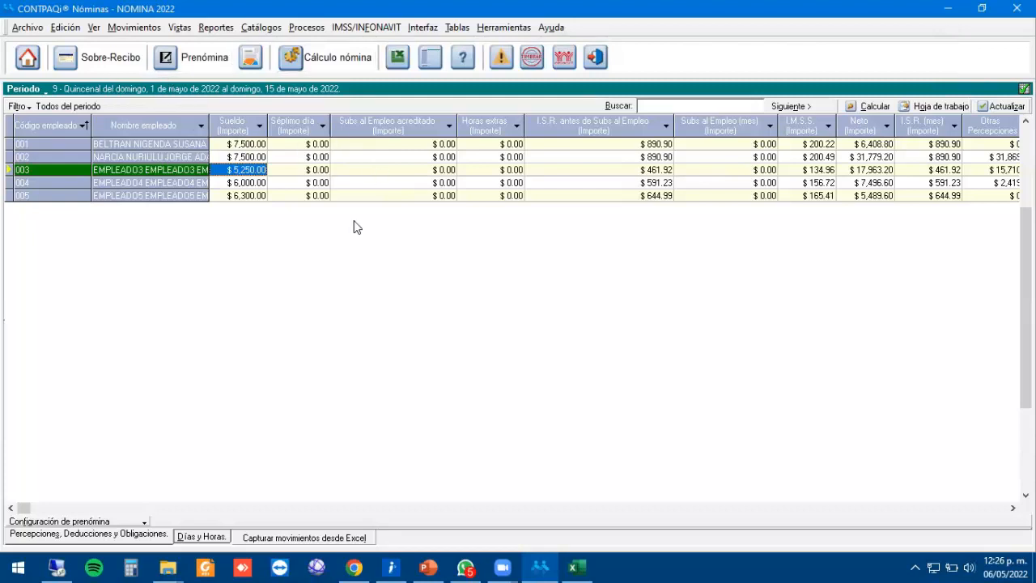
# Add Reparto de utilidades (perception) and I.S.R. Art174 (deduction) to the pre-payroll columns.
pyautogui.click(391, 127)
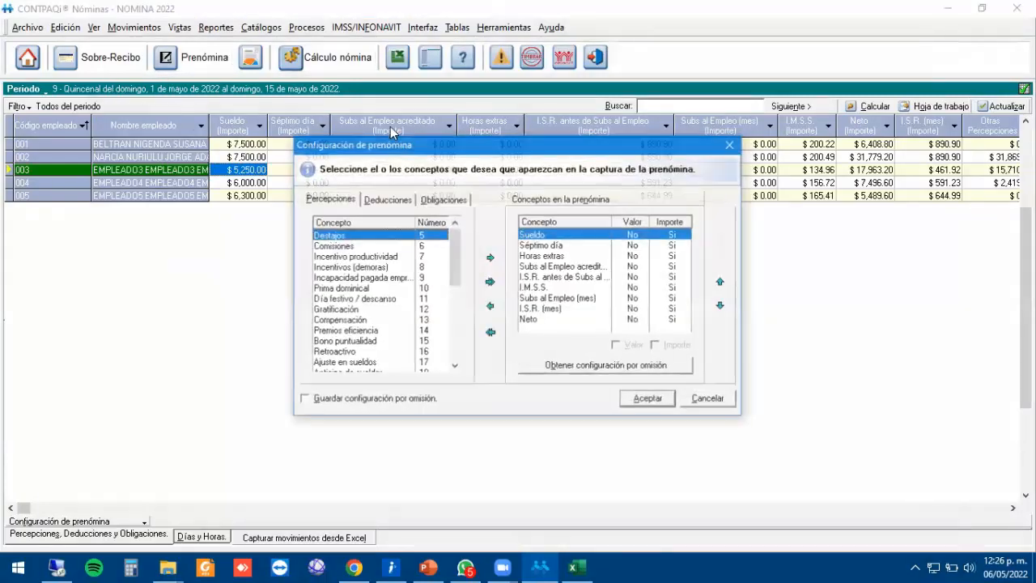
pyautogui.click(357, 278)
pyautogui.press('Down')
pyautogui.press('Down')
pyautogui.press('Down')
pyautogui.press('Down')
pyautogui.press('Down')
pyautogui.press('Down')
pyautogui.press('Down')
pyautogui.press('Down')
pyautogui.press('Down')
pyautogui.press('Down')
pyautogui.press('Down')
pyautogui.press('Down')
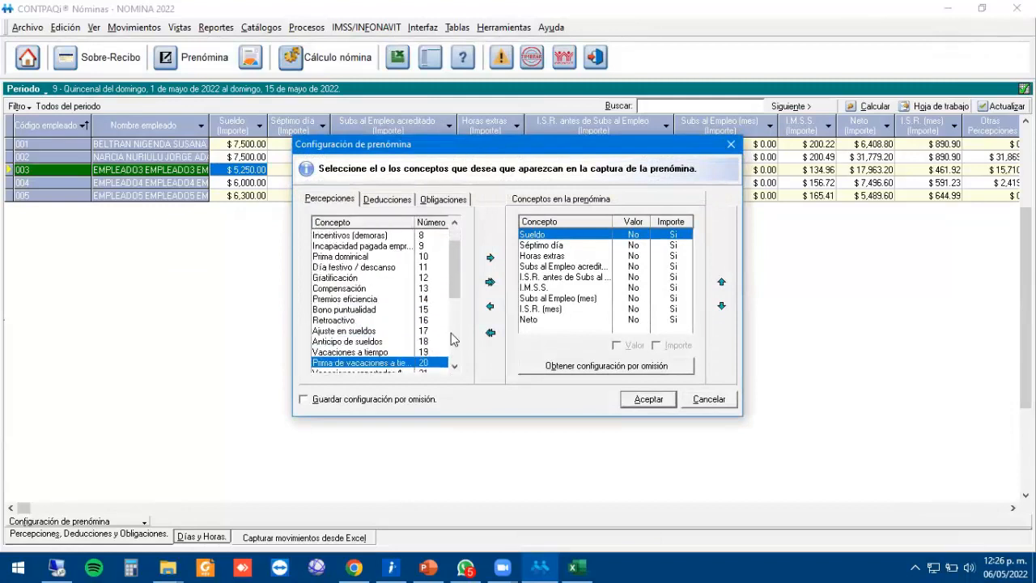
pyautogui.press('Down')
pyautogui.press('Down')
pyautogui.press('Down')
pyautogui.press('Down')
pyautogui.press('Down')
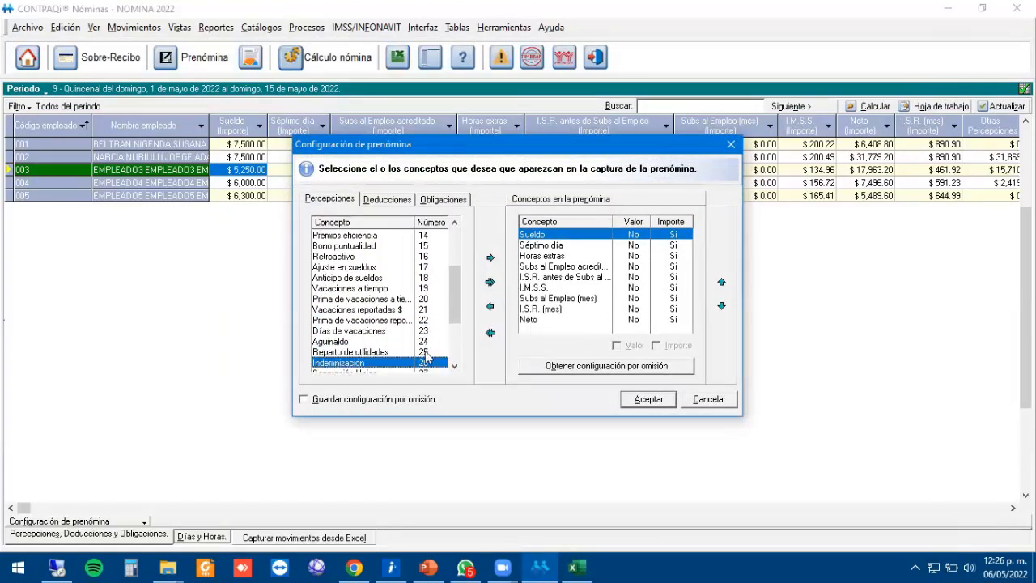
pyautogui.doubleClick(375, 353)
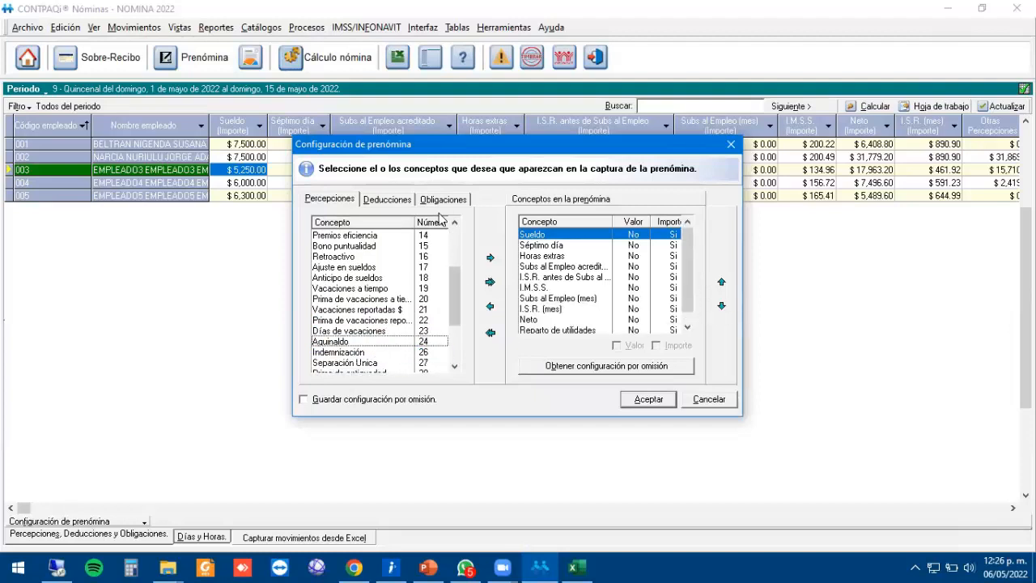
pyautogui.click(408, 203)
pyautogui.click(390, 289)
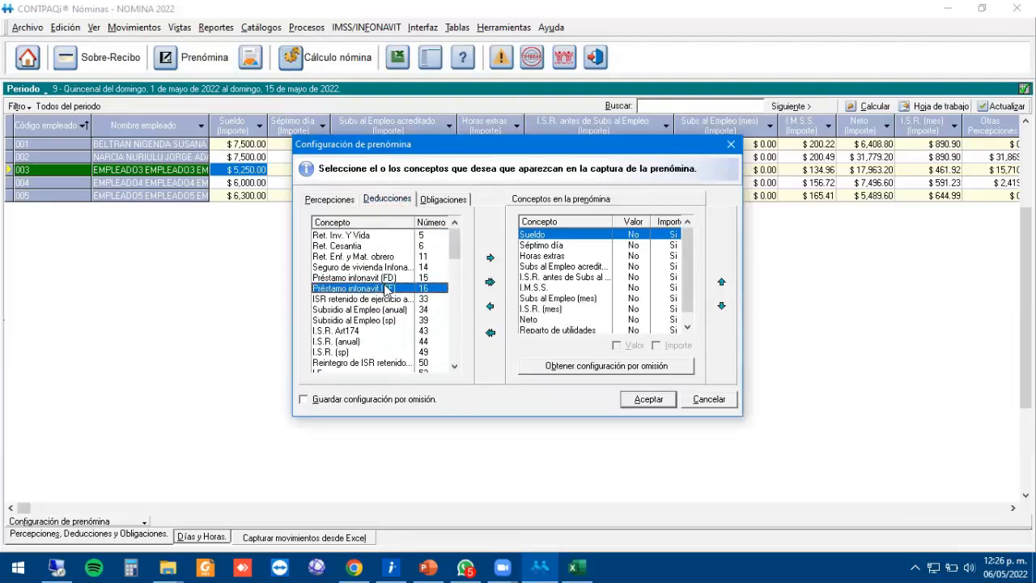
pyautogui.press('Down')
pyautogui.press('Down')
pyautogui.press('Down')
pyautogui.press('Down')
pyautogui.press('Down')
pyautogui.press('Down')
pyautogui.press('Down')
pyautogui.press('Down')
pyautogui.press('Down')
pyautogui.press('Down')
pyautogui.press('Down')
pyautogui.press('Down')
pyautogui.press('Down')
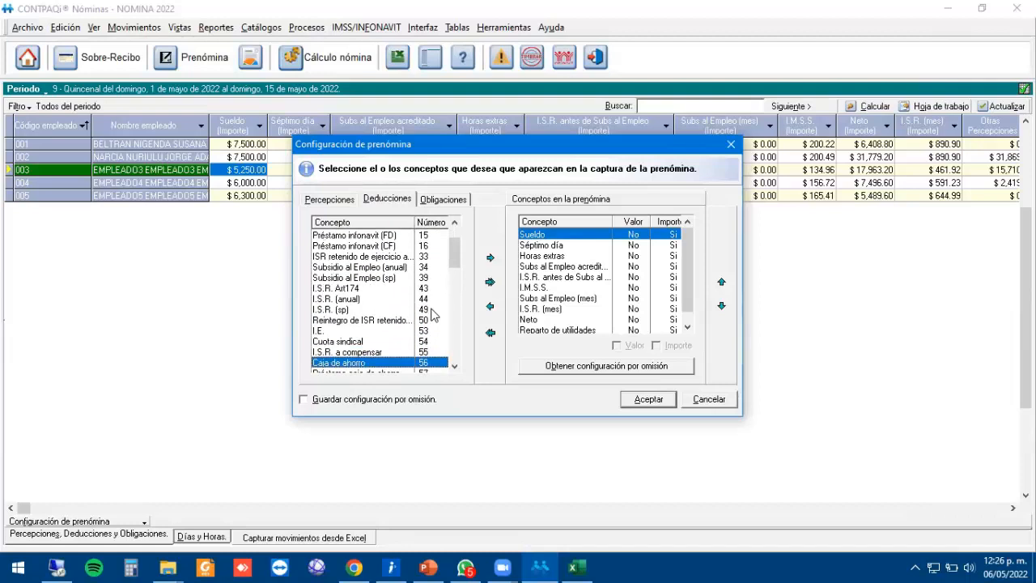
pyautogui.press('Up')
pyautogui.press('Up')
pyautogui.press('Up')
pyautogui.press('Up')
pyautogui.press('Up')
pyautogui.press('Up')
pyautogui.press('Up')
pyautogui.press('Up')
pyautogui.press('Up')
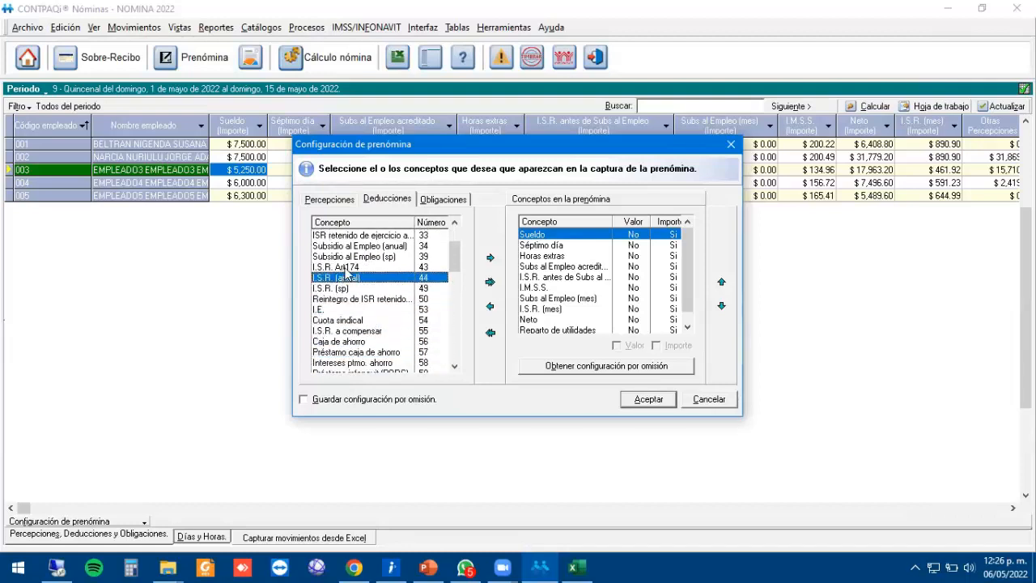
pyautogui.doubleClick(344, 268)
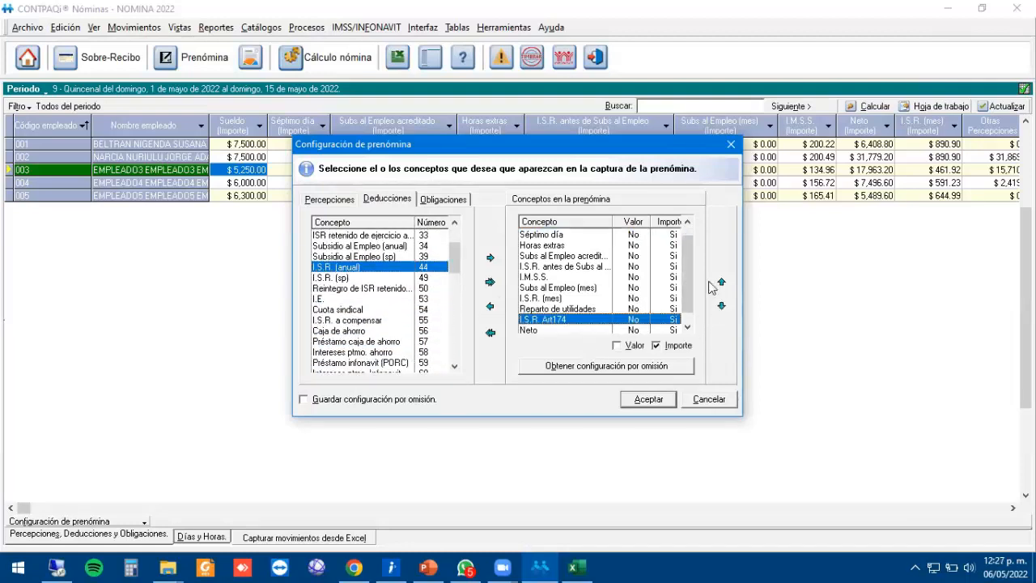
# Move I.S.R. Art174 up beside Sueldo, confirm, and check employee 002's PTU amount.
pyautogui.click(719, 284)
pyautogui.click(719, 283)
pyautogui.click(721, 283)
pyautogui.click(721, 284)
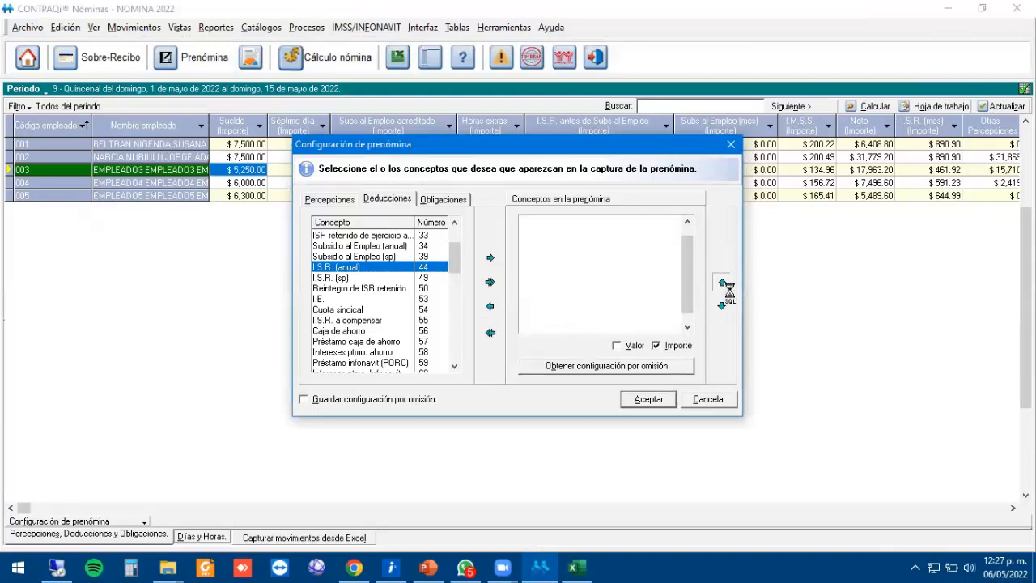
pyautogui.click(721, 283)
pyautogui.click(721, 284)
pyautogui.press('Return')
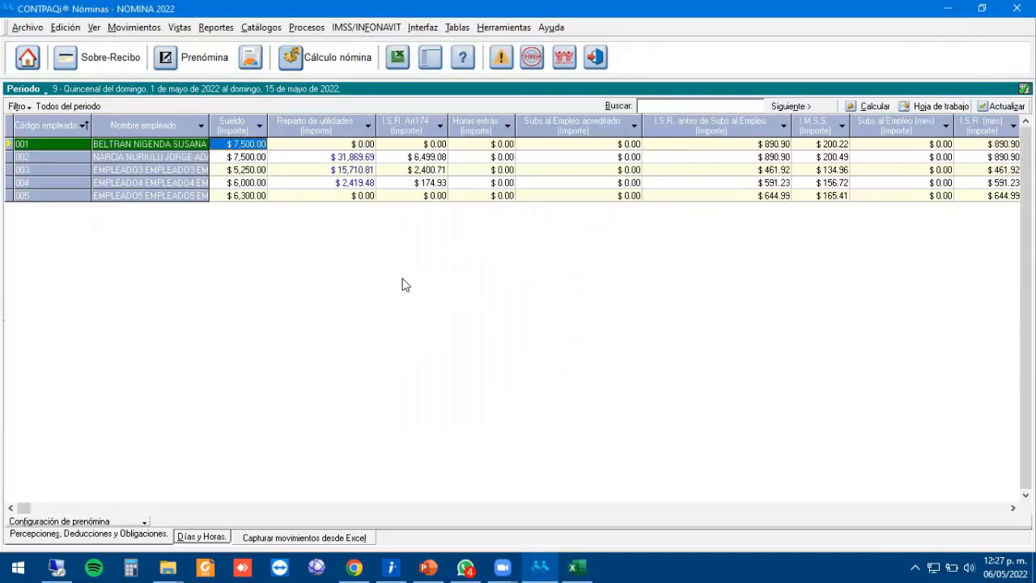
pyautogui.click(330, 160)
# Open employee 004's receipt and review its Reparto de utilidades split into taxable and exempt ISR.
pyautogui.click(408, 157)
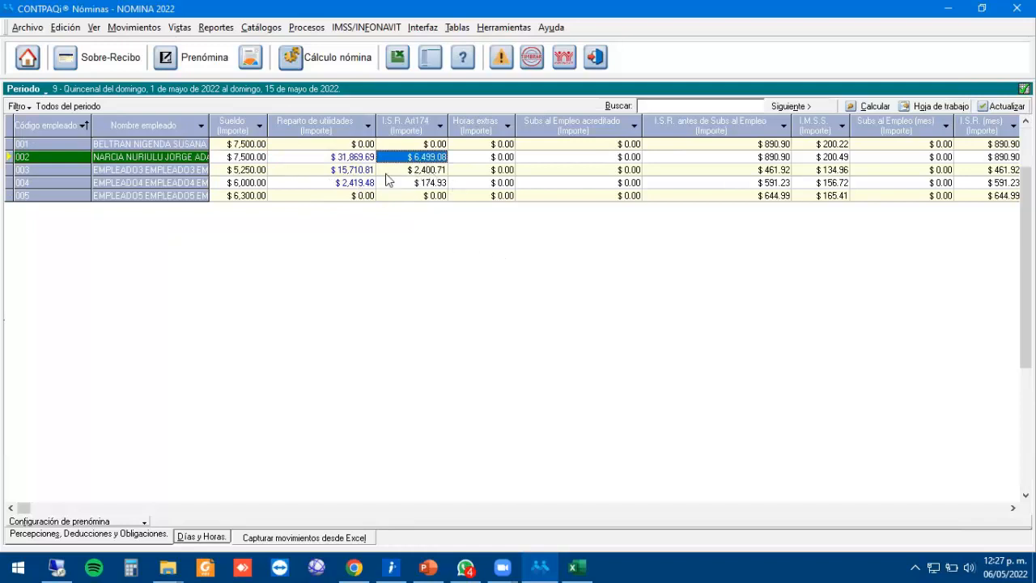
pyautogui.click(436, 170)
pyautogui.doubleClick(437, 183)
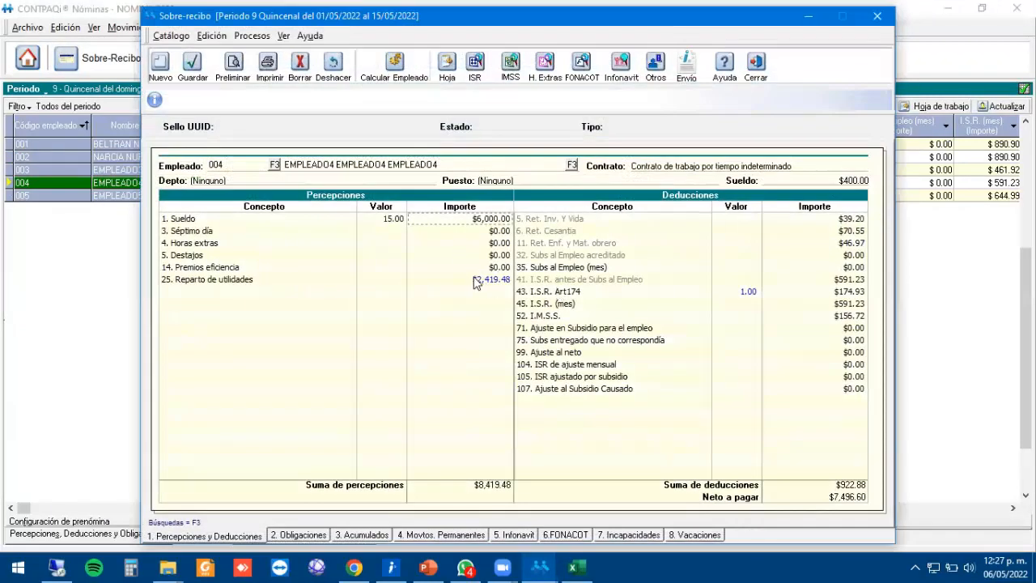
pyautogui.click(476, 281)
pyautogui.doubleClick(457, 281)
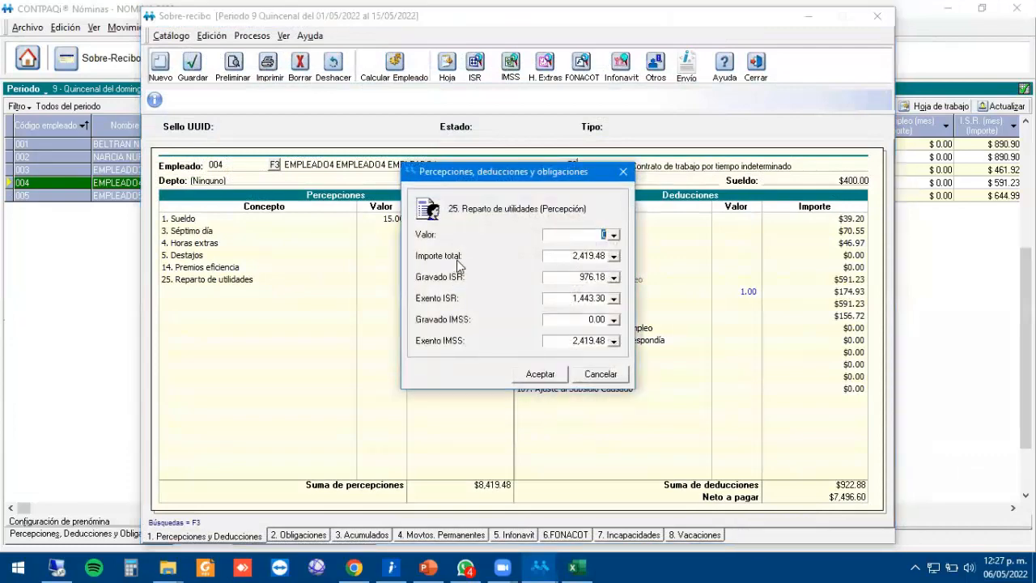
pyautogui.click(576, 279)
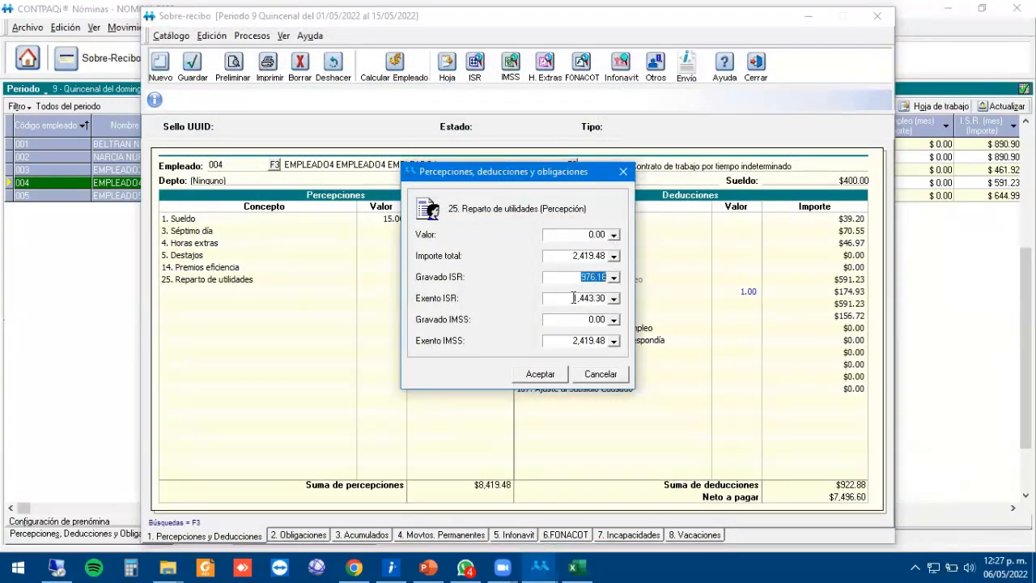
pyautogui.click(569, 299)
pyautogui.click(567, 299)
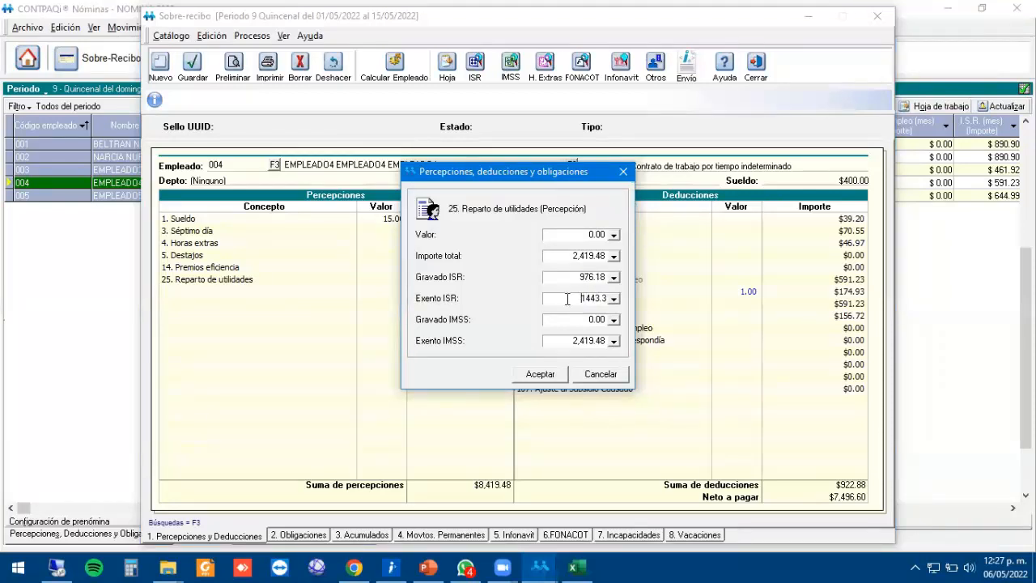
pyautogui.click(564, 278)
pyautogui.click(541, 374)
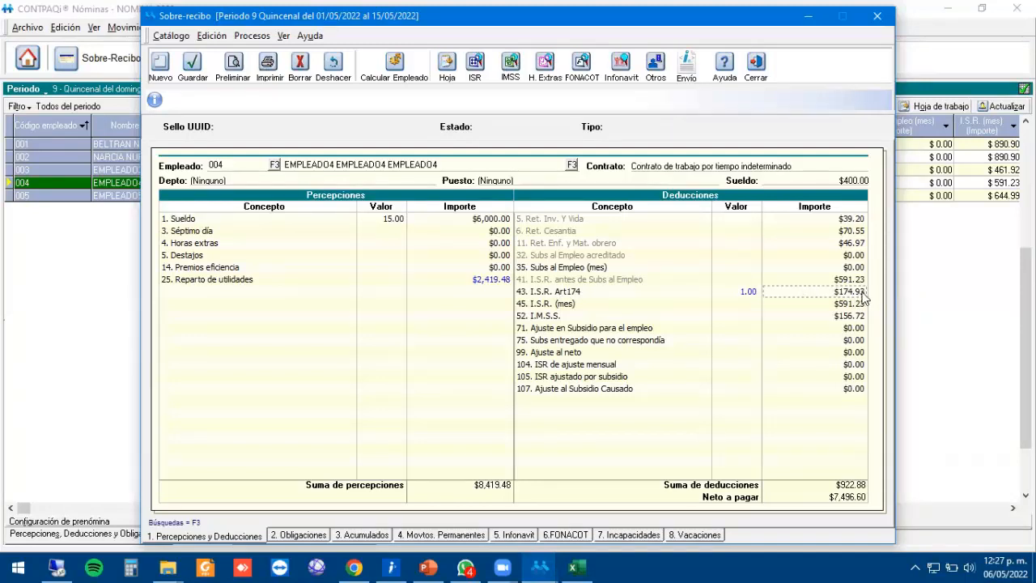
# Recheck the 976.18 taxable portion and the I.S.R. (mes) amount, then close the receipt.
pyautogui.click(491, 279)
pyautogui.doubleClick(491, 280)
pyautogui.click(578, 278)
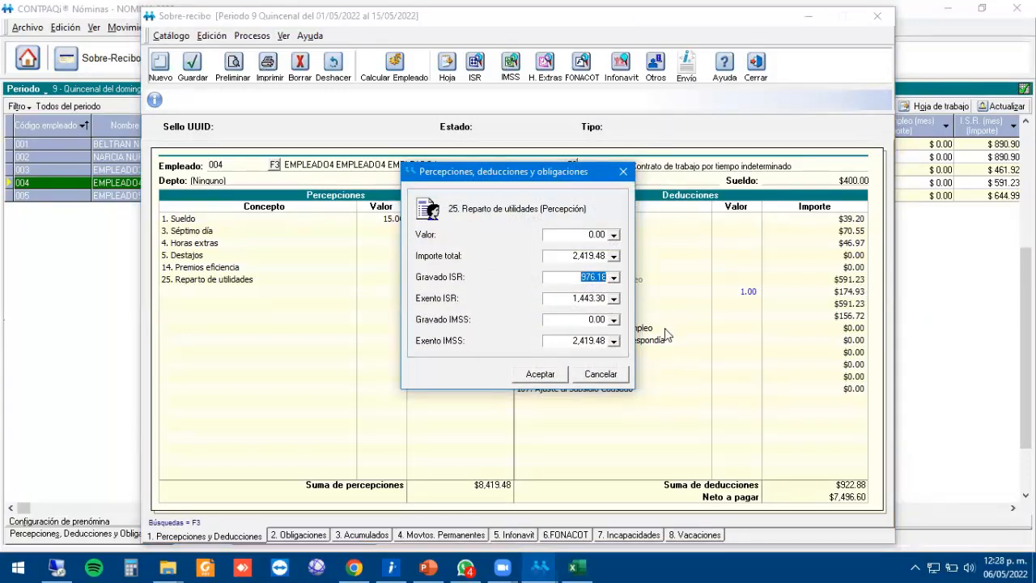
pyautogui.click(548, 376)
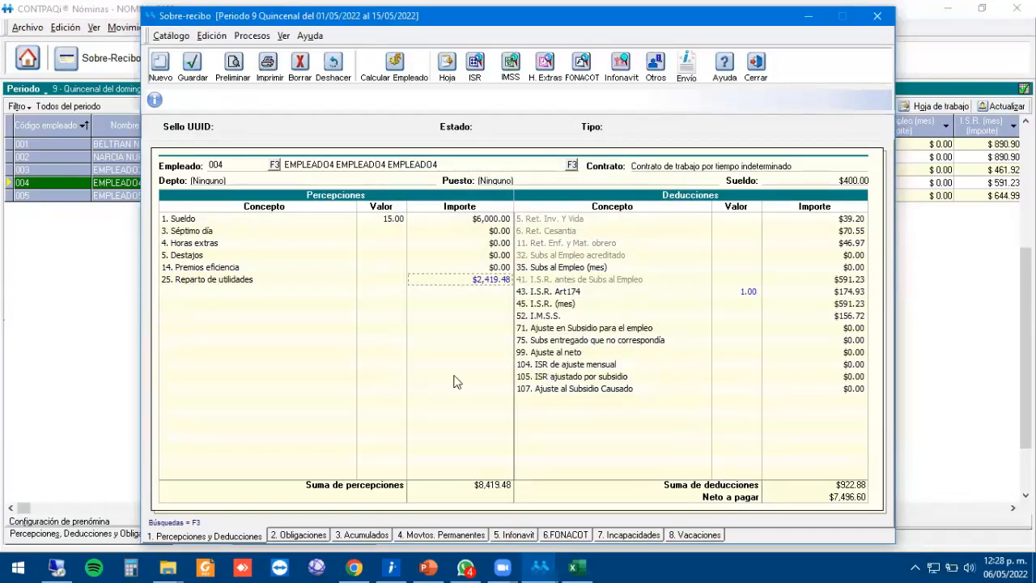
pyautogui.press('Up')
pyautogui.press('Down')
pyautogui.click(566, 308)
pyautogui.click(493, 267)
pyautogui.click(491, 281)
pyautogui.click(565, 306)
pyautogui.click(754, 72)
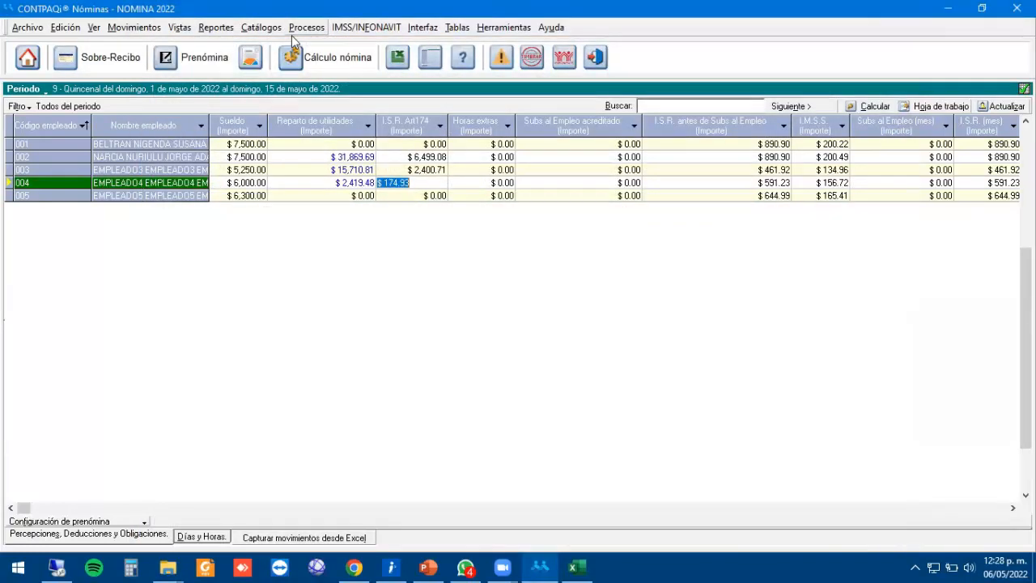
pyautogui.click(266, 27)
pyautogui.click(311, 162)
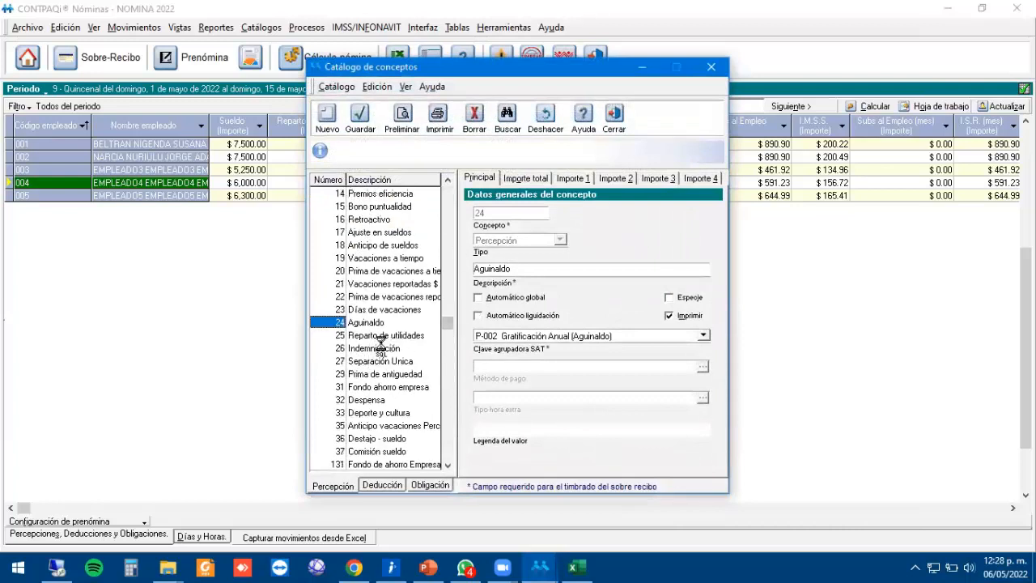
pyautogui.click(373, 337)
pyautogui.click(540, 179)
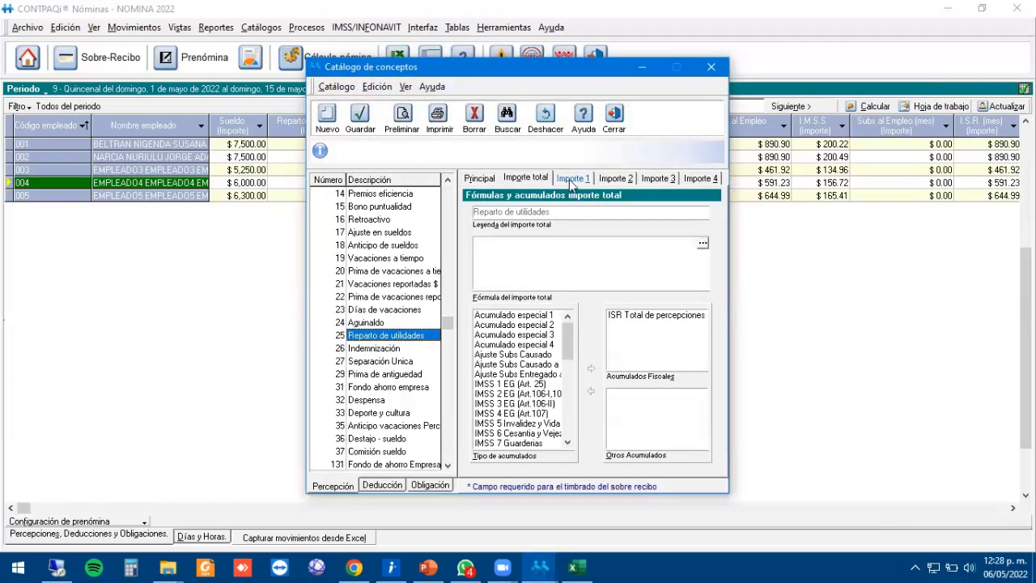
pyautogui.click(571, 179)
pyautogui.click(684, 317)
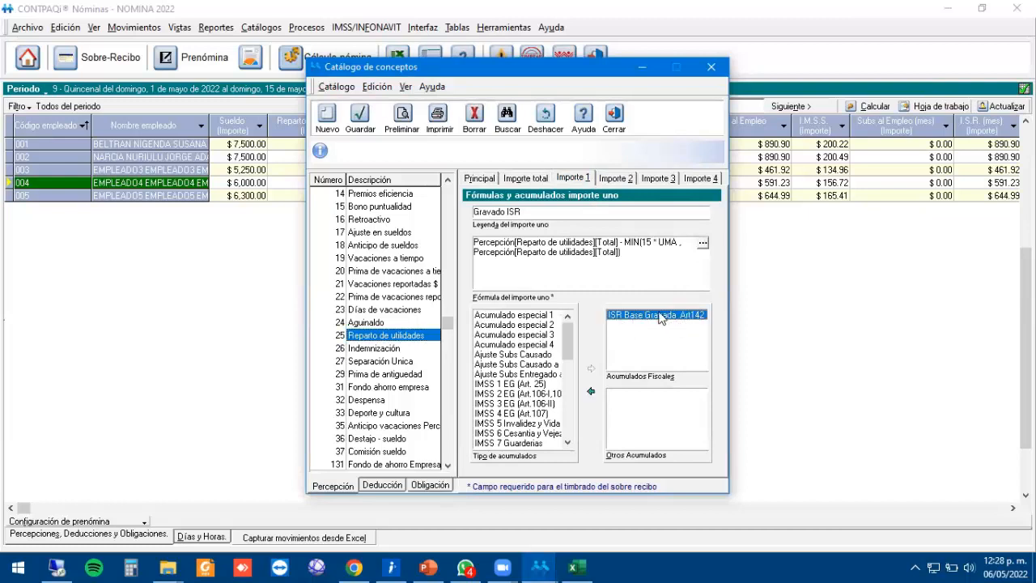
pyautogui.click(526, 374)
pyautogui.click(528, 395)
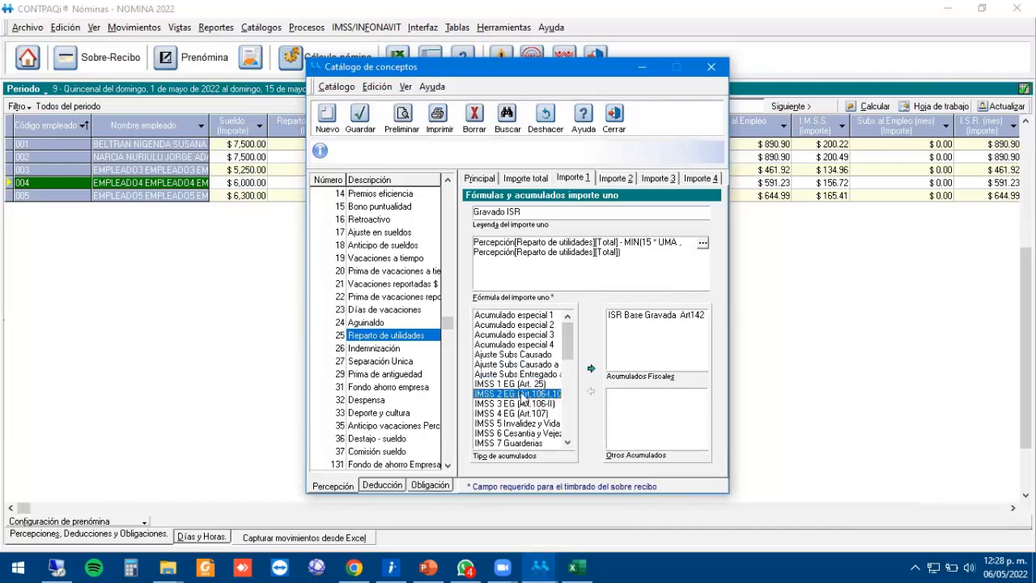
pyautogui.press('Down')
pyautogui.press('Down')
pyautogui.press('Down')
pyautogui.press('Down')
pyautogui.press('Down')
pyautogui.press('Down')
pyautogui.press('Down')
pyautogui.press('Down')
pyautogui.press('Down')
pyautogui.press('Down')
pyautogui.press('Down')
pyautogui.scroll(-2, 522, 398)
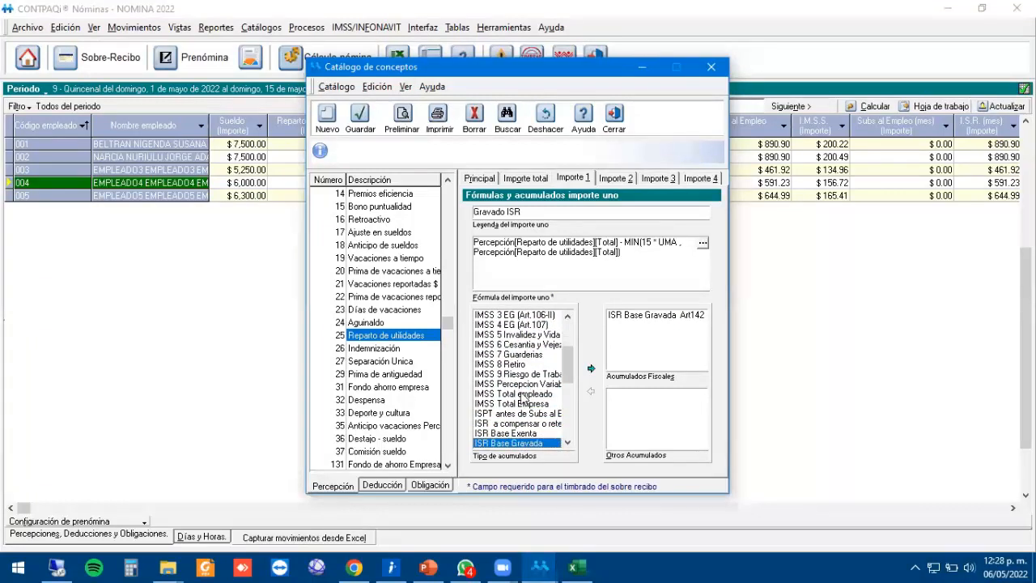
pyautogui.click(512, 414)
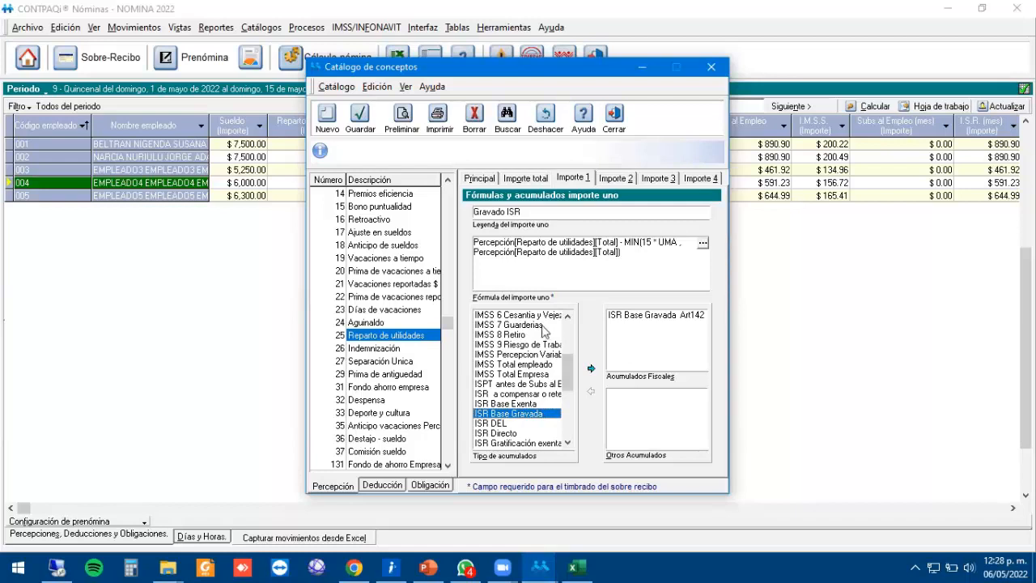
pyautogui.moveTo(448, 324); pyautogui.dragTo(448, 180)
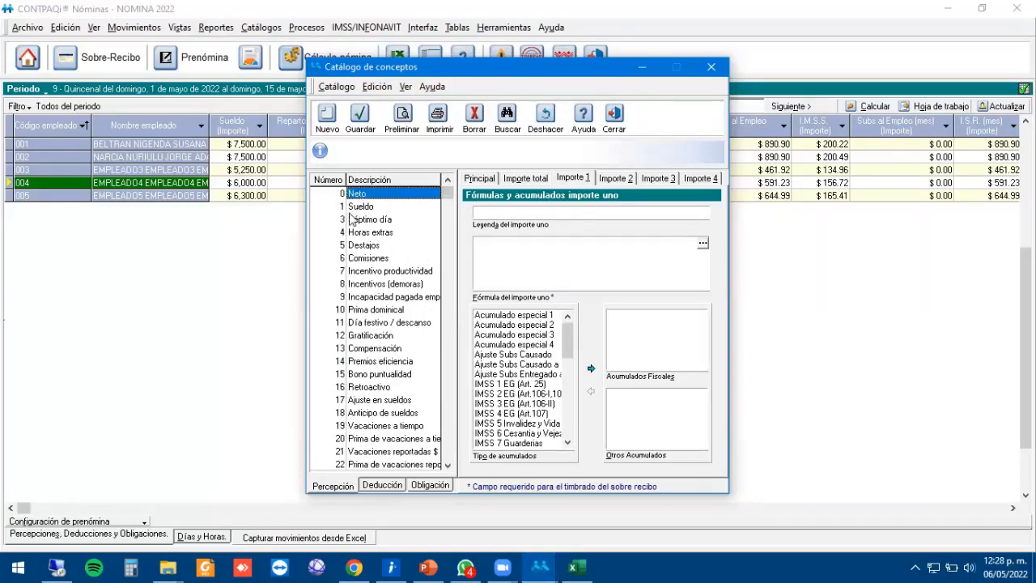
pyautogui.click(361, 207)
pyautogui.click(650, 317)
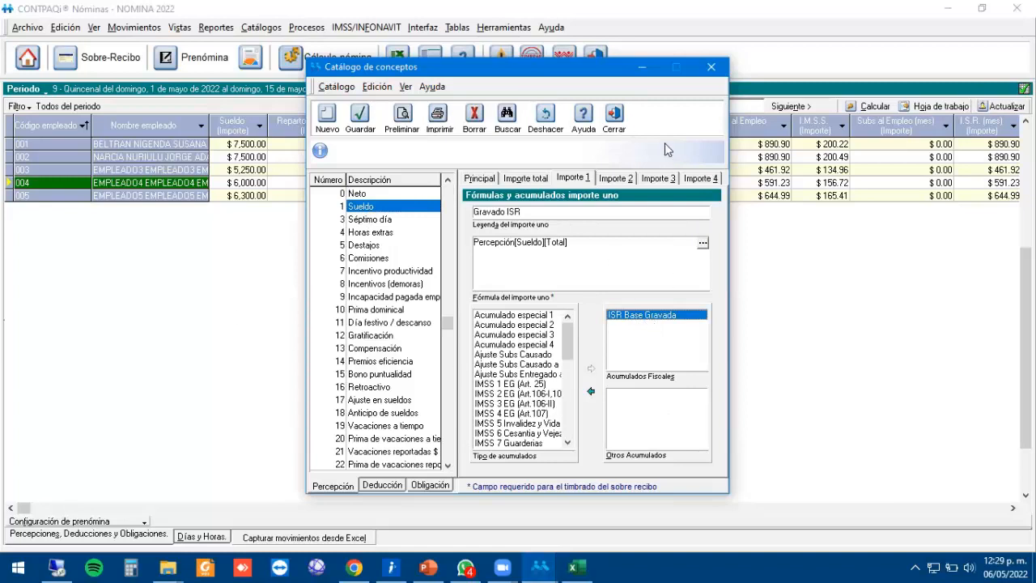
pyautogui.click(614, 118)
pyautogui.click(346, 145)
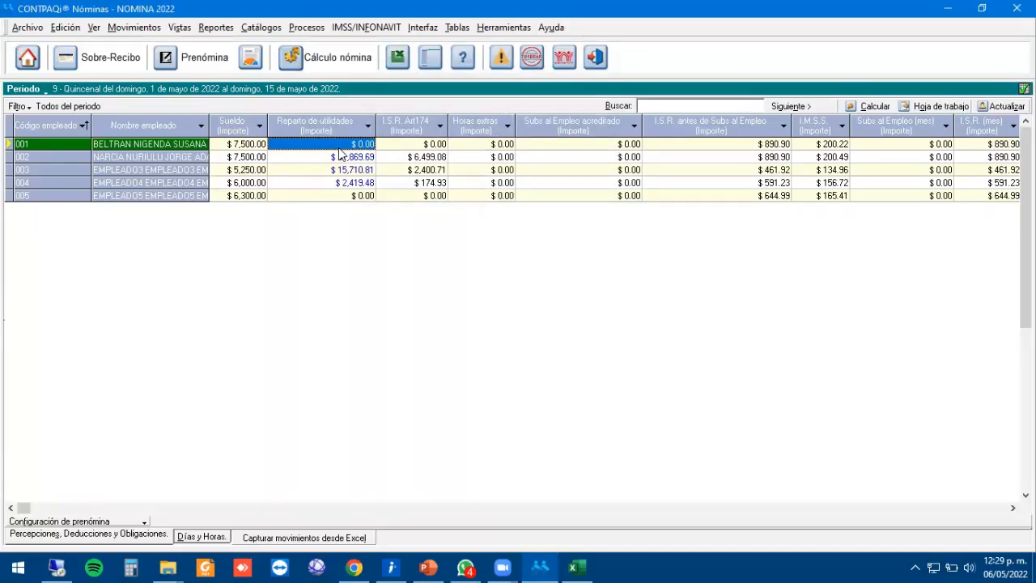
pyautogui.click(348, 159)
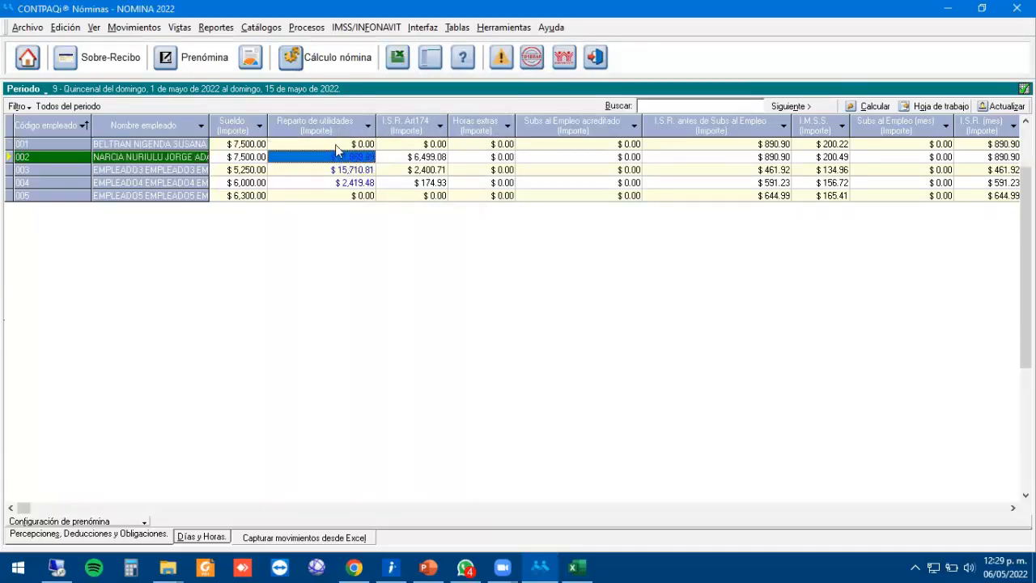
pyautogui.click(328, 149)
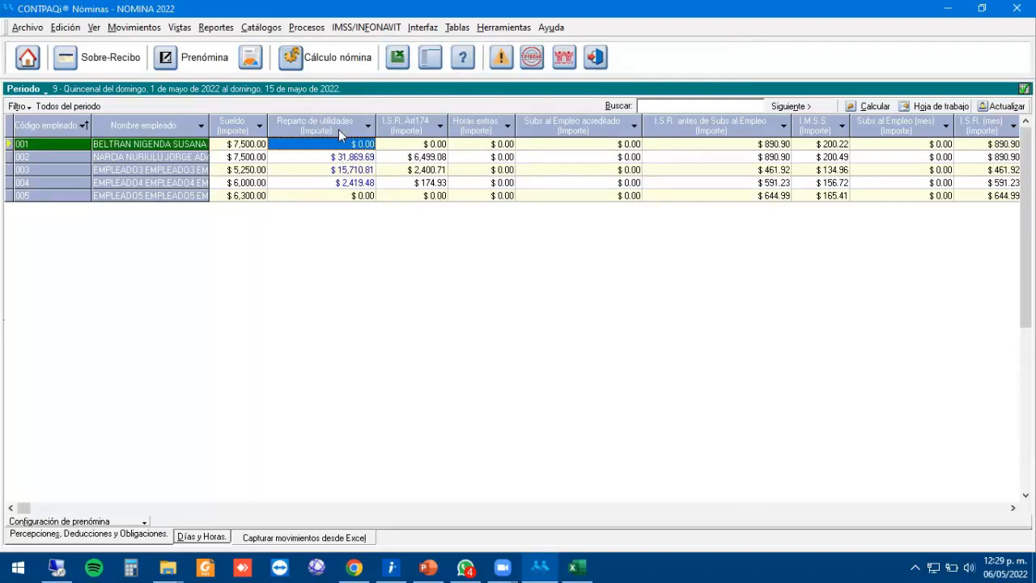
# Clear all amounts in the Reparto de utilidades column.
pyautogui.rightClick(331, 149)
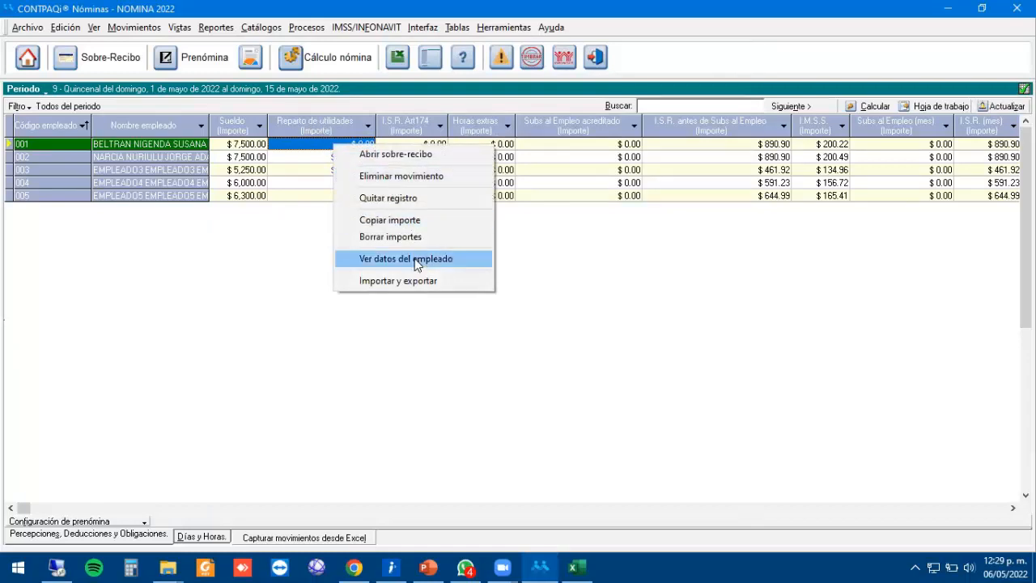
pyautogui.click(397, 238)
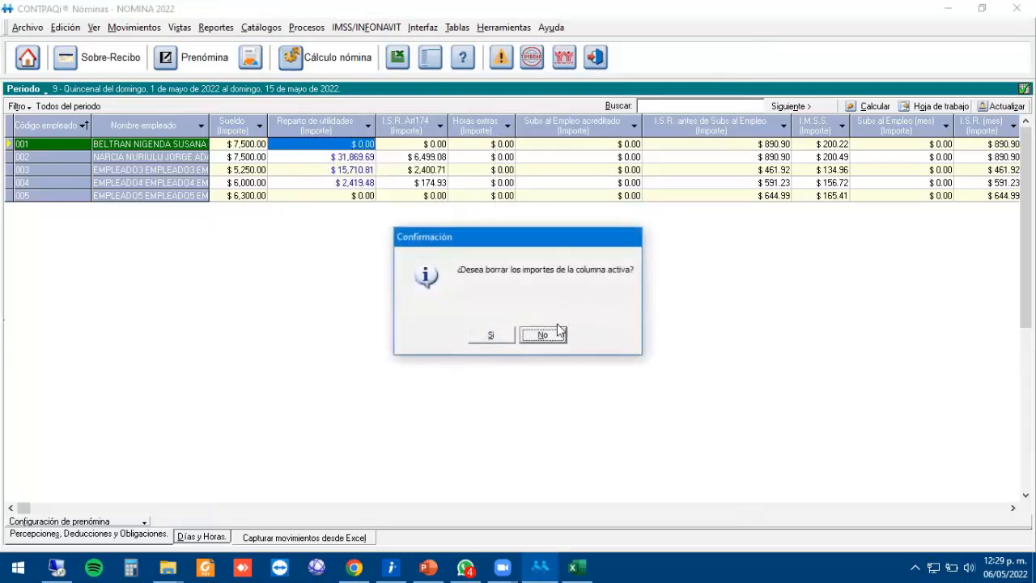
pyautogui.click(491, 337)
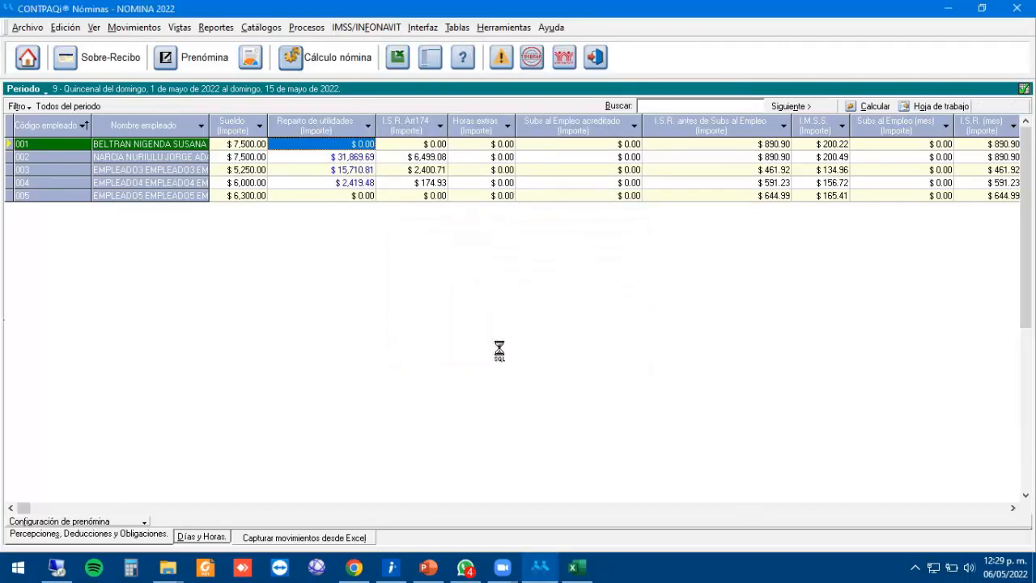
pyautogui.click(366, 170)
# Recalculate the payroll for all employees, leaving I.S.R. Art174 at 0.00.
pyautogui.click(322, 59)
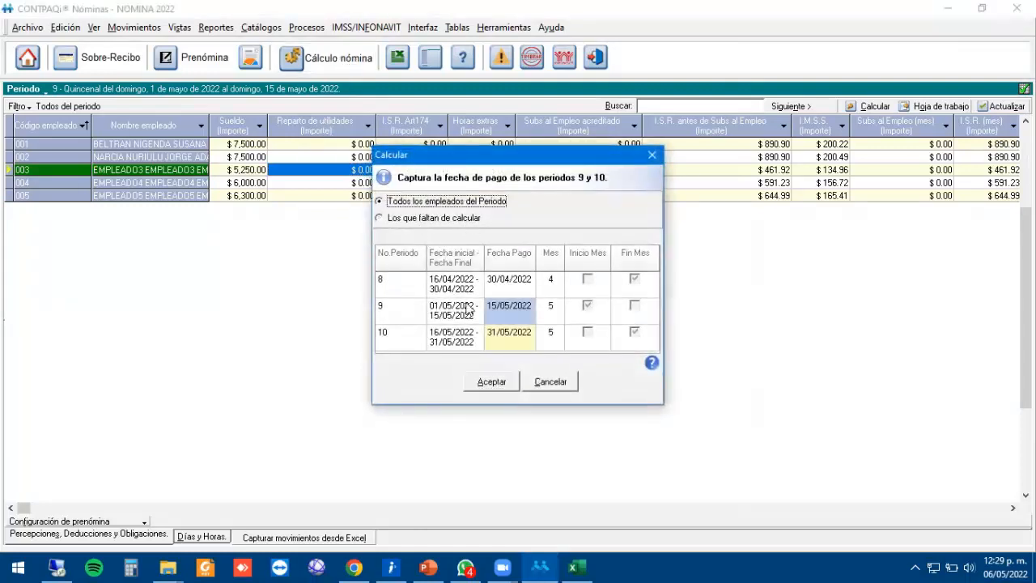
pyautogui.click(496, 386)
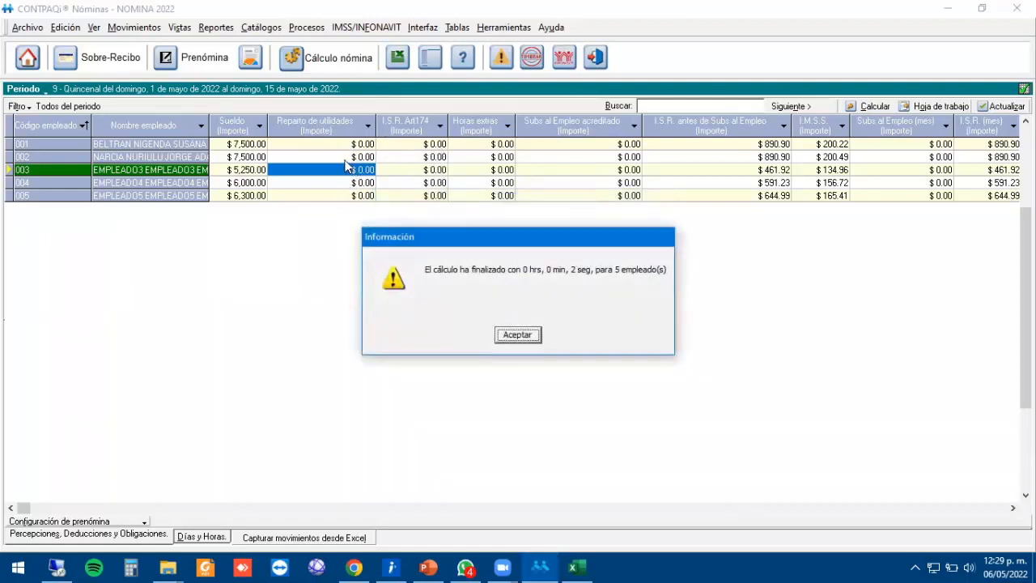
pyautogui.click(518, 335)
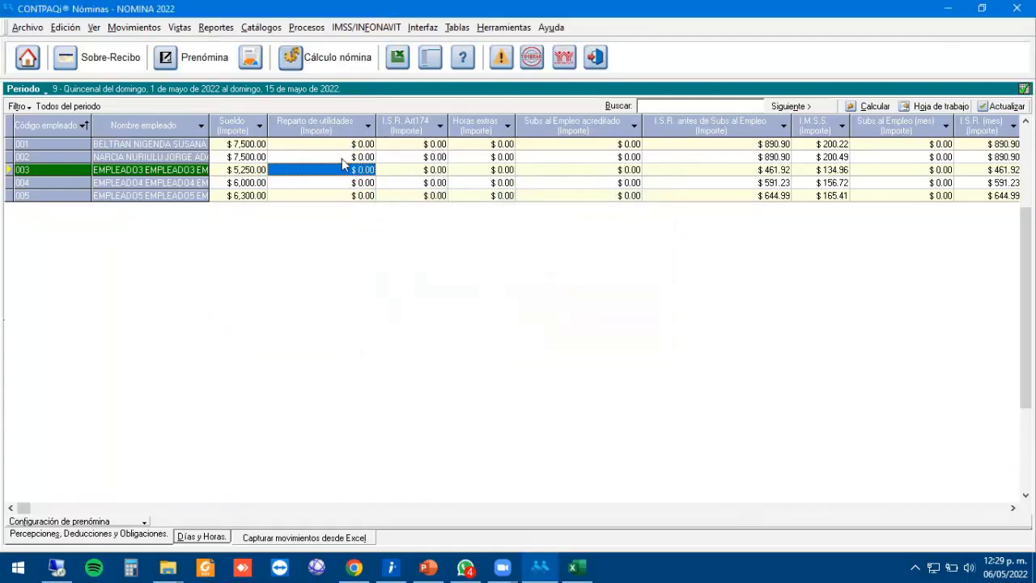
pyautogui.click(426, 157)
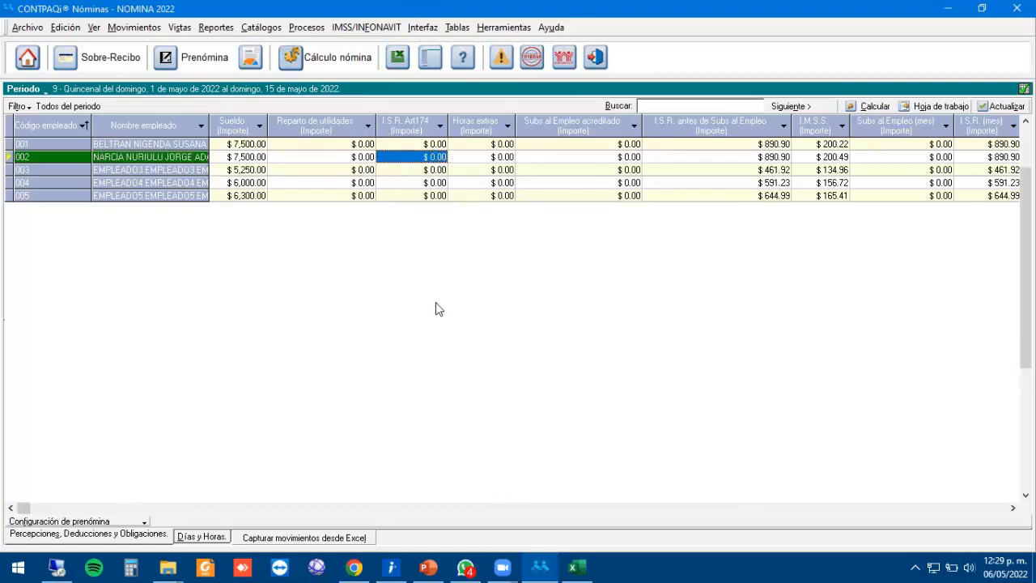
# Switch to Periodo Extraordinario and generate period 1 starting 15/05/2022.
pyautogui.click(28, 28)
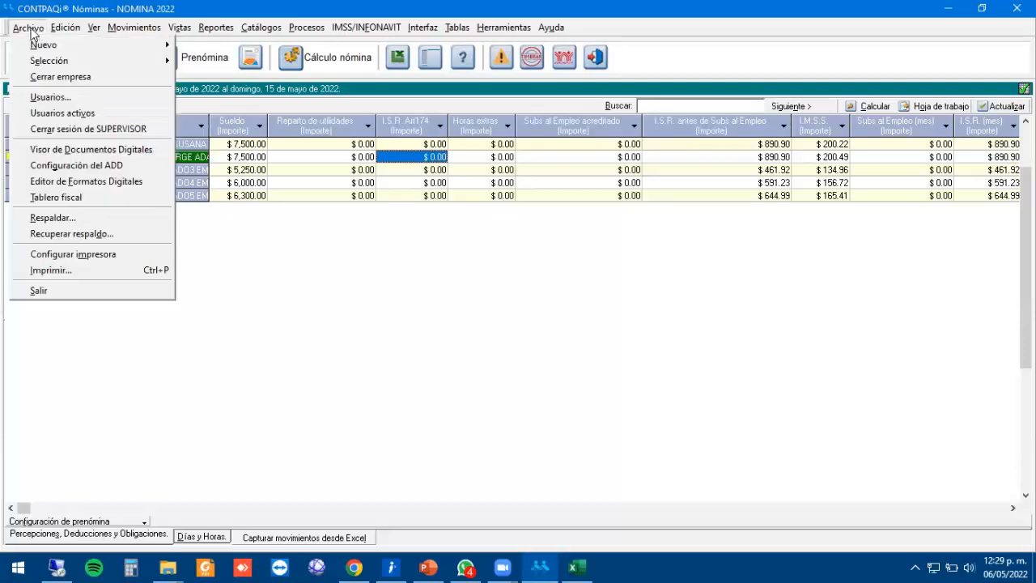
pyautogui.moveTo(81, 61)
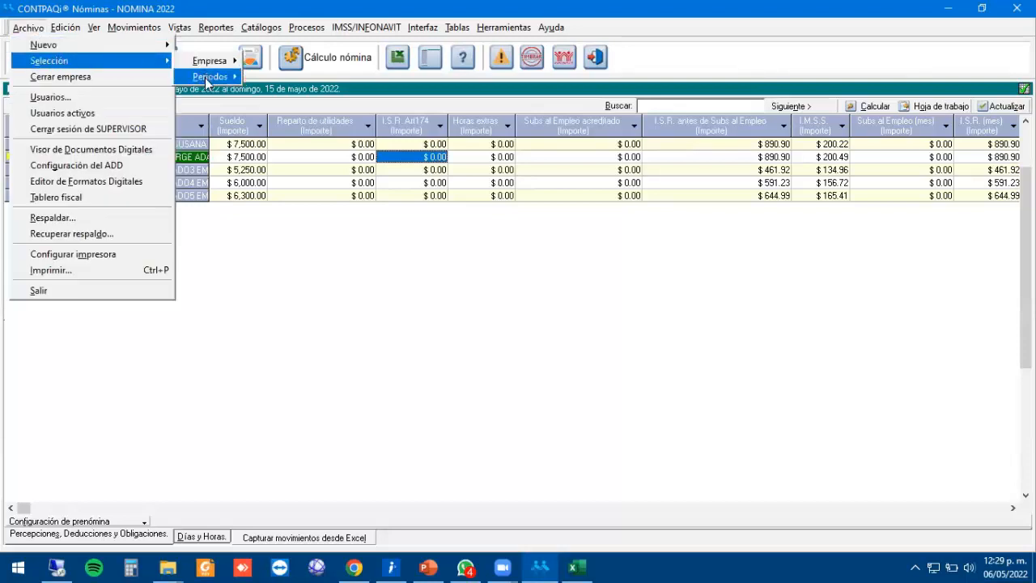
pyautogui.moveTo(212, 79)
pyautogui.click(313, 93)
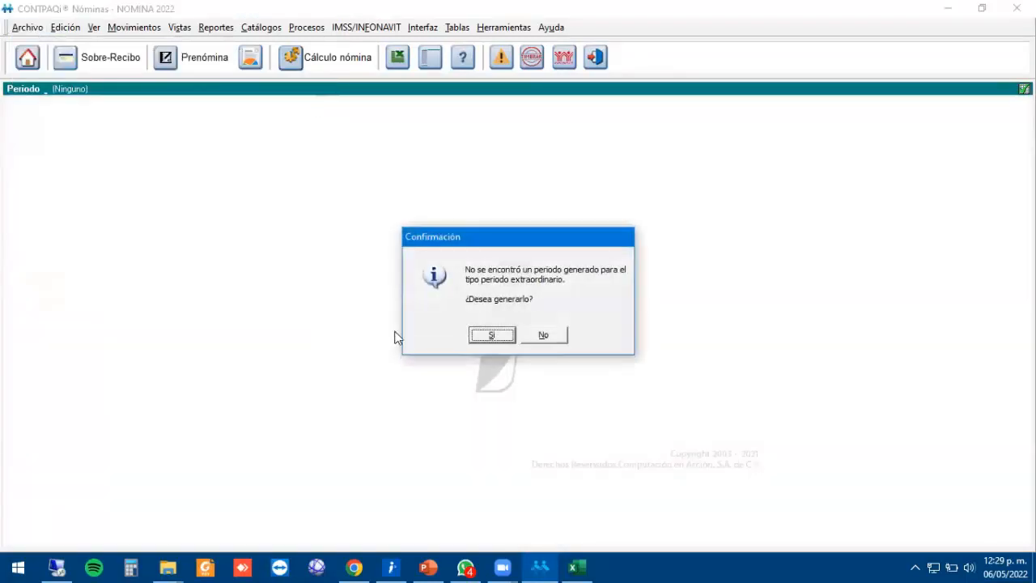
pyautogui.click(503, 337)
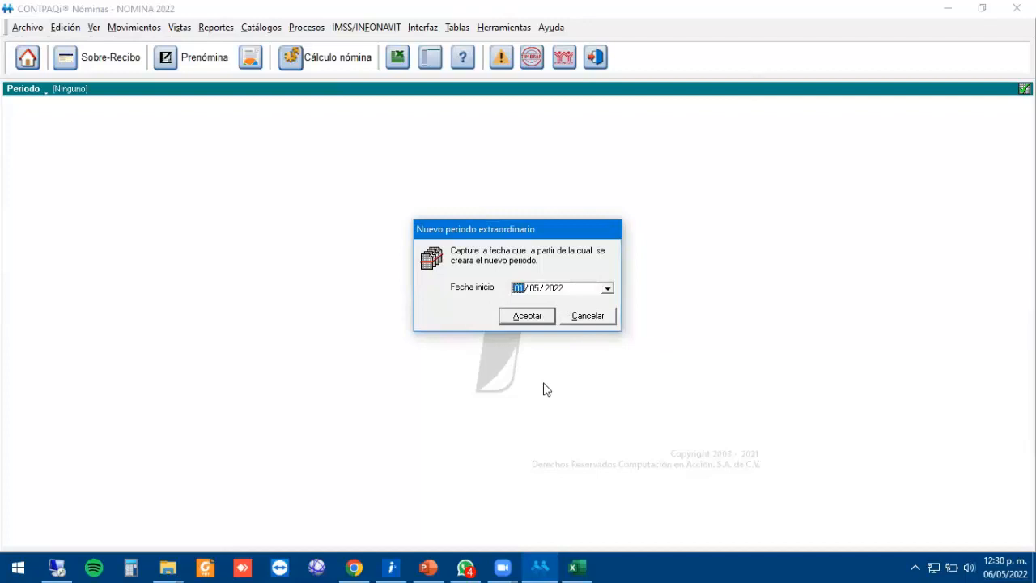
pyautogui.write('15')
pyautogui.click(542, 320)
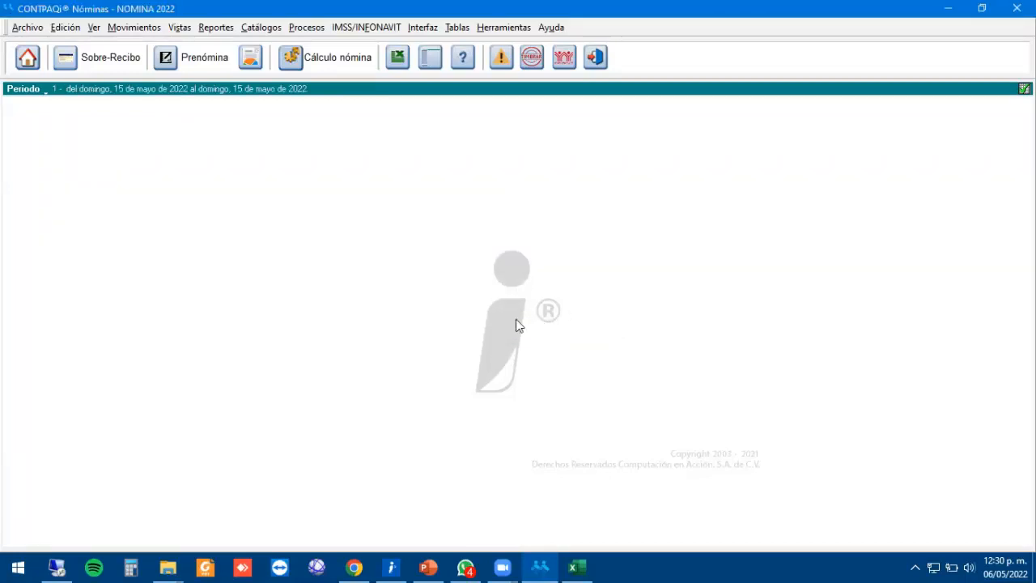
# Calculate PTU of 50,000.00 without prior-year accumulations and apply it to the extraordinary period.
pyautogui.click(313, 29)
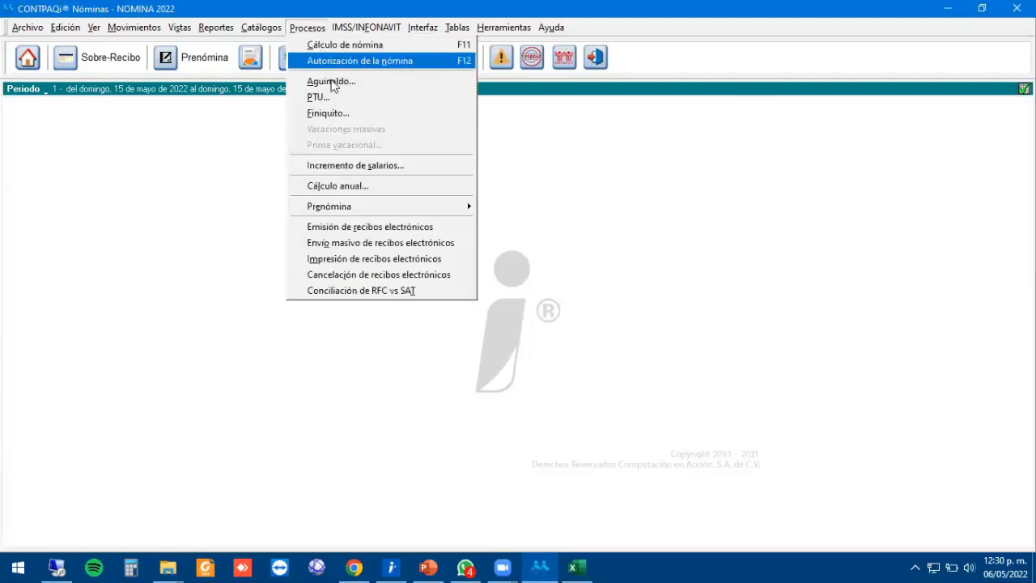
pyautogui.click(347, 100)
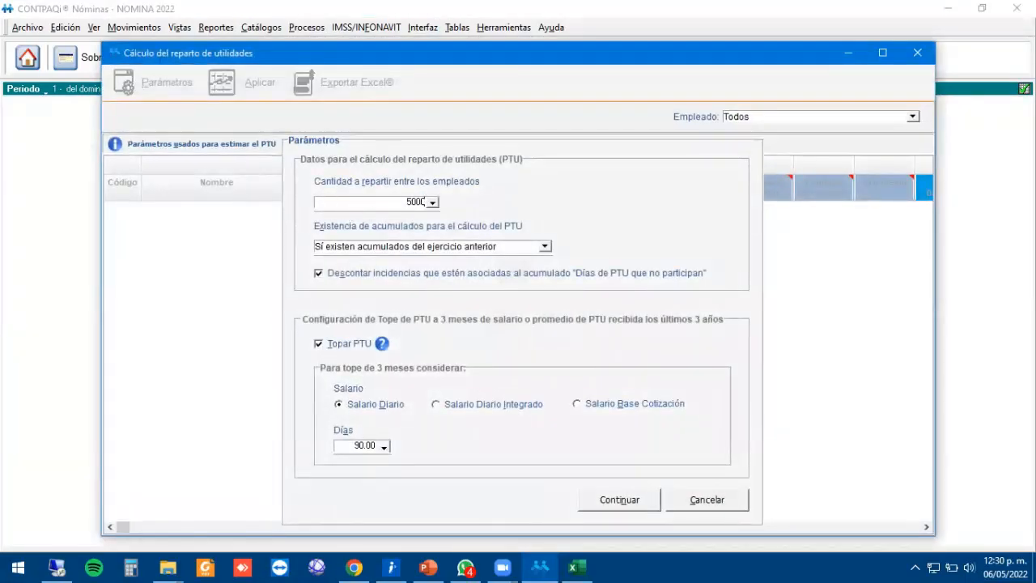
pyautogui.press('Tab')
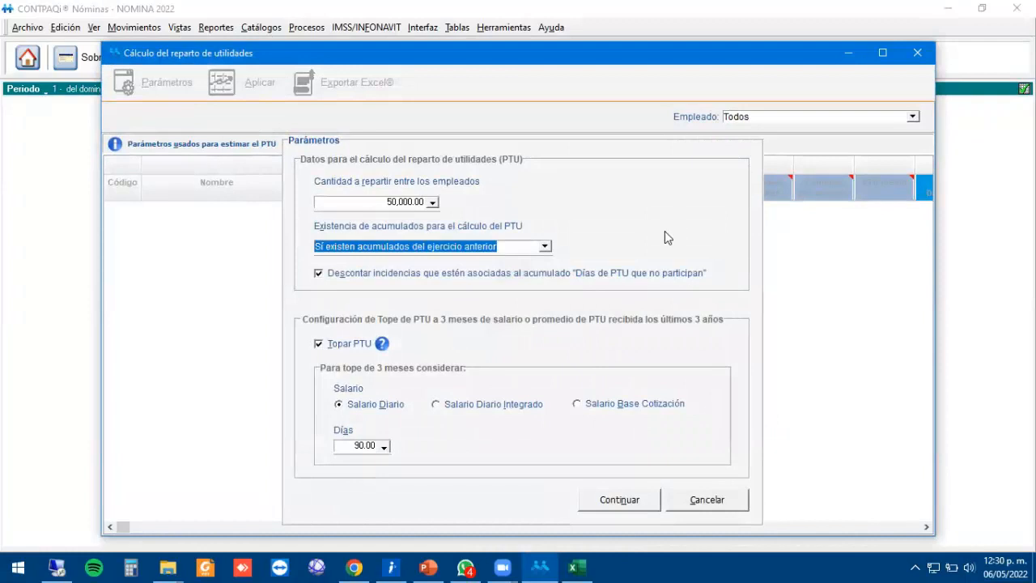
pyautogui.click(545, 246)
pyautogui.click(405, 271)
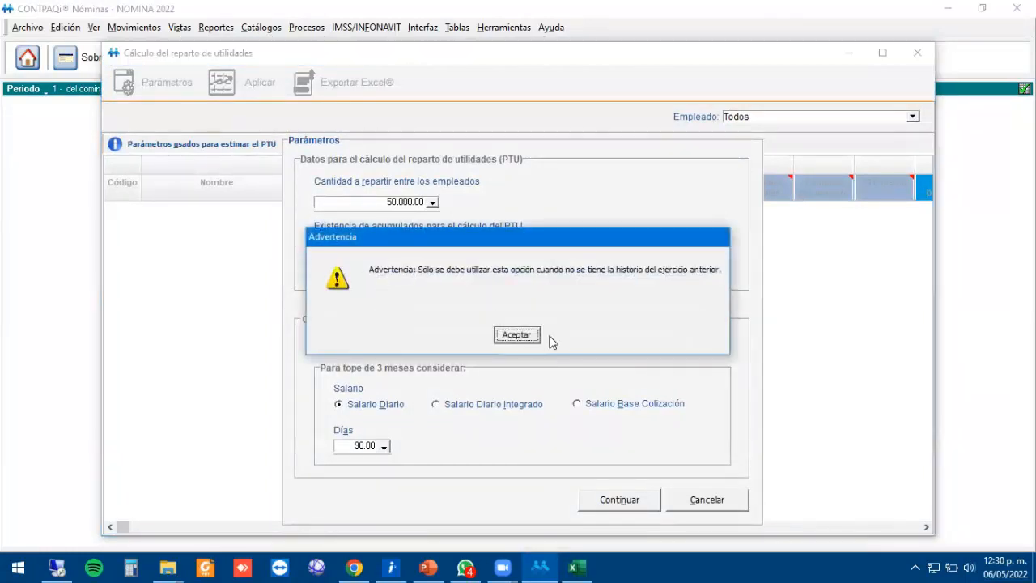
pyautogui.click(519, 338)
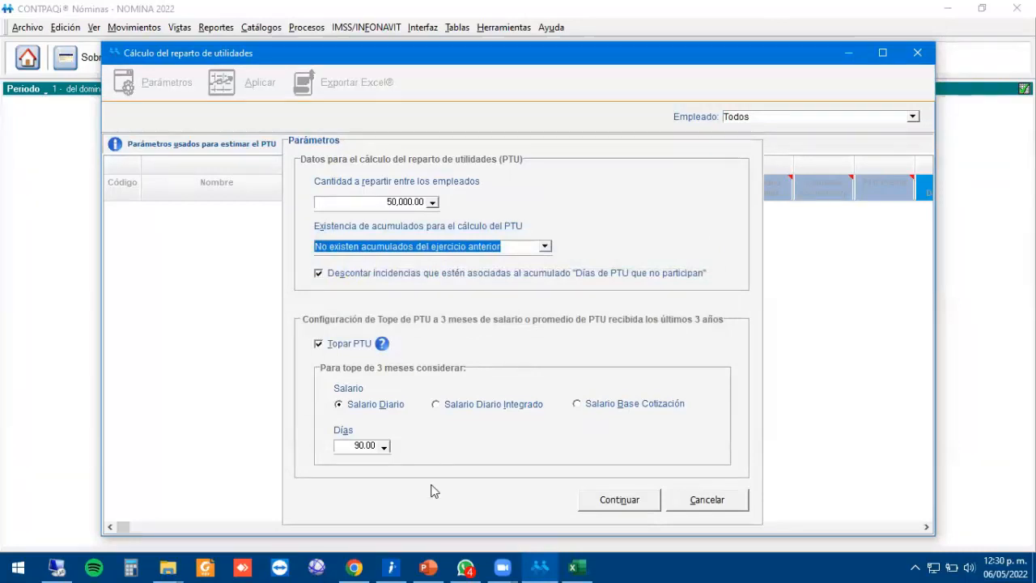
pyautogui.click(620, 500)
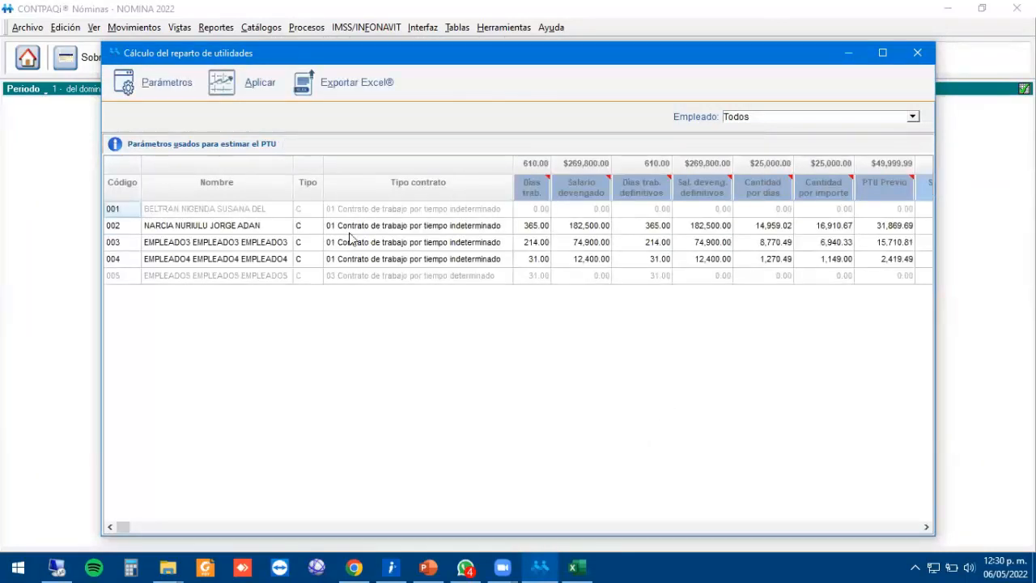
pyautogui.click(235, 228)
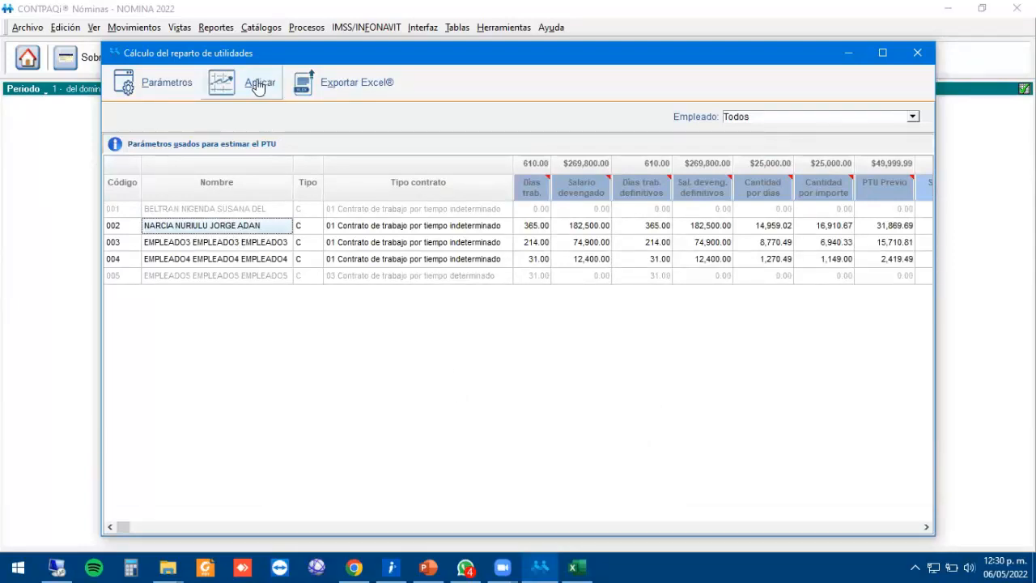
pyautogui.click(258, 86)
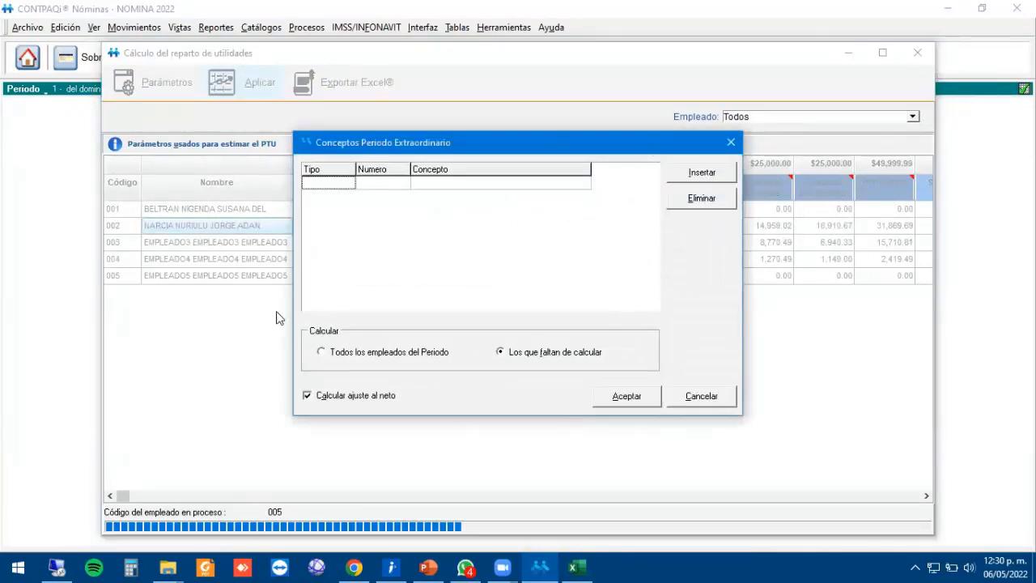
# Add Percepción 25 Reparto de utilidades to the extraordinary-period concepts.
pyautogui.click(720, 177)
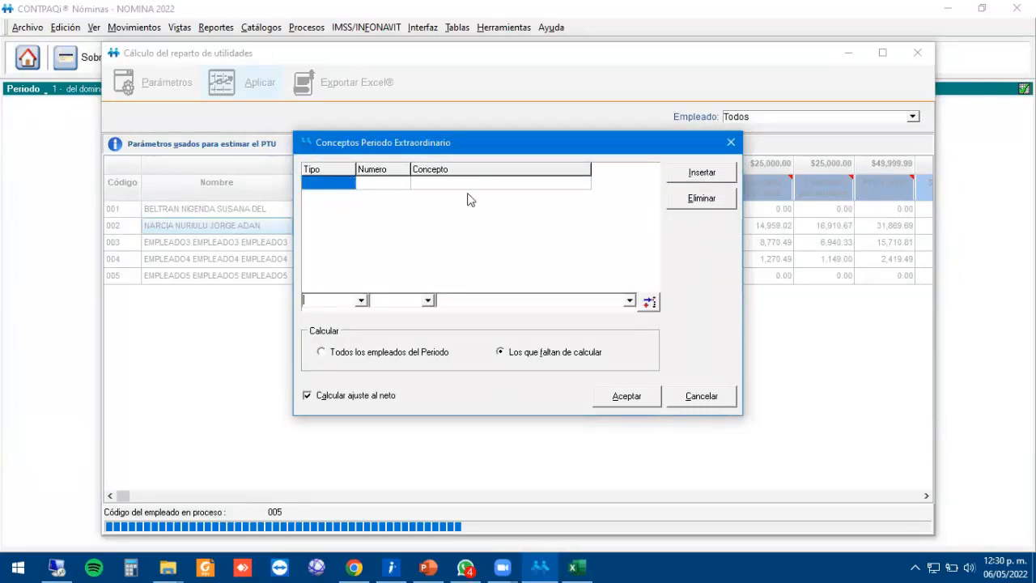
pyautogui.click(362, 302)
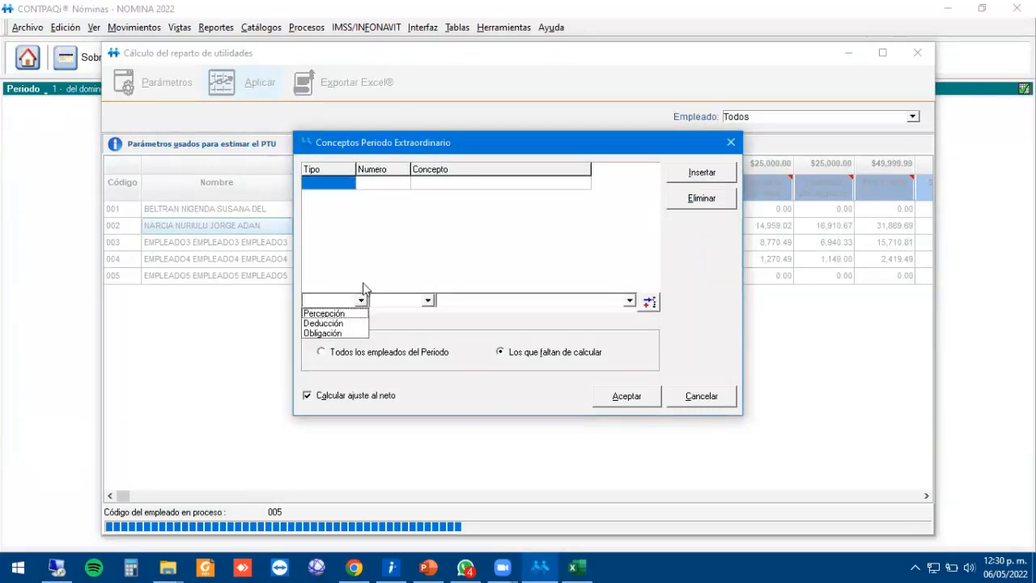
pyautogui.click(334, 313)
pyautogui.click(420, 301)
pyautogui.write('25')
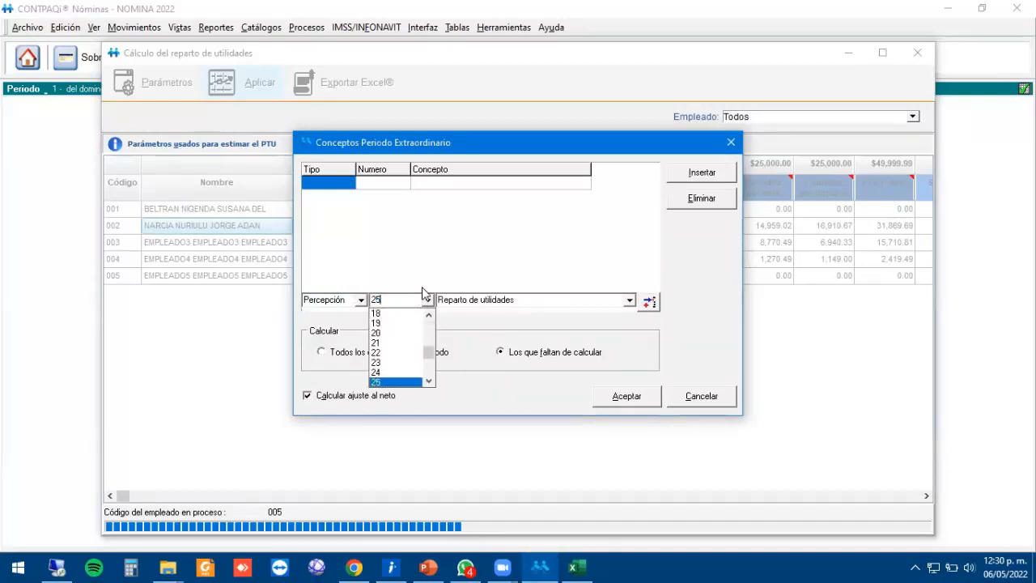
pyautogui.press('Tab')
pyautogui.click(650, 301)
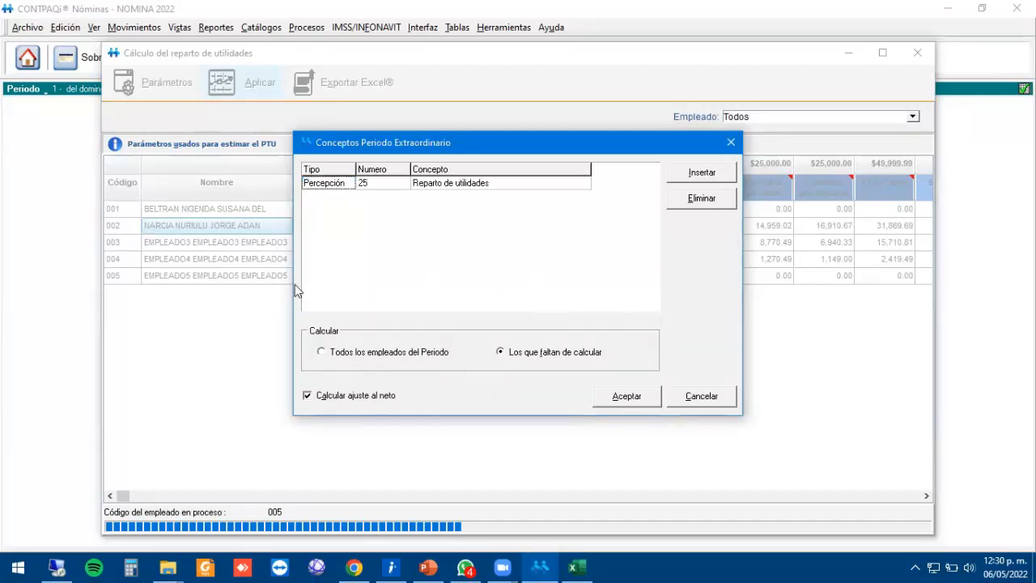
# Add the I.S.R. Art174 deduction (43) to the extraordinary-period concepts.
pyautogui.click(731, 177)
pyautogui.click(361, 300)
pyautogui.click(332, 323)
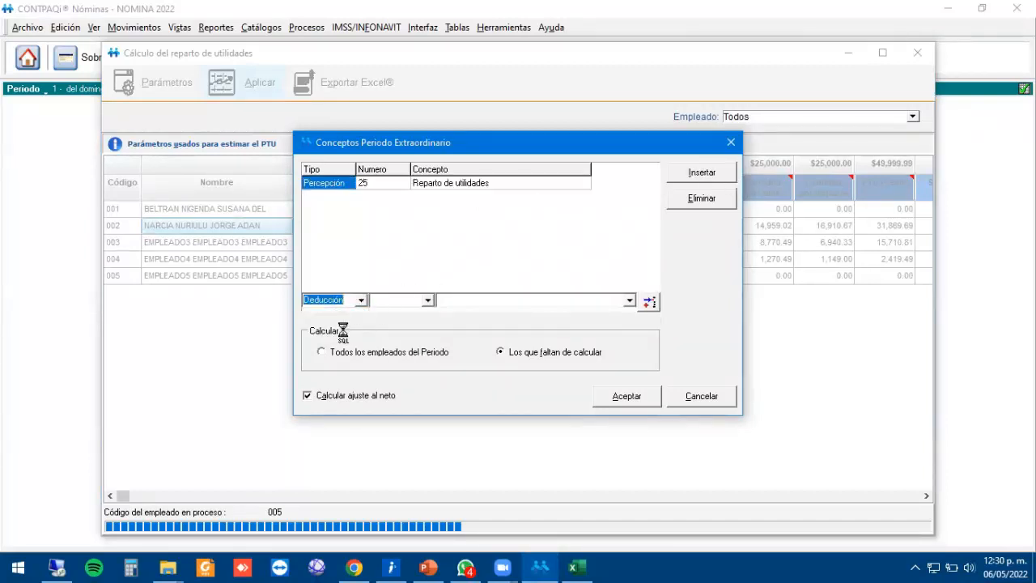
pyautogui.click(428, 301)
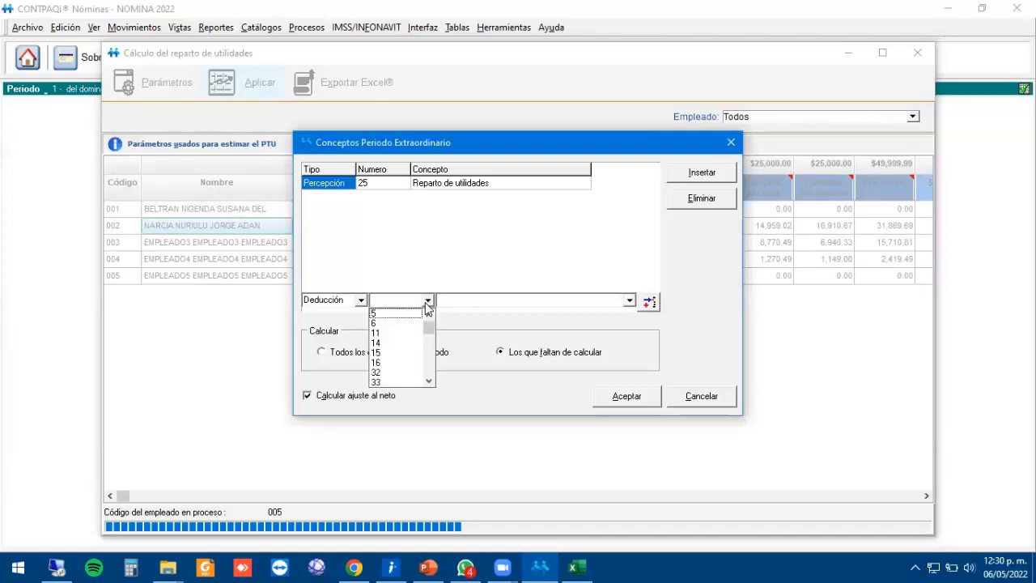
pyautogui.click(456, 298)
pyautogui.click(463, 300)
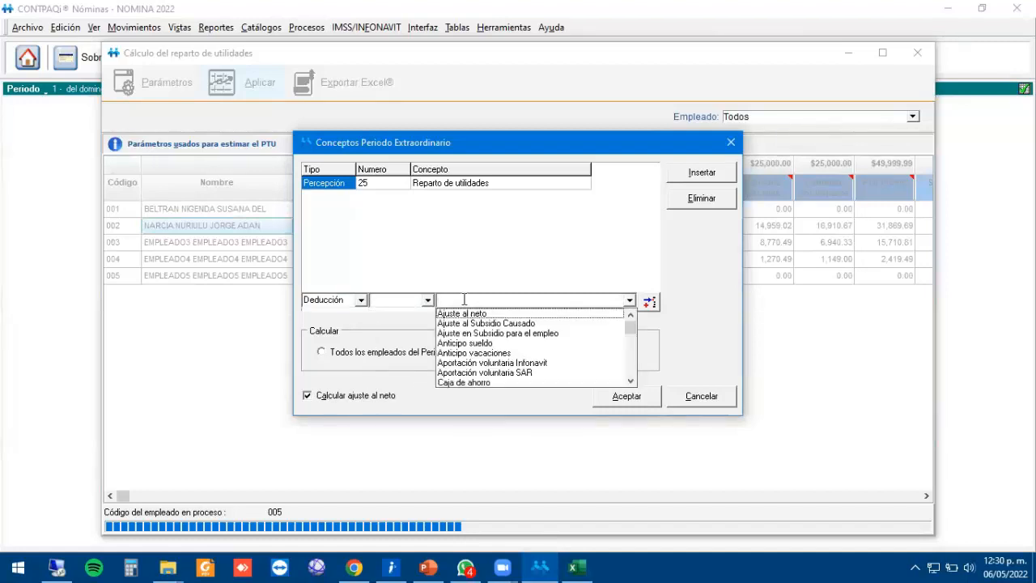
pyautogui.write('I')
pyautogui.press('Down')
pyautogui.press('Down')
pyautogui.press('Down')
pyautogui.press('Down')
pyautogui.press('Down')
pyautogui.press('Down')
pyautogui.press('Down')
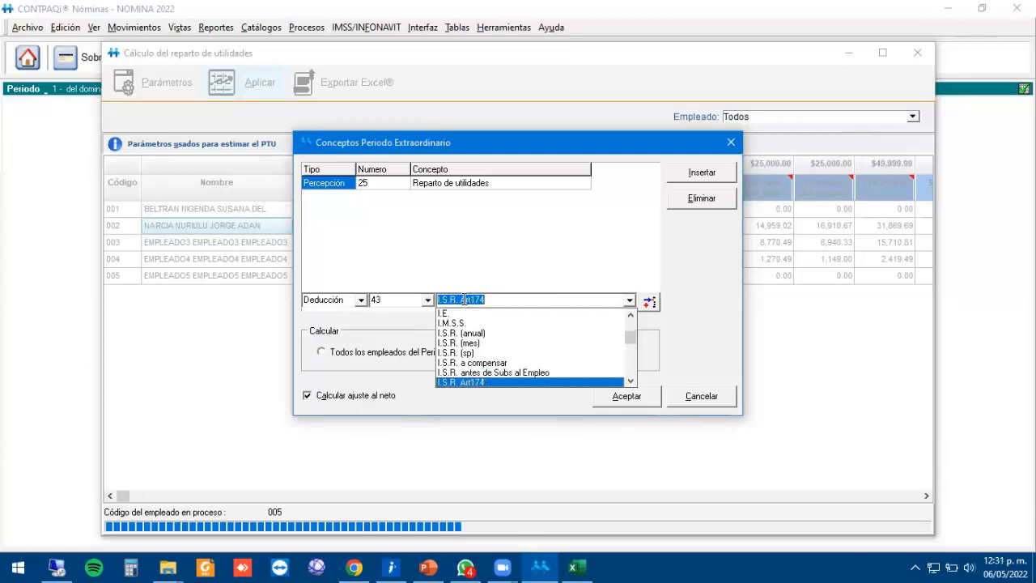
pyautogui.press('Return')
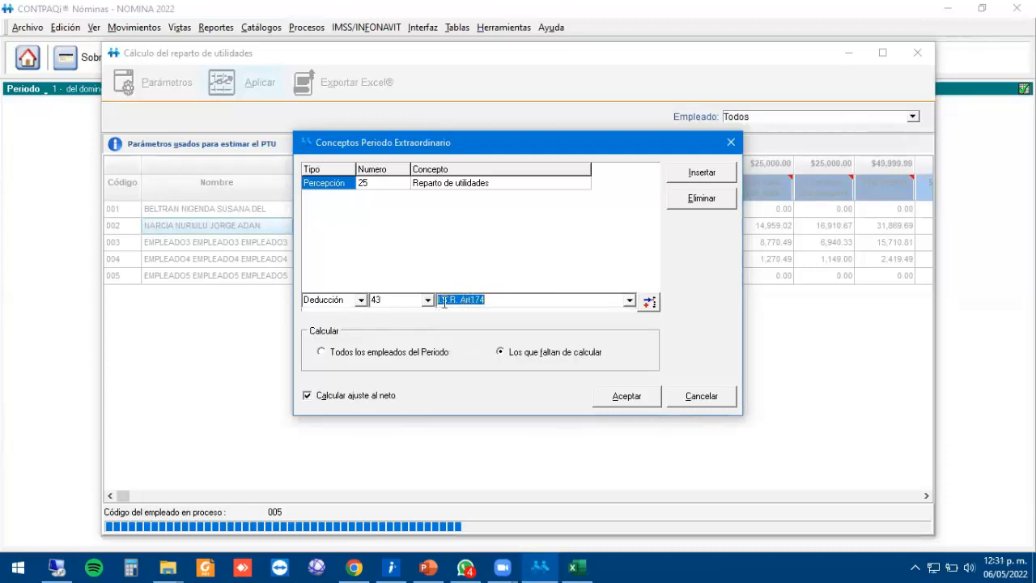
pyautogui.click(649, 301)
# Calculate the concepts for all employees of the period and review the PTU log.
pyautogui.click(342, 353)
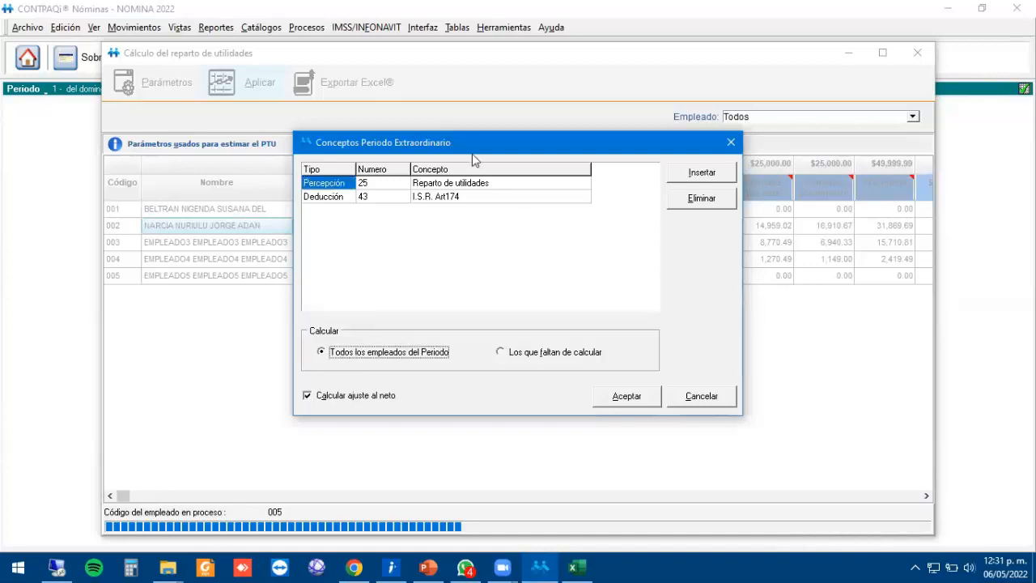
pyautogui.click(630, 398)
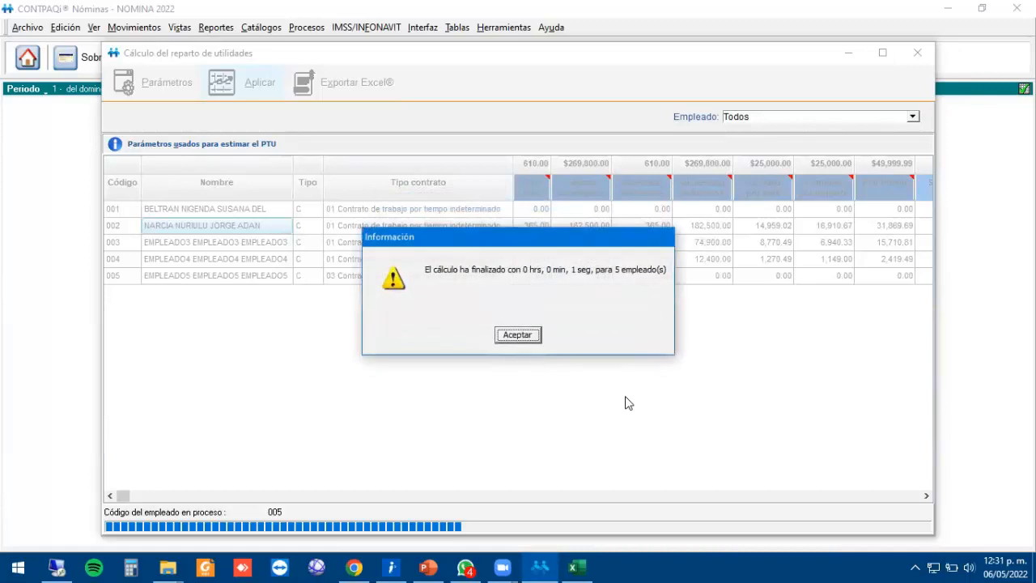
pyautogui.click(526, 340)
pyautogui.click(489, 334)
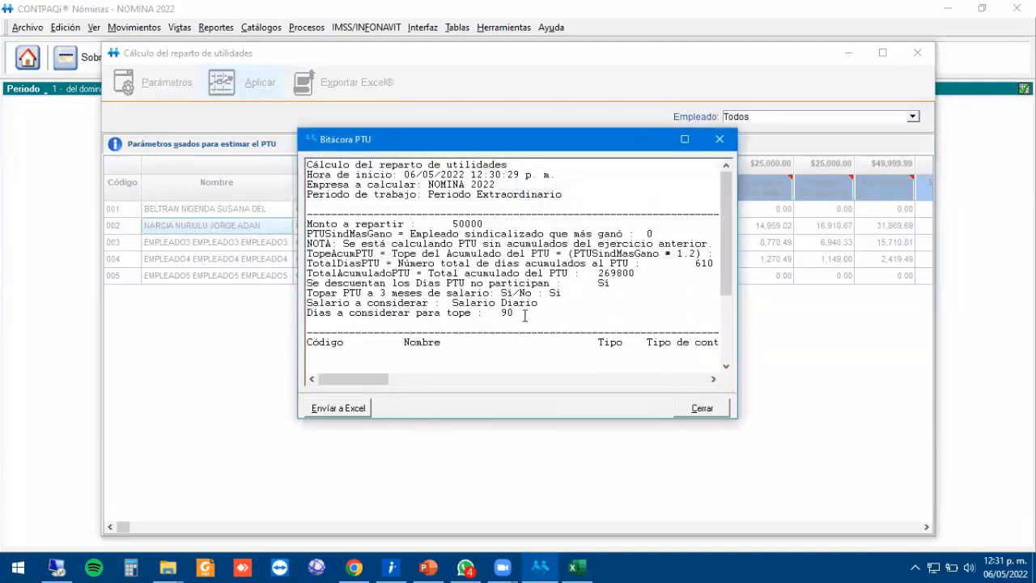
pyautogui.click(720, 138)
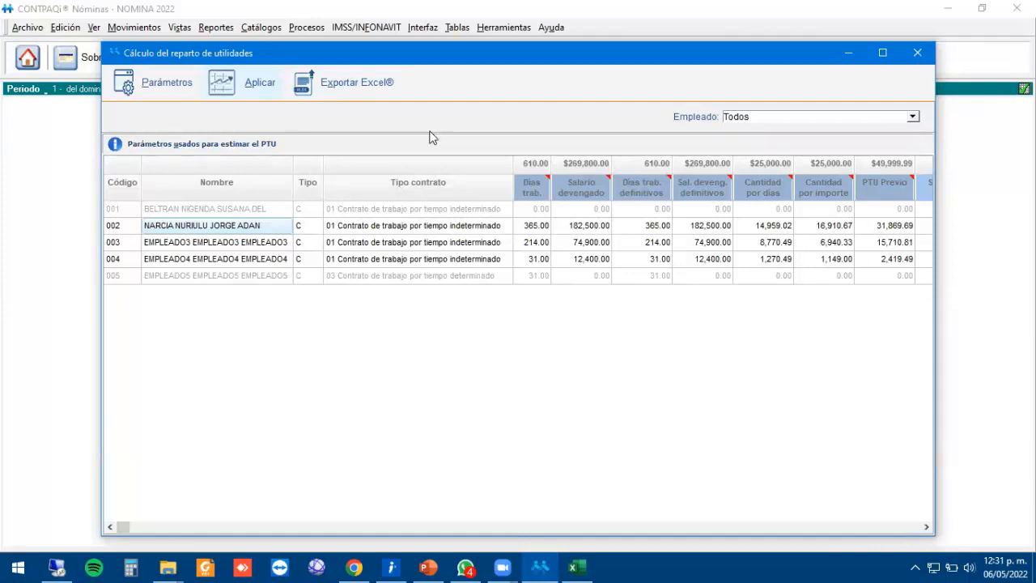
# Reapply the PTU for all employees in the period, then close the PTU window.
pyautogui.click(250, 91)
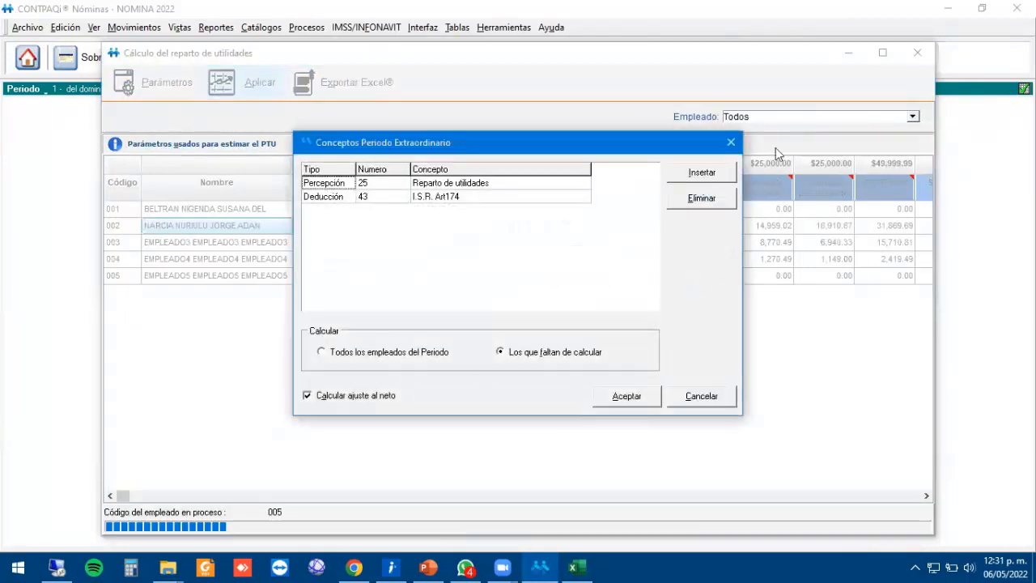
pyautogui.click(338, 354)
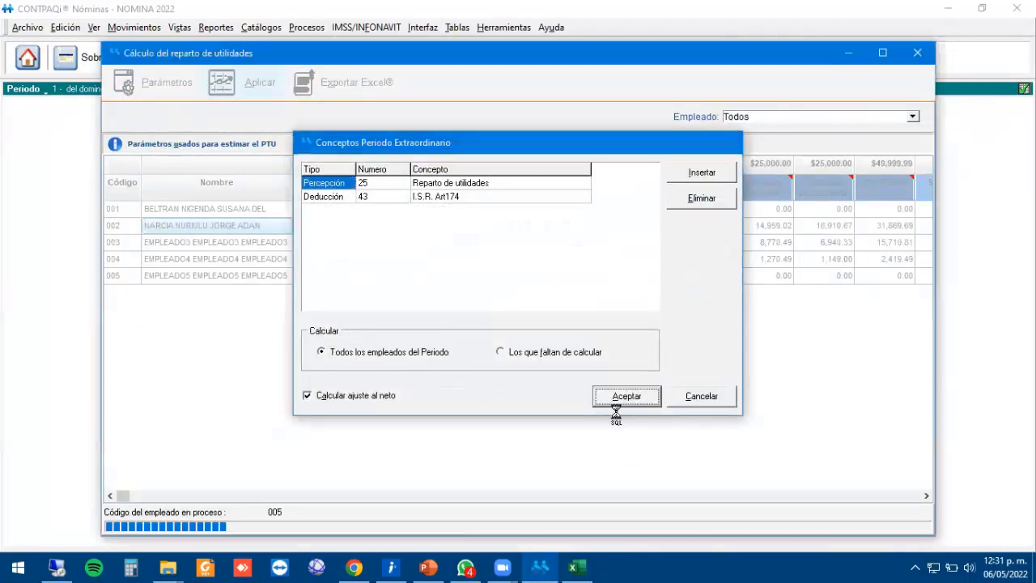
pyautogui.click(617, 399)
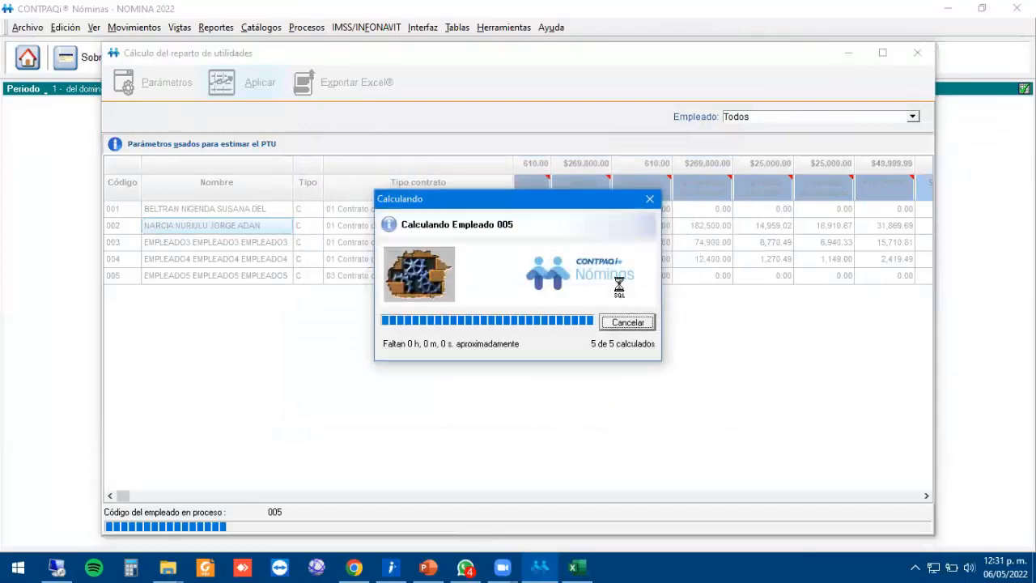
pyautogui.click(517, 333)
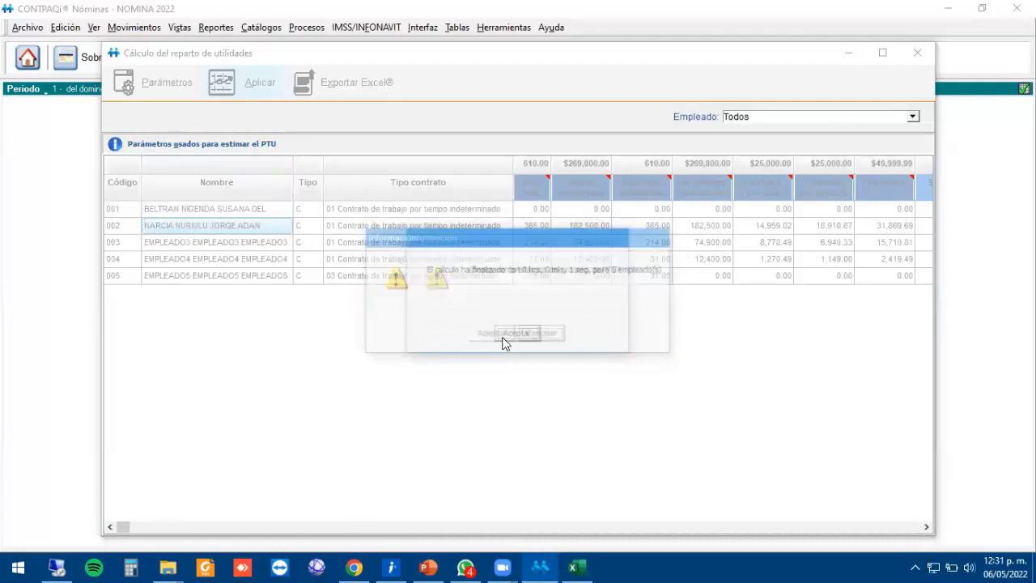
pyautogui.click(918, 53)
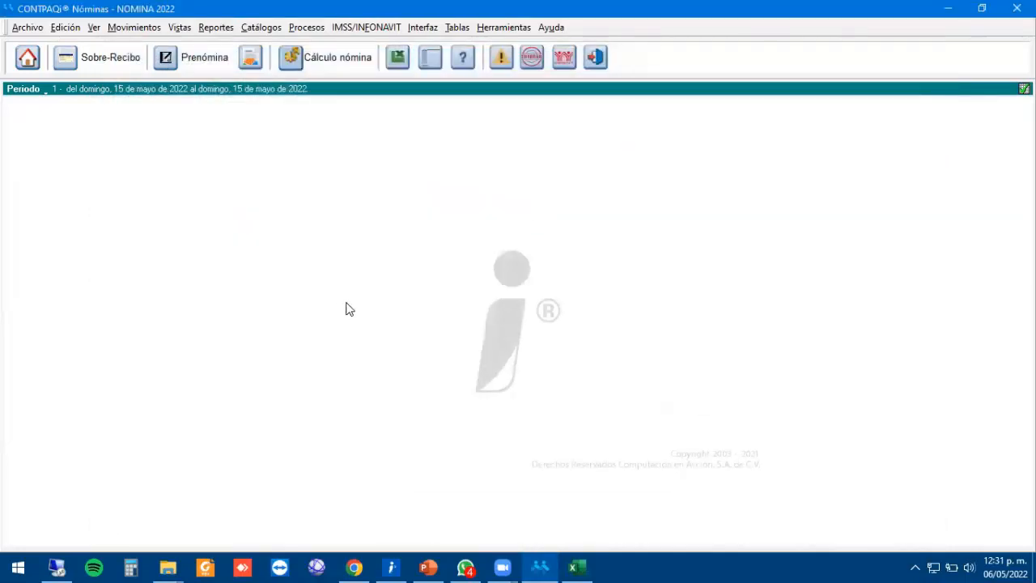
# In employee 002's pay receipt, enter 25 as the Reparto de utilidades ISR-exempt amount.
pyautogui.click(225, 66)
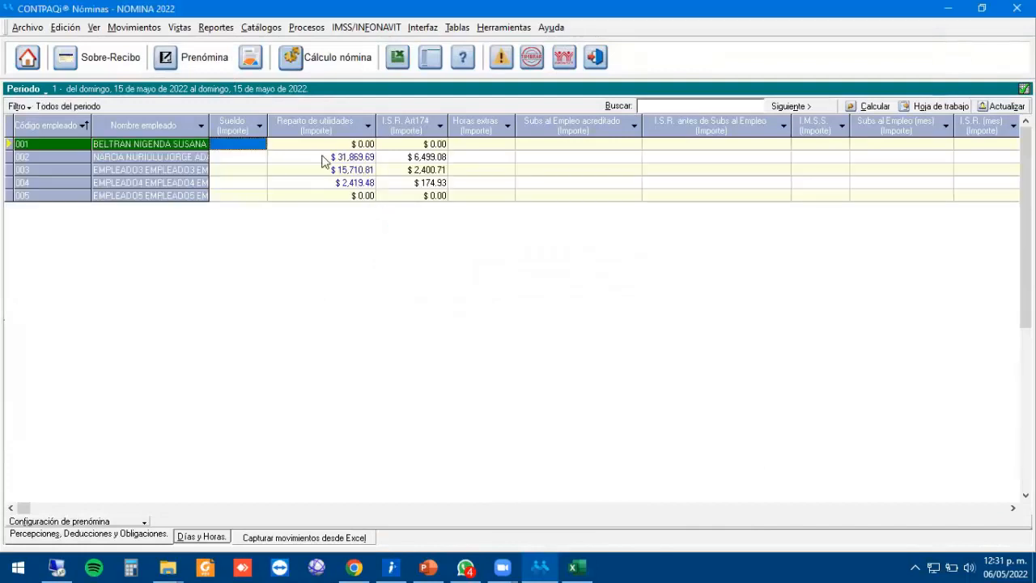
pyautogui.click(324, 157)
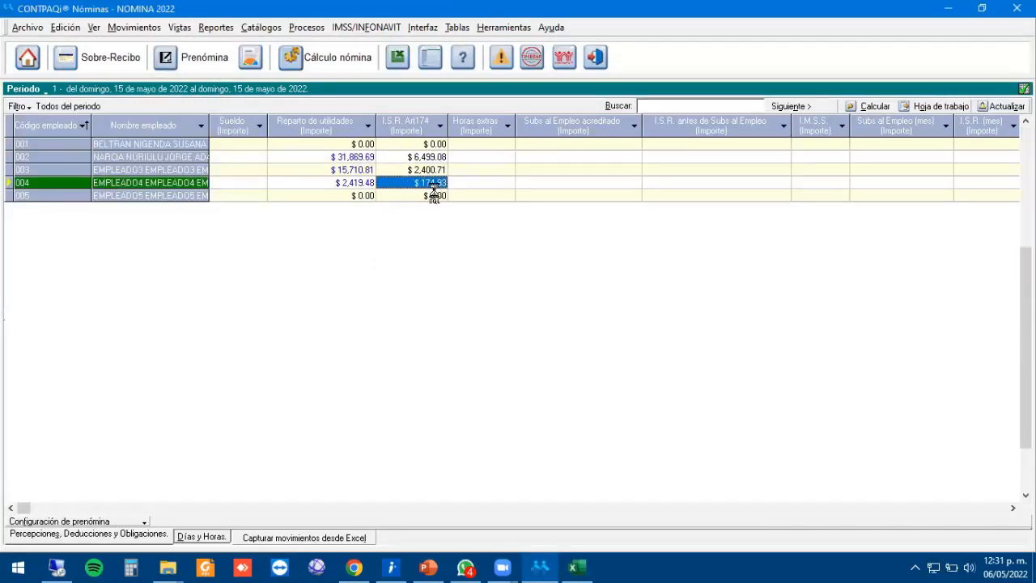
pyautogui.click(99, 58)
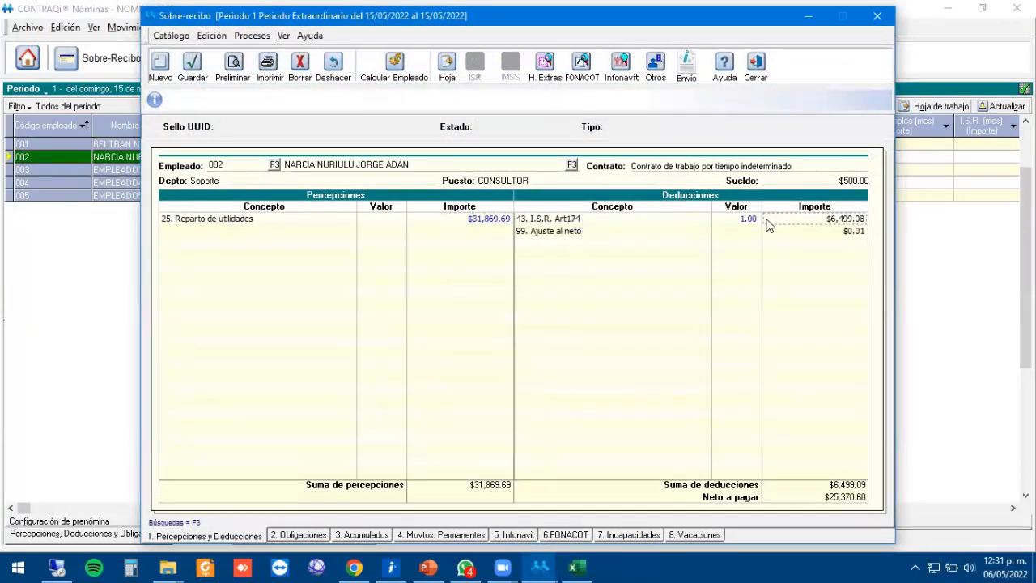
pyautogui.doubleClick(471, 224)
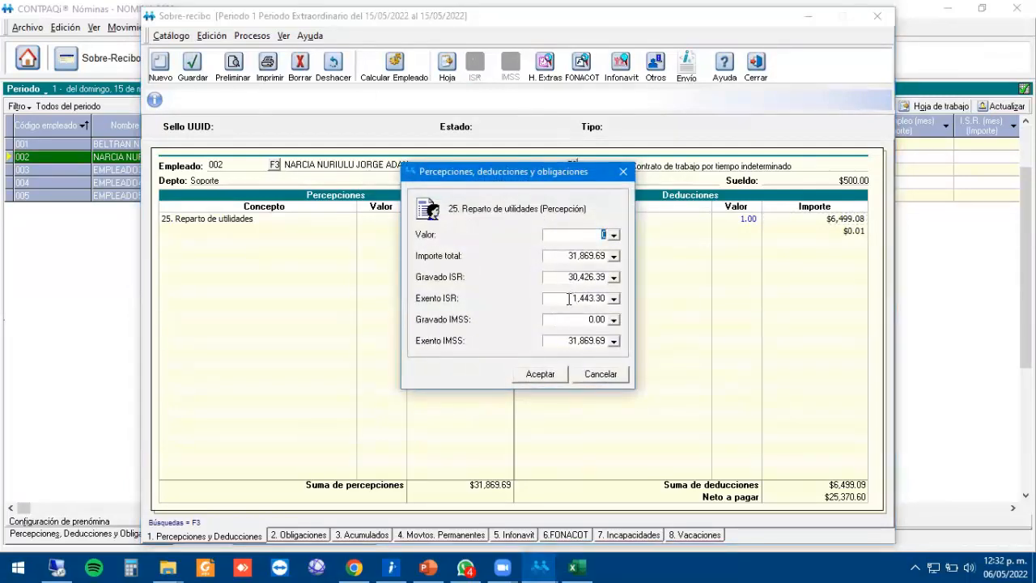
pyautogui.click(569, 298)
pyautogui.write('2500')
pyautogui.click(545, 377)
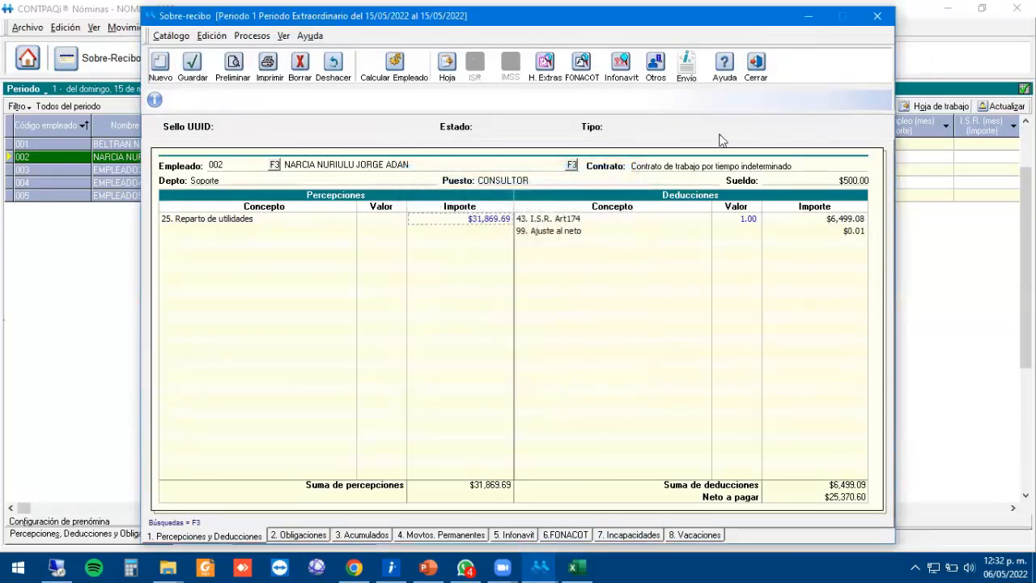
pyautogui.click(757, 64)
# Try authorizing the extraordinary-period payroll; it fails because some employees are uncalculated.
pyautogui.click(346, 196)
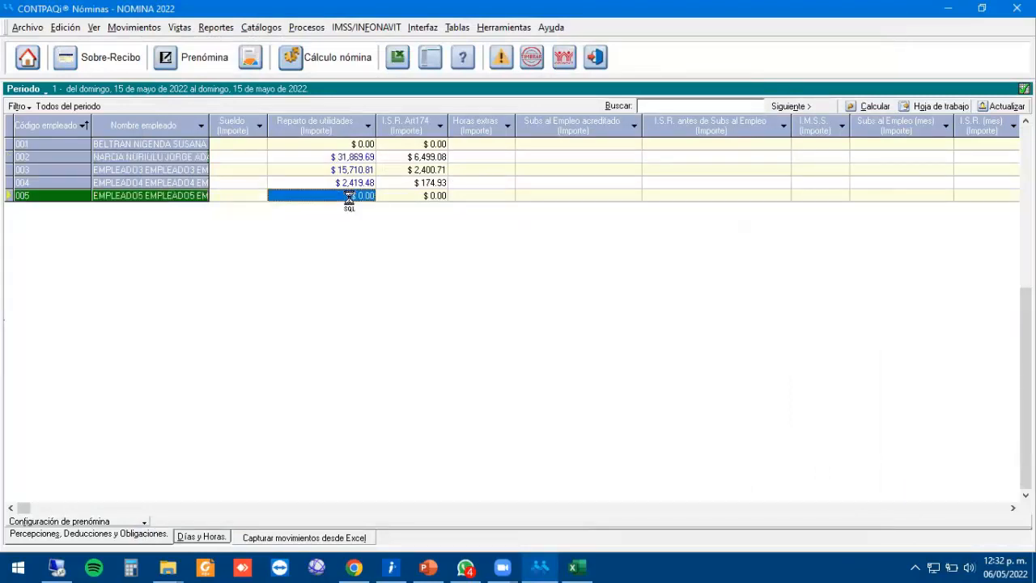
pyautogui.click(343, 183)
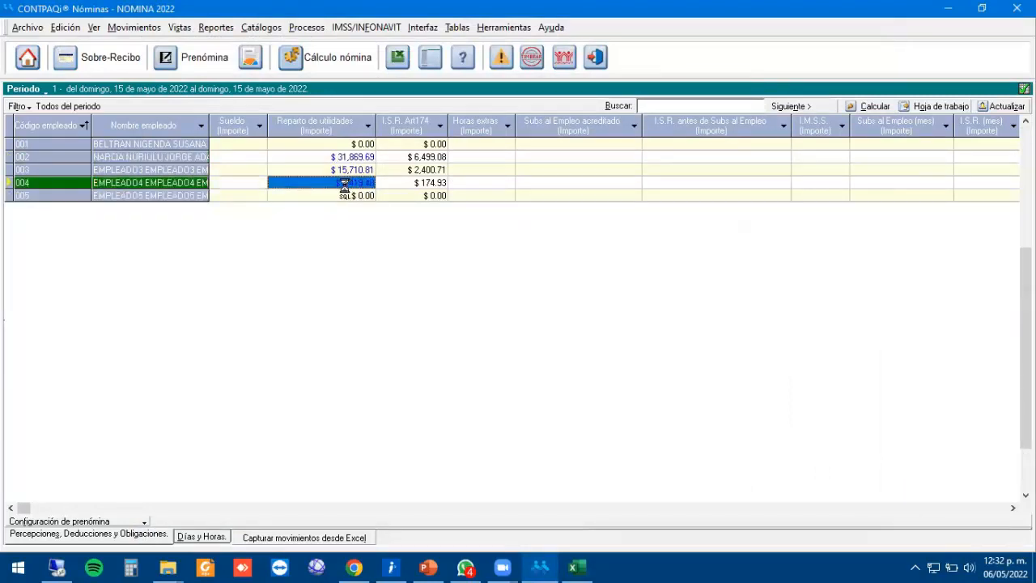
pyautogui.click(319, 64)
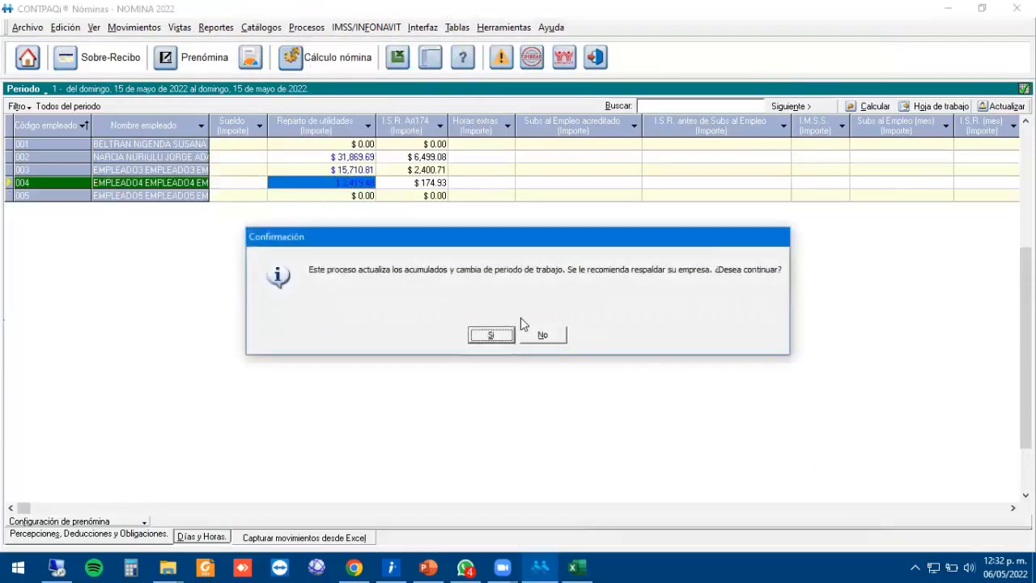
pyautogui.click(491, 335)
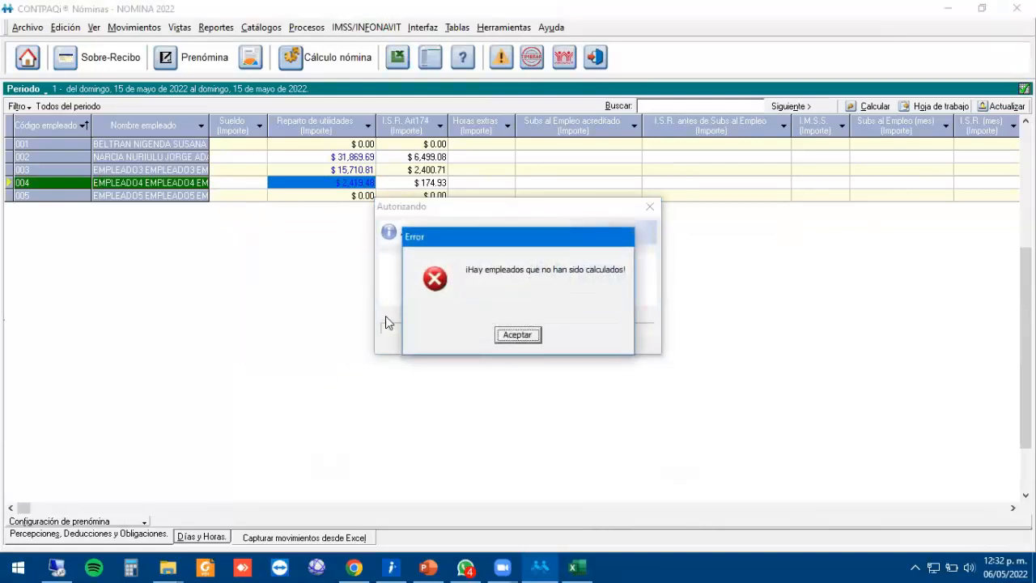
pyautogui.click(518, 336)
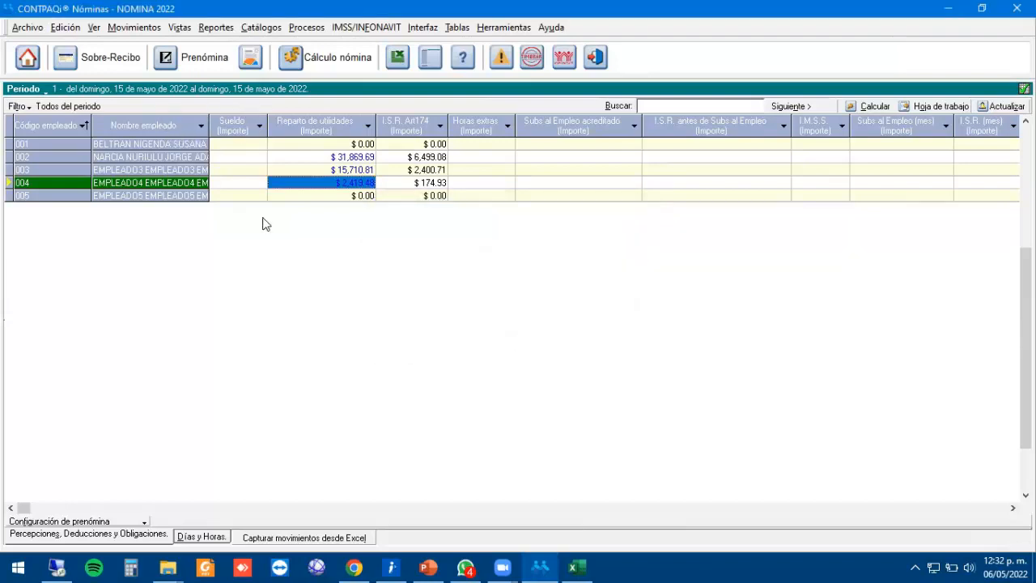
# Calculate the payroll for all employees of the extraordinary period.
pyautogui.click(356, 57)
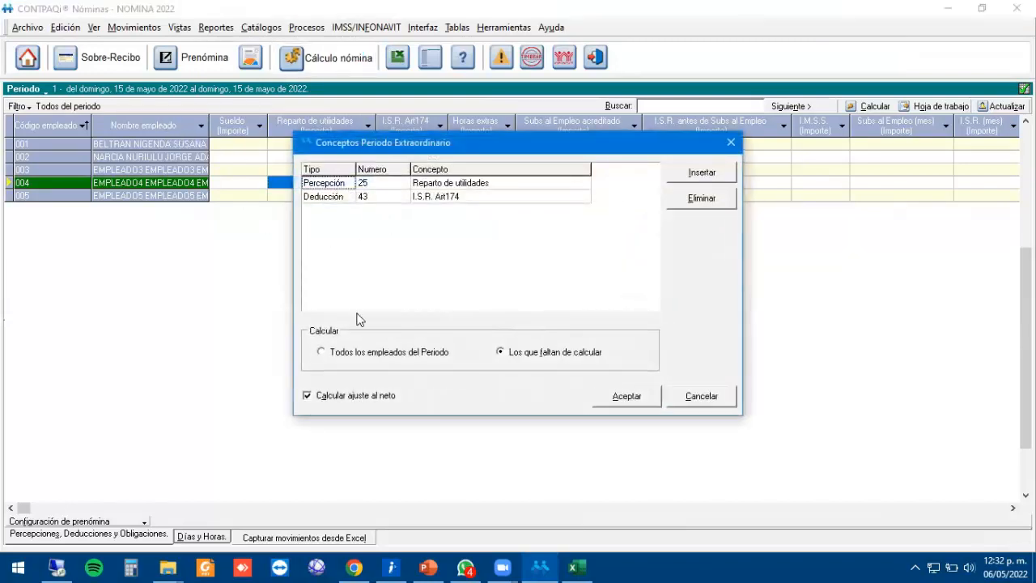
pyautogui.click(332, 354)
pyautogui.click(626, 396)
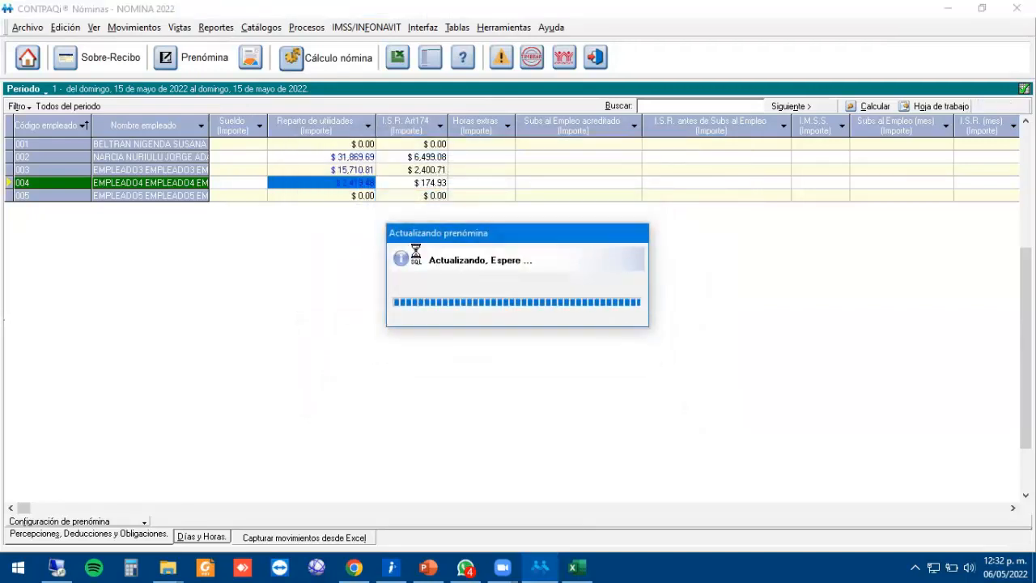
pyautogui.click(513, 336)
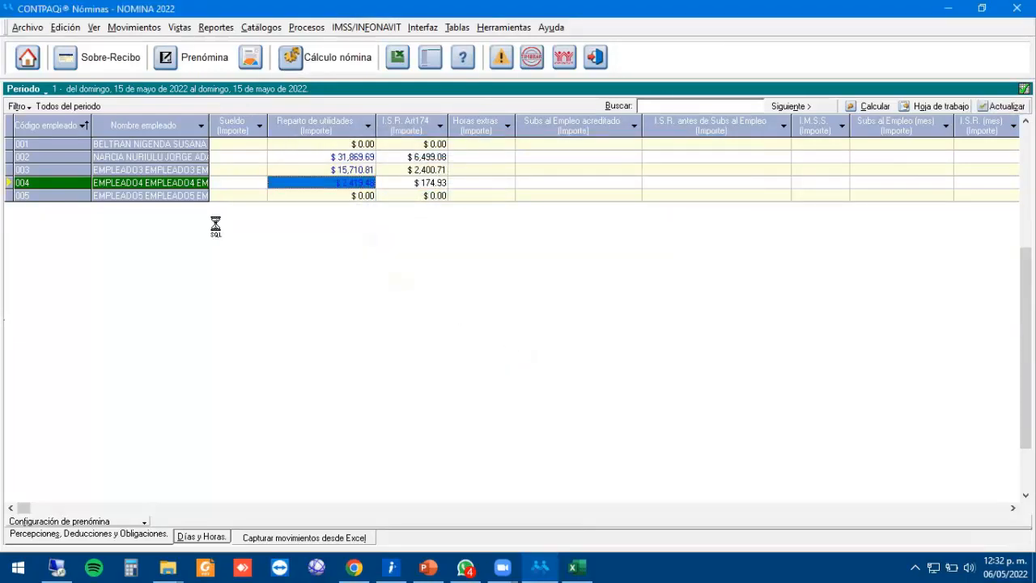
# Verify employee 002's $31,869.69 profit share withholds $6,499.08 ISR, then restart payroll authorization.
pyautogui.click(153, 157)
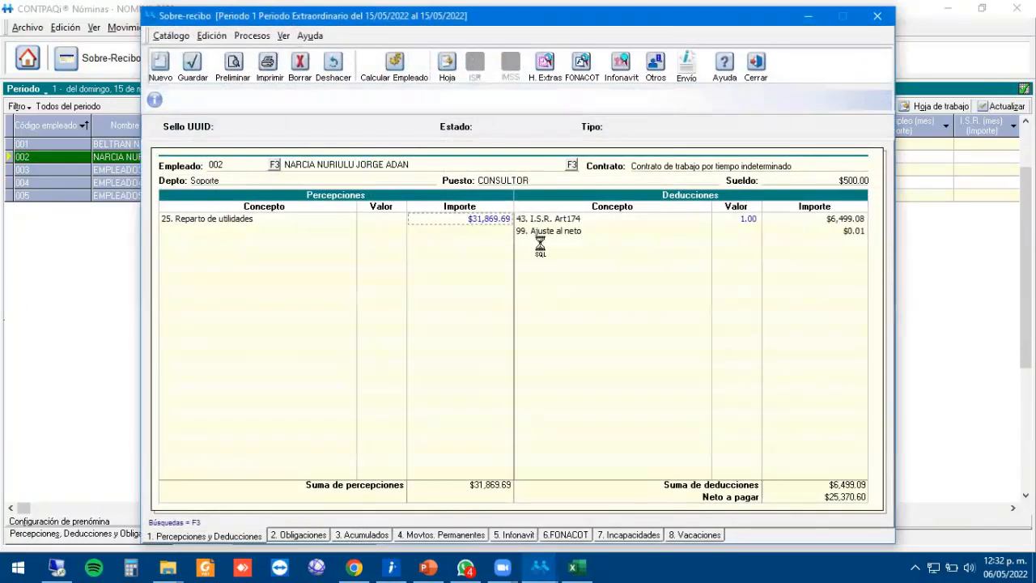
pyautogui.doubleClick(483, 223)
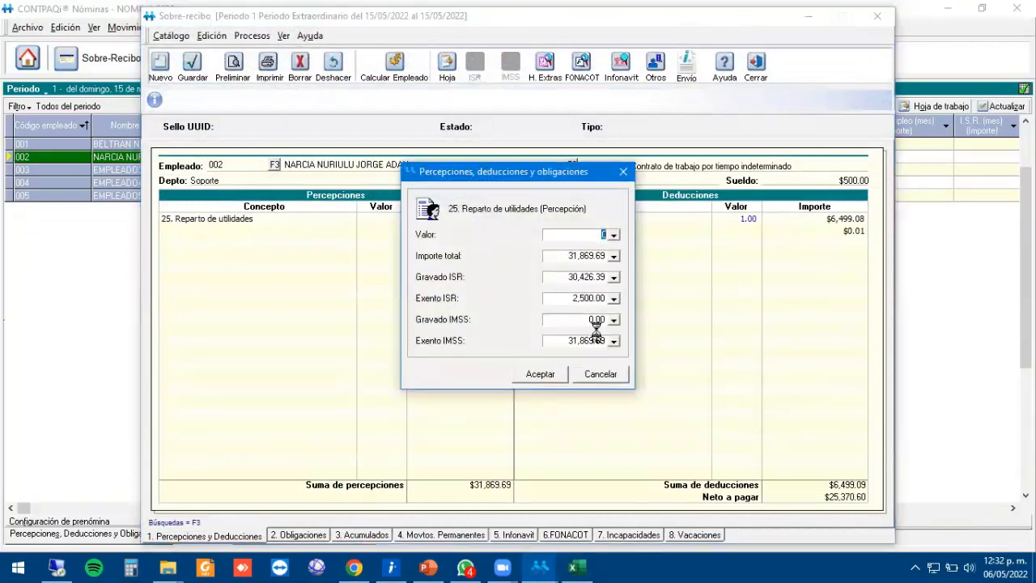
pyautogui.click(541, 374)
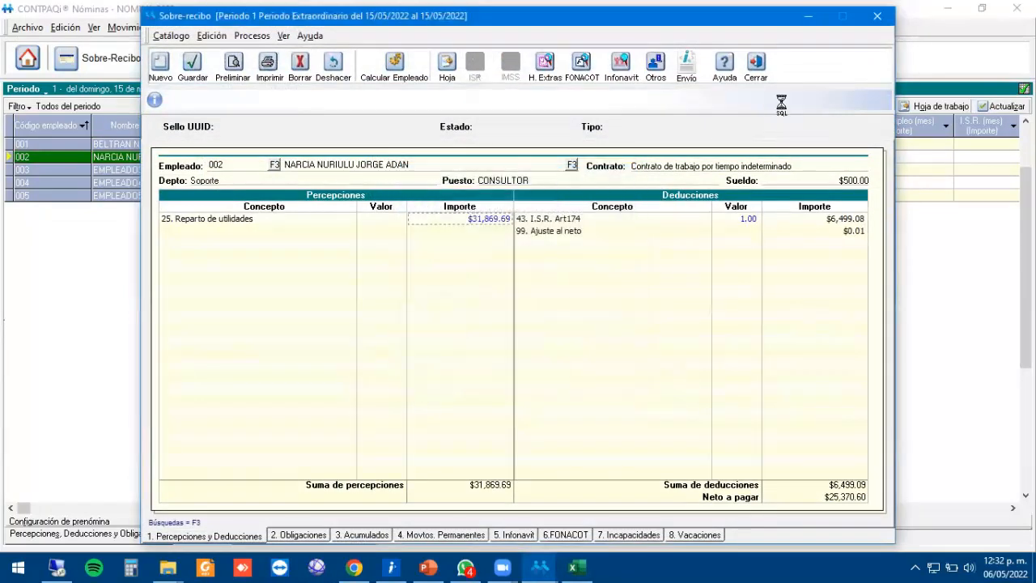
pyautogui.click(756, 64)
pyautogui.click(307, 28)
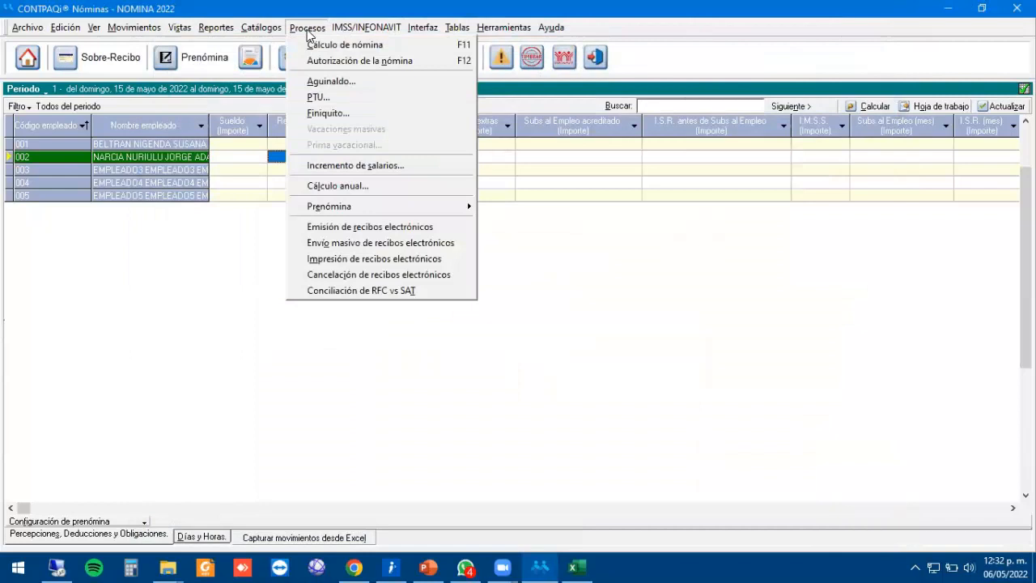
pyautogui.click(340, 62)
# Cancel authorization after spotting employee 002's 30,426.39 taxed plus 2,500.00 exempt mismatch against 31,869.69.
pyautogui.click(490, 332)
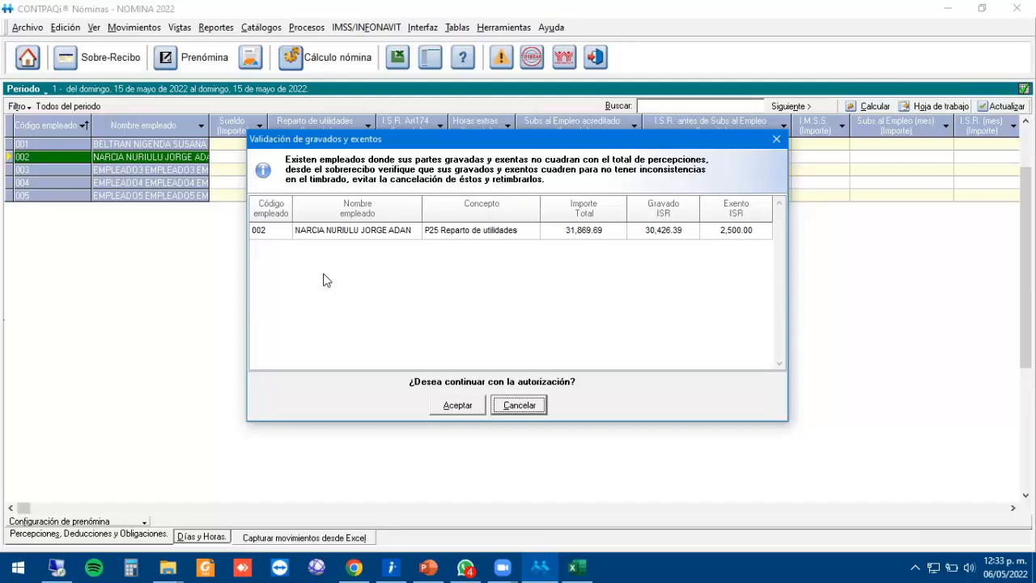
pyautogui.click(672, 231)
pyautogui.click(757, 234)
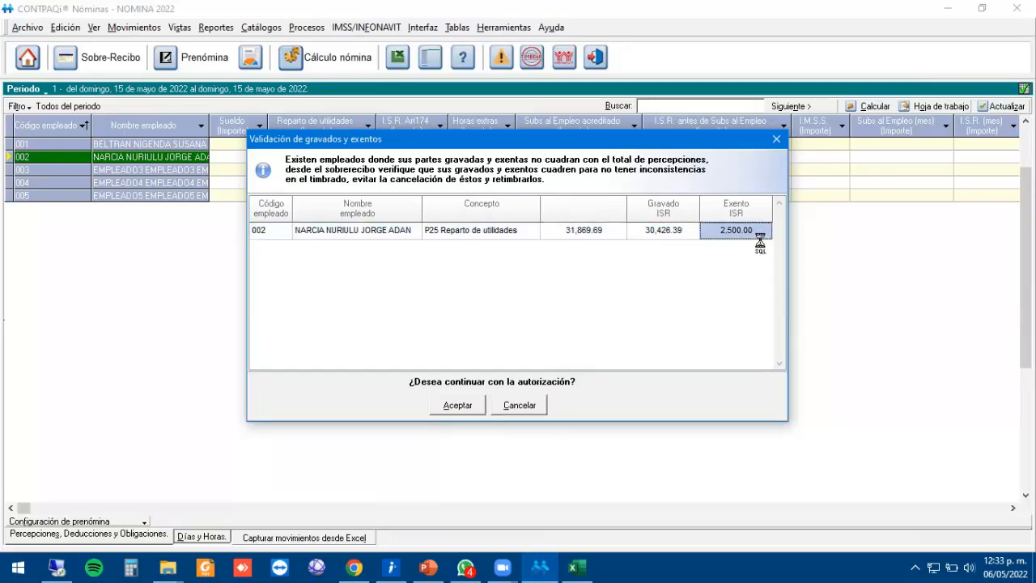
pyautogui.click(667, 236)
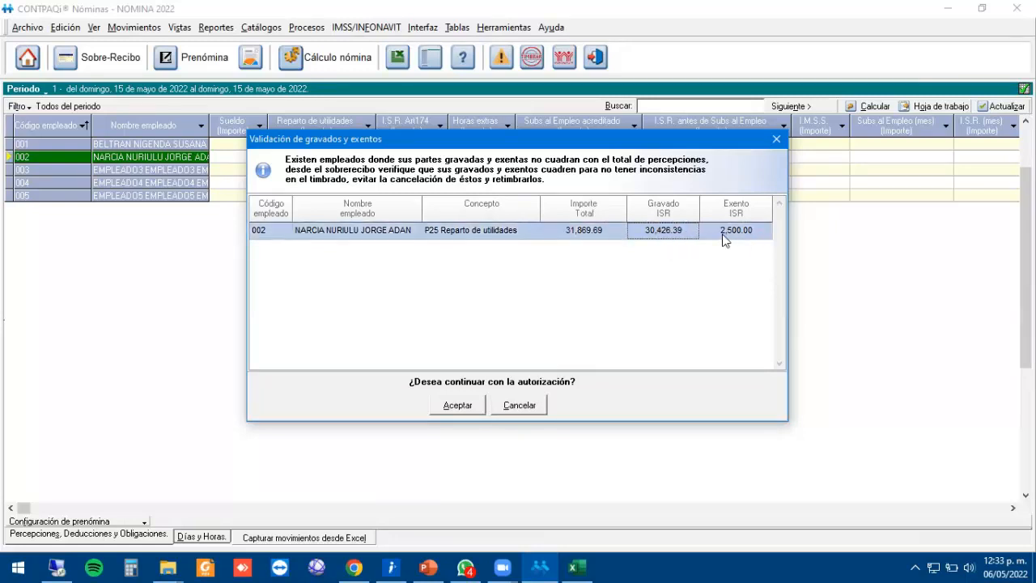
pyautogui.click(583, 237)
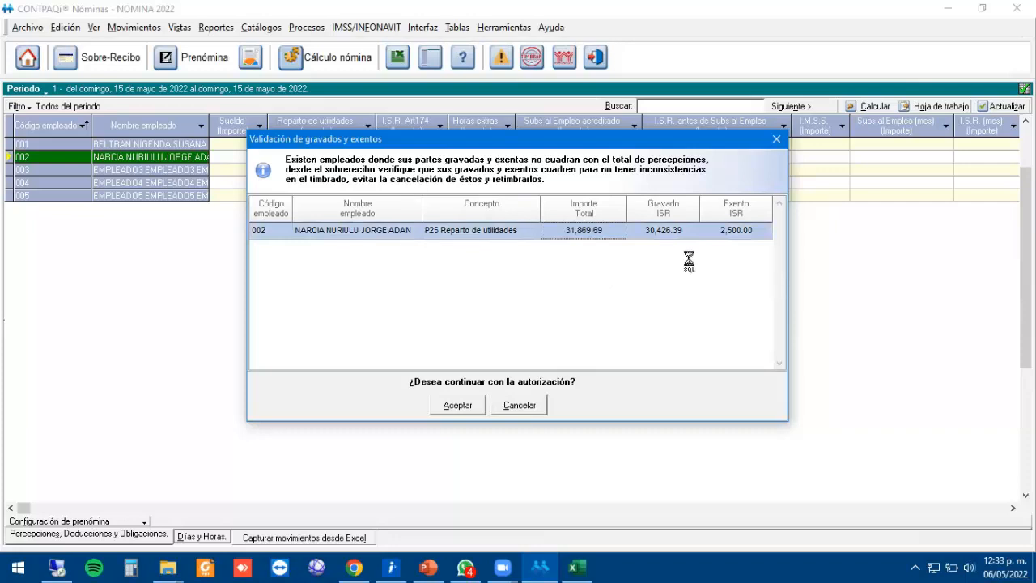
pyautogui.click(516, 411)
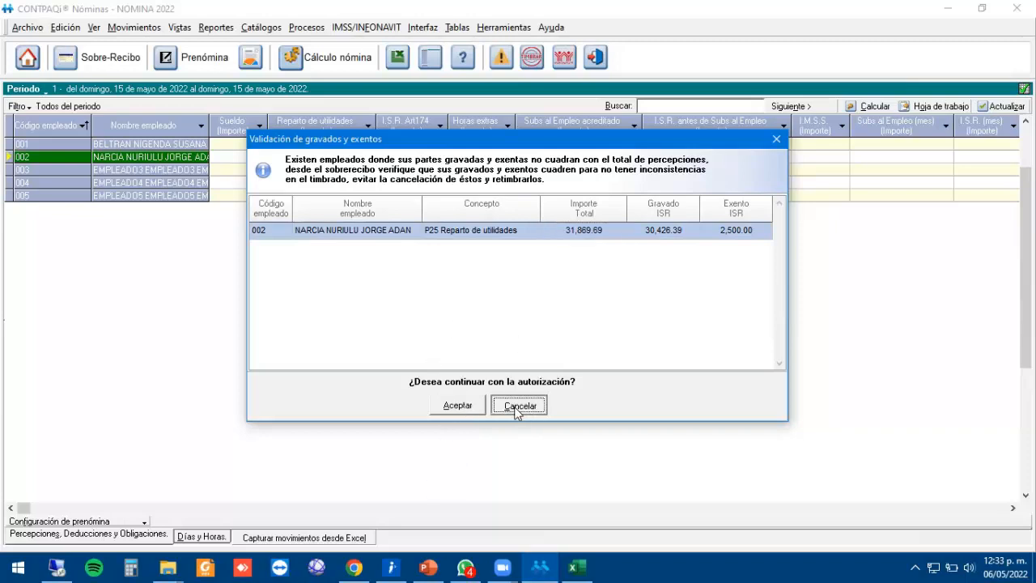
pyautogui.click(489, 336)
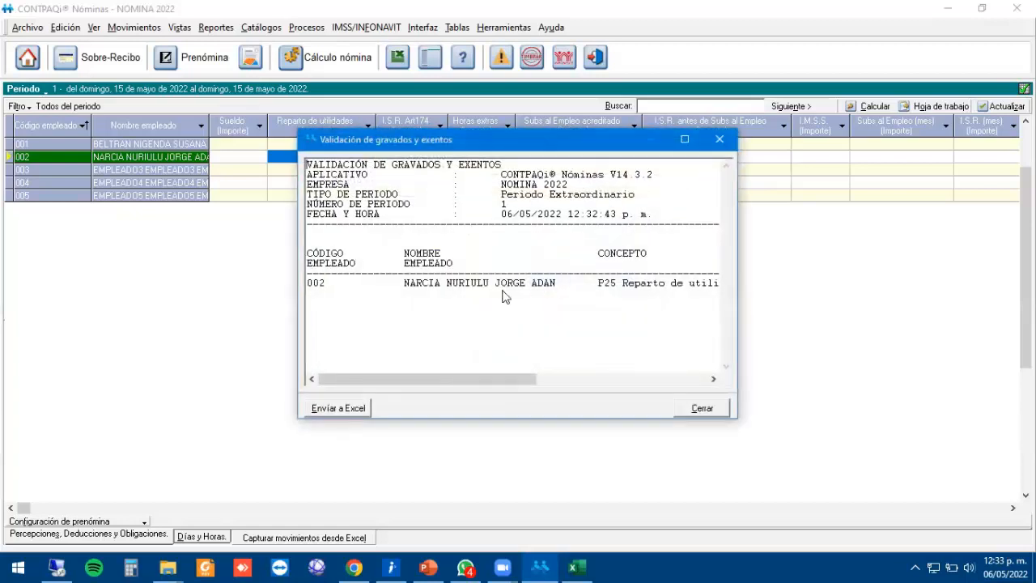
pyautogui.click(721, 140)
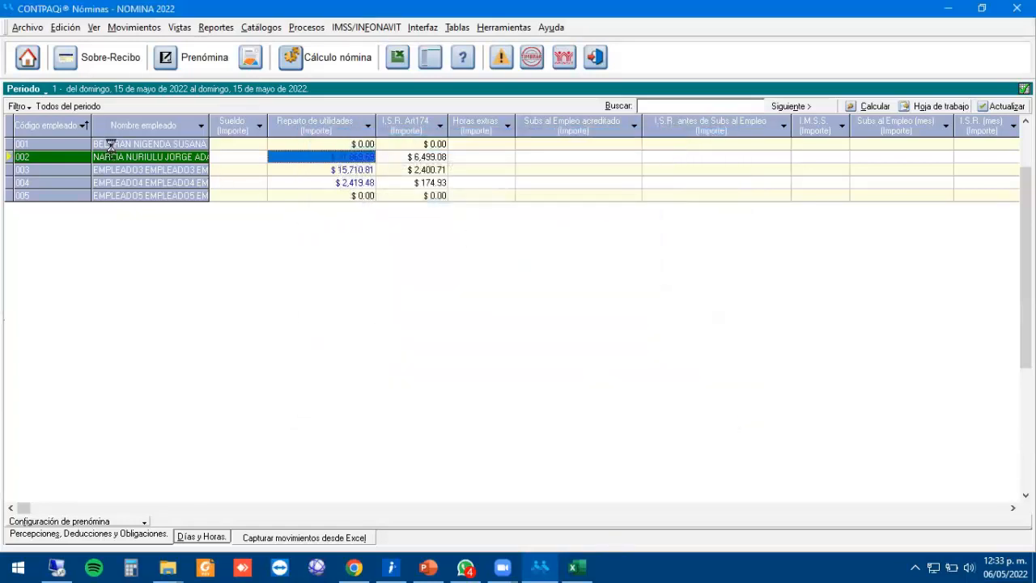
# In employee 002's profit-sharing breakdown, compute the exempt amount as 31869.69 − 30426.39.
pyautogui.click(112, 65)
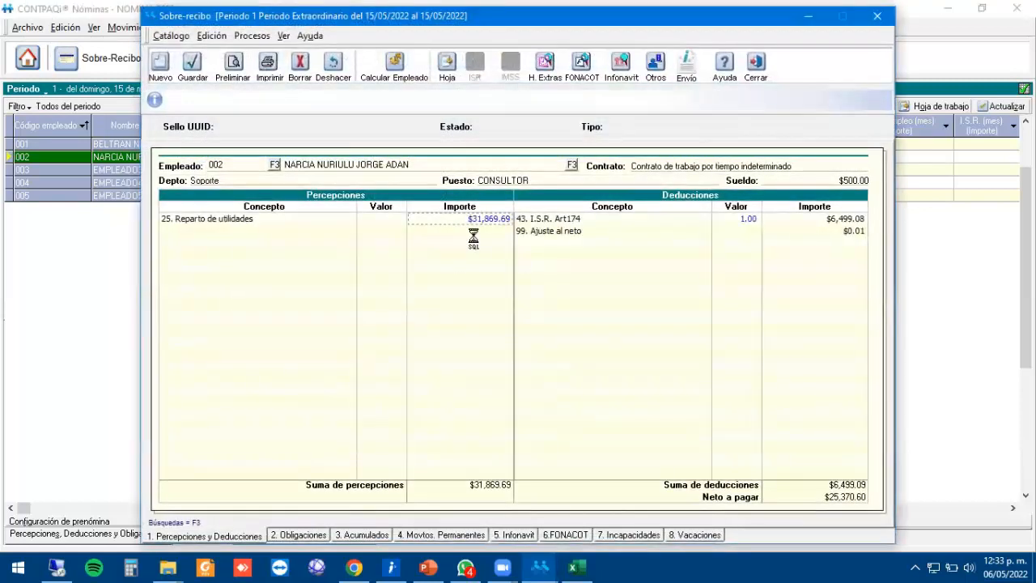
pyautogui.doubleClick(484, 222)
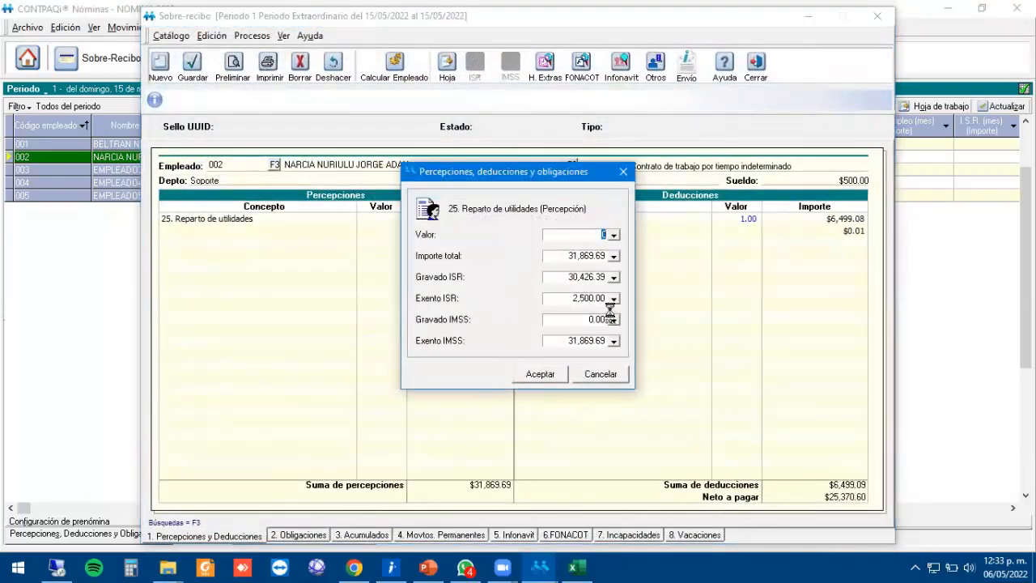
pyautogui.click(587, 299)
pyautogui.doubleClick(597, 299)
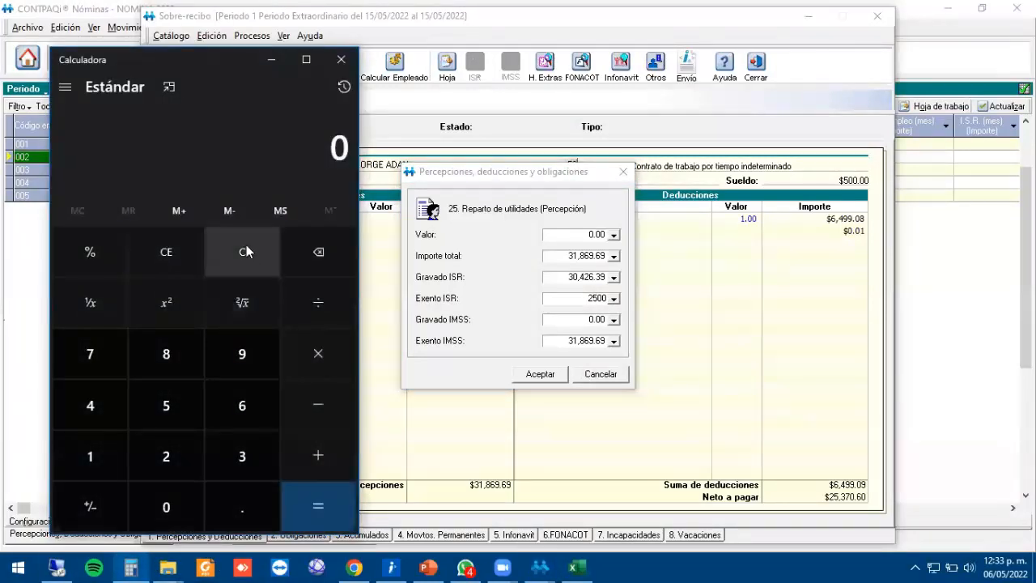
pyautogui.write('31')
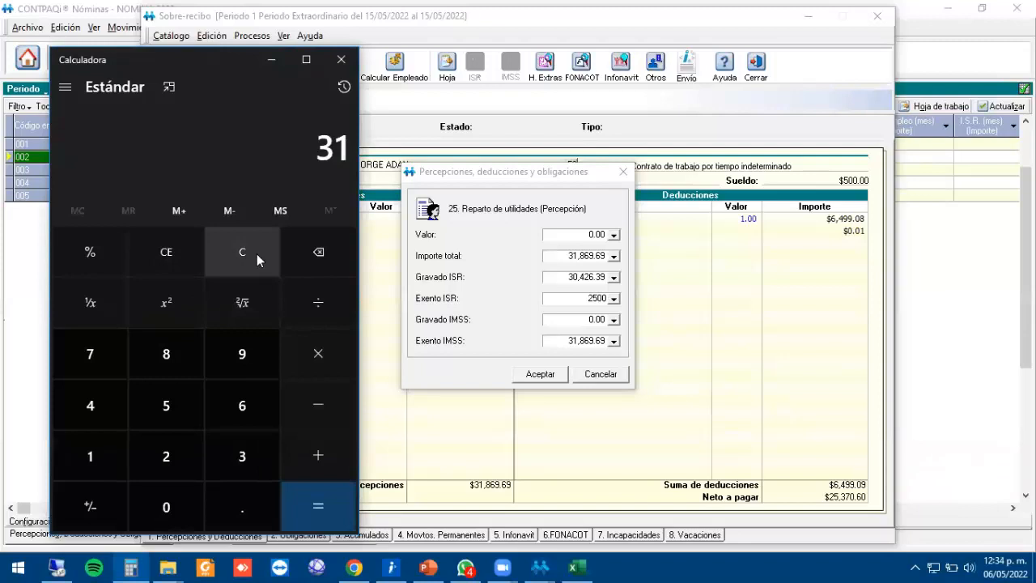
pyautogui.write('869.69 ')
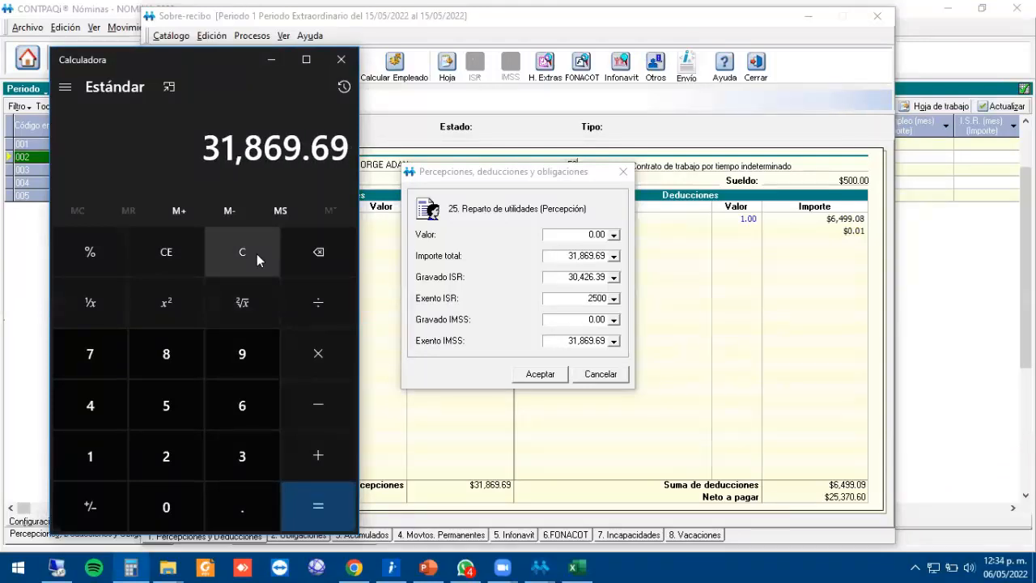
pyautogui.write('- 30426.')
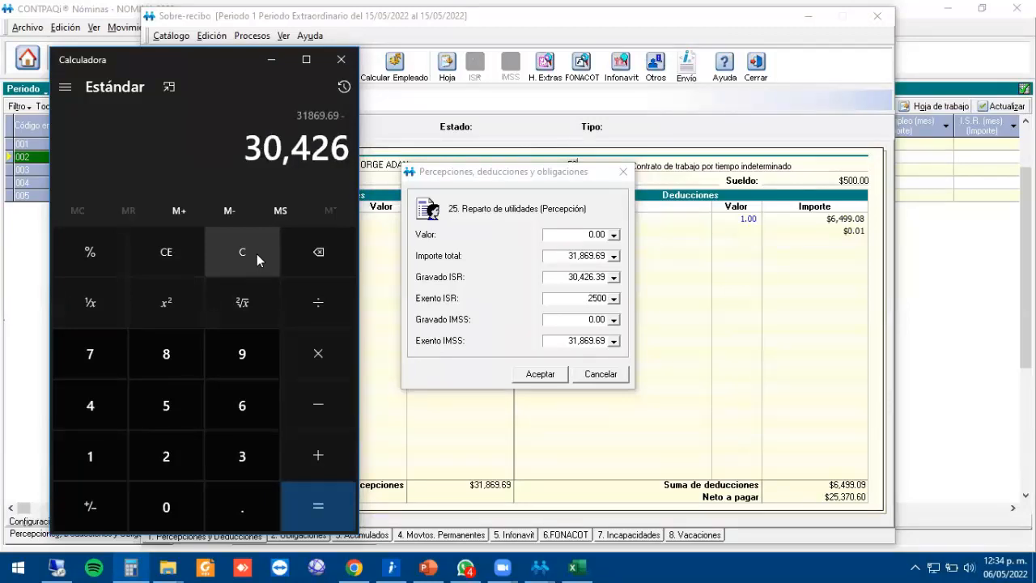
pyautogui.write('39')
pyautogui.press('Return')
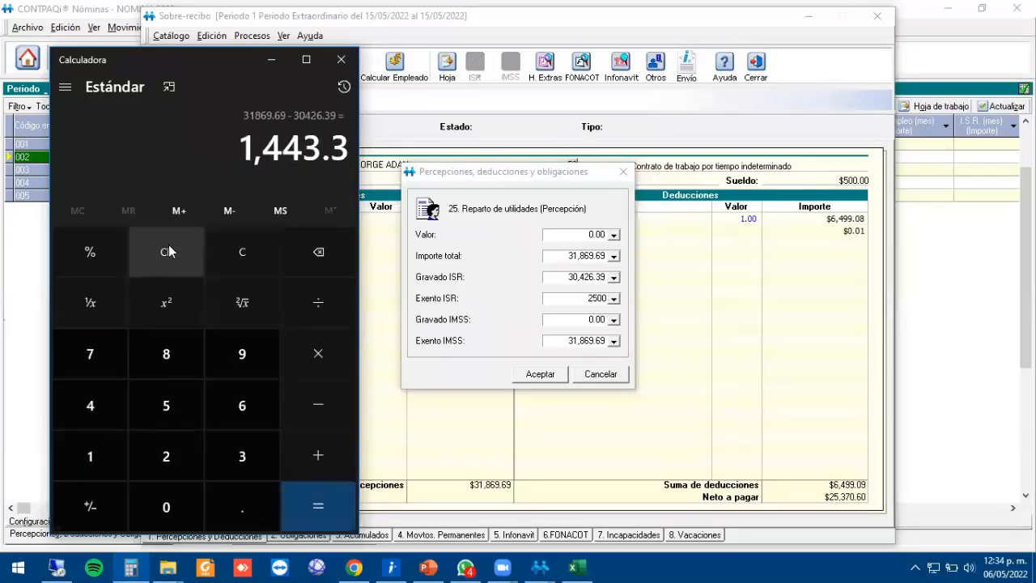
# Enter 1,443.30 as employee 002's Exento ISR and save the breakdown.
pyautogui.click(591, 298)
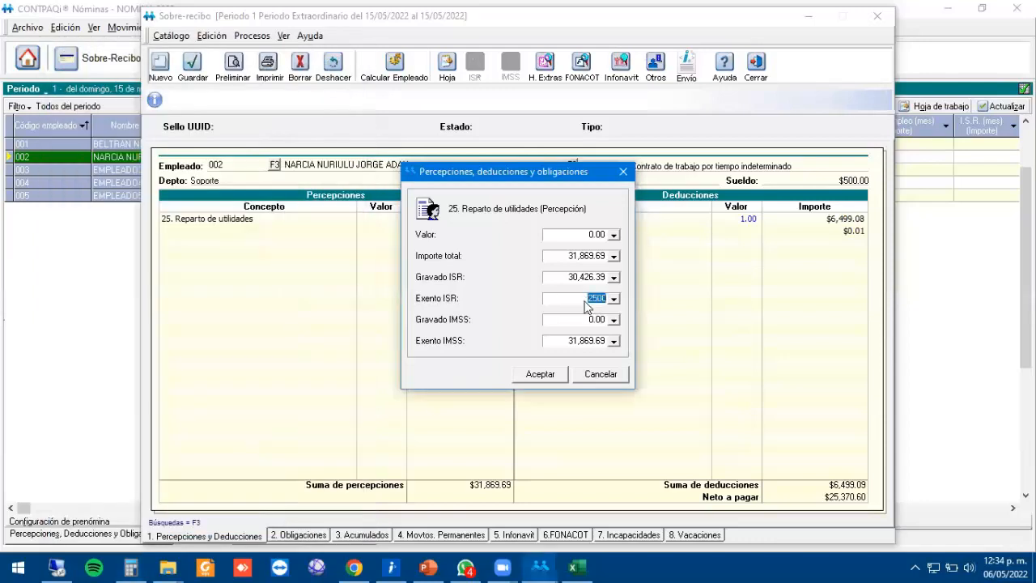
pyautogui.write('1443')
pyautogui.click(130, 567)
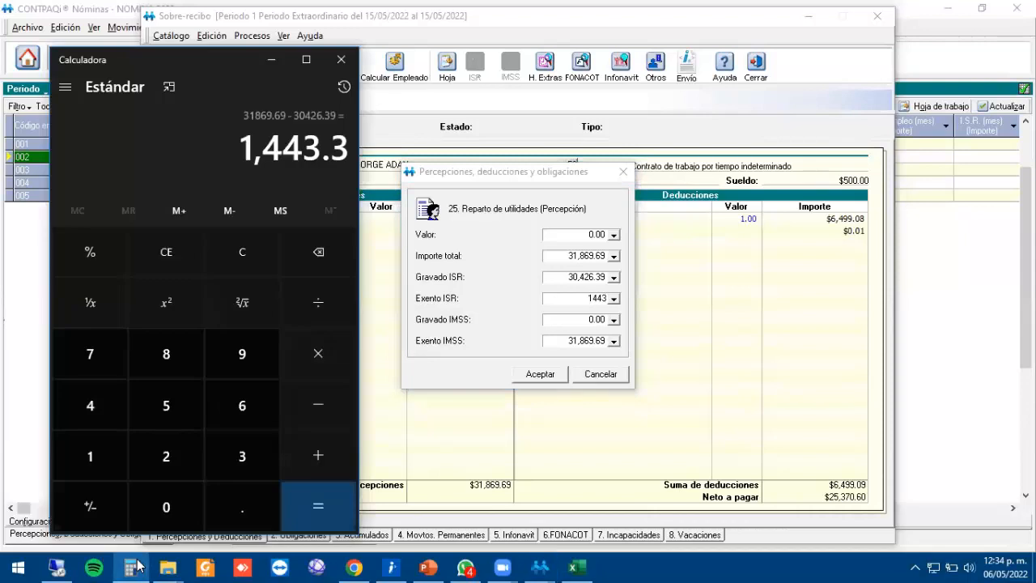
pyautogui.click(130, 566)
pyautogui.click(603, 298)
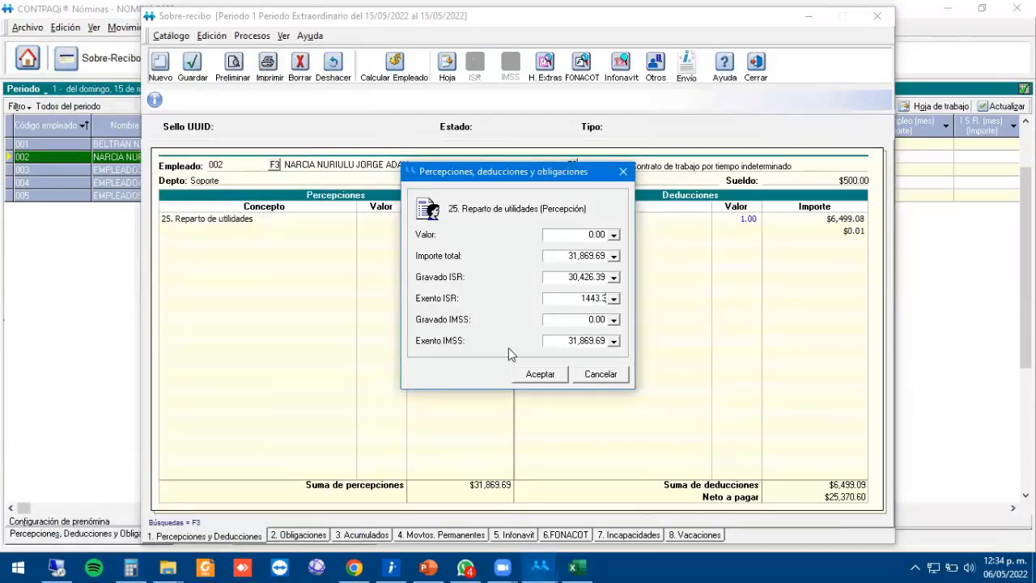
pyautogui.click(534, 374)
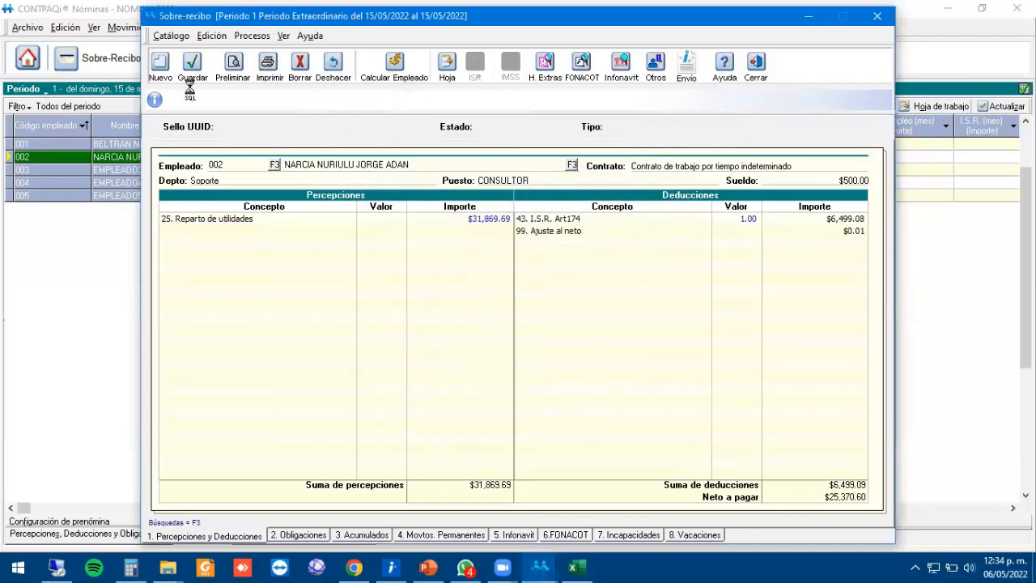
pyautogui.click(395, 69)
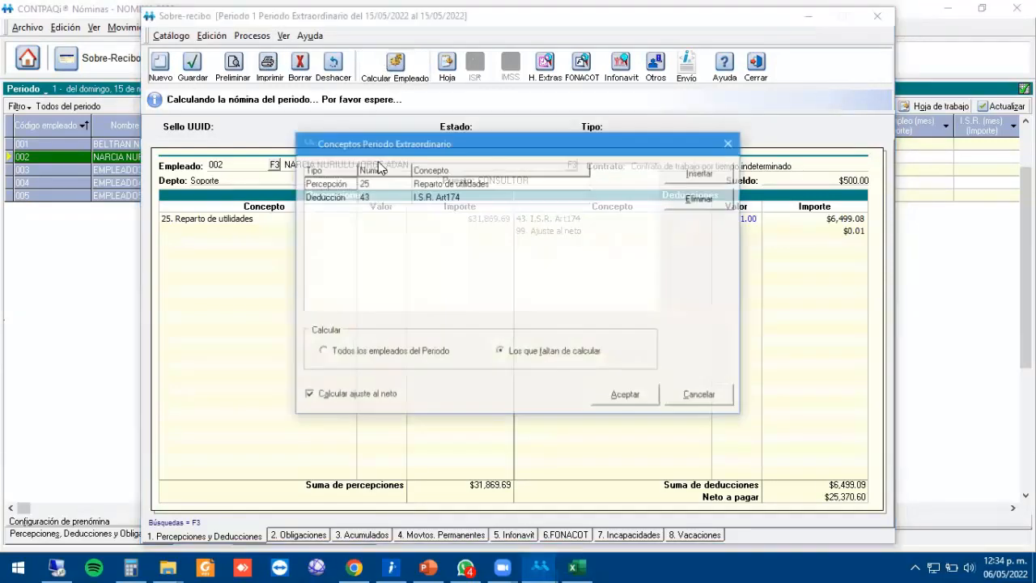
# Recalculate all employees and review every employee's profit-sharing and ISR amounts in the grid.
pyautogui.click(375, 355)
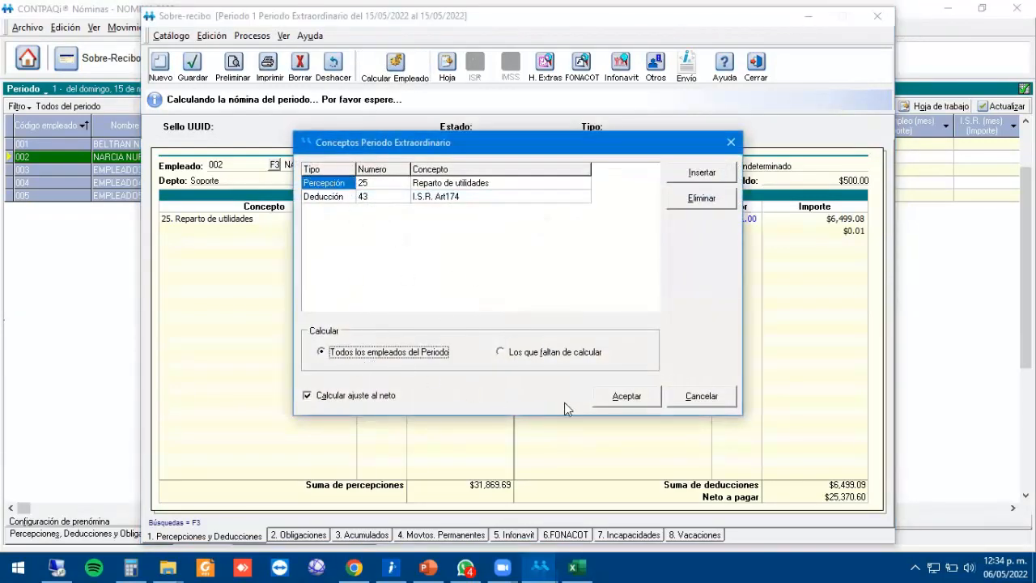
pyautogui.click(636, 398)
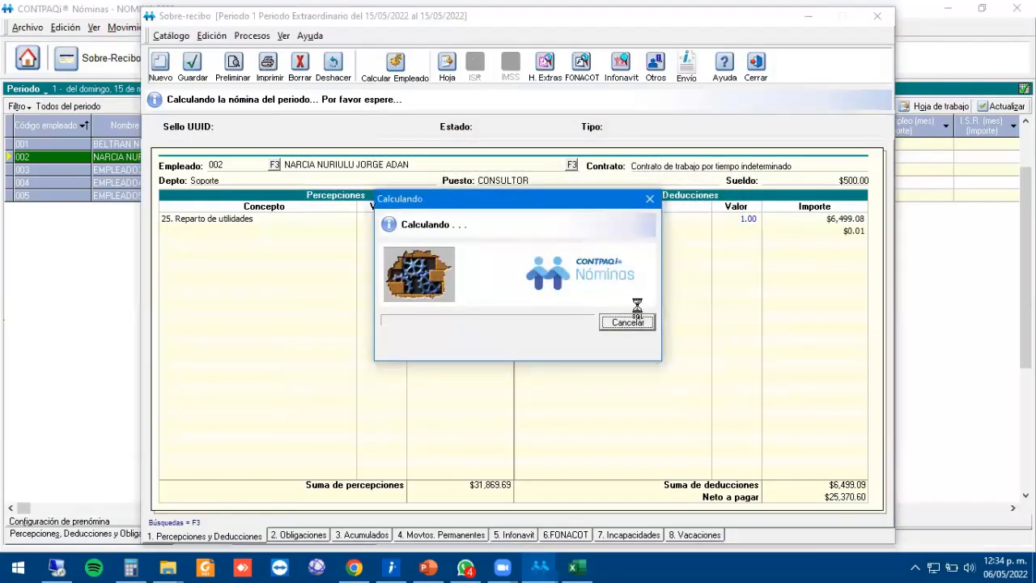
pyautogui.click(756, 65)
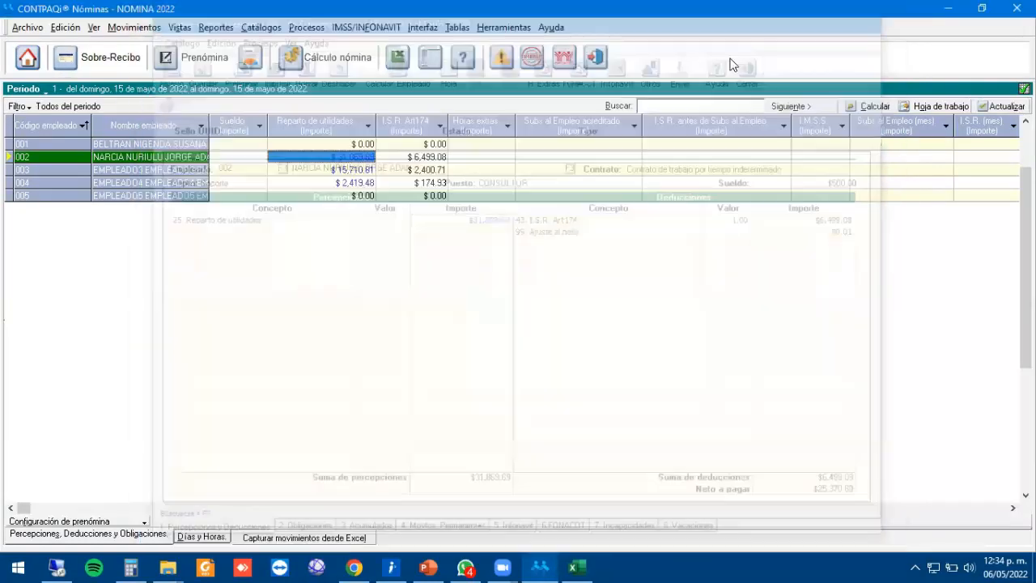
pyautogui.press('Down')
pyautogui.press('Down')
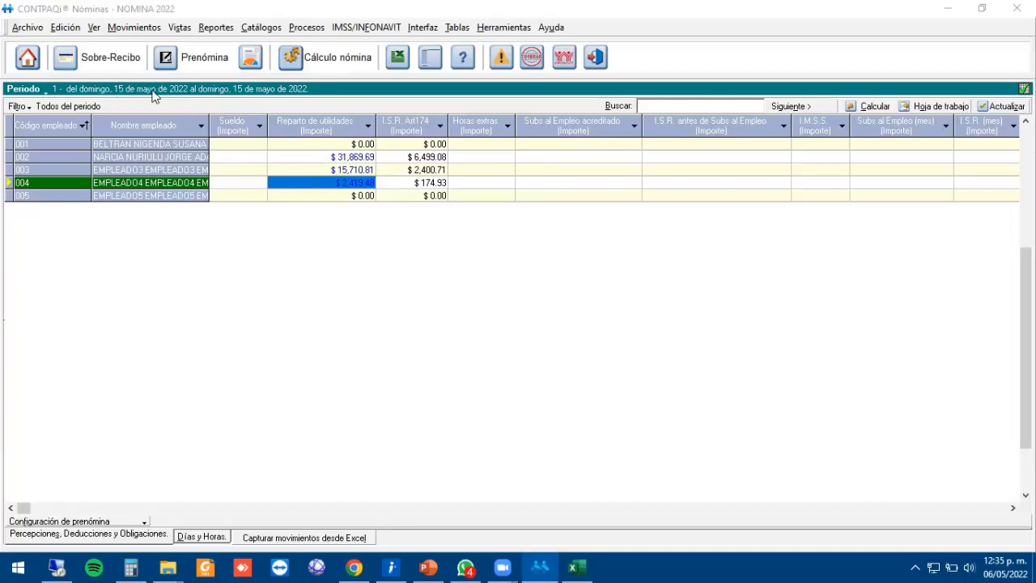
pyautogui.click(66, 27)
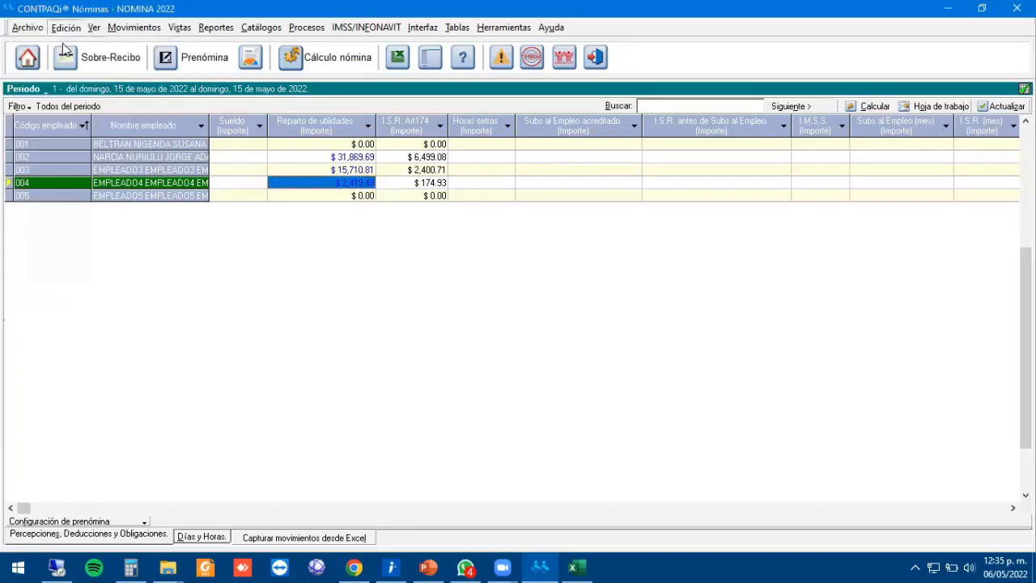
# Reopen NOMINA 2022 in an extraordinary period starting 10/05/2022.
pyautogui.moveTo(27, 26)
pyautogui.click(54, 76)
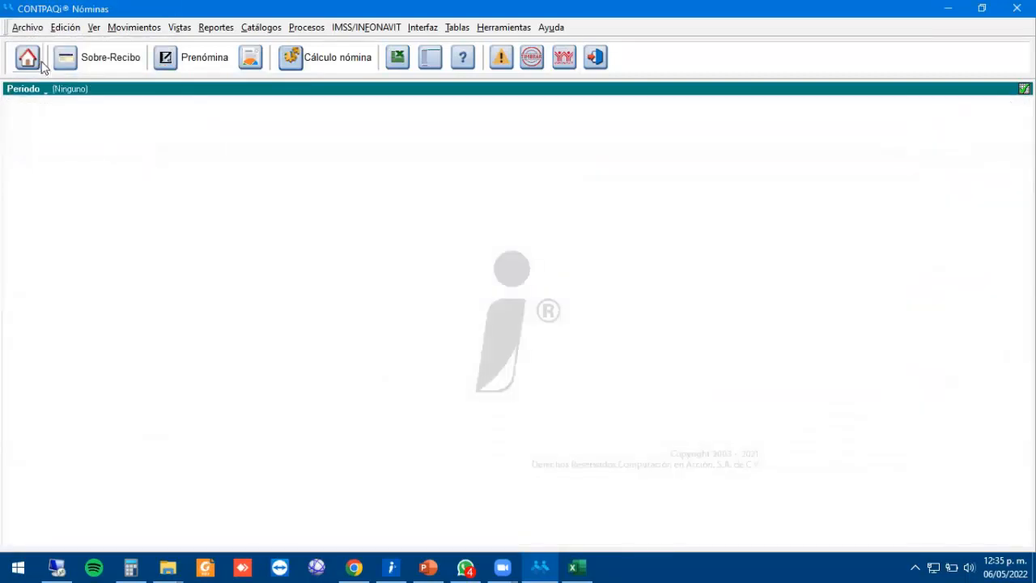
pyautogui.click(388, 252)
pyautogui.doubleClick(386, 264)
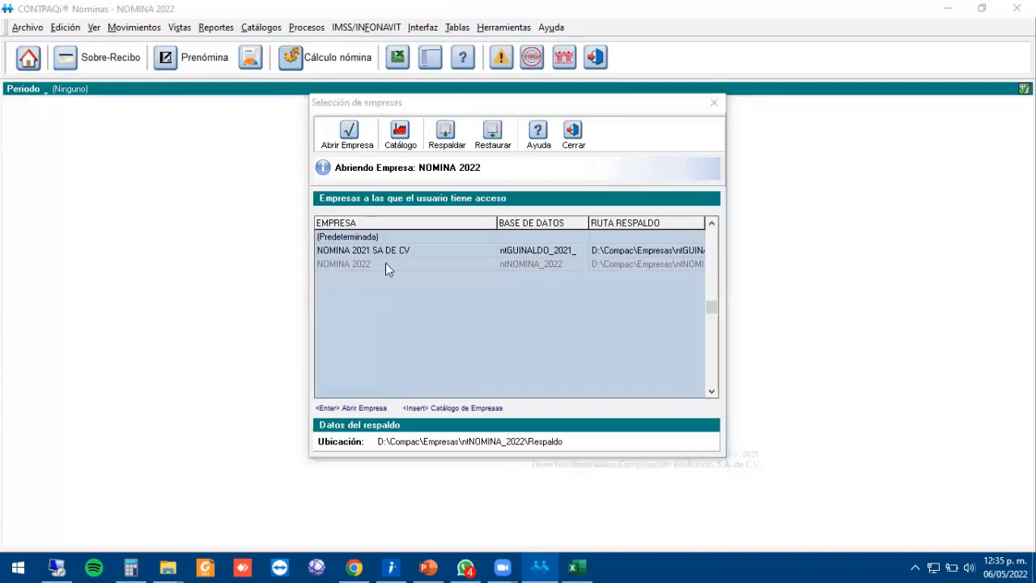
pyautogui.click(519, 359)
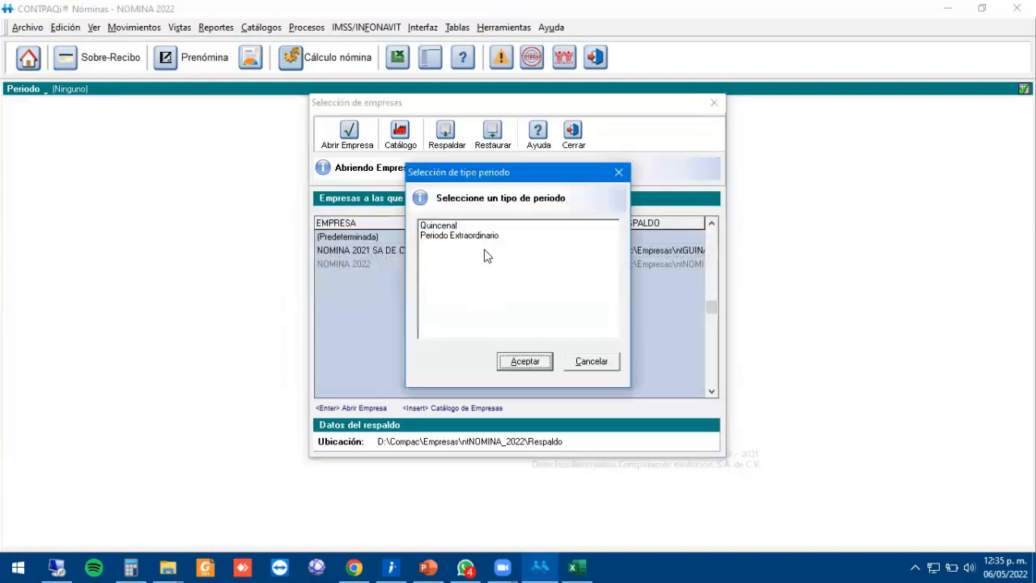
pyautogui.click(476, 236)
pyautogui.click(517, 366)
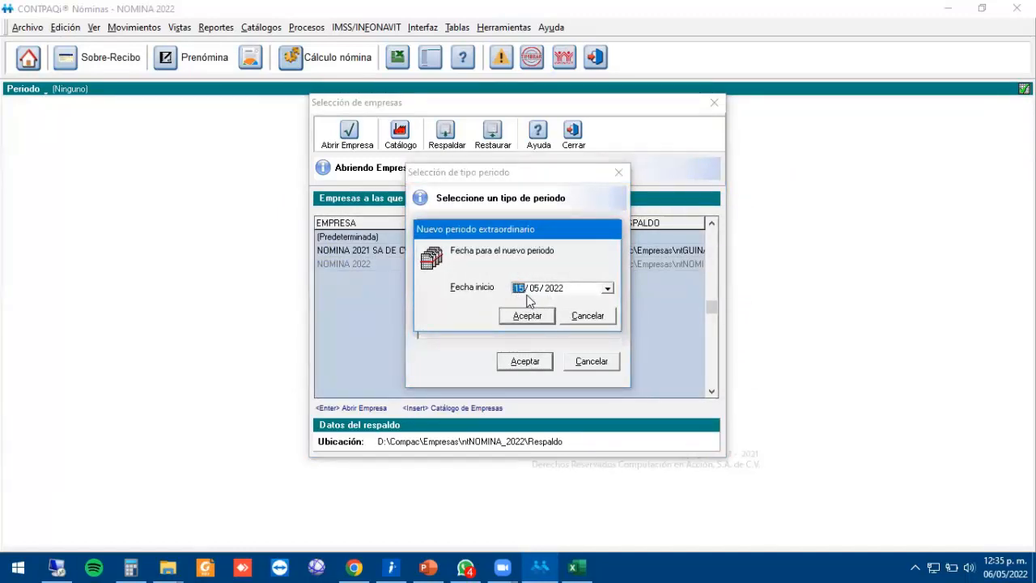
pyautogui.write('10')
pyautogui.click(514, 323)
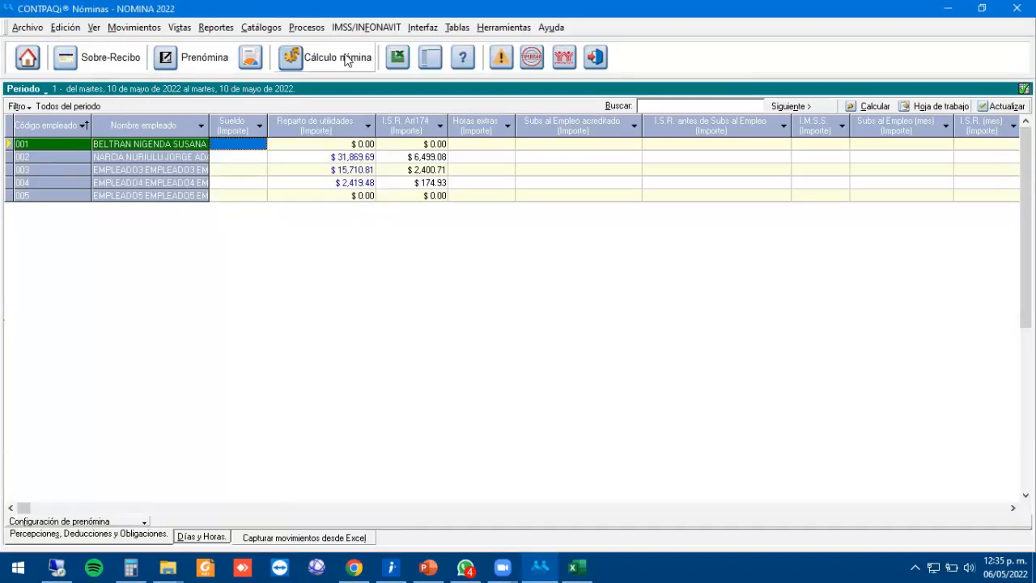
# Authorize period 1, complete the company backup, and start period 2 on 11/05/2022.
pyautogui.click(324, 34)
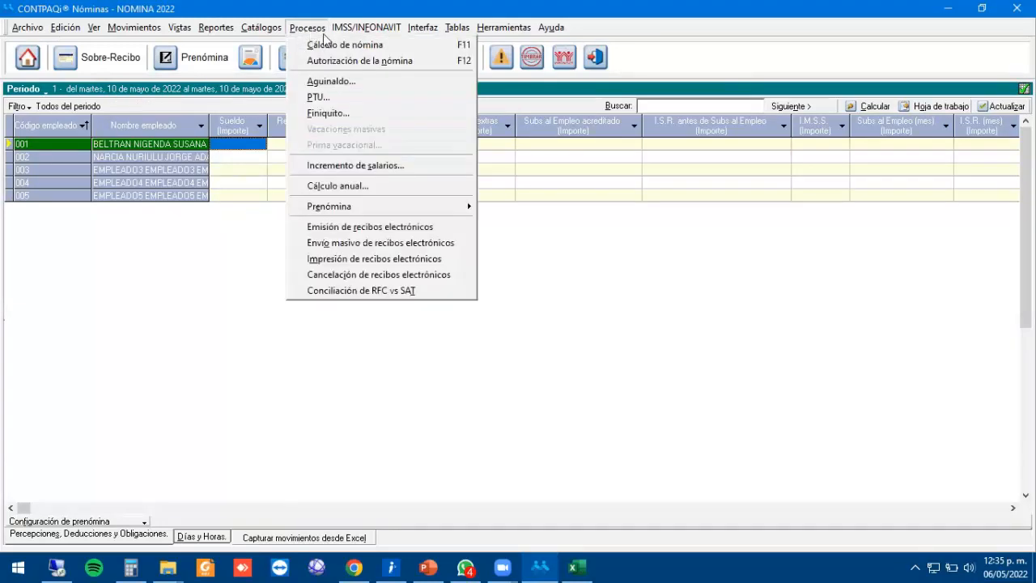
pyautogui.click(369, 62)
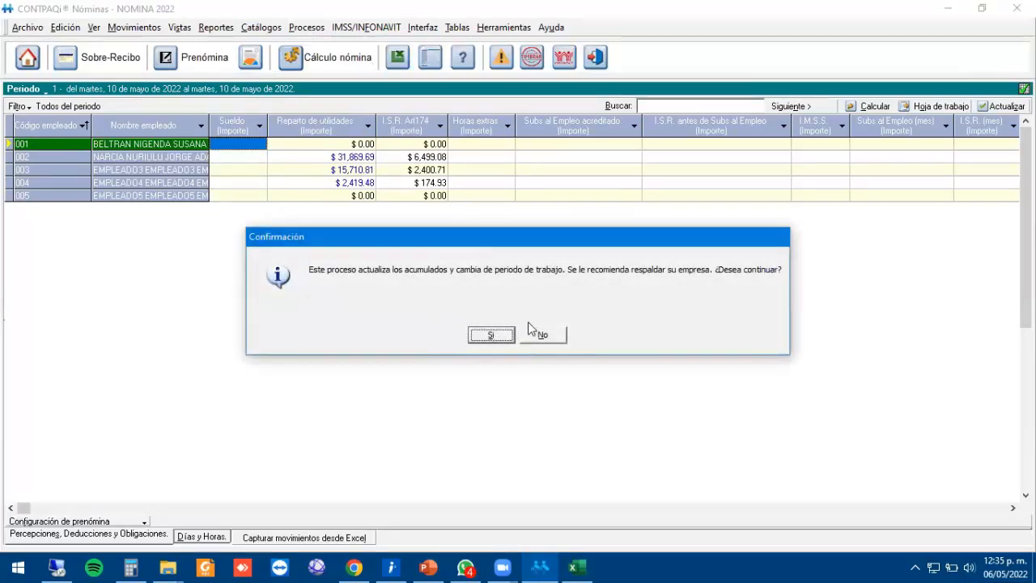
pyautogui.press('Return')
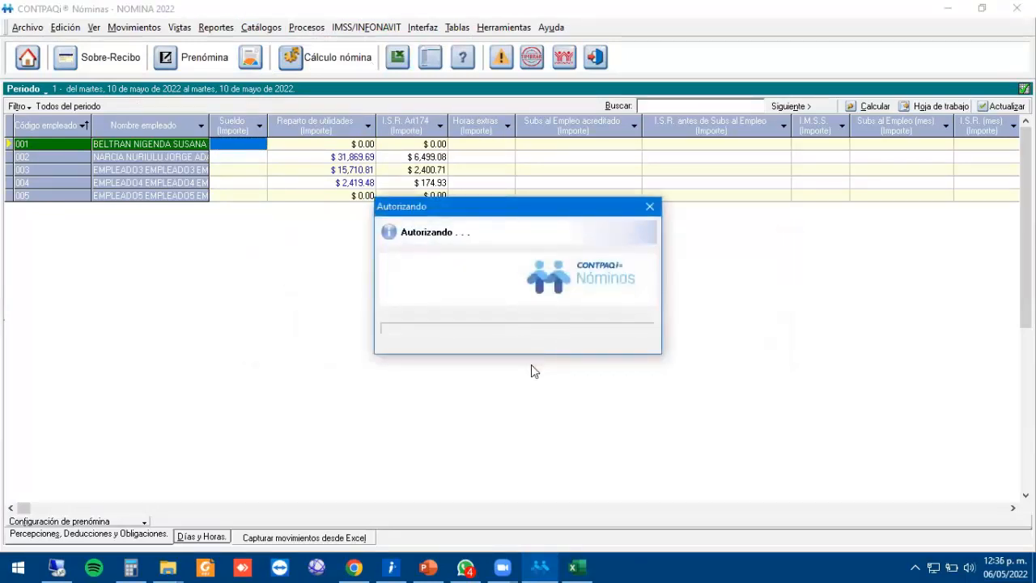
pyautogui.moveTo(473, 567)
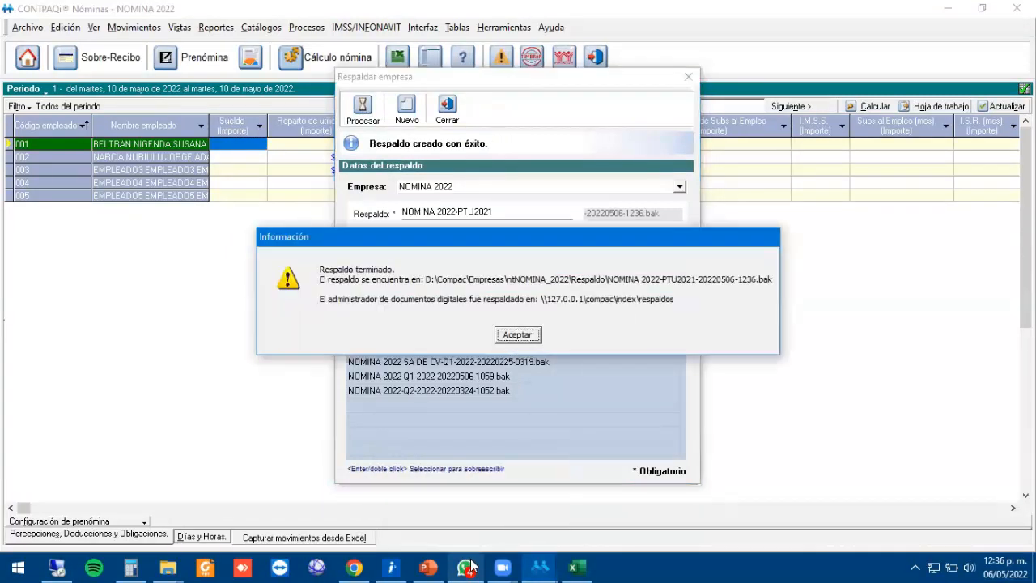
pyautogui.click(532, 334)
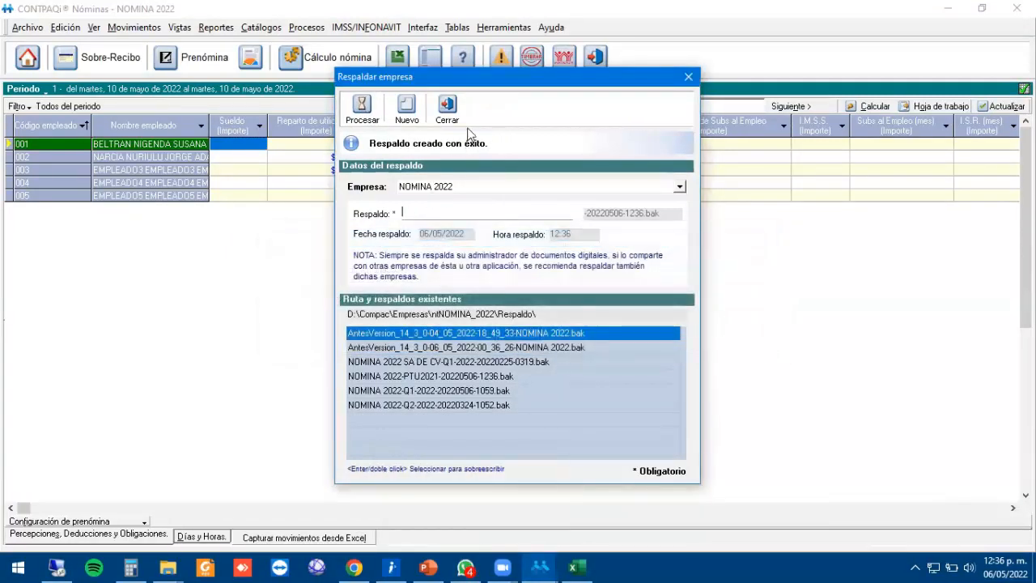
pyautogui.click(461, 118)
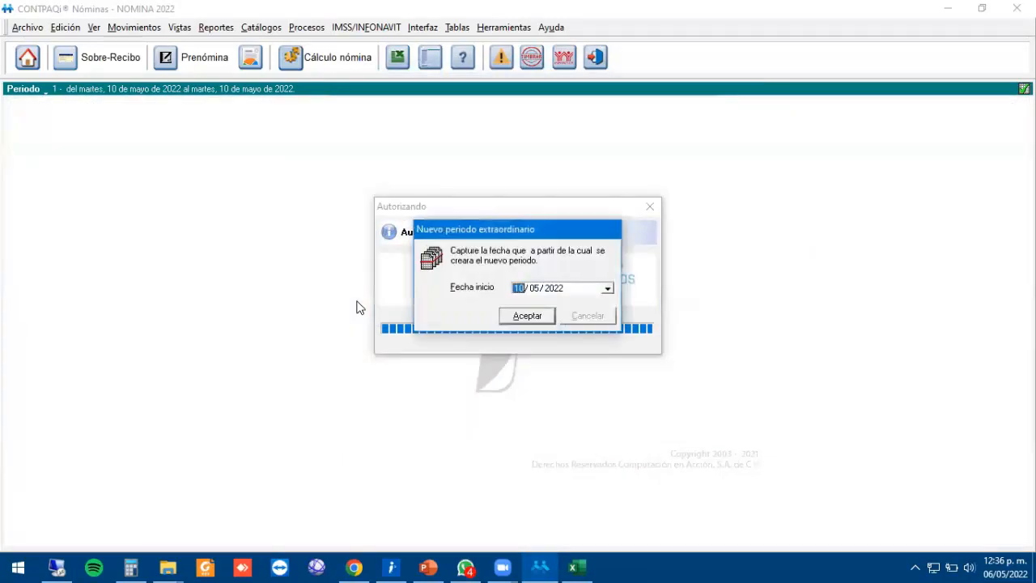
pyautogui.write('1')
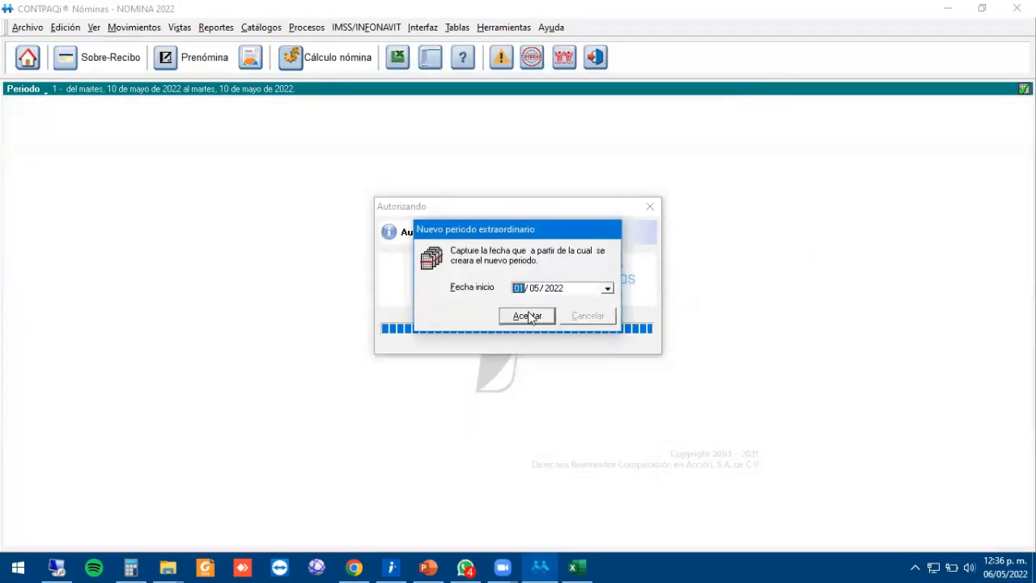
pyautogui.click(528, 315)
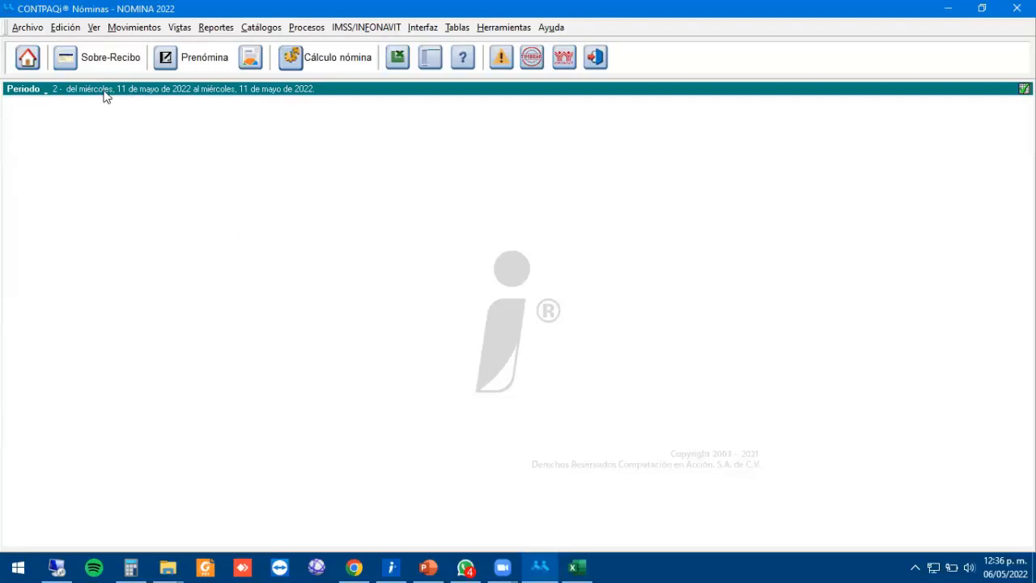
# Issue the electronic receipts with payment date 10/05/2022, entering the certificate password.
pyautogui.click(532, 62)
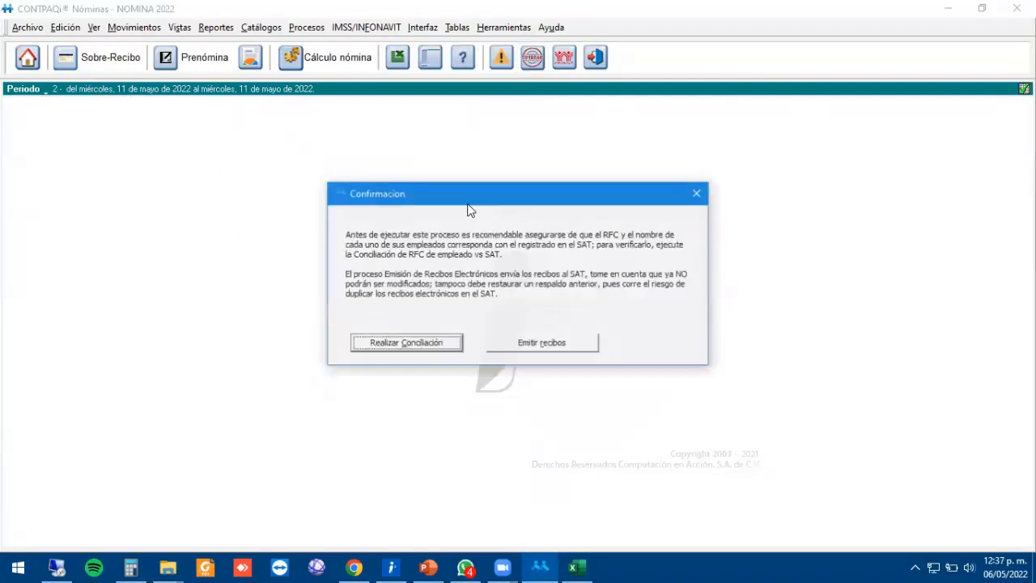
pyautogui.click(544, 347)
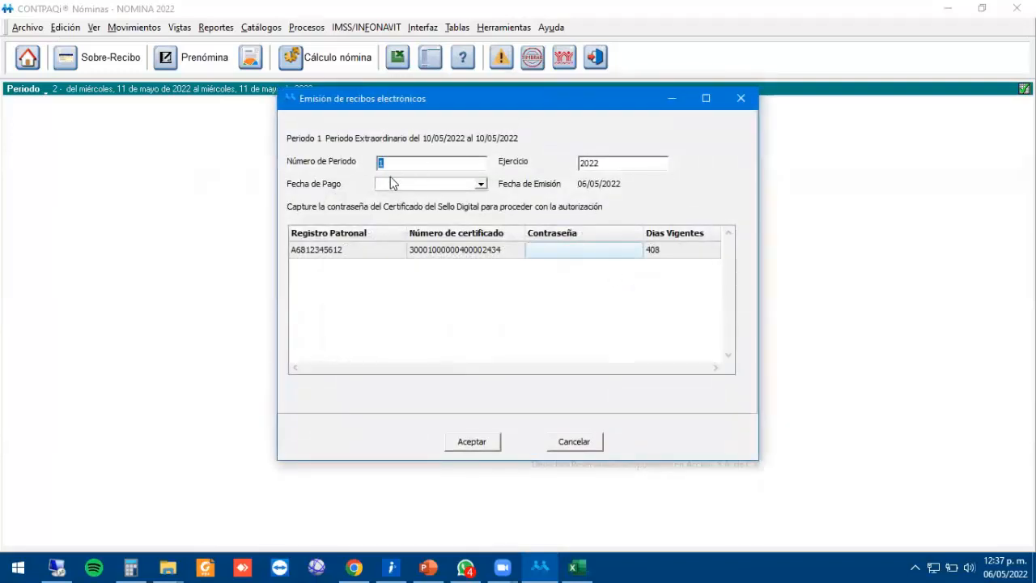
pyautogui.click(392, 183)
pyautogui.write('10/05/2022')
pyautogui.press('Tab')
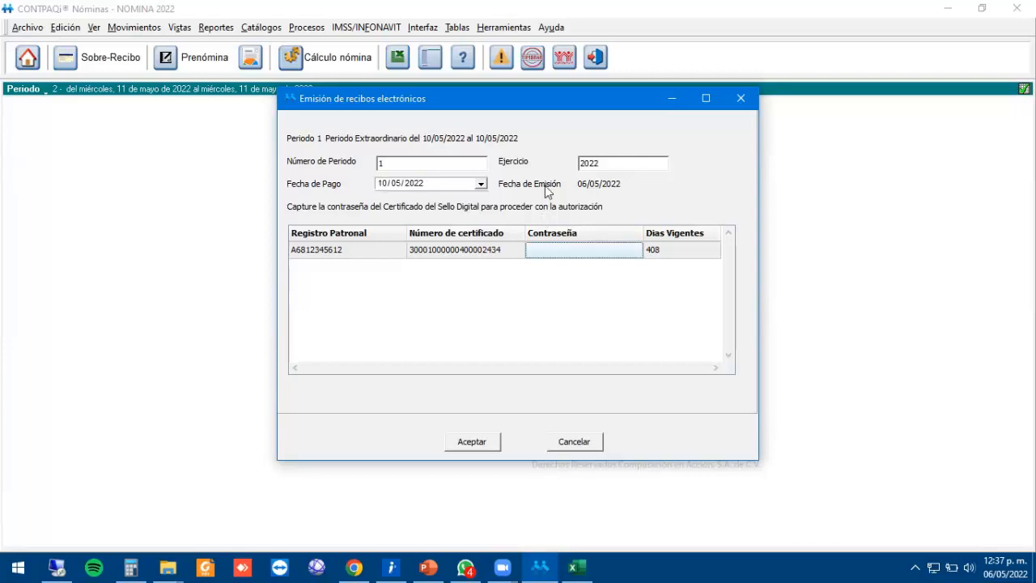
pyautogui.click(547, 249)
pyautogui.write('*')
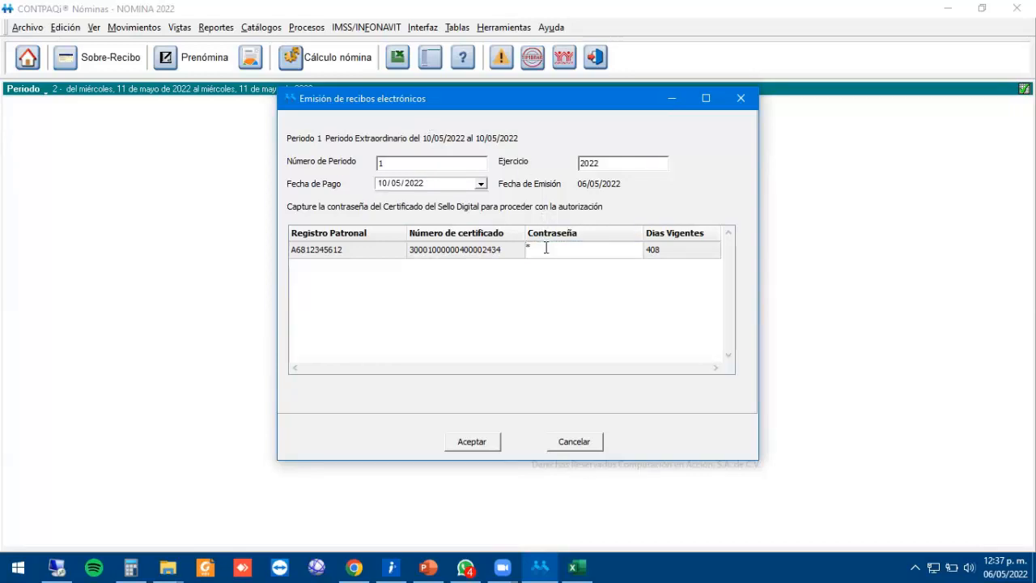
pyautogui.write('**')
pyautogui.press('Return')
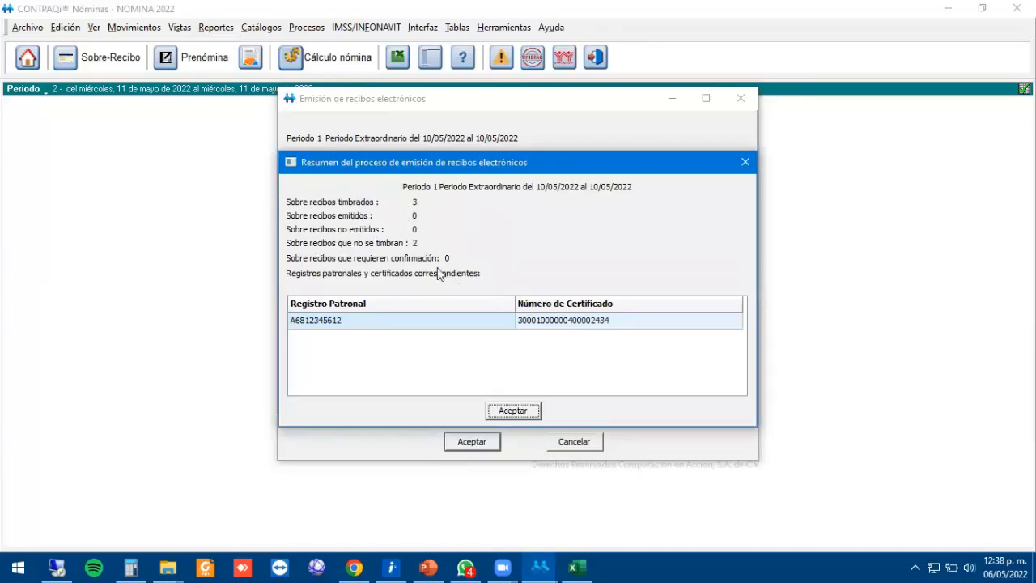
# In the full-screen emission log, review the three stamped UUIDs and why 001 and 005 weren't stamped.
pyautogui.click(515, 412)
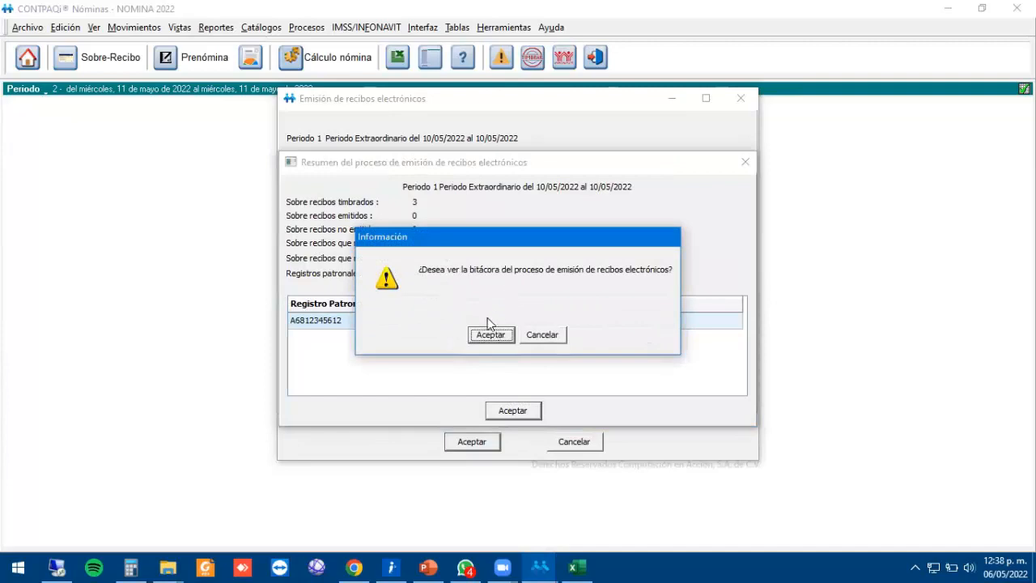
pyautogui.click(490, 334)
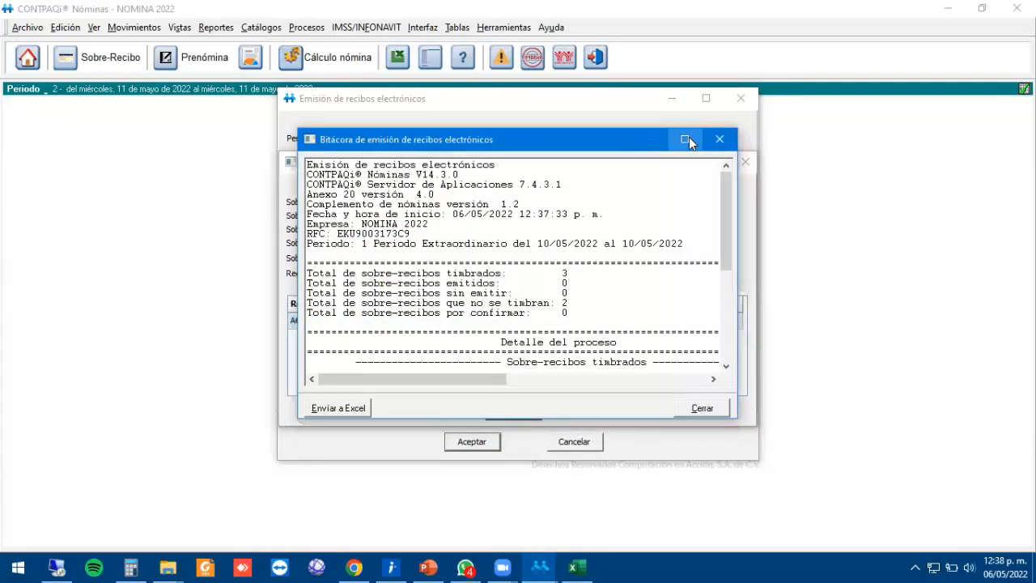
pyautogui.click(689, 136)
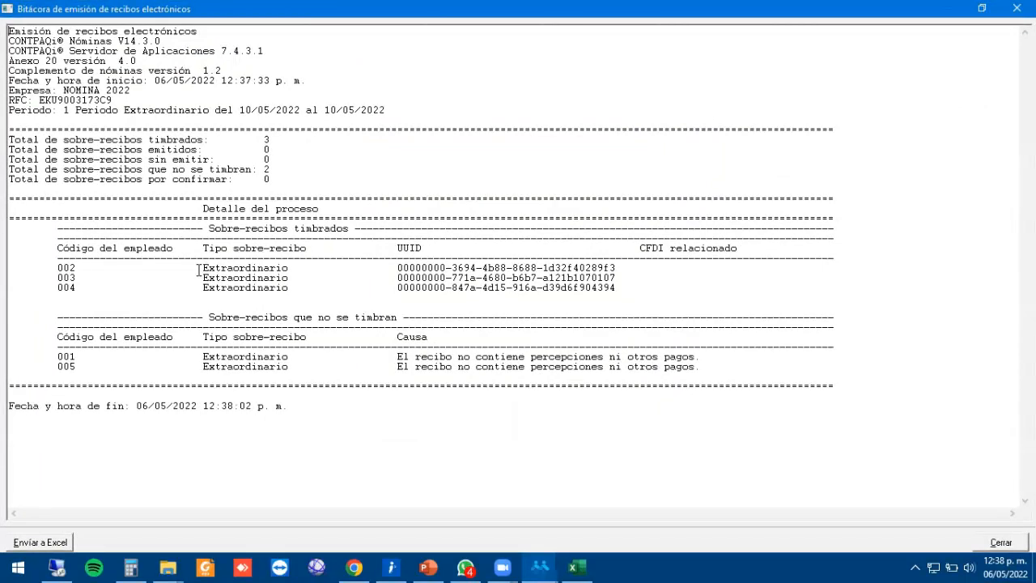
pyautogui.click(62, 287)
pyautogui.moveTo(396, 267); pyautogui.dragTo(623, 285)
pyautogui.click(548, 261)
pyautogui.moveTo(398, 354); pyautogui.dragTo(648, 366)
pyautogui.click(645, 366)
# Review the log's version lines: CONTPAQi Nóminas V14.3.0, server, Anexo 20 versión 4.0, payroll complement.
pyautogui.moveTo(171, 38); pyautogui.dragTo(7, 40)
pyautogui.click(208, 59)
pyautogui.moveTo(278, 50); pyautogui.dragTo(8, 51)
pyautogui.click(142, 60)
pyautogui.moveTo(168, 61); pyautogui.dragTo(8, 71)
pyautogui.click(8, 79)
pyautogui.click(154, 108)
pyautogui.moveTo(223, 68); pyautogui.dragTo(4, 74)
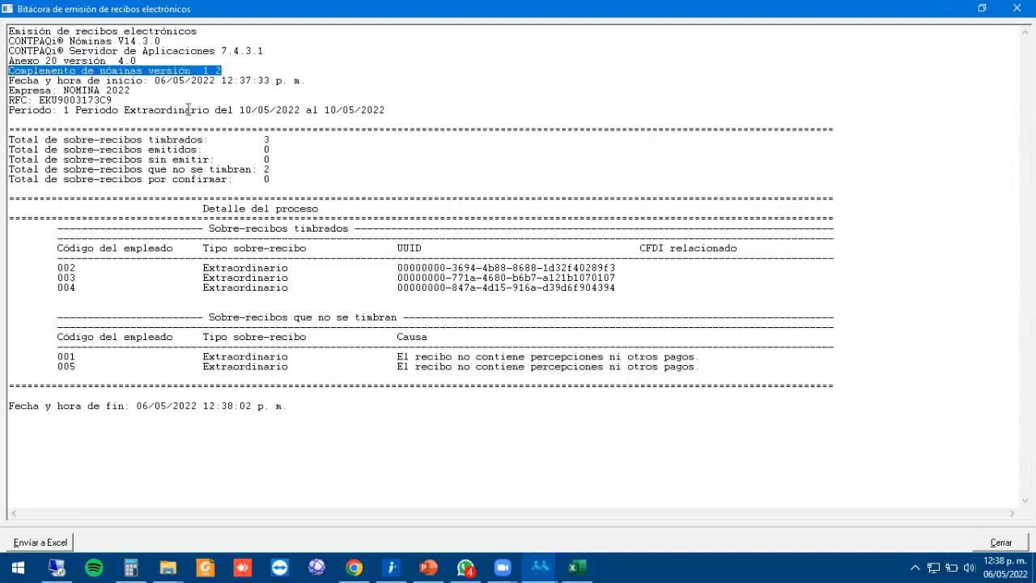
pyautogui.click(186, 109)
# Check the log's NOMINA 2022 company, RFC and extraordinary period lines, then close it.
pyautogui.moveTo(134, 91); pyautogui.dragTo(6, 89)
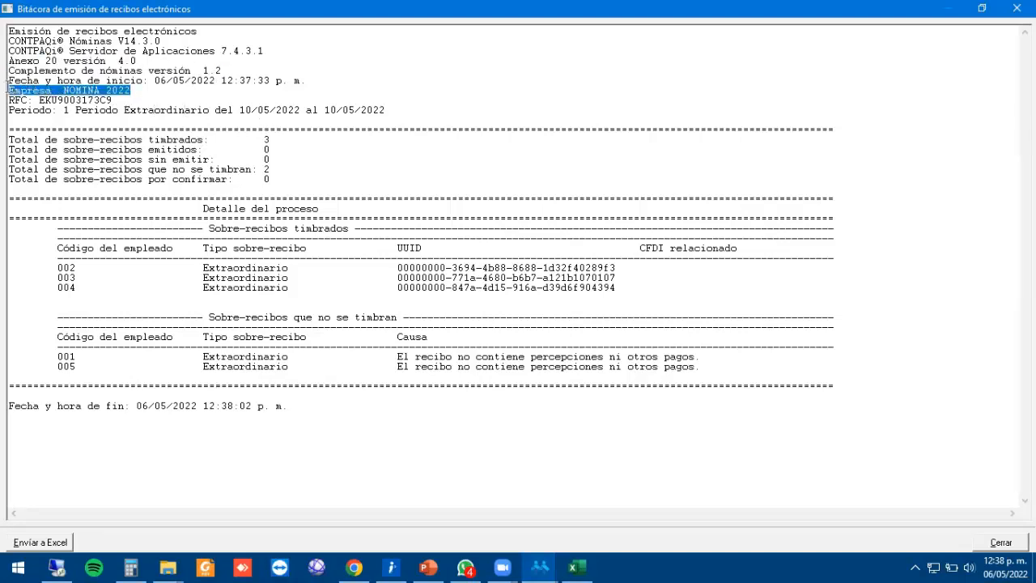
pyautogui.moveTo(126, 100); pyautogui.dragTo(4, 102)
pyautogui.click(144, 91)
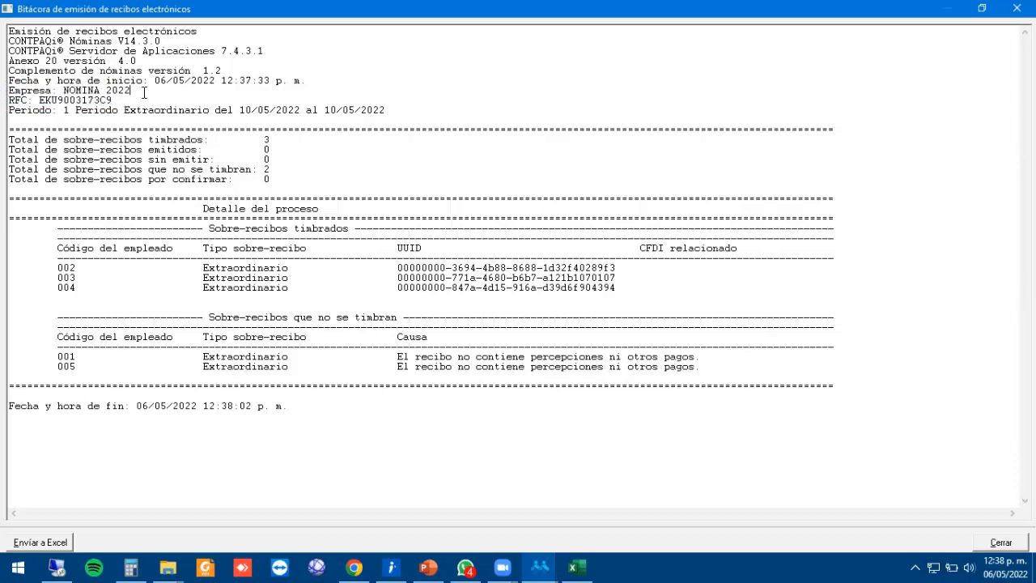
pyautogui.moveTo(387, 111); pyautogui.dragTo(4, 113)
pyautogui.press('Escape')
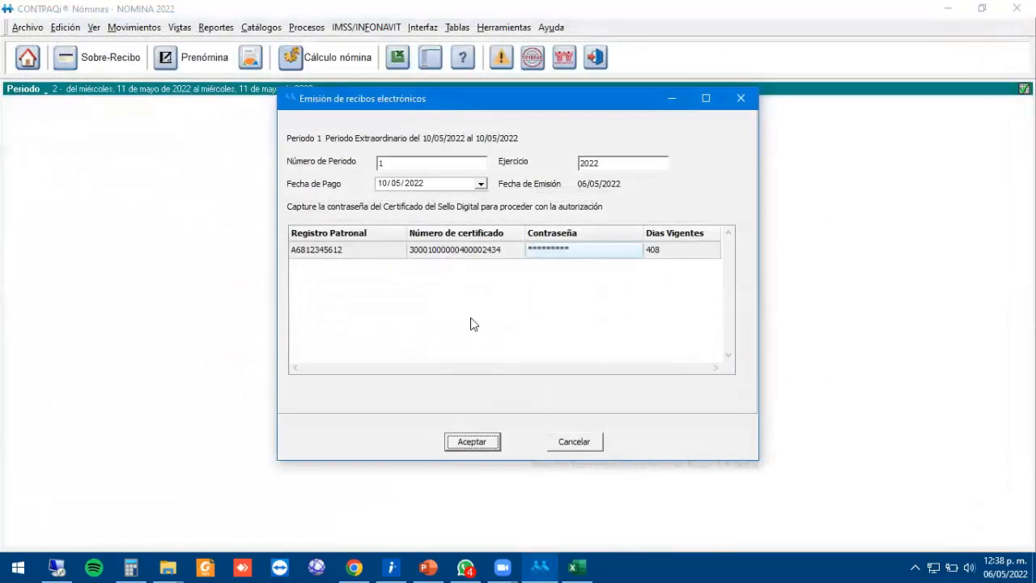
# Open the Visor de Documentos Digitales and select the first of period 1's issued payroll XMLs.
pyautogui.click(590, 442)
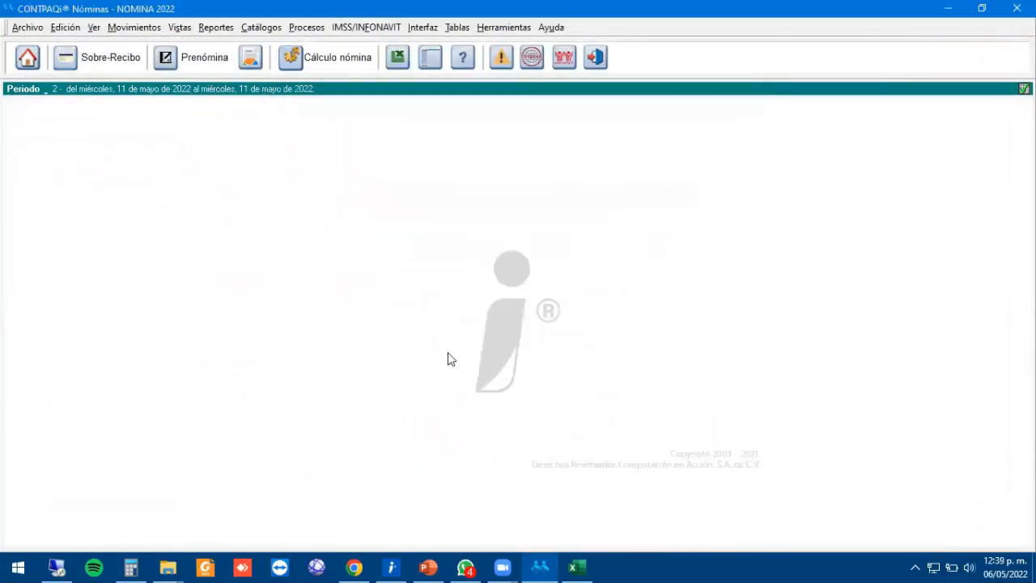
pyautogui.click(27, 27)
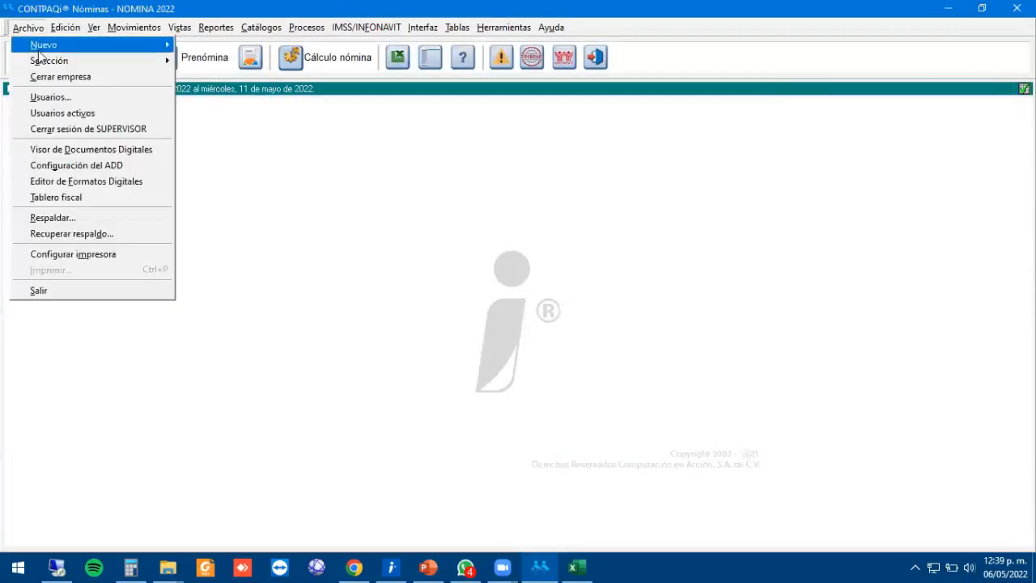
pyautogui.click(108, 149)
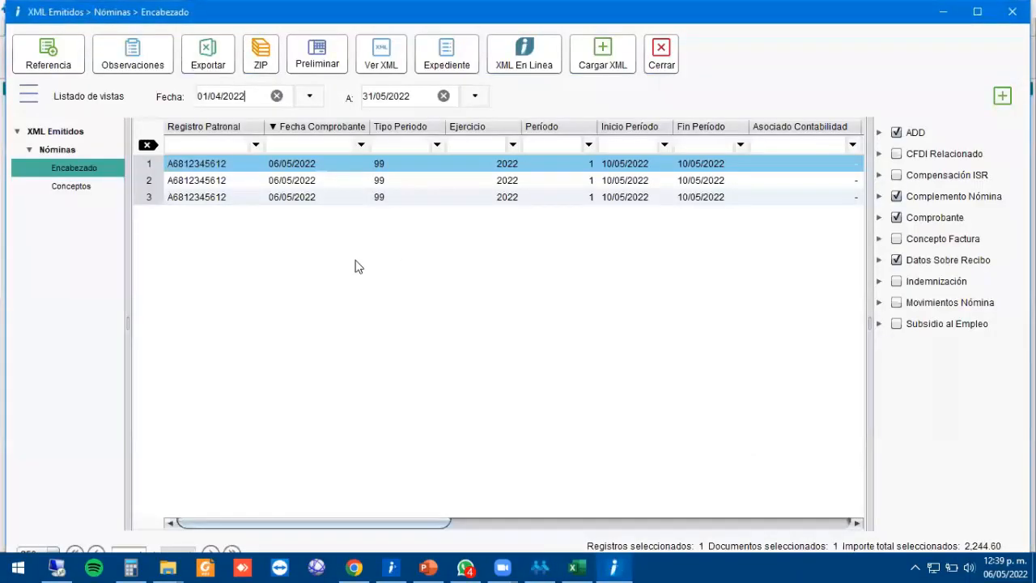
pyautogui.click(380, 58)
pyautogui.click(396, 44)
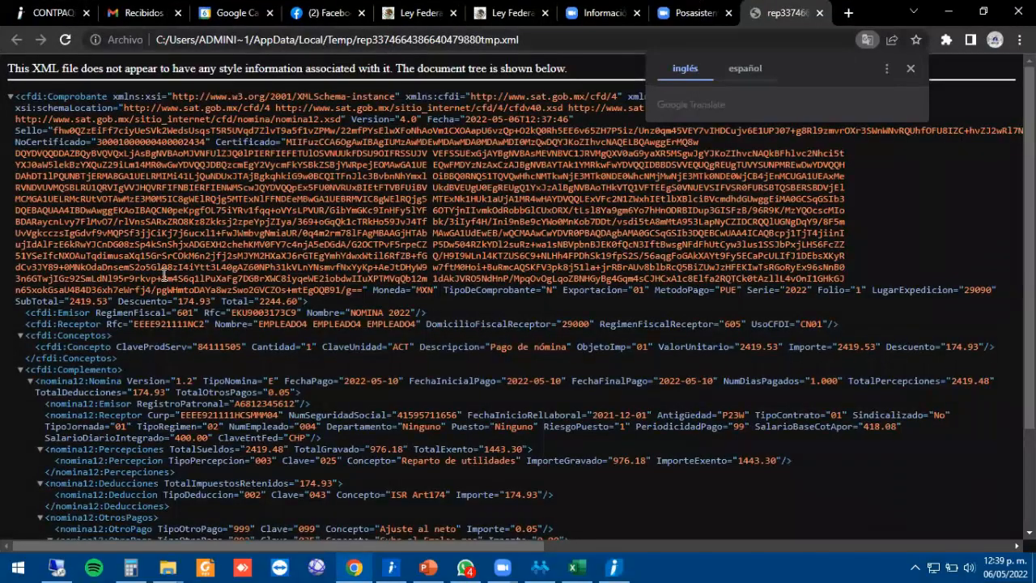
pyautogui.scroll(-1, 160, 283)
pyautogui.scroll(-2, 162, 283)
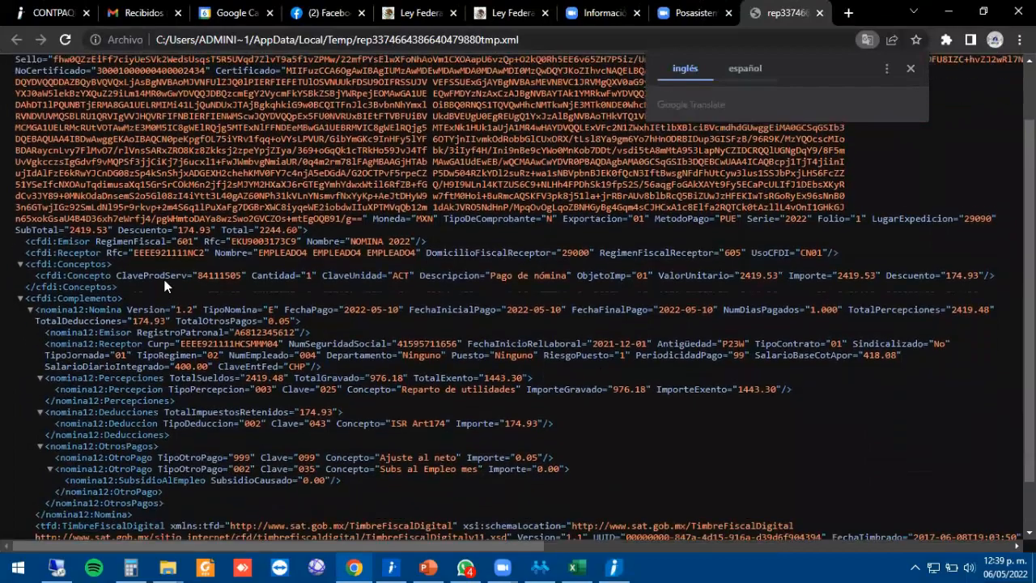
pyautogui.scroll(3, 166, 282)
pyautogui.scroll(-3, 179, 277)
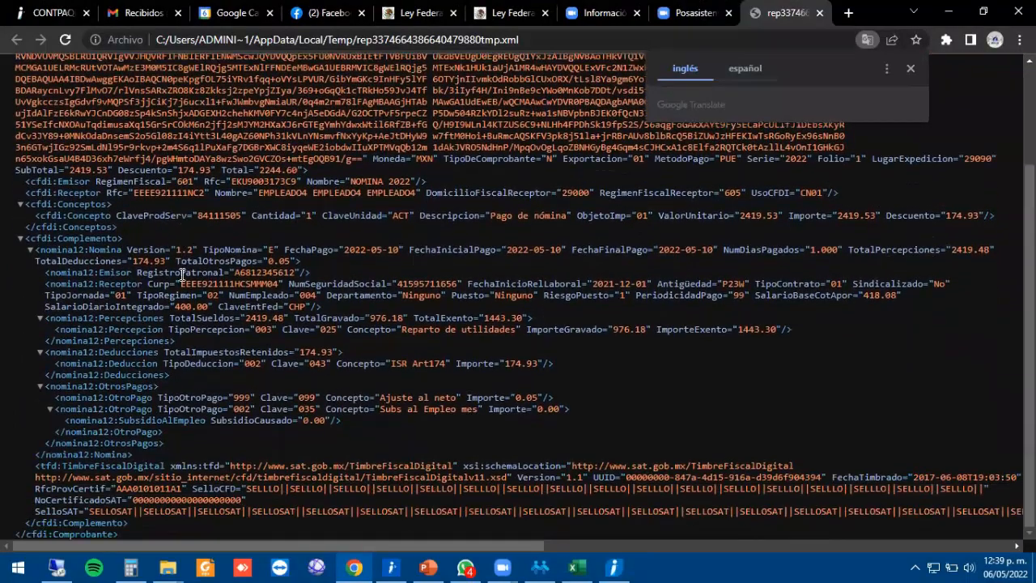
pyautogui.moveTo(106, 193); pyautogui.dragTo(420, 193)
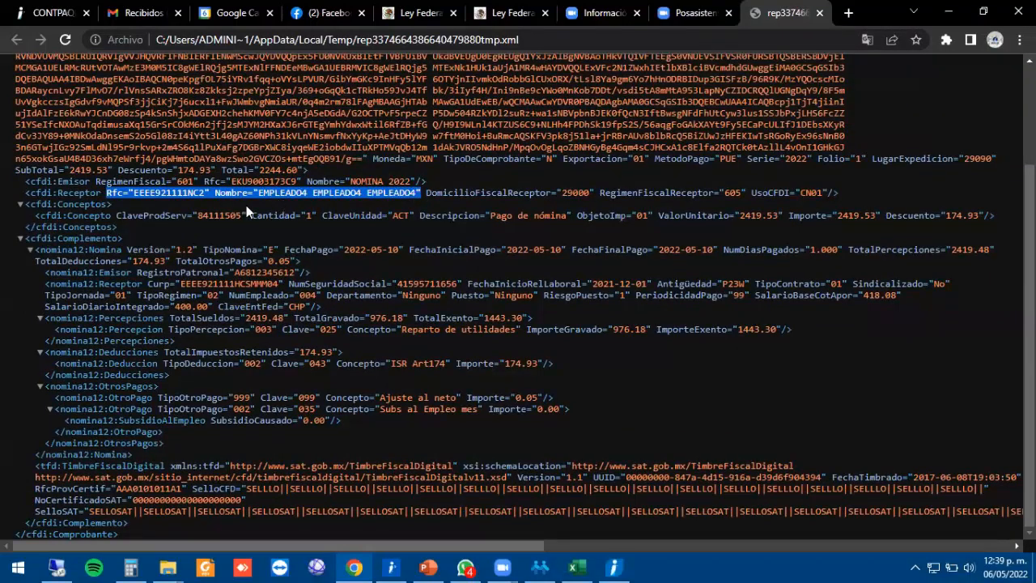
pyautogui.click(476, 197)
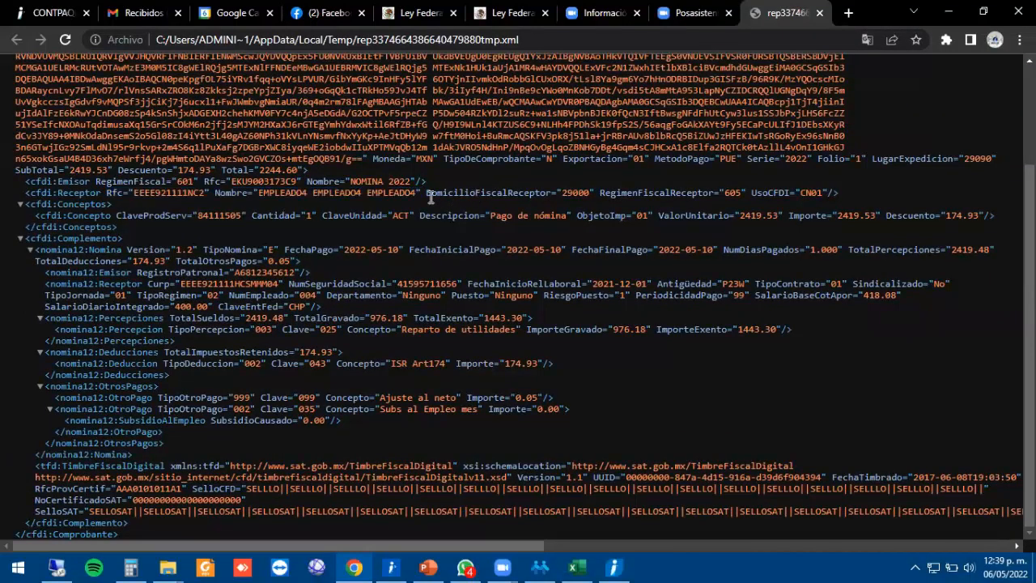
pyautogui.moveTo(428, 195); pyautogui.dragTo(592, 194)
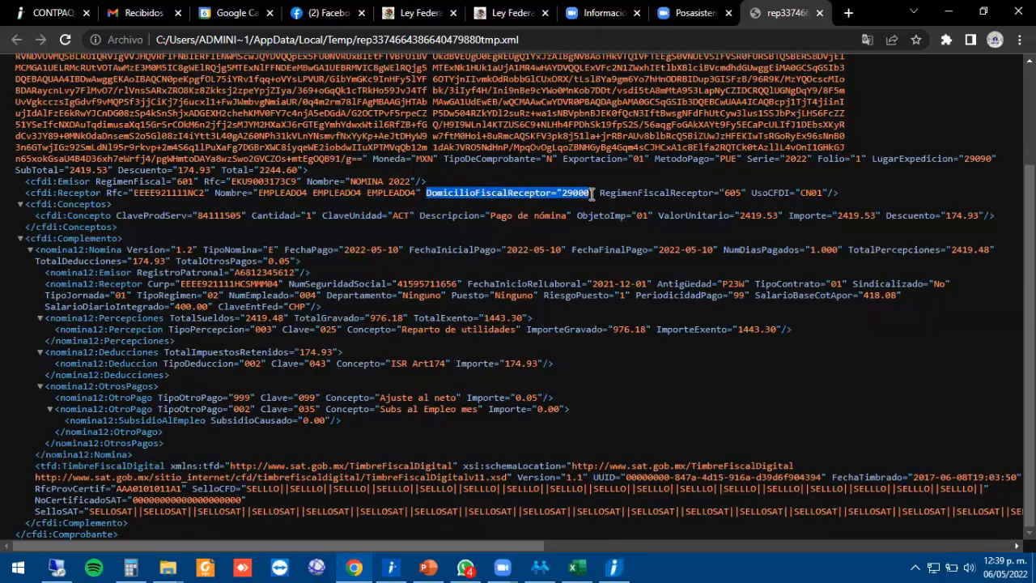
pyautogui.click(629, 196)
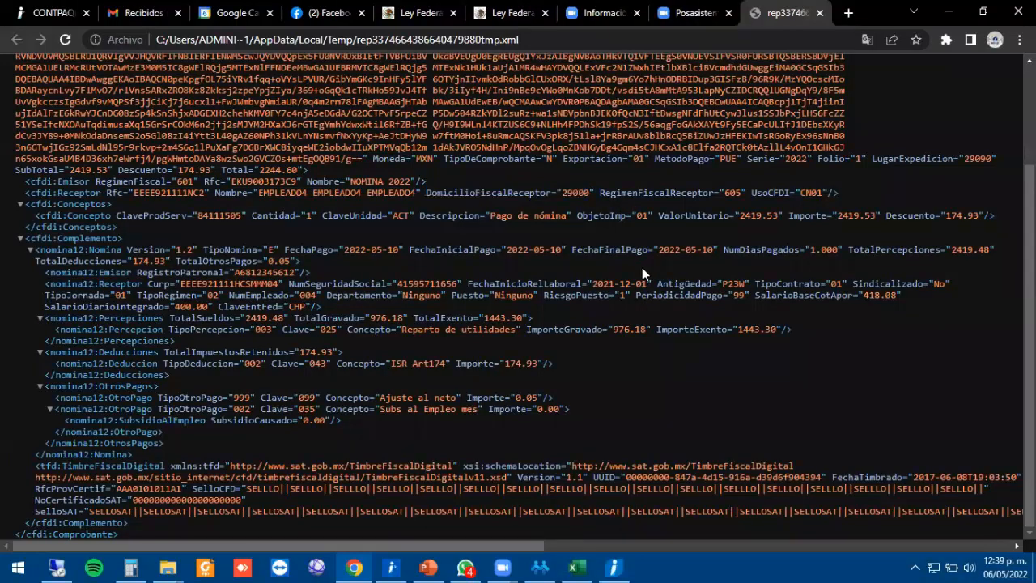
pyautogui.moveTo(603, 196); pyautogui.dragTo(745, 192)
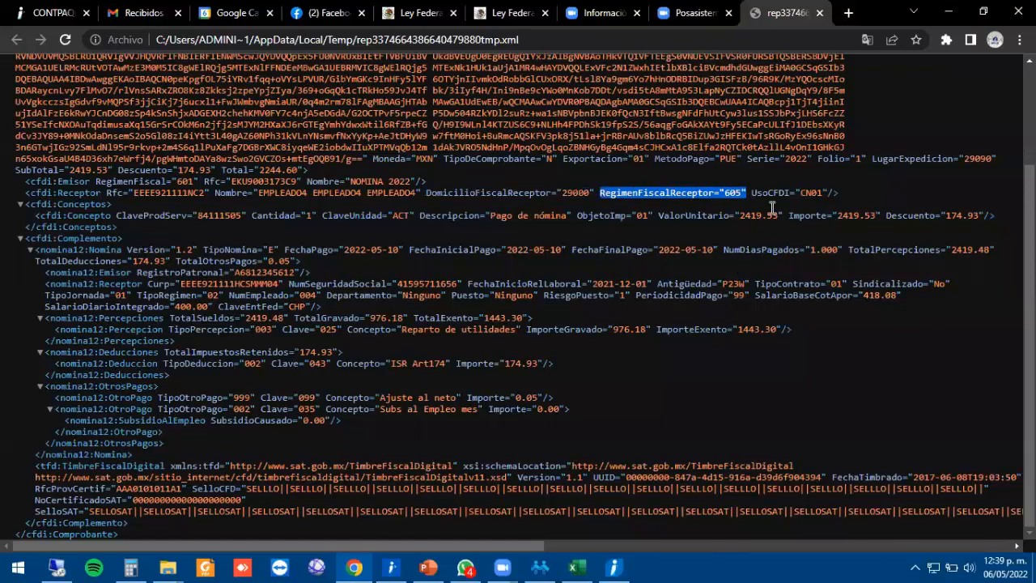
pyautogui.moveTo(751, 193); pyautogui.dragTo(830, 190)
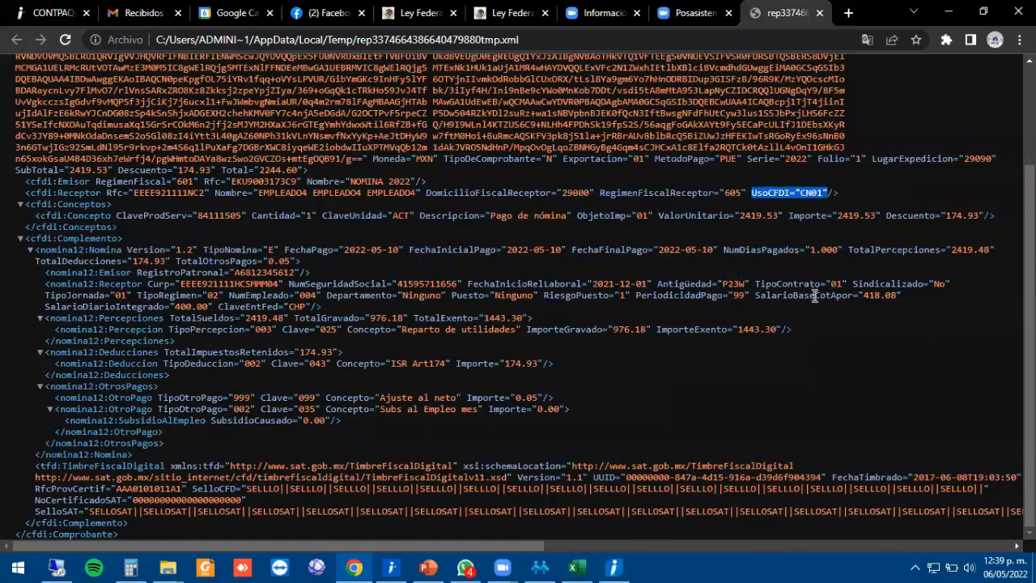
pyautogui.click(168, 567)
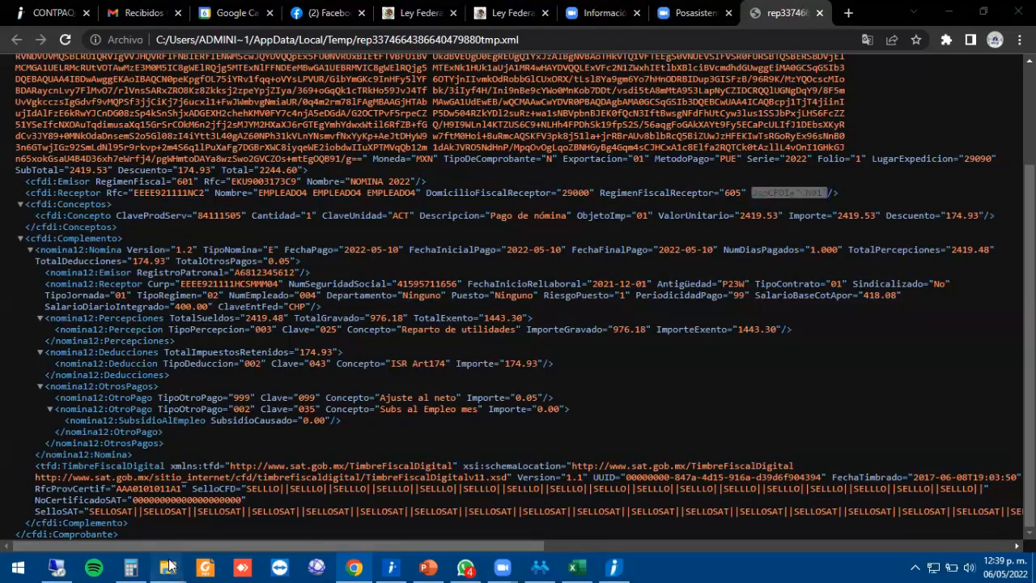
# Browse to Mayo\CFDI 40\CFDI 4.0 and open catCFDI_V_4_02032022.xls.
pyautogui.click(90, 513)
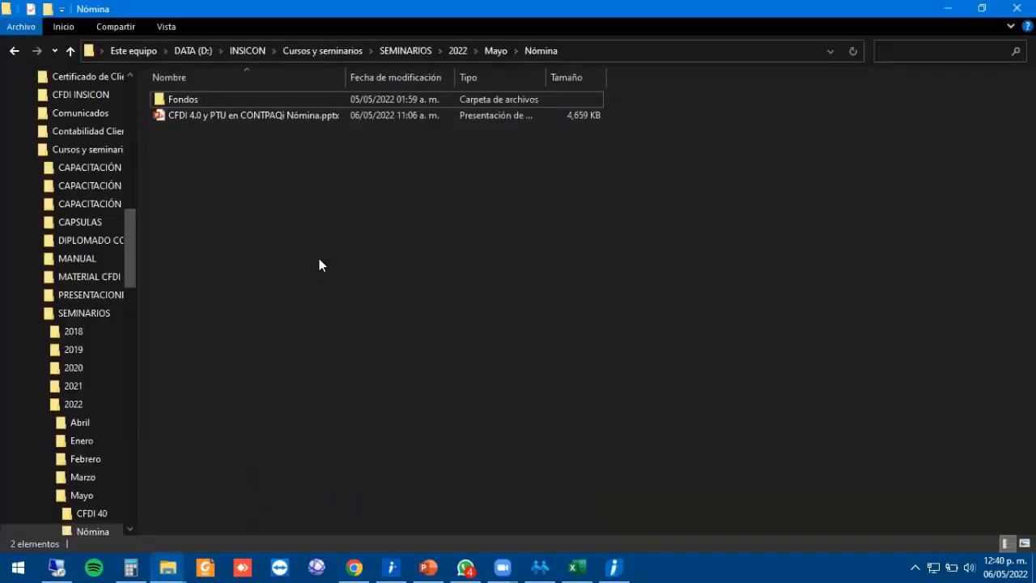
pyautogui.hotkey('alt', 'Up')
pyautogui.doubleClick(188, 99)
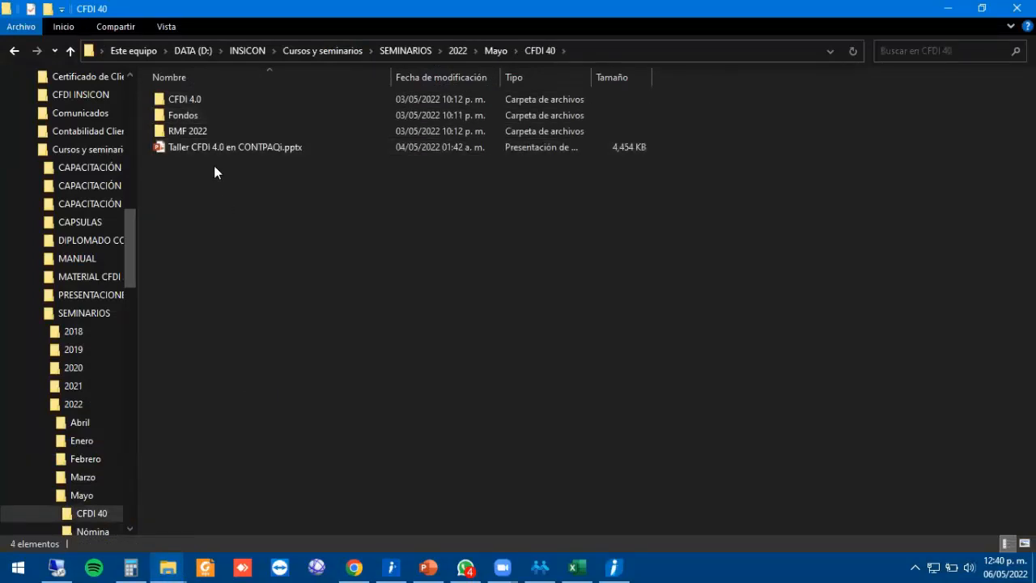
pyautogui.doubleClick(190, 102)
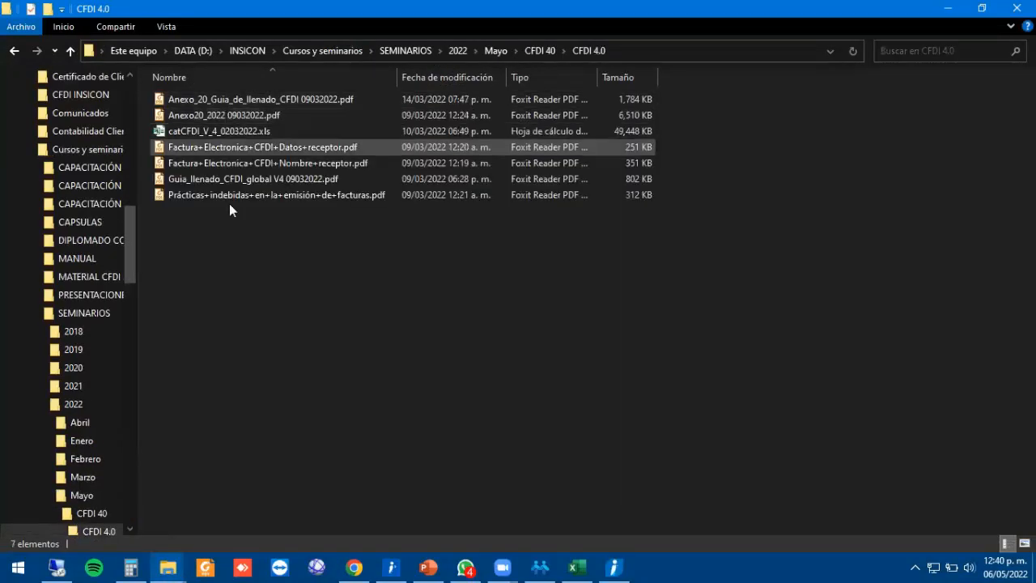
pyautogui.click(253, 132)
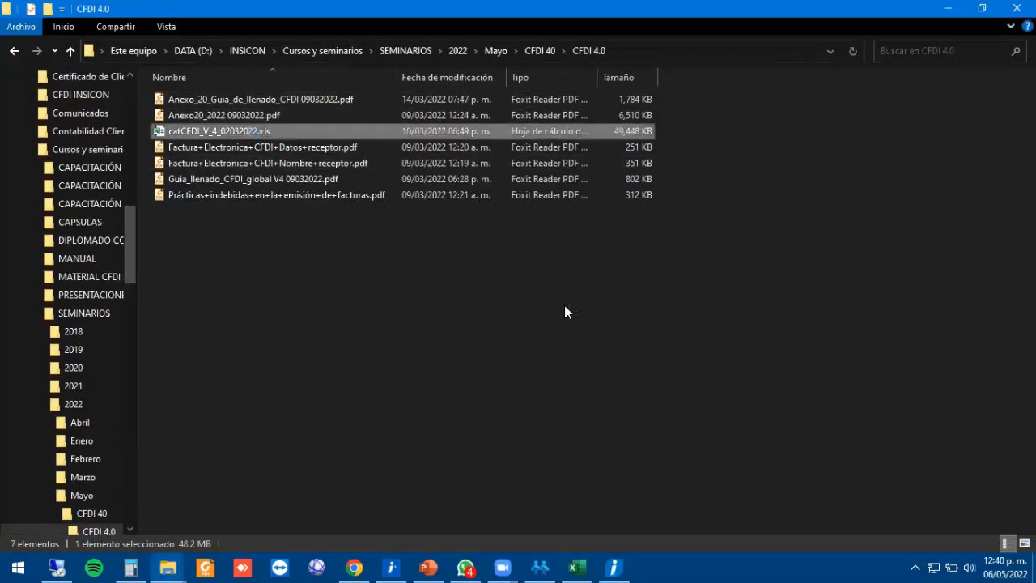
pyautogui.hotkey('alt', 'Tab')
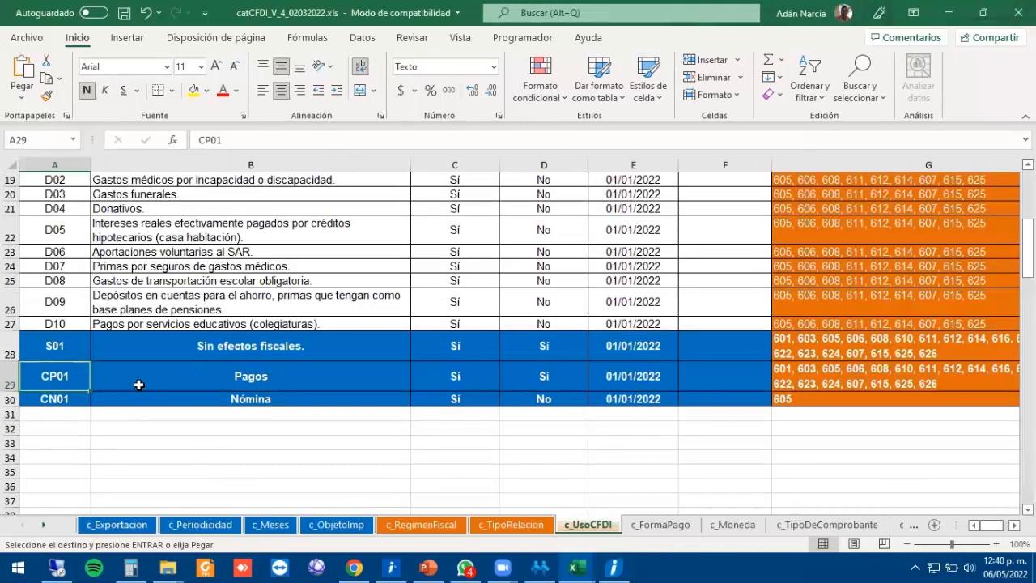
# Highlight use code CN01 and its Nómina description in the c_UsoCFDI catalog.
pyautogui.click(227, 409)
pyautogui.click(166, 400)
pyautogui.click(56, 399)
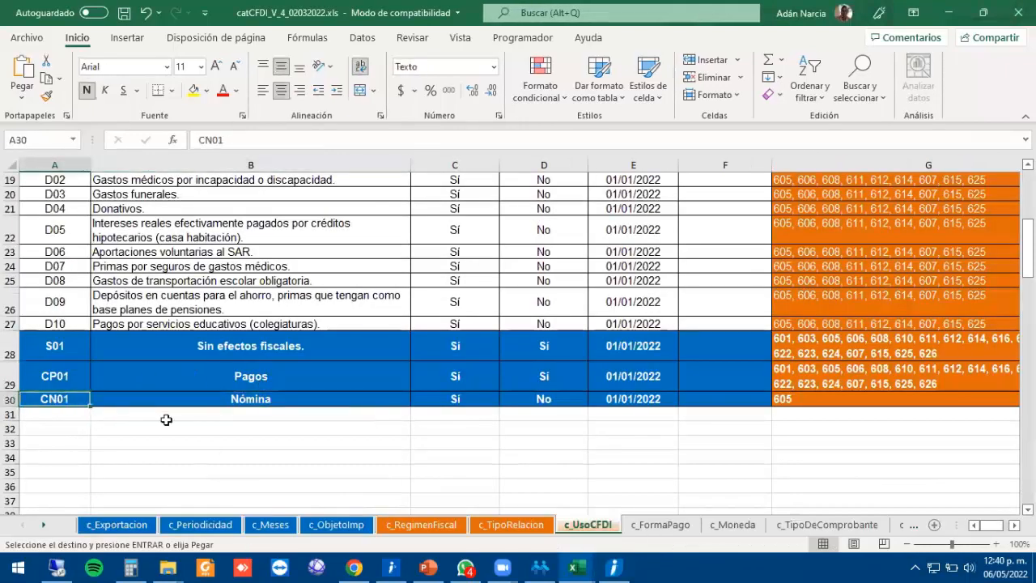
pyautogui.click(270, 396)
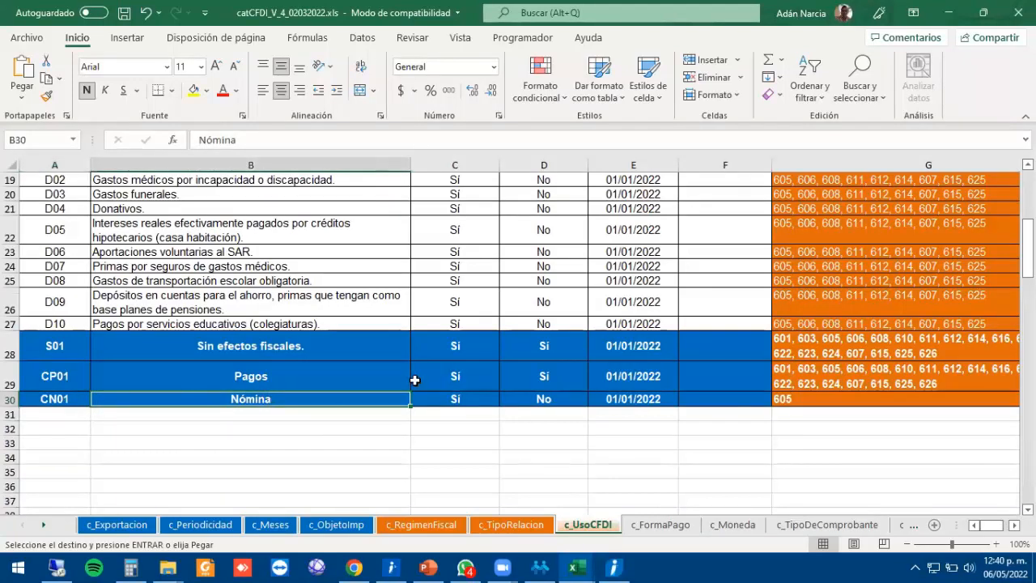
# Confirm regime 605 in c_RegimenFiscal, then highlight the receptor's regime and CFDI use in the XML.
pyautogui.click(421, 525)
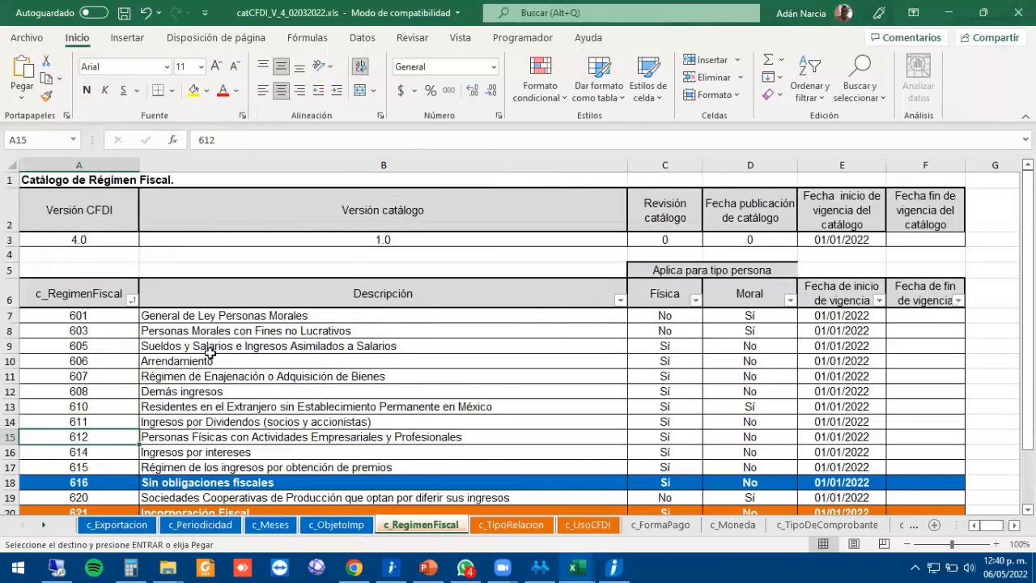
pyautogui.click(118, 351)
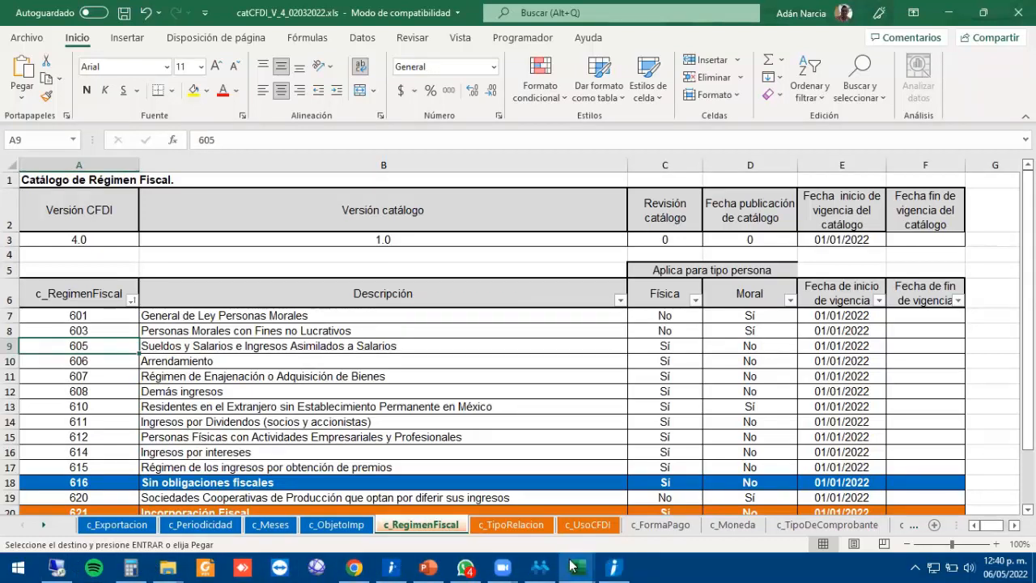
pyautogui.click(353, 567)
pyautogui.moveTo(673, 206); pyautogui.dragTo(706, 196)
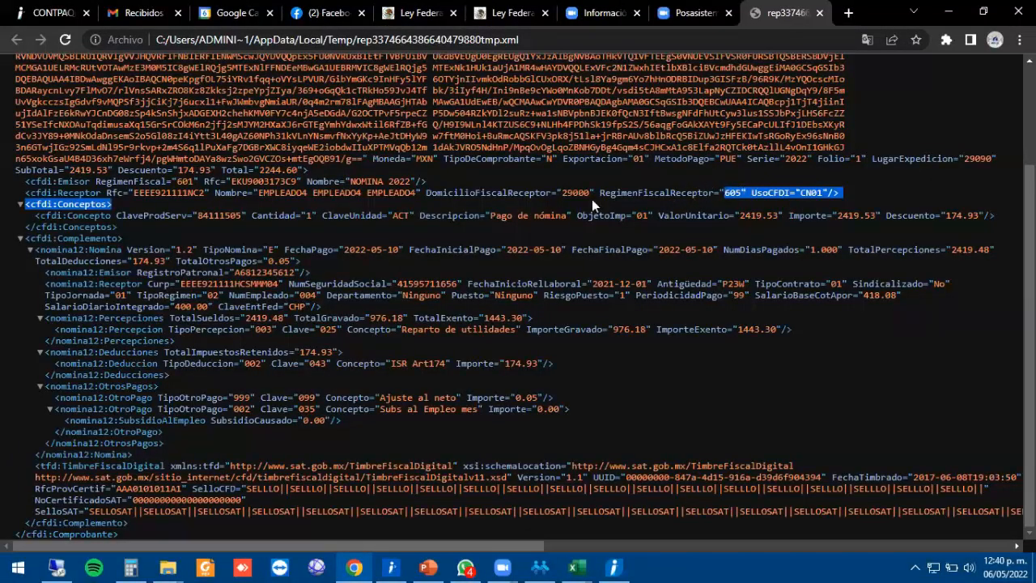
# Highlight the CFDI Version="4.0" attribute at the top of the payroll XML.
pyautogui.click(323, 247)
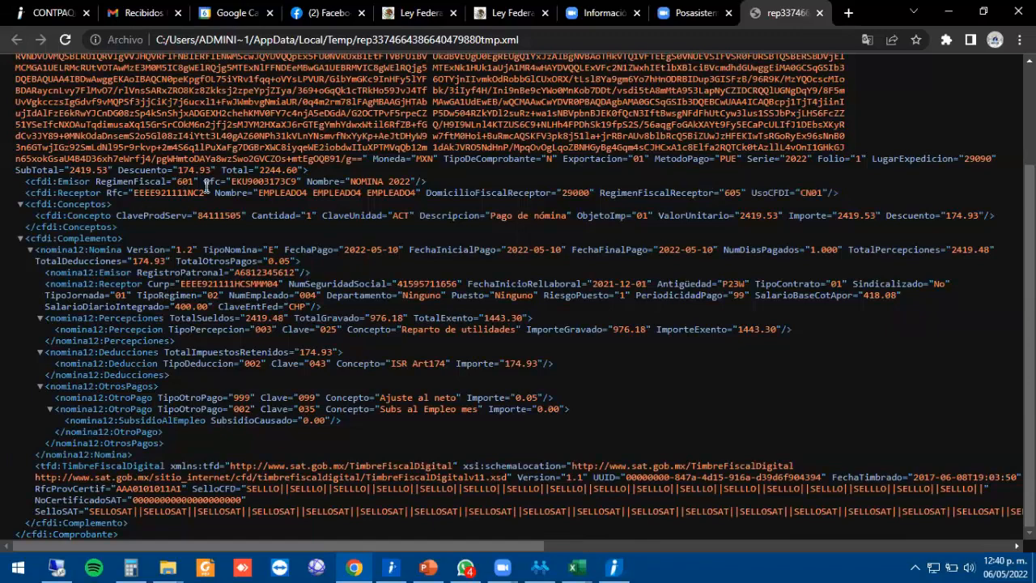
pyautogui.scroll(3, 298, 203)
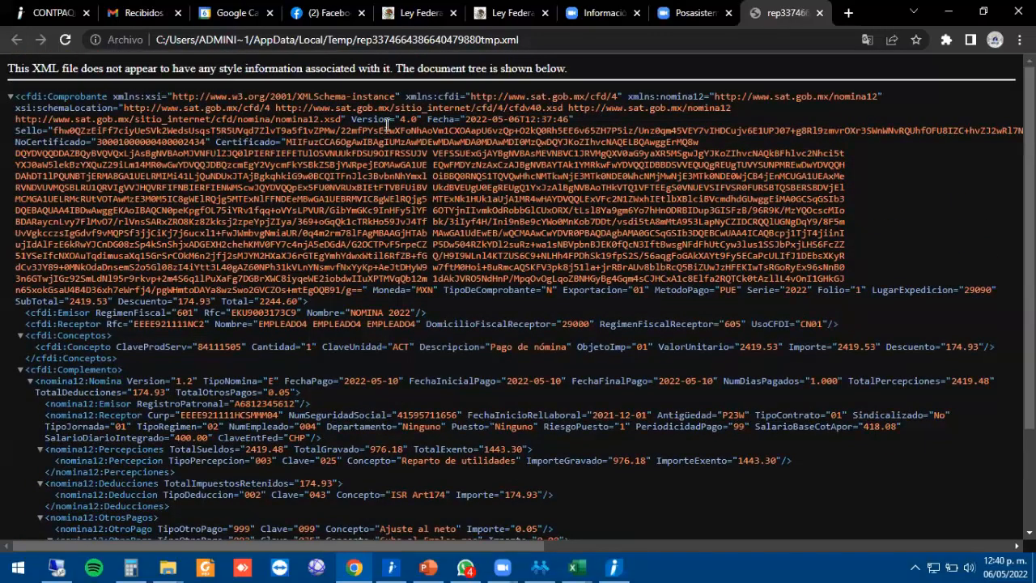
pyautogui.moveTo(350, 119); pyautogui.dragTo(421, 115)
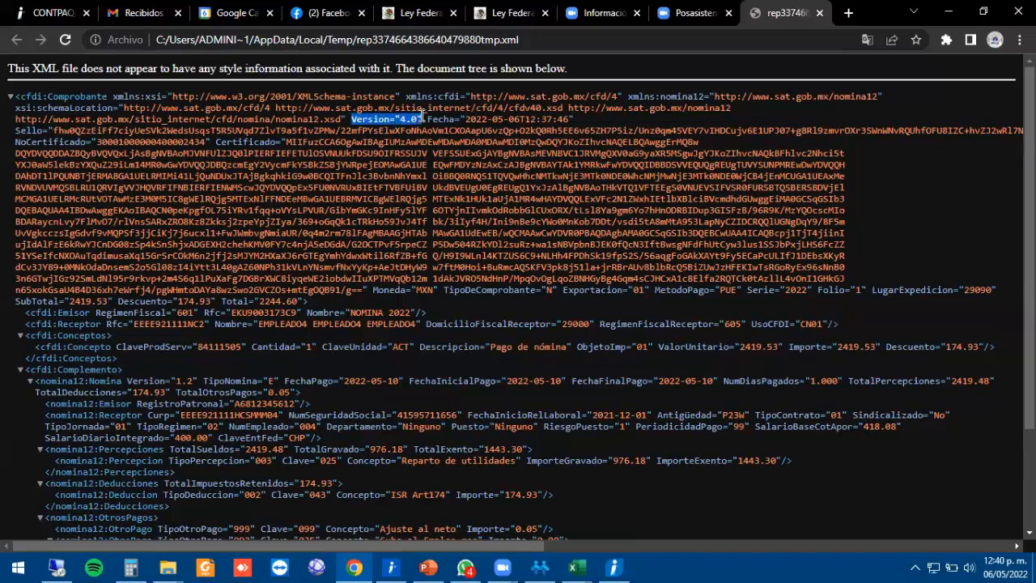
pyautogui.scroll(-3, 442, 230)
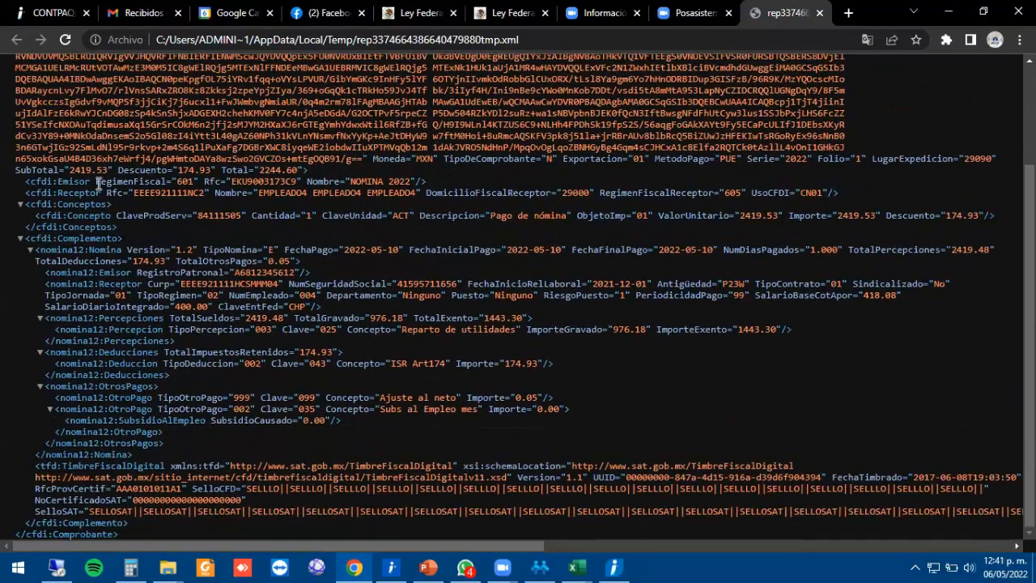
# Highlight the receptor's tax ID, name and postal code 29000 in the XML.
pyautogui.doubleClick(165, 193)
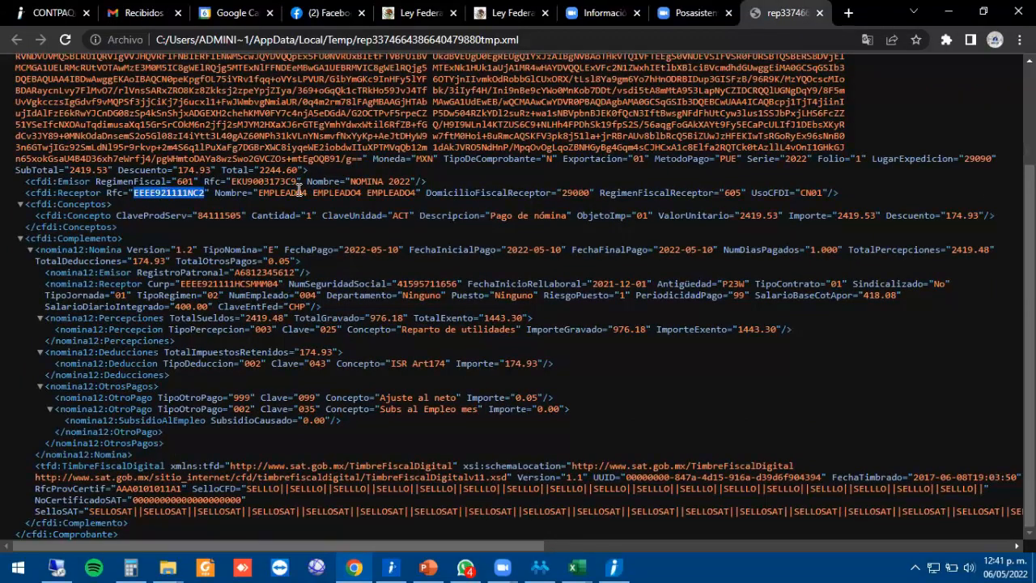
pyautogui.doubleClick(290, 192)
pyautogui.click(289, 192)
pyautogui.doubleClick(580, 192)
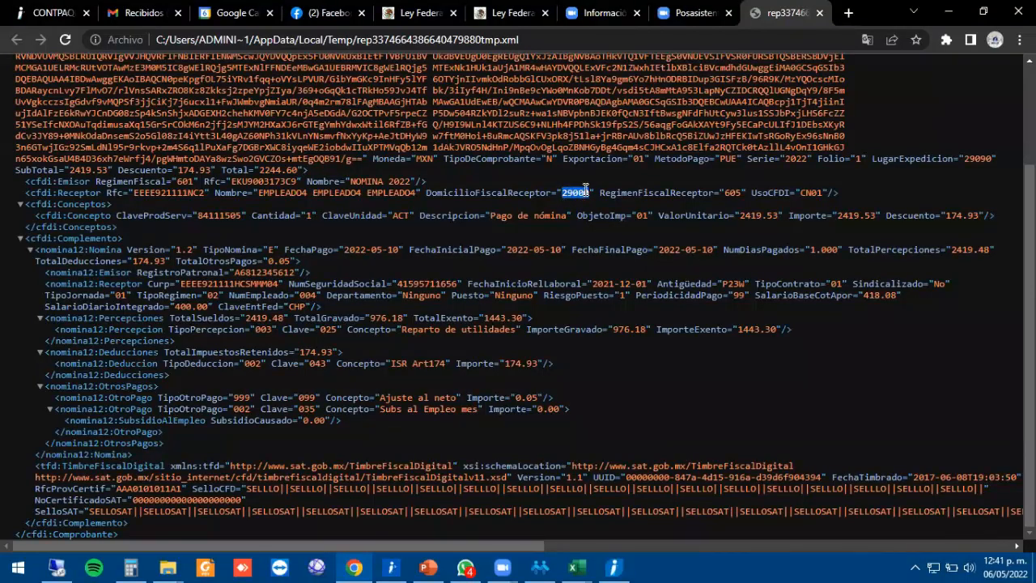
# Highlight the issuer's tax ID, regime 601 and Nomina version 1.2, then minimize Chrome and close catCFDI.
pyautogui.doubleClick(241, 182)
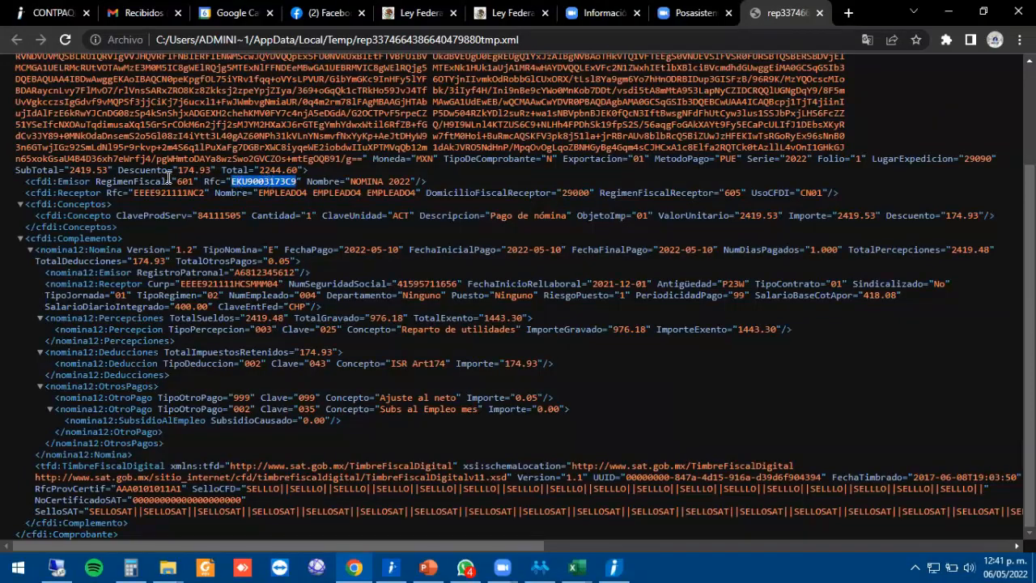
pyautogui.doubleClick(185, 181)
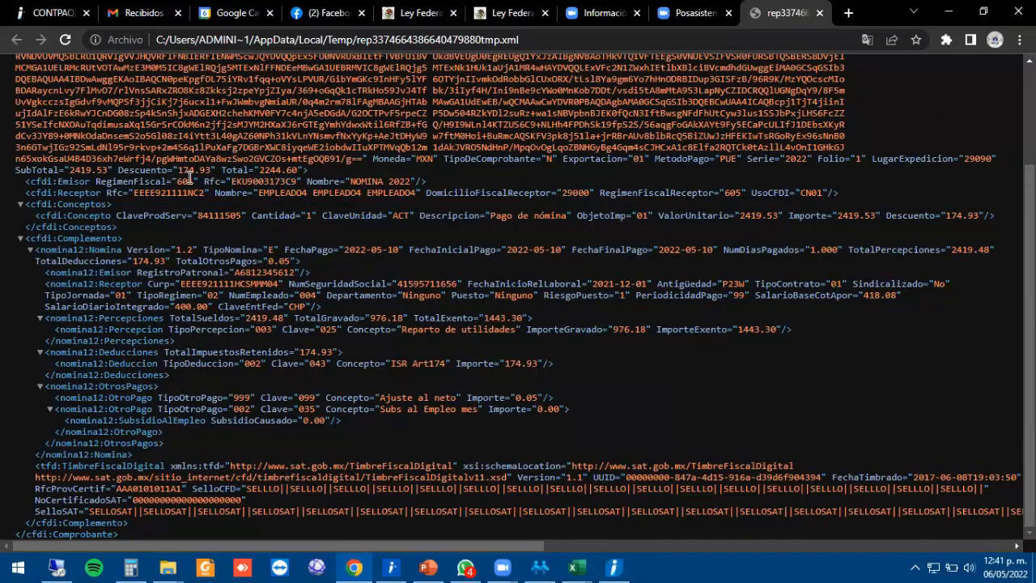
pyautogui.click(287, 179)
pyautogui.moveTo(33, 250); pyautogui.dragTo(208, 253)
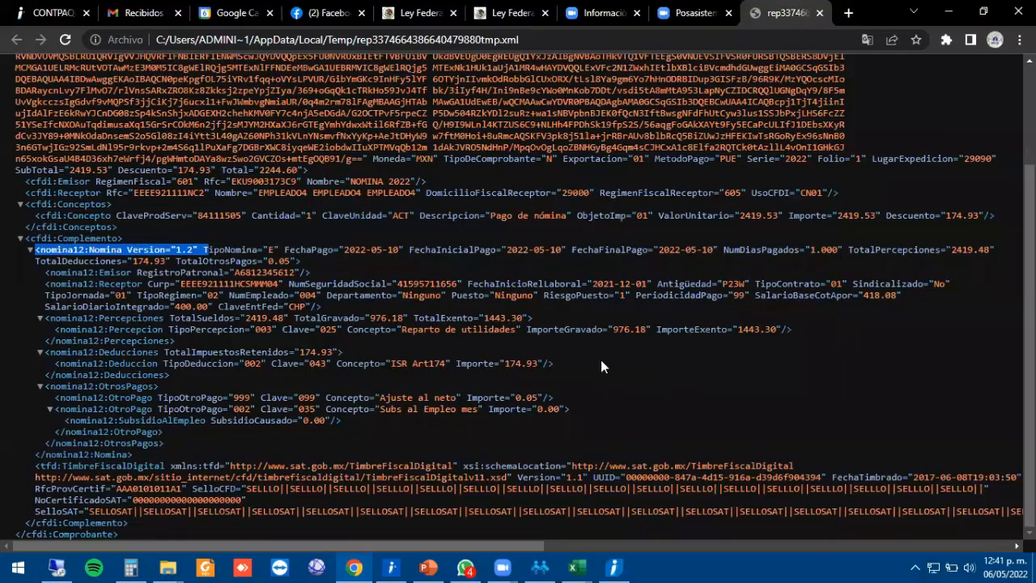
pyautogui.click(947, 13)
pyautogui.click(947, 13)
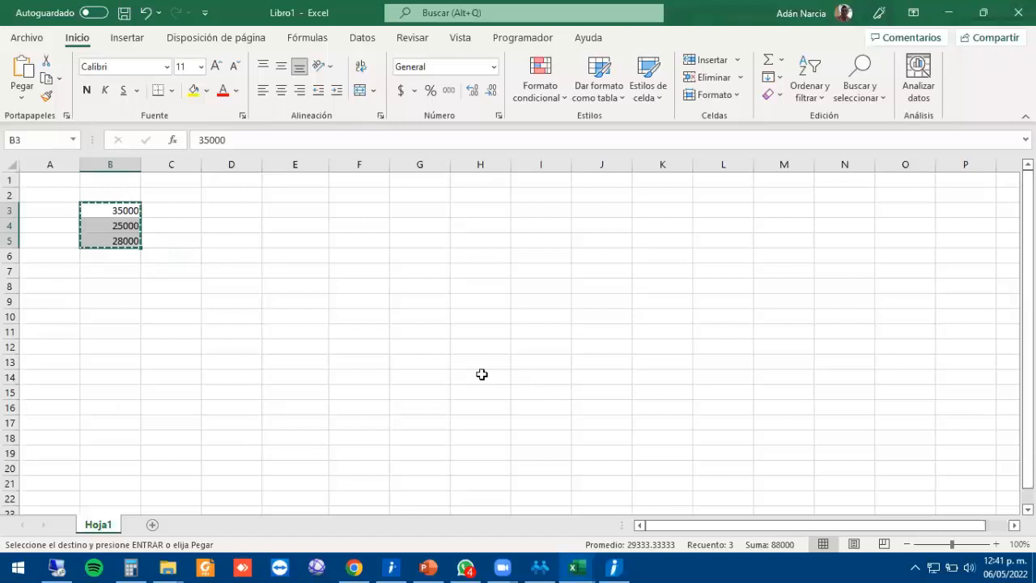
# Return to the CFDI 4.0 y PTU presentation's closing GRACIAS slide, 35 of 35.
pyautogui.click(428, 567)
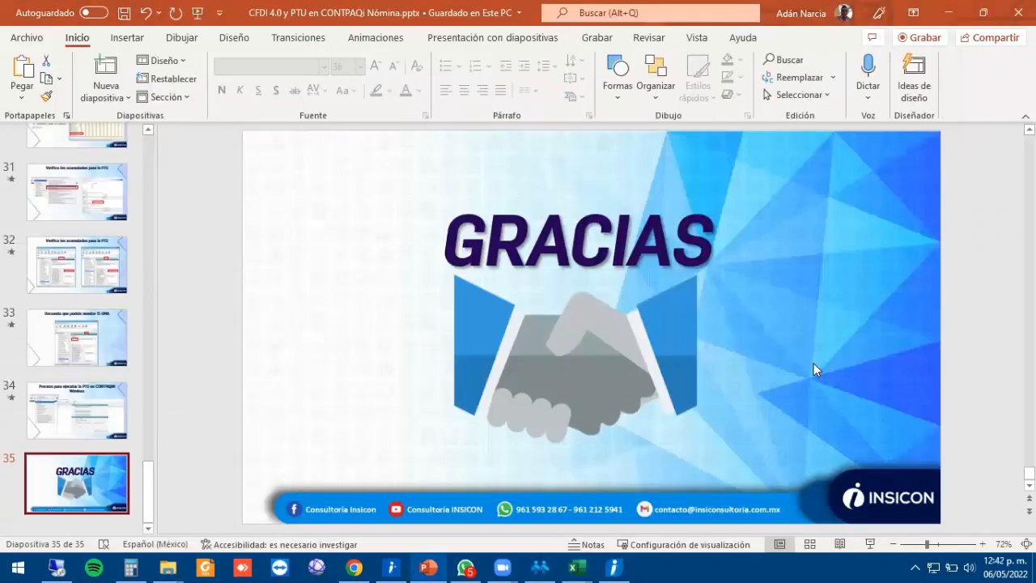